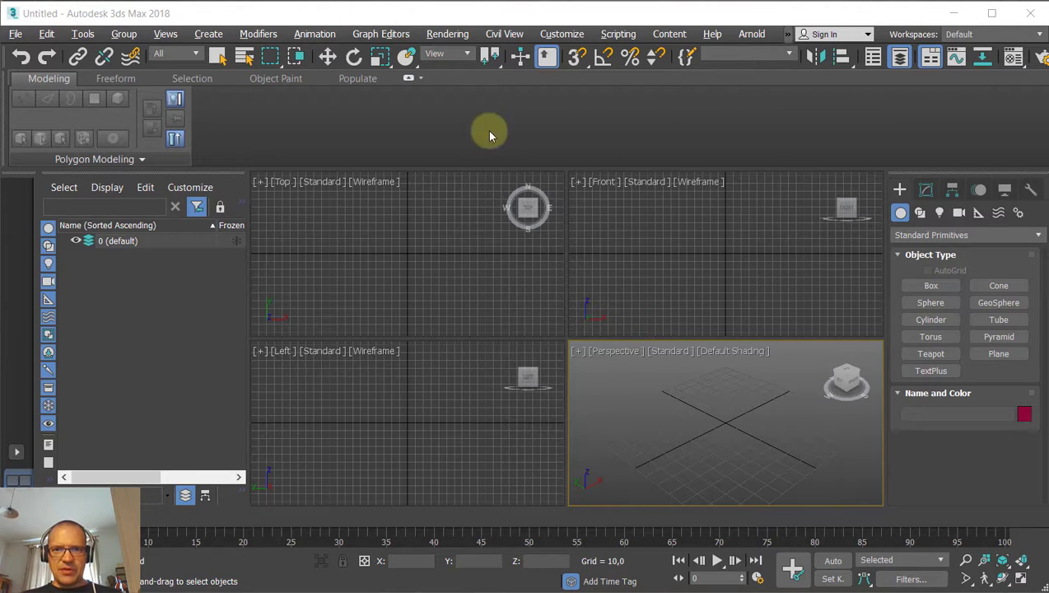
# Activate the Front, Top and Left viewports in turn, finishing with the Perspective viewport active.
pyautogui.click(715, 387)
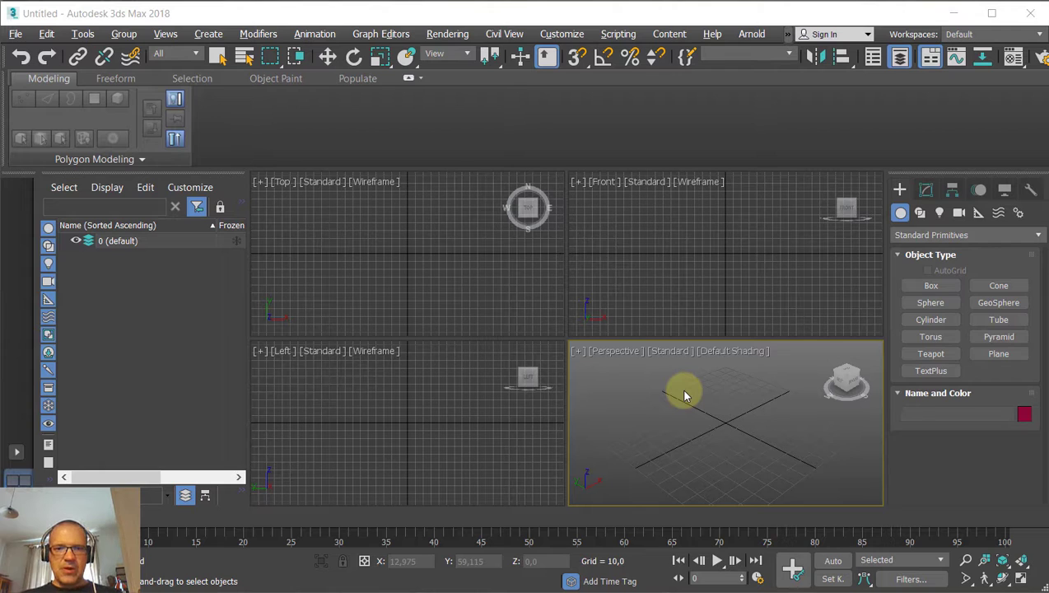
pyautogui.click(731, 282)
pyautogui.click(493, 301)
pyautogui.click(462, 377)
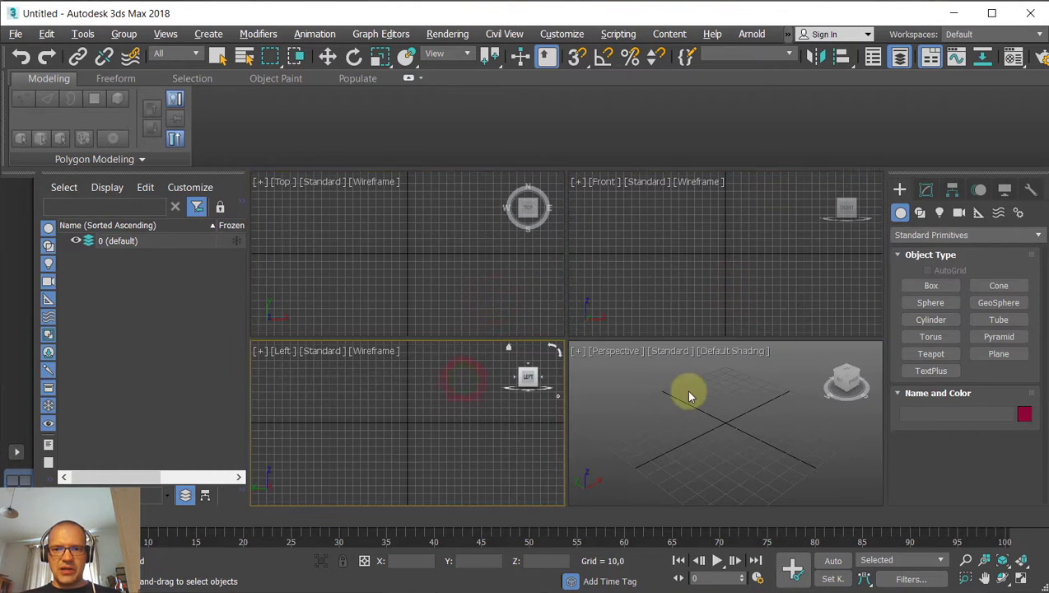
pyautogui.click(685, 389)
pyautogui.click(718, 301)
pyautogui.click(700, 426)
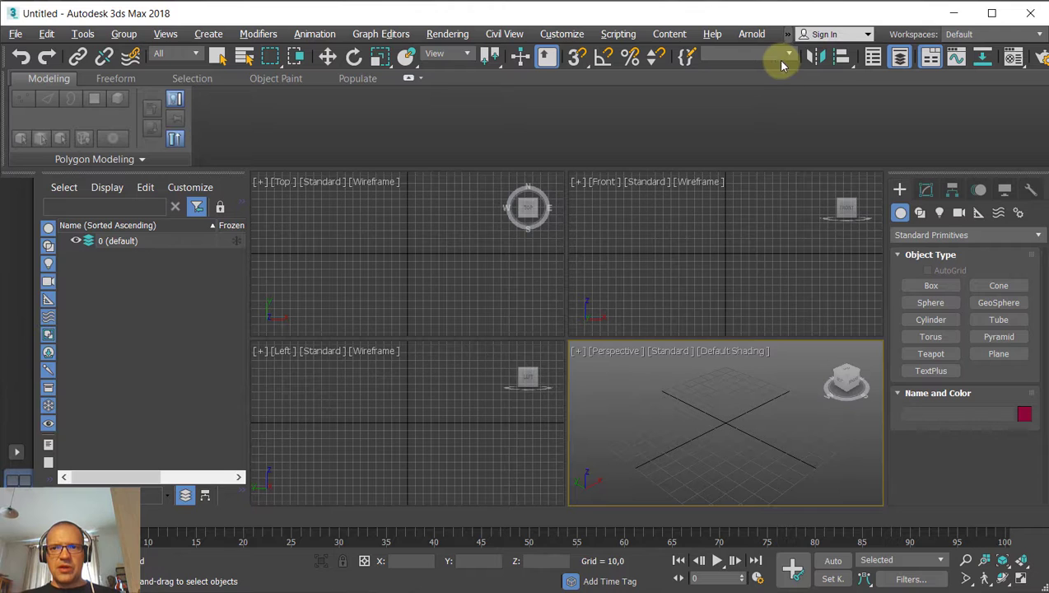
pyautogui.moveTo(769, 63)
pyautogui.mouseDown()
pyautogui.moveTo(639, 58)
pyautogui.moveTo(779, 59)
pyautogui.mouseUp()
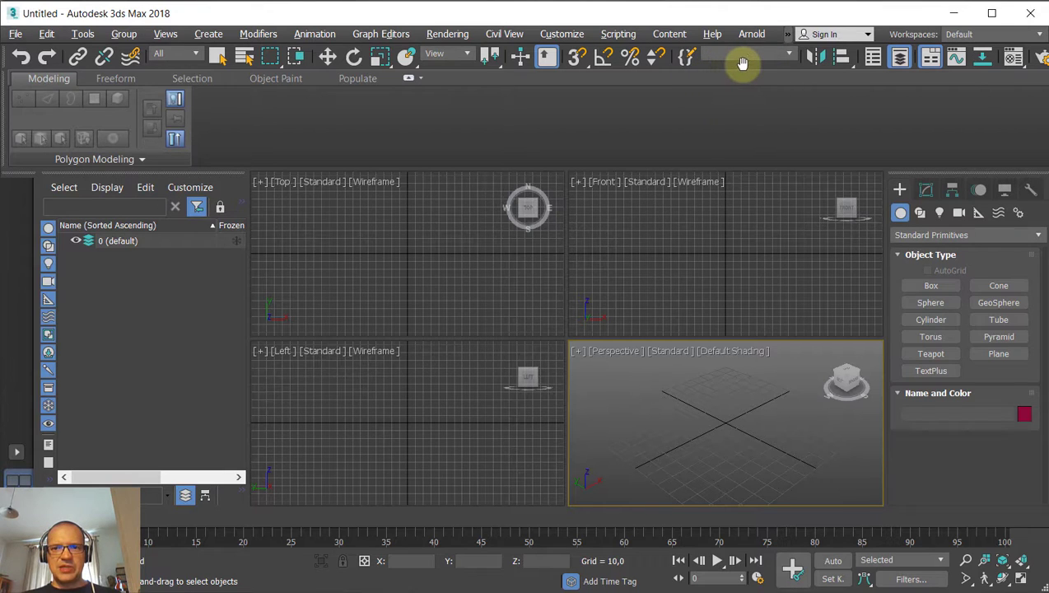
pyautogui.moveTo(740, 63); pyautogui.dragTo(805, 66)
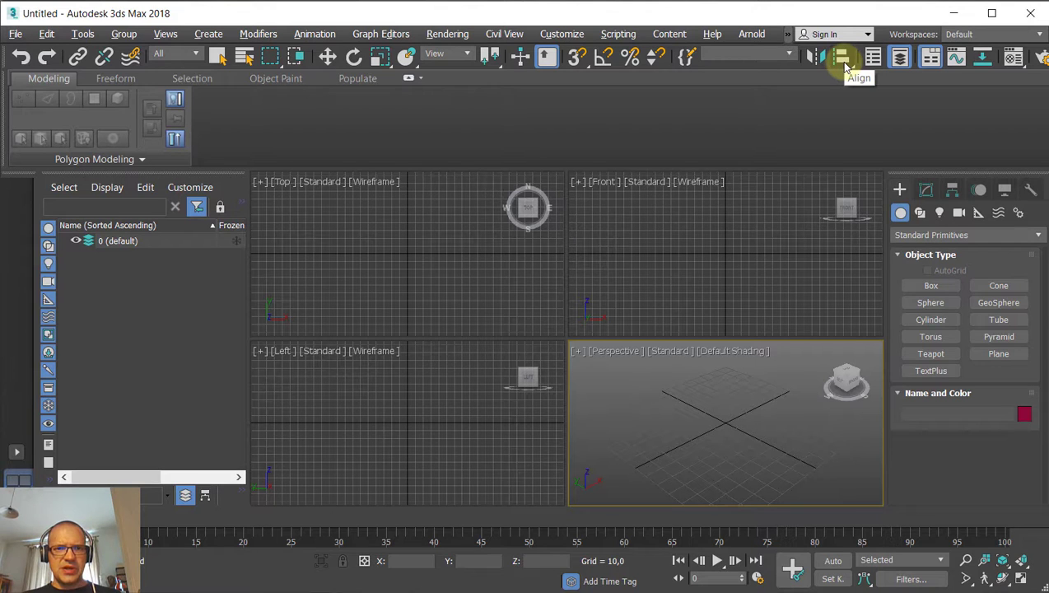
# Review the available selection region shapes and keep the rectangular one.
pyautogui.click(272, 58)
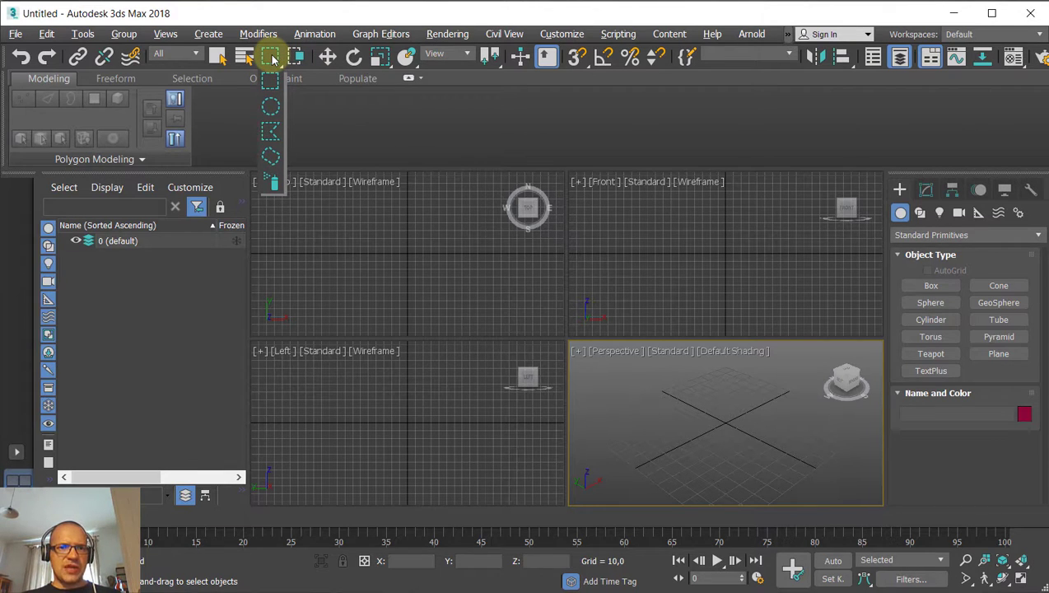
pyautogui.moveTo(274, 60); pyautogui.dragTo(271, 135)
pyautogui.moveTo(271, 159)
pyautogui.mouseDown()
pyautogui.moveTo(274, 178)
pyautogui.moveTo(273, 63)
pyautogui.mouseUp()
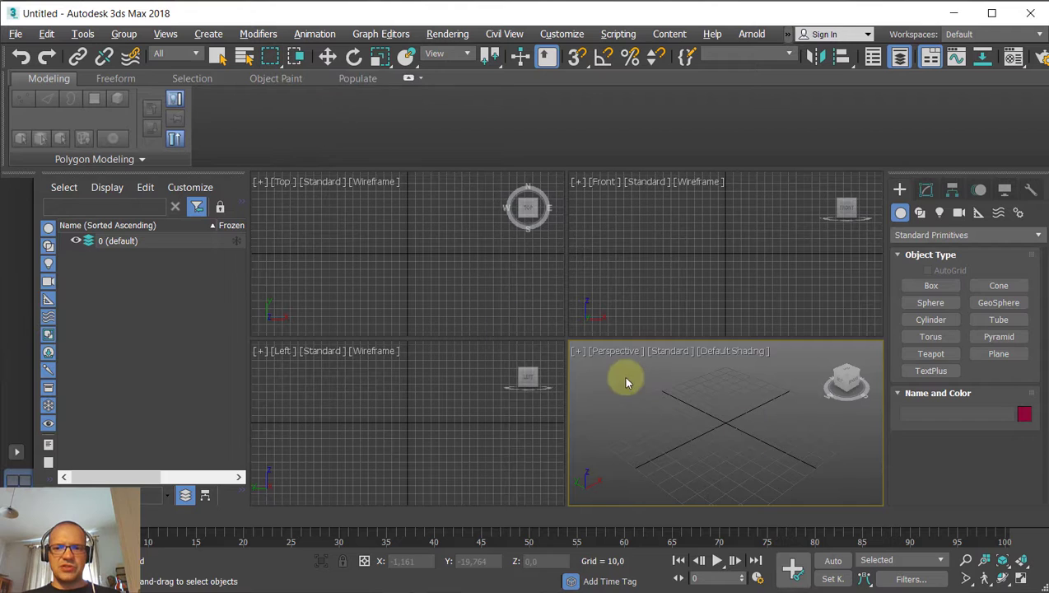
# Draw a rectangular selection region over the empty Perspective grid and switch through the other viewports, ending on Perspective.
pyautogui.moveTo(621, 370); pyautogui.dragTo(737, 435)
pyautogui.click(628, 241)
pyautogui.click(616, 374)
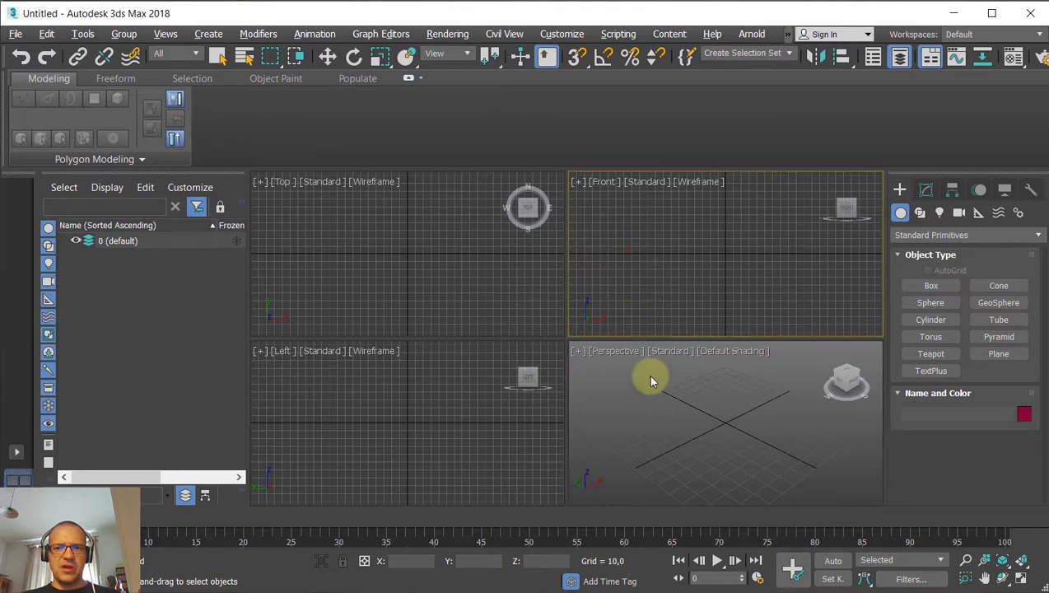
pyautogui.click(374, 230)
pyautogui.click(399, 375)
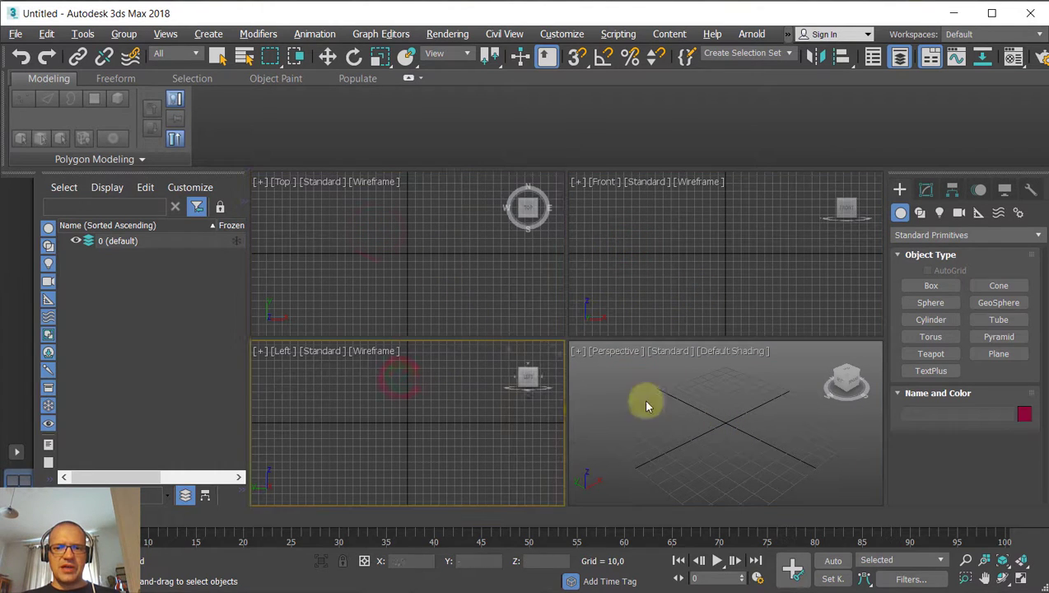
pyautogui.click(642, 400)
# Switch to the circular selection region and try it around the grid centre in the Perspective, Front and Top viewports.
pyautogui.moveTo(271, 55); pyautogui.dragTo(275, 115)
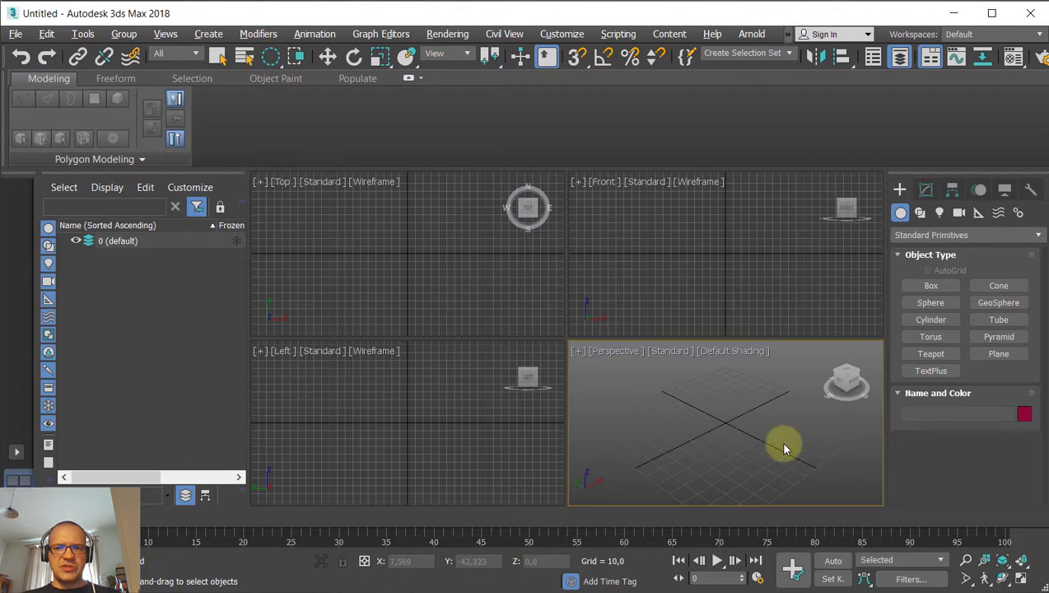
pyautogui.click(716, 424)
pyautogui.moveTo(679, 411)
pyautogui.mouseDown()
pyautogui.moveTo(775, 414)
pyautogui.moveTo(699, 423)
pyautogui.moveTo(735, 421)
pyautogui.mouseUp()
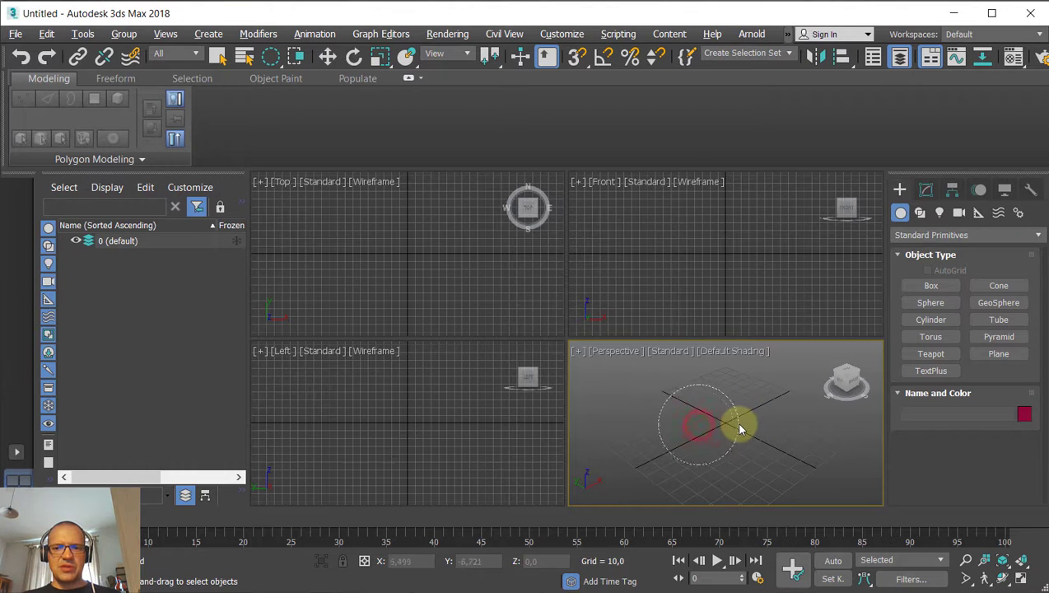
pyautogui.click(697, 256)
pyautogui.moveTo(706, 260); pyautogui.dragTo(734, 257)
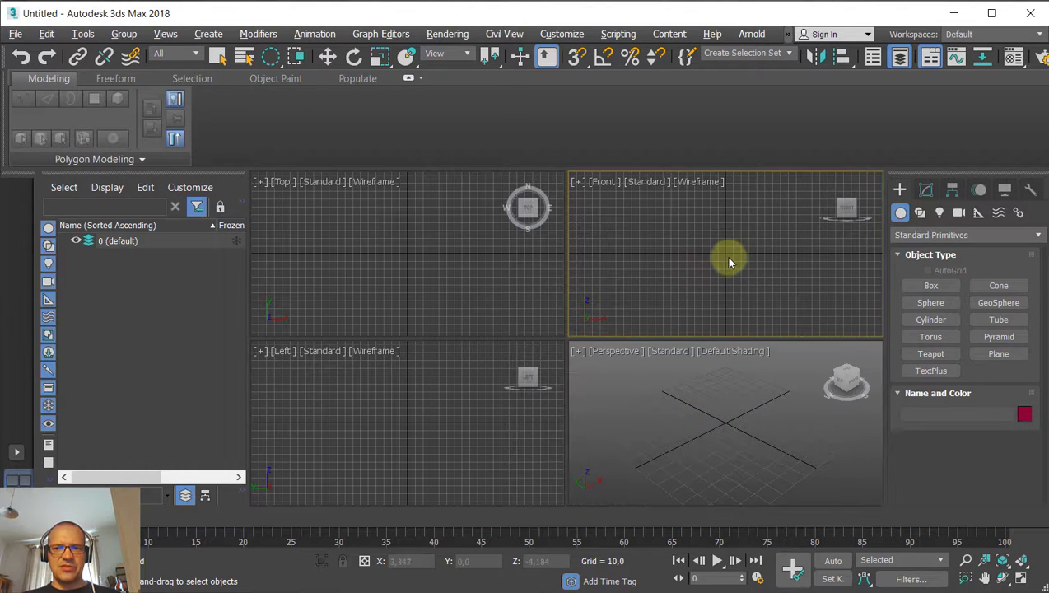
pyautogui.click(407, 261)
pyautogui.moveTo(408, 250); pyautogui.dragTo(443, 248)
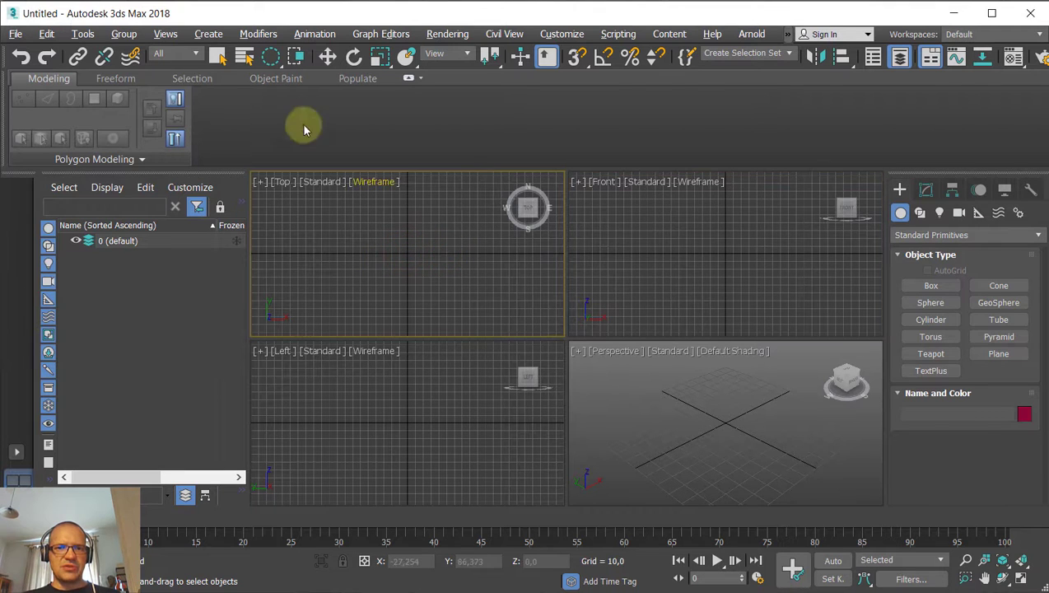
# Review the remaining selection region shapes and set the region back to rectangular.
pyautogui.click(272, 56)
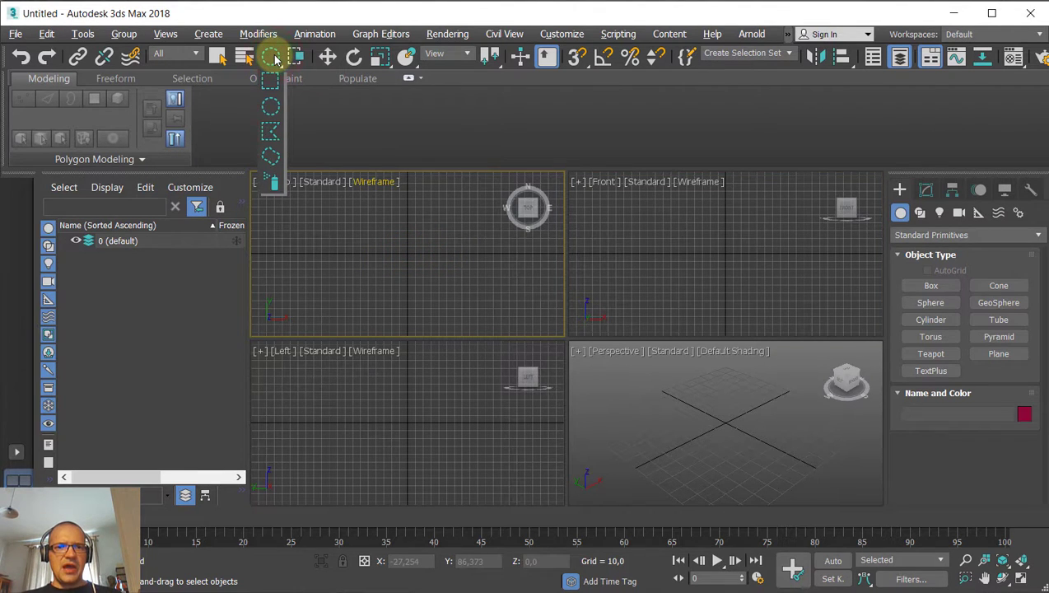
pyautogui.moveTo(275, 60); pyautogui.dragTo(274, 159)
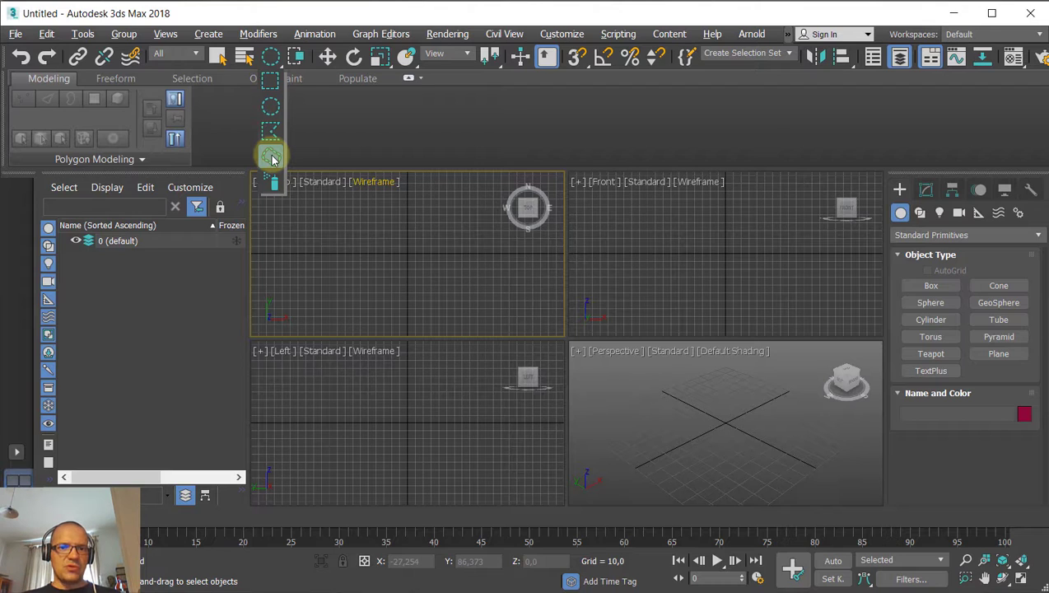
pyautogui.moveTo(273, 159); pyautogui.dragTo(271, 188)
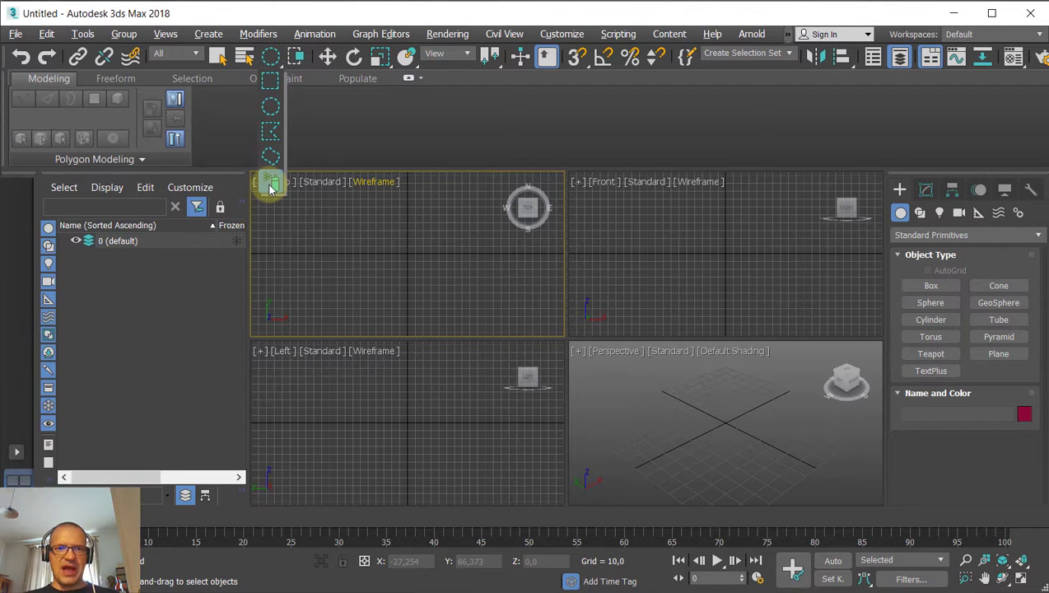
pyautogui.moveTo(271, 188); pyautogui.dragTo(275, 81)
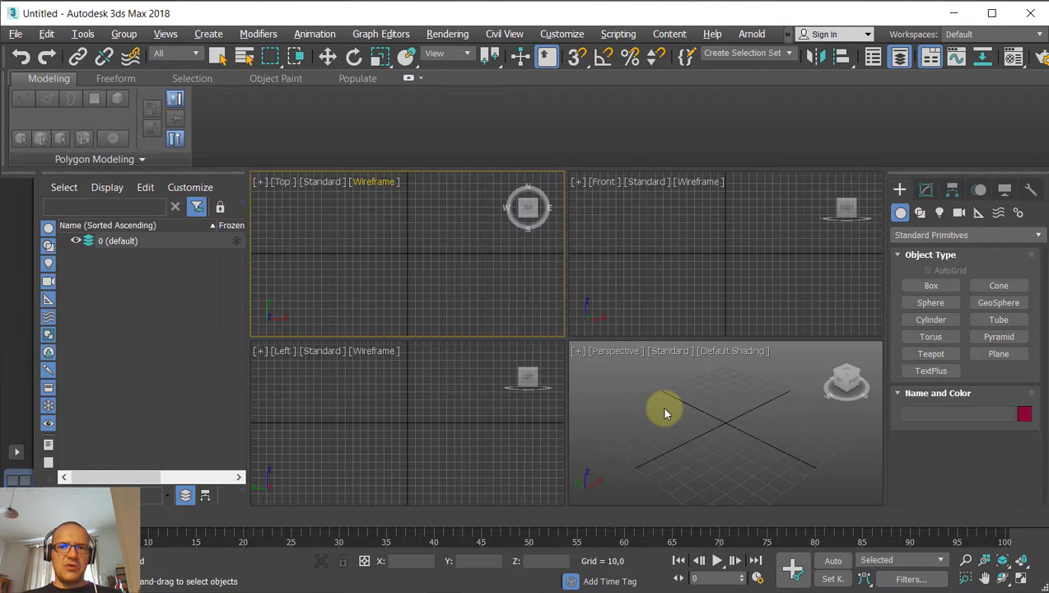
# Turn the safe frame on and off again in the Top viewport.
pyautogui.click(270, 56)
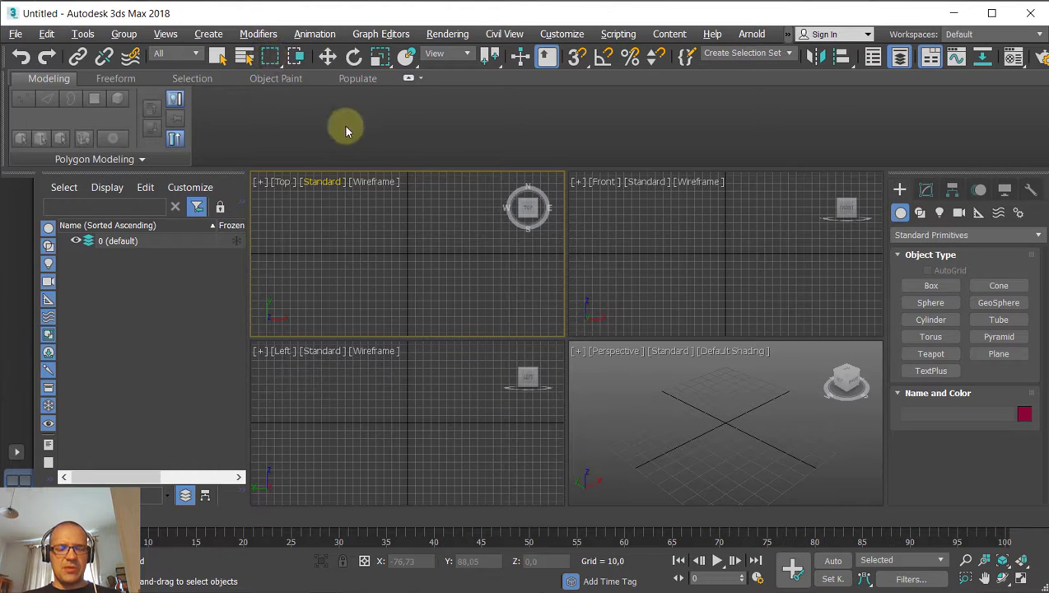
pyautogui.hotkey('shift', 'f')
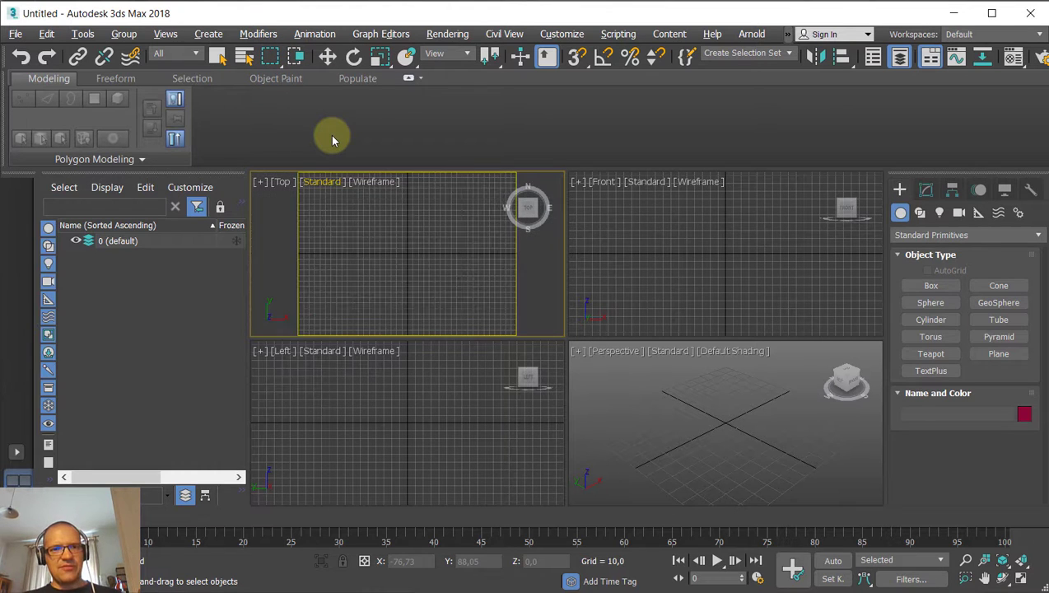
pyautogui.hotkey('shift', 'f')
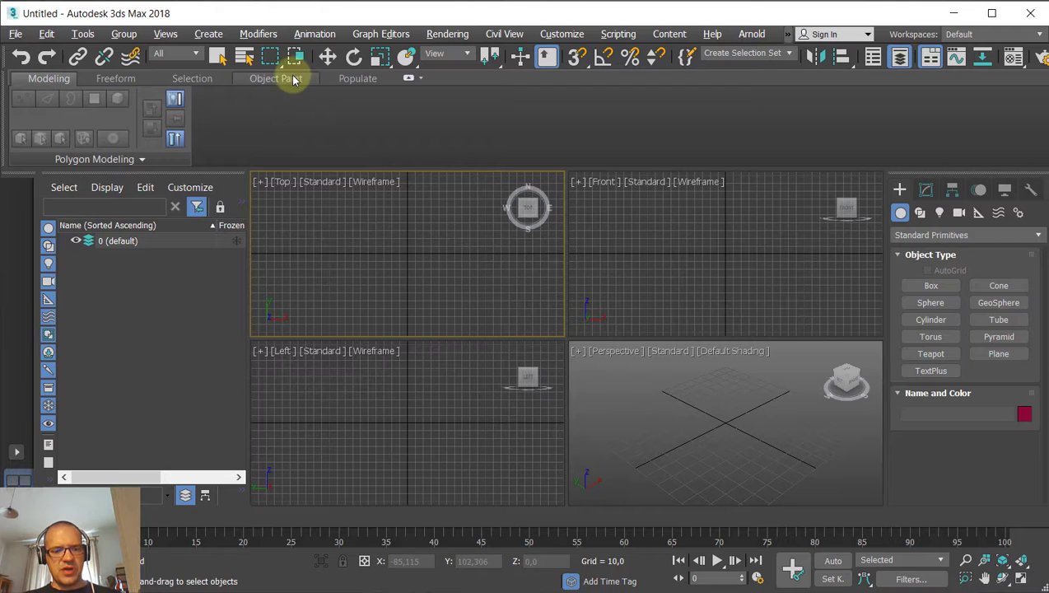
# Cycle repeatedly through all selection region shapes until the rectangular region is active again.
pyautogui.hotkey('ctrl', 'f')
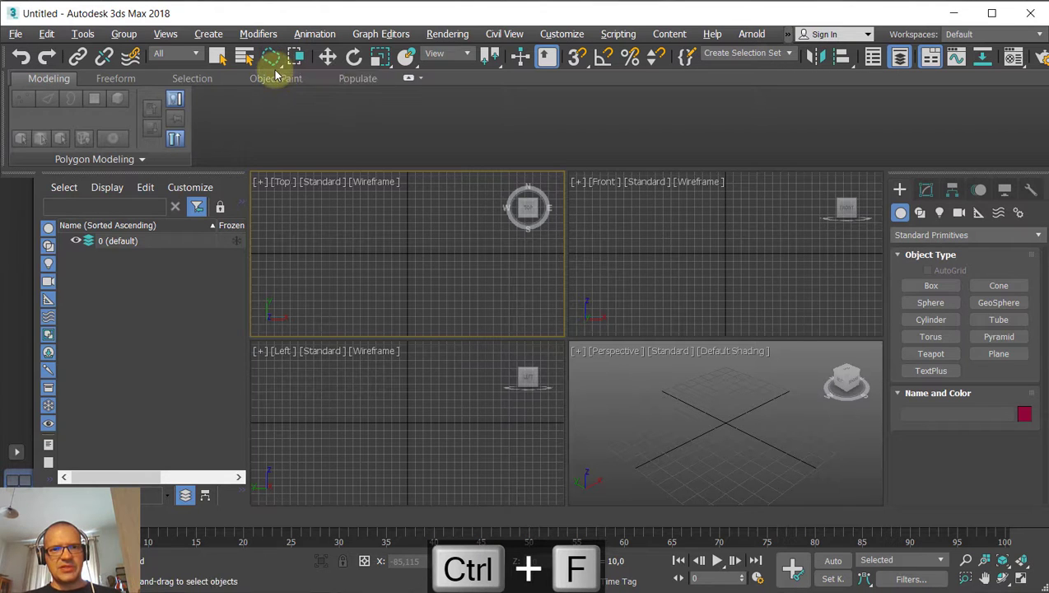
pyautogui.hotkey('ctrl', 'f')
pyautogui.hotkey('ctrl', 'f')
pyautogui.hotkey('ctrl', 'f')
pyautogui.hotkey('ctrl', 'f')
pyautogui.hotkey('ctrl', 'f')
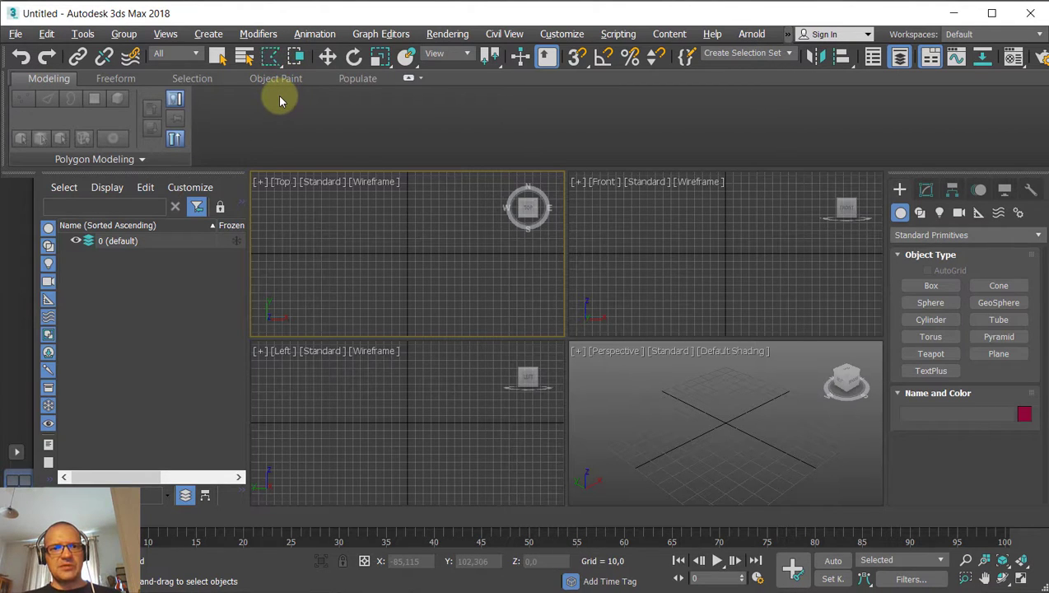
pyautogui.hotkey('ctrl', 'f')
pyautogui.hotkey('ctrl', 'f')
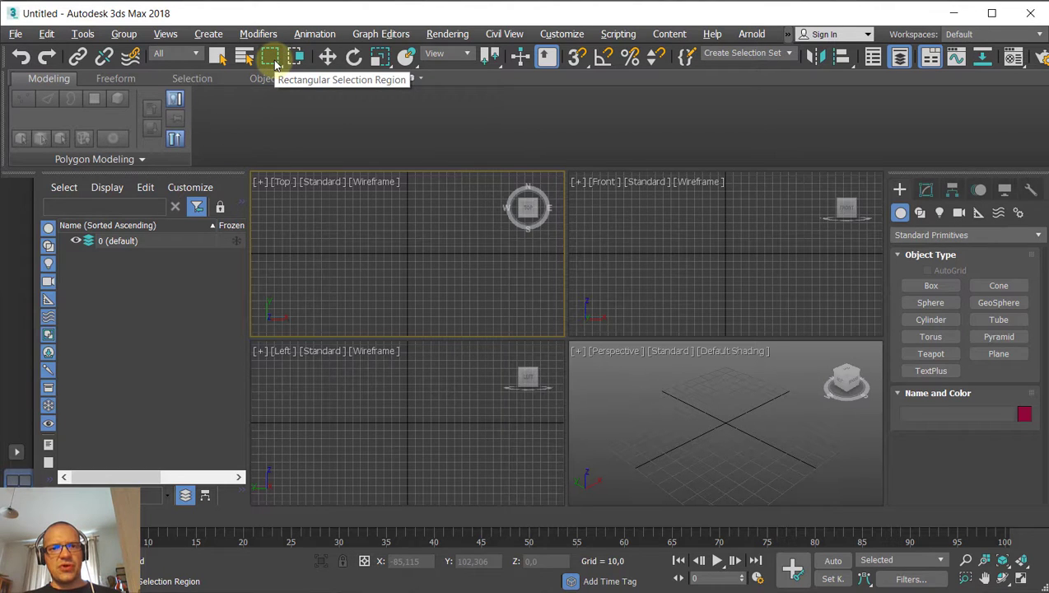
pyautogui.moveTo(275, 64)
pyautogui.mouseDown()
pyautogui.moveTo(273, 54)
pyautogui.moveTo(276, 183)
pyautogui.moveTo(272, 56)
pyautogui.mouseUp()
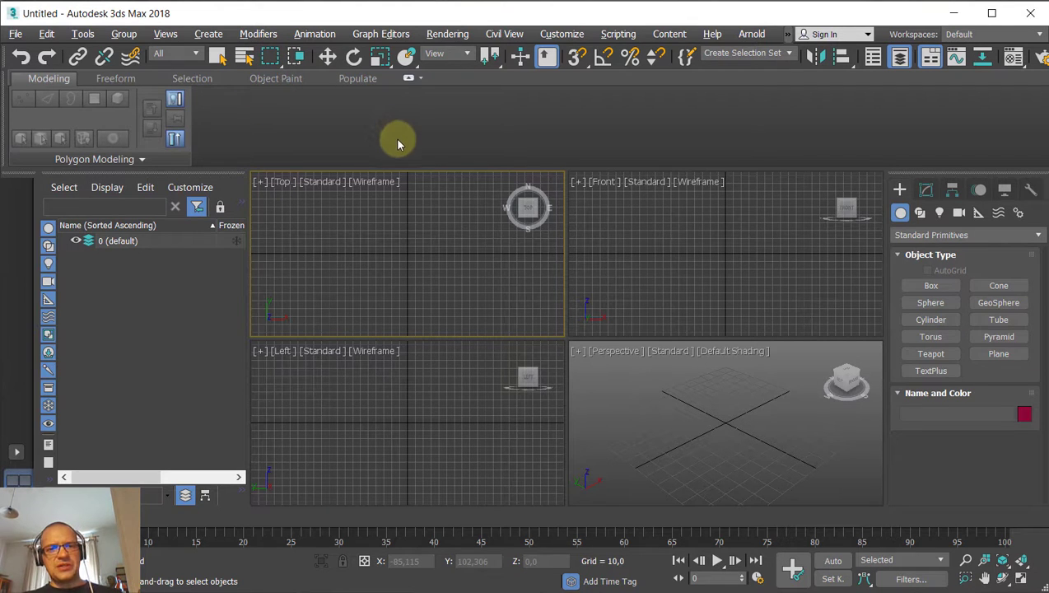
pyautogui.hotkey('ctrl', 'f')
pyautogui.hotkey('ctrl', 'f')
pyautogui.hotkey('ctrl', 'f')
pyautogui.hotkey('ctrl', 'f')
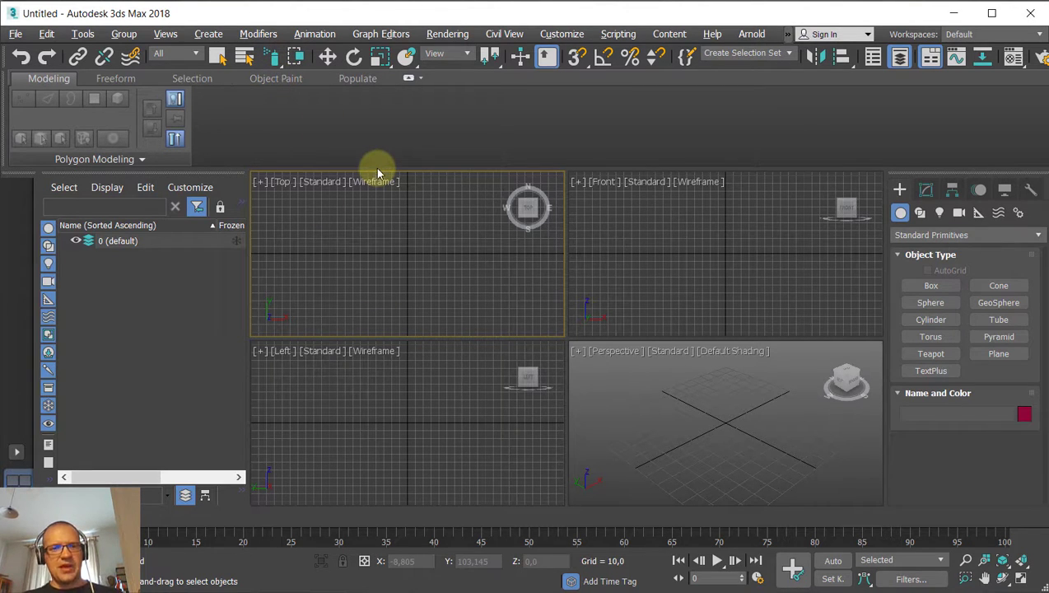
pyautogui.hotkey('ctrl', 'f')
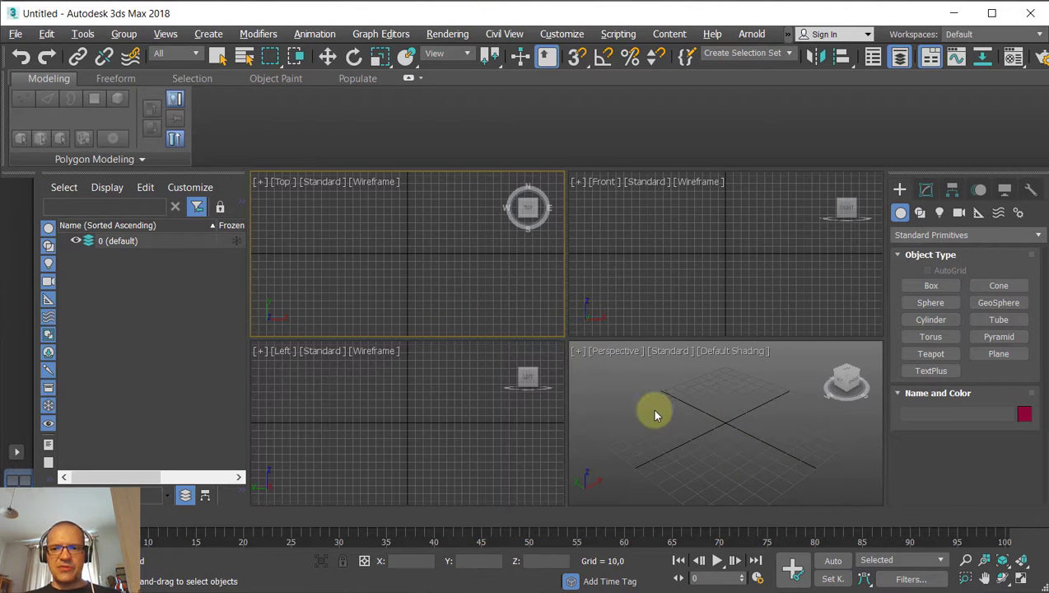
# Create a Teapot primitive centred on the grid origin in the Perspective viewport.
pyautogui.click(702, 416)
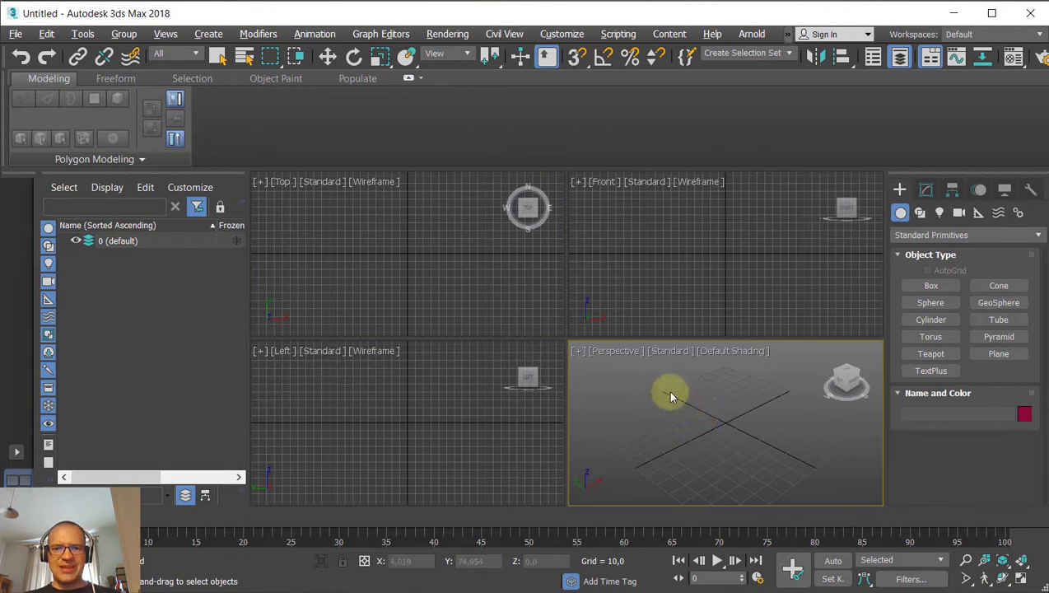
pyautogui.click(713, 280)
pyautogui.click(718, 402)
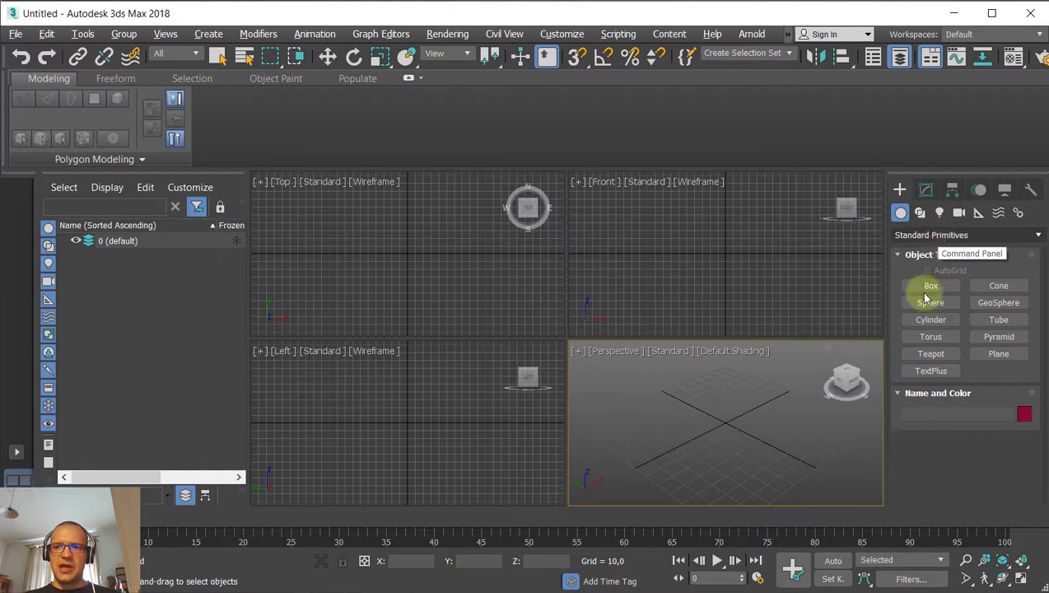
pyautogui.click(922, 356)
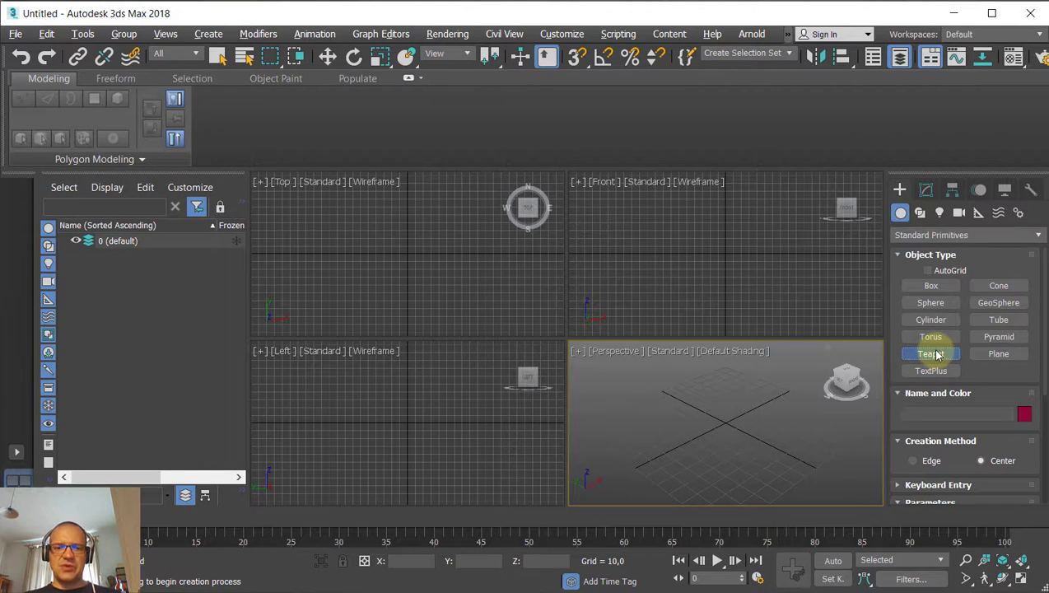
pyautogui.click(726, 422)
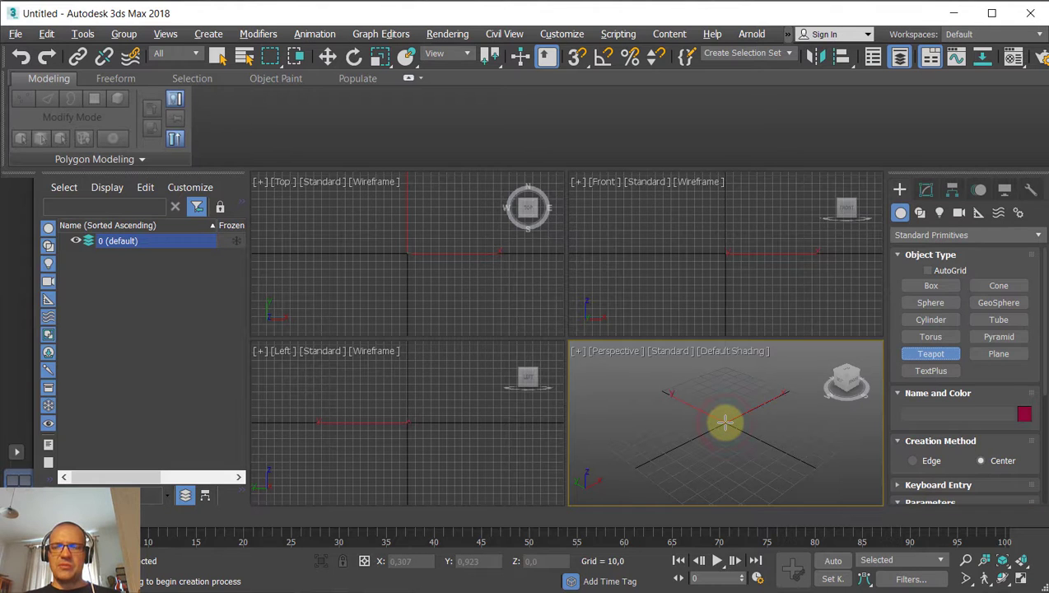
pyautogui.moveTo(725, 422); pyautogui.dragTo(774, 441)
pyautogui.moveTo(762, 433); pyautogui.dragTo(766, 433)
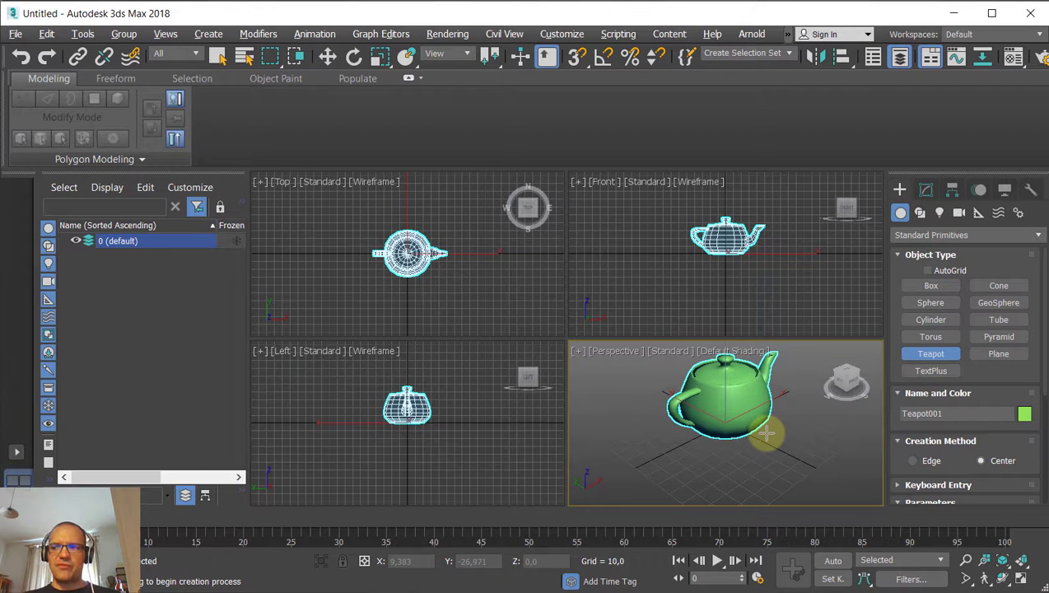
pyautogui.moveTo(766, 434); pyautogui.dragTo(762, 430)
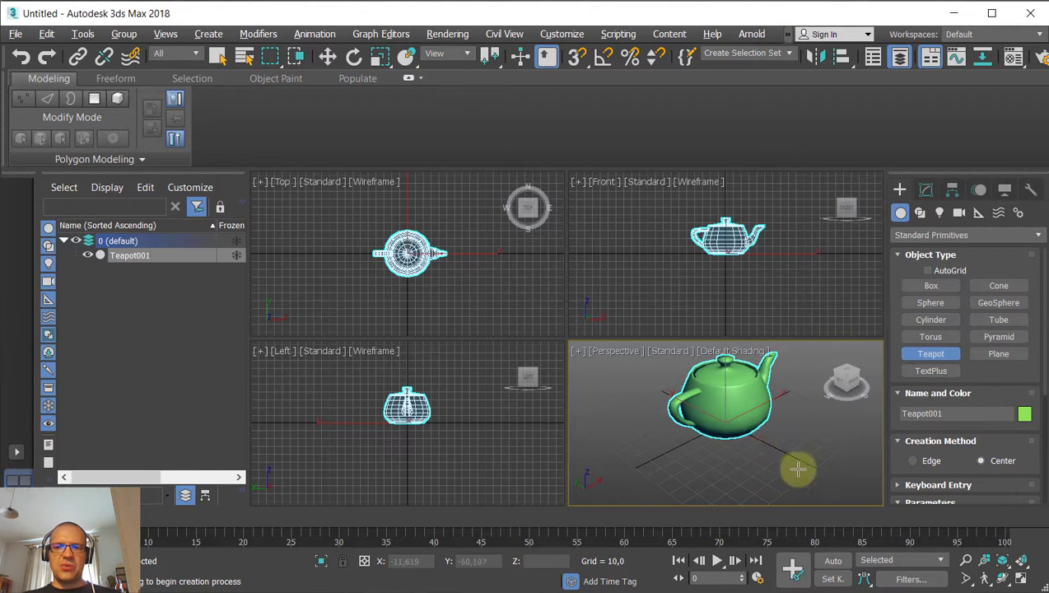
# Create two more teapots of similar size in the Perspective viewport, one on each side in front of the first.
pyautogui.moveTo(800, 455); pyautogui.dragTo(847, 478)
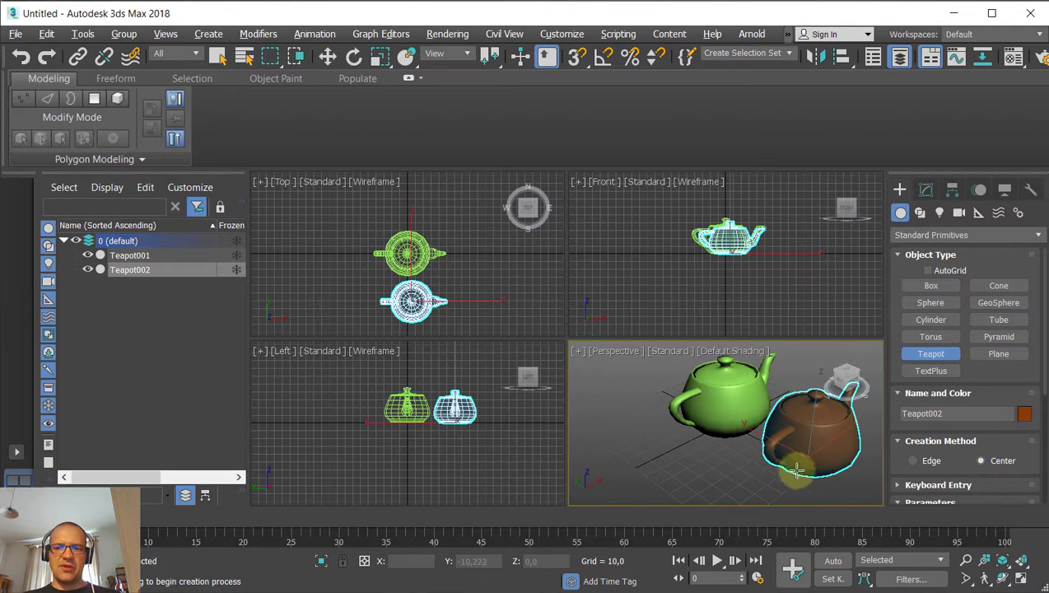
pyautogui.moveTo(615, 452); pyautogui.dragTo(642, 476)
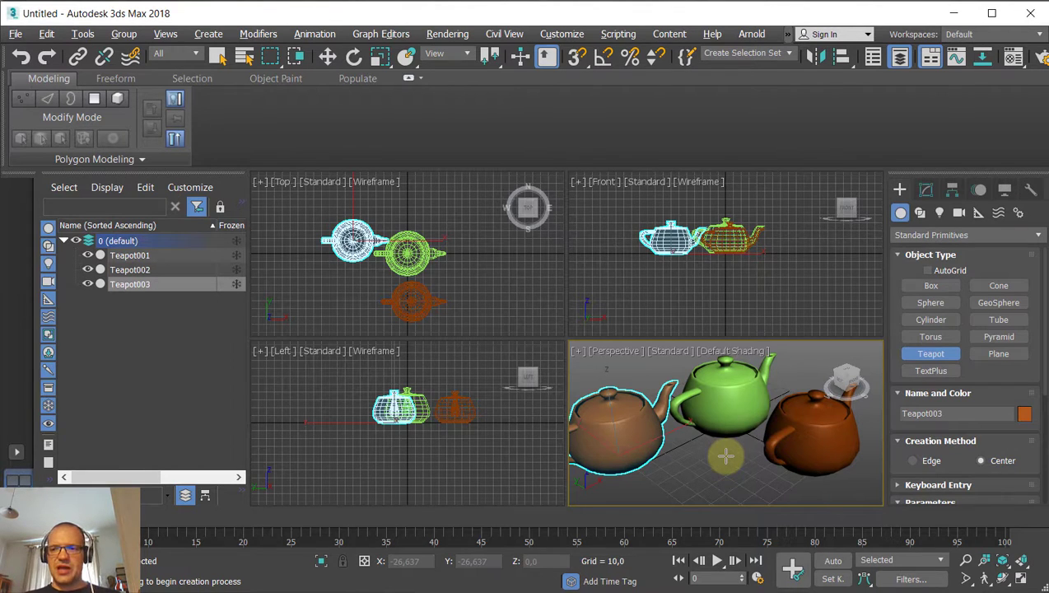
pyautogui.click(932, 362)
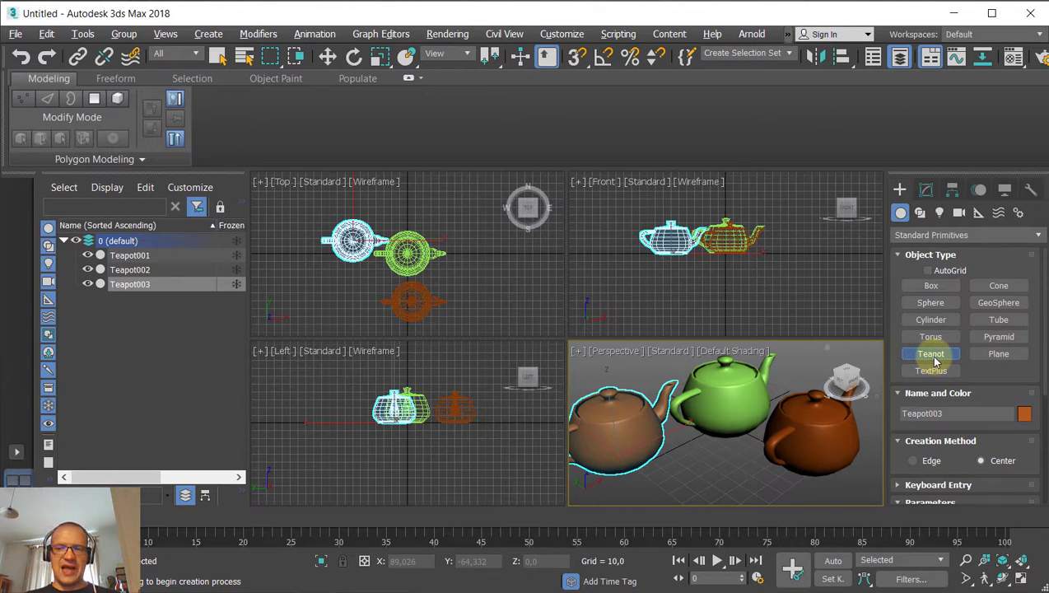
# Exit Teapot creation and return to object selection in the Perspective viewport.
pyautogui.rightClick(720, 458)
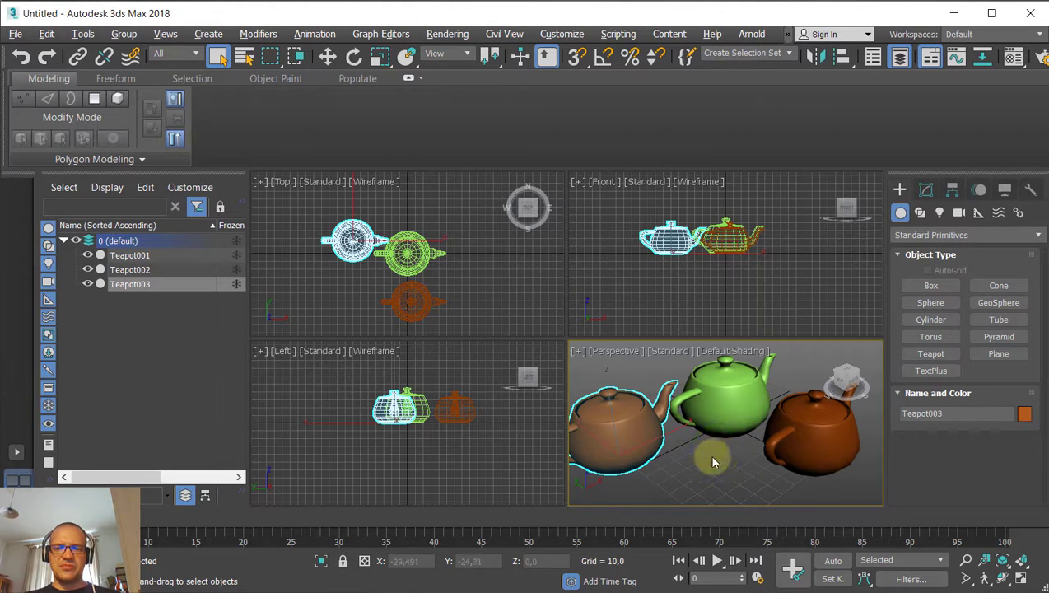
pyautogui.rightClick(713, 461)
pyautogui.click(674, 459)
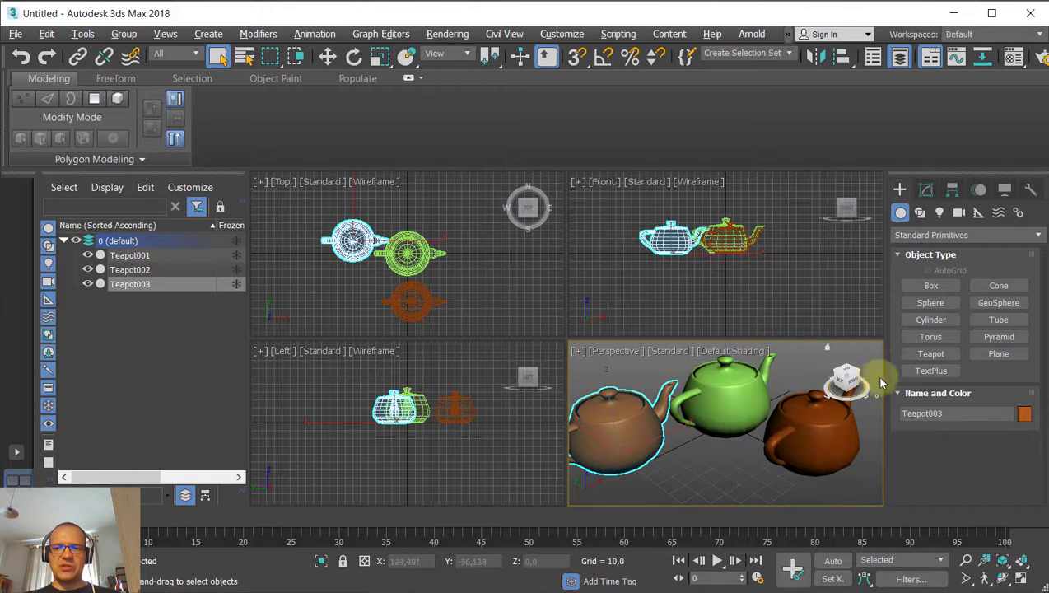
# Restart Teapot creation, activate the Front, Top, Left, Perspective and again Front viewports without drawing anything, and exit creation.
pyautogui.click(930, 354)
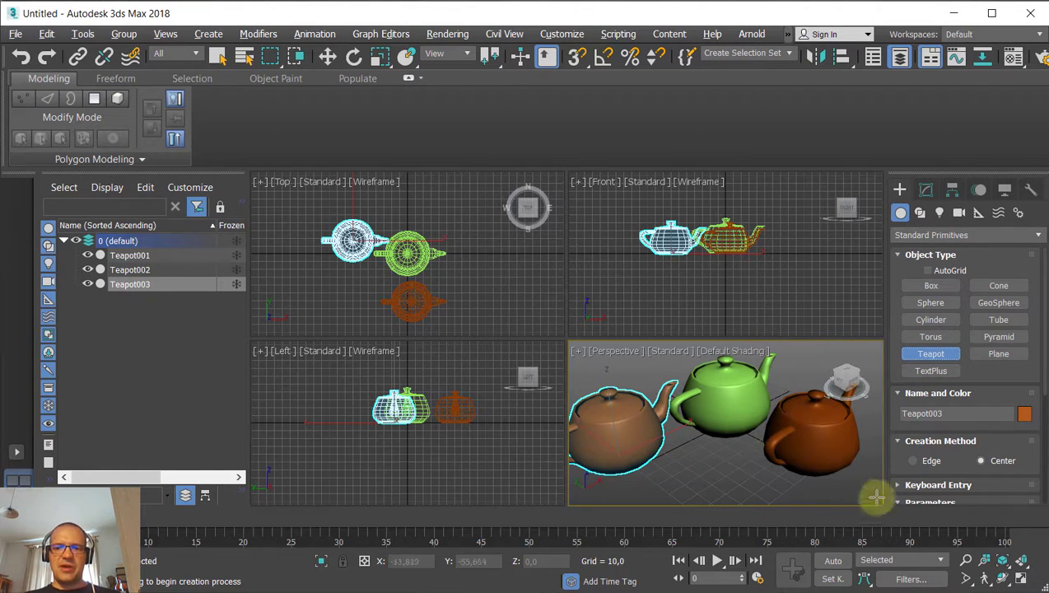
pyautogui.click(728, 284)
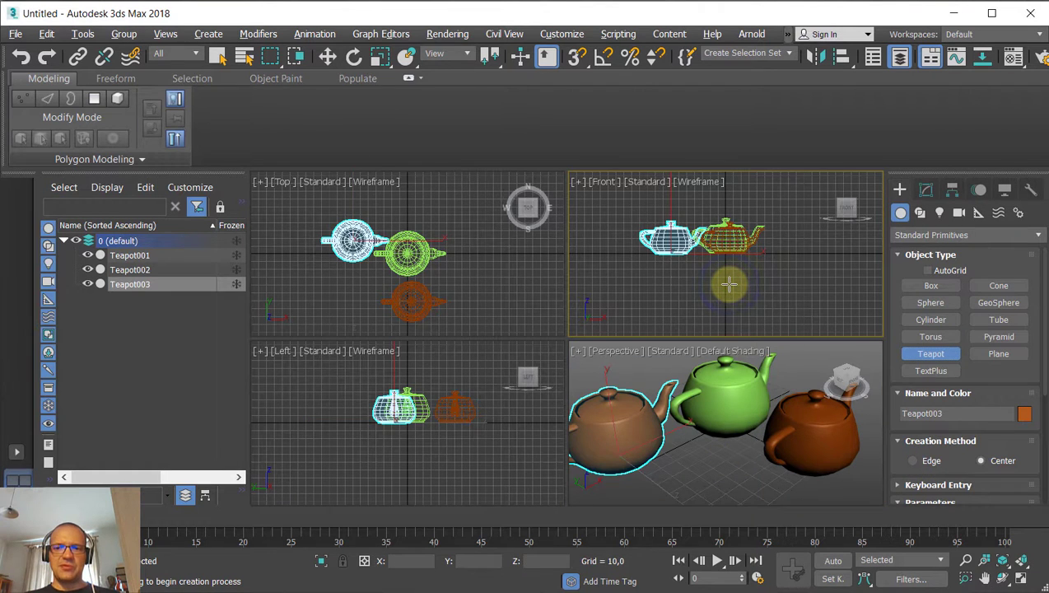
pyautogui.click(930, 351)
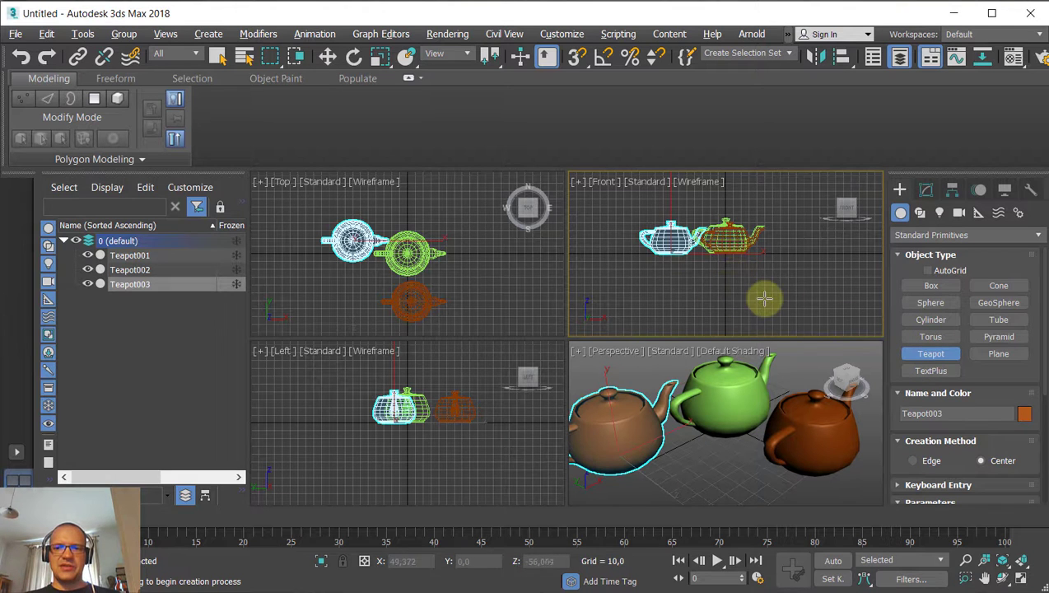
pyautogui.click(492, 285)
pyautogui.click(491, 371)
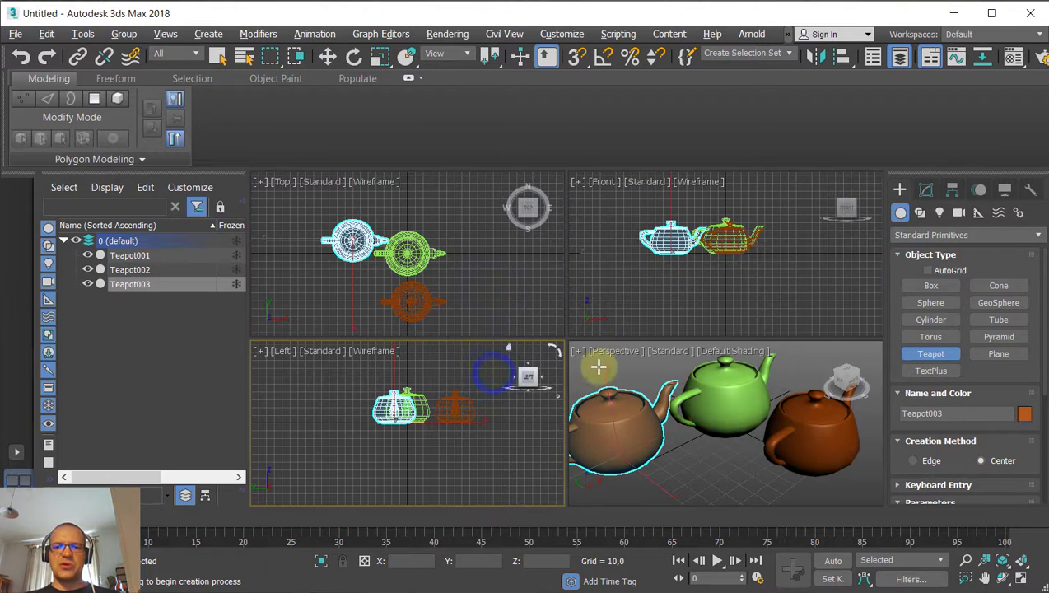
pyautogui.click(602, 367)
pyautogui.click(722, 304)
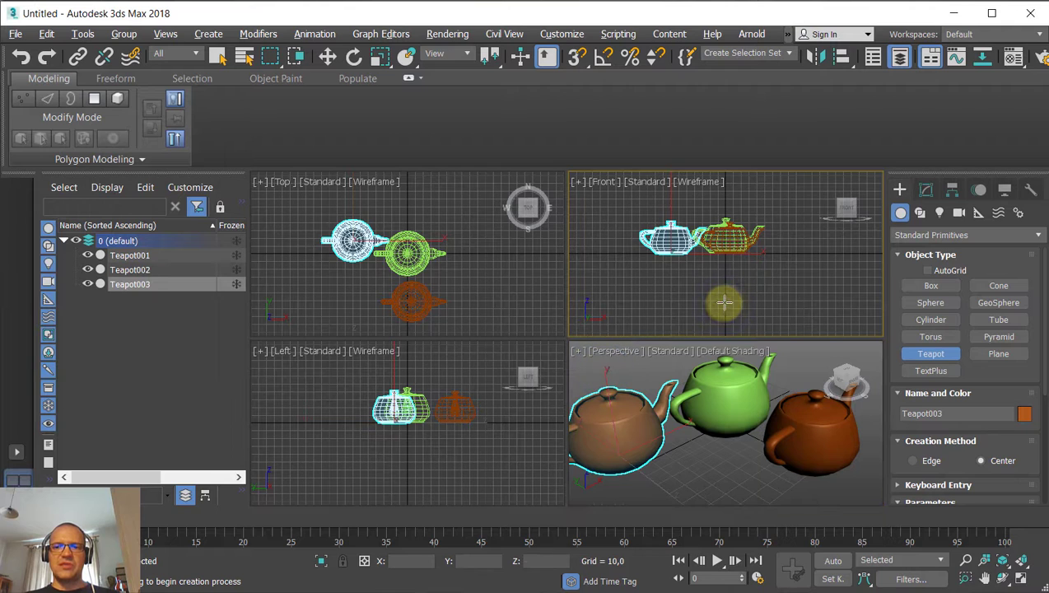
pyautogui.rightClick(724, 301)
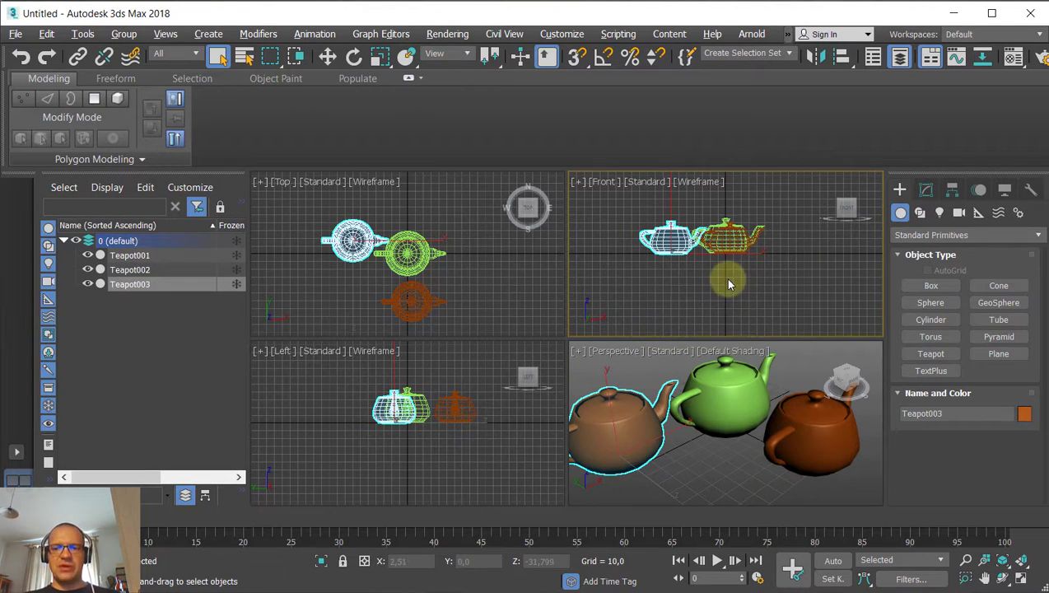
# Switch the active viewport repeatedly among Top, Left, Perspective and Front while keeping the teapot selected, ending in Perspective.
pyautogui.click(531, 280)
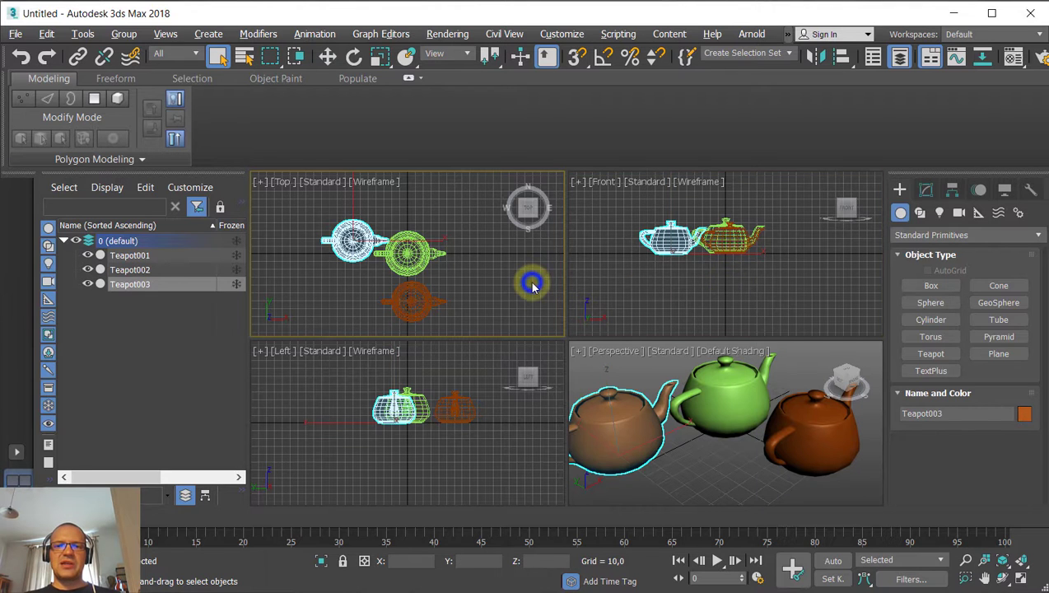
pyautogui.rightClick(502, 363)
pyautogui.rightClick(638, 357)
pyautogui.rightClick(668, 314)
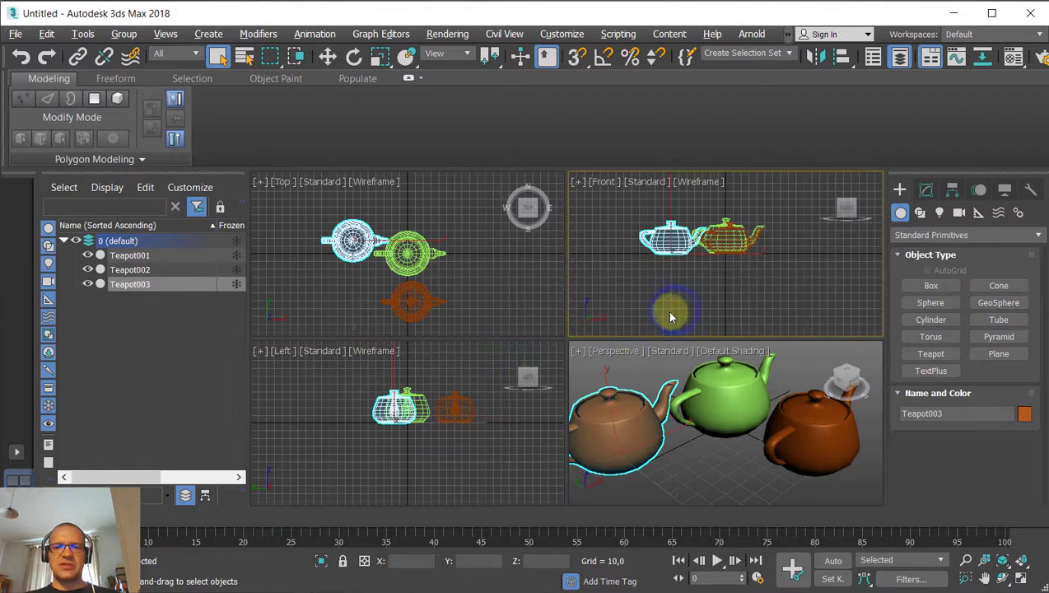
pyautogui.rightClick(526, 294)
pyautogui.rightClick(659, 285)
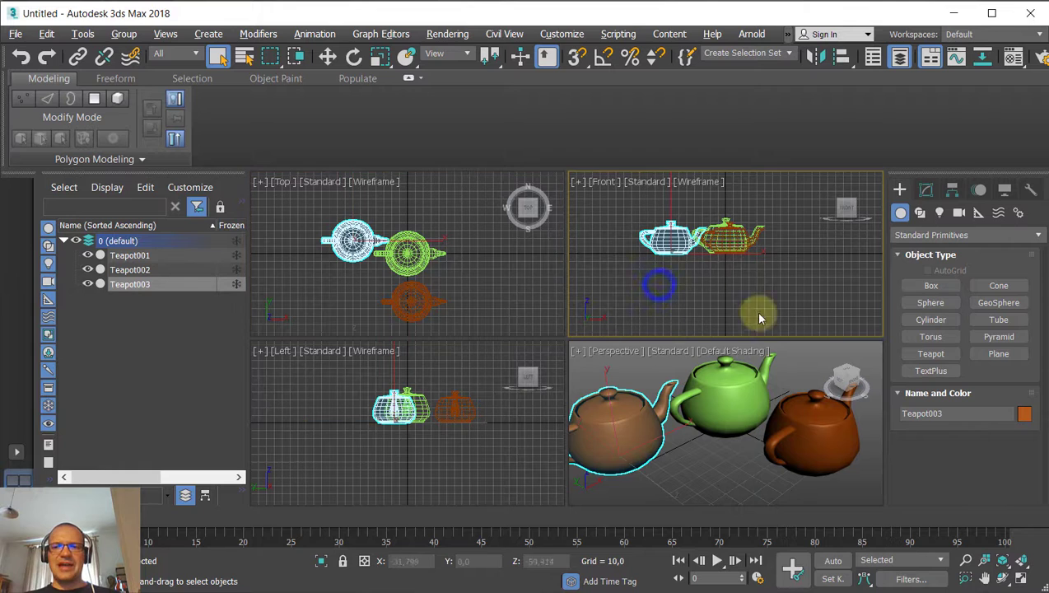
pyautogui.rightClick(796, 360)
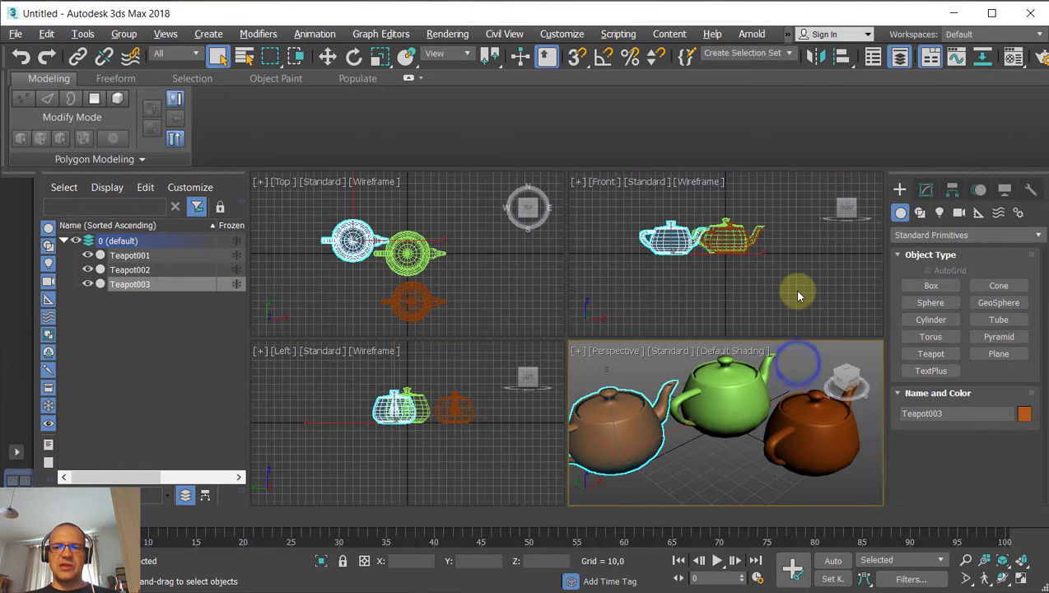
pyautogui.rightClick(796, 294)
pyautogui.rightClick(795, 353)
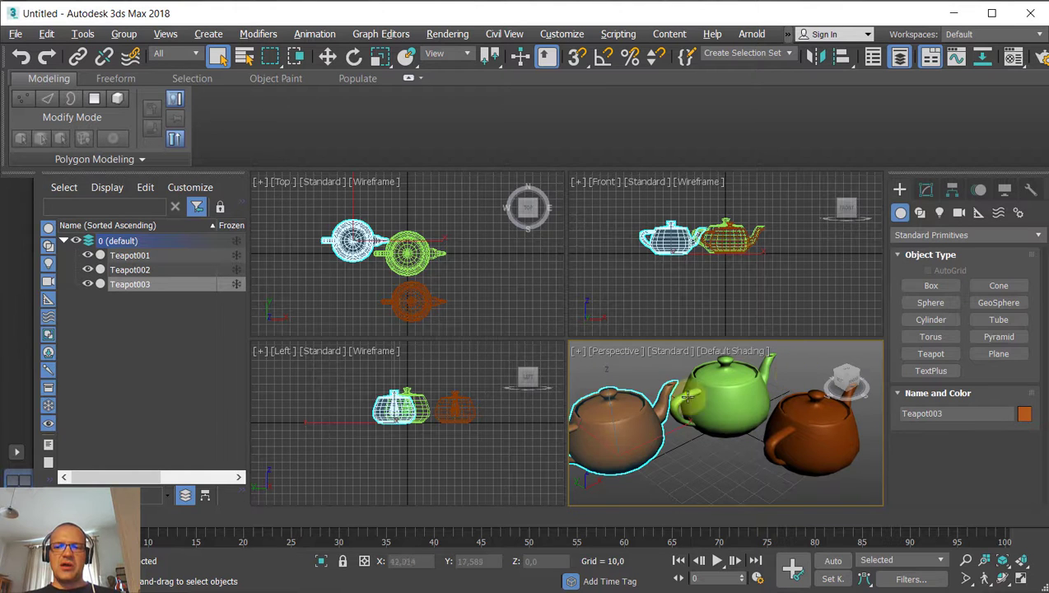
# Select the green teapot, start Teapot creation, activate the Front viewport and exit creation without drawing.
pyautogui.click(739, 400)
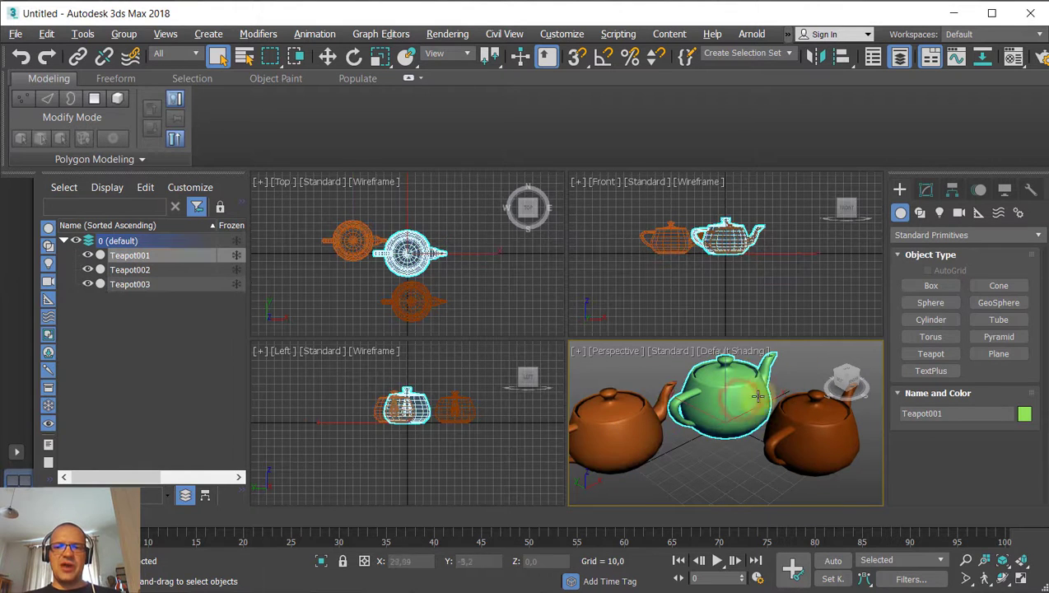
pyautogui.click(933, 356)
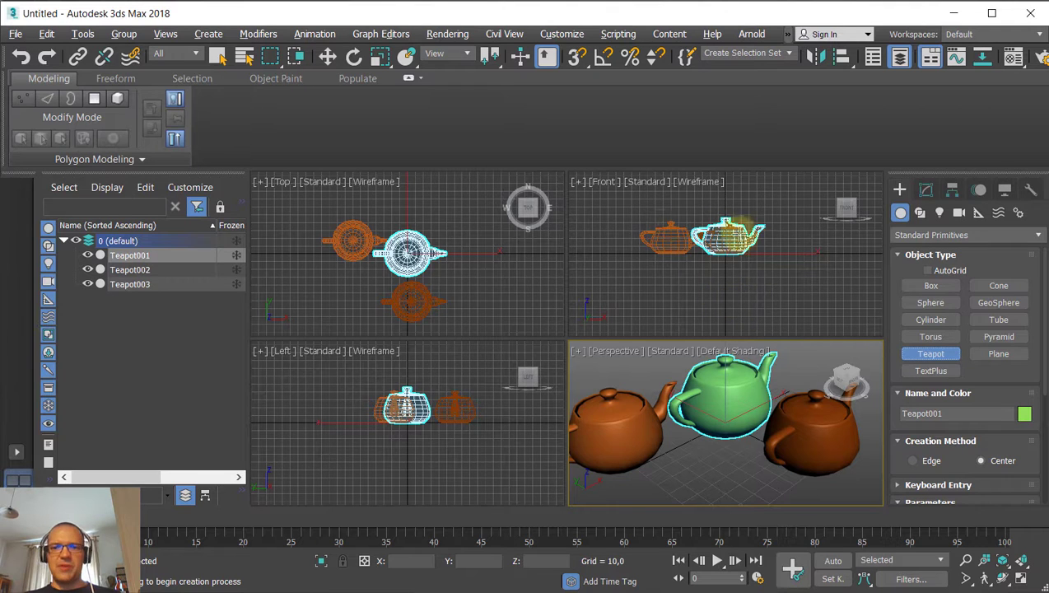
pyautogui.click(708, 287)
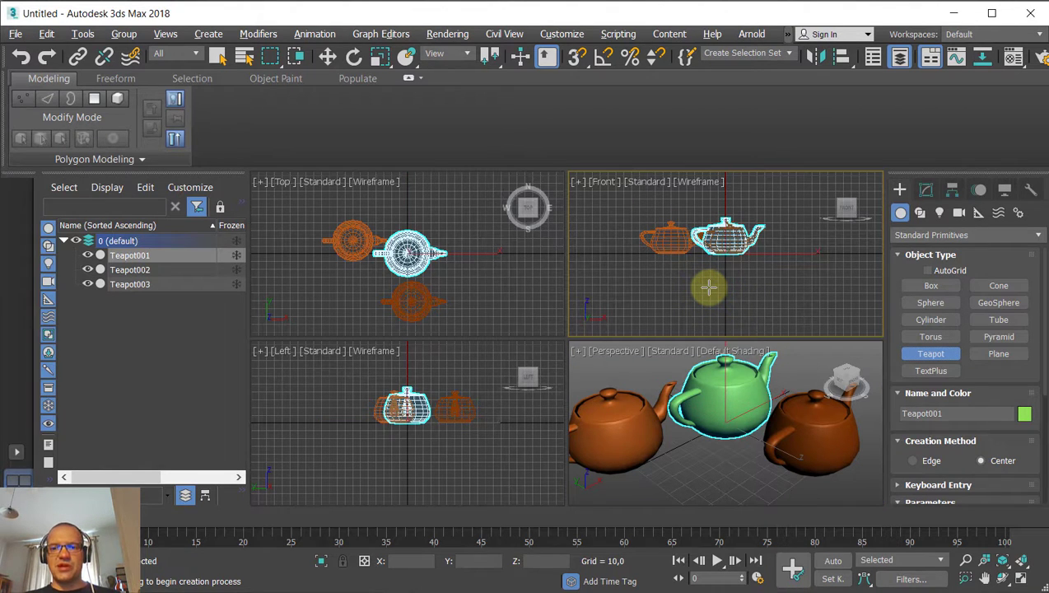
pyautogui.rightClick(707, 286)
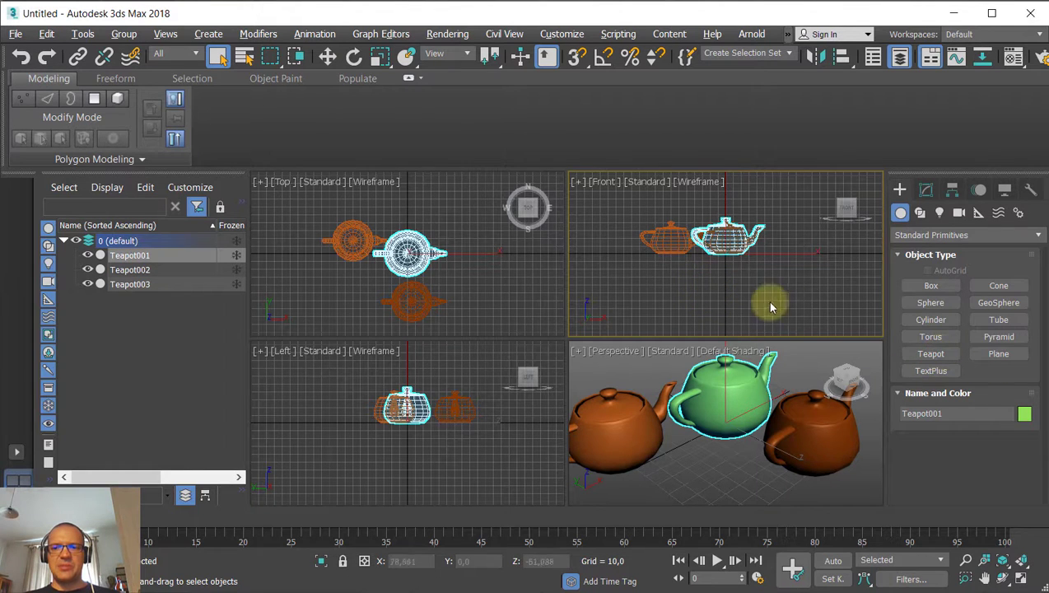
# View the conversion options for the selected green teapot and activate the Move transform for it.
pyautogui.rightClick(725, 293)
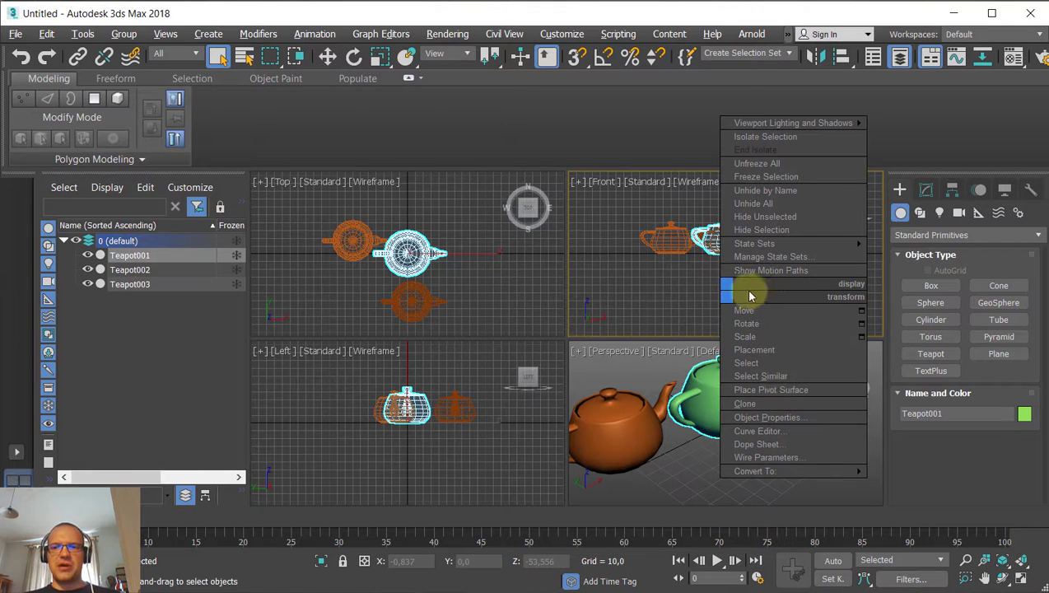
pyautogui.moveTo(750, 473)
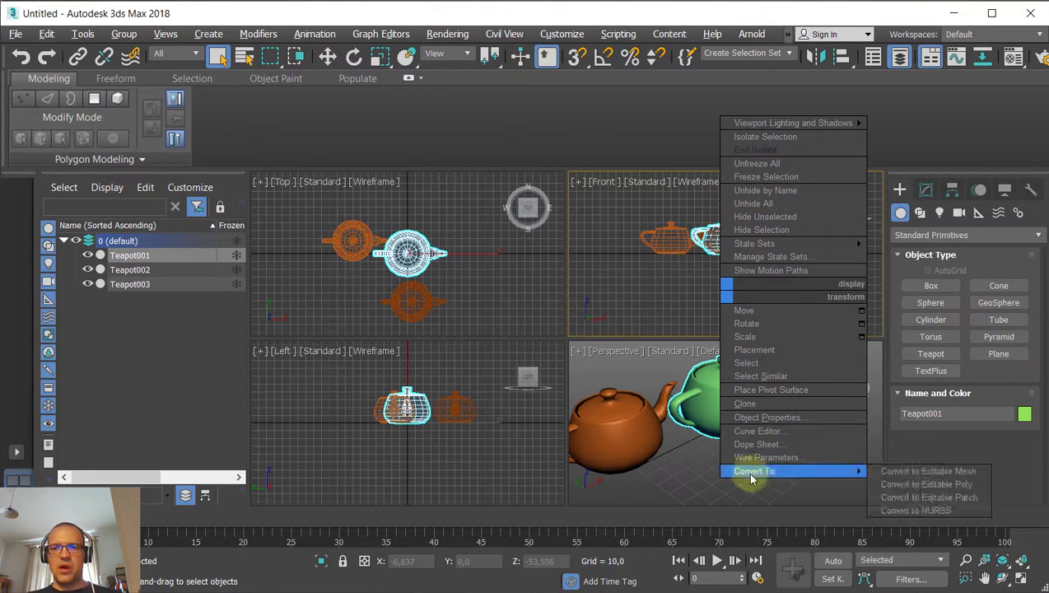
pyautogui.click(774, 311)
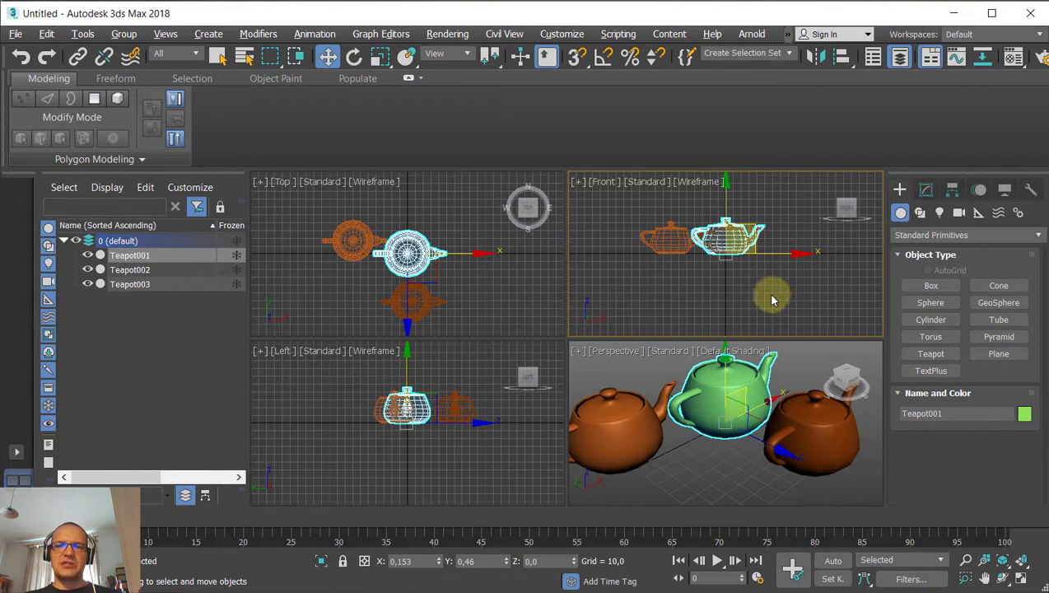
# Activate the Top, Left, Front and Perspective viewports in turn while keeping the green teapot selected.
pyautogui.rightClick(772, 301)
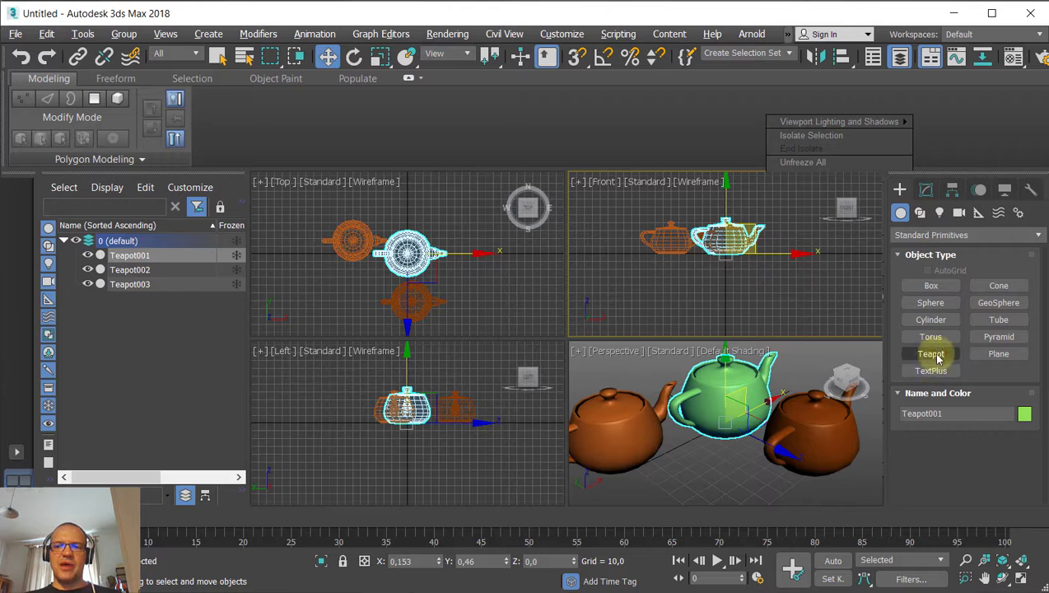
pyautogui.rightClick(524, 293)
pyautogui.rightClick(497, 377)
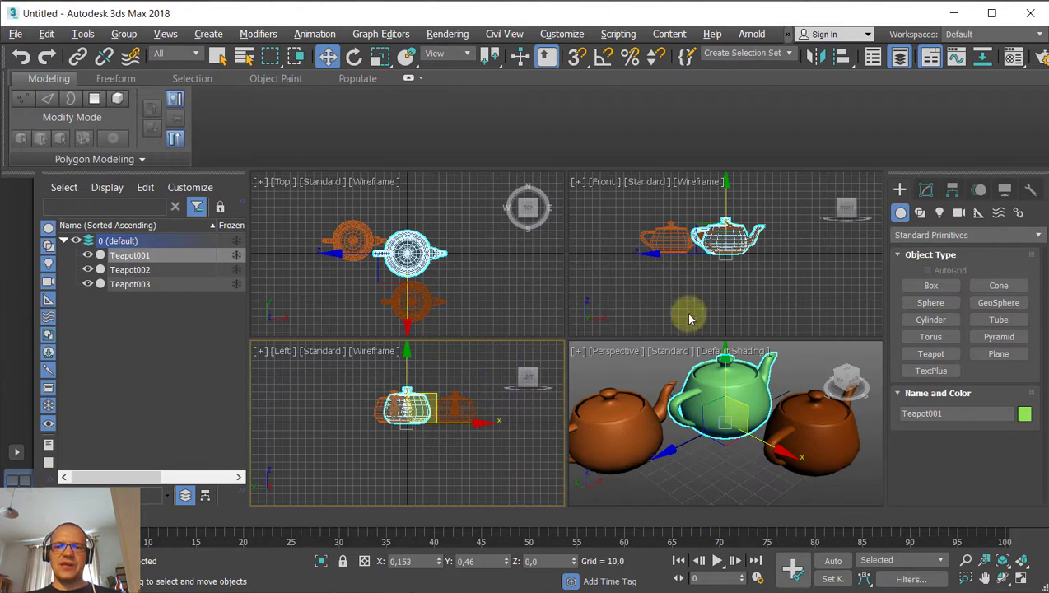
pyautogui.rightClick(667, 274)
pyautogui.rightClick(714, 457)
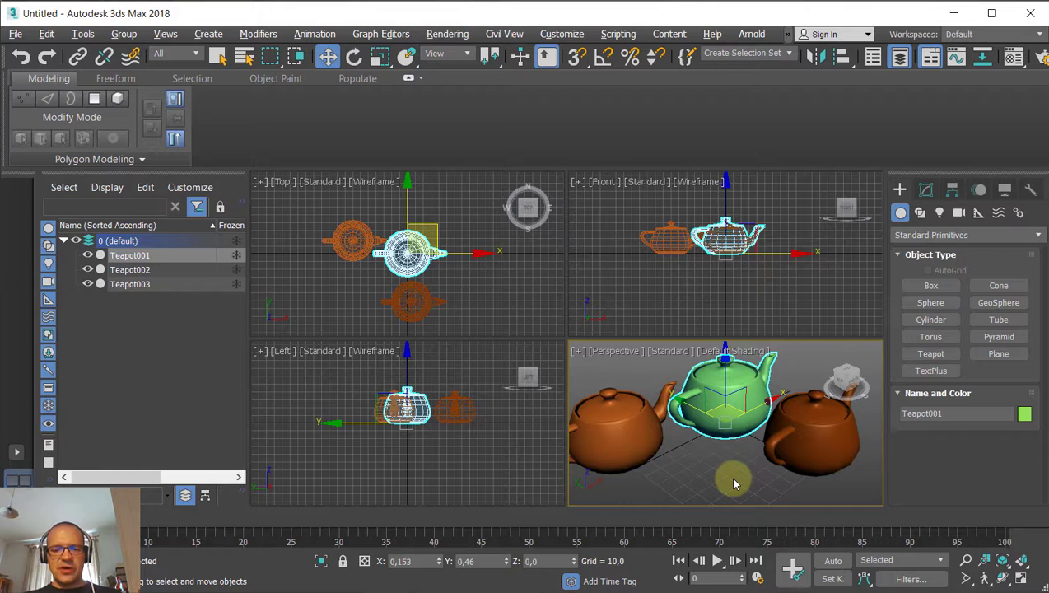
# Lock the selection on the green teapot, unlock it and clear the selection.
pyautogui.press('space')
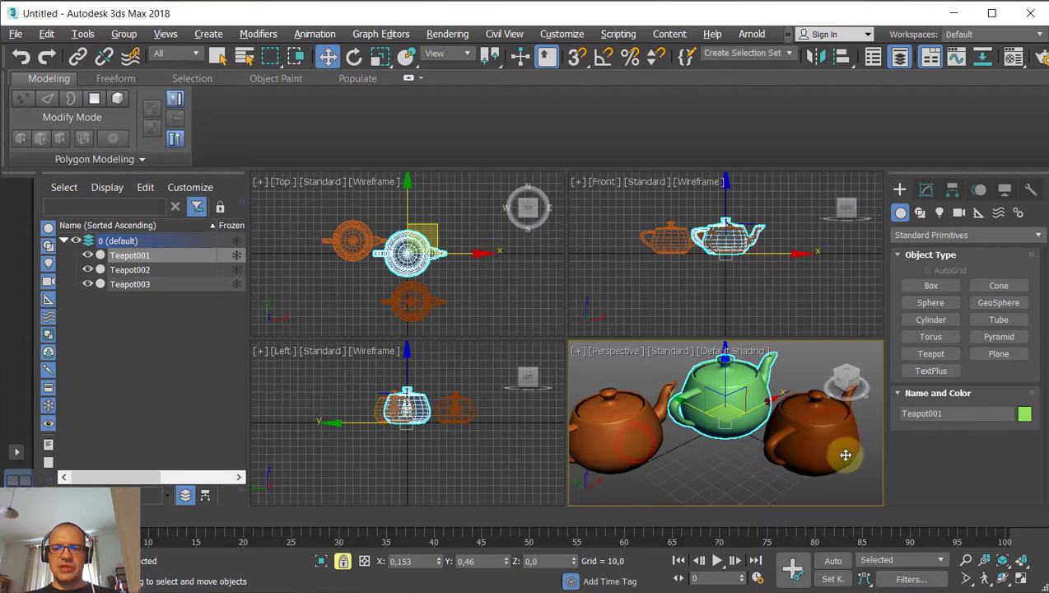
pyautogui.press('space')
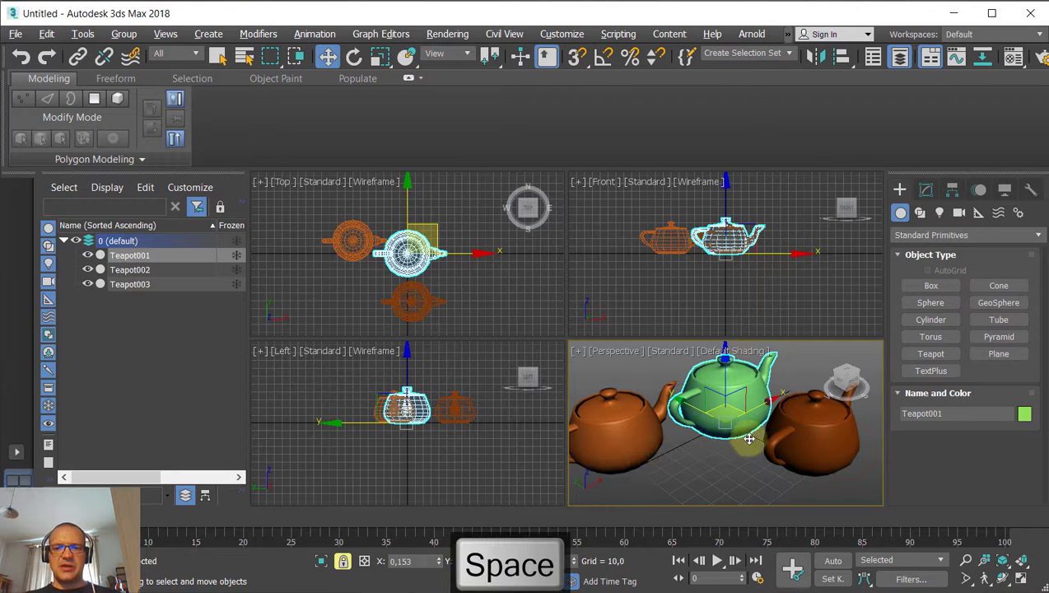
pyautogui.click(716, 462)
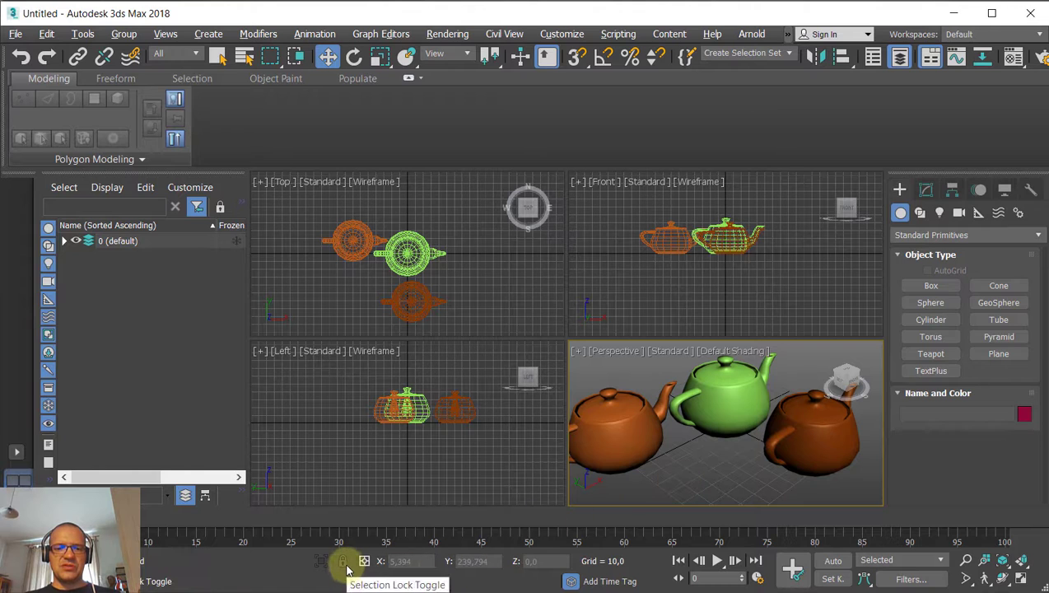
# Select the brown teapot in front and to the right of the green one and toggle the selection lock on and off.
pyautogui.click(833, 429)
pyautogui.press('space')
pyautogui.press('space')
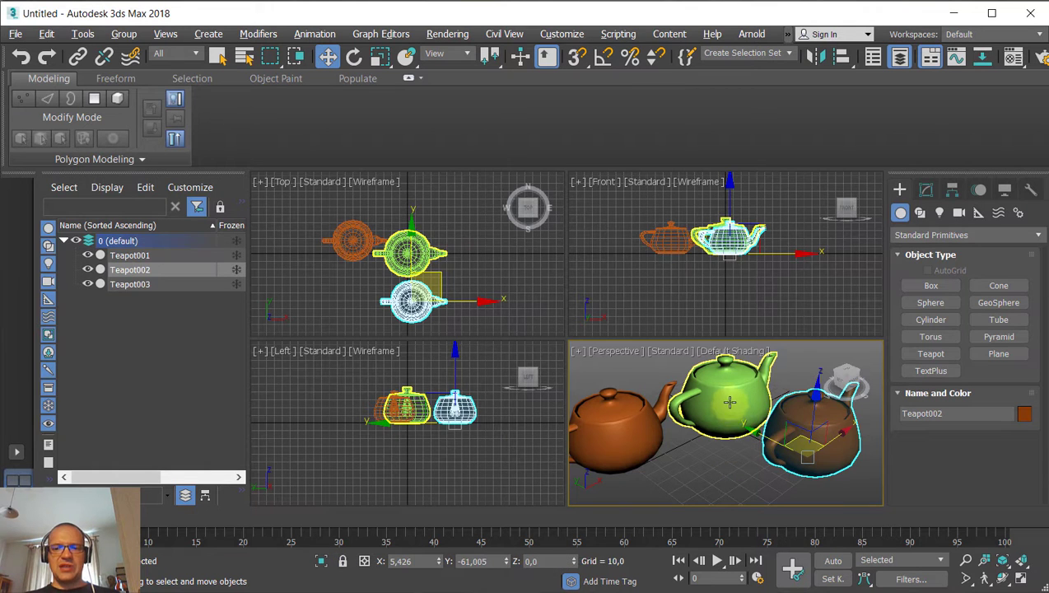
# Select the green and right-hand brown teapots together, lock the selection, try to deselect them in empty space, and unlock it.
pyautogui.click(729, 402)
pyautogui.keyDown('ctrl'); pyautogui.click(835, 421); pyautogui.keyUp('ctrl')
pyautogui.press('space')
pyautogui.click(702, 461)
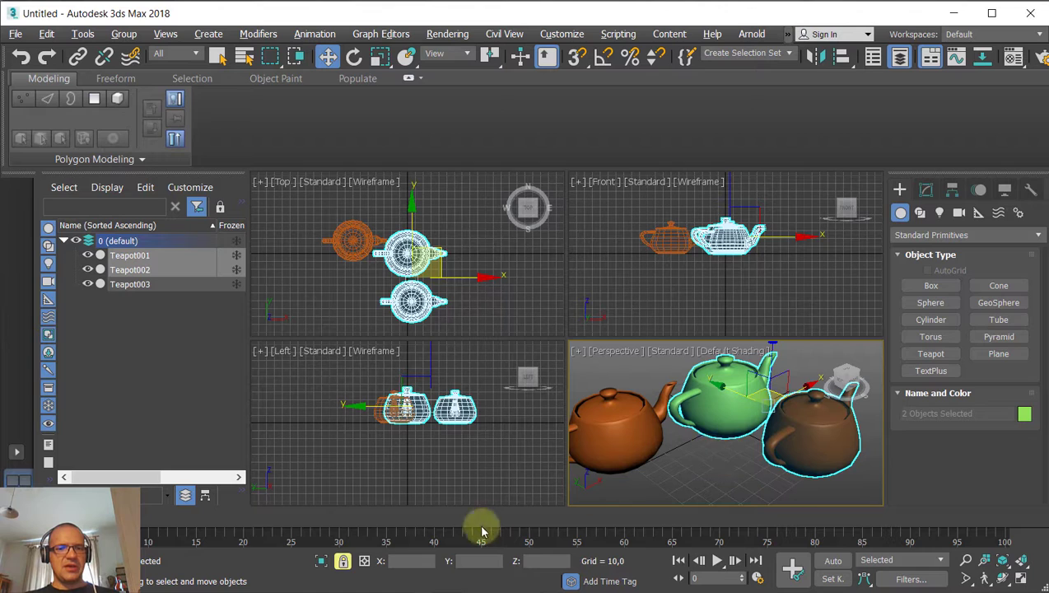
pyautogui.click(343, 561)
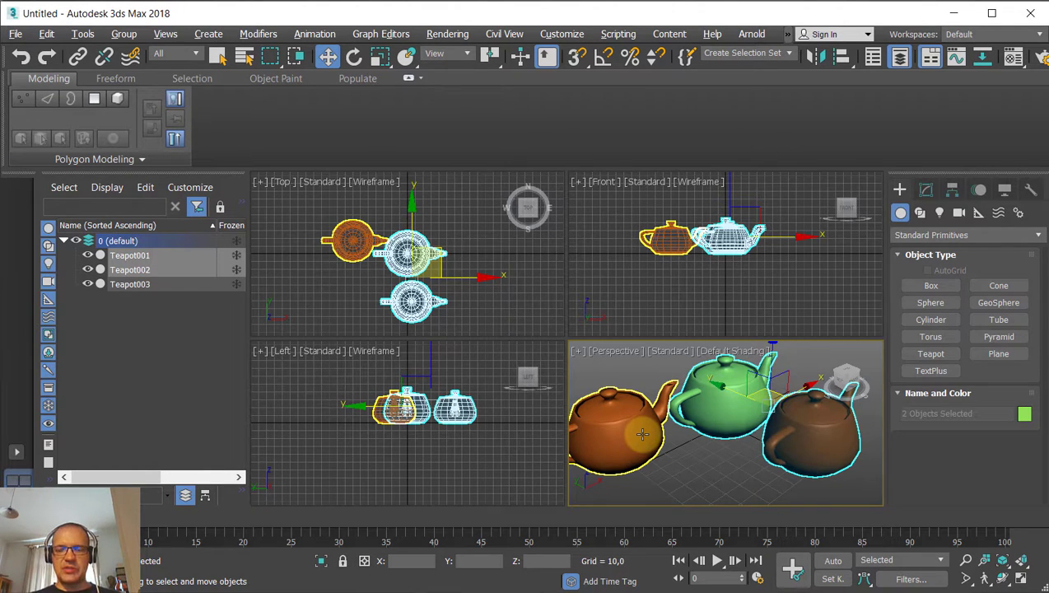
# Clear the selection, select the green teapot and the right-hand brown teapot one after the other, and deselect everything.
pyautogui.click(751, 487)
pyautogui.click(713, 397)
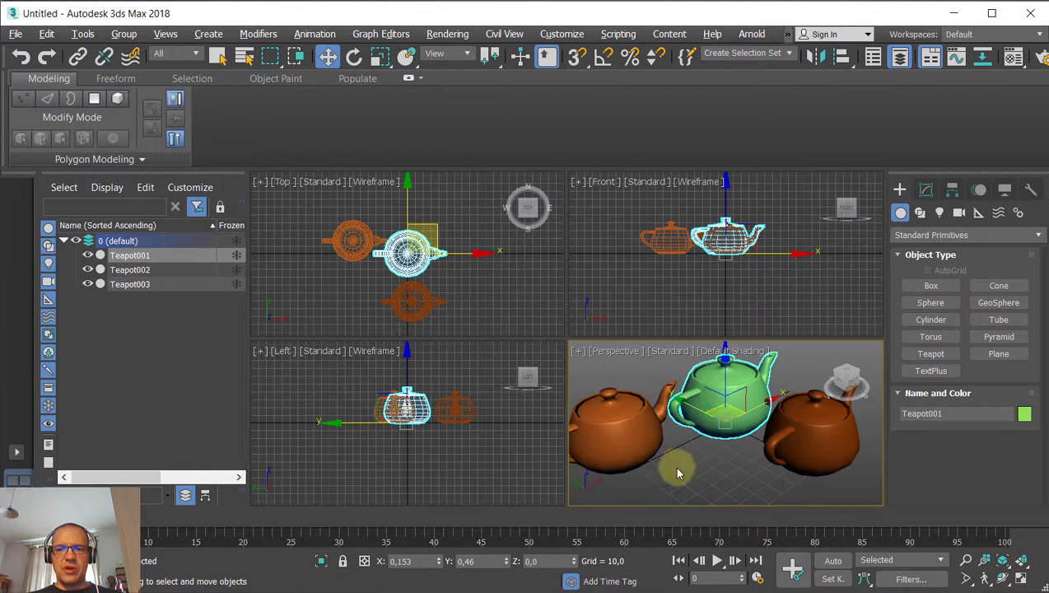
pyautogui.click(782, 442)
pyautogui.click(696, 478)
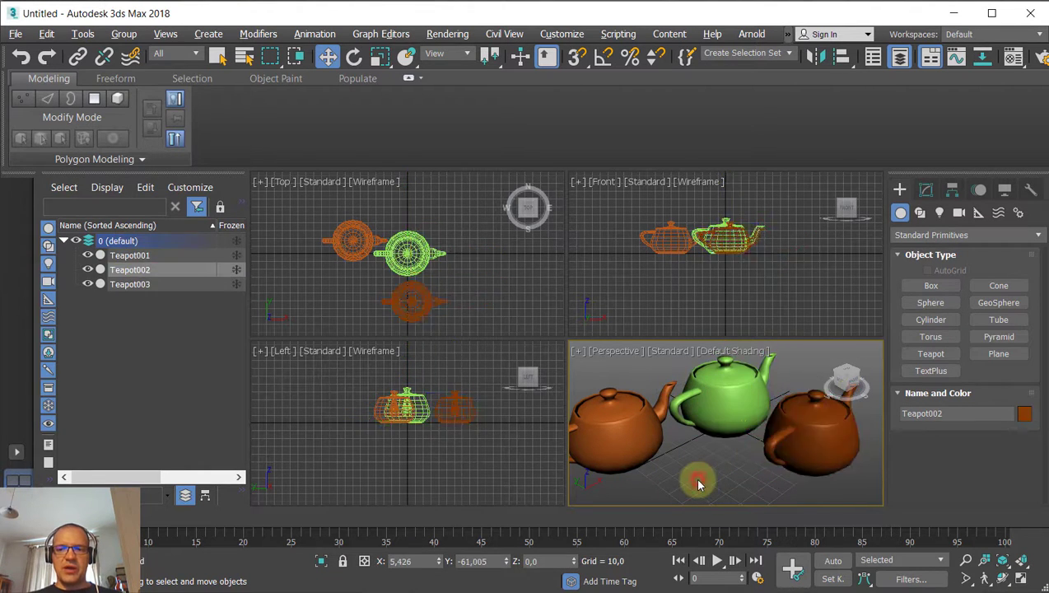
# Select the right-hand brown teapot with a rectangular region, deselect it, and reselect it individually and with another region.
pyautogui.moveTo(693, 465); pyautogui.dragTo(776, 451)
pyautogui.click(696, 477)
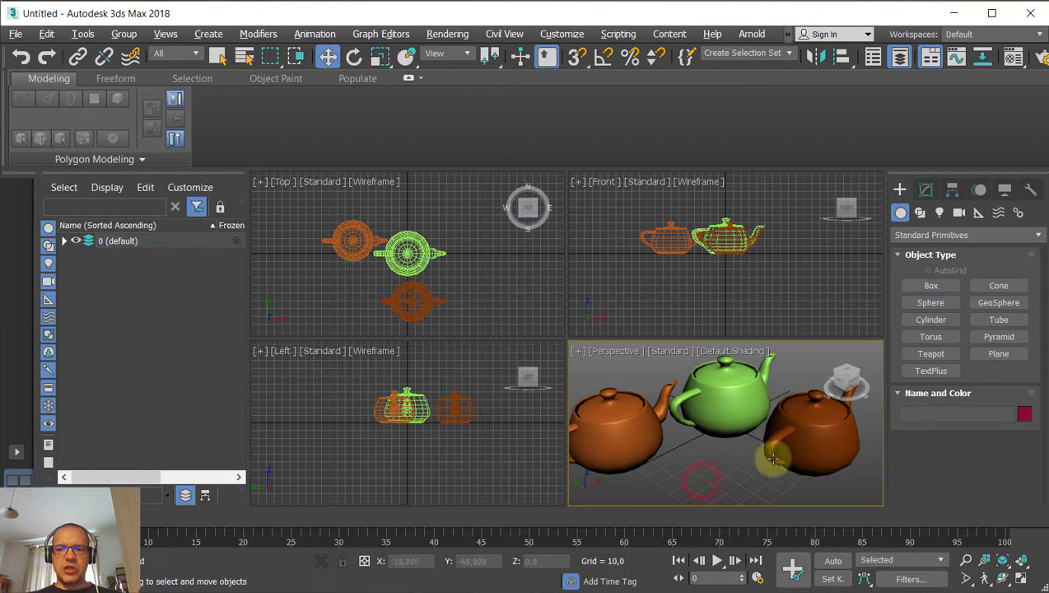
pyautogui.click(794, 446)
pyautogui.moveTo(698, 489); pyautogui.dragTo(788, 458)
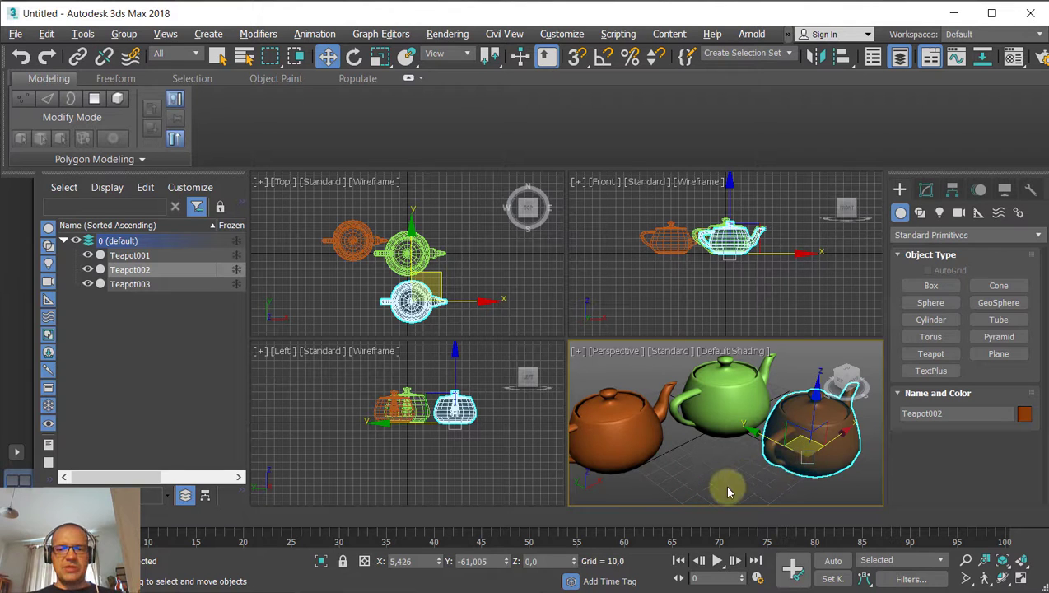
# Clear the selection and select the green and right-hand brown teapots together with a rectangular region in the Perspective viewport.
pyautogui.click(729, 484)
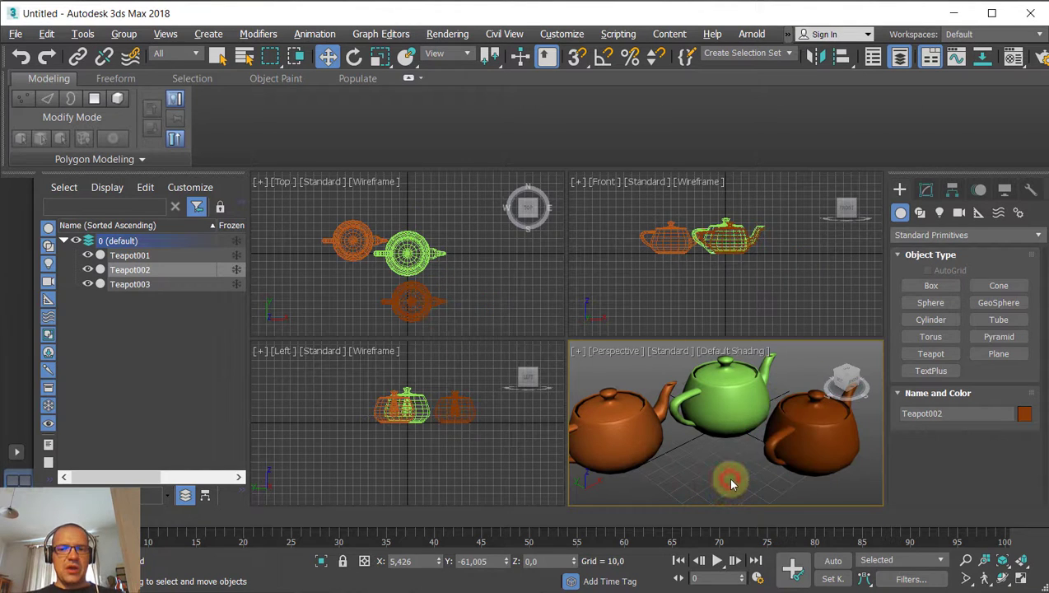
pyautogui.click(734, 410)
pyautogui.moveTo(816, 491); pyautogui.dragTo(722, 413)
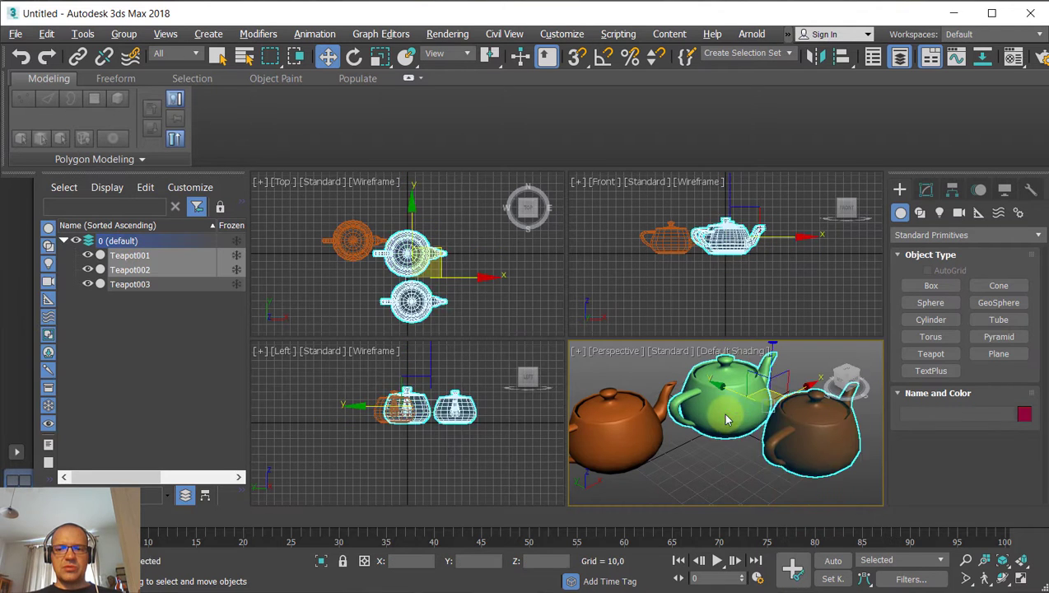
# Clear the selection, then select the right-hand brown teapot and add the green and left-hand brown teapots to the selection.
pyautogui.click(710, 484)
pyautogui.click(814, 447)
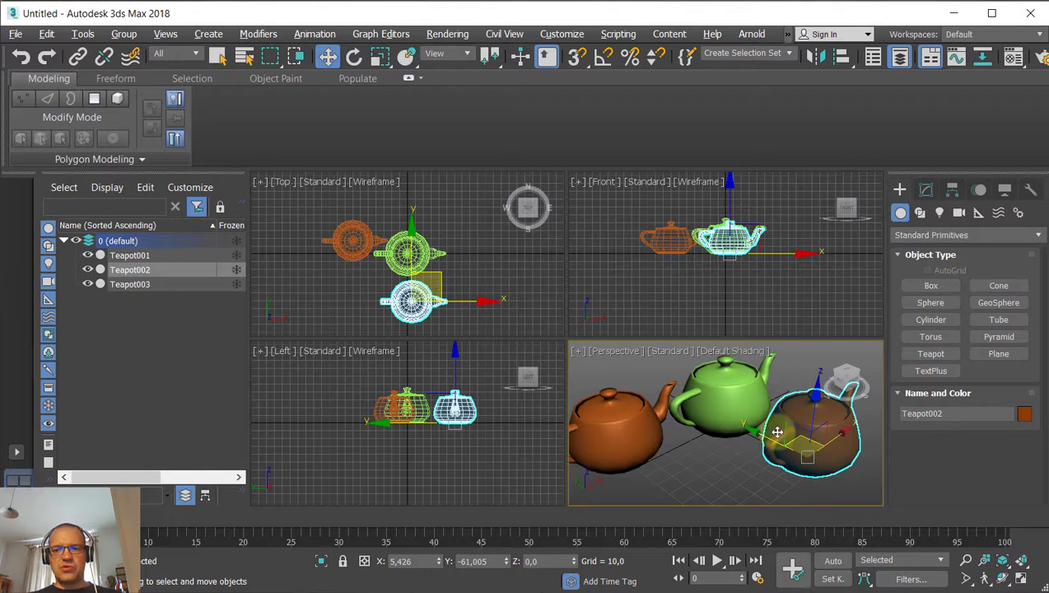
pyautogui.keyDown('ctrl'); pyautogui.click(730, 410); pyautogui.keyUp('ctrl')
pyautogui.keyDown('ctrl'); pyautogui.click(634, 445); pyautogui.keyUp('ctrl')
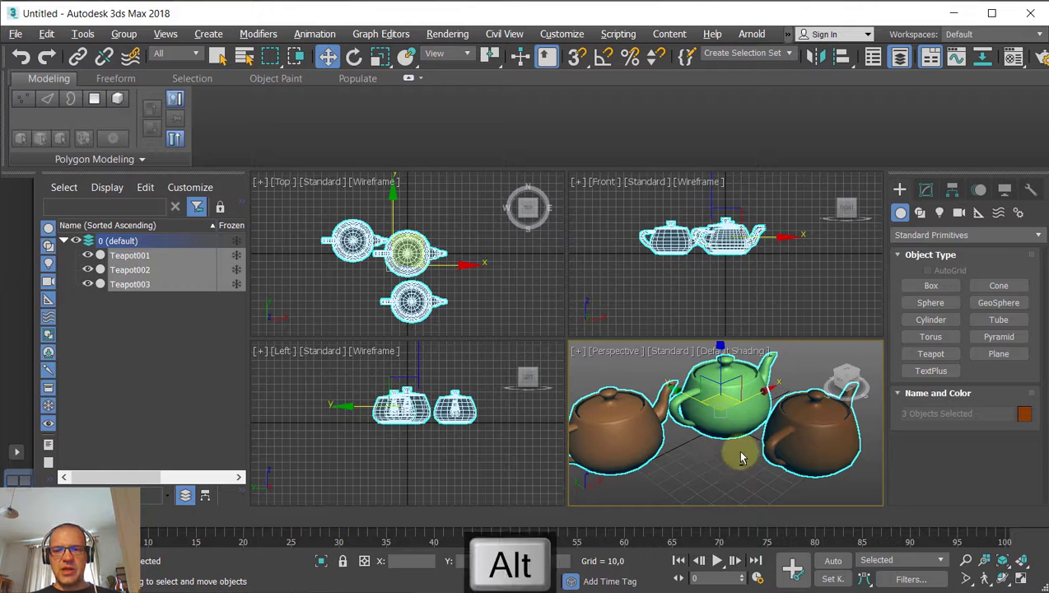
# Remove the green and right-hand brown teapots from the selection, then deselect the remaining teapot.
pyautogui.keyDown('alt'); pyautogui.click(729, 421); pyautogui.keyUp('alt')
pyautogui.keyDown('alt'); pyautogui.click(810, 447); pyautogui.keyUp('alt')
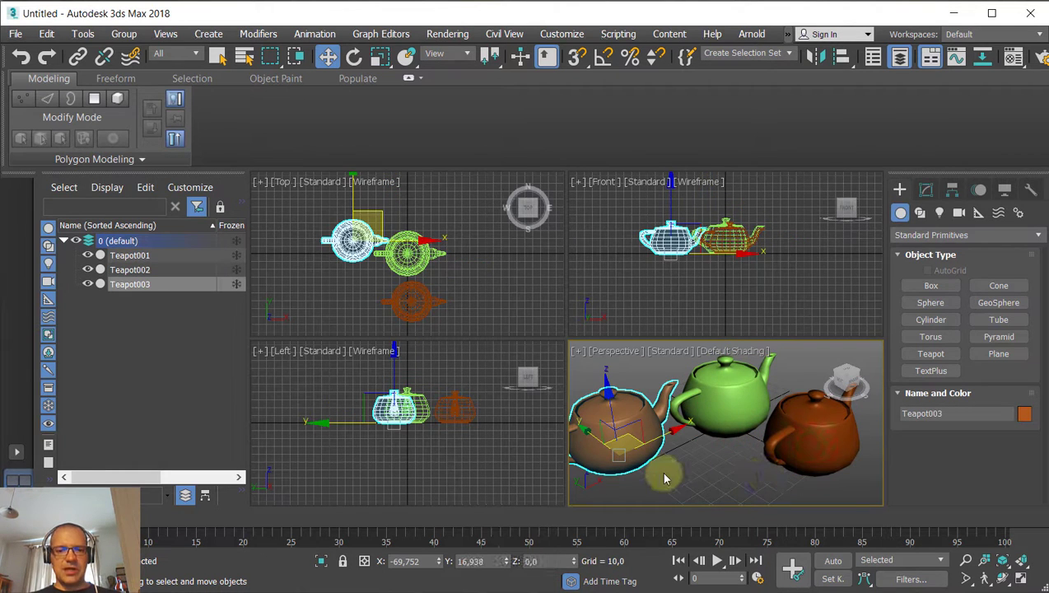
pyautogui.click(731, 471)
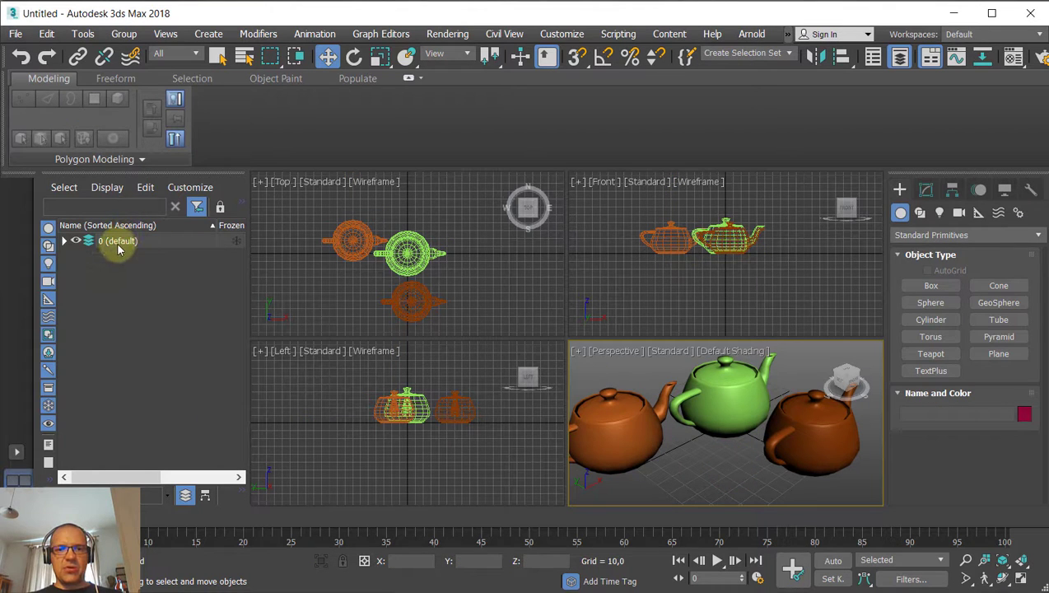
# Expand the default layer in the Scene Explorer, select Teapot001, Teapot002 and Teapot003 in turn, and add the green teapot to the selection.
pyautogui.click(65, 242)
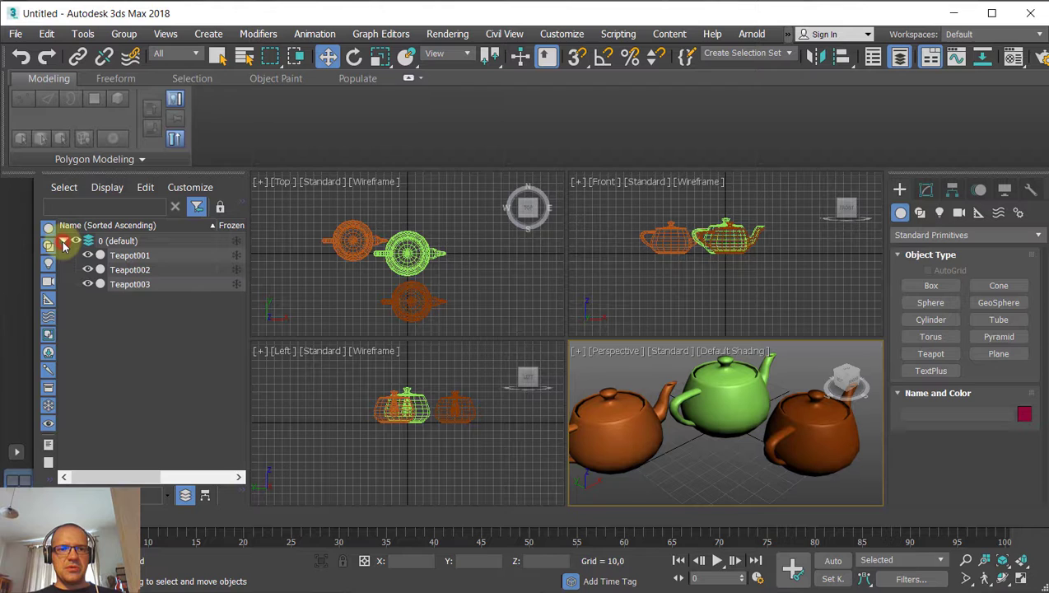
pyautogui.click(128, 256)
pyautogui.click(130, 270)
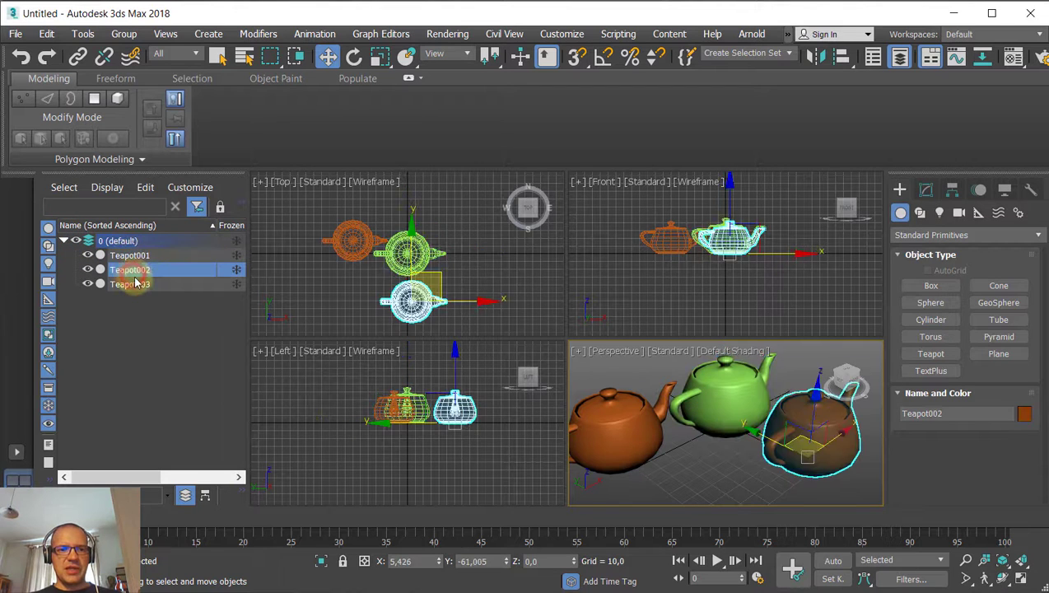
pyautogui.click(132, 282)
pyautogui.keyDown('ctrl'); pyautogui.click(722, 407); pyautogui.keyUp('ctrl')
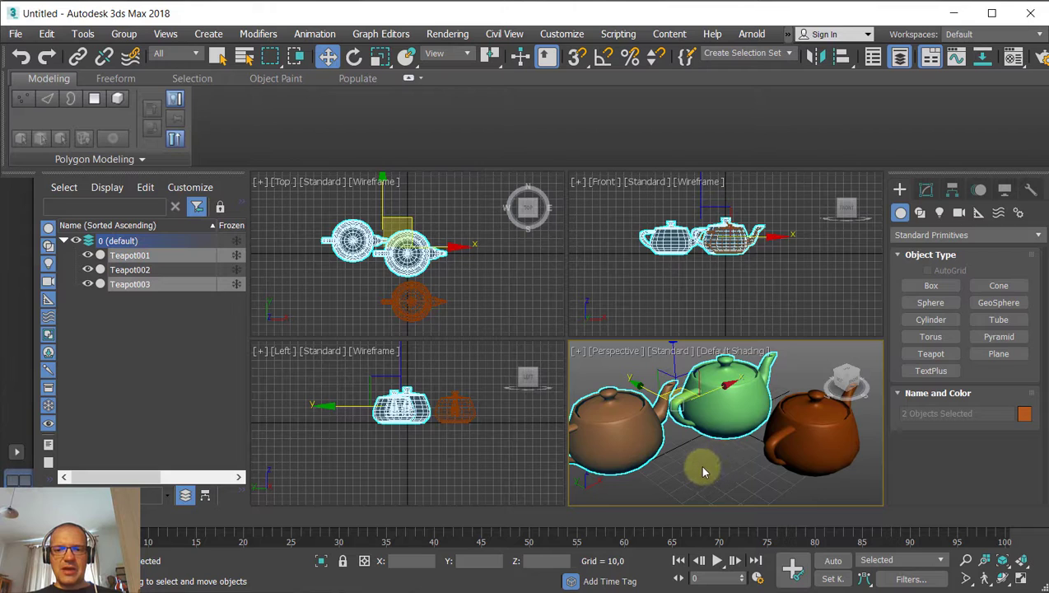
# Clear the selection, reselect only the green teapot, and switch region selection from Crossing to Window mode.
pyautogui.click(719, 463)
pyautogui.click(732, 416)
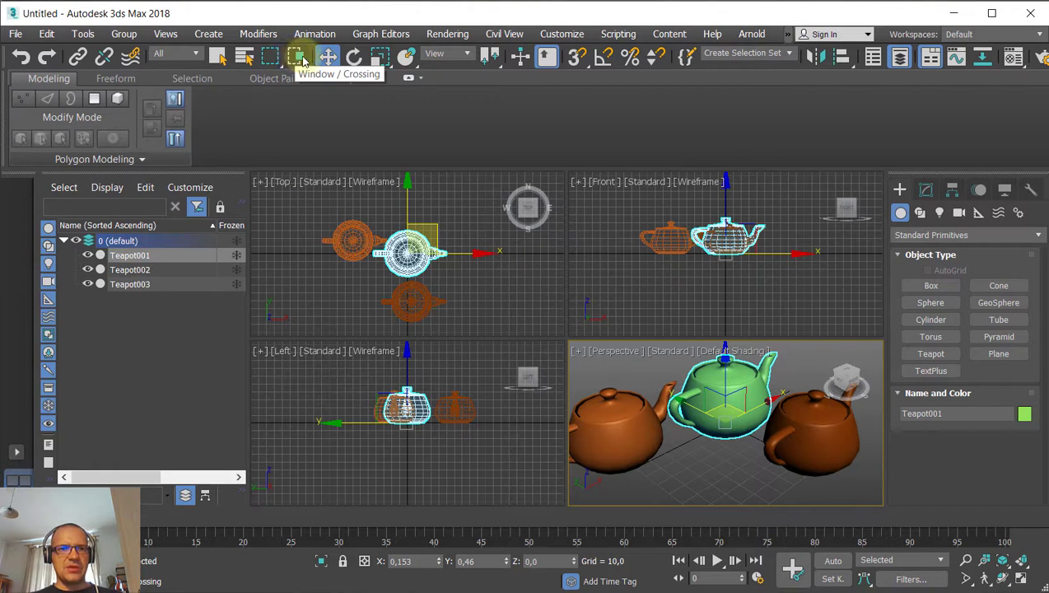
pyautogui.click(298, 58)
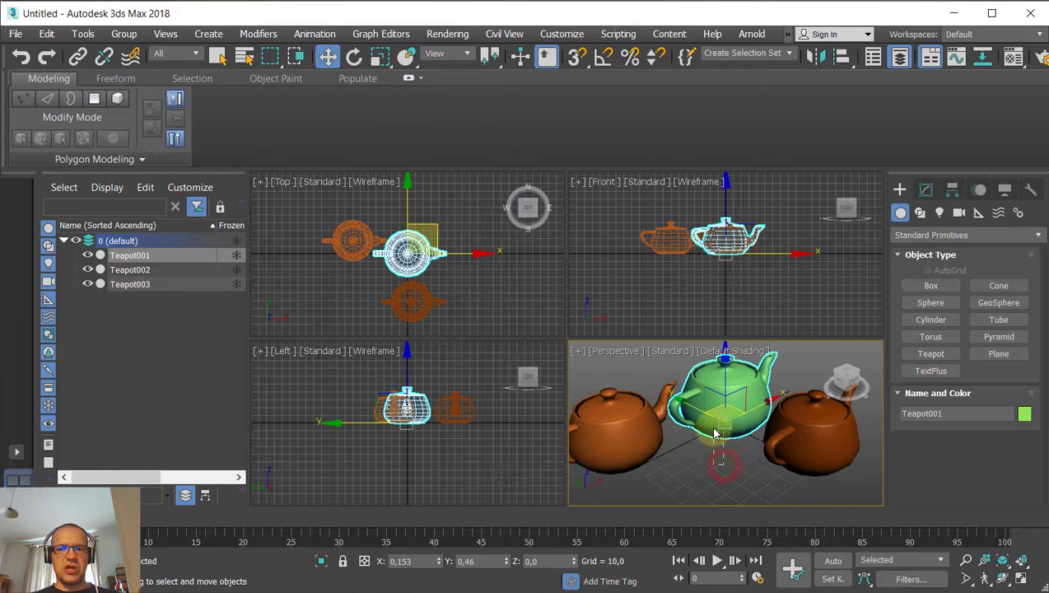
pyautogui.click(299, 57)
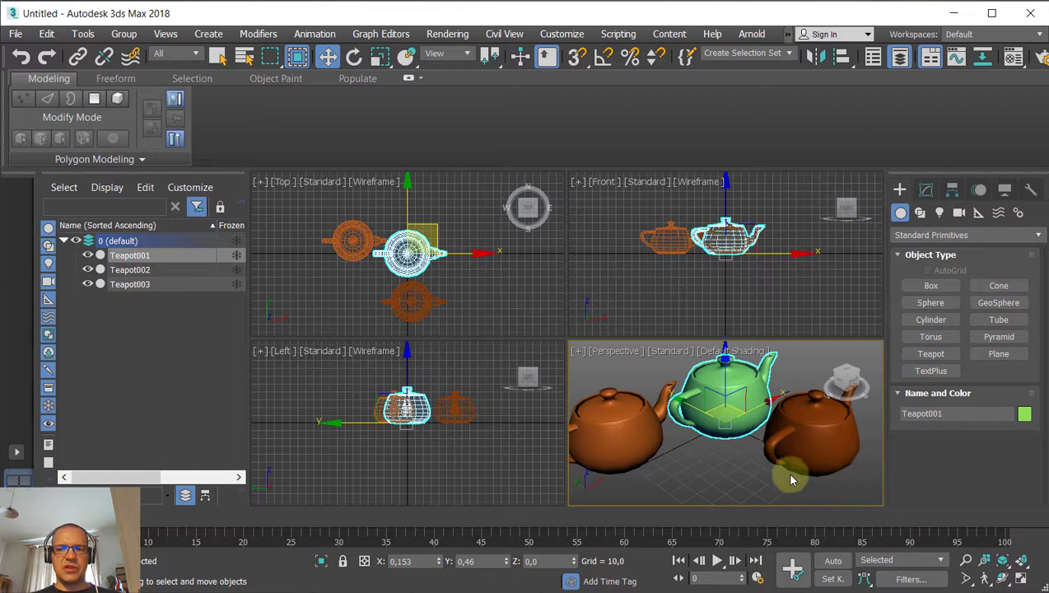
# Enclose the green teapot in a window region, deselect it, and try a region only partly covering the right-hand brown teapot.
pyautogui.moveTo(800, 487); pyautogui.dragTo(647, 349)
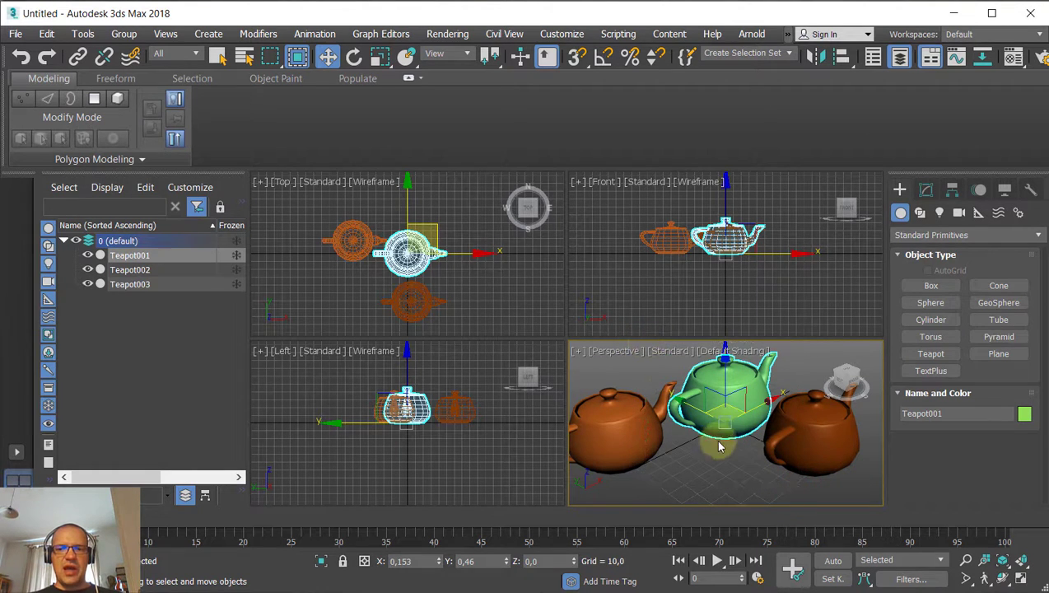
pyautogui.click(822, 488)
pyautogui.moveTo(827, 490); pyautogui.dragTo(800, 461)
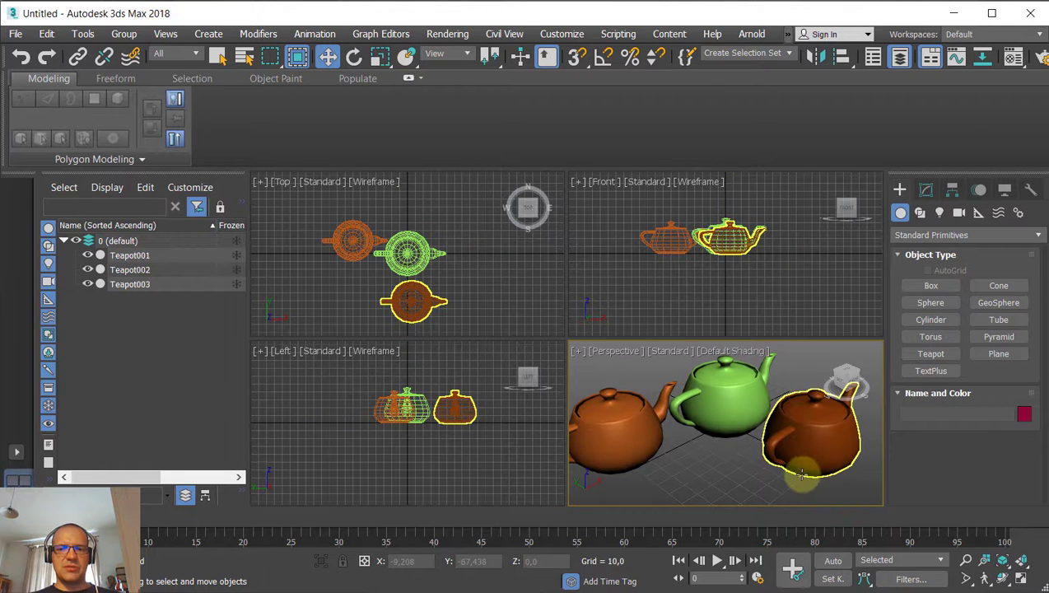
# Select and move the green teapot slightly, undo both changes, redo the selection, and deselect everything.
pyautogui.click(715, 416)
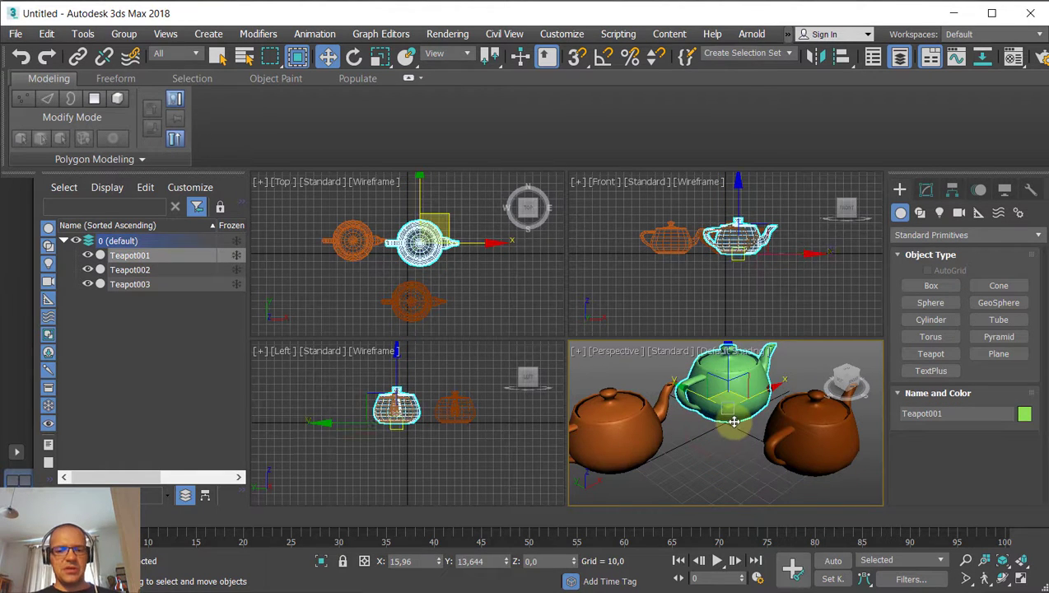
pyautogui.hotkey('ctrl', 'z')
pyautogui.hotkey('ctrl', 'z')
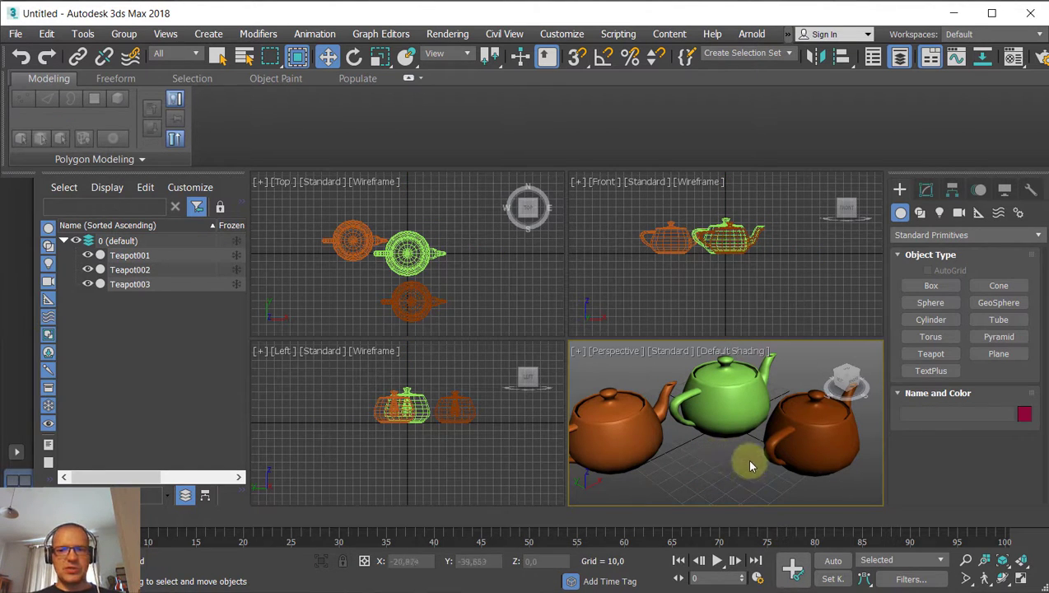
pyautogui.hotkey('ctrl', 'y')
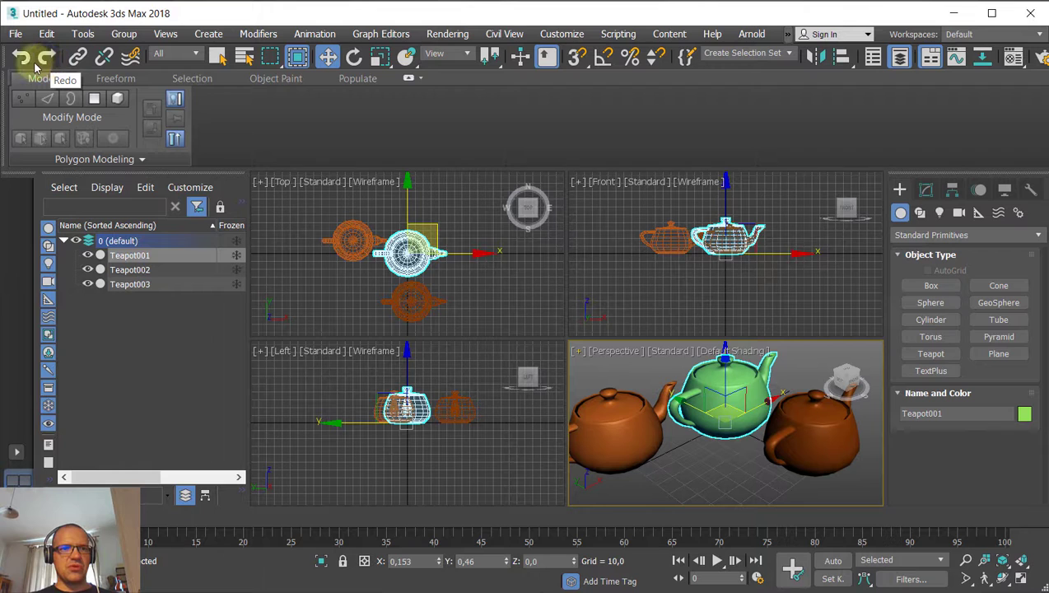
pyautogui.click(712, 469)
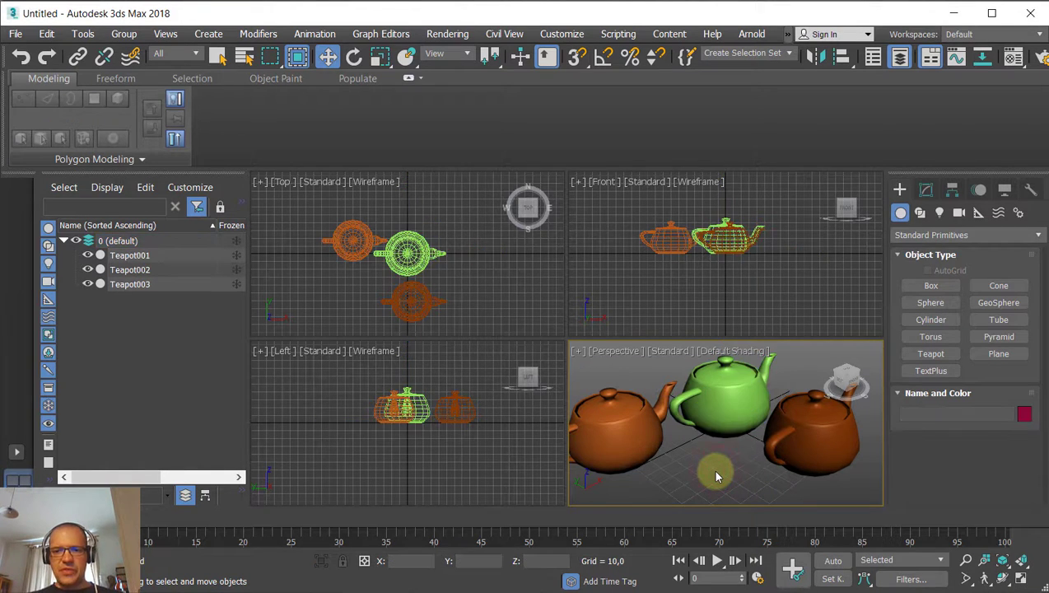
# Switch to the Select Object tool, deselect and reselect the green teapot, undo a selection change, and select the left-hand brown teapot.
pyautogui.click(729, 425)
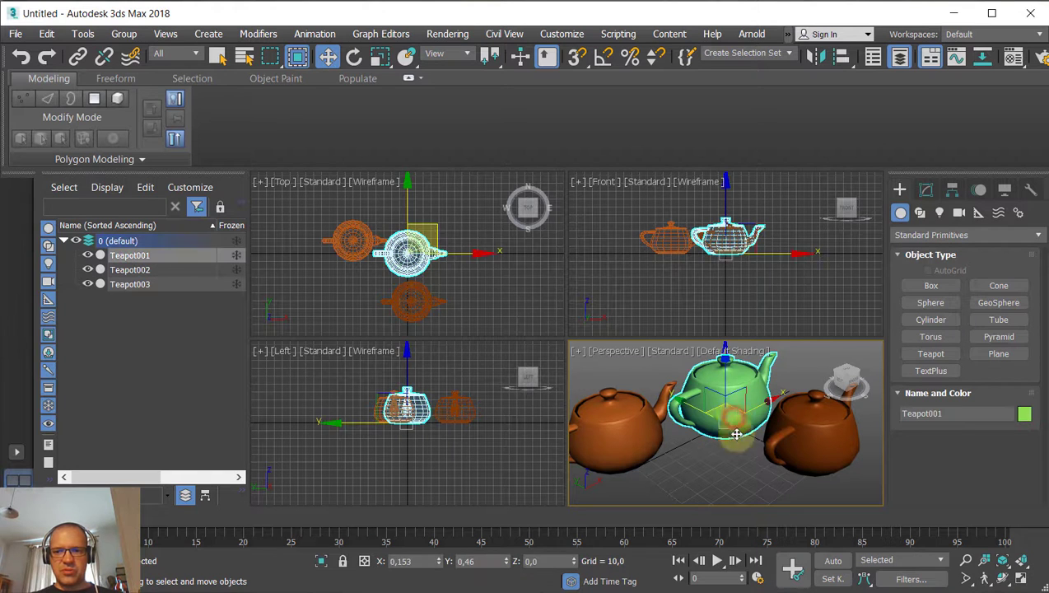
pyautogui.press('q')
pyautogui.click(732, 470)
pyautogui.click(731, 425)
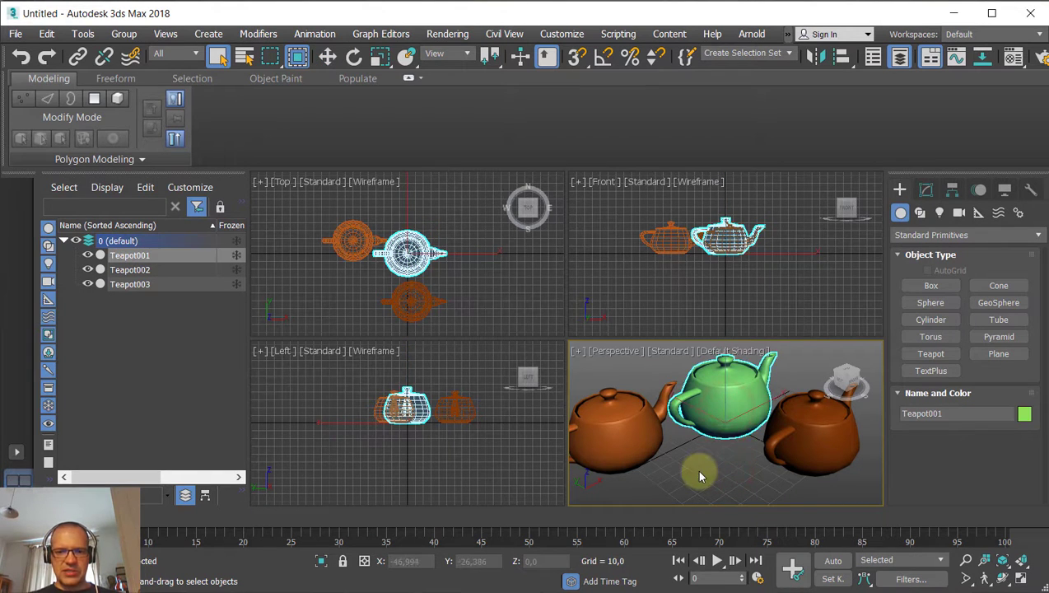
pyautogui.hotkey('ctrl', 'z')
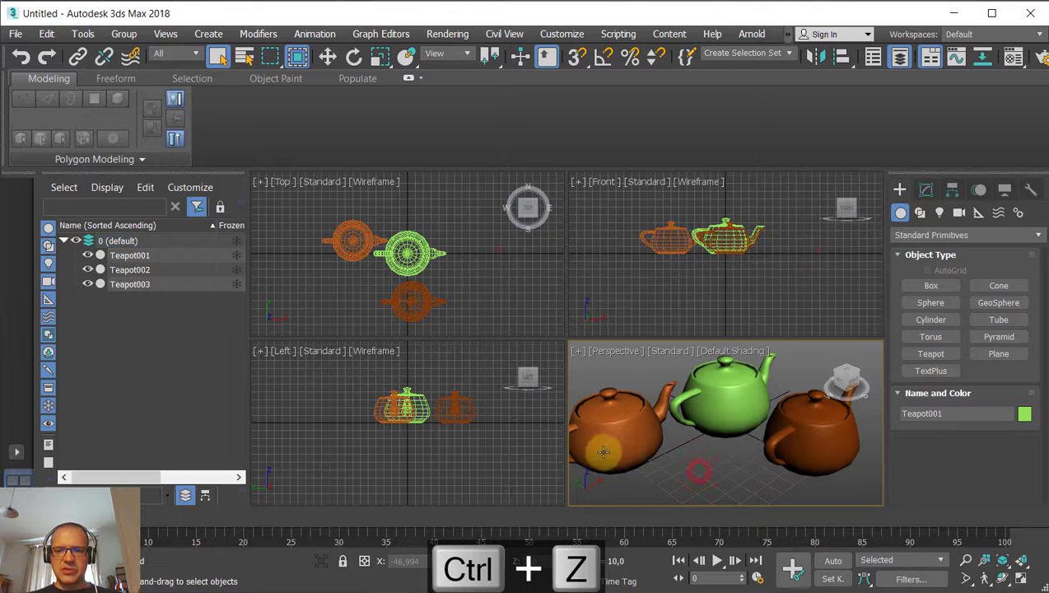
pyautogui.click(581, 434)
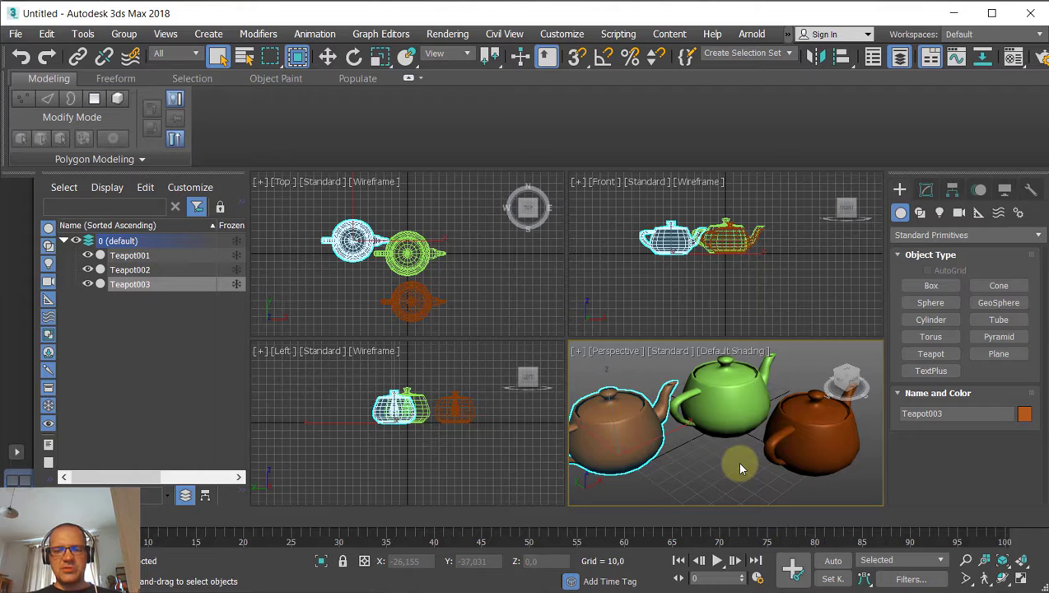
# Activate the Left viewport by picking empty space, then reselect the left-hand brown teapot in the Perspective viewport.
pyautogui.click(504, 439)
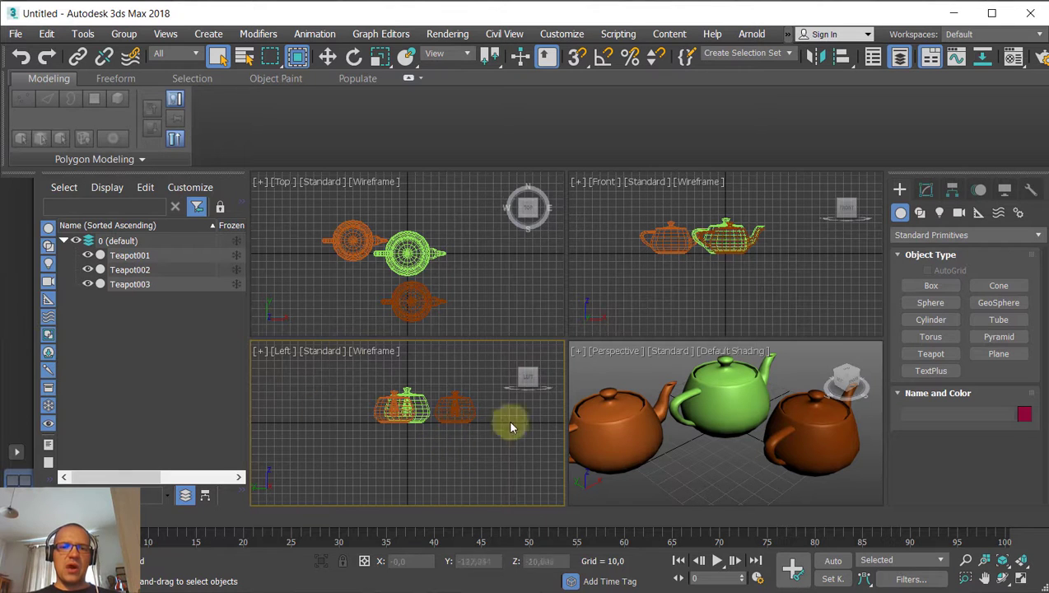
pyautogui.click(395, 423)
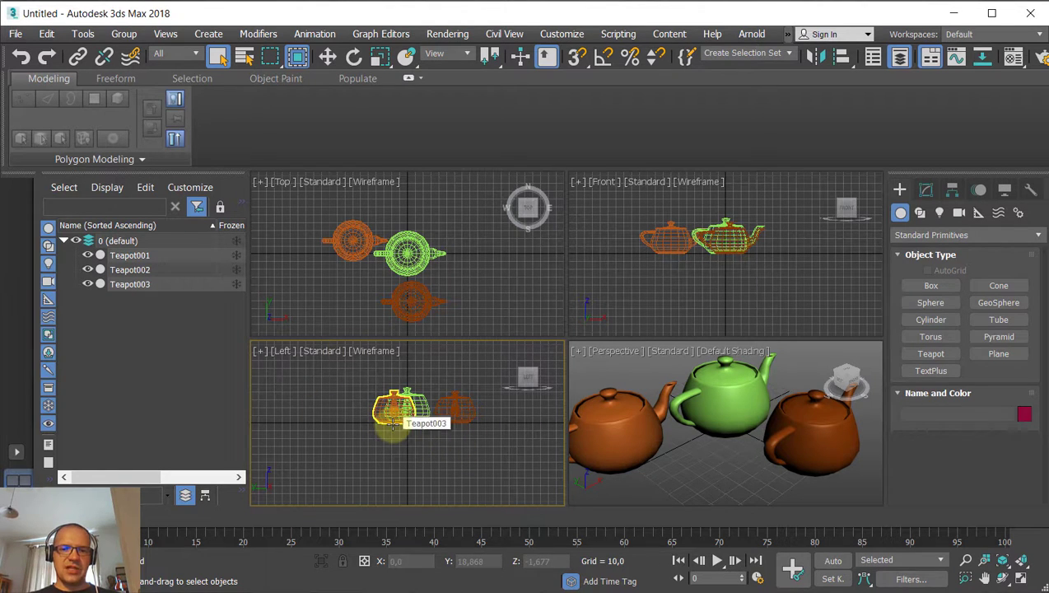
pyautogui.click(630, 452)
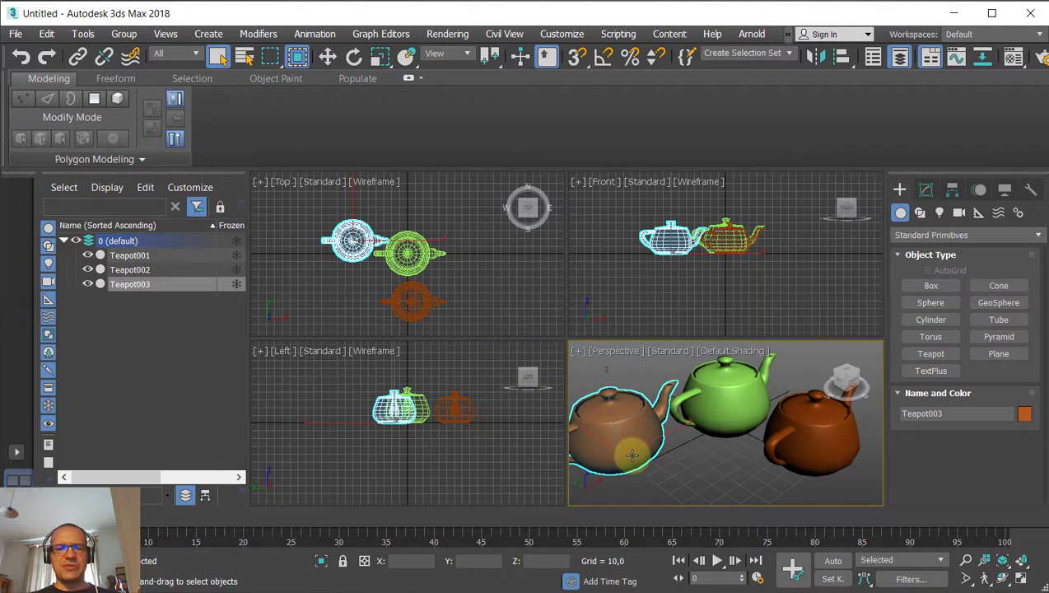
# Activate the Left, Front, Top and Perspective viewports in turn while keeping the left-hand brown teapot selected.
pyautogui.rightClick(492, 446)
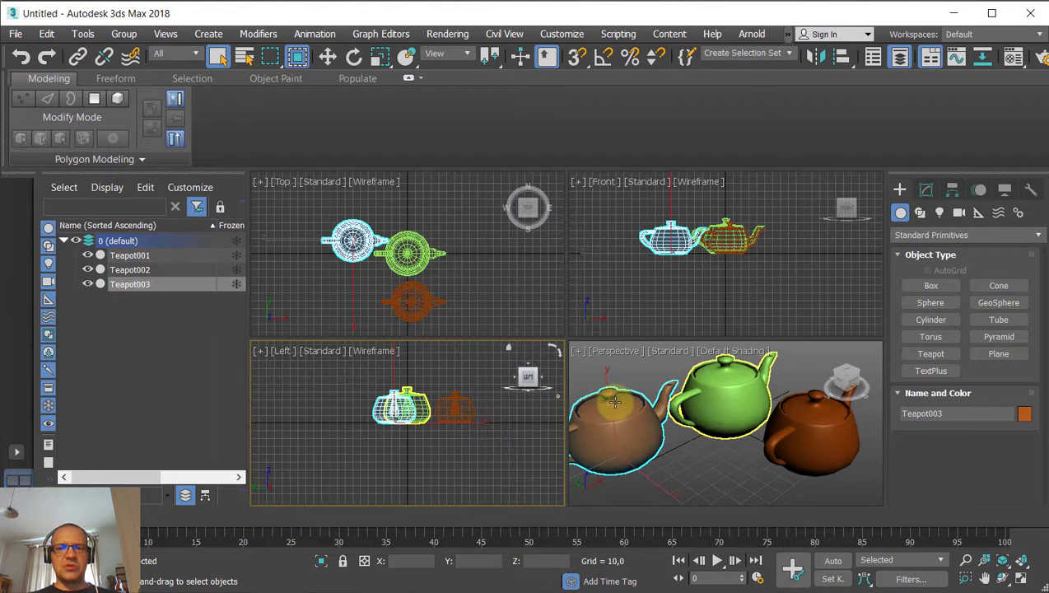
pyautogui.rightClick(705, 293)
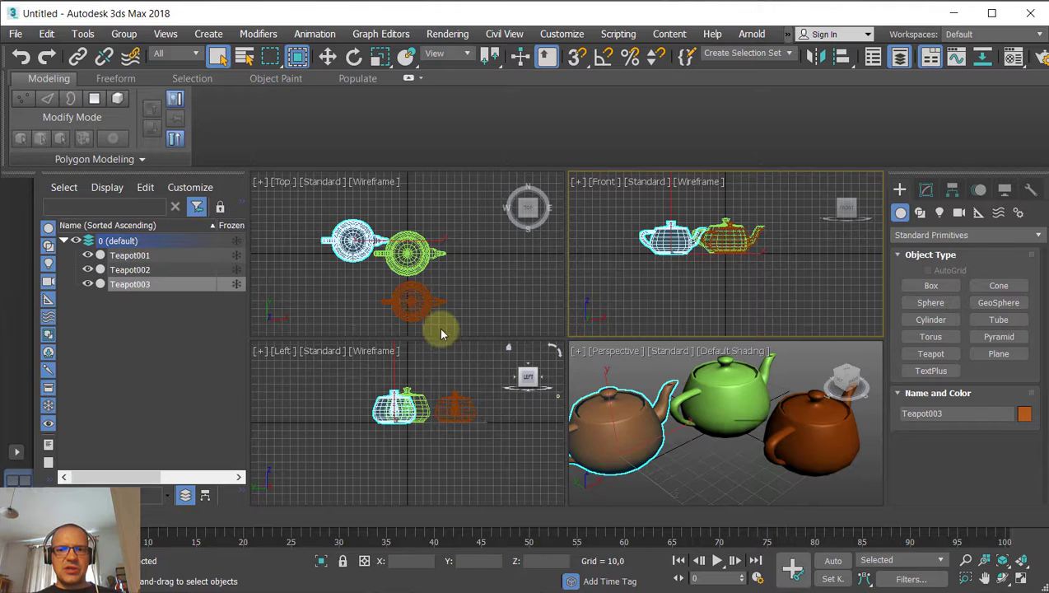
pyautogui.rightClick(499, 268)
pyautogui.rightClick(452, 400)
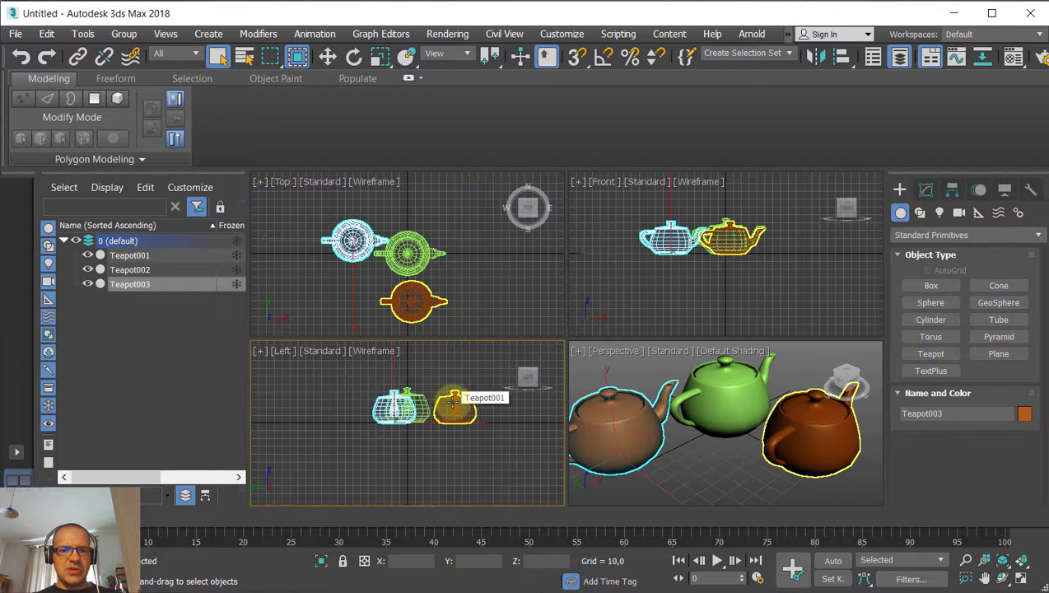
pyautogui.rightClick(495, 293)
pyautogui.rightClick(627, 293)
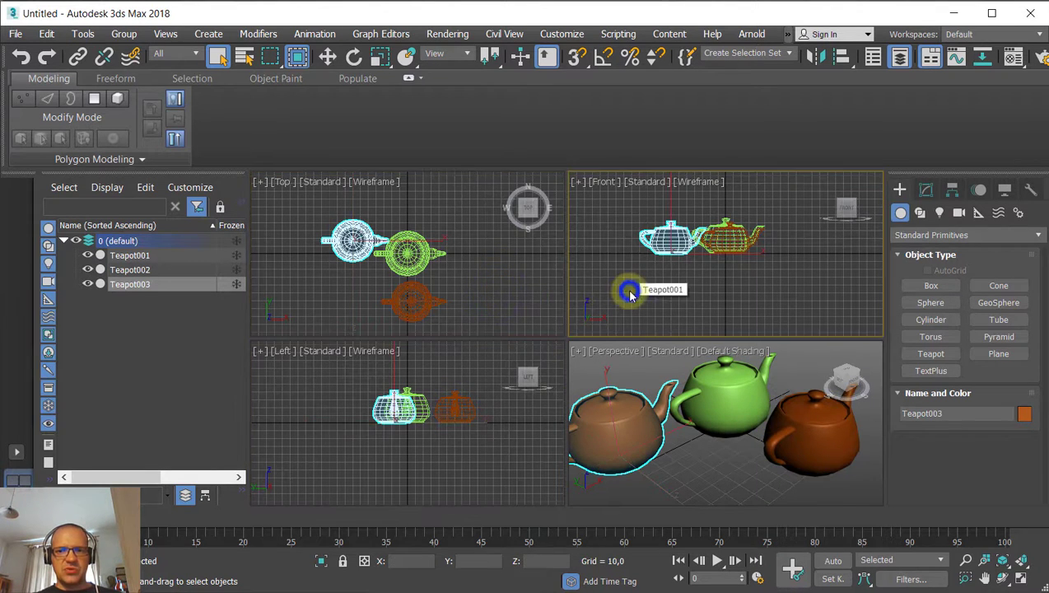
pyautogui.rightClick(514, 303)
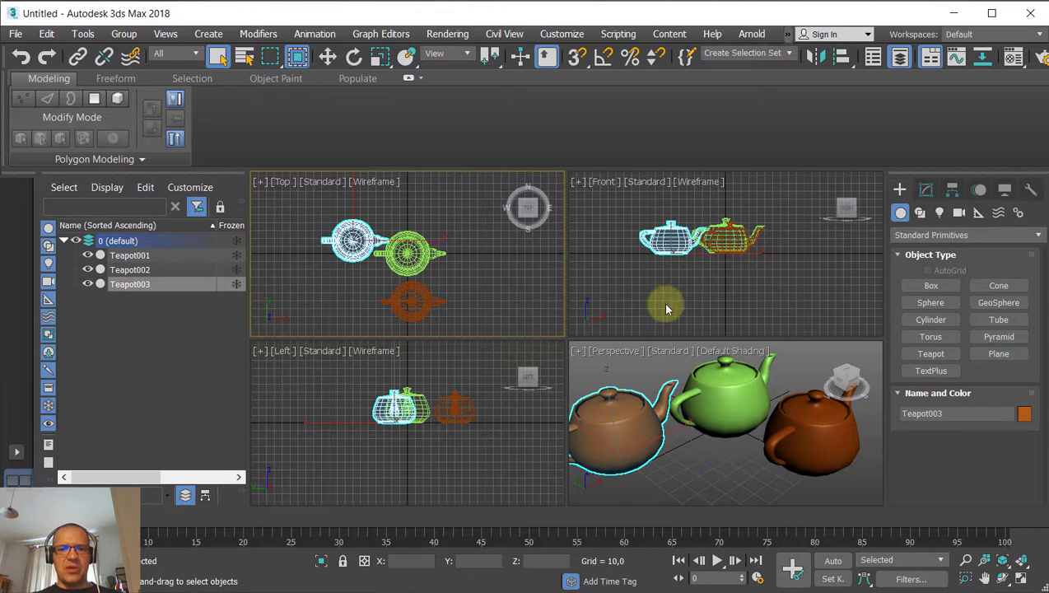
pyautogui.rightClick(693, 455)
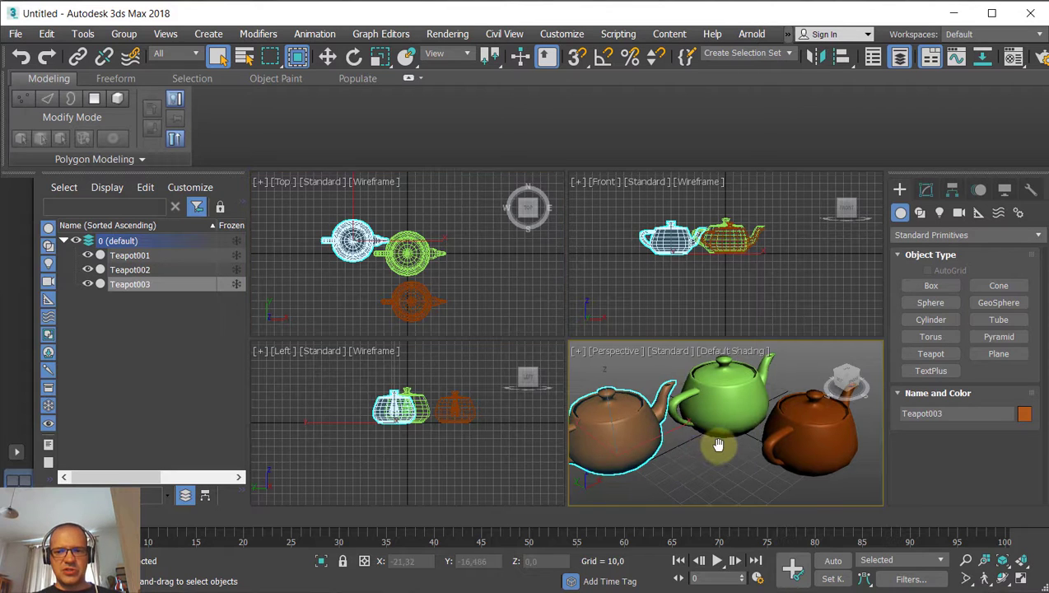
# Lock the selection, activate the Left, Top and Front viewports, unlock the selection, and return to the Perspective viewport.
pyautogui.scroll(4, 719, 454)
pyautogui.press('space')
pyautogui.scroll(-4, 728, 452)
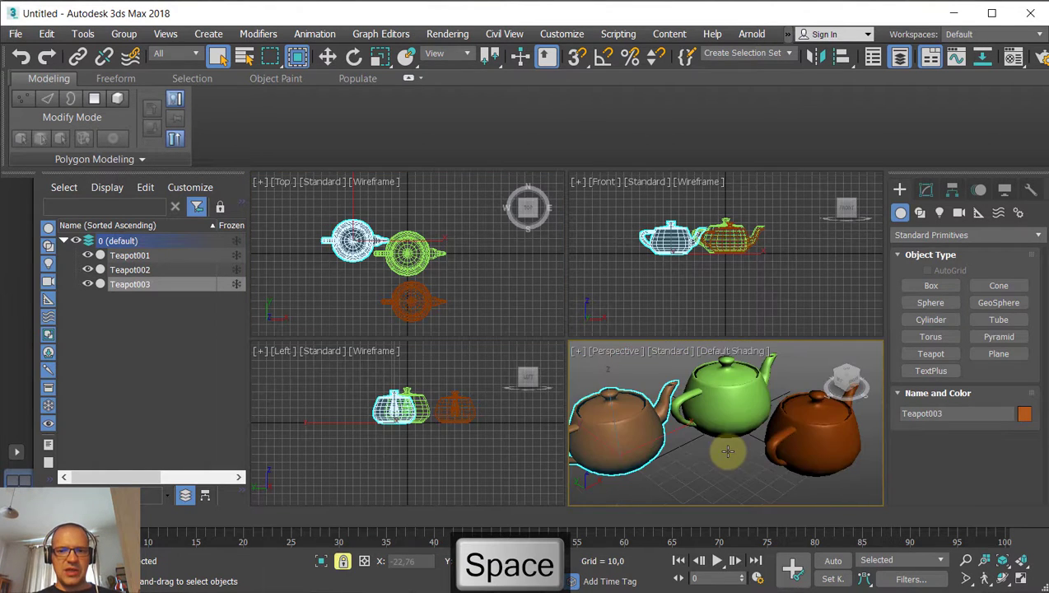
pyautogui.rightClick(496, 404)
pyautogui.rightClick(458, 218)
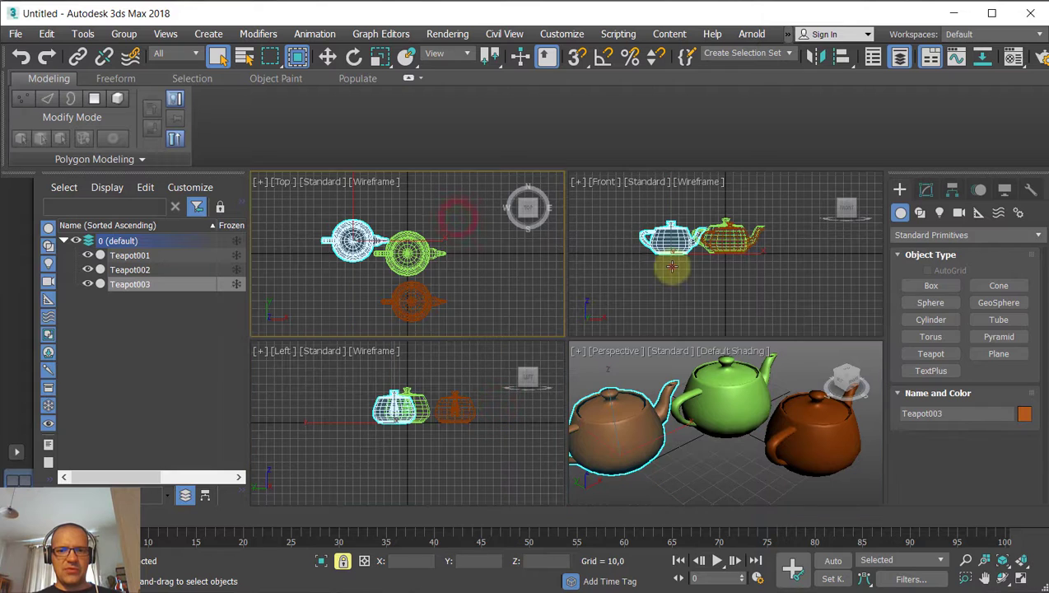
pyautogui.rightClick(669, 266)
pyautogui.rightClick(526, 377)
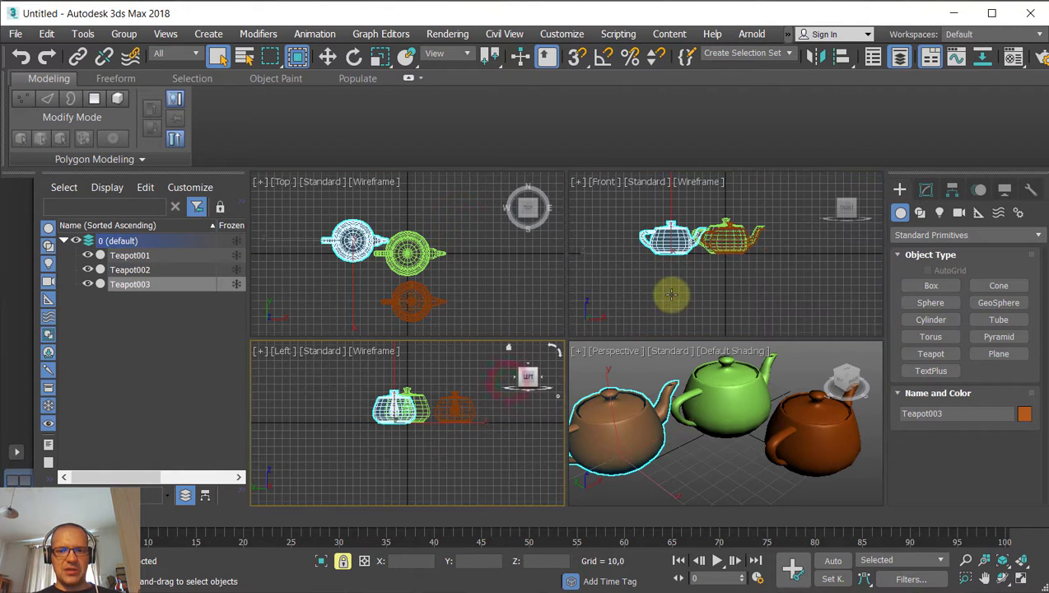
pyautogui.press('space')
pyautogui.rightClick(635, 455)
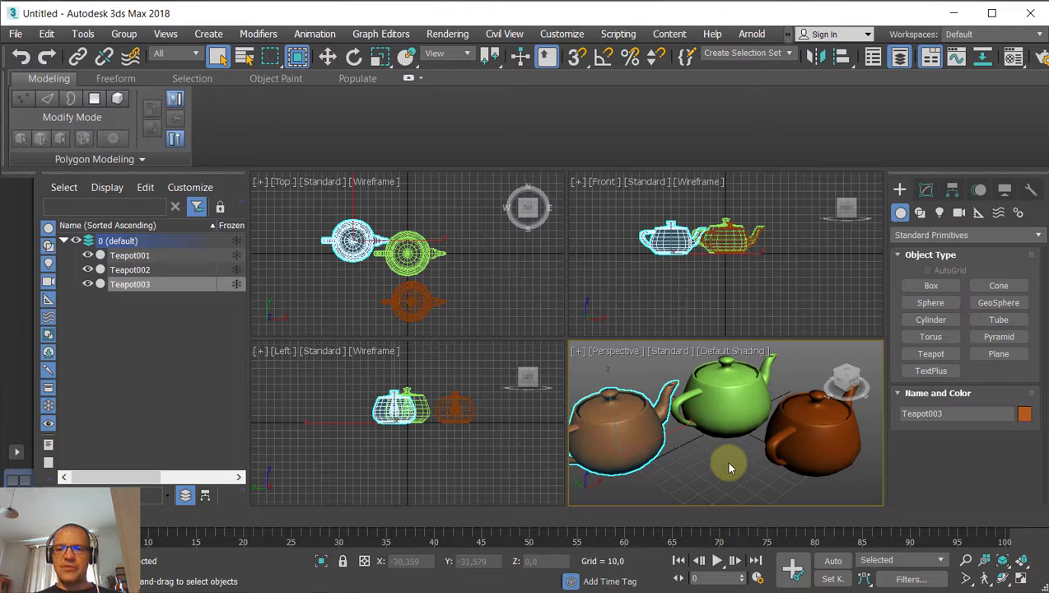
# Zoom the Perspective viewport out and back in several times around the three teapots.
pyautogui.scroll(-8, 627, 433)
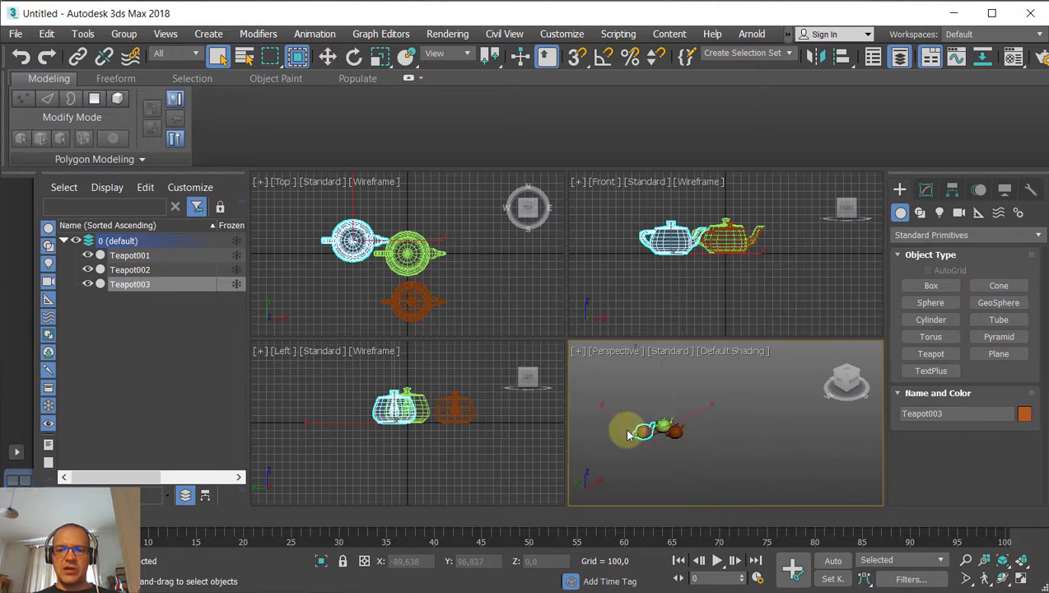
pyautogui.scroll(10, 627, 434)
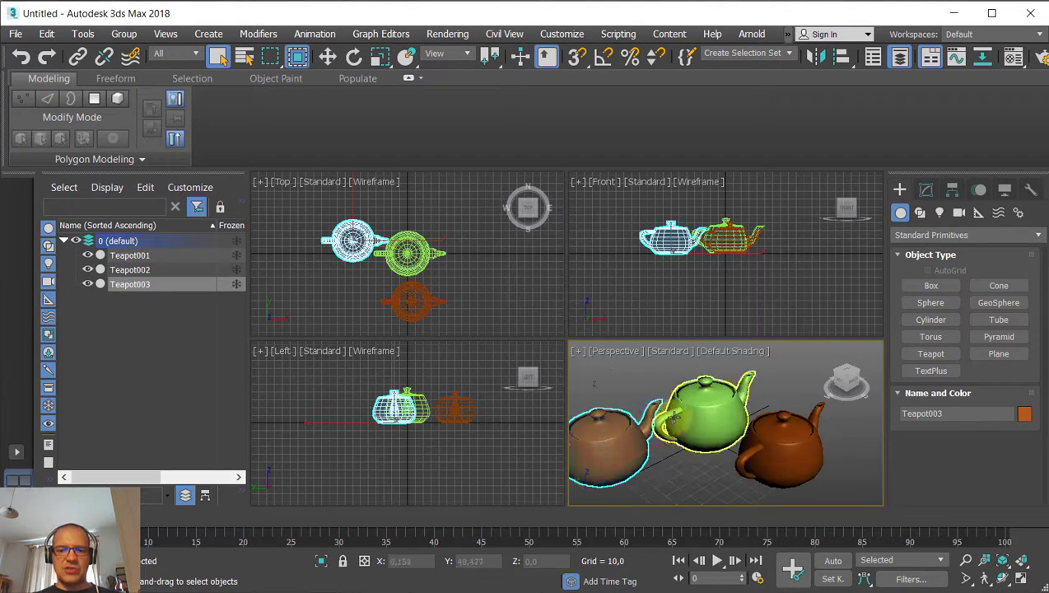
pyautogui.scroll(-4, 676, 416)
pyautogui.scroll(4, 696, 440)
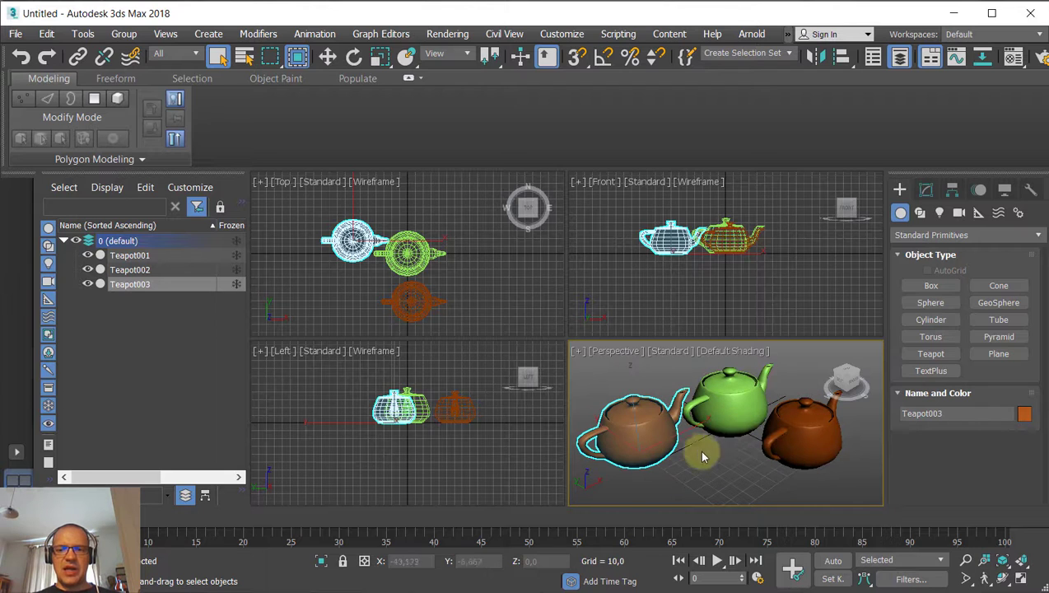
pyautogui.scroll(-4, 724, 455)
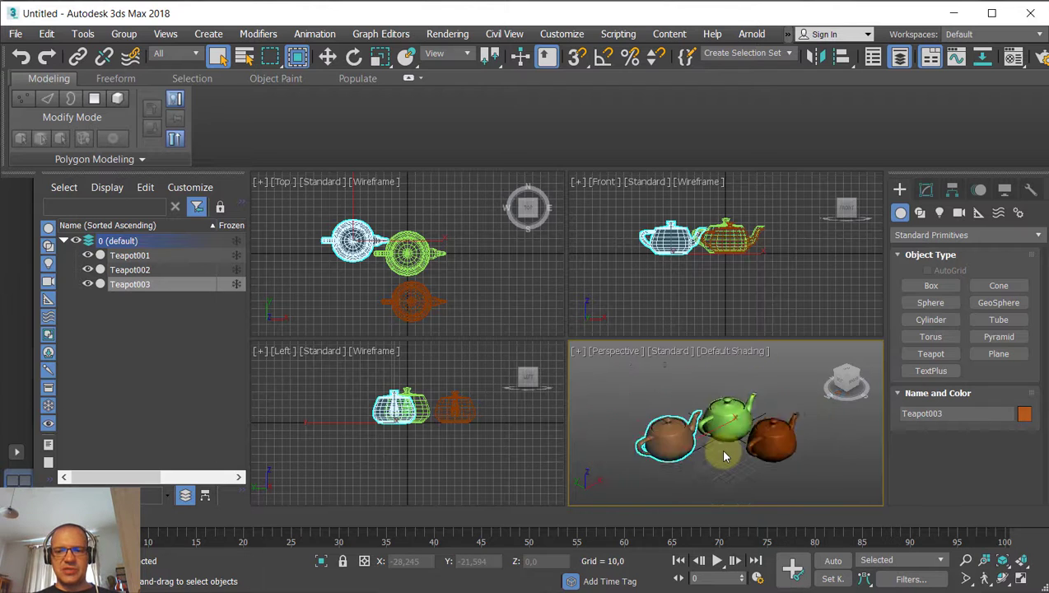
pyautogui.scroll(6, 724, 455)
pyautogui.scroll(-4, 724, 455)
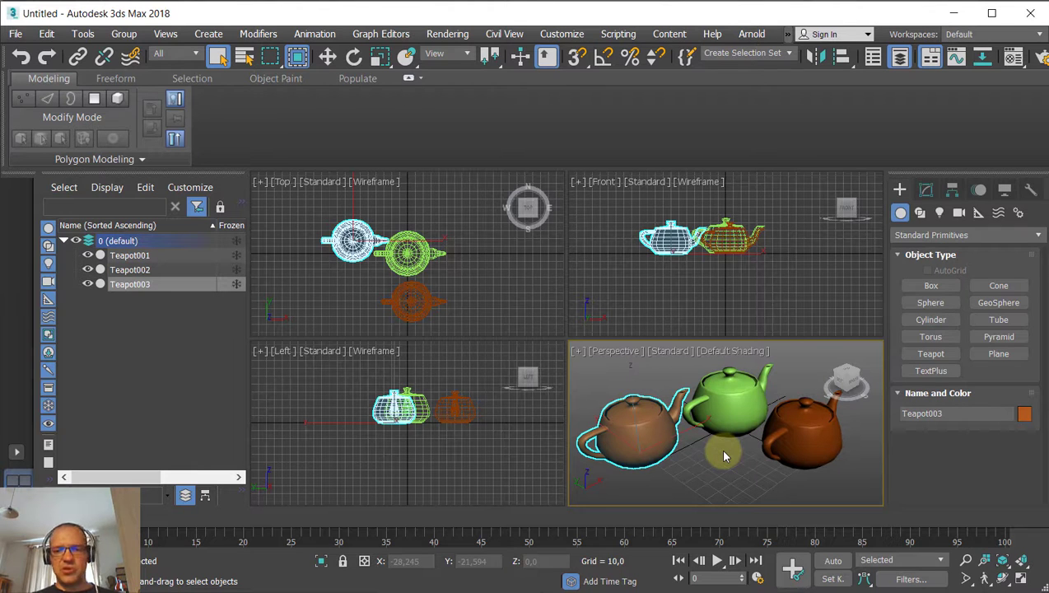
pyautogui.scroll(-6, 725, 455)
pyautogui.scroll(3, 724, 455)
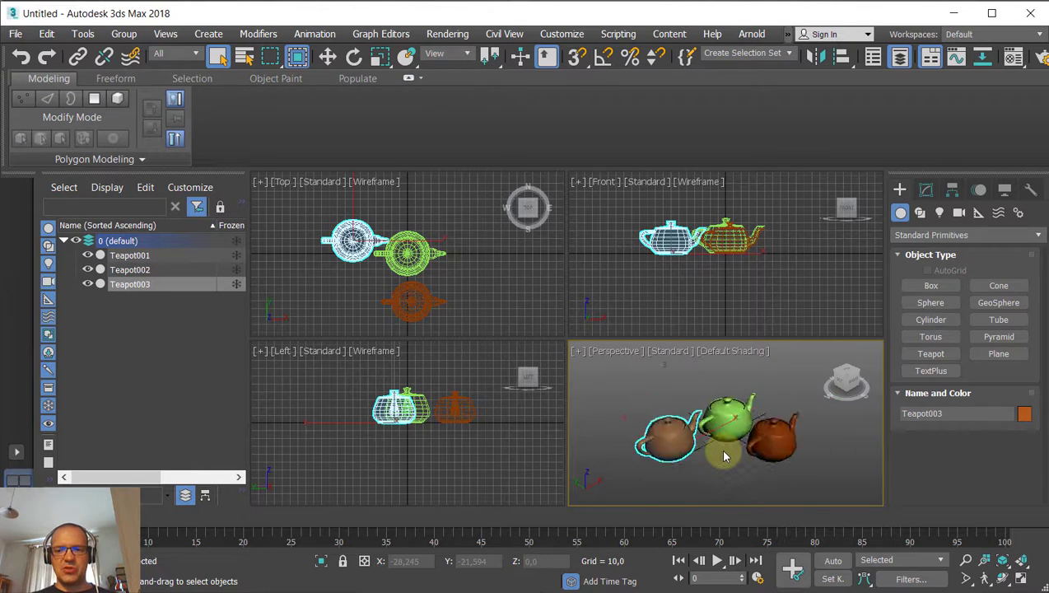
pyautogui.scroll(5, 725, 455)
pyautogui.scroll(-3, 724, 455)
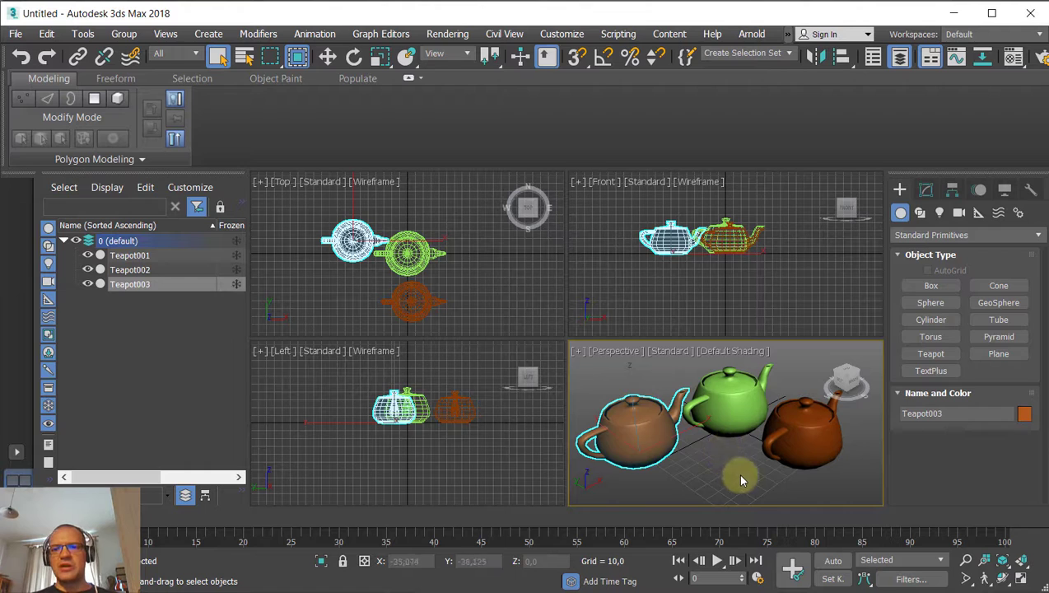
# Zoom the Perspective viewport out and in with the zoom centred on the green teapot.
pyautogui.scroll(-5, 712, 443)
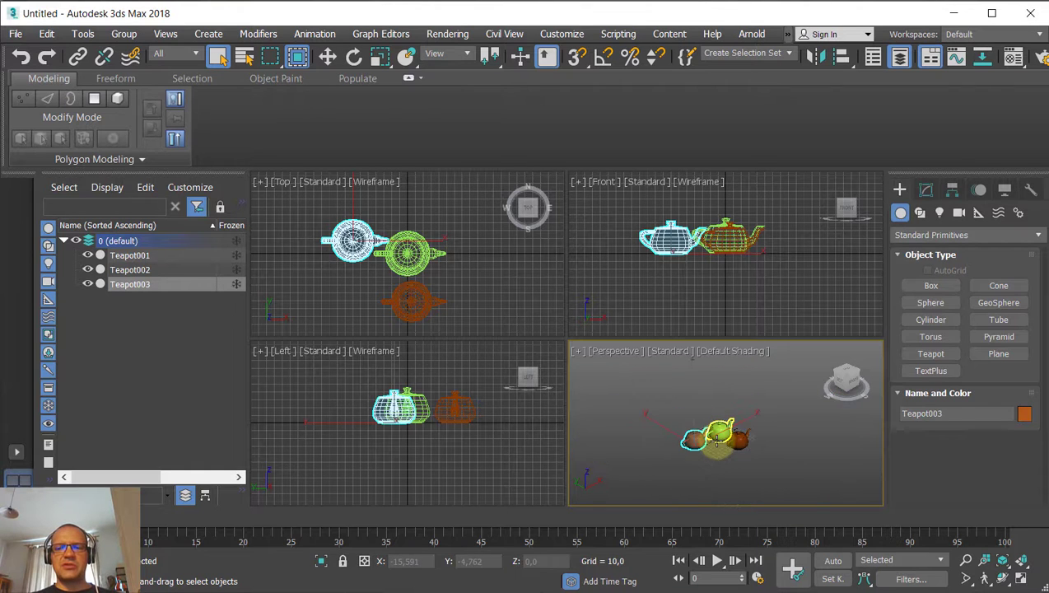
pyautogui.scroll(2, 717, 440)
pyautogui.scroll(-2, 710, 427)
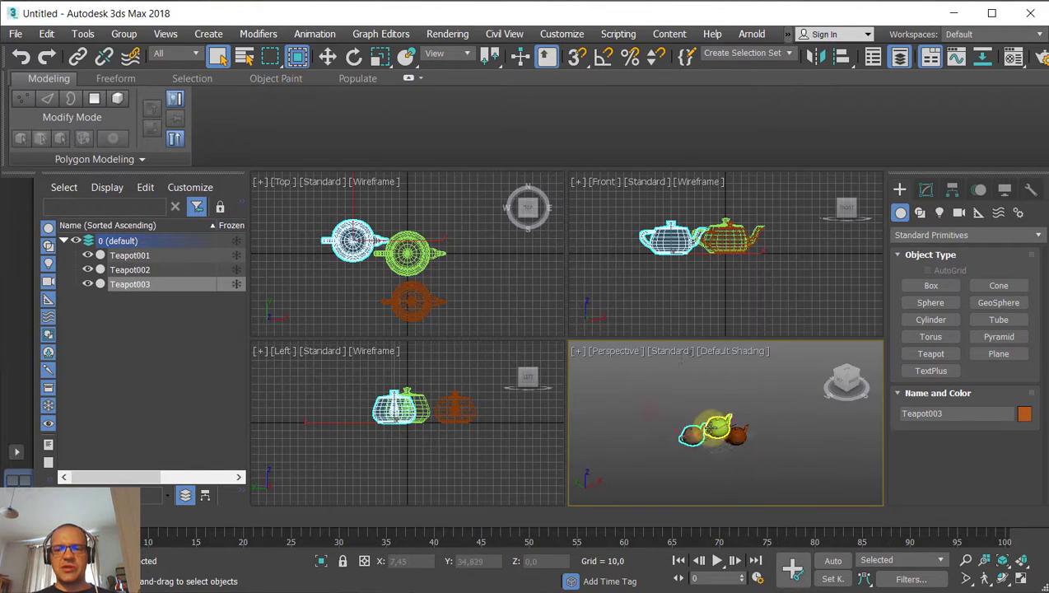
pyautogui.scroll(3, 709, 427)
pyautogui.scroll(-2, 713, 426)
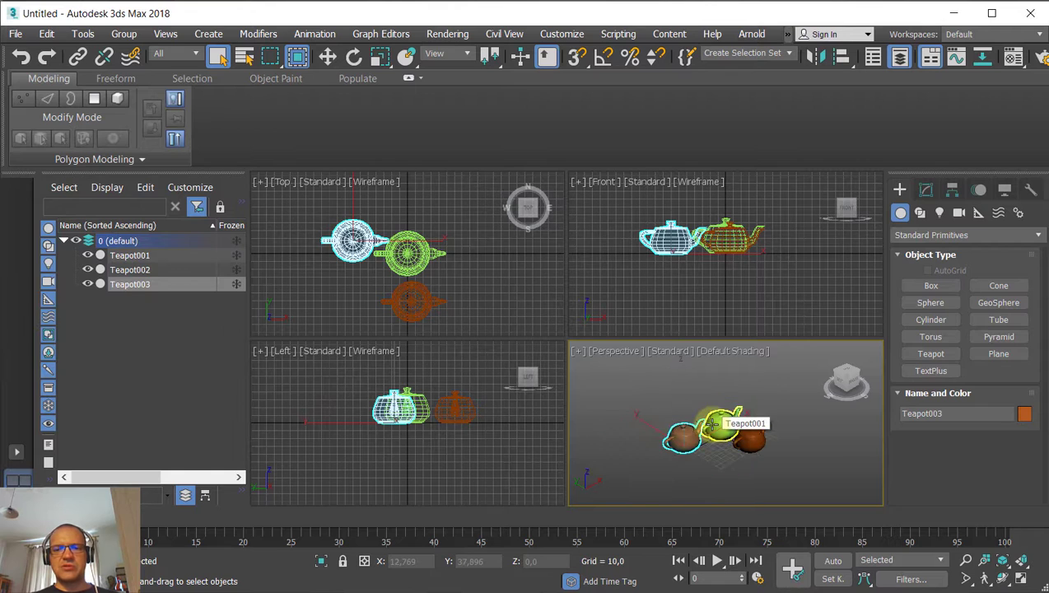
pyautogui.scroll(3, 711, 425)
pyautogui.scroll(-3, 711, 424)
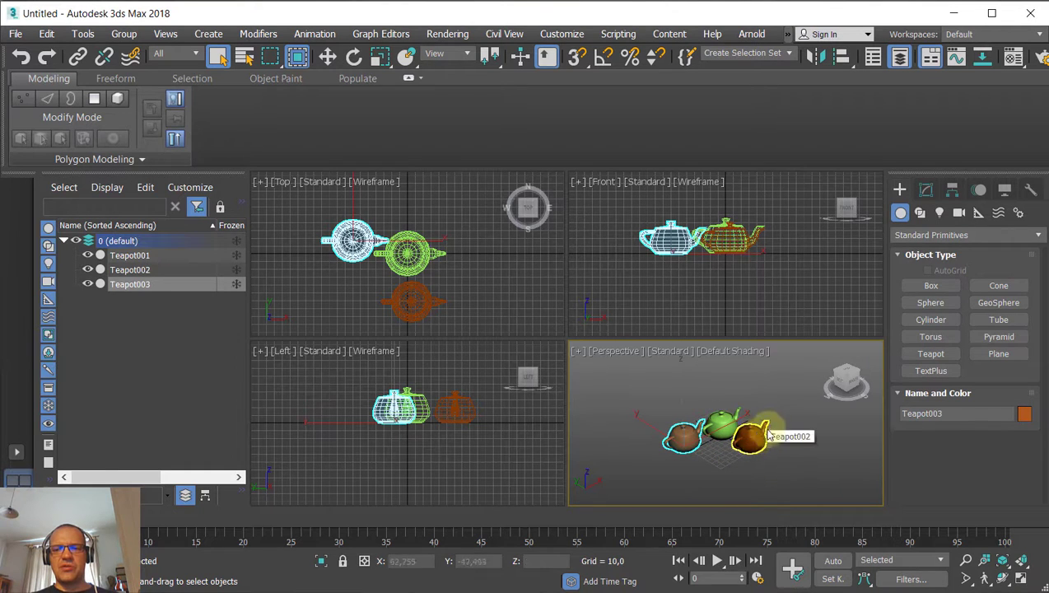
# Zoom in closely on the spout opening of the right-hand brown teapot in Perspective, and zoom back out.
pyautogui.scroll(4, 765, 424)
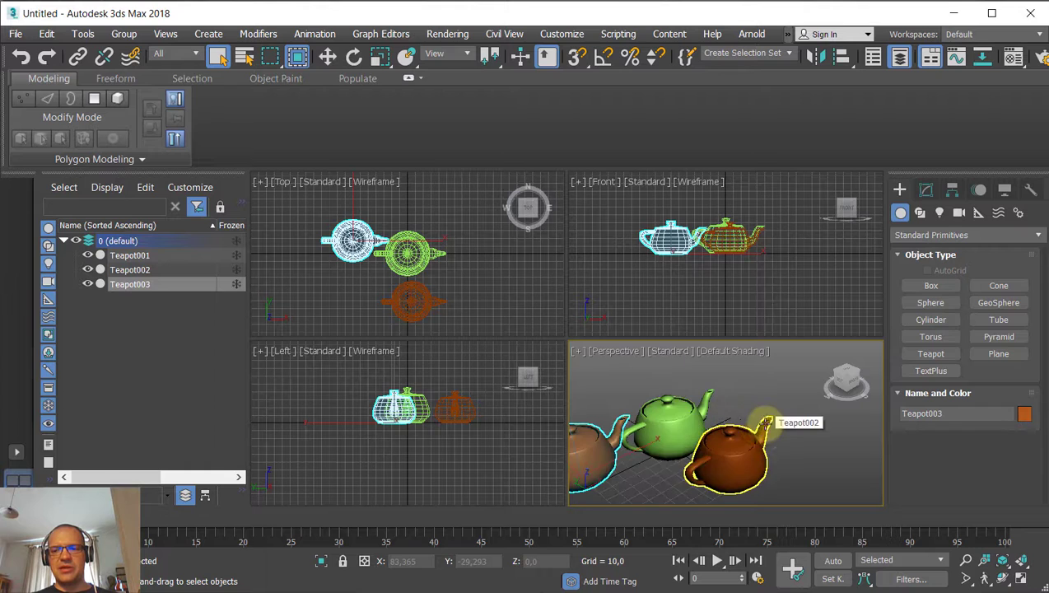
pyautogui.scroll(6, 770, 421)
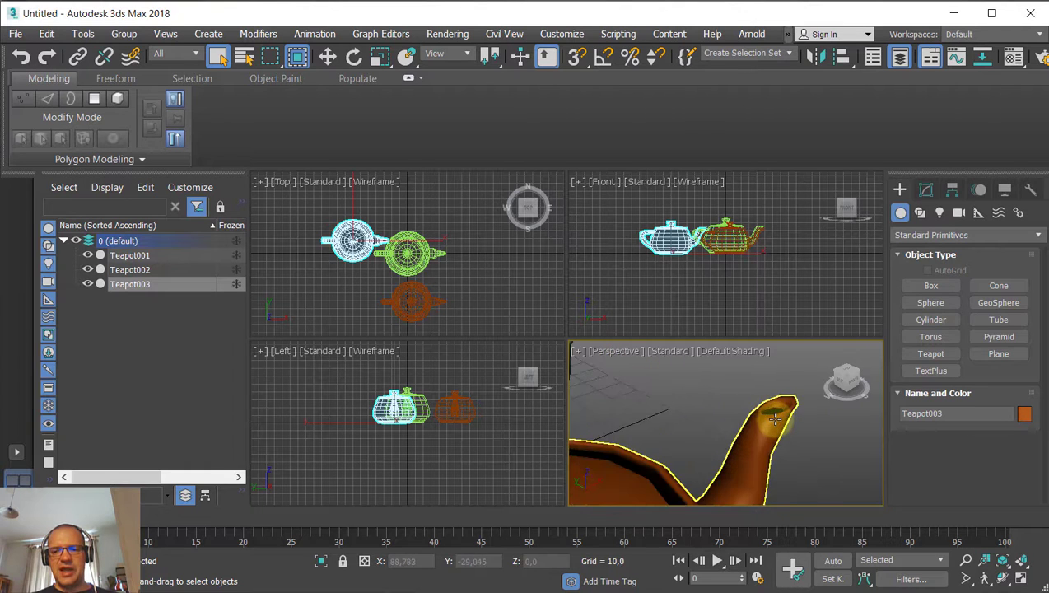
pyautogui.scroll(8, 774, 418)
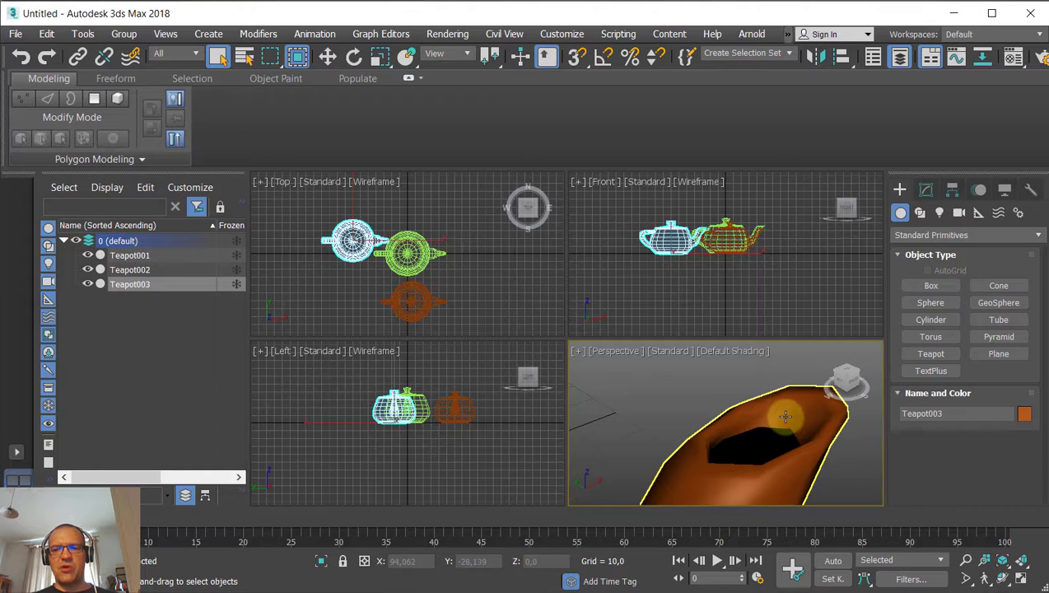
pyautogui.scroll(-15, 784, 417)
# Zoom in on the lid of the left-hand brown teapot in Perspective, and zoom back out to all teapots.
pyautogui.scroll(8, 700, 428)
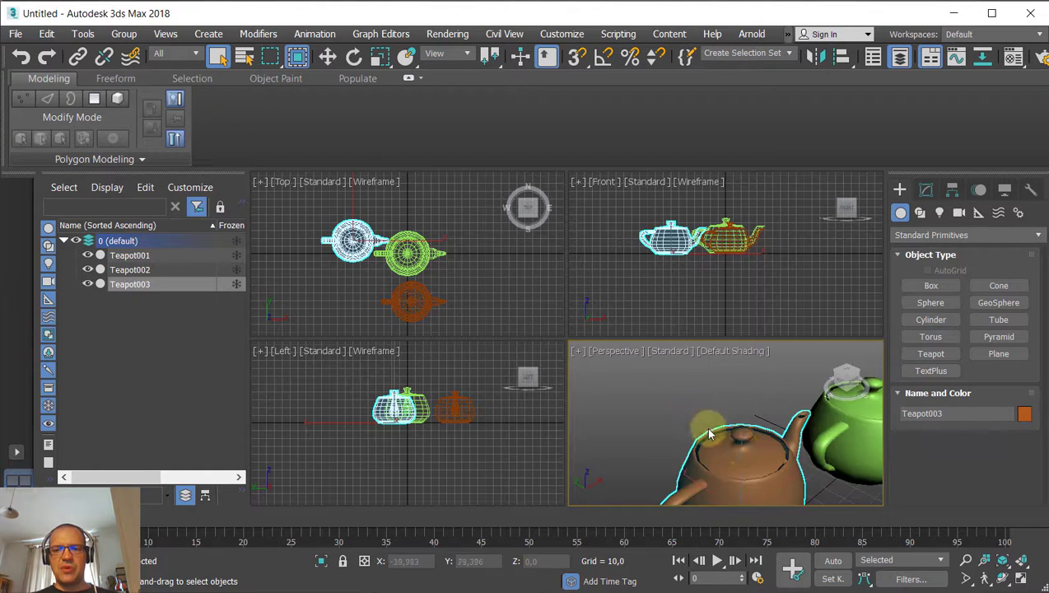
pyautogui.scroll(6, 712, 433)
pyautogui.scroll(-15, 732, 433)
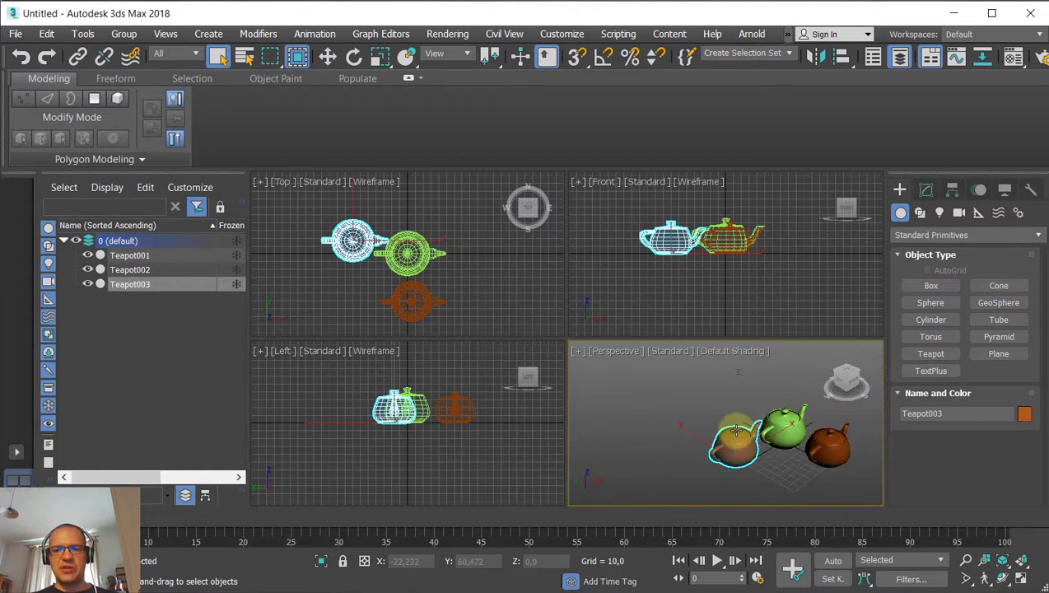
# Zoom in on the green teapot's lid in Perspective, and zoom far out until the teapots are tiny.
pyautogui.scroll(5, 781, 413)
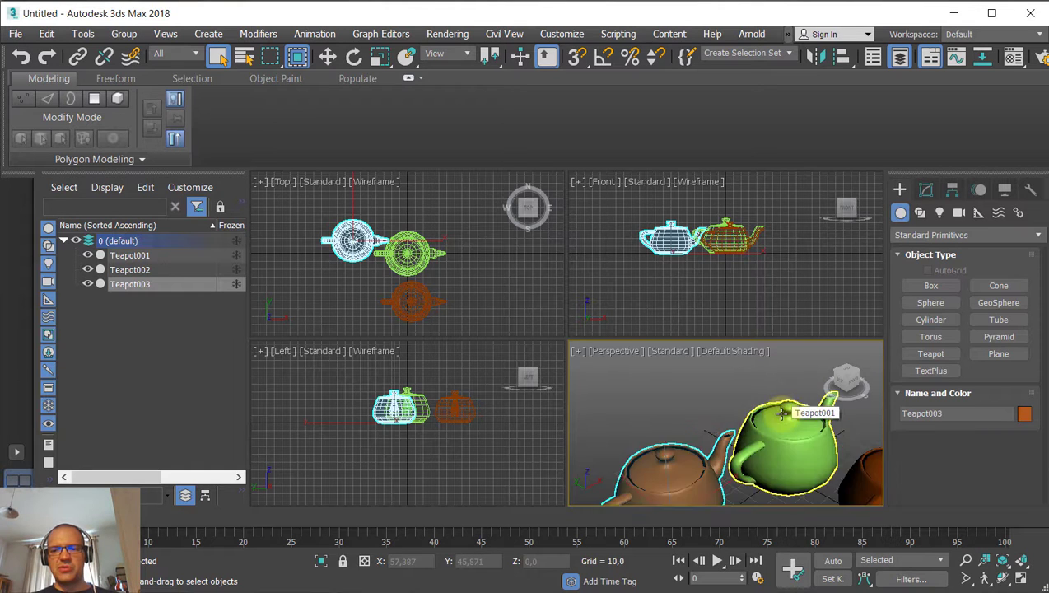
pyautogui.scroll(8, 781, 413)
pyautogui.scroll(-8, 795, 402)
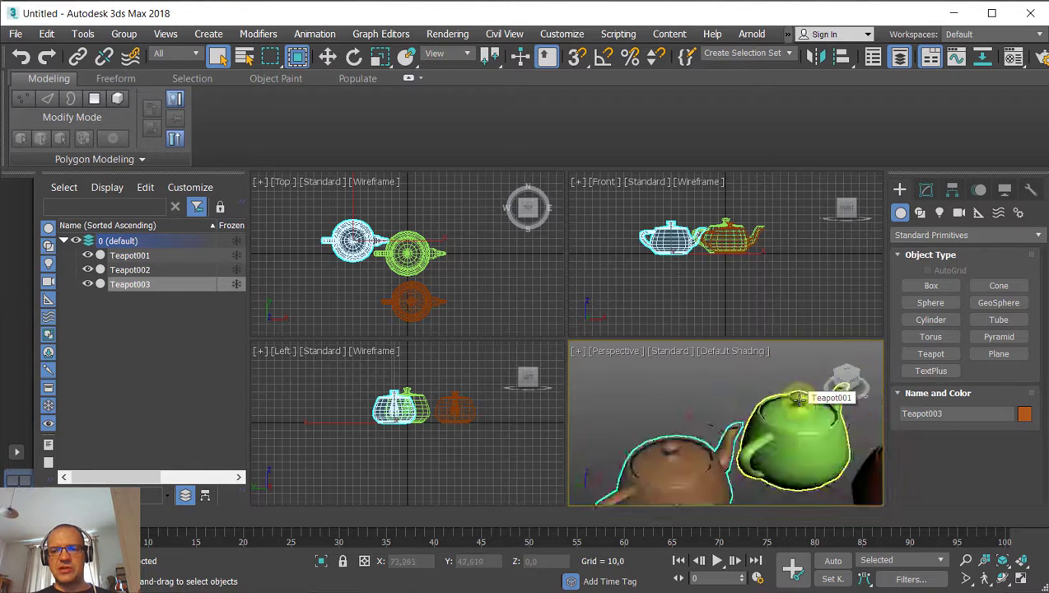
pyautogui.scroll(-6, 797, 399)
pyautogui.scroll(6, 806, 412)
pyautogui.scroll(-12, 820, 428)
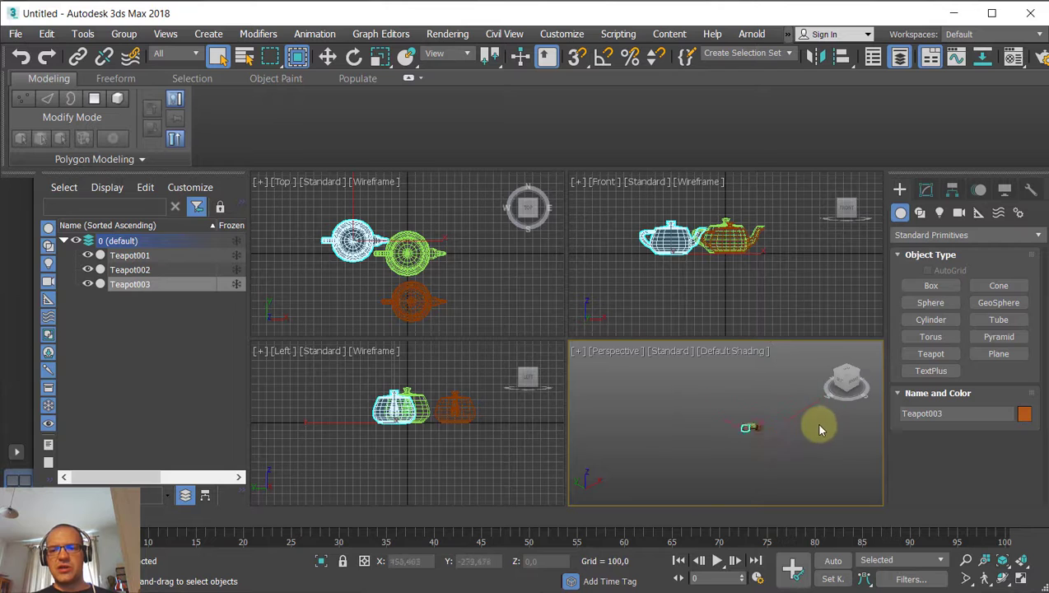
# Zoom the Perspective viewport back in from far away and vary the viewing distance to the teapots.
pyautogui.scroll(3, 820, 428)
pyautogui.scroll(8, 658, 417)
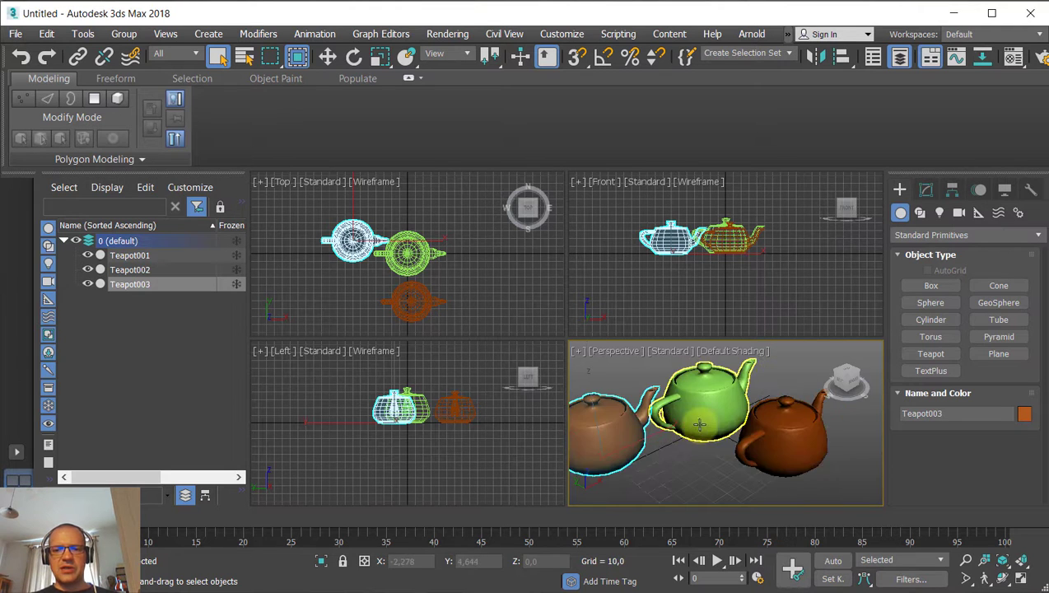
pyautogui.scroll(-6, 698, 424)
pyautogui.scroll(2, 717, 428)
pyautogui.scroll(-2, 738, 434)
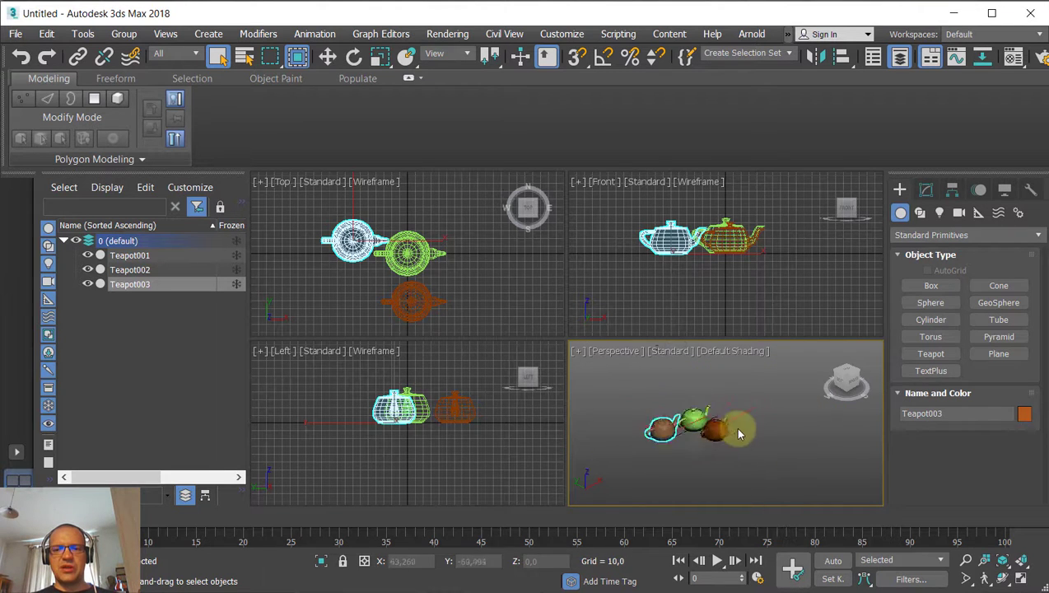
pyautogui.scroll(8, 725, 428)
pyautogui.scroll(-5, 682, 417)
pyautogui.scroll(3, 690, 418)
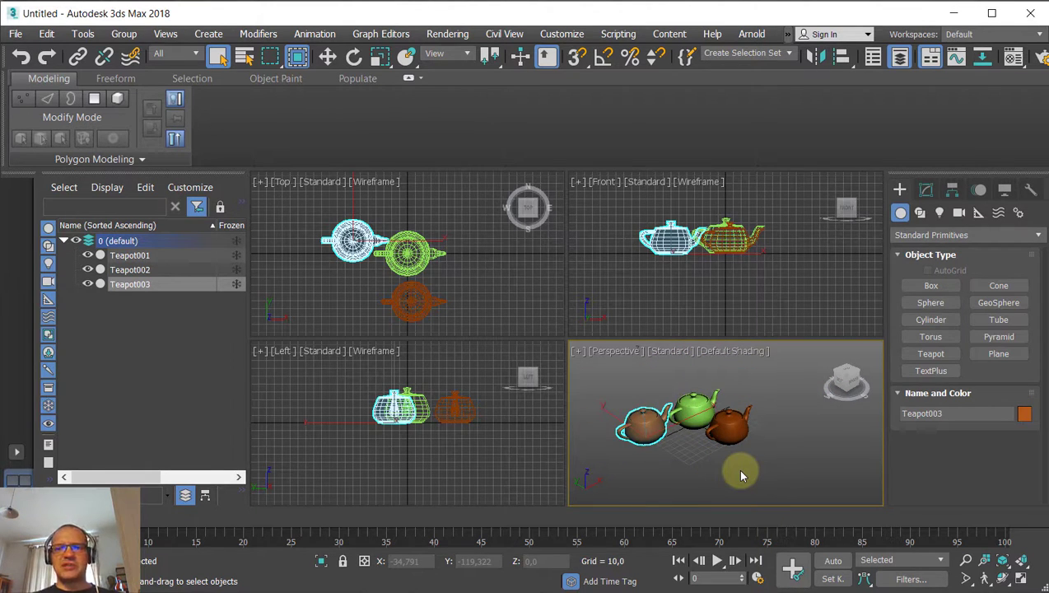
# Zoom out the Left viewport, and zoom the Perspective viewport until the teapots are out of sight.
pyautogui.scroll(-3, 527, 393)
pyautogui.scroll(5, 669, 420)
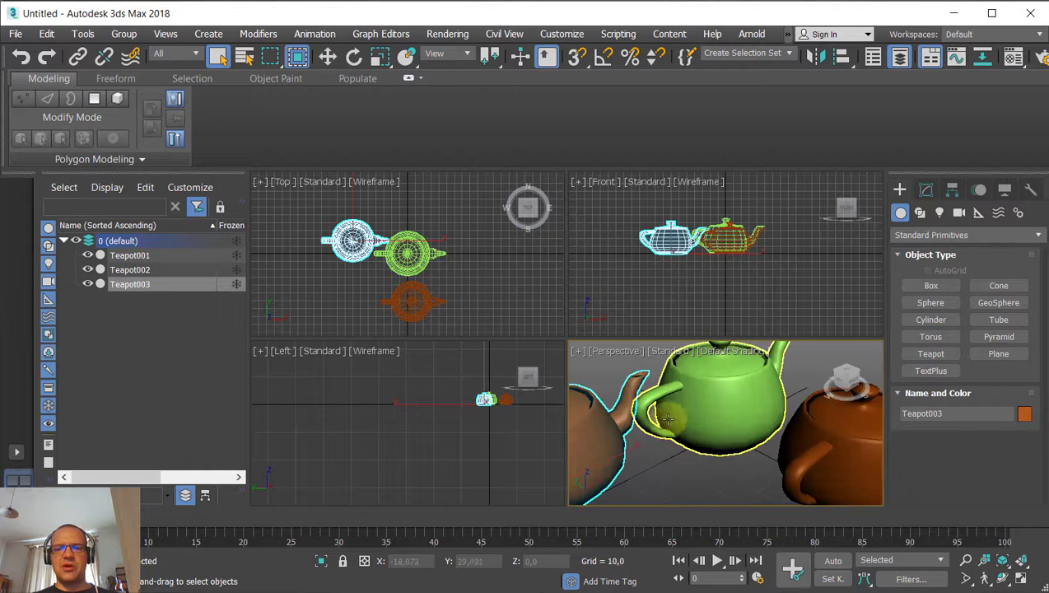
pyautogui.scroll(-5, 669, 420)
pyautogui.scroll(3, 833, 428)
pyautogui.scroll(2, 835, 430)
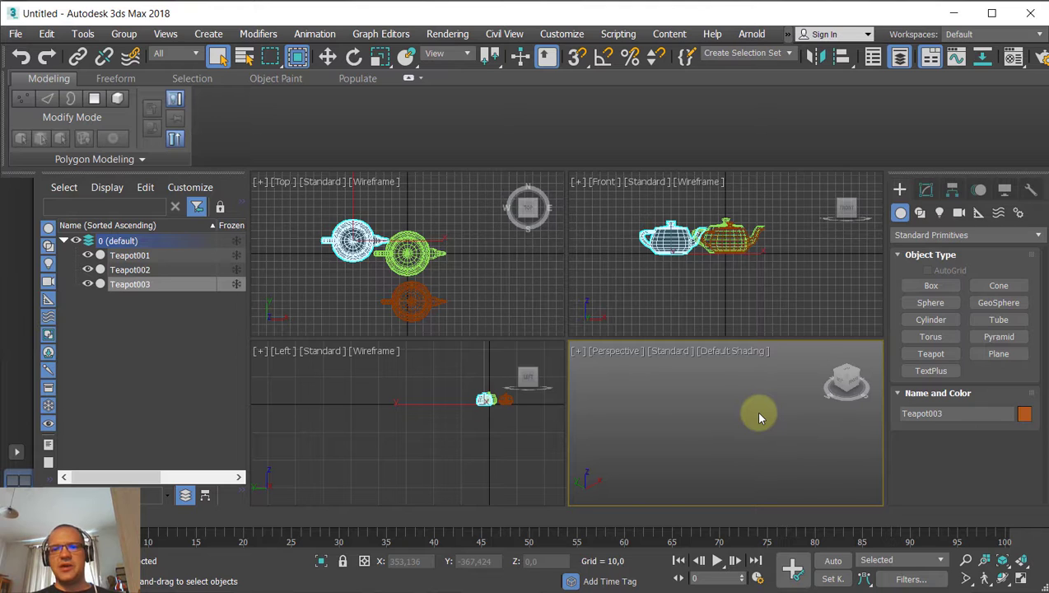
# Frame the selected left-hand brown teapot in the Perspective viewport, and with nothing selected frame all three teapots.
pyautogui.press('z')
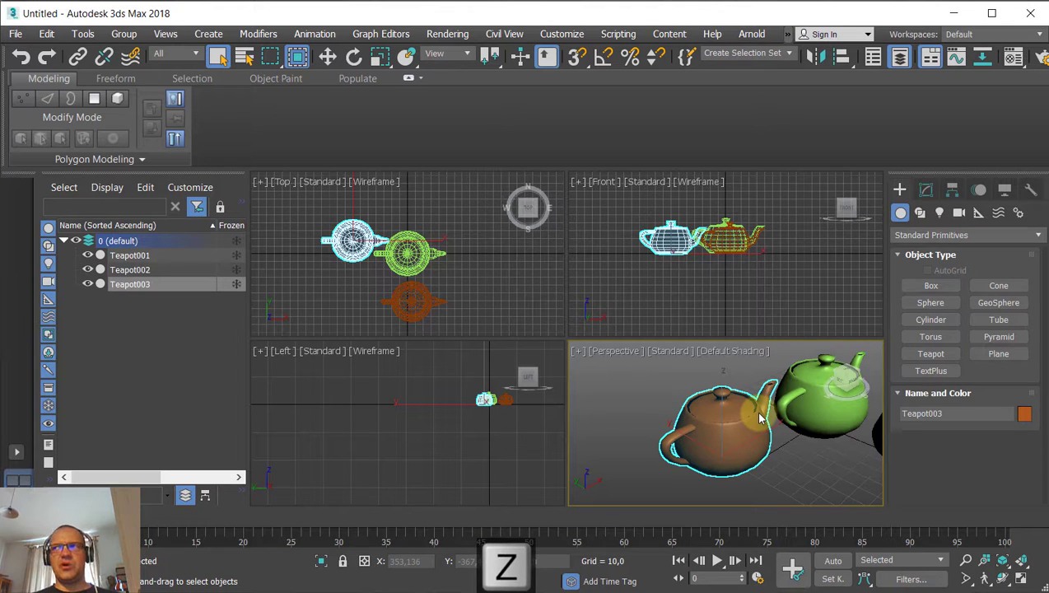
pyautogui.click(601, 380)
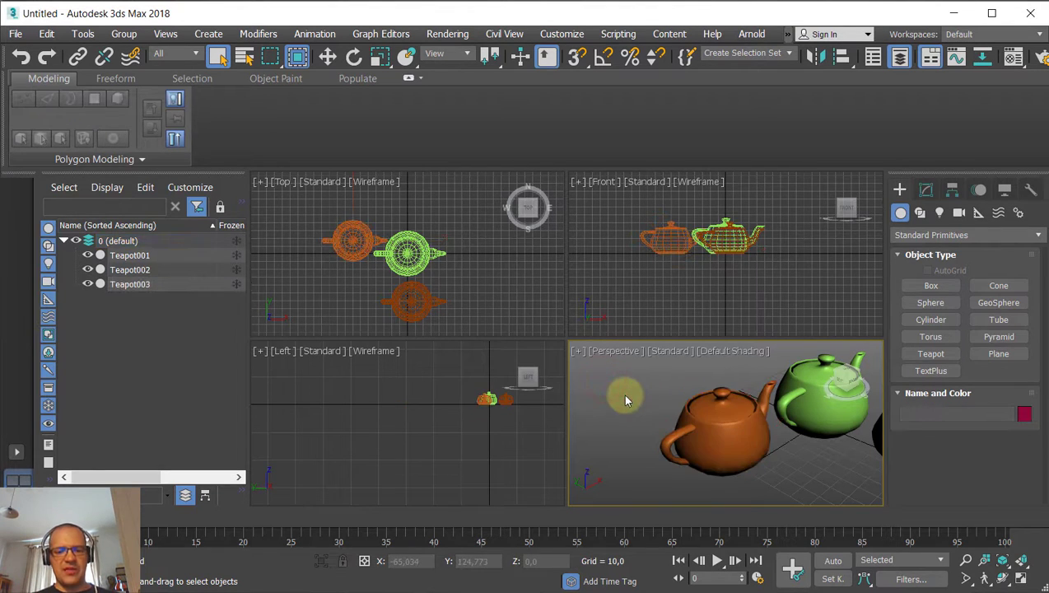
pyautogui.press('z')
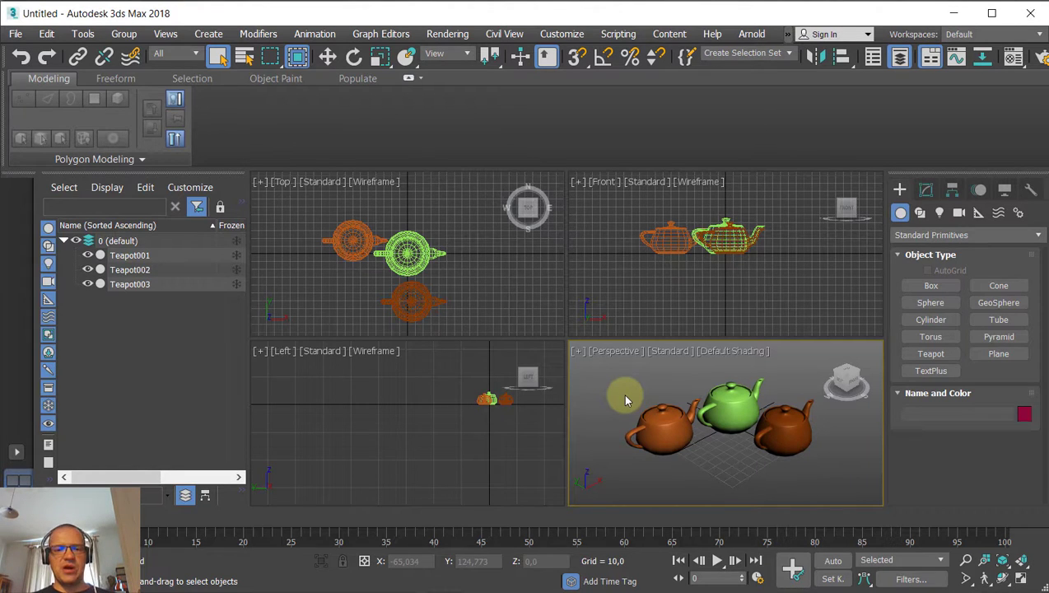
pyautogui.press('F1')
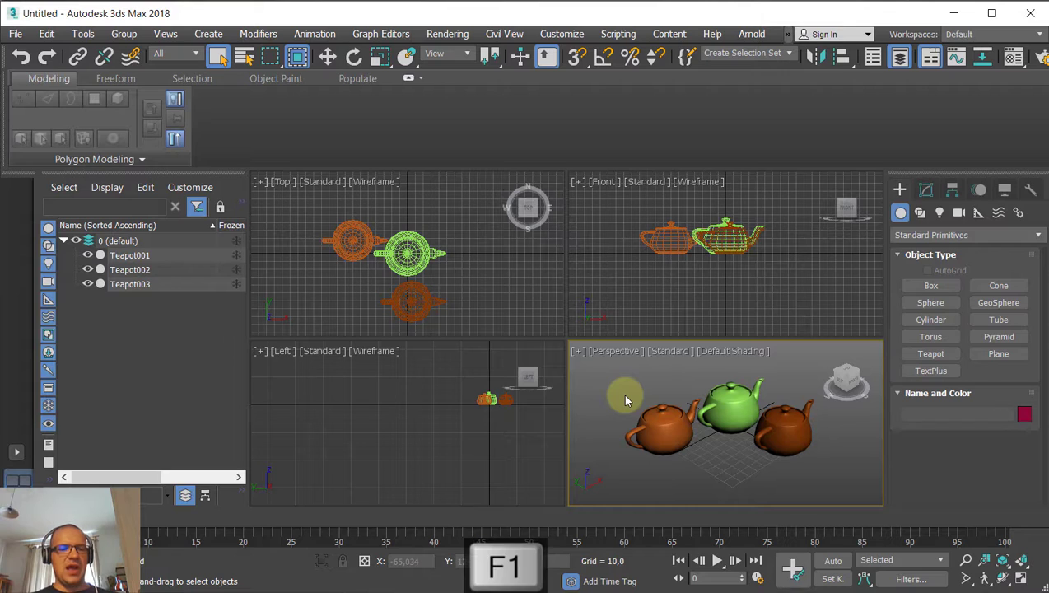
pyautogui.press('F2')
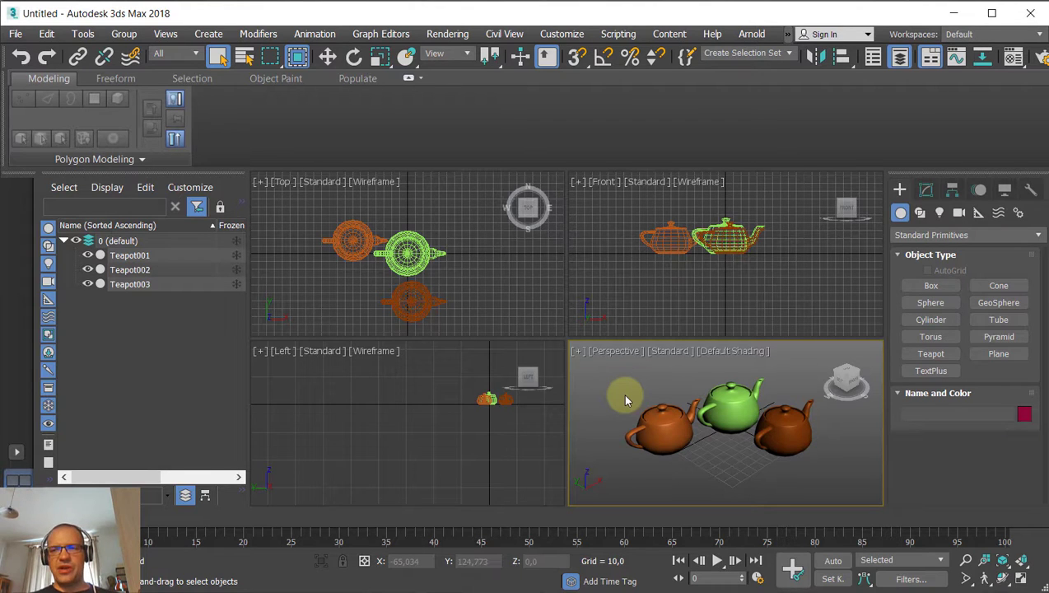
pyautogui.press('F3')
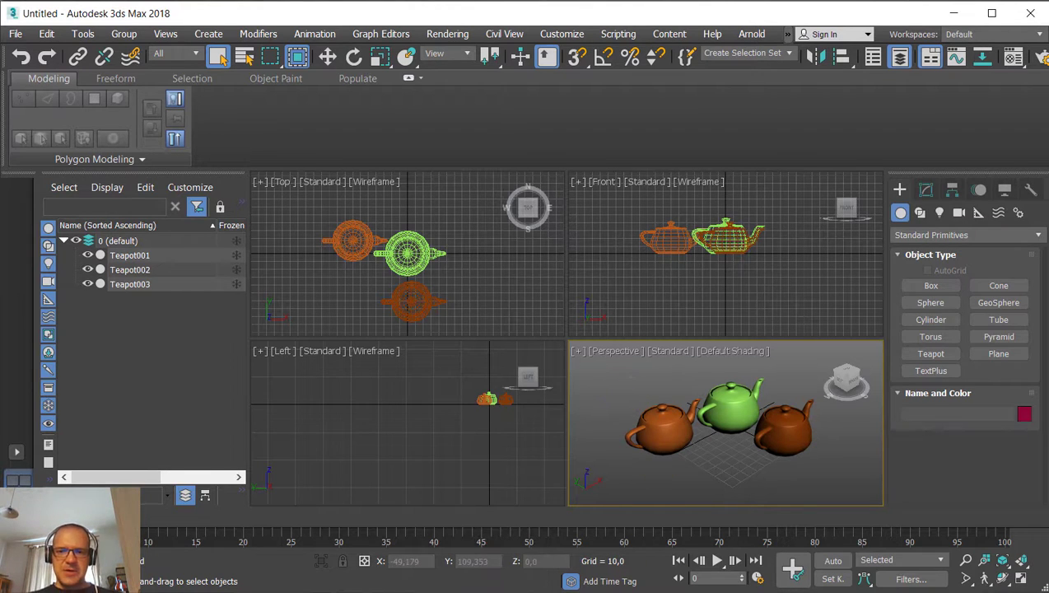
# Zoom closer to the three teapots in the Perspective viewport and pan the view across them.
pyautogui.scroll(-1, 706, 431)
pyautogui.scroll(3, 705, 431)
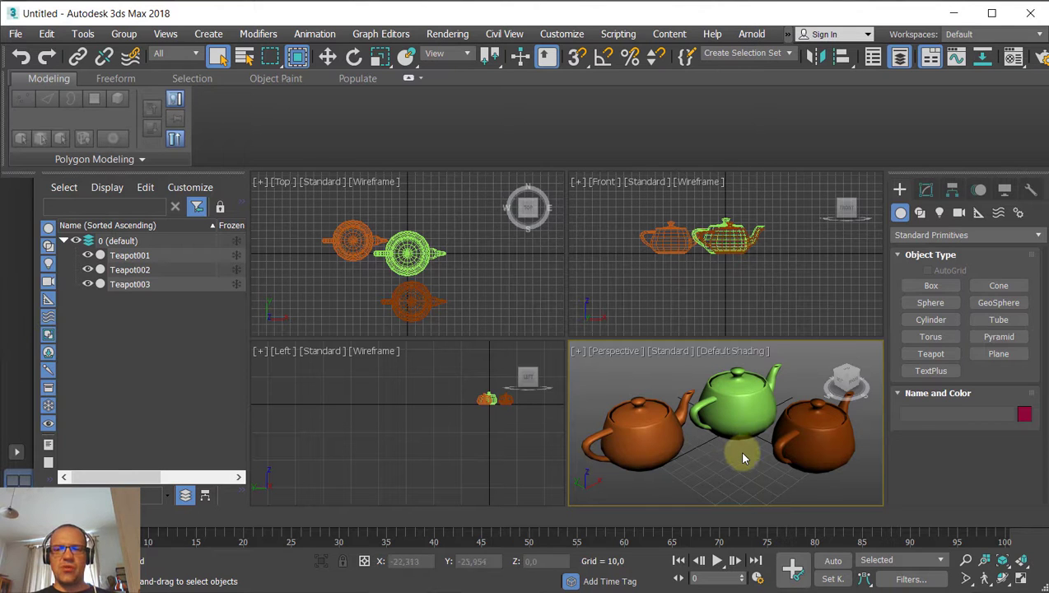
pyautogui.moveTo(743, 458); pyautogui.dragTo(736, 430, button='middle')
pyautogui.scroll(-2, 703, 437)
pyautogui.scroll(4, 702, 432)
pyautogui.scroll(4, 716, 436)
pyautogui.scroll(-6, 716, 433)
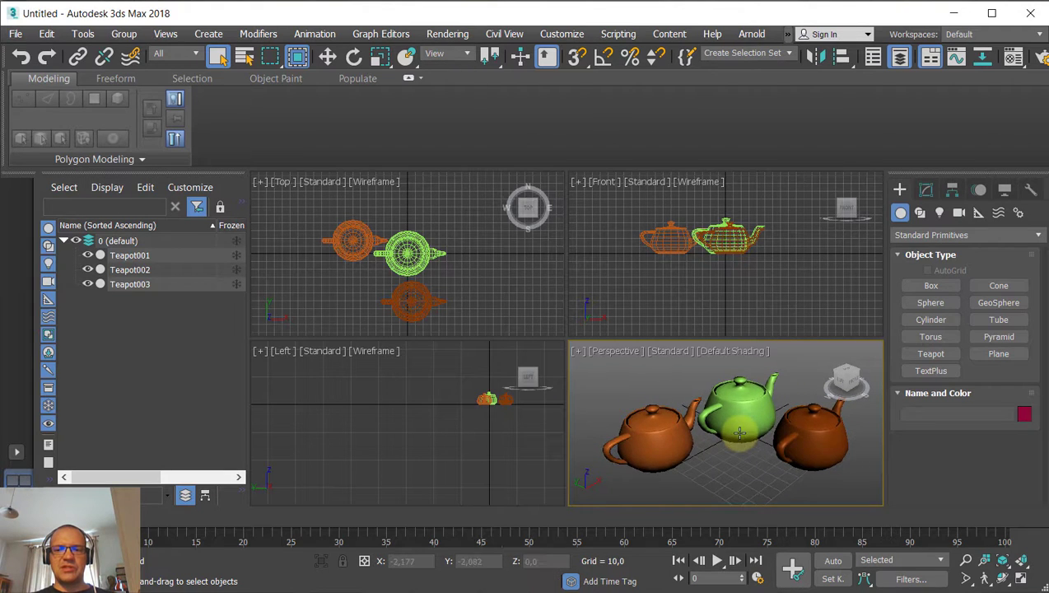
# Orbit the Perspective view to look down on the teapots from a higher angle, and pan it slightly.
pyautogui.scroll(-4, 736, 430)
pyautogui.scroll(6, 740, 430)
pyautogui.scroll(-4, 737, 432)
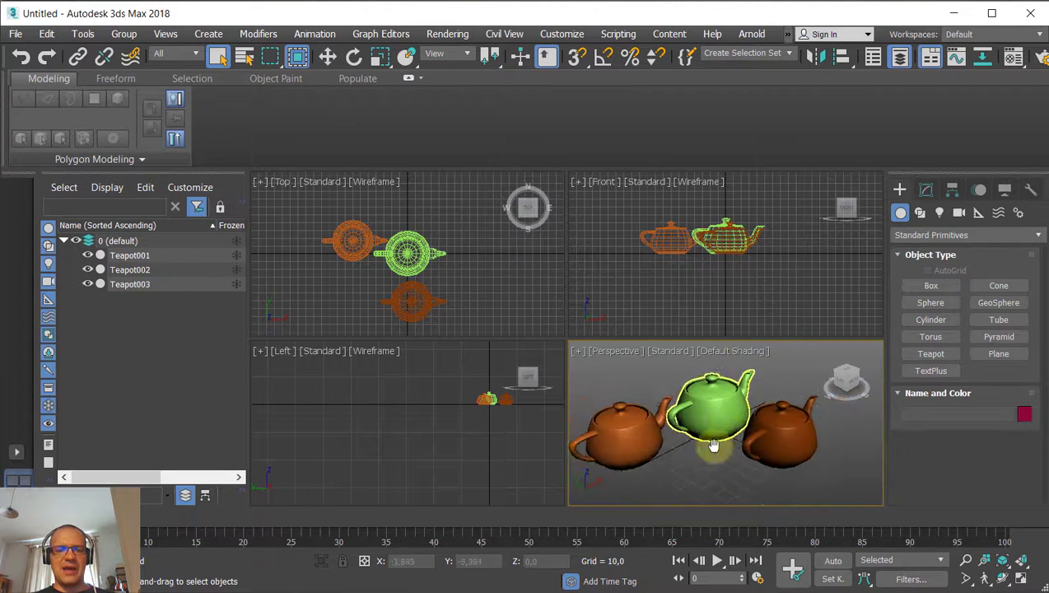
pyautogui.keyDown('alt'); pyautogui.moveTo(718, 441); pyautogui.dragTo(726, 463, button='middle'); pyautogui.keyUp('alt')
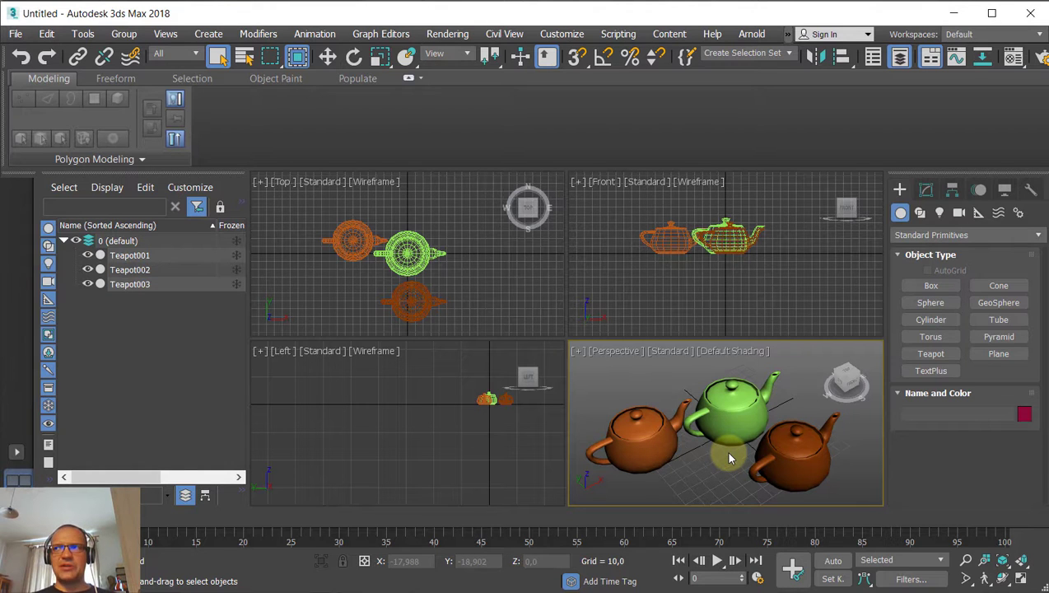
pyautogui.moveTo(729, 459); pyautogui.dragTo(721, 425, button='middle')
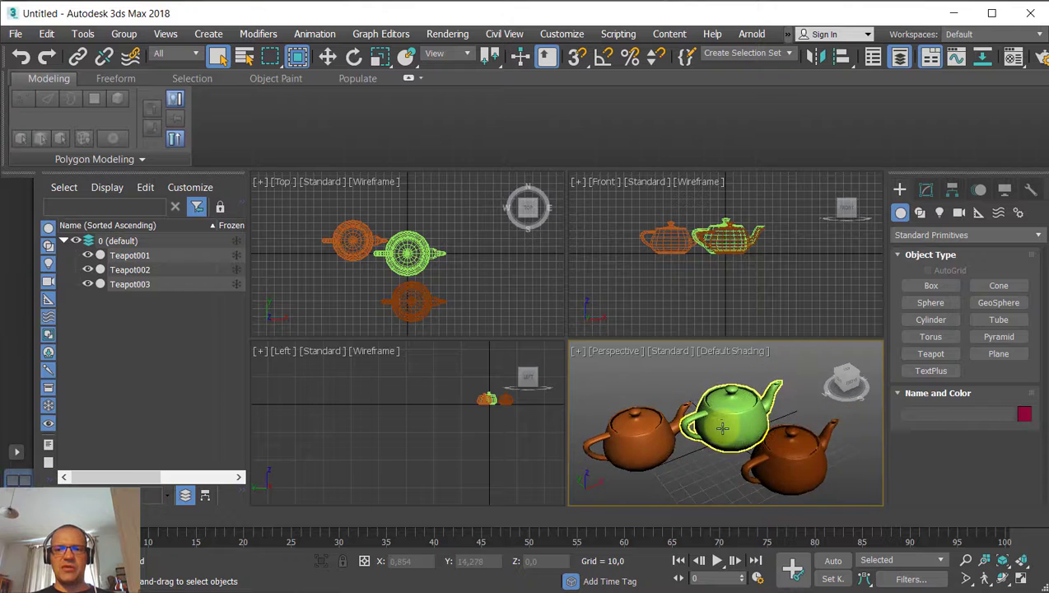
# Zoom in and out on the three teapots in the Perspective viewport, and turn it to the front view with the ViewCube.
pyautogui.scroll(3, 721, 425)
pyautogui.scroll(-5, 716, 423)
pyautogui.scroll(5, 724, 427)
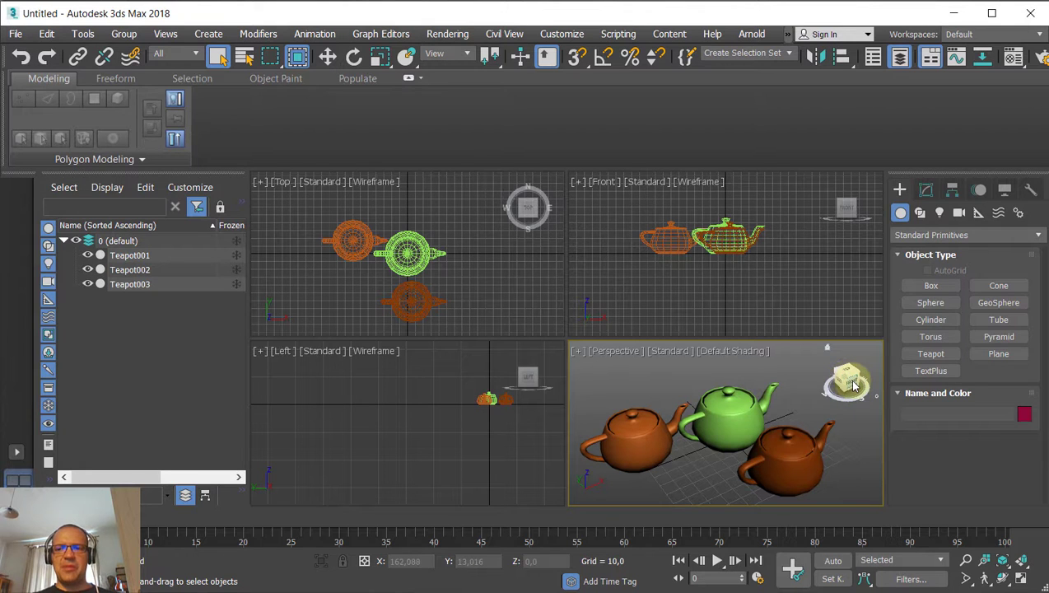
pyautogui.click(852, 384)
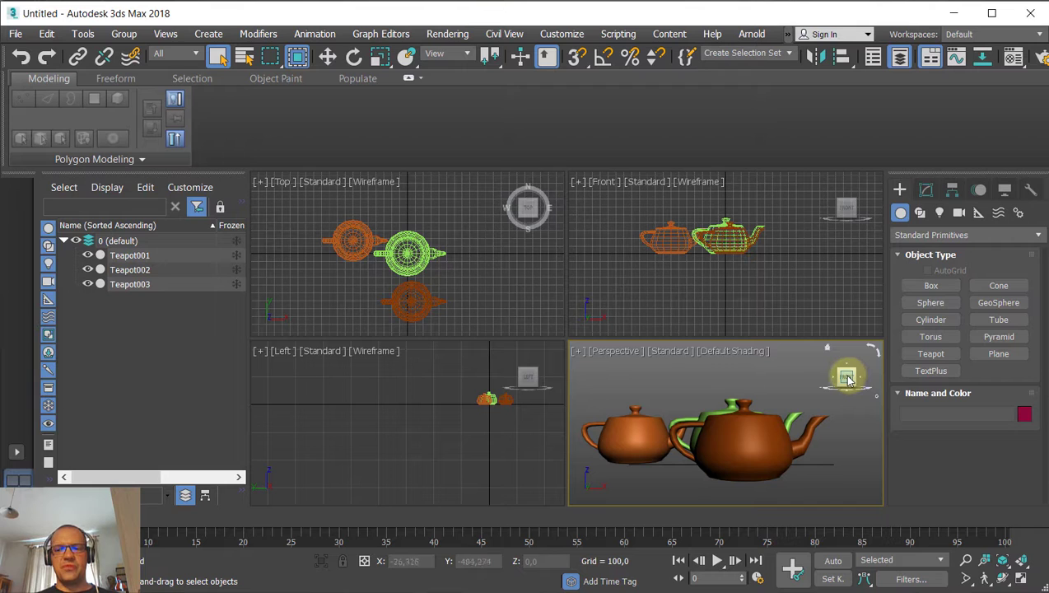
# Zoom and pan the Front viewport around the wireframe teapots, ending zoomed back out from the teapot close-up.
pyautogui.scroll(3, 714, 293)
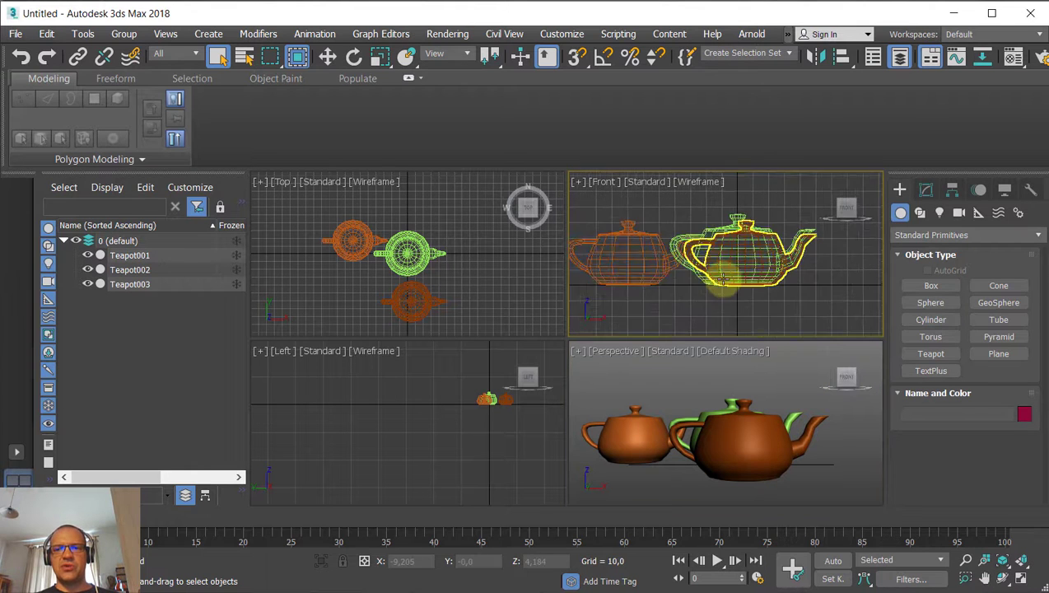
pyautogui.moveTo(741, 278); pyautogui.dragTo(763, 280, button='middle')
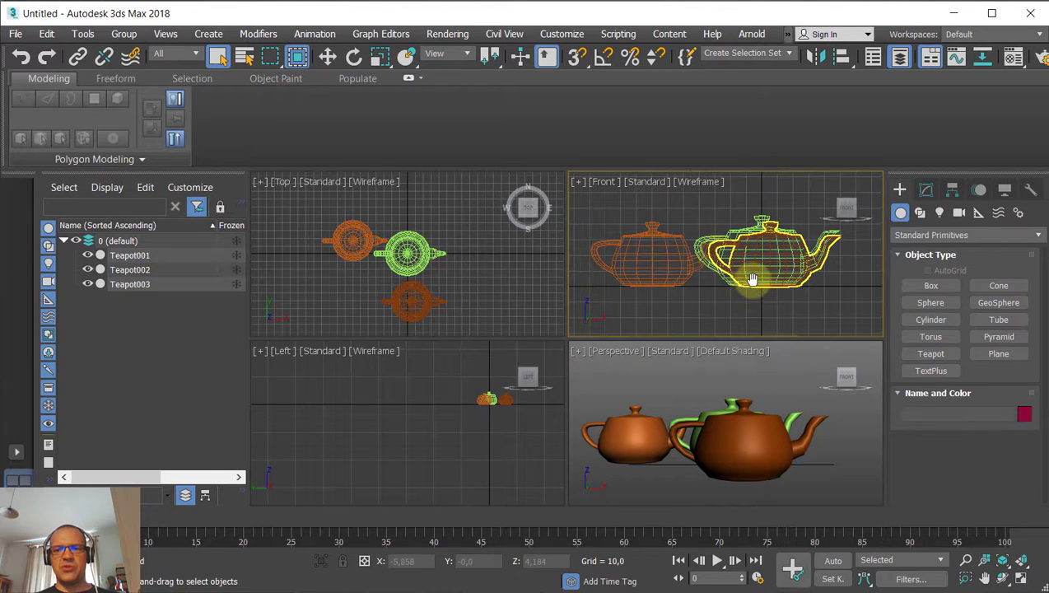
pyautogui.click(848, 414)
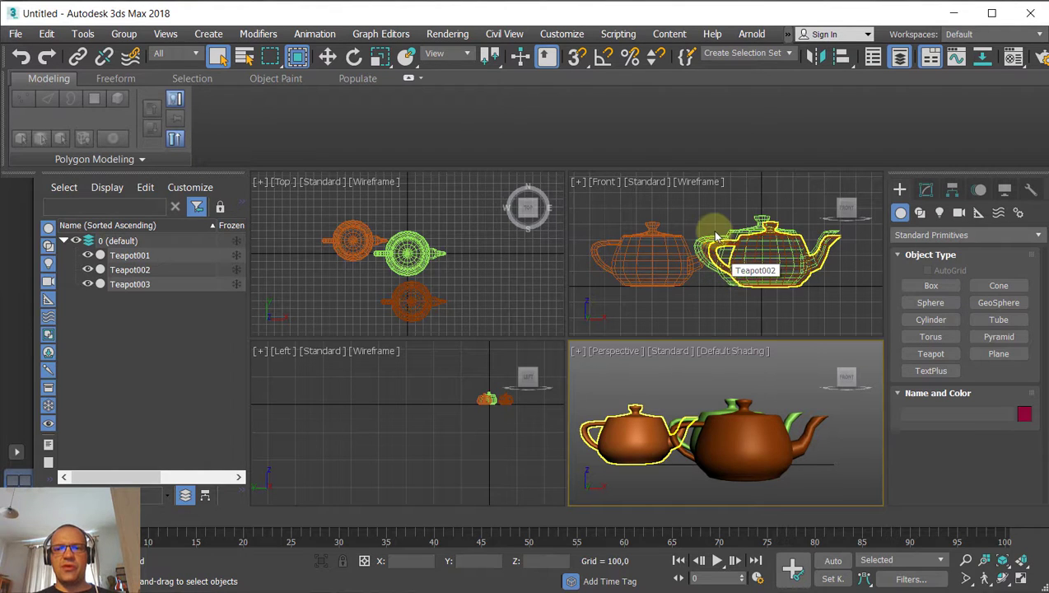
pyautogui.scroll(4, 704, 218)
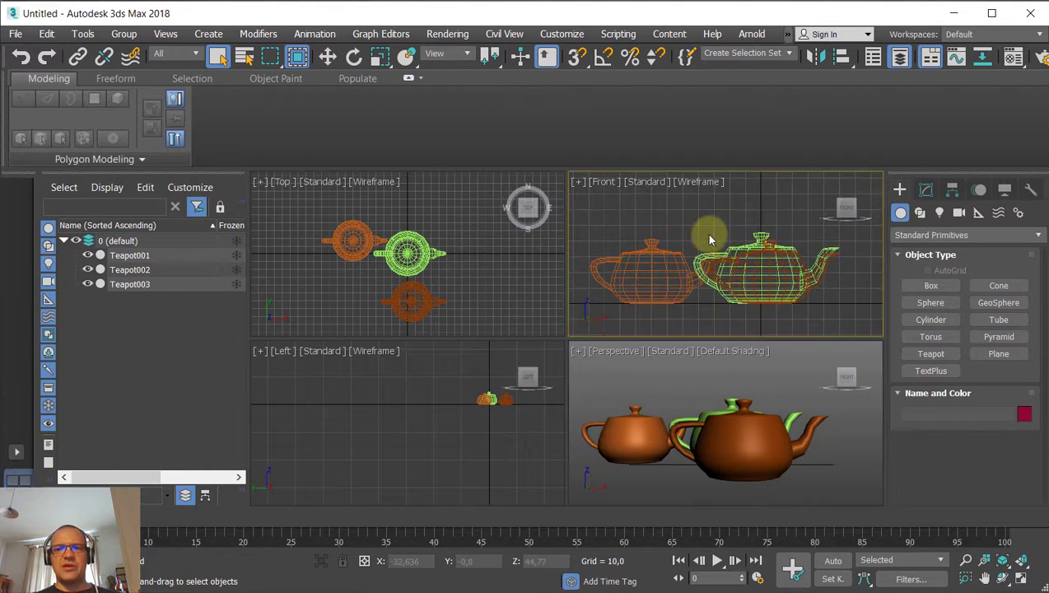
pyautogui.scroll(3, 684, 251)
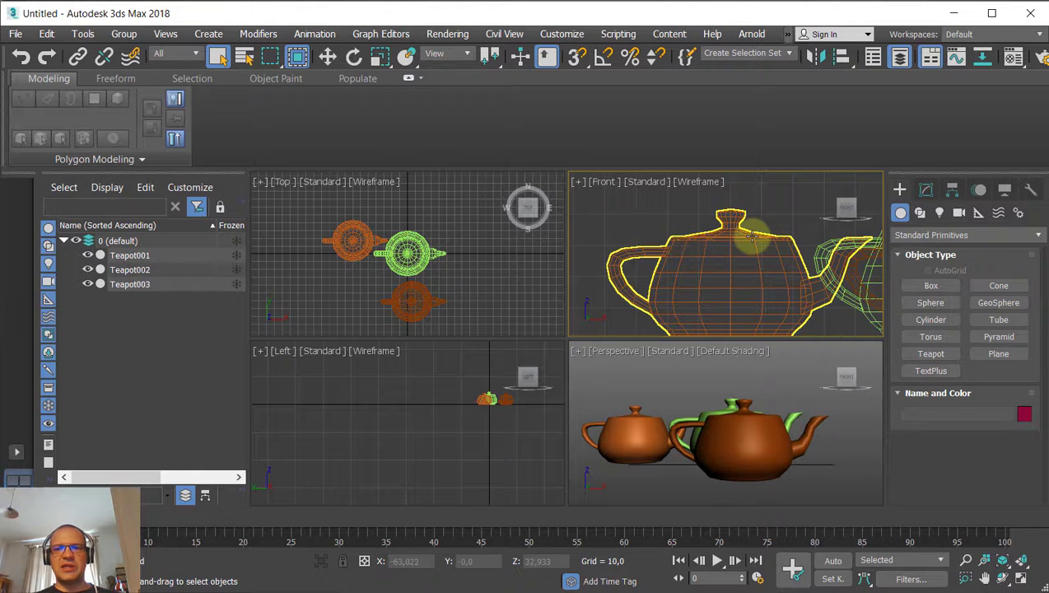
pyautogui.scroll(-5, 782, 235)
# Pan the Top viewport upward, and pan and zoom the Left viewport in on the teapots.
pyautogui.moveTo(439, 233); pyautogui.dragTo(426, 200, button='middle')
pyautogui.moveTo(432, 375); pyautogui.dragTo(344, 405, button='middle')
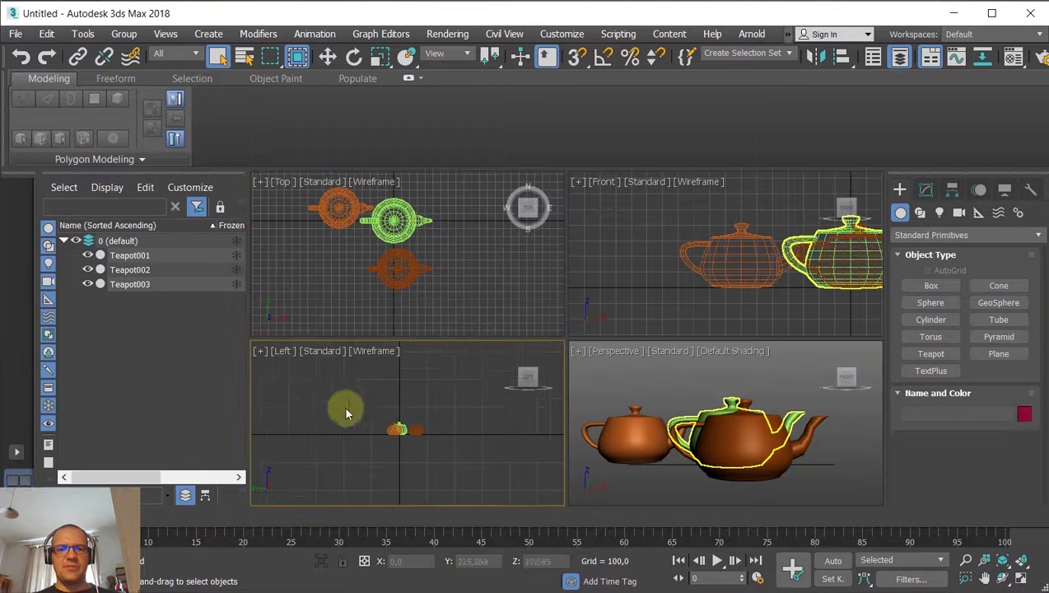
pyautogui.scroll(2, 418, 413)
pyautogui.moveTo(431, 370); pyautogui.dragTo(435, 364, button='middle')
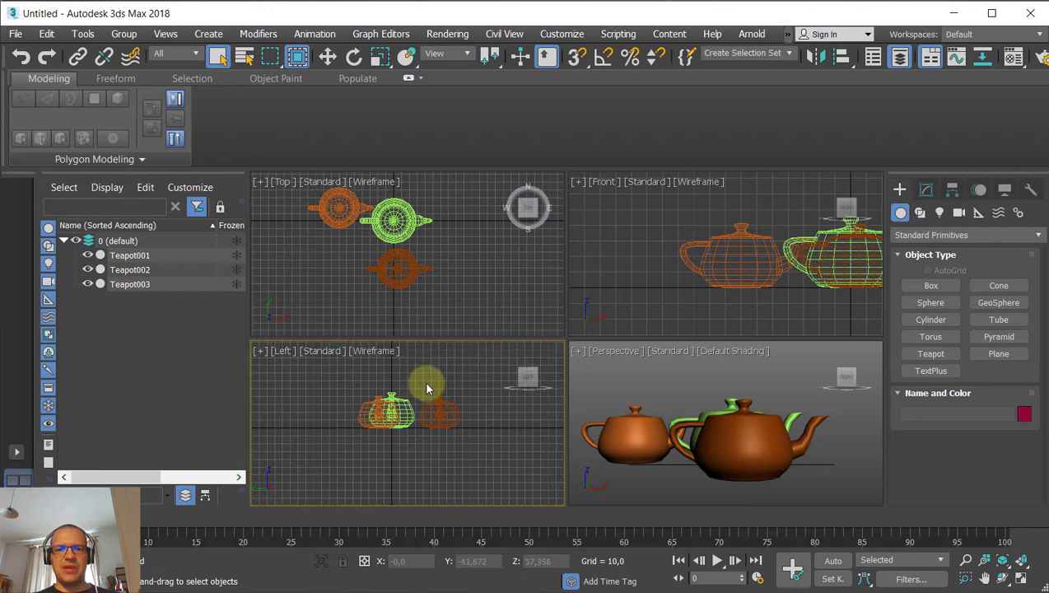
# Pan, zoom and orbit the Perspective viewport to view the three teapots at an angle from above.
pyautogui.moveTo(677, 383); pyautogui.dragTo(668, 389, button='middle')
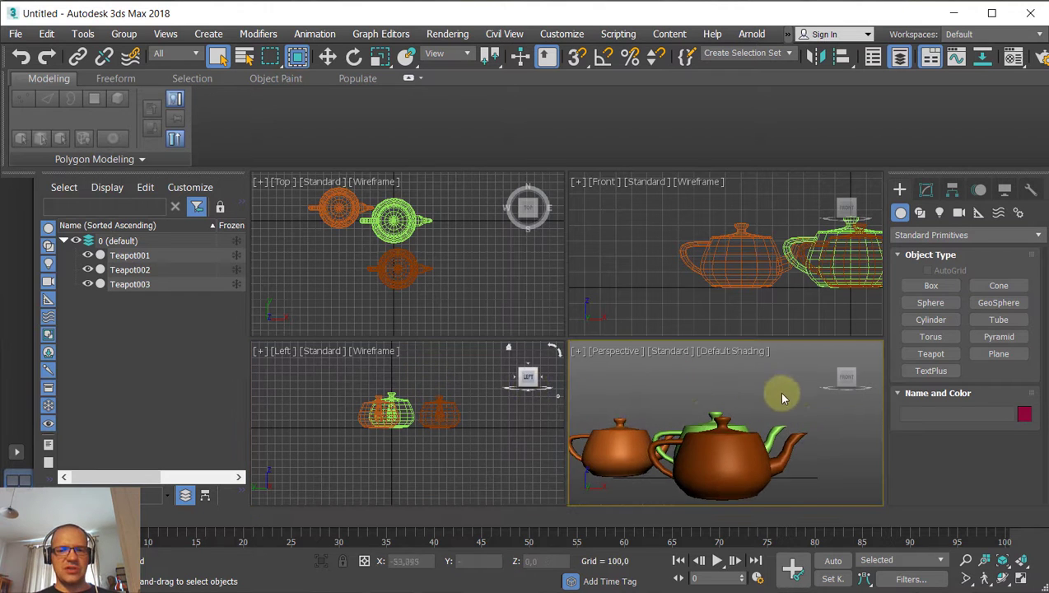
pyautogui.keyDown('alt'); pyautogui.moveTo(781, 398); pyautogui.dragTo(749, 387, button='middle'); pyautogui.keyUp('alt')
pyautogui.scroll(5, 693, 408)
pyautogui.moveTo(693, 408)
pyautogui.mouseDown(button='middle')
pyautogui.moveTo(677, 438)
pyautogui.moveTo(687, 398)
pyautogui.mouseUp(button='middle')
pyautogui.scroll(-6, 683, 405)
pyautogui.scroll(3, 689, 412)
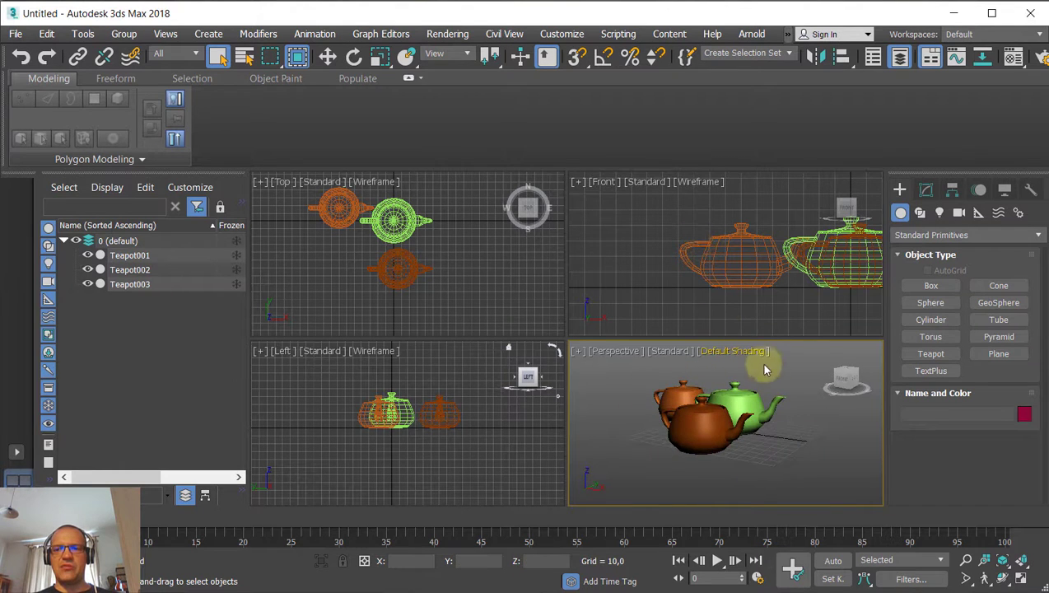
pyautogui.keyDown('alt'); pyautogui.moveTo(791, 399); pyautogui.dragTo(788, 420, button='middle'); pyautogui.keyUp('alt')
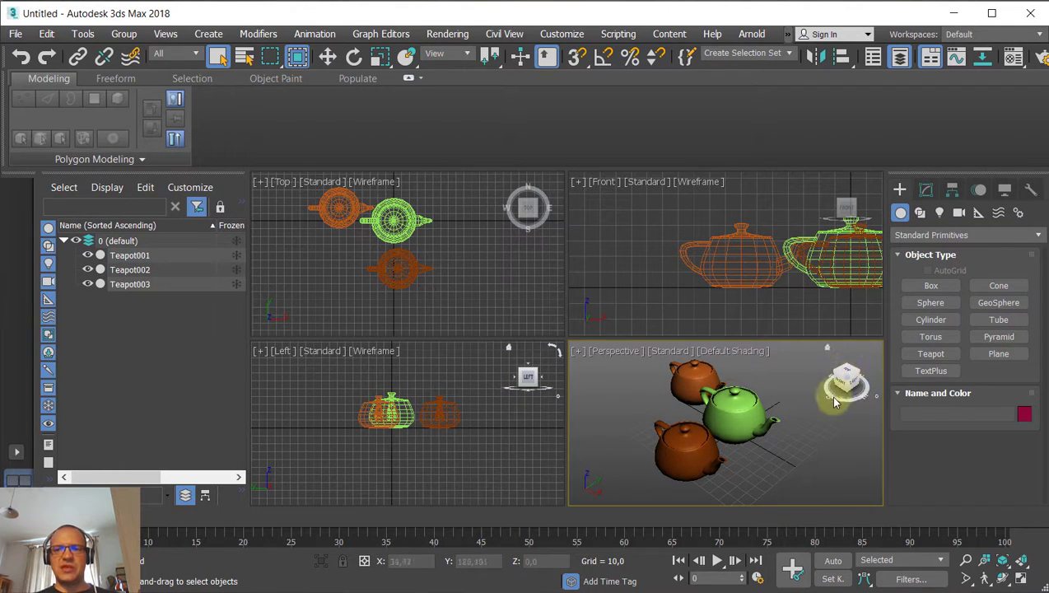
# Rotate the Perspective view with the ViewCube, zoom in and out on individual teapots, and orbit around all three.
pyautogui.moveTo(854, 398)
pyautogui.mouseDown()
pyautogui.moveTo(854, 372)
pyautogui.moveTo(850, 398)
pyautogui.moveTo(824, 375)
pyautogui.moveTo(852, 384)
pyautogui.mouseUp()
pyautogui.scroll(-5, 658, 387)
pyautogui.scroll(8, 658, 387)
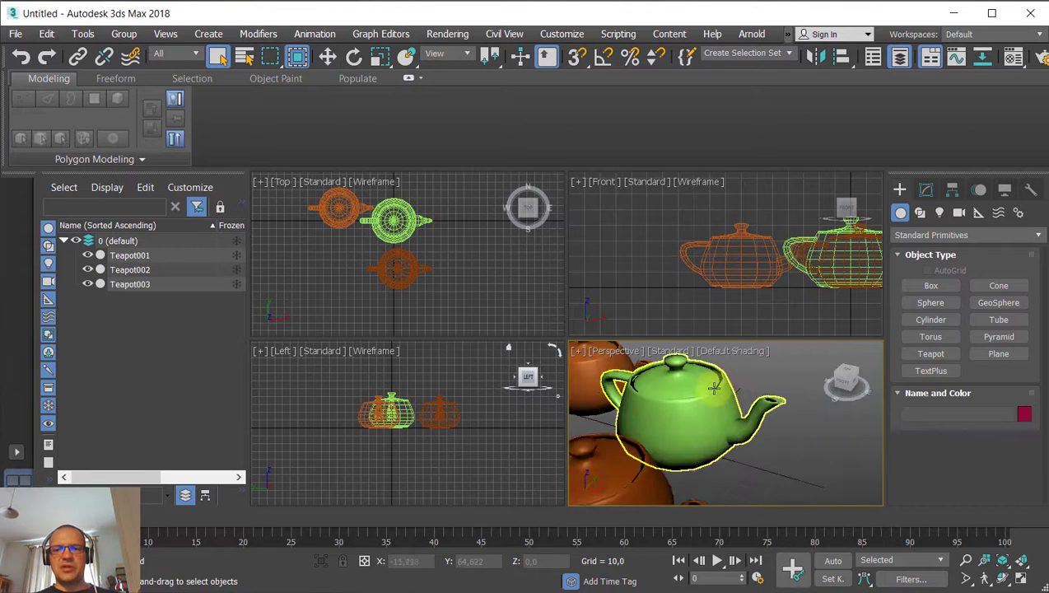
pyautogui.scroll(-8, 655, 388)
pyautogui.scroll(8, 655, 388)
pyautogui.scroll(-8, 690, 414)
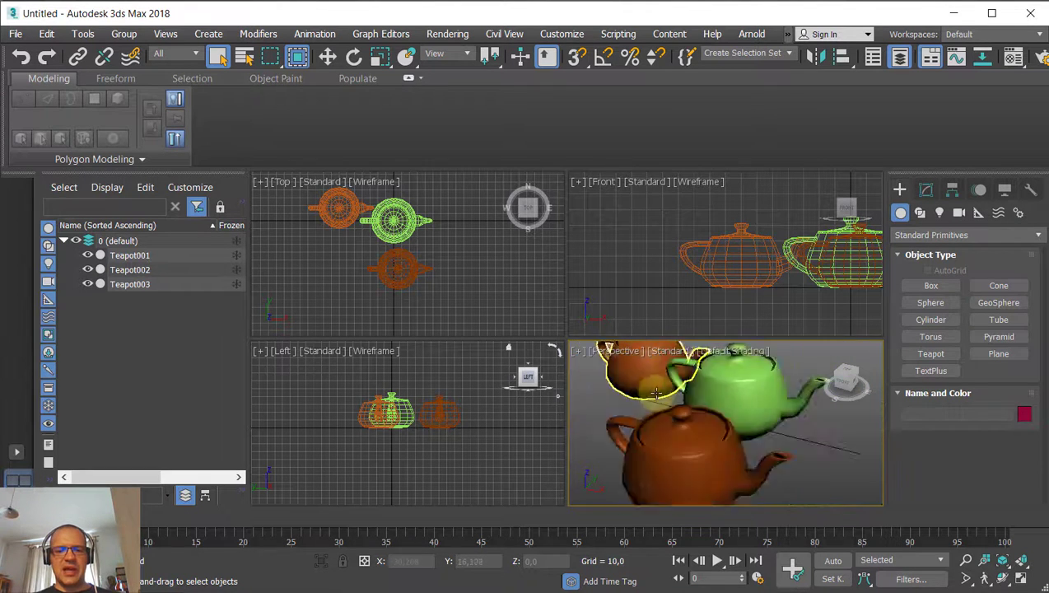
pyautogui.scroll(6, 689, 414)
pyautogui.scroll(-2, 691, 418)
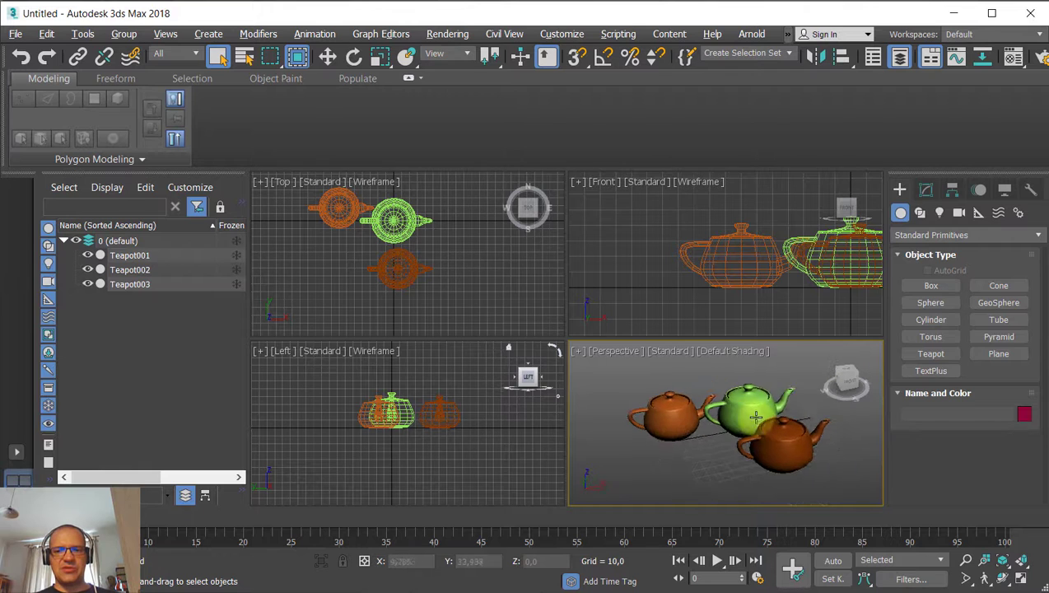
pyautogui.scroll(-2, 691, 418)
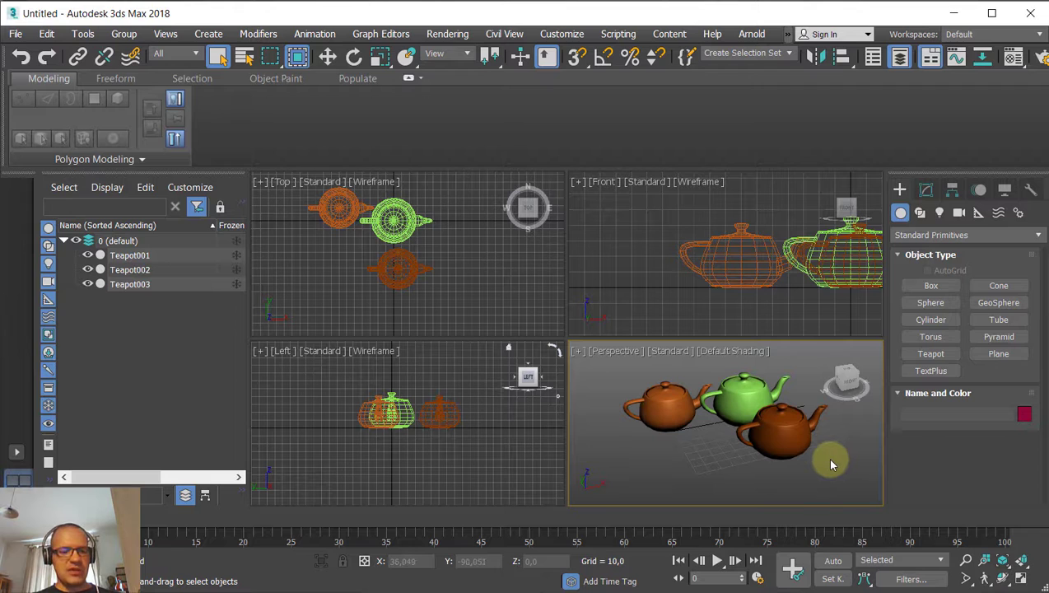
pyautogui.keyDown('alt'); pyautogui.moveTo(826, 456); pyautogui.dragTo(767, 449, button='middle'); pyautogui.keyUp('alt')
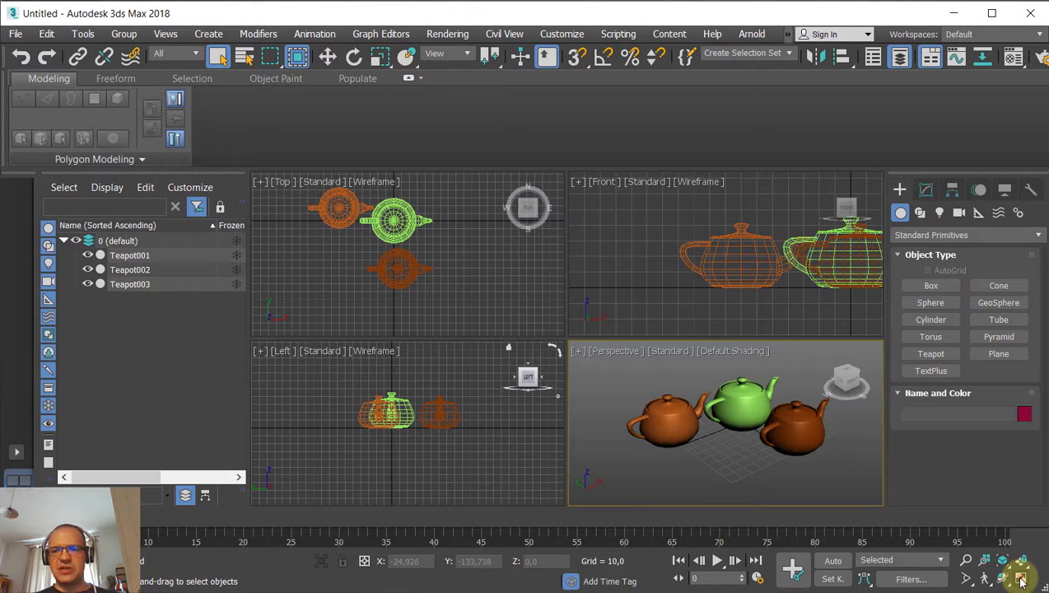
# Toggle the Perspective viewport repeatedly between maximized and the four-viewport layout, ending with all four viewports shown.
pyautogui.hotkey('alt', 'w')
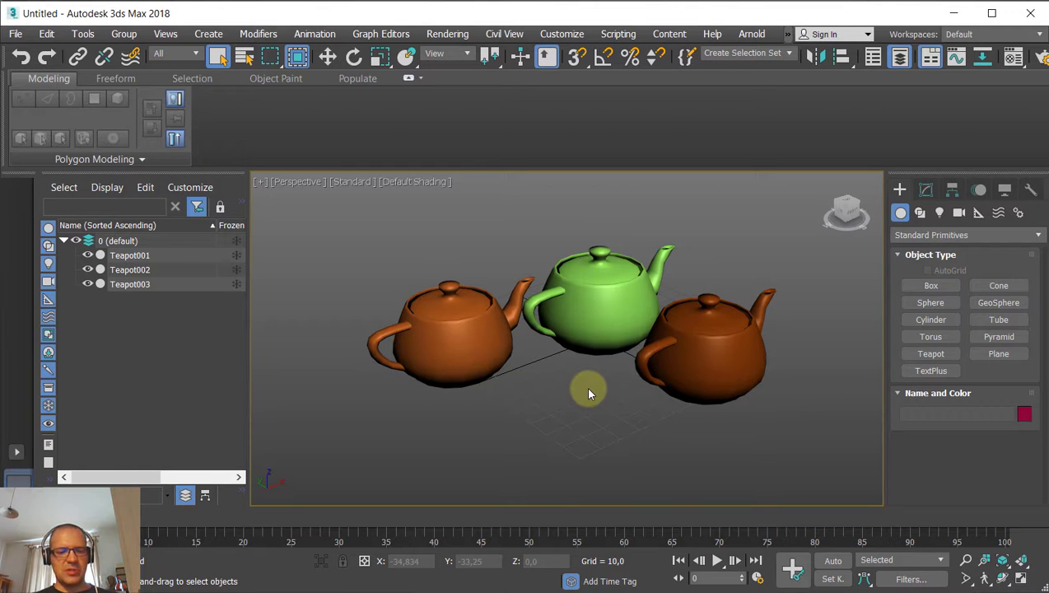
pyautogui.hotkey('alt', 'w')
pyautogui.hotkey('alt', 'w')
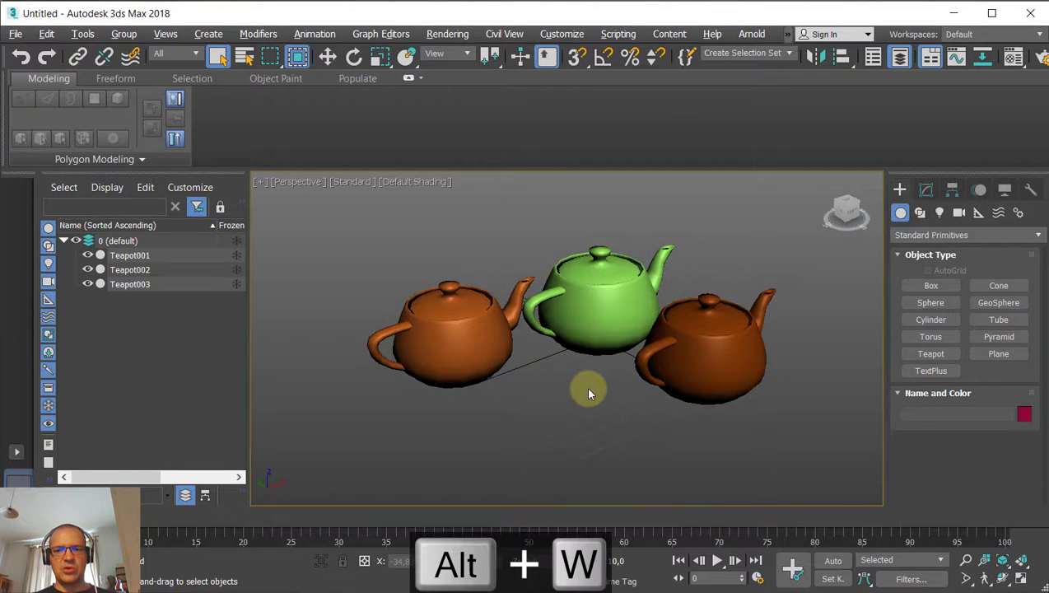
pyautogui.hotkey('alt', 'w')
pyautogui.hotkey('alt', 'w')
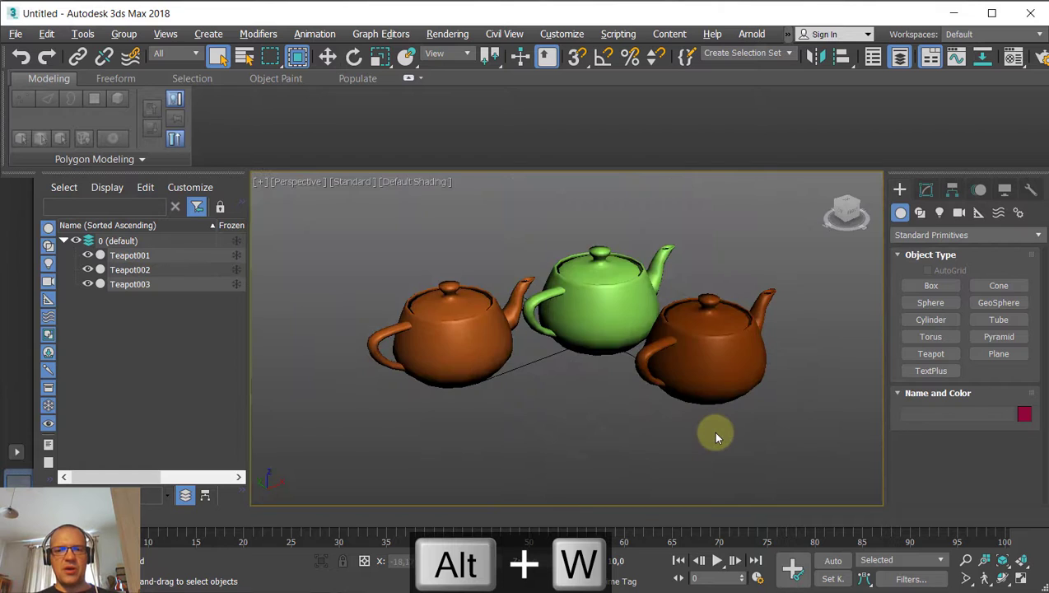
pyautogui.hotkey('alt', 'w')
pyautogui.hotkey('alt', 'w')
pyautogui.hotkey('alt', 'w')
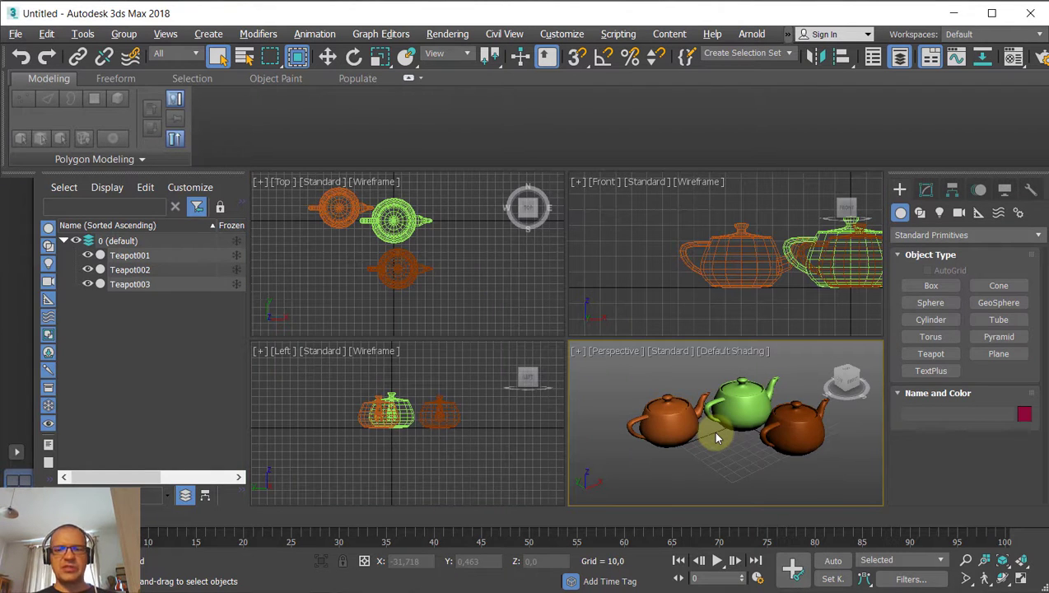
pyautogui.hotkey('alt', 'w')
pyautogui.hotkey('alt', 'w')
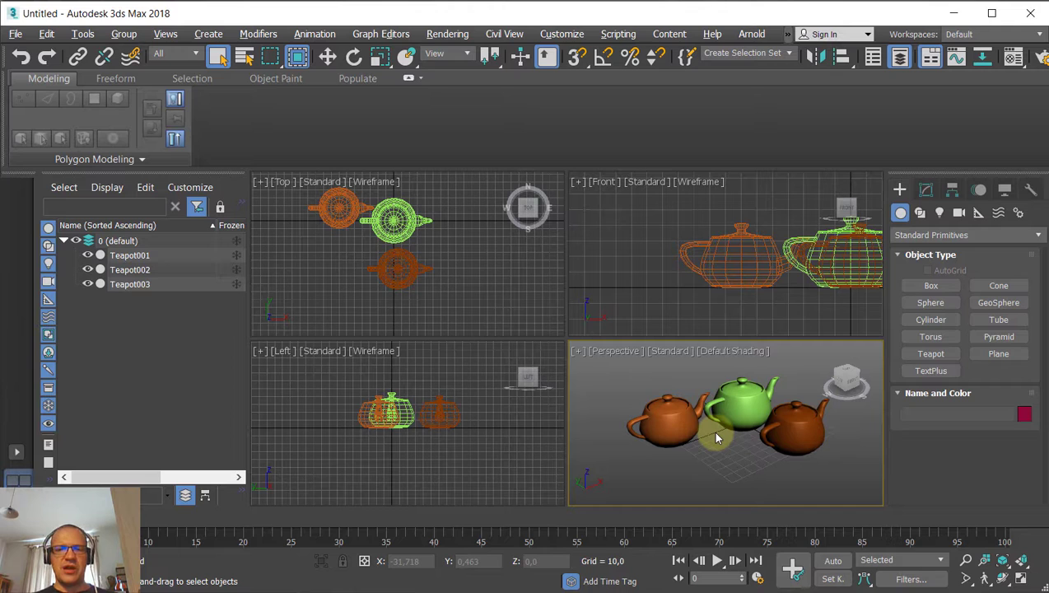
pyautogui.hotkey('alt', 'w')
pyautogui.hotkey('alt', 'w')
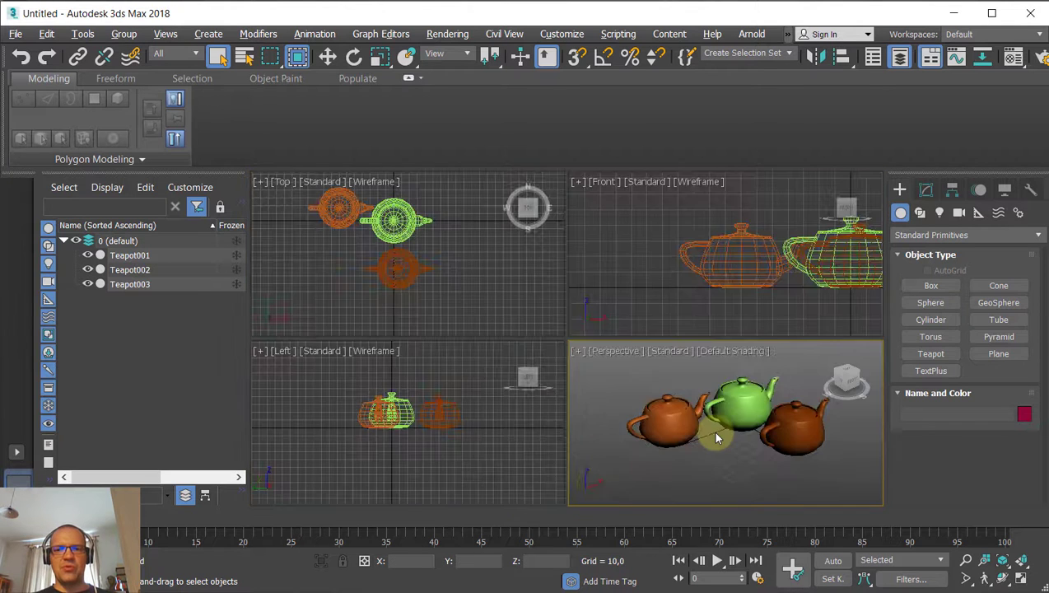
# Maximize the Perspective viewport, orbit around the teapots, and restore the four-viewport layout.
pyautogui.hotkey('alt', 'w')
pyautogui.moveTo(622, 401)
pyautogui.keyDown('alt'); pyautogui.mouseDown(button='middle')
pyautogui.moveTo(564, 394)
pyautogui.moveTo(619, 381)
pyautogui.mouseUp(button='middle'); pyautogui.keyUp('alt')
pyautogui.hotkey('alt', 'w')
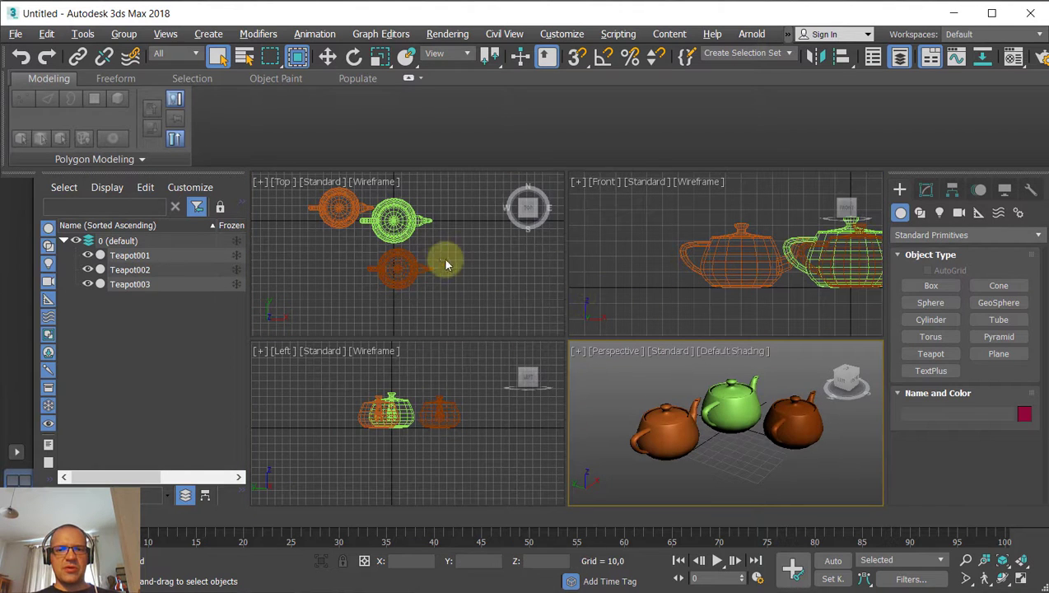
# Zoom out the Top viewport, and maximize the Perspective viewport with the teapots panned slightly to the left.
pyautogui.scroll(-3, 424, 270)
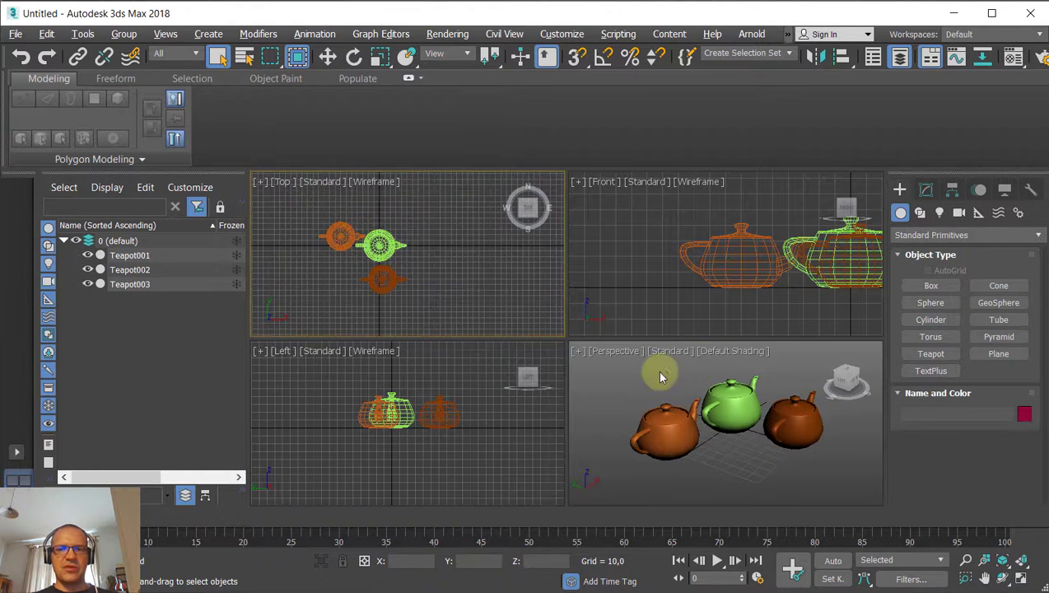
pyautogui.hotkey('alt', 'w')
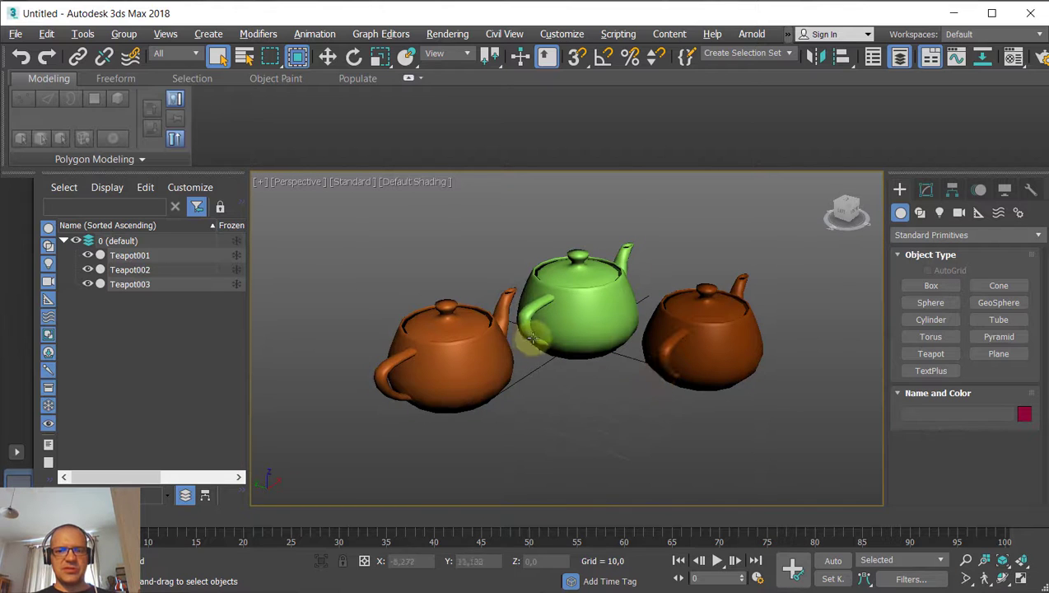
pyautogui.keyDown('alt'); pyautogui.moveTo(562, 351); pyautogui.dragTo(562, 389, button='middle'); pyautogui.keyUp('alt')
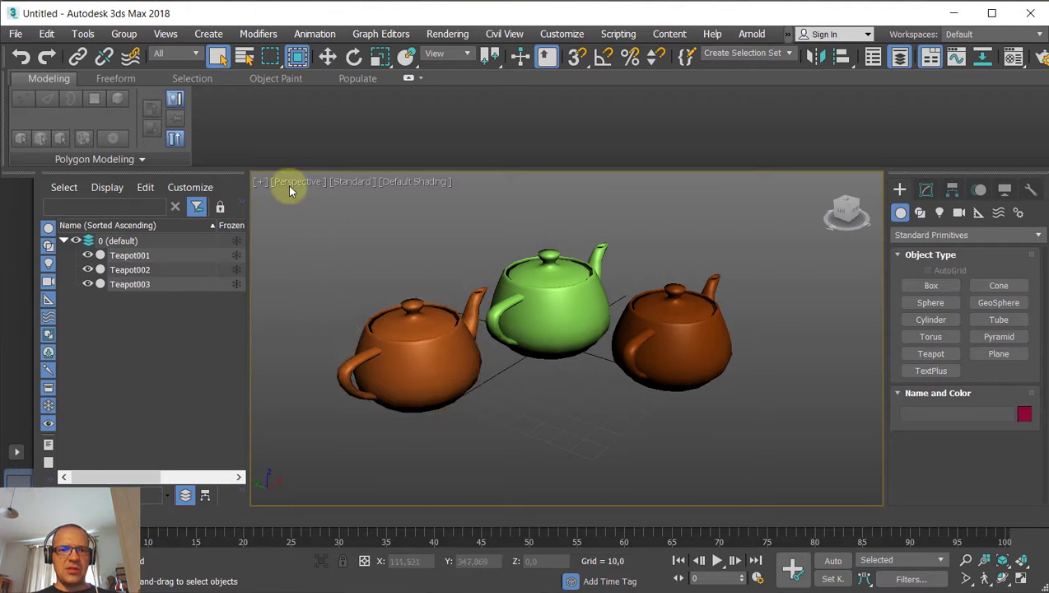
# Switch the maximized active viewport to Front, and switch it back to Perspective.
pyautogui.click(261, 182)
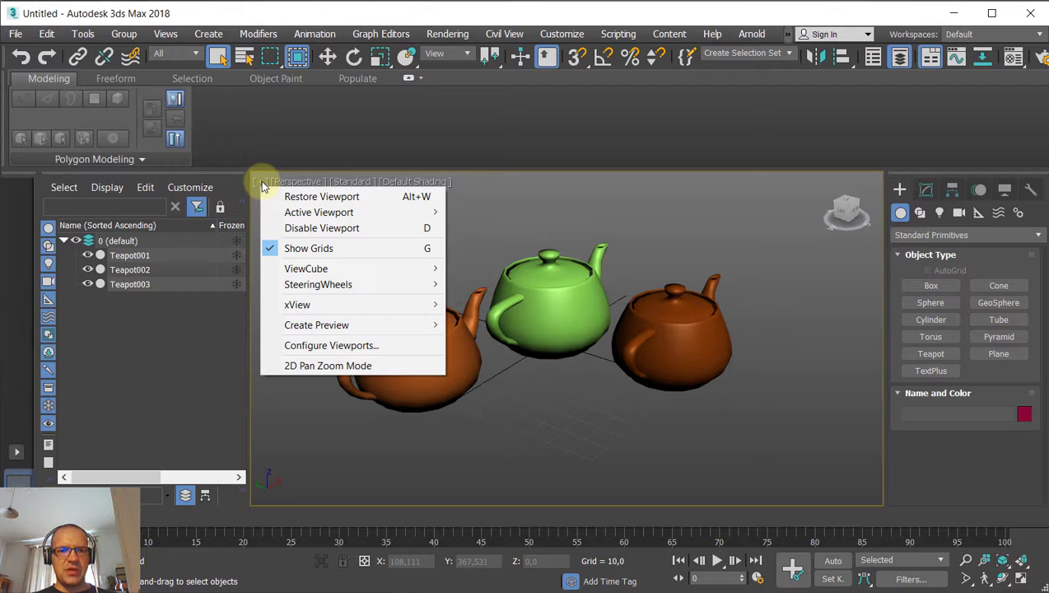
pyautogui.moveTo(299, 216)
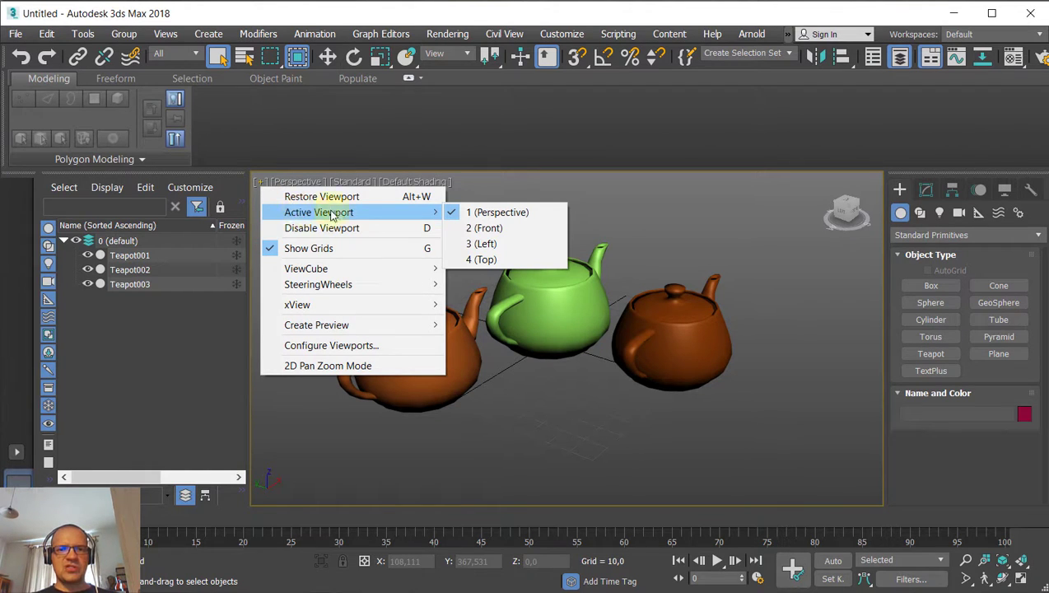
pyautogui.click(486, 230)
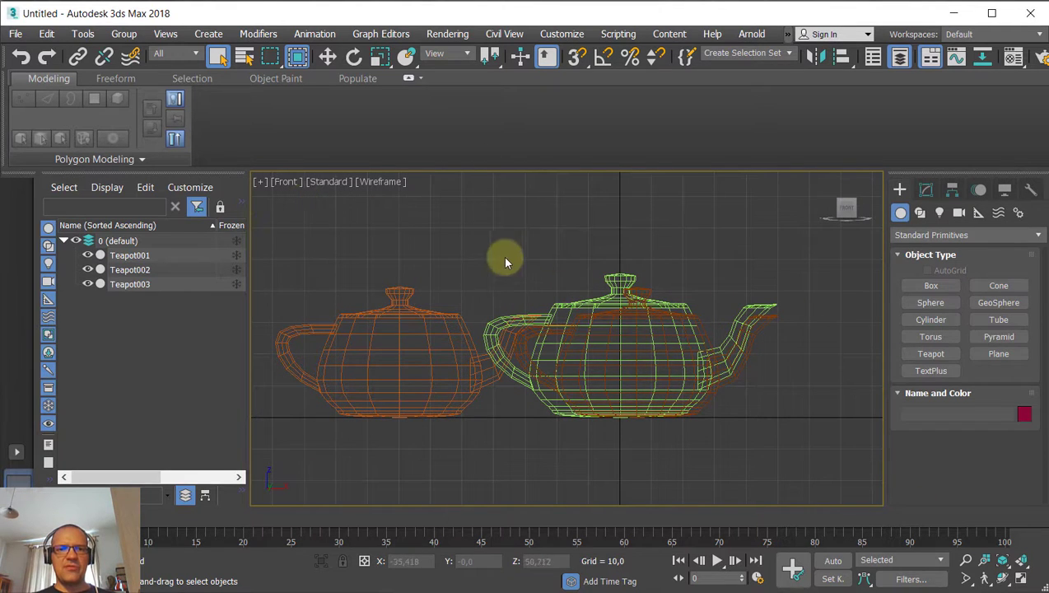
pyautogui.click(259, 182)
pyautogui.moveTo(354, 213)
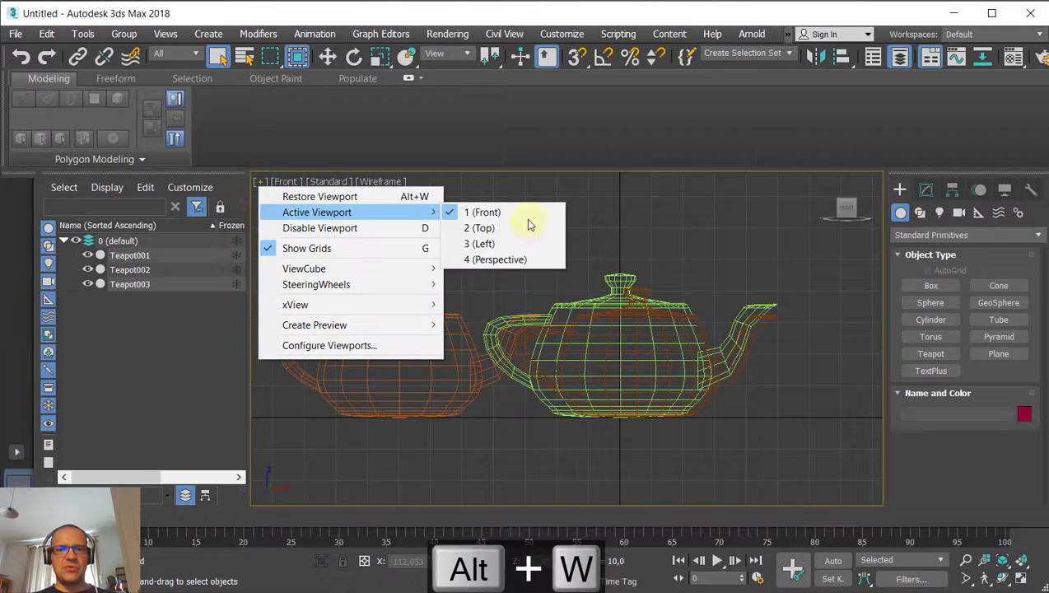
pyautogui.click(494, 257)
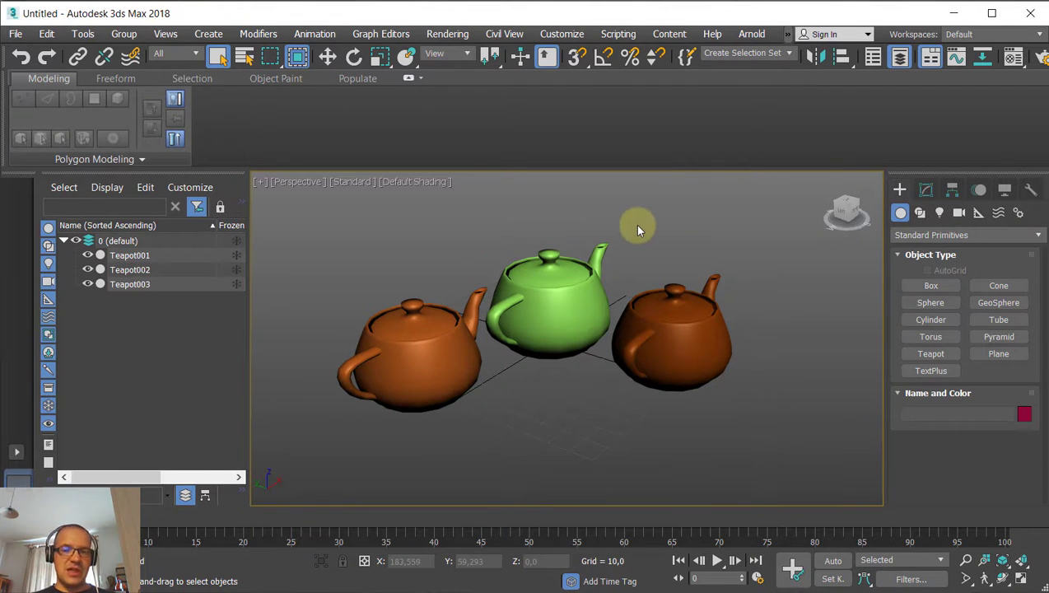
# Switch the maximized Perspective viewport to the Top view.
pyautogui.click(294, 184)
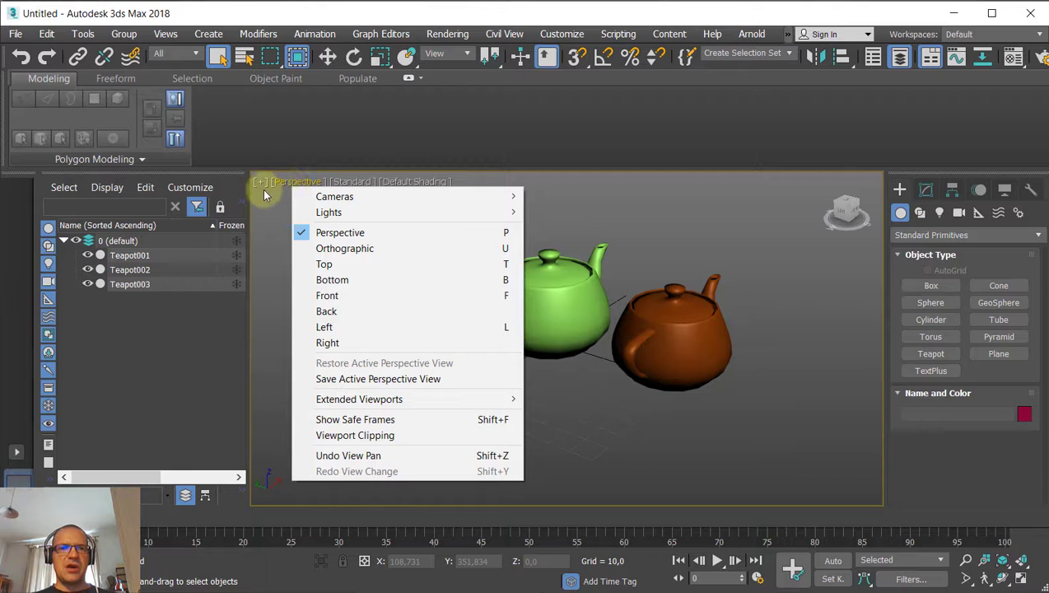
pyautogui.click(295, 185)
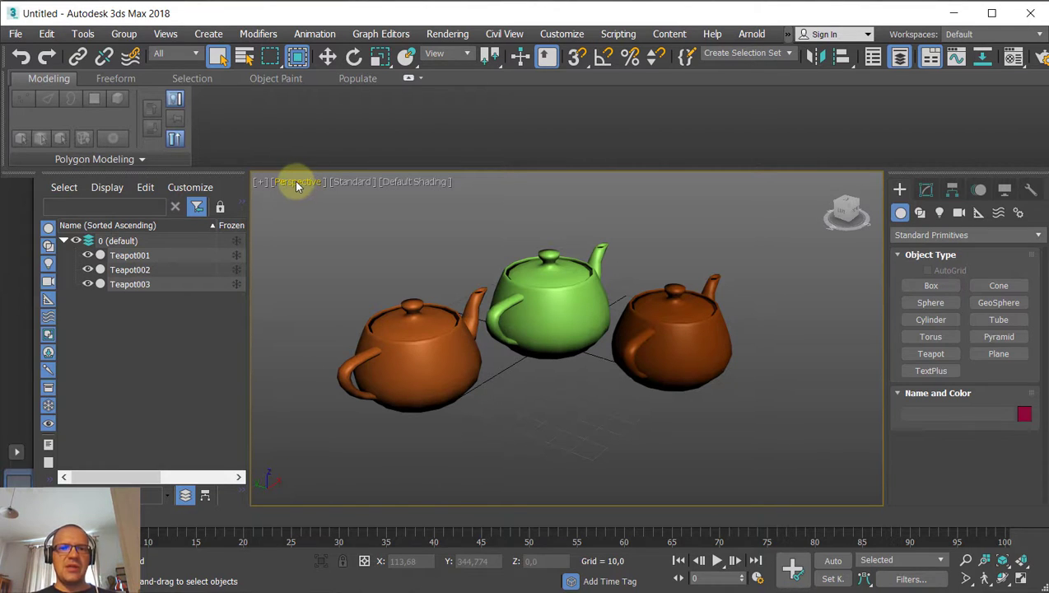
pyautogui.click(297, 184)
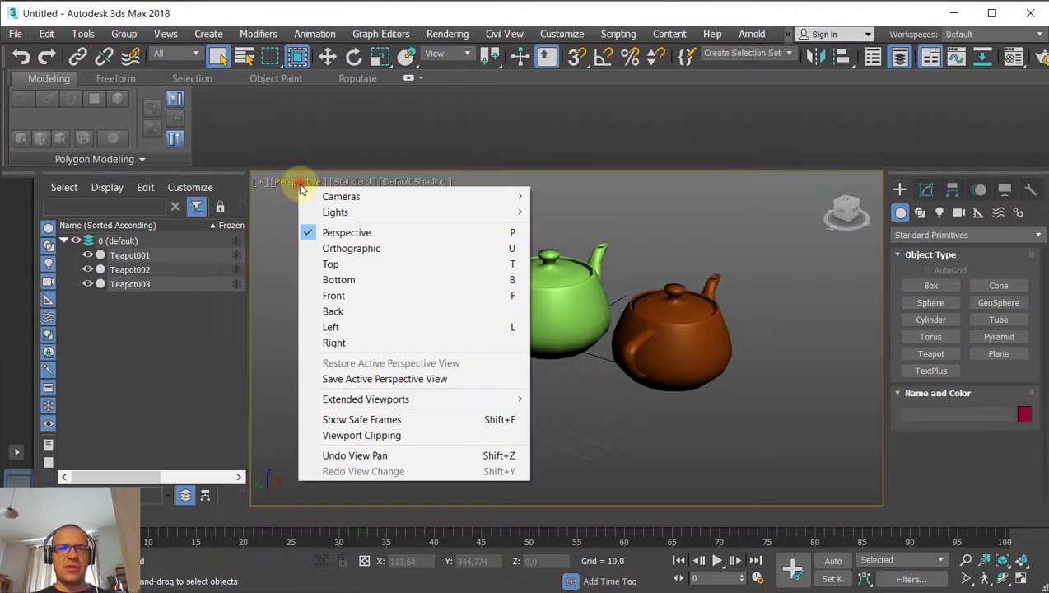
pyautogui.click(346, 270)
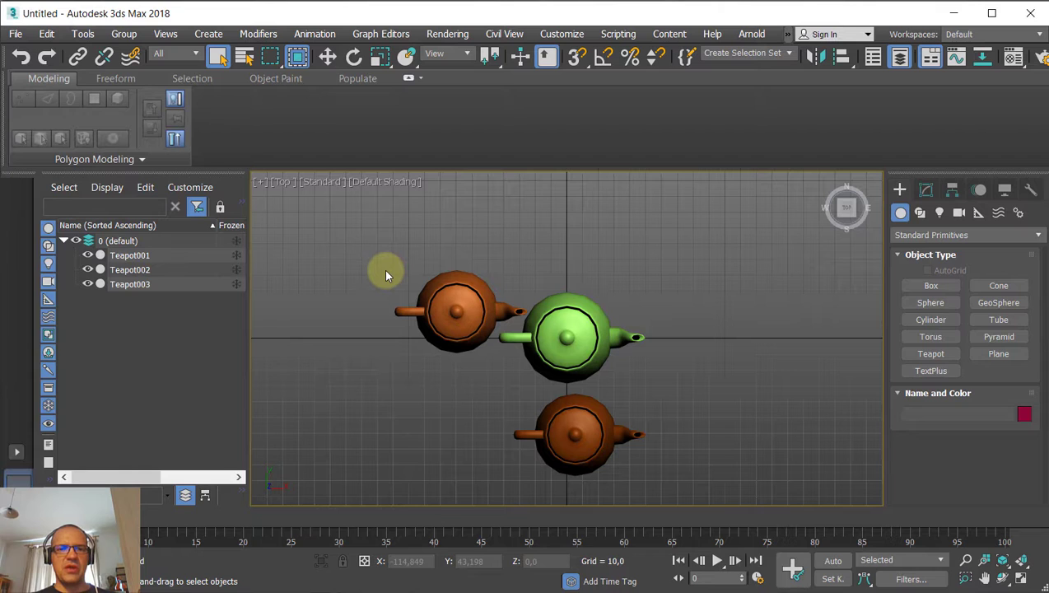
# Make viewport 1 (Top) the active maximized viewport.
pyautogui.click(261, 182)
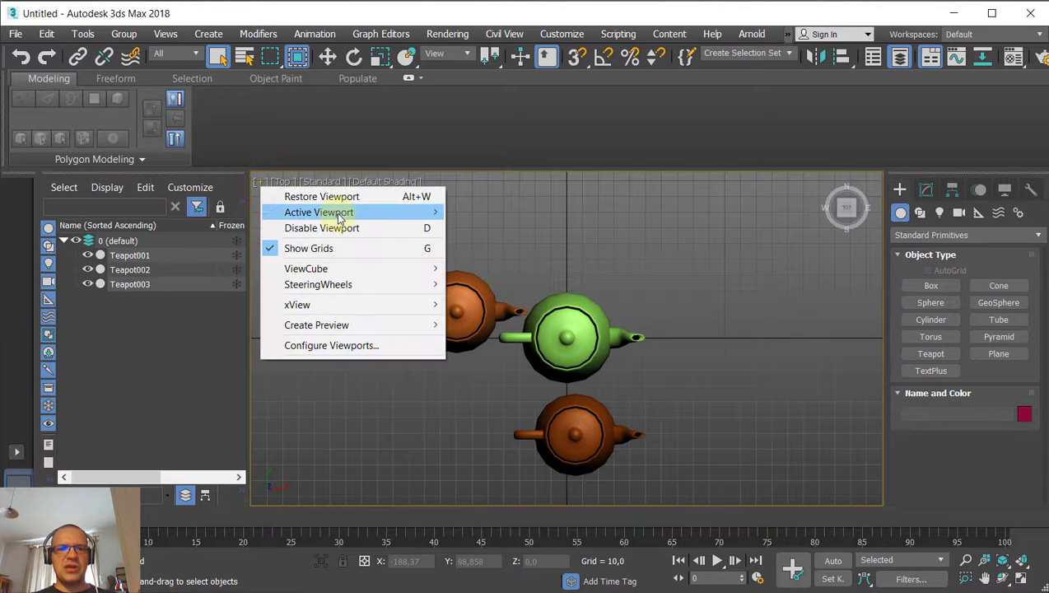
pyautogui.moveTo(433, 212)
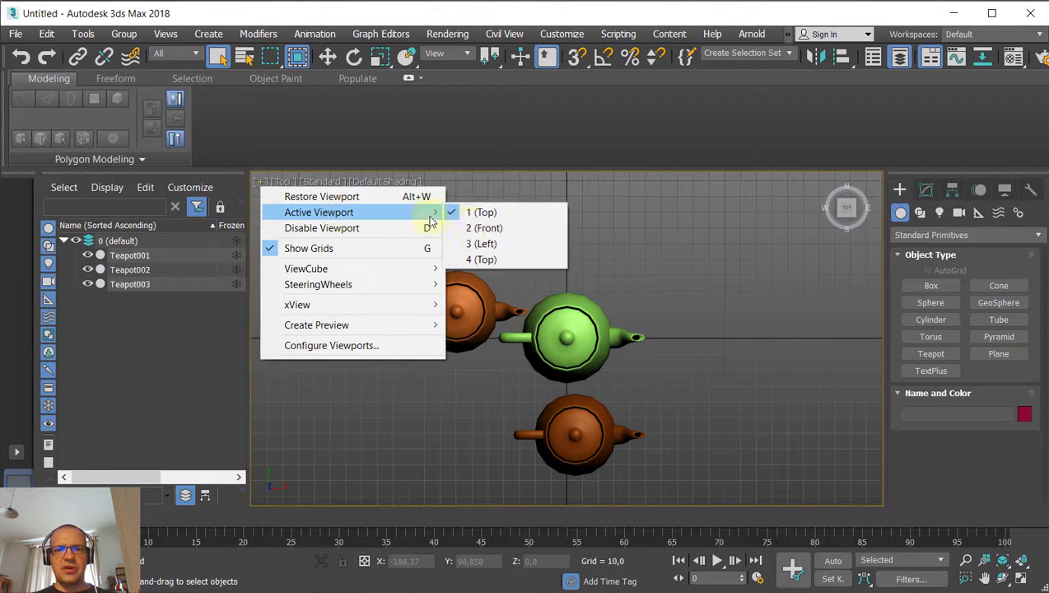
pyautogui.click(502, 213)
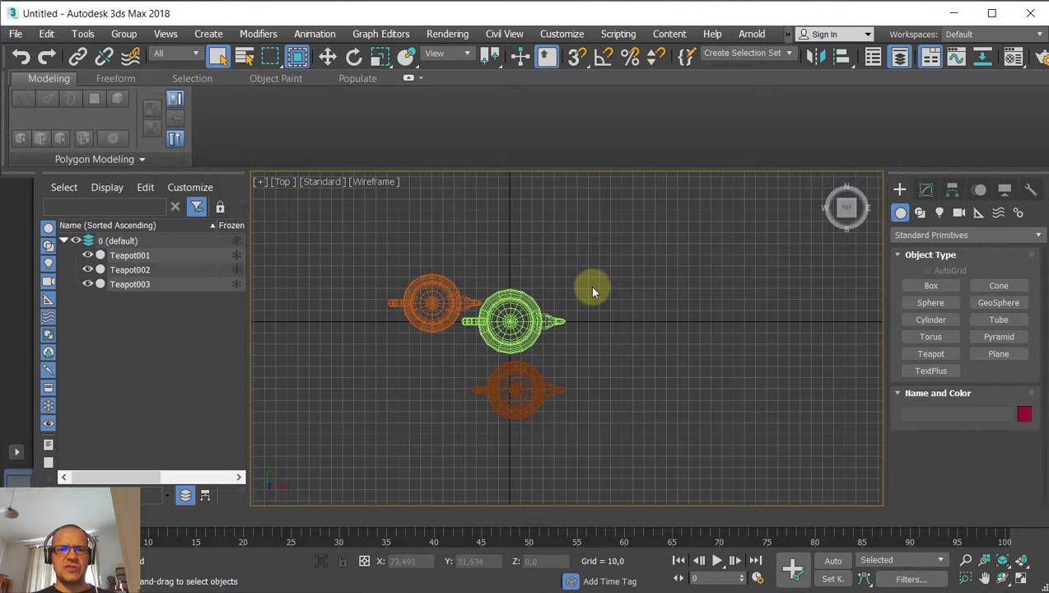
# Switch the wireframe Top viewport to Perspective, and pan and zoom out until all three teapots fit.
pyautogui.click(282, 182)
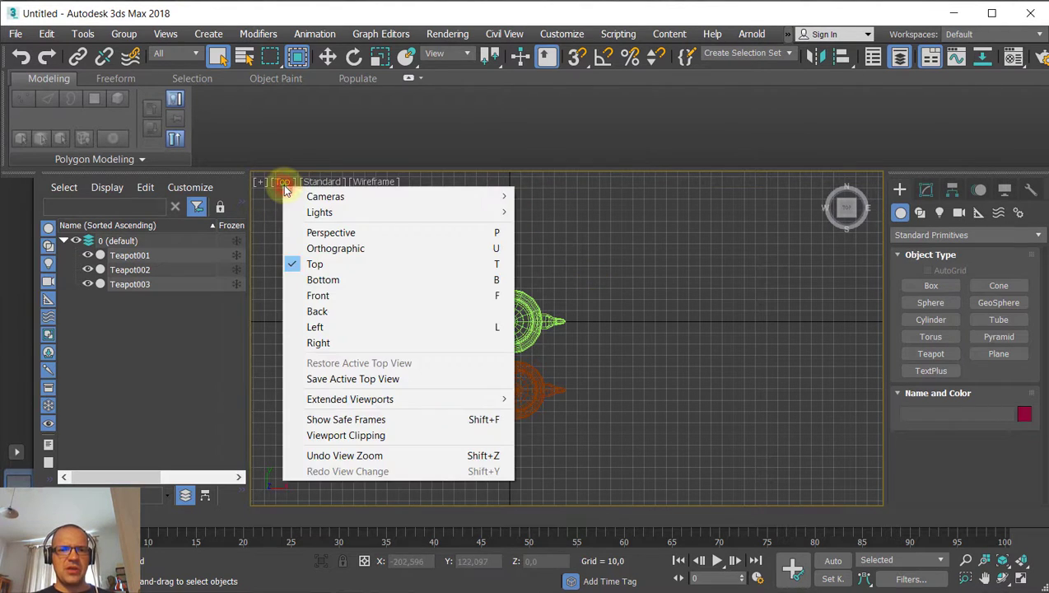
pyautogui.click(330, 232)
pyautogui.moveTo(590, 267)
pyautogui.mouseDown(button='middle')
pyautogui.moveTo(652, 275)
pyautogui.moveTo(662, 244)
pyautogui.moveTo(627, 252)
pyautogui.moveTo(656, 258)
pyautogui.moveTo(584, 280)
pyautogui.mouseUp(button='middle')
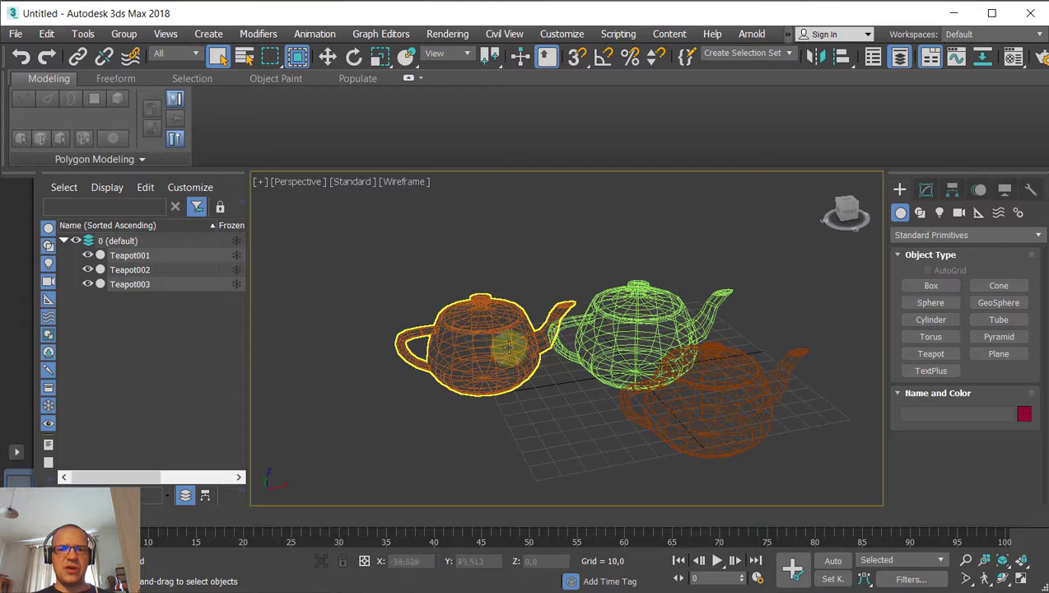
pyautogui.scroll(-5, 494, 263)
pyautogui.rightClick(581, 272)
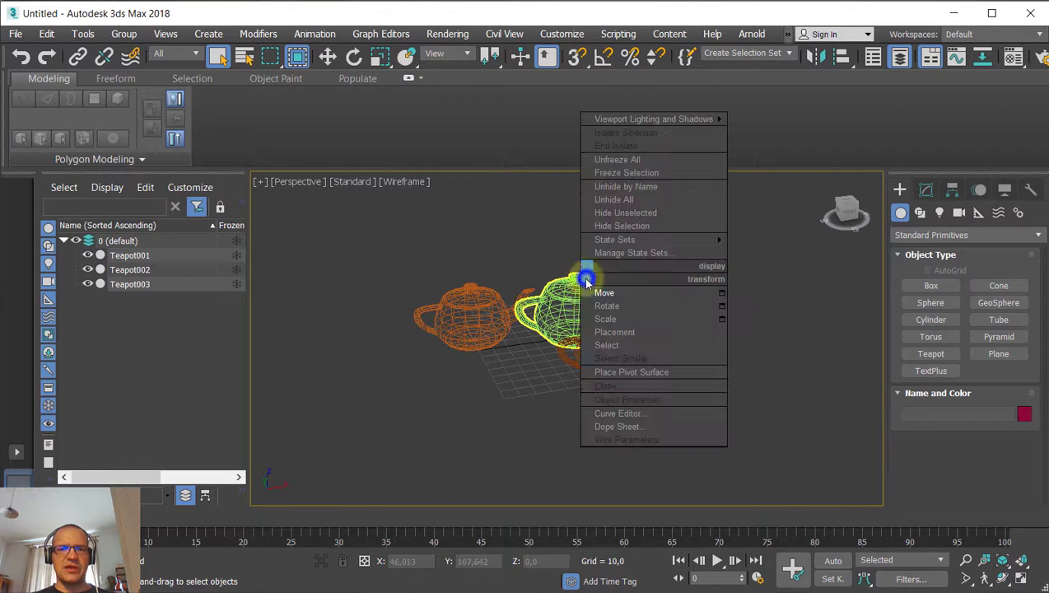
pyautogui.click(503, 256)
pyautogui.moveTo(504, 251); pyautogui.dragTo(447, 252, button='middle')
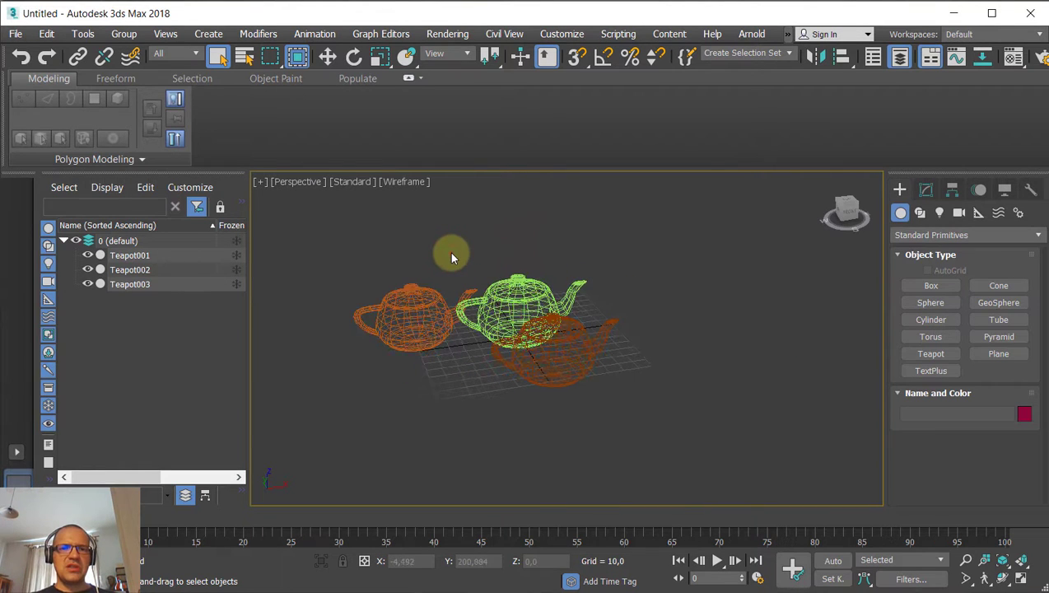
# Change the Perspective viewport's display from wireframe to Default Shading and zoom in on the teapots.
pyautogui.click(406, 183)
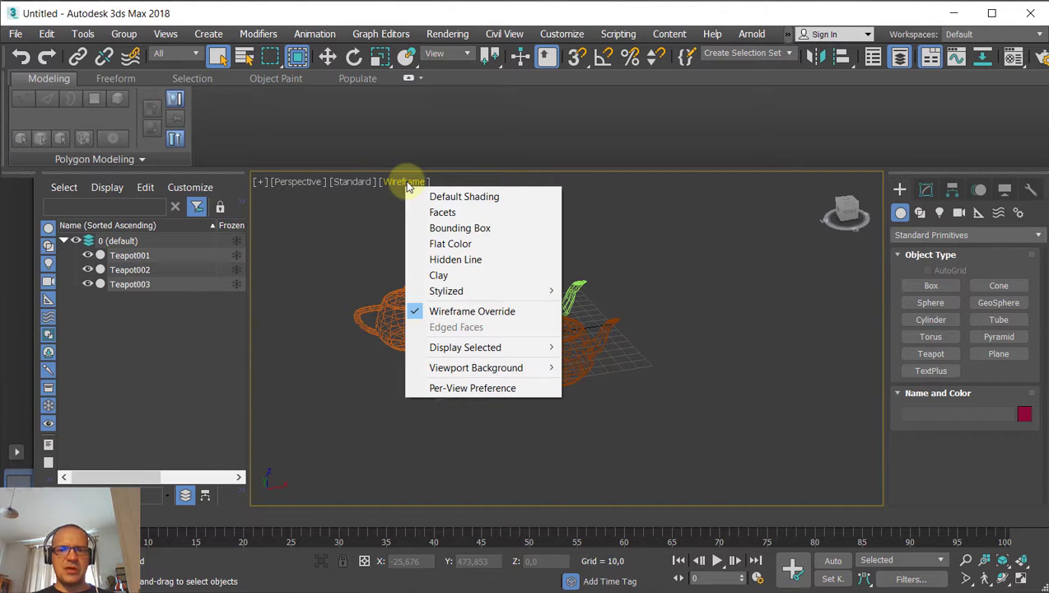
pyautogui.click(437, 196)
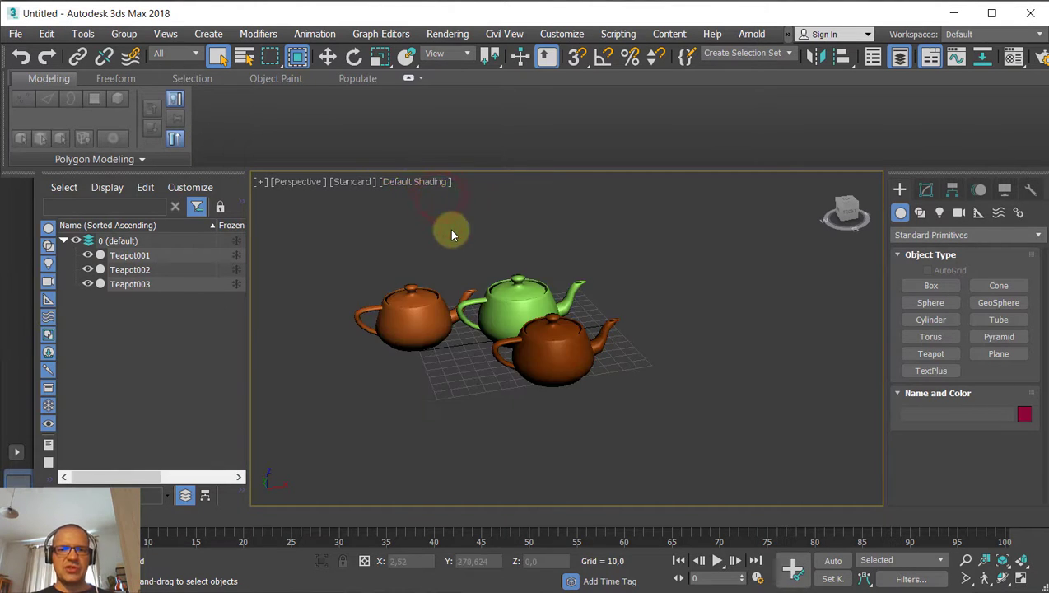
pyautogui.moveTo(449, 227)
pyautogui.mouseDown(button='middle')
pyautogui.moveTo(499, 219)
pyautogui.moveTo(444, 209)
pyautogui.moveTo(415, 217)
pyautogui.moveTo(456, 193)
pyautogui.mouseUp(button='middle')
pyautogui.scroll(4, 474, 224)
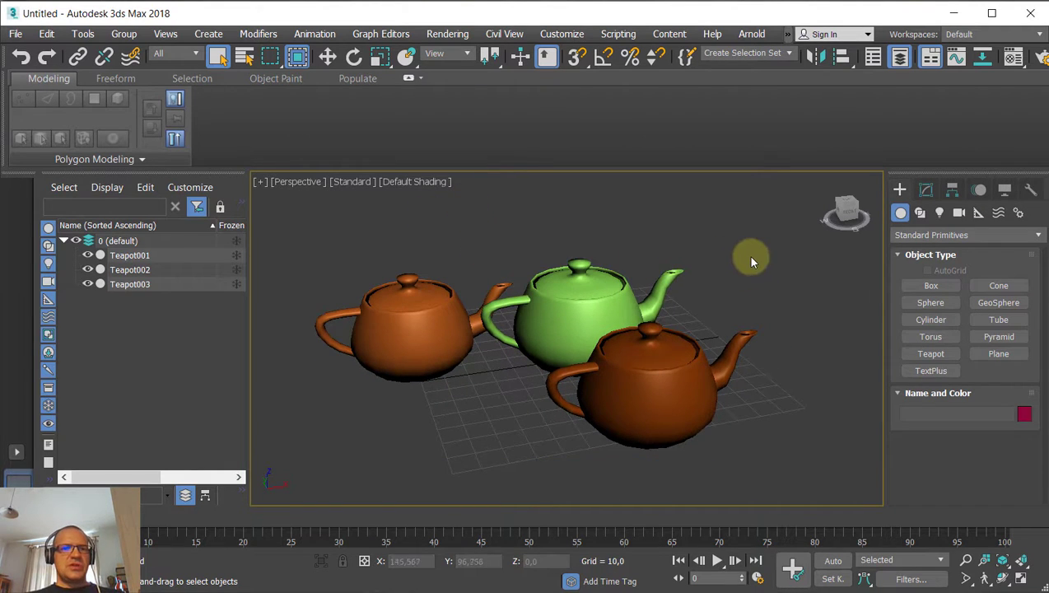
pyautogui.click(260, 181)
pyautogui.moveTo(301, 213)
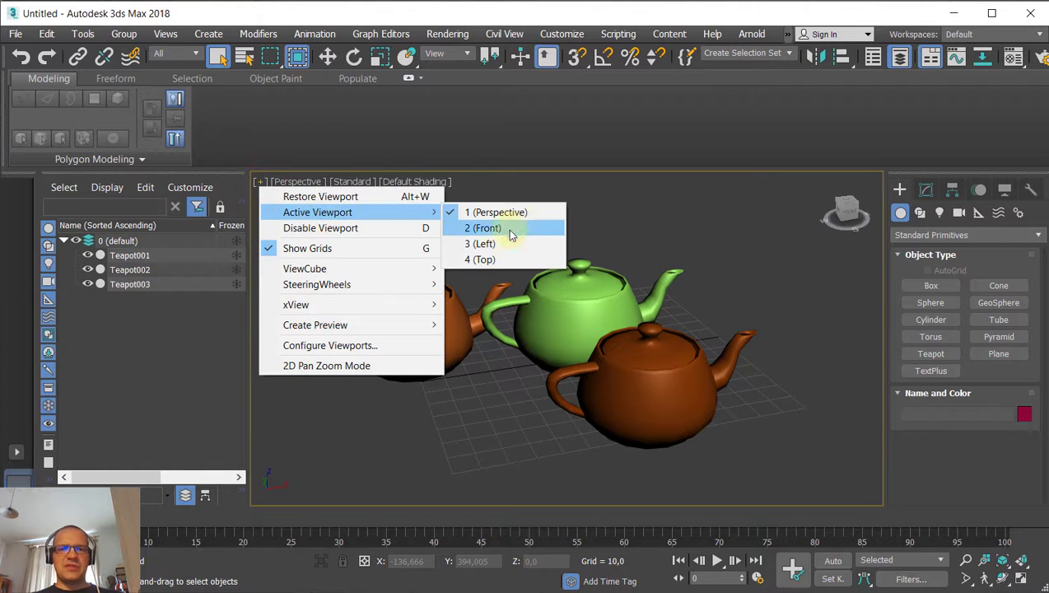
pyautogui.click(297, 182)
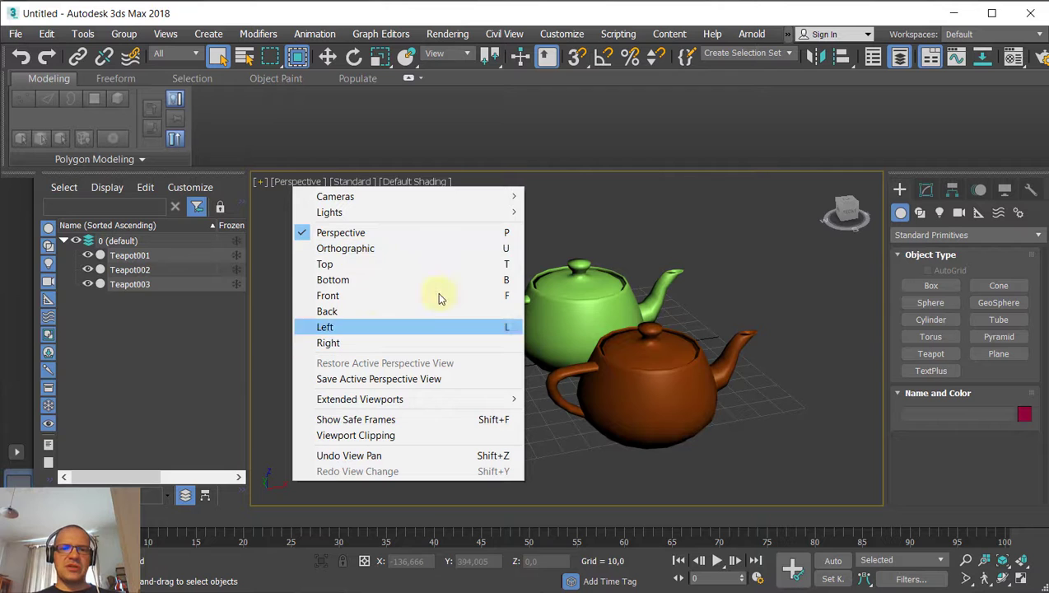
pyautogui.click(755, 282)
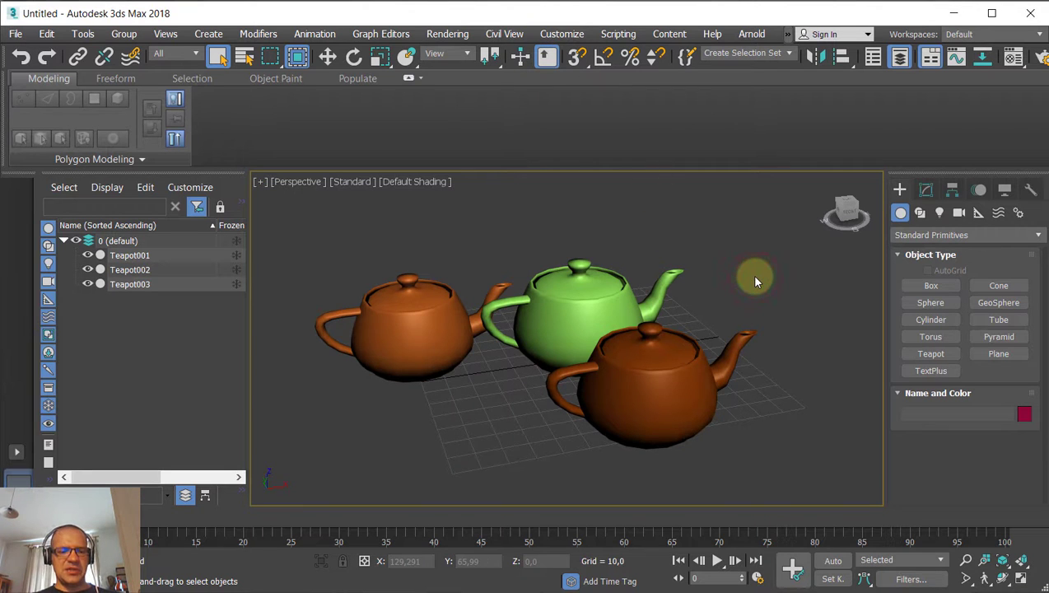
# Cycle the maximized viewport through the Top, Left and Front views and return it to Perspective.
pyautogui.press('t')
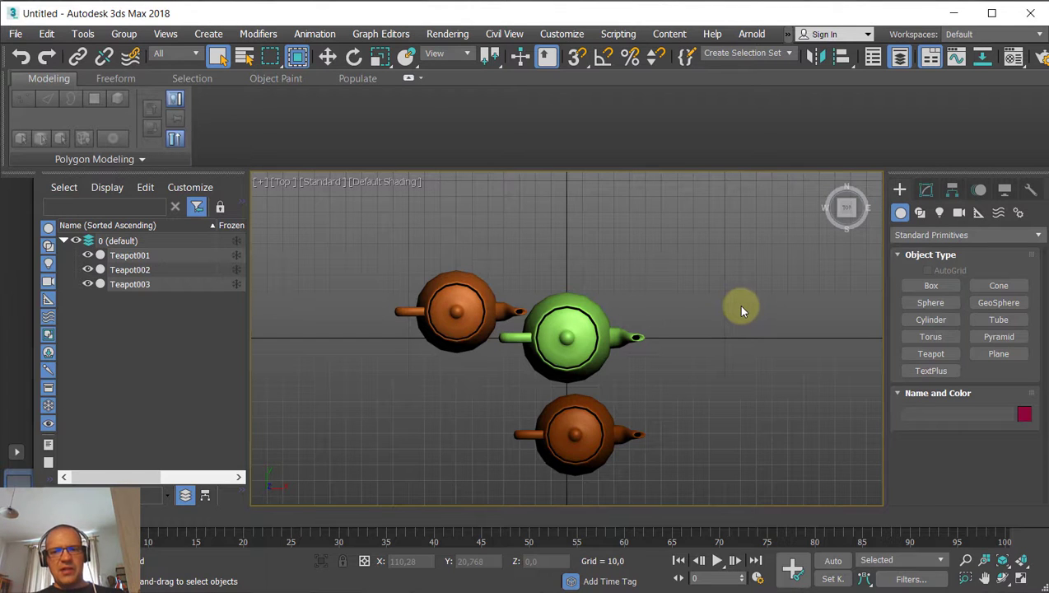
pyautogui.press('l')
pyautogui.press('f')
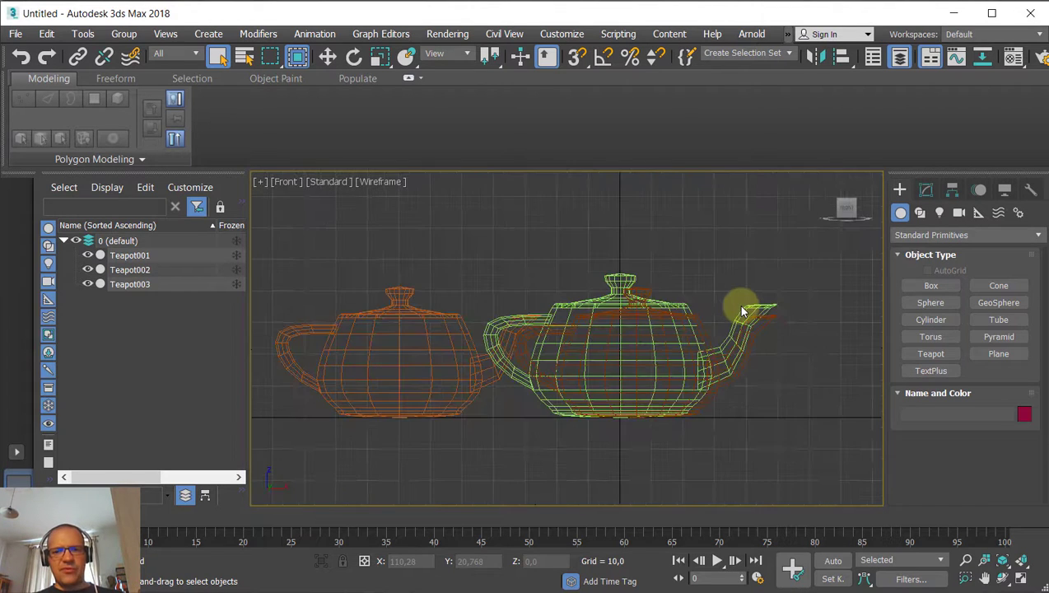
pyautogui.press('p')
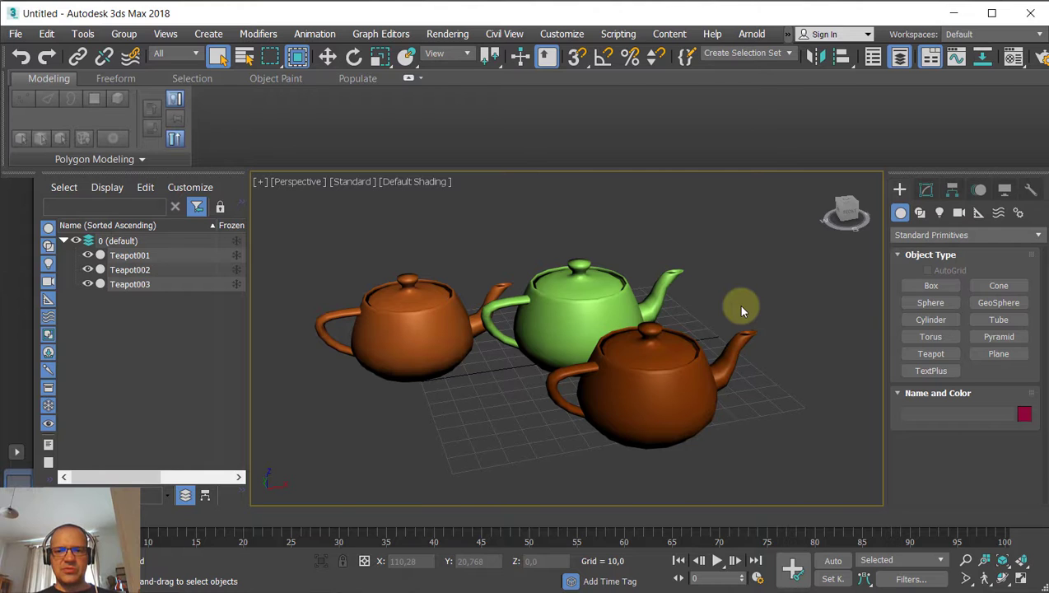
# Restore the four-viewport layout, switch the Perspective viewport to Top, and pan the Left viewport slightly.
pyautogui.hotkey('alt', 'w')
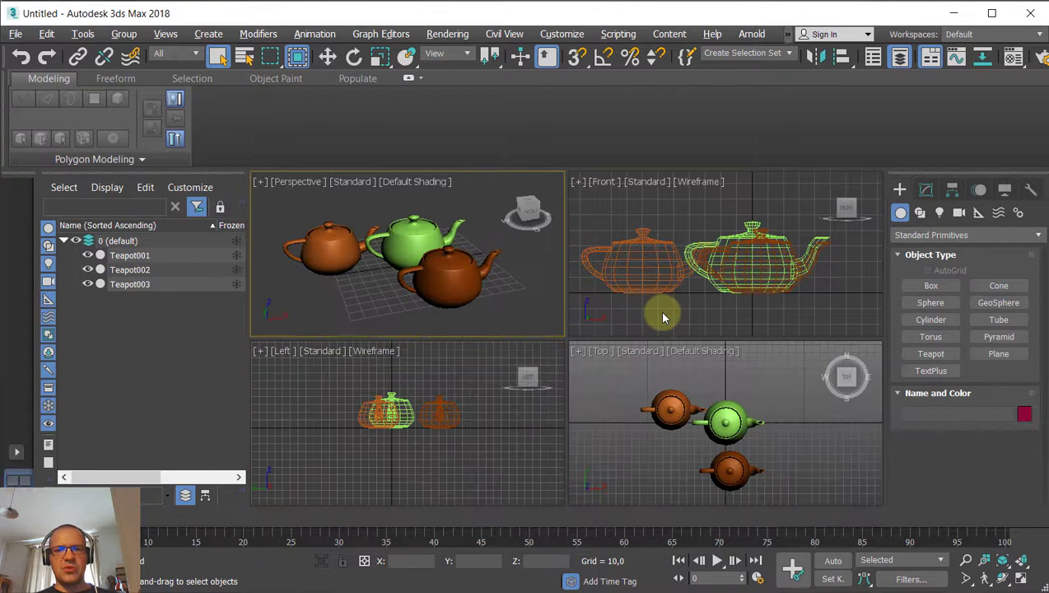
pyautogui.click(646, 388)
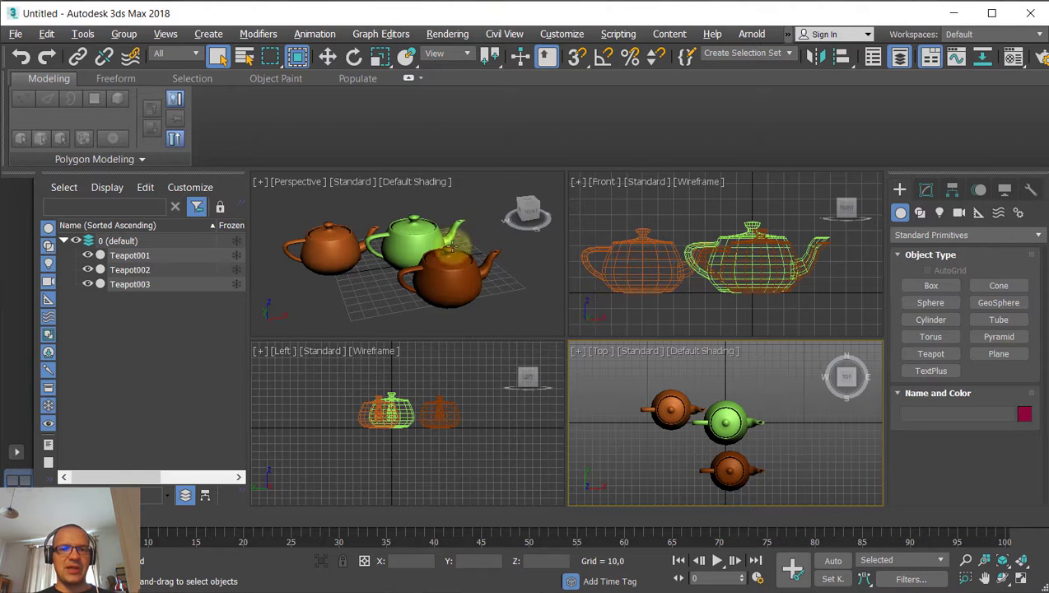
pyautogui.click(343, 200)
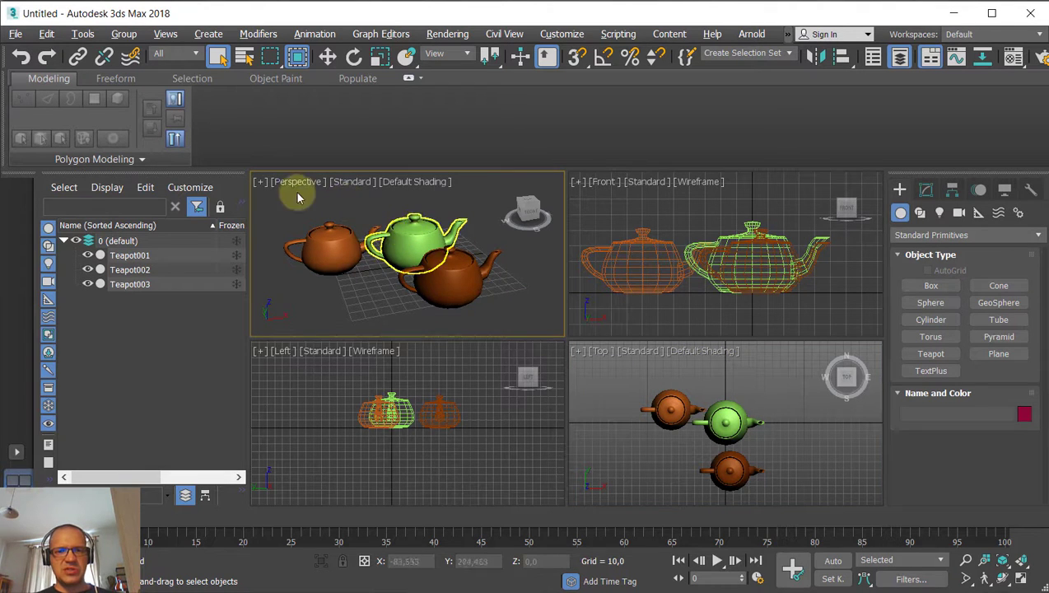
pyautogui.press('t')
pyautogui.click(629, 212)
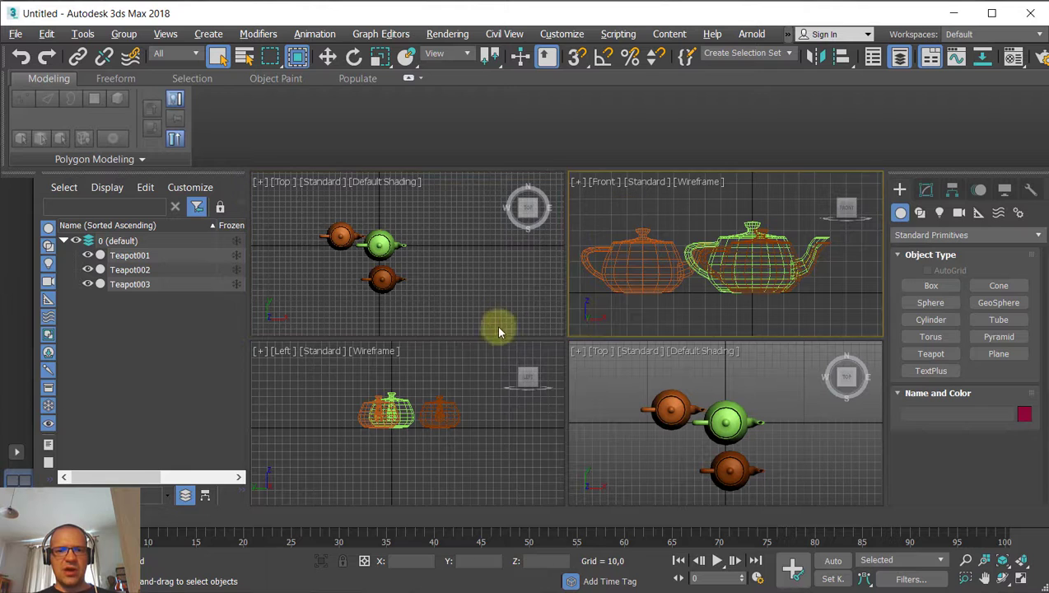
pyautogui.moveTo(438, 360); pyautogui.dragTo(408, 367, button='middle')
# Switch the shaded Top viewport beside the Left one to Perspective, orbit it to an angled view, and maximize it.
pyautogui.click(655, 372)
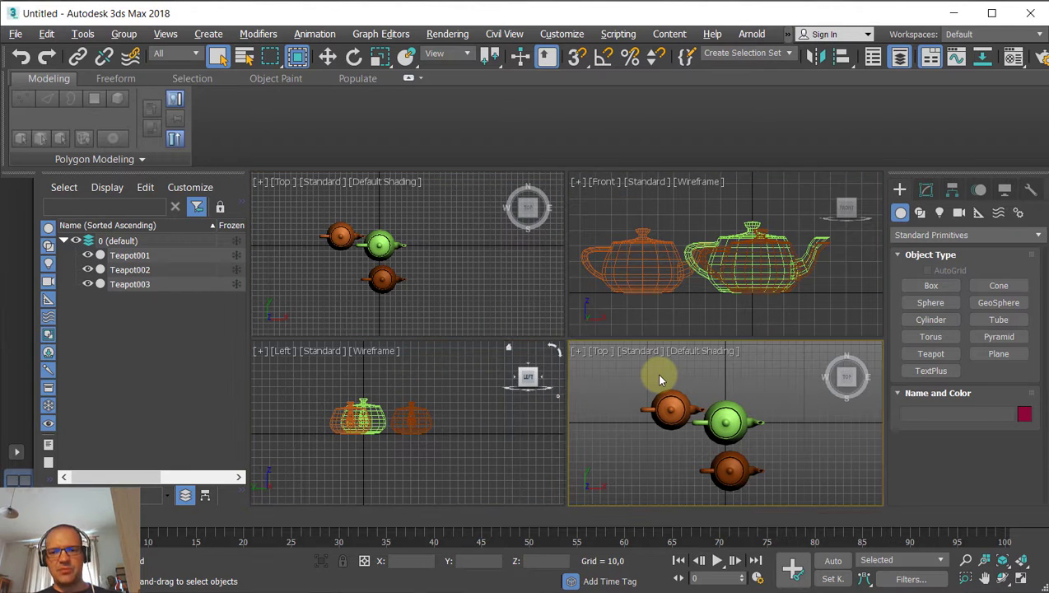
pyautogui.press('p')
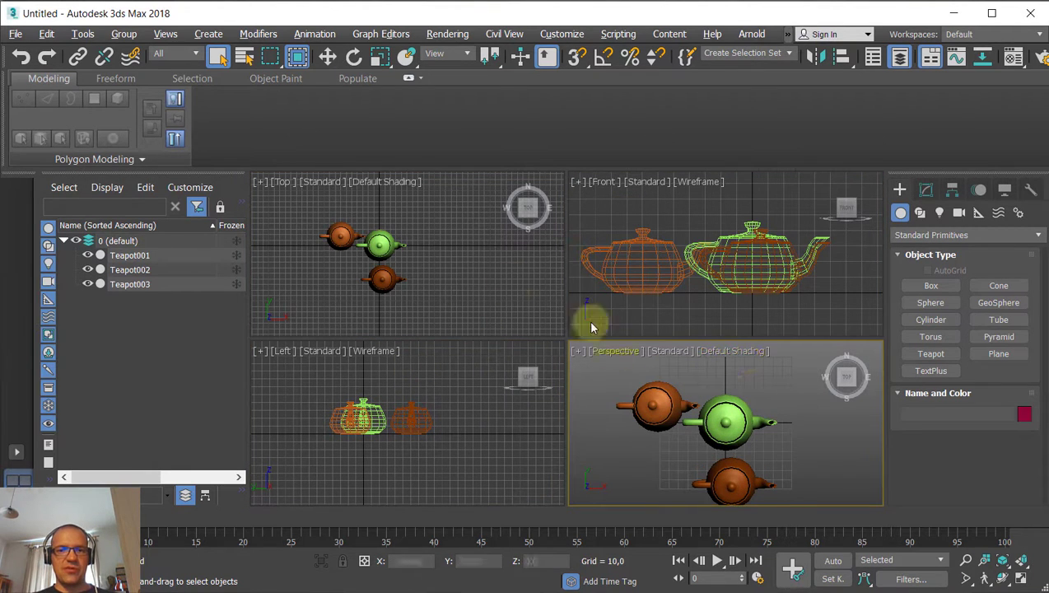
pyautogui.moveTo(729, 415)
pyautogui.keyDown('alt'); pyautogui.mouseDown(button='middle')
pyautogui.moveTo(719, 388)
pyautogui.moveTo(739, 402)
pyautogui.mouseUp(button='middle'); pyautogui.keyUp('alt')
pyautogui.hotkey('alt', 'w')
# Switch the maximized viewport to Front and back to Perspective, then orbit and zoom closer to the teapots.
pyautogui.press('f')
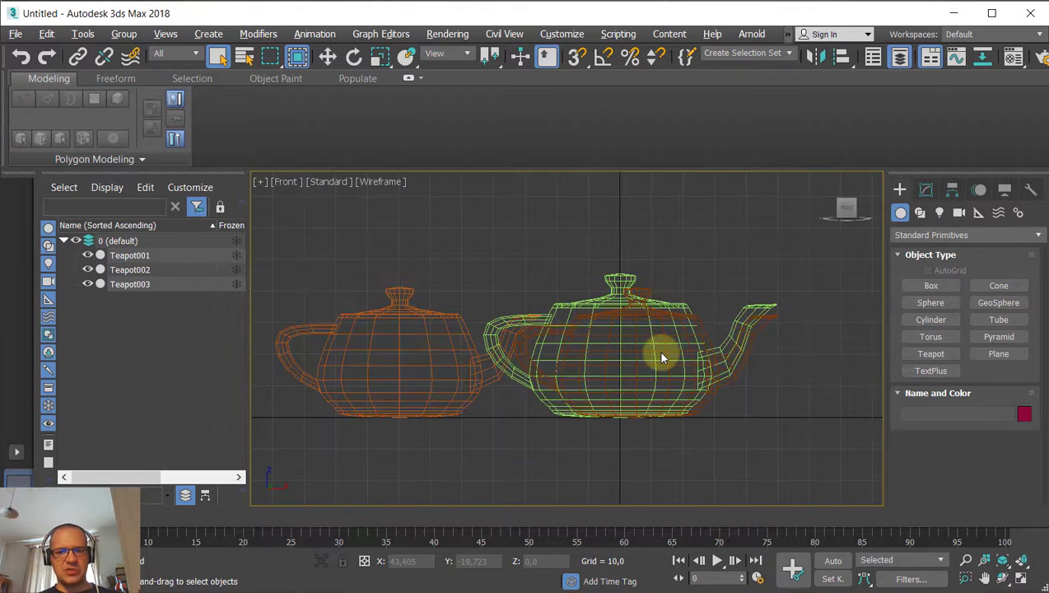
pyautogui.press('p')
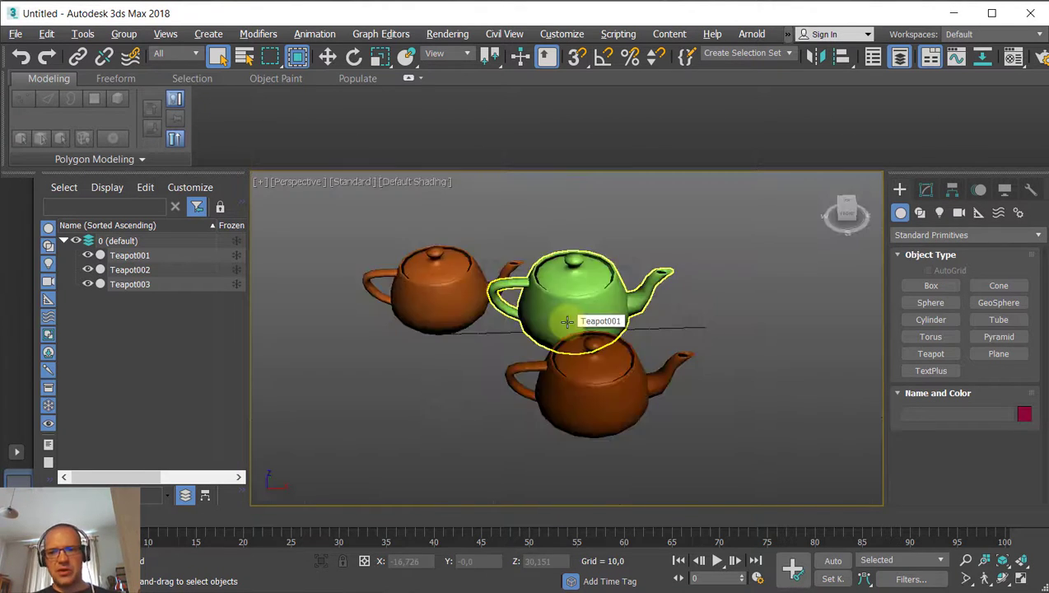
pyautogui.keyDown('alt'); pyautogui.moveTo(689, 341); pyautogui.dragTo(696, 316, button='middle'); pyautogui.keyUp('alt')
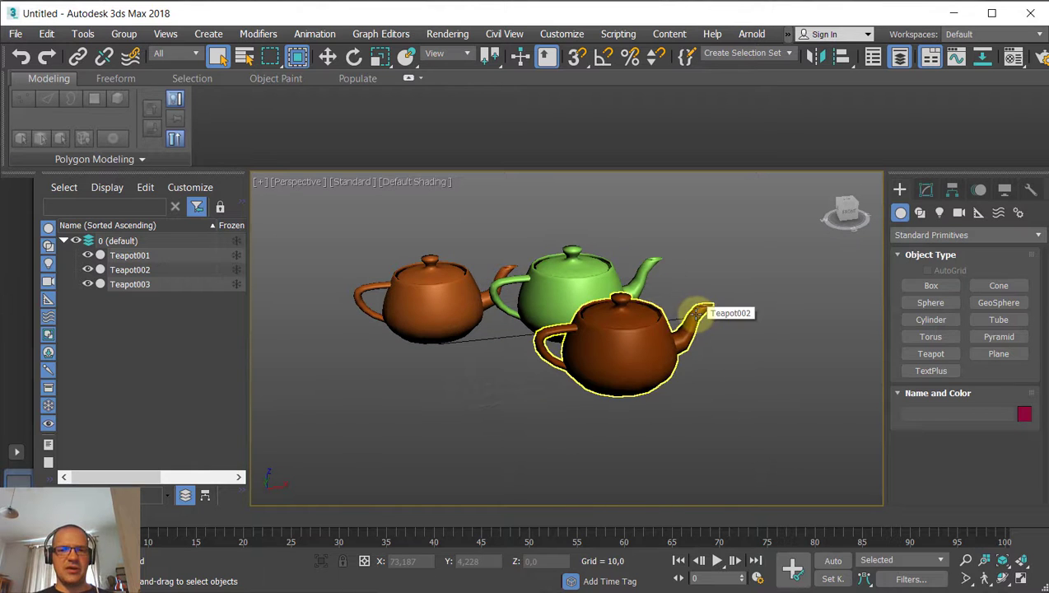
pyautogui.moveTo(615, 292); pyautogui.dragTo(610, 319, button='middle')
pyautogui.scroll(3, 608, 322)
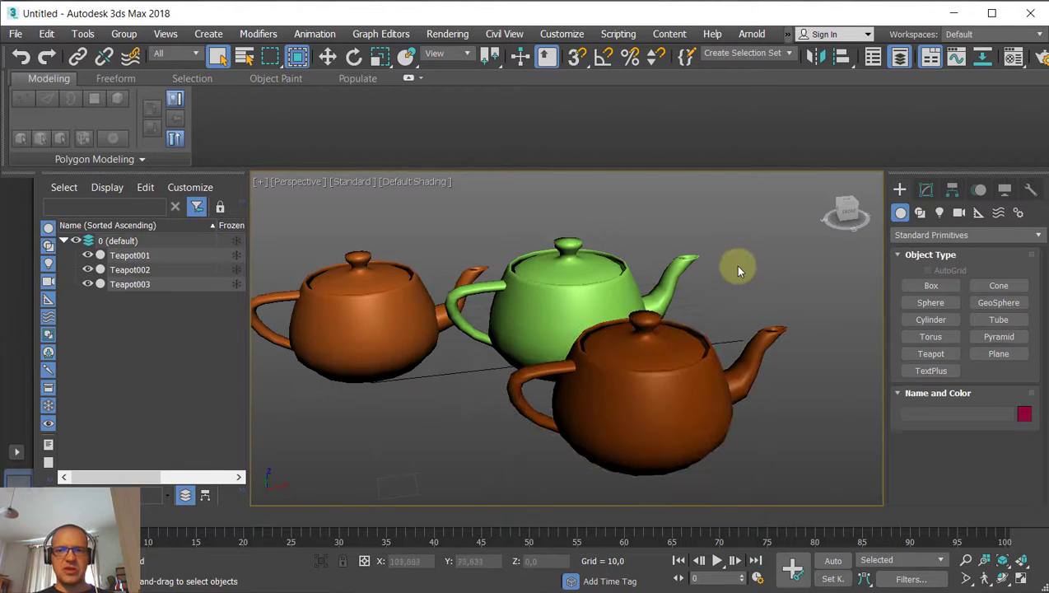
pyautogui.moveTo(754, 254); pyautogui.dragTo(763, 246, button='middle')
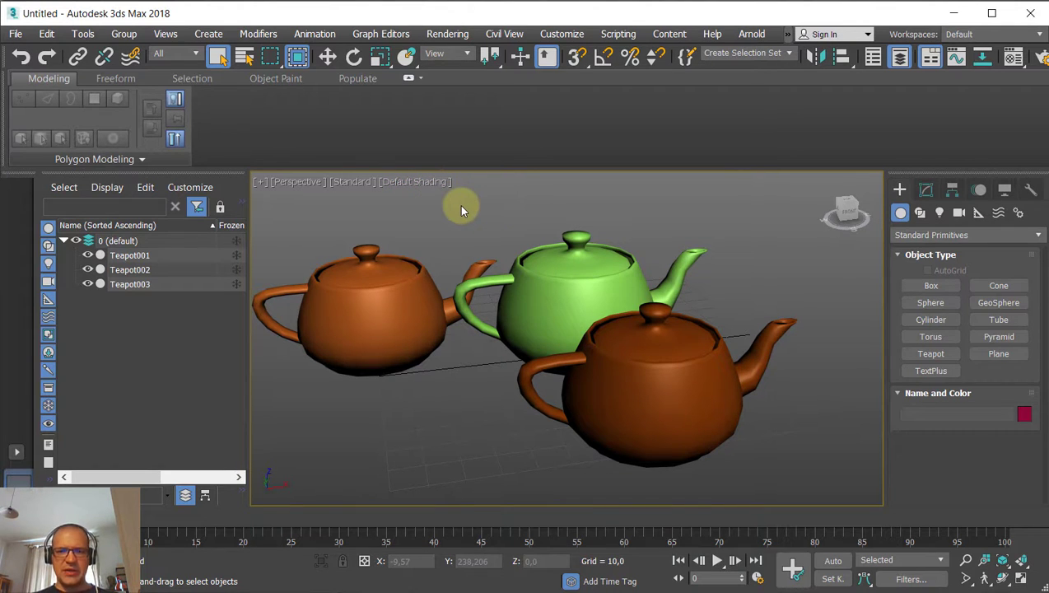
# Orbit around the teapots and zoom in on the green teapot in the Perspective viewport.
pyautogui.keyDown('alt'); pyautogui.moveTo(515, 261); pyautogui.dragTo(526, 328, button='middle'); pyautogui.keyUp('alt')
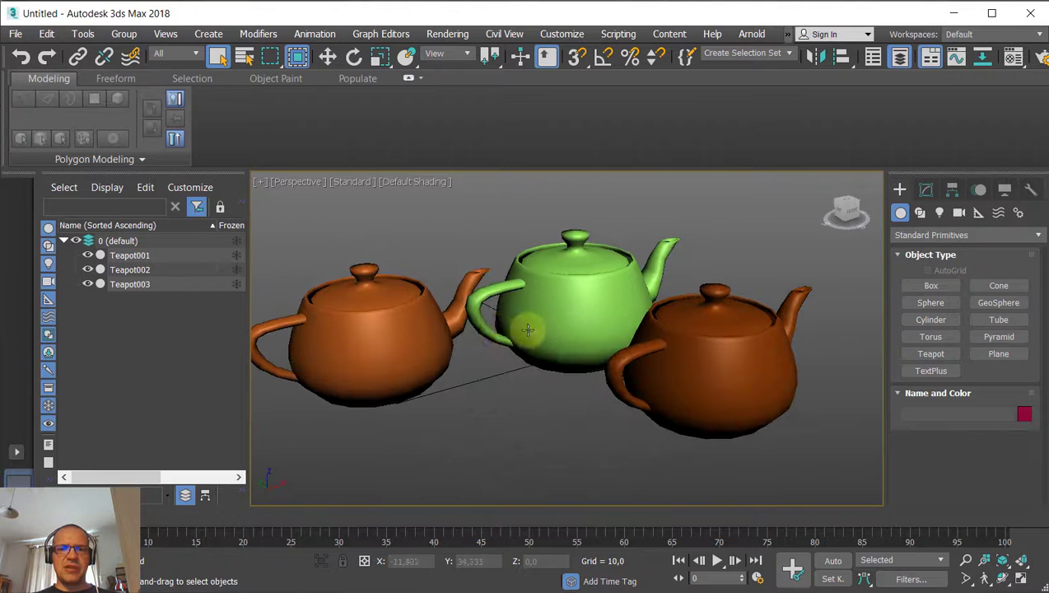
pyautogui.click(583, 330)
pyautogui.click(531, 423)
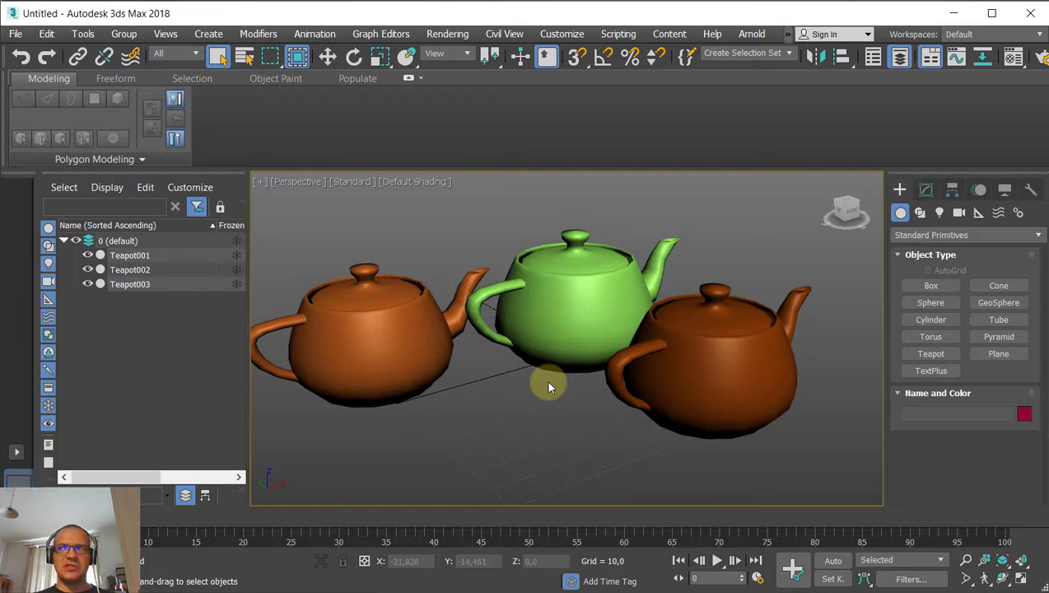
pyautogui.click(627, 283)
pyautogui.scroll(5, 669, 279)
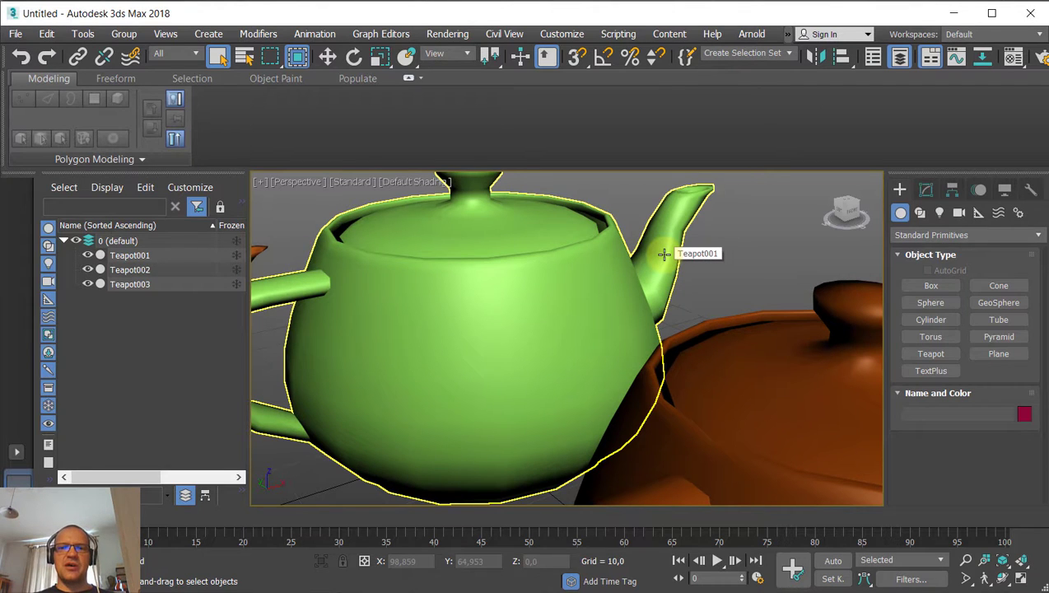
pyautogui.scroll(-3, 666, 250)
pyautogui.scroll(3, 668, 247)
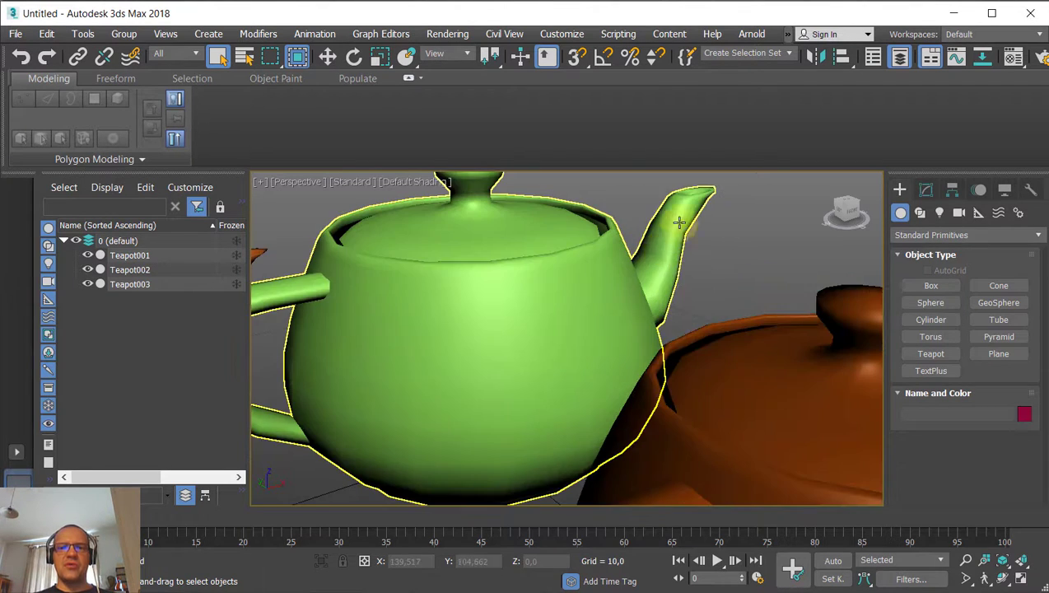
# Examine the green teapot's spout up close and switch the Perspective viewport from default shading to Facets.
pyautogui.scroll(5, 693, 229)
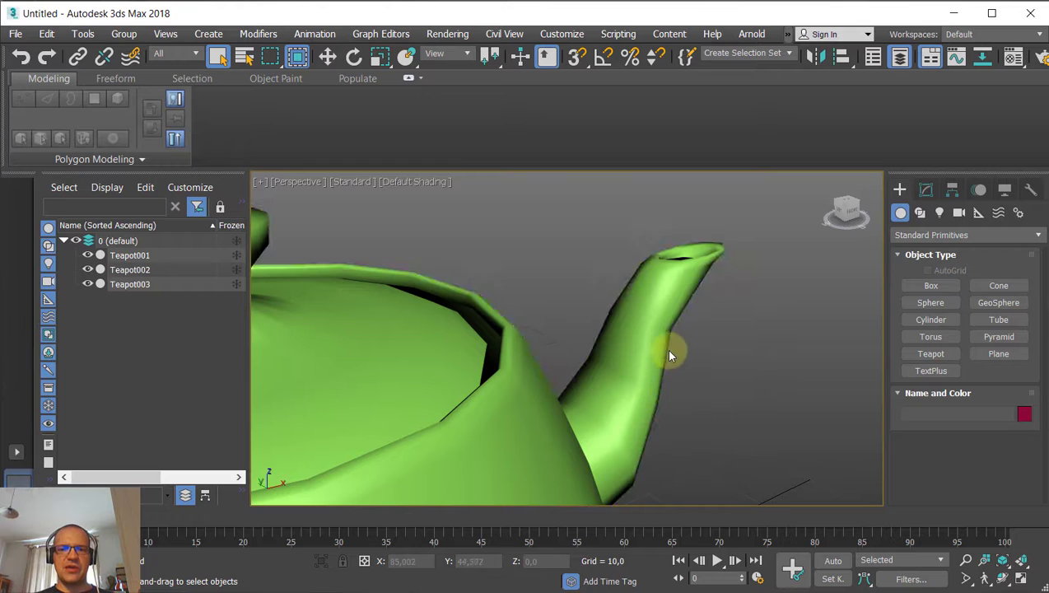
pyautogui.moveTo(720, 361)
pyautogui.keyDown('alt'); pyautogui.mouseDown(button='middle')
pyautogui.moveTo(735, 370)
pyautogui.moveTo(703, 353)
pyautogui.mouseUp(button='middle'); pyautogui.keyUp('alt')
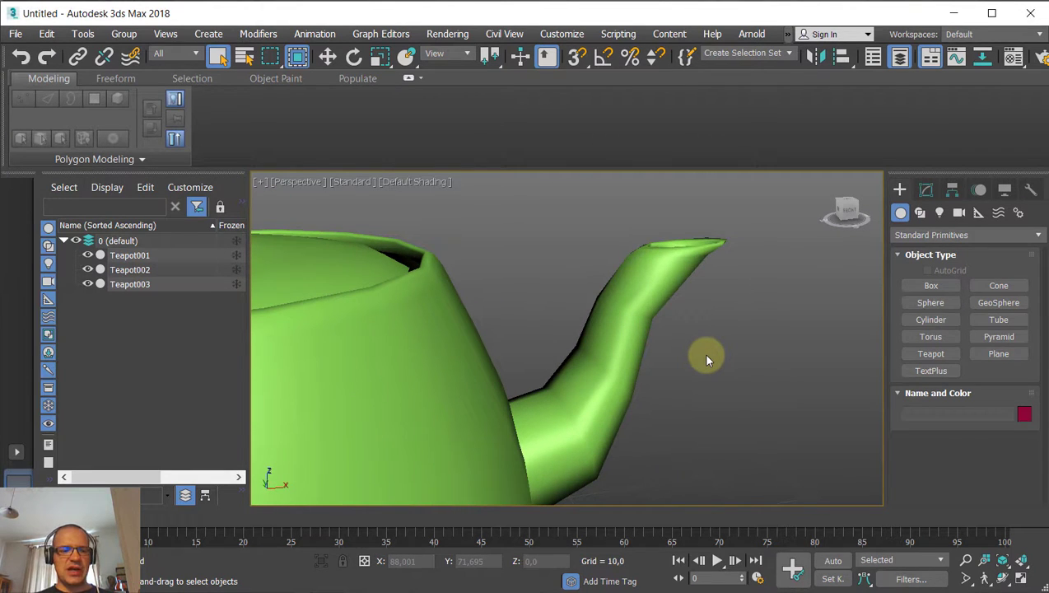
pyautogui.click(401, 183)
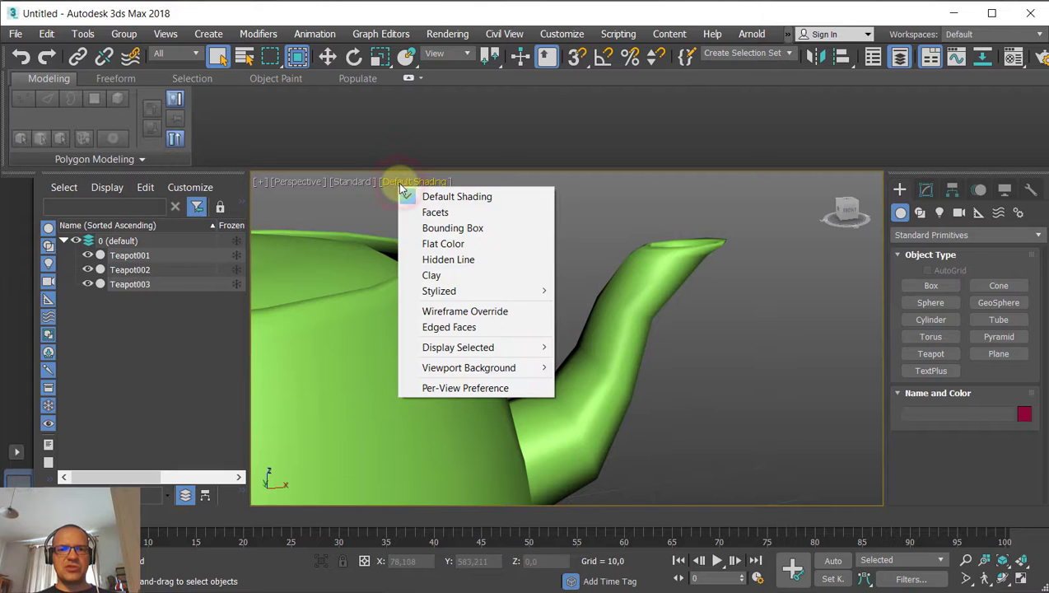
pyautogui.click(434, 212)
pyautogui.moveTo(501, 233)
pyautogui.keyDown('alt'); pyautogui.mouseDown(button='middle')
pyautogui.moveTo(541, 217)
pyautogui.moveTo(522, 268)
pyautogui.mouseUp(button='middle'); pyautogui.keyUp('alt')
pyautogui.scroll(-5, 539, 257)
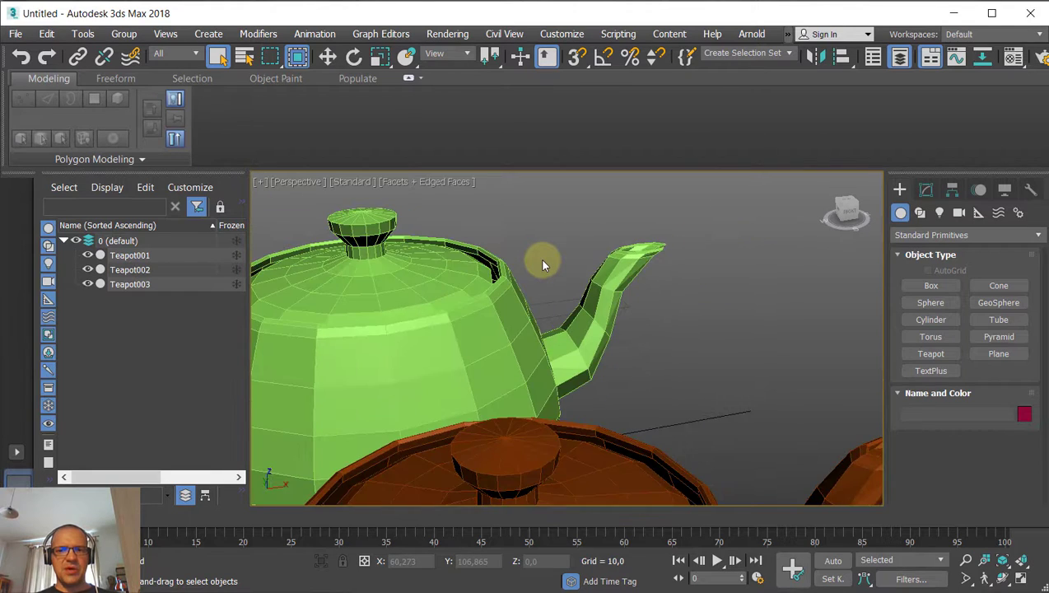
# Toggle Edged Faces on and off repeatedly to compare the faceted teapots with and without edges, leaving plain Facets shading.
pyautogui.press('F4')
pyautogui.scroll(-3, 564, 258)
pyautogui.keyDown('alt'); pyautogui.moveTo(581, 240); pyautogui.dragTo(660, 276, button='middle'); pyautogui.keyUp('alt')
pyautogui.scroll(-3, 659, 269)
pyautogui.scroll(5, 592, 249)
pyautogui.press('F4')
pyautogui.click(658, 280)
pyautogui.press('F4')
pyautogui.press('F4')
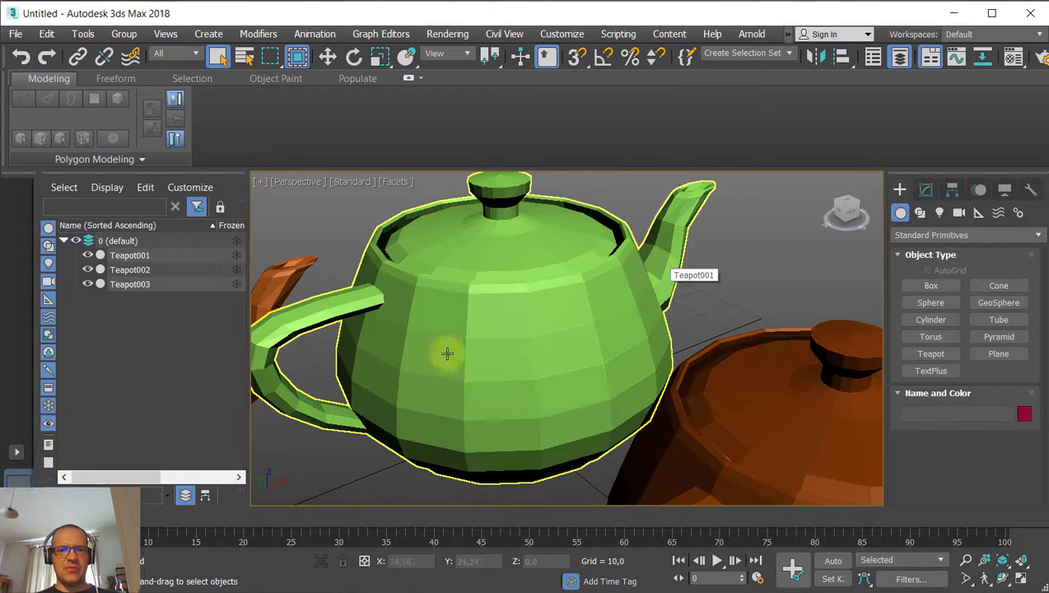
pyautogui.press('F4')
pyautogui.moveTo(560, 318); pyautogui.dragTo(561, 330, button='middle')
pyautogui.press('F4')
pyautogui.press('F4')
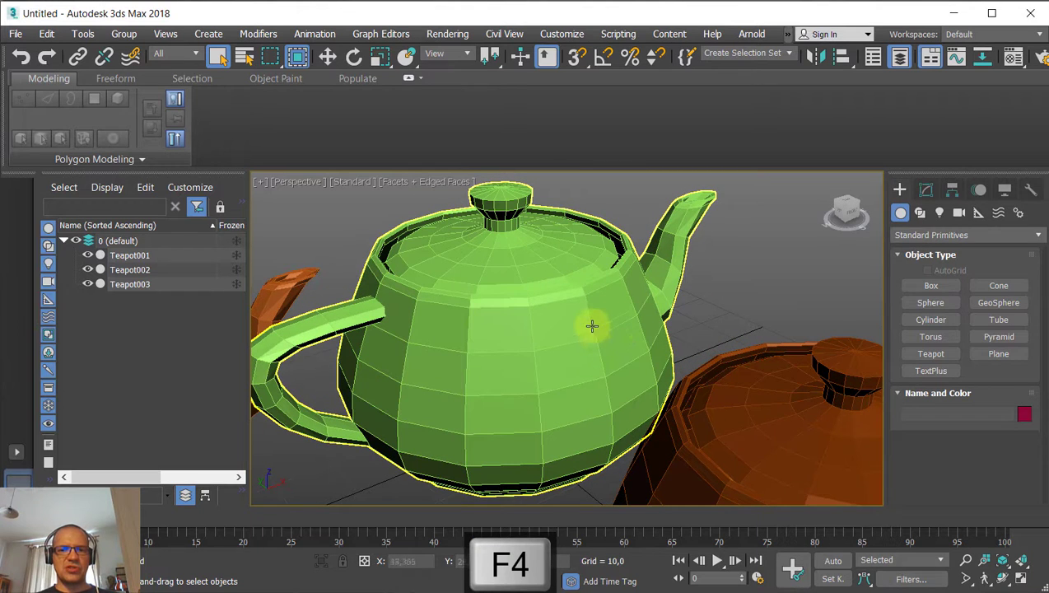
pyautogui.press('F4')
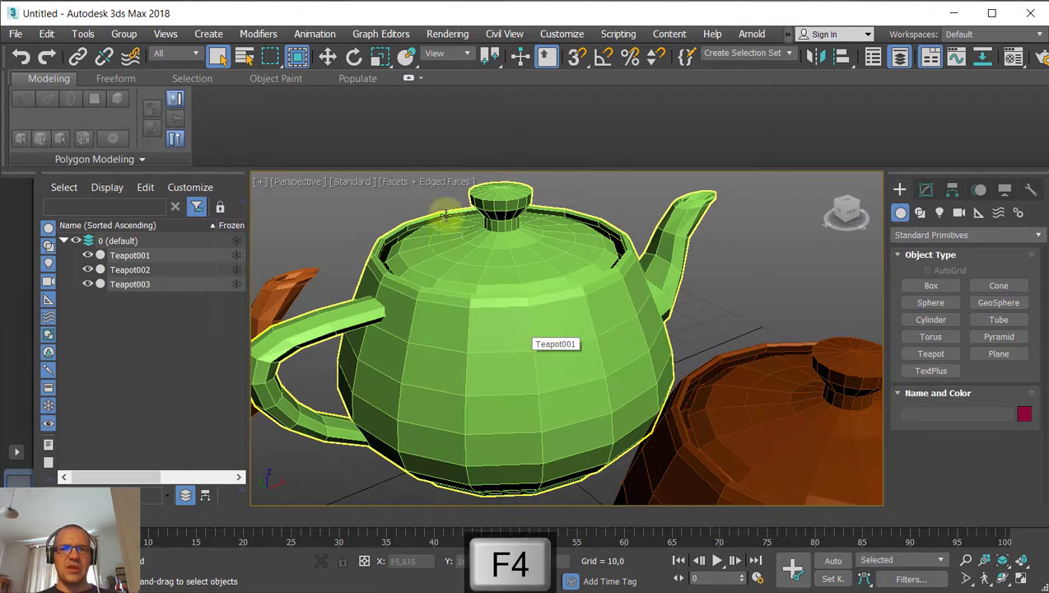
# Set the Perspective viewport back to Default Shading and frame all three teapots.
pyautogui.click(397, 182)
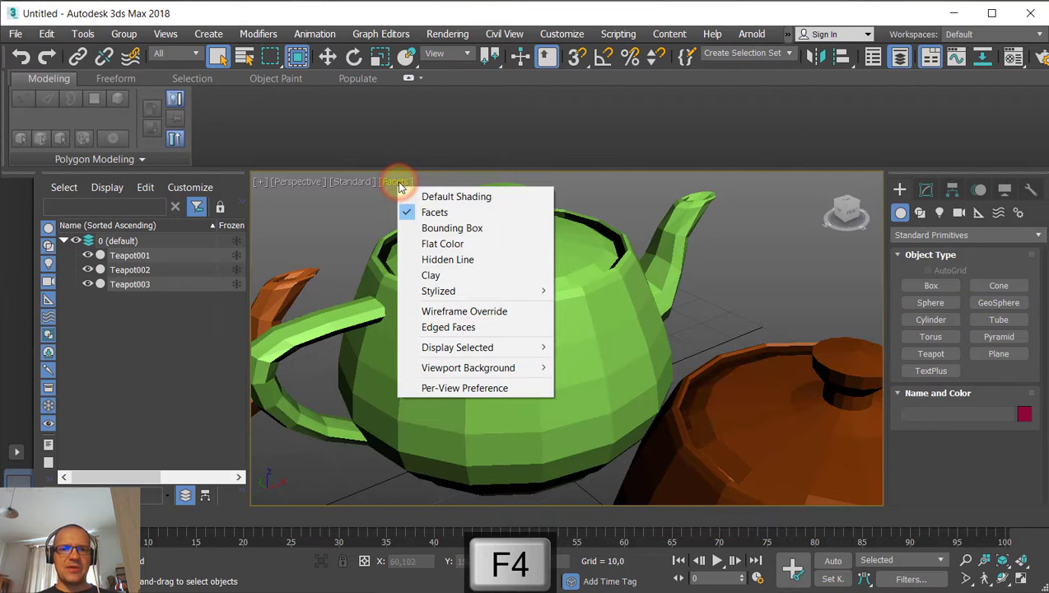
pyautogui.click(447, 198)
pyautogui.moveTo(734, 276); pyautogui.dragTo(753, 275, button='middle')
pyautogui.scroll(-4, 745, 274)
pyautogui.moveTo(674, 265); pyautogui.dragTo(608, 252, button='middle')
pyautogui.scroll(-3, 684, 274)
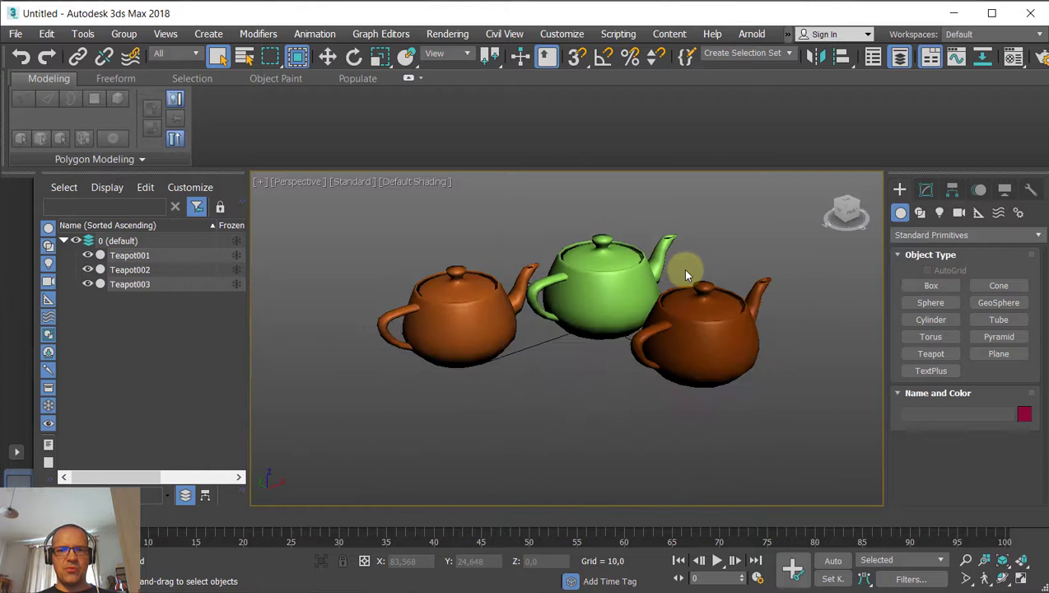
pyautogui.scroll(4, 677, 261)
pyautogui.moveTo(674, 258)
pyautogui.mouseDown(button='middle')
pyautogui.moveTo(702, 267)
pyautogui.moveTo(686, 262)
pyautogui.mouseUp(button='middle')
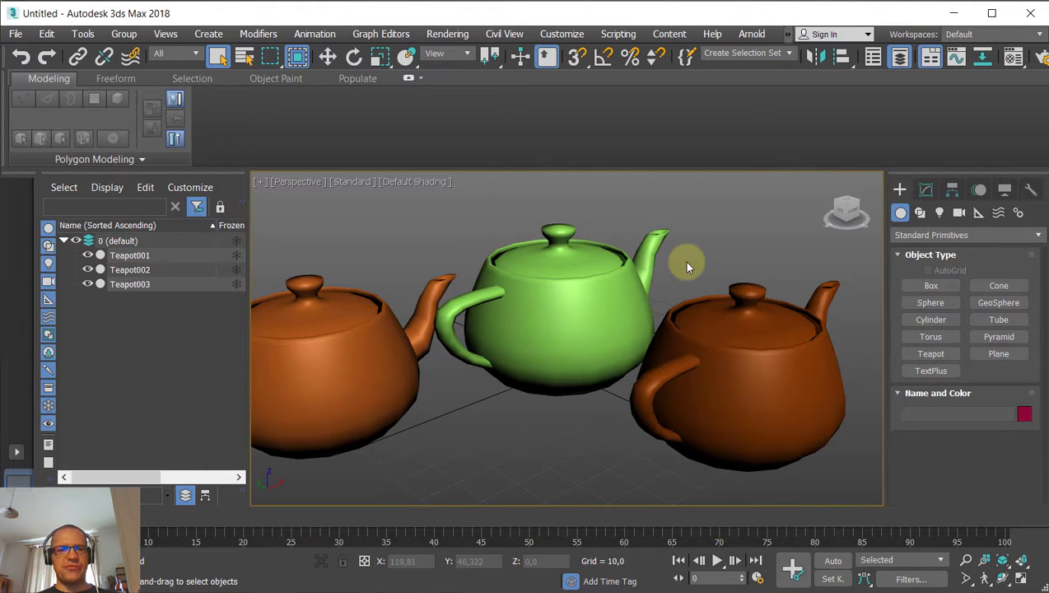
# Alternate the Perspective viewport between wireframe and default shading, view the teapots from the spout side, and leave it in wireframe.
pyautogui.press('F3')
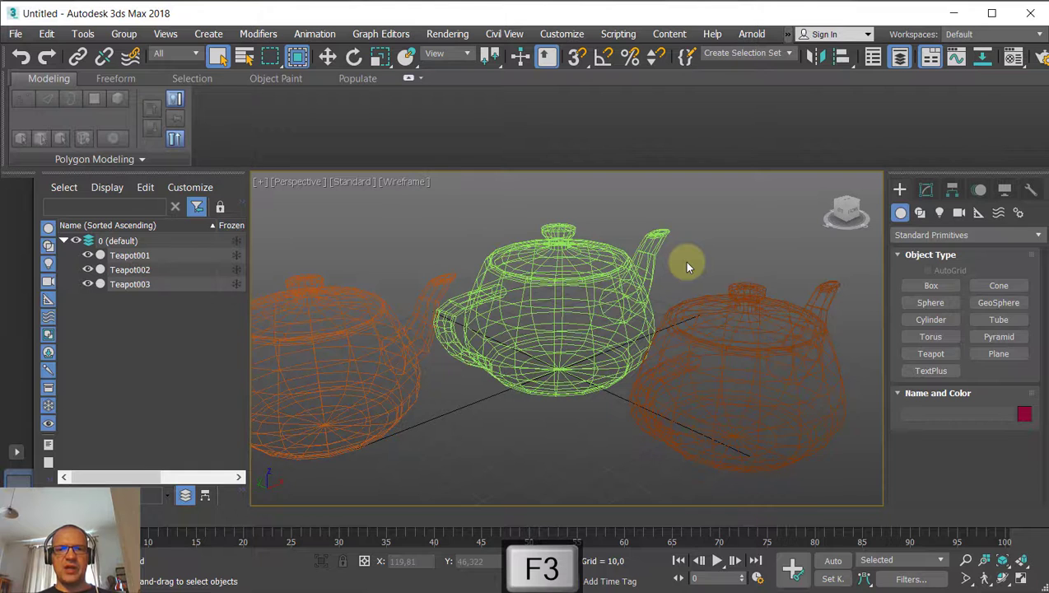
pyautogui.press('F3')
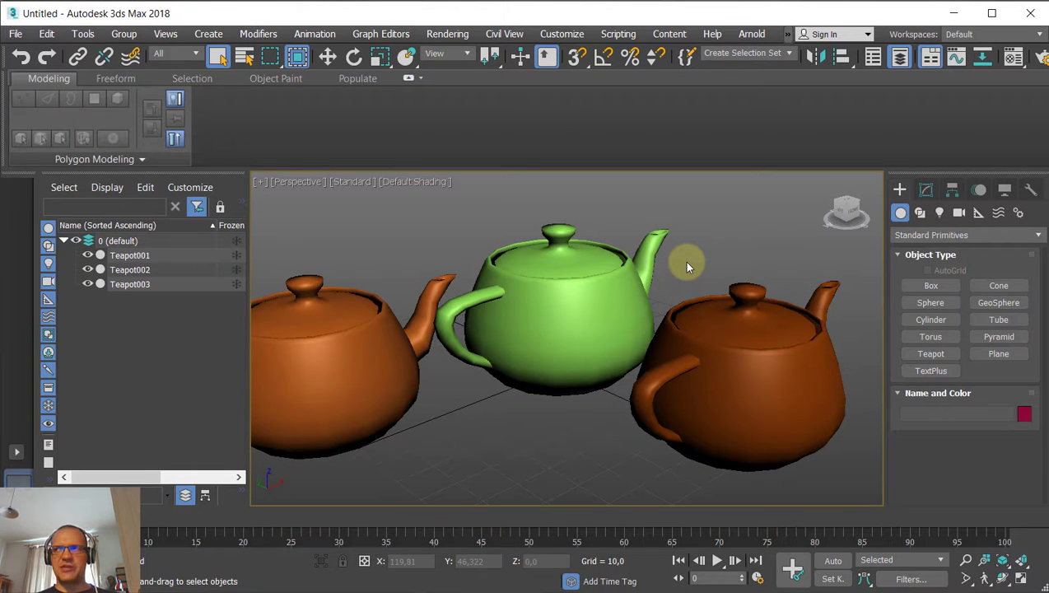
pyautogui.press('F3')
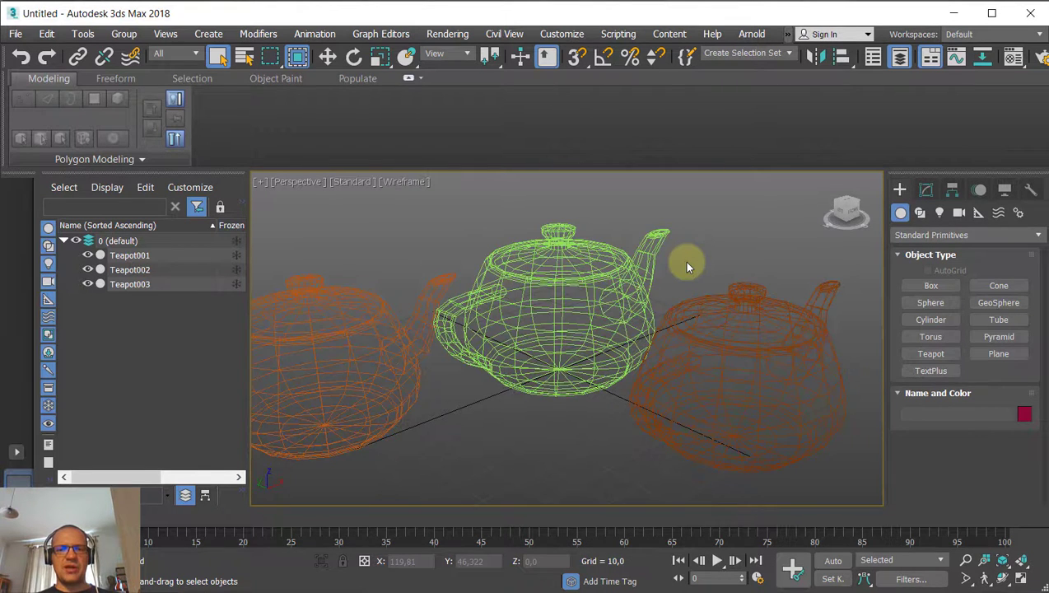
pyautogui.keyDown('alt'); pyautogui.moveTo(683, 260); pyautogui.dragTo(541, 262, button='middle'); pyautogui.keyUp('alt')
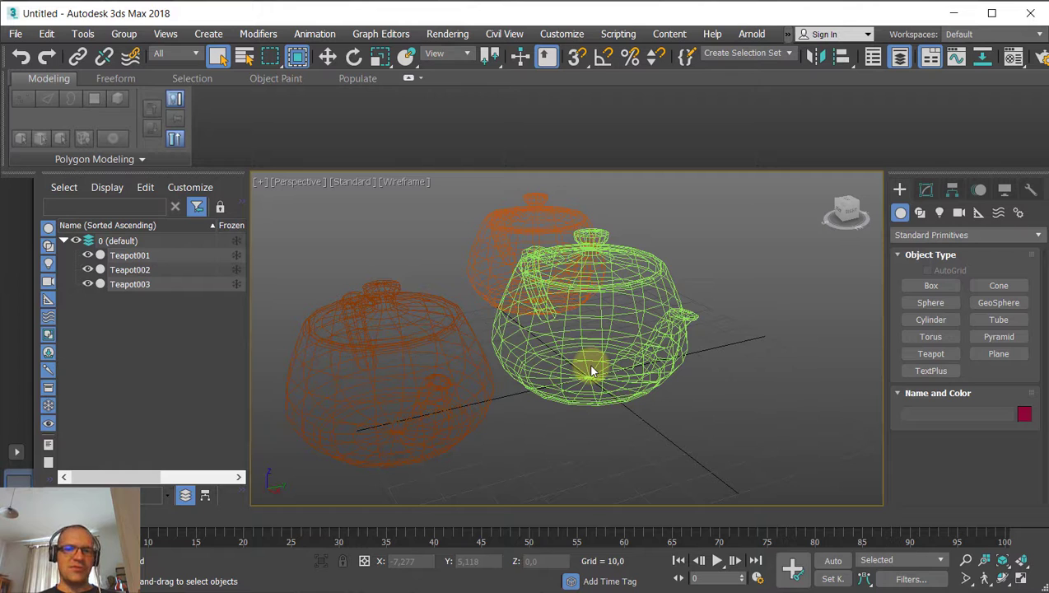
pyautogui.press('F3')
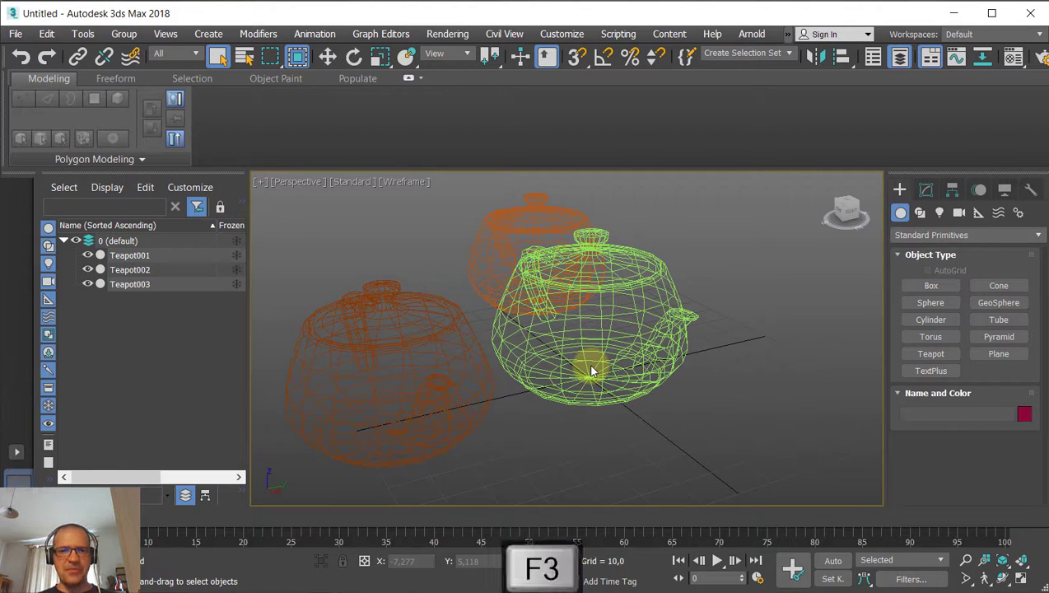
pyautogui.press('F3')
pyautogui.press('F3')
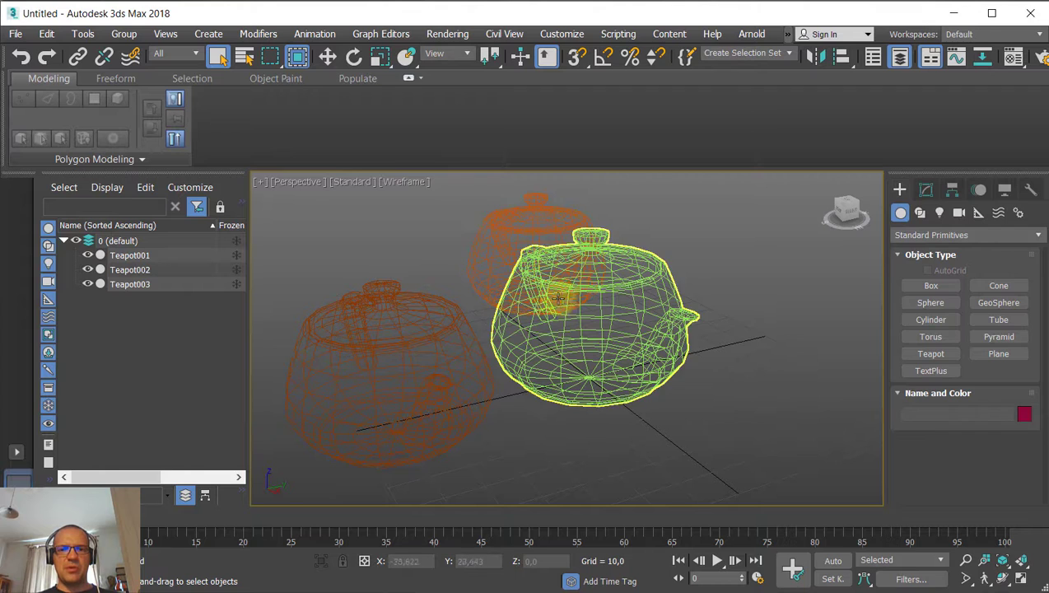
# Select the rear orange teapot through the green one, then return to default shading and clear the selection.
pyautogui.click(561, 297)
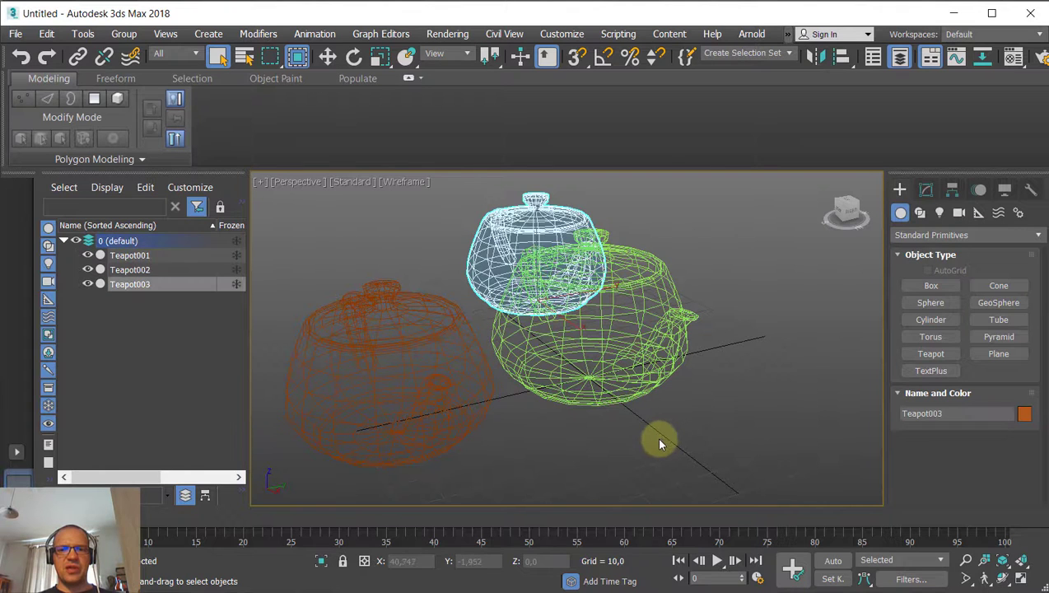
pyautogui.press('F3')
pyautogui.click(751, 274)
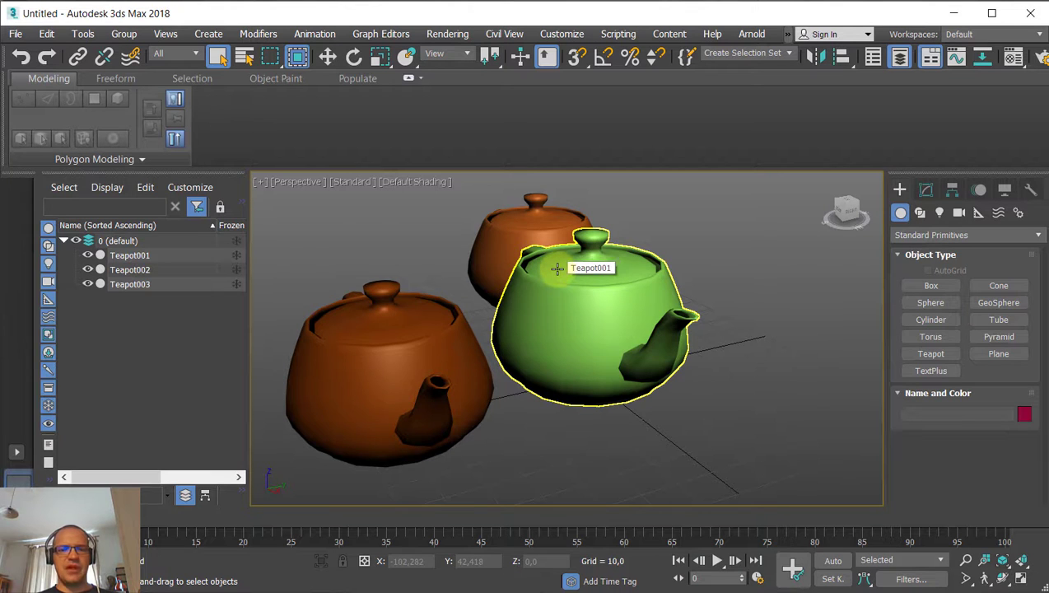
# Use wireframe display to select the rear orange teapot behind the green one, then view it in default shading.
pyautogui.press('F3')
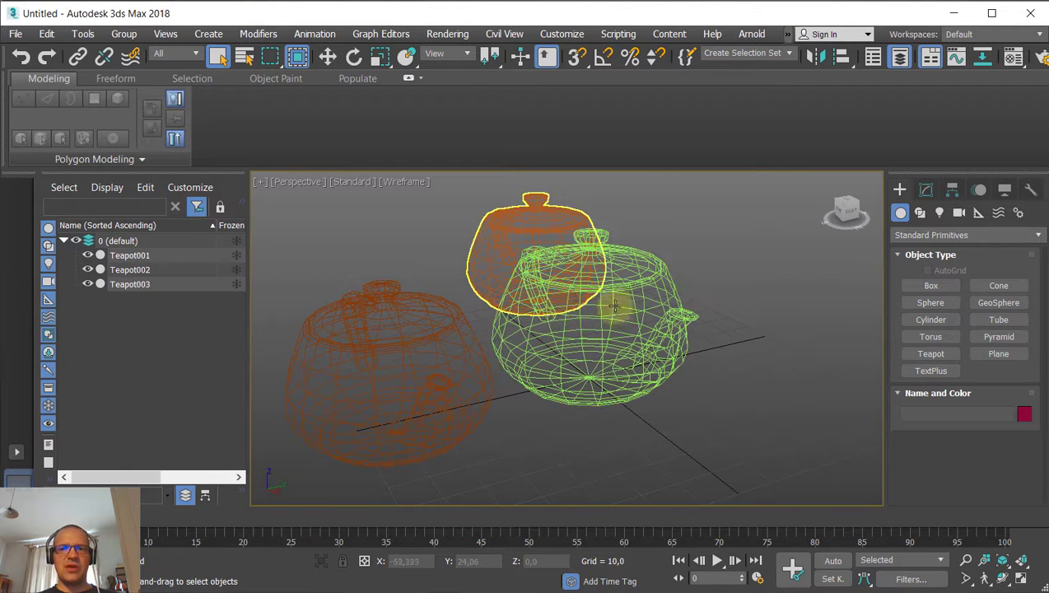
pyautogui.press('F3')
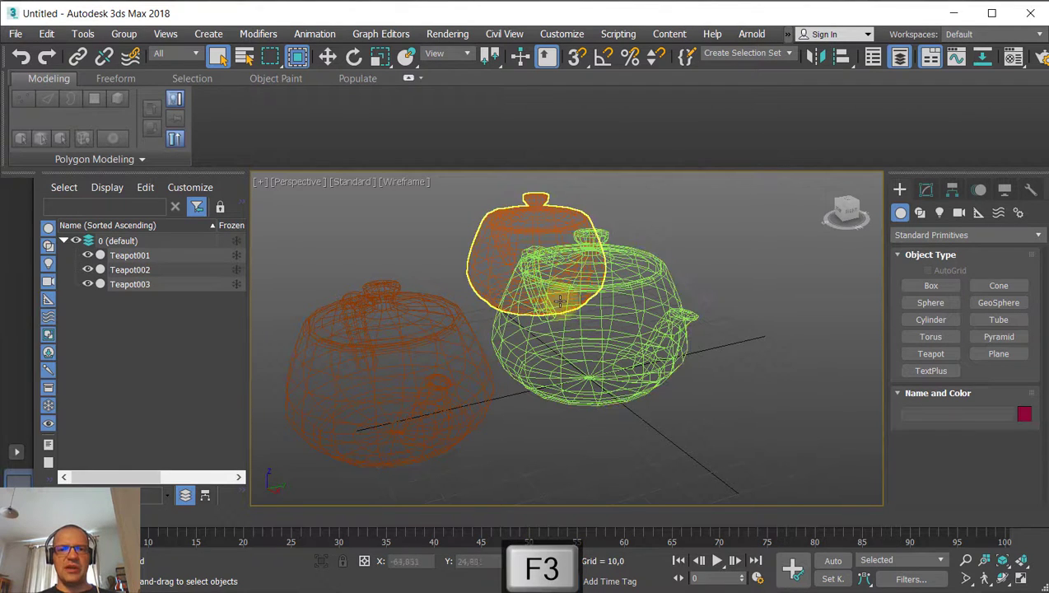
pyautogui.click(559, 302)
pyautogui.press('F3')
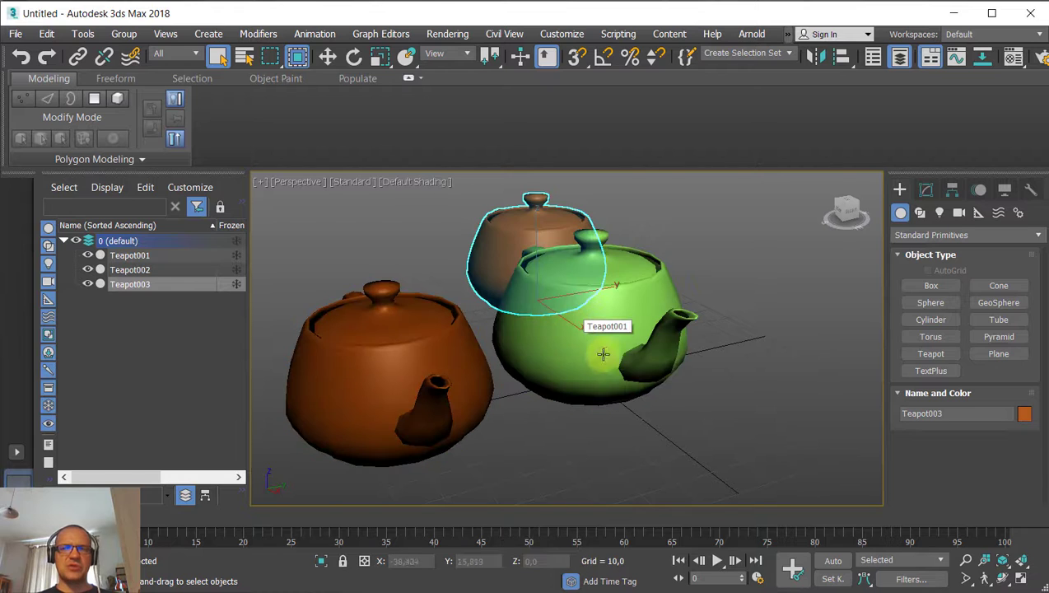
pyautogui.scroll(5, 560, 307)
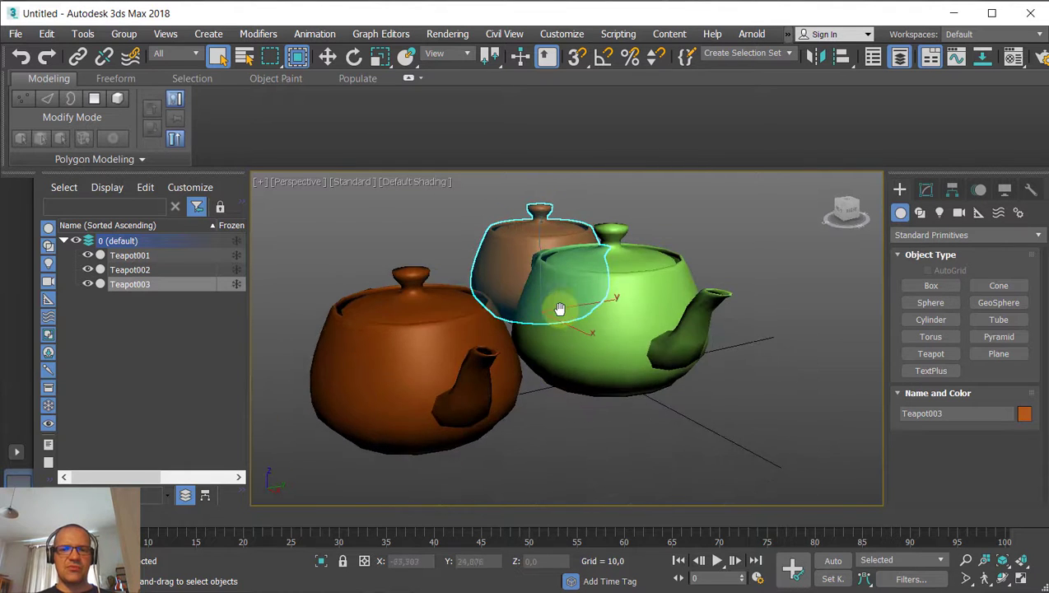
pyautogui.scroll(-1, 567, 316)
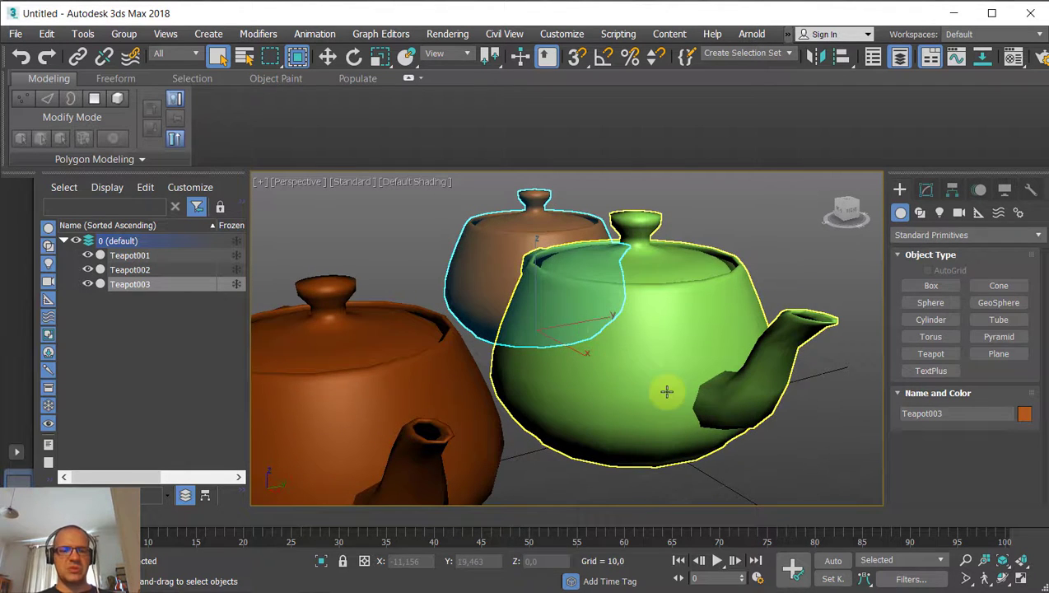
pyautogui.scroll(-2, 658, 390)
pyautogui.keyDown('alt'); pyautogui.moveTo(522, 318); pyautogui.dragTo(520, 340, button='middle'); pyautogui.keyUp('alt')
pyautogui.press('F3')
pyautogui.scroll(2, 606, 317)
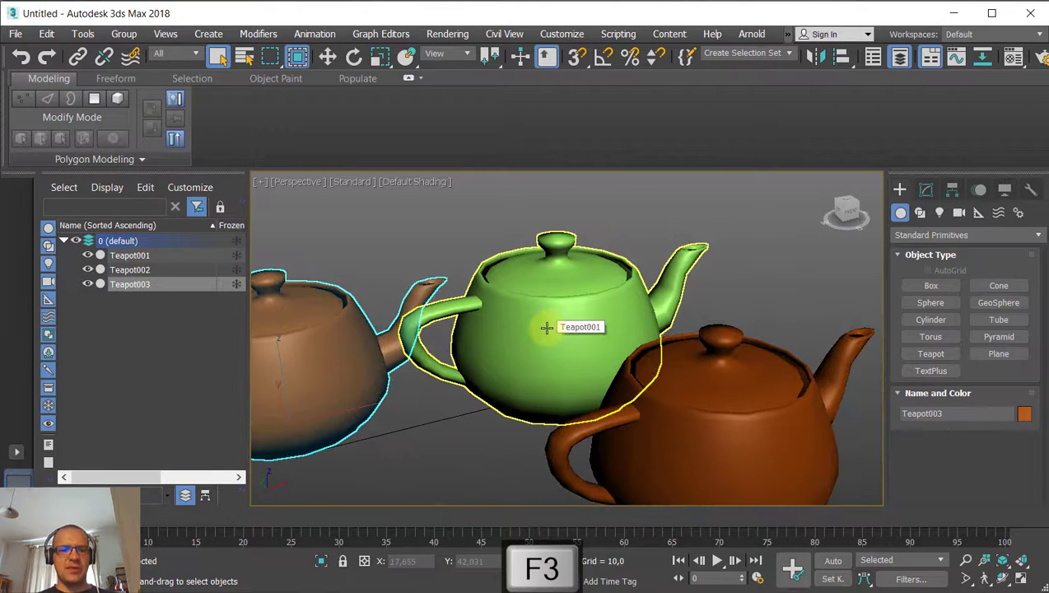
# Toggle Edged Faces on and off in the Perspective viewport, ending with plain Default Shading.
pyautogui.press('F4')
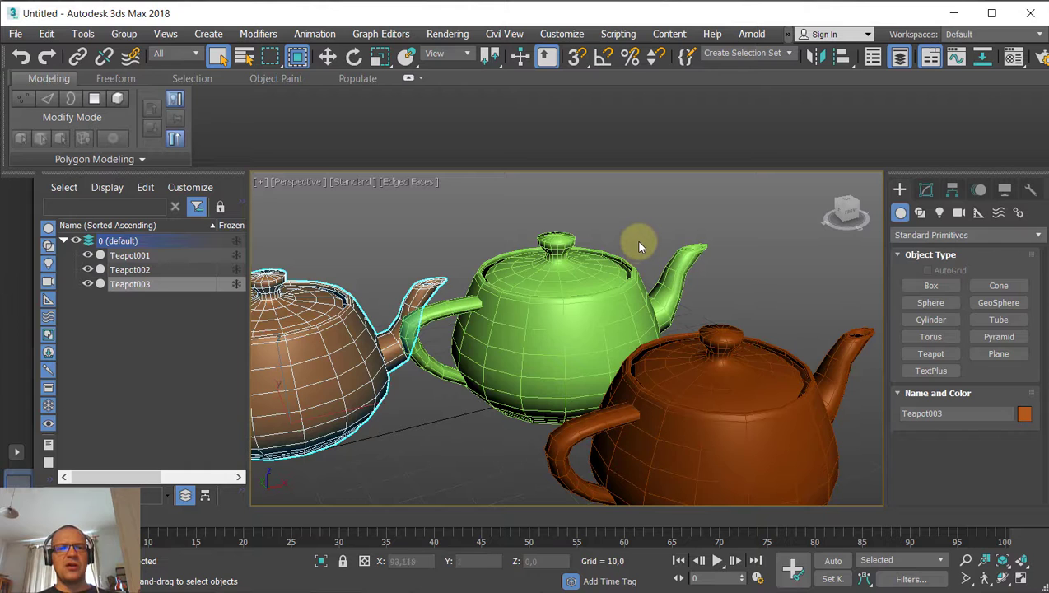
pyautogui.press('F4')
pyautogui.press('F4')
pyautogui.press('F4')
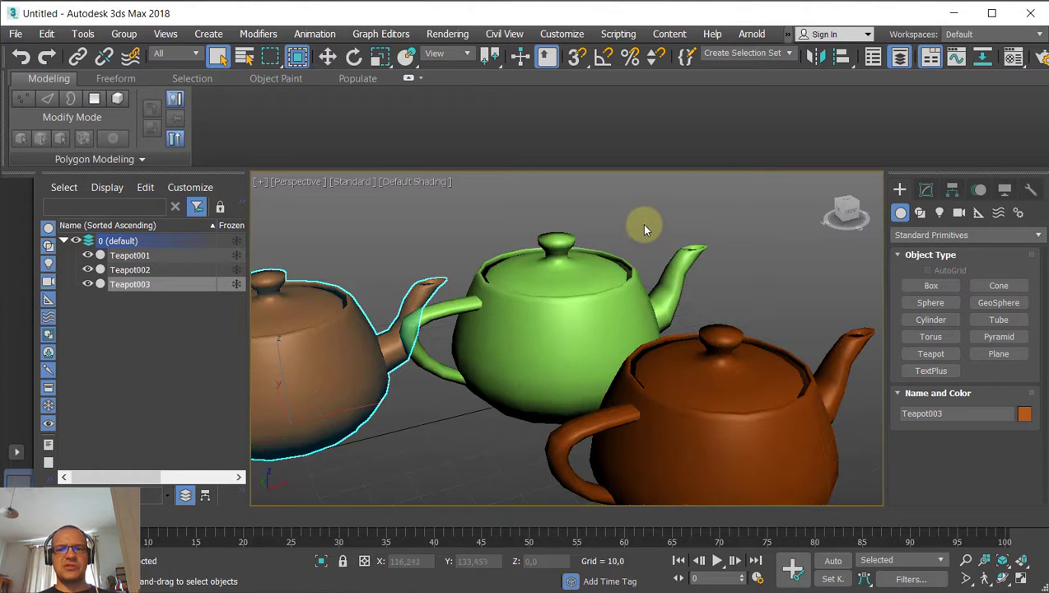
# Select the green teapot and display Edged Faces on the shaded teapots in the Perspective viewport.
pyautogui.click(603, 284)
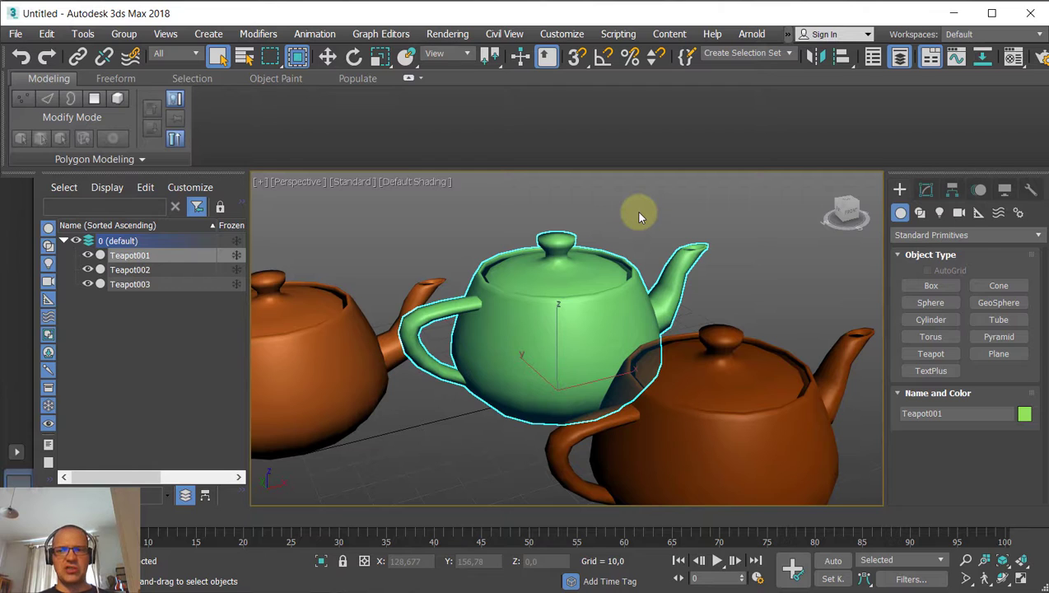
pyautogui.press('F3')
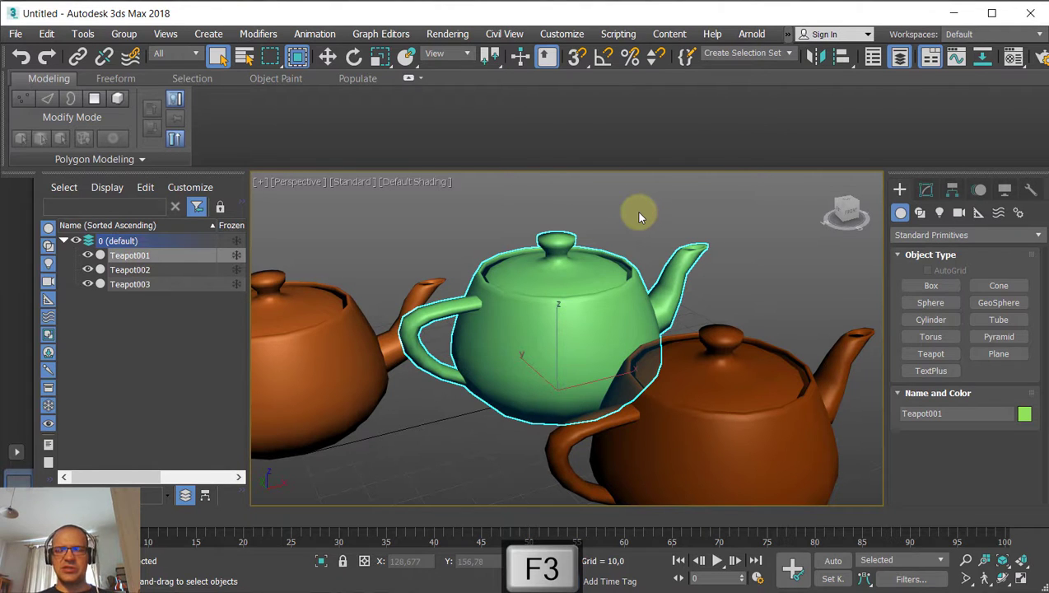
pyautogui.press('F4')
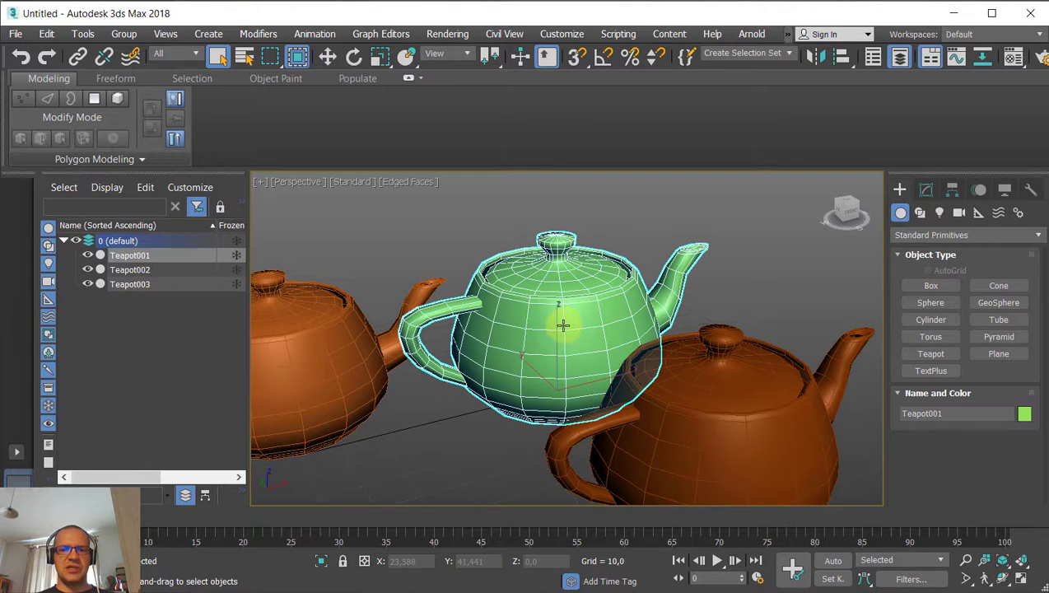
pyautogui.scroll(2, 563, 325)
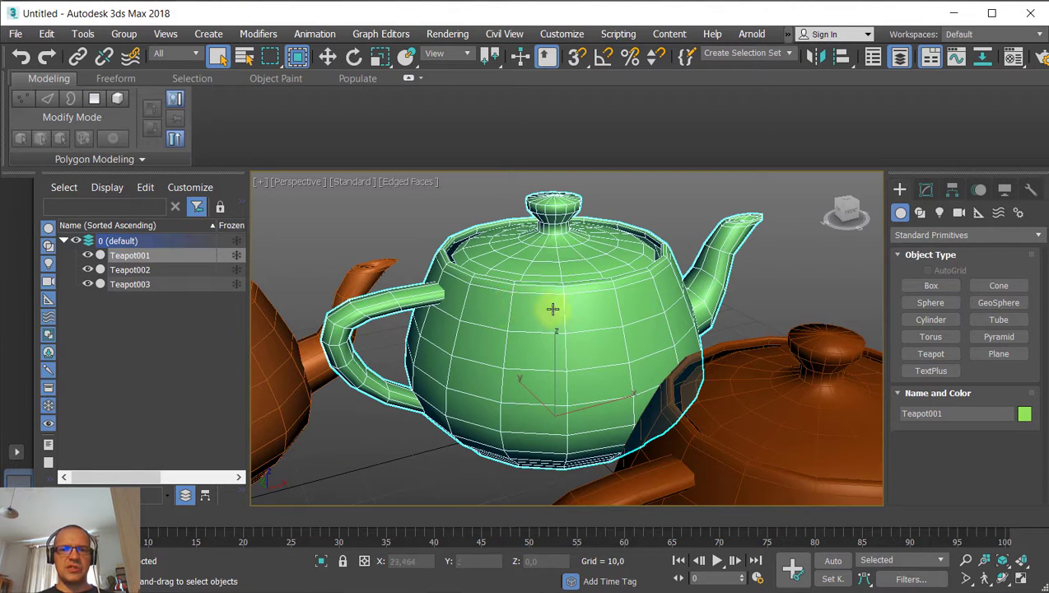
pyautogui.press('F3')
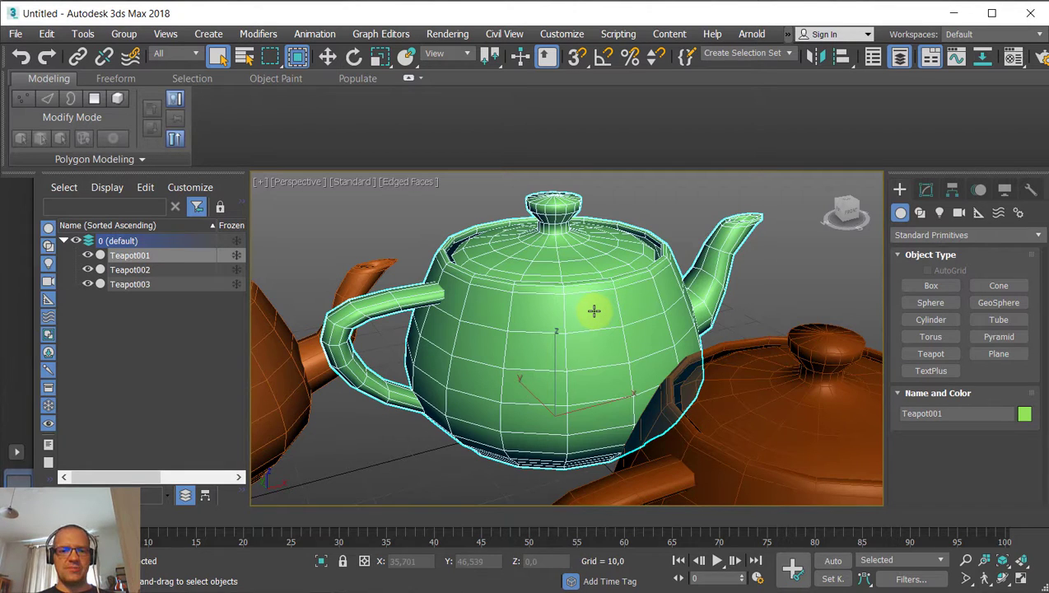
pyautogui.scroll(-4, 593, 311)
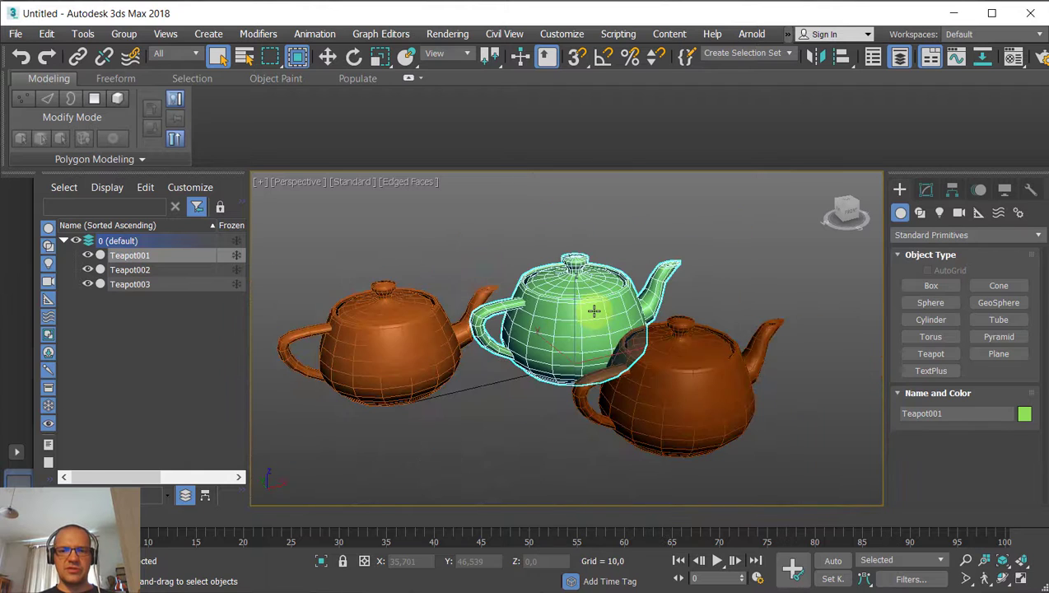
pyautogui.moveTo(593, 310); pyautogui.dragTo(563, 306, button='middle')
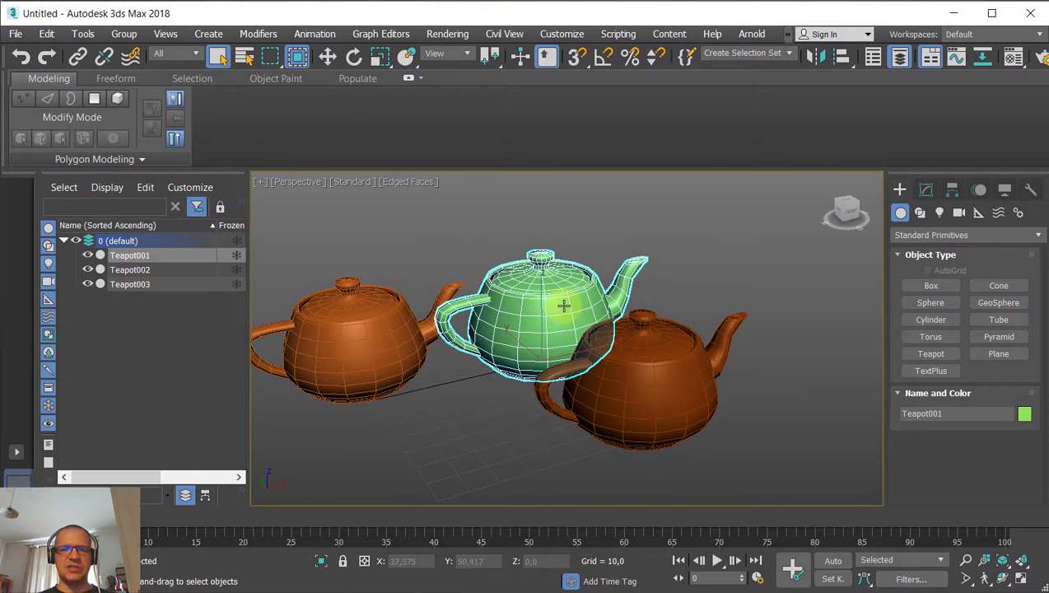
# Demonstrate the edged-faces and wireframe toggles once more, leaving the Perspective viewport shaded with Edged Faces.
pyautogui.press('F4')
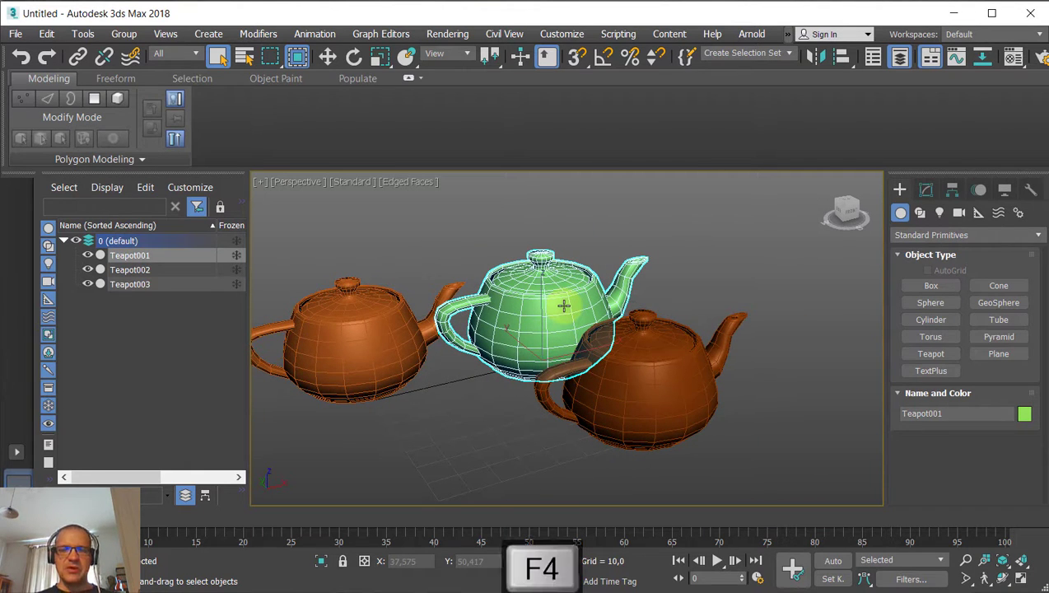
pyautogui.press('F3')
pyautogui.press('F3')
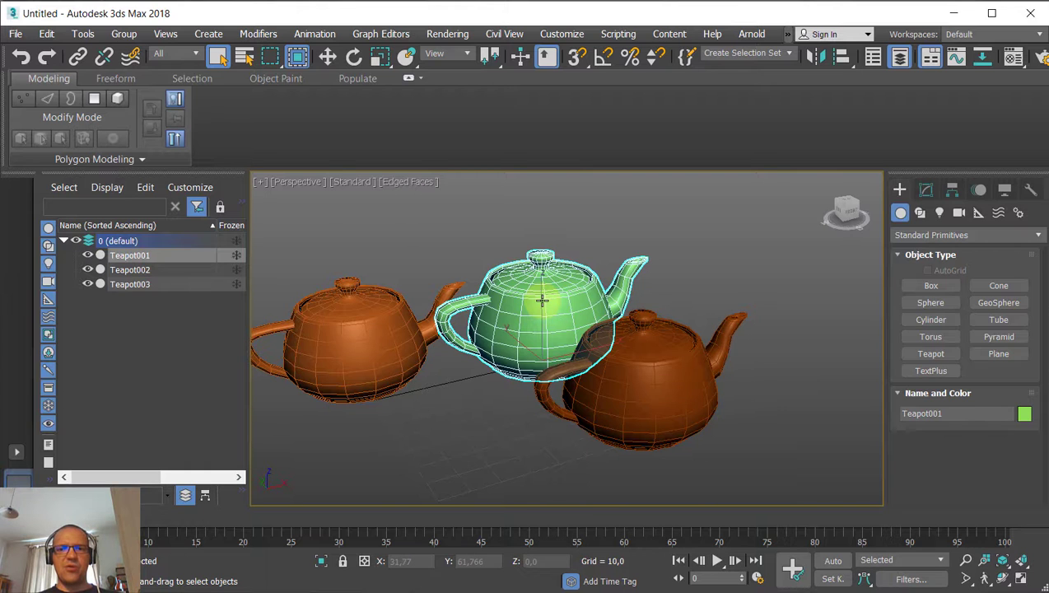
# Restore the four-viewport layout, then maximize and restore the Top and Perspective viewports in turn.
pyautogui.hotkey('alt', 'w')
pyautogui.rightClick(537, 298)
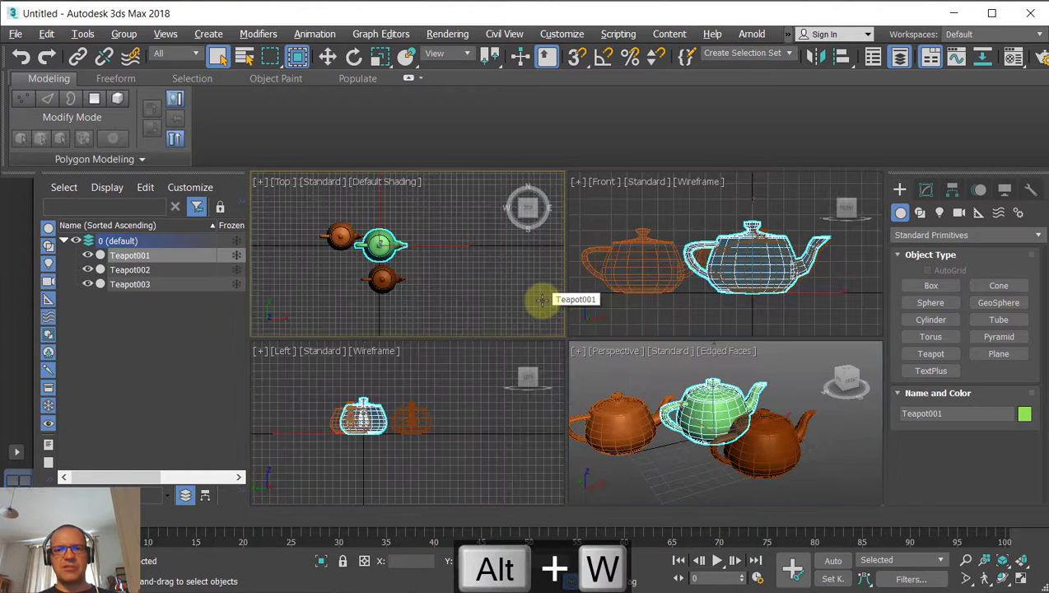
pyautogui.hotkey('alt', 'w')
pyautogui.hotkey('alt', 'w')
pyautogui.rightClick(694, 375)
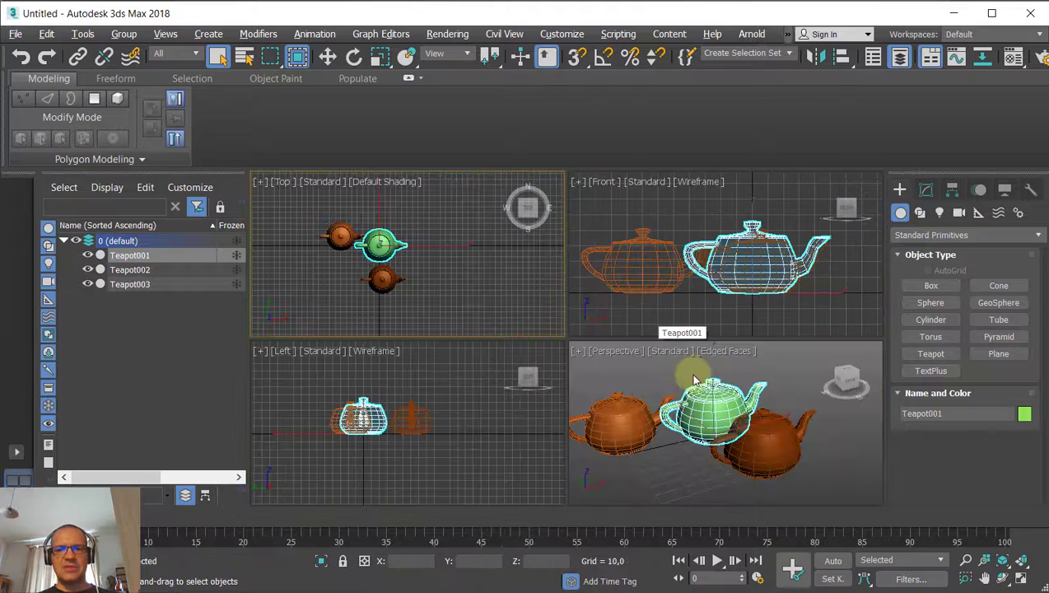
pyautogui.hotkey('alt', 'w')
pyautogui.hotkey('alt', 'w')
# Maximize and restore the Front viewport, then do the same with the Left viewport.
pyautogui.rightClick(753, 266)
pyautogui.hotkey('alt', 'w')
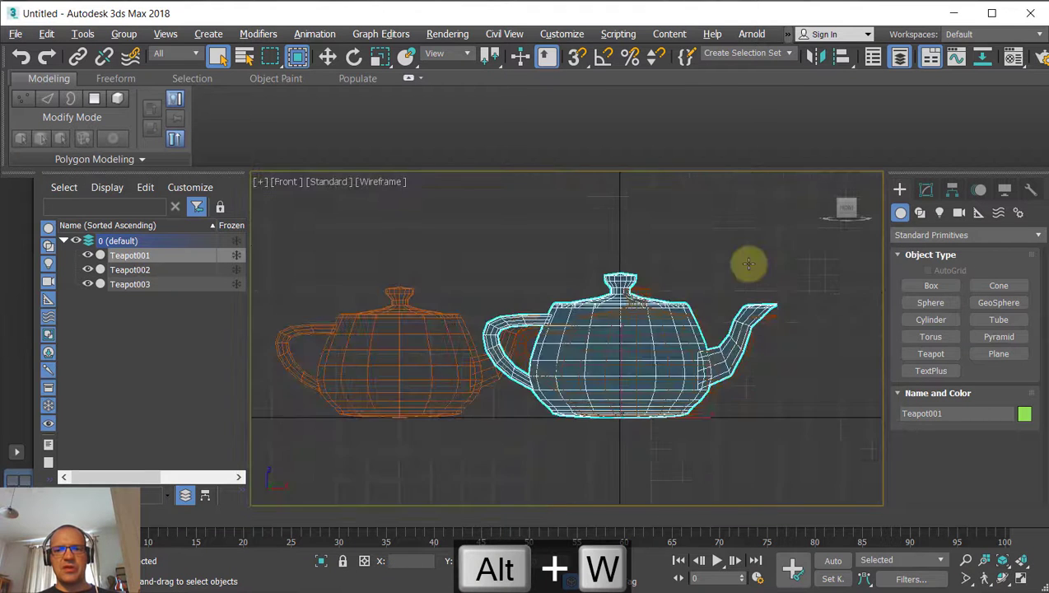
pyautogui.hotkey('alt', 'w')
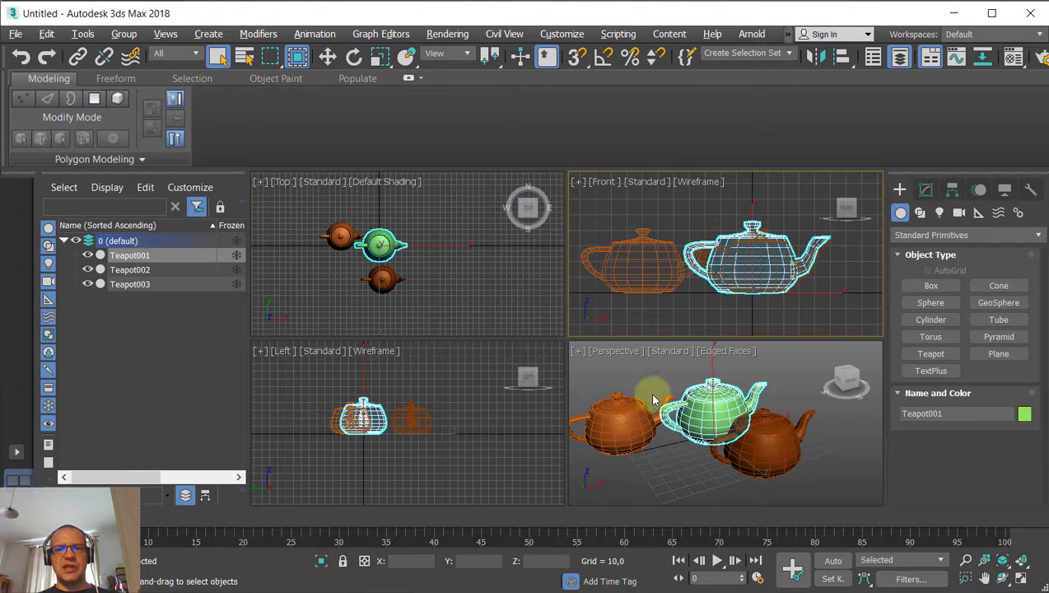
pyautogui.hotkey('alt', 'w')
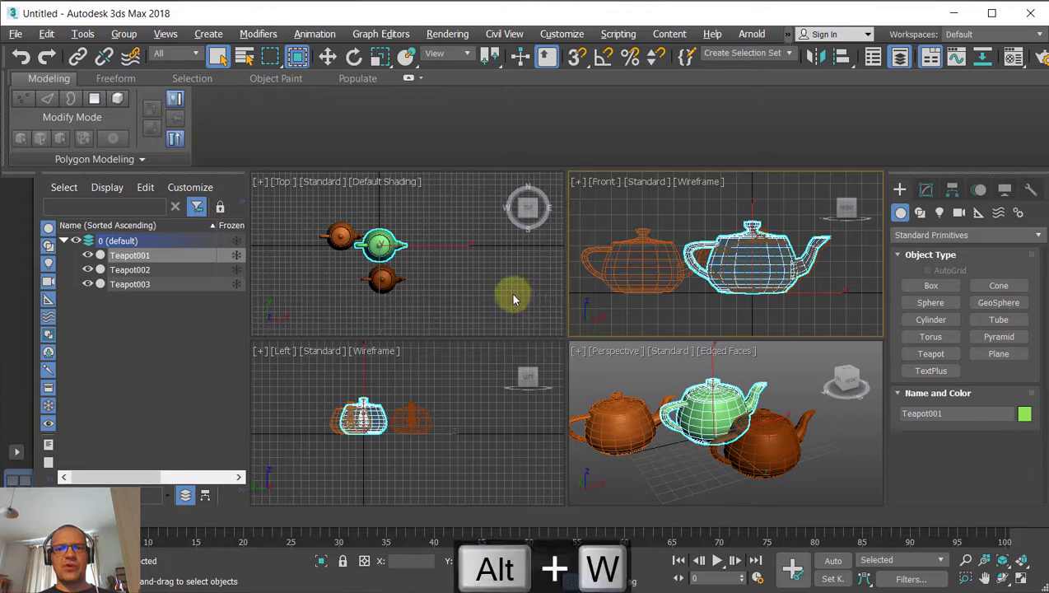
pyautogui.rightClick(467, 394)
pyautogui.hotkey('alt', 'w')
pyautogui.hotkey('alt', 'w')
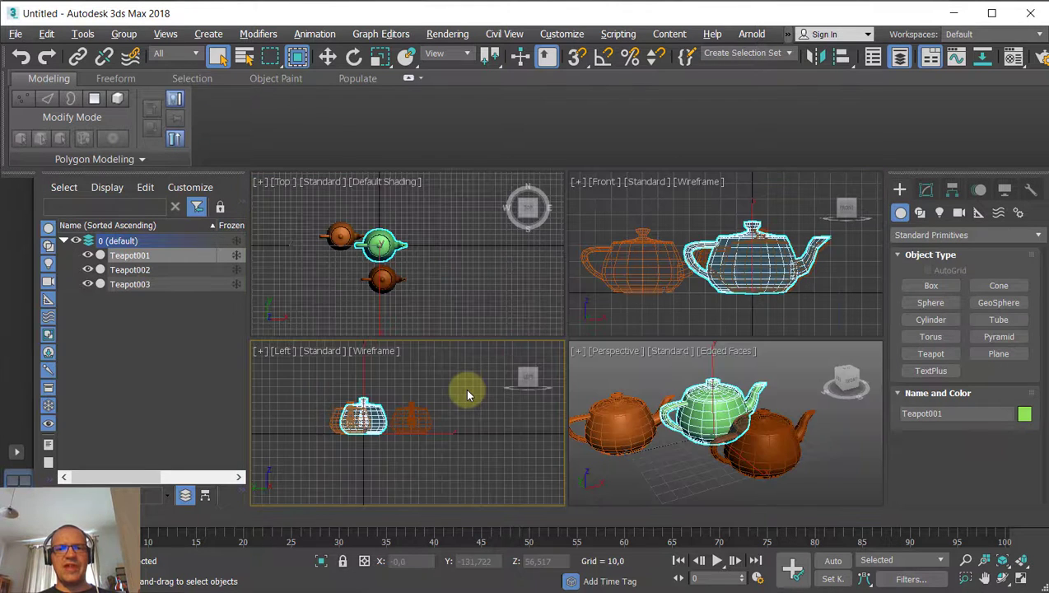
# Maximize and restore the Front viewport once more, then maximize the Perspective viewport.
pyautogui.rightClick(632, 293)
pyautogui.hotkey('alt', 'w')
pyautogui.hotkey('alt', 'w')
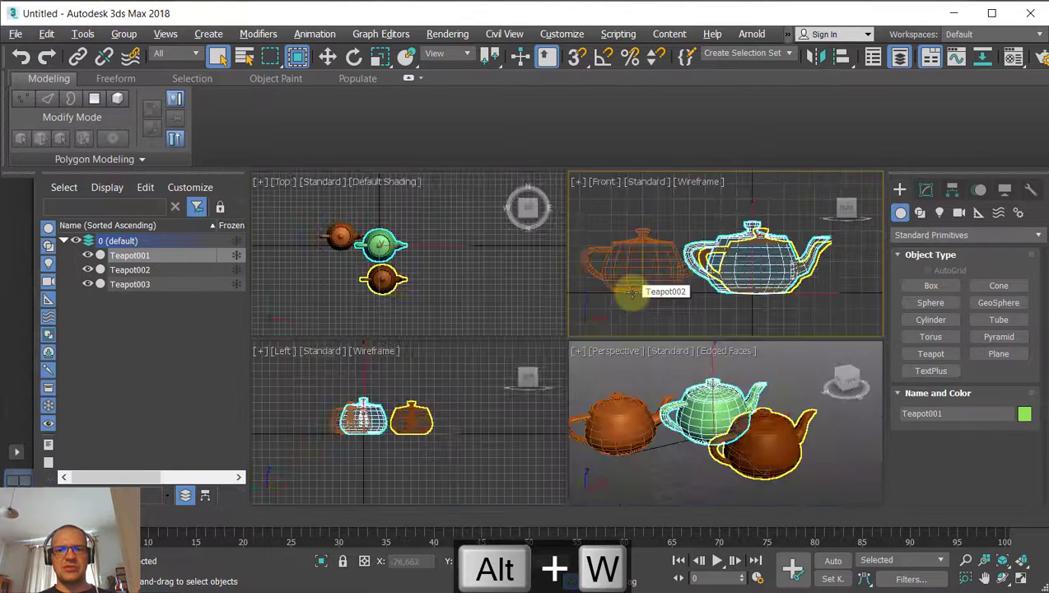
pyautogui.rightClick(719, 435)
pyautogui.hotkey('alt', 'w')
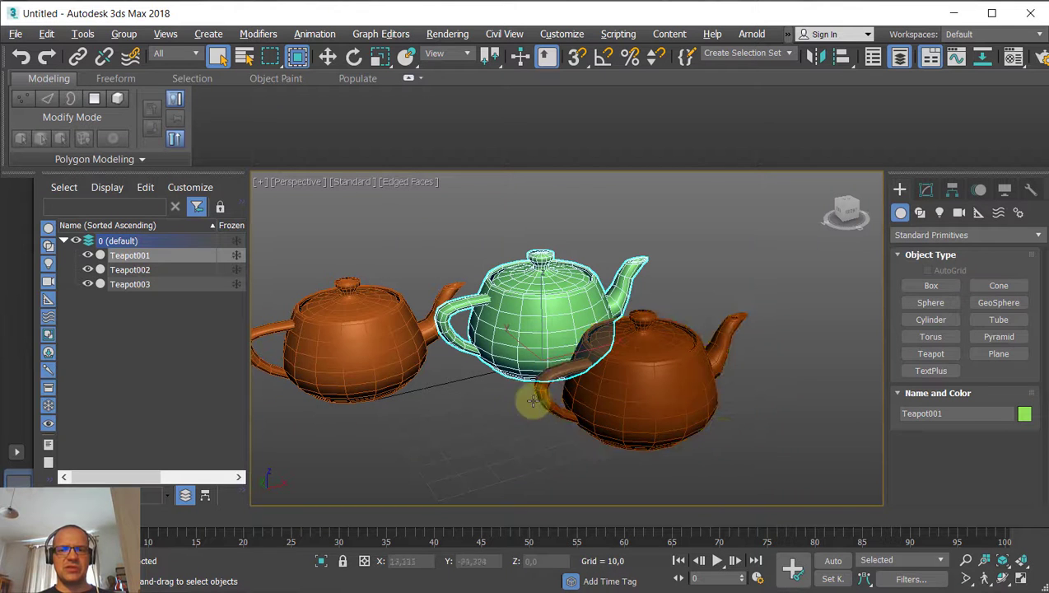
# Orbit around the three teapots and zoom in and out in the maximized Perspective viewport.
pyautogui.moveTo(527, 399)
pyautogui.keyDown('alt'); pyautogui.mouseDown(button='middle')
pyautogui.moveTo(544, 379)
pyautogui.moveTo(555, 393)
pyautogui.moveTo(531, 393)
pyautogui.mouseUp(button='middle'); pyautogui.keyUp('alt')
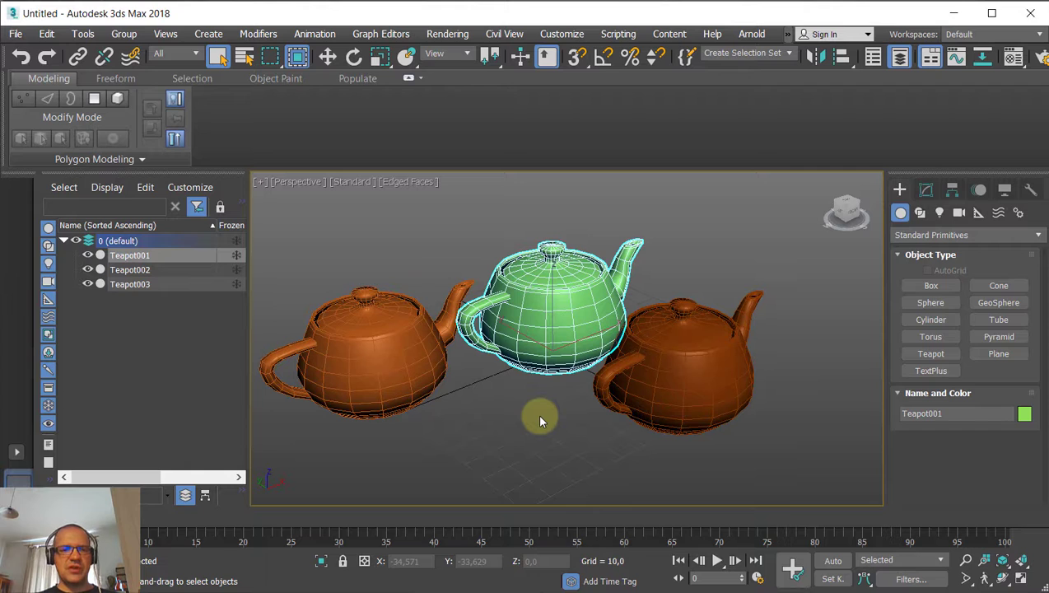
pyautogui.keyDown('alt'); pyautogui.moveTo(519, 414); pyautogui.dragTo(543, 423, button='middle'); pyautogui.keyUp('alt')
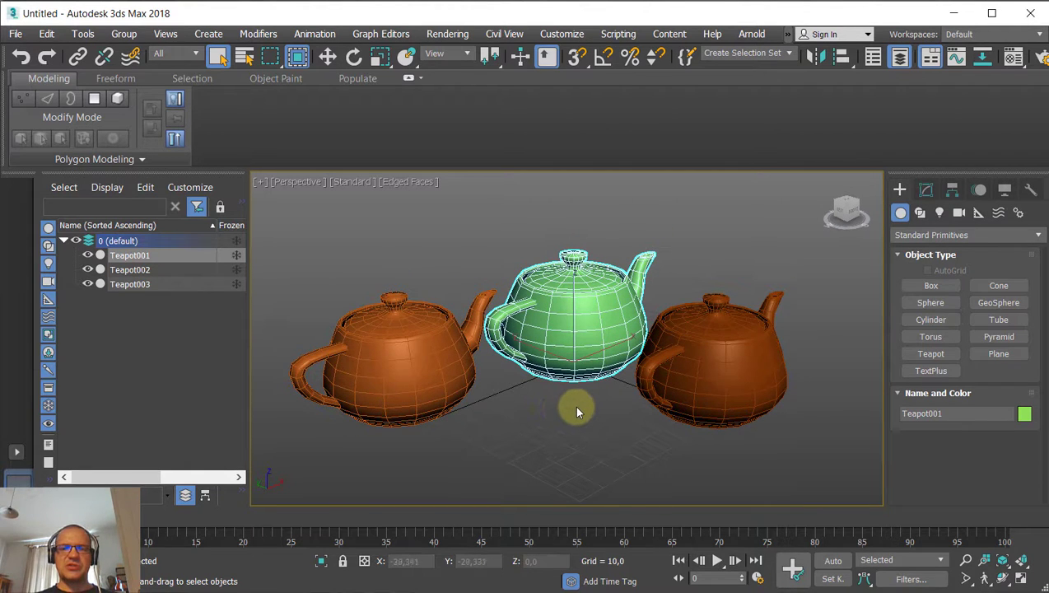
pyautogui.keyDown('alt'); pyautogui.moveTo(589, 409); pyautogui.dragTo(556, 396, button='middle'); pyautogui.keyUp('alt')
pyautogui.scroll(2, 558, 393)
pyautogui.scroll(-8, 561, 386)
pyautogui.scroll(9, 560, 374)
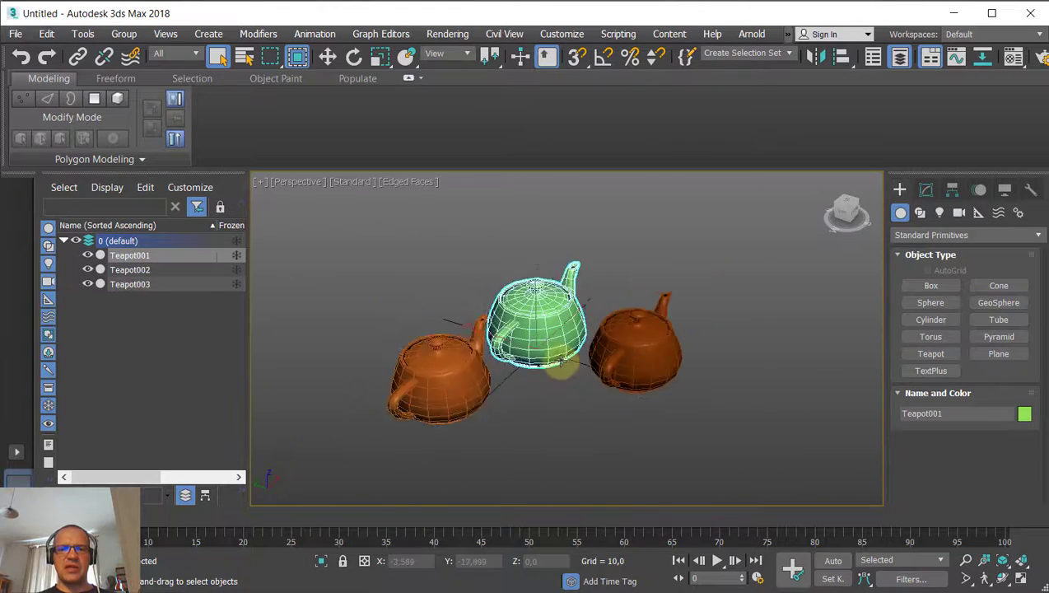
pyautogui.scroll(-3, 566, 371)
pyautogui.keyDown('alt'); pyautogui.moveTo(570, 373); pyautogui.dragTo(381, 405, button='middle'); pyautogui.keyUp('alt')
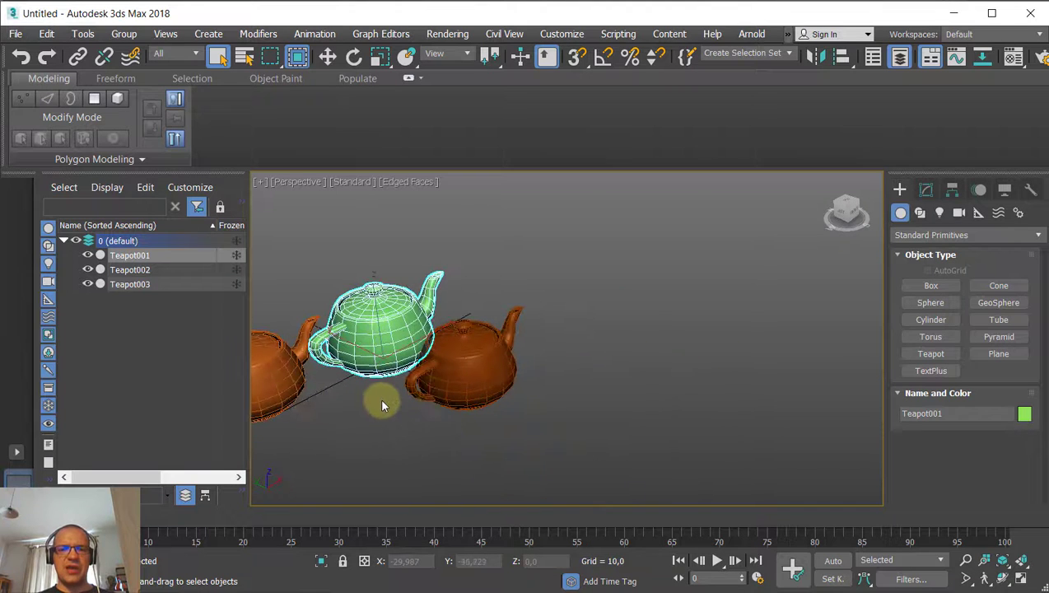
# Frame the selected green teapot in the Perspective viewport, then clear the selection and frame all three teapots.
pyautogui.press('z')
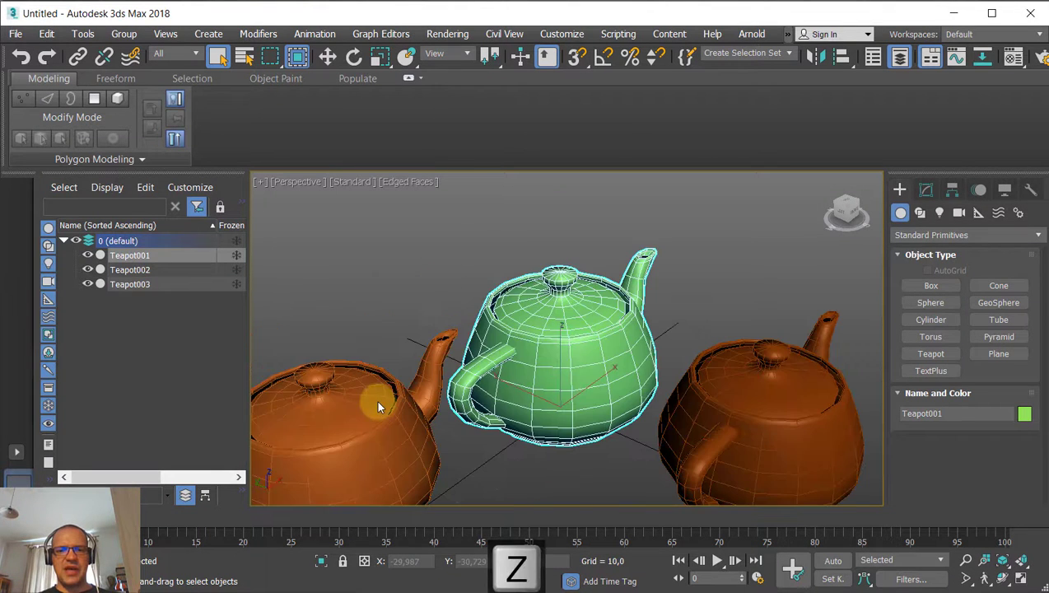
pyautogui.scroll(-3, 448, 298)
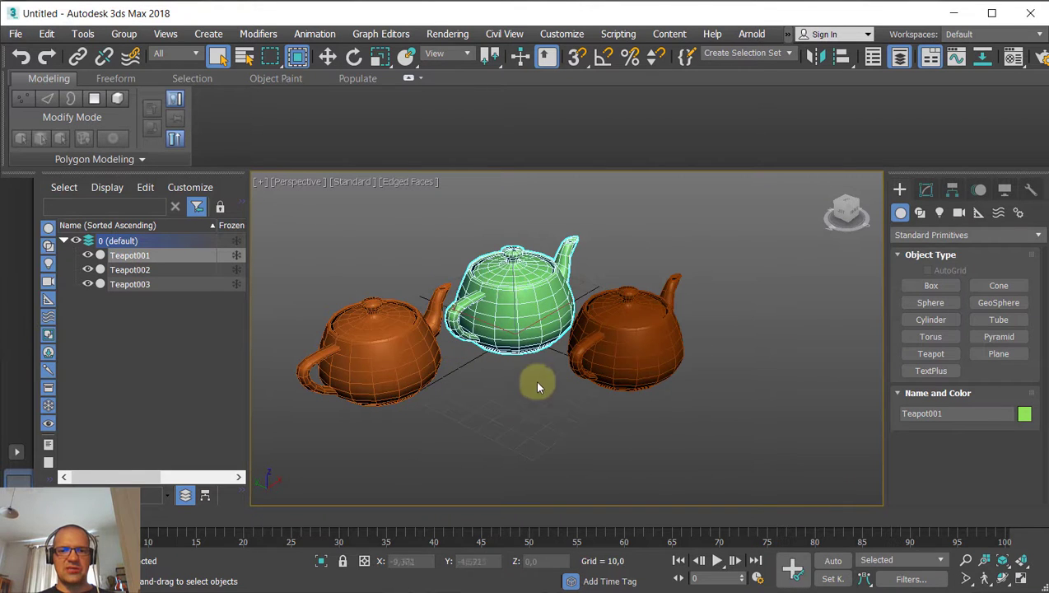
pyautogui.click(539, 407)
pyautogui.press('z')
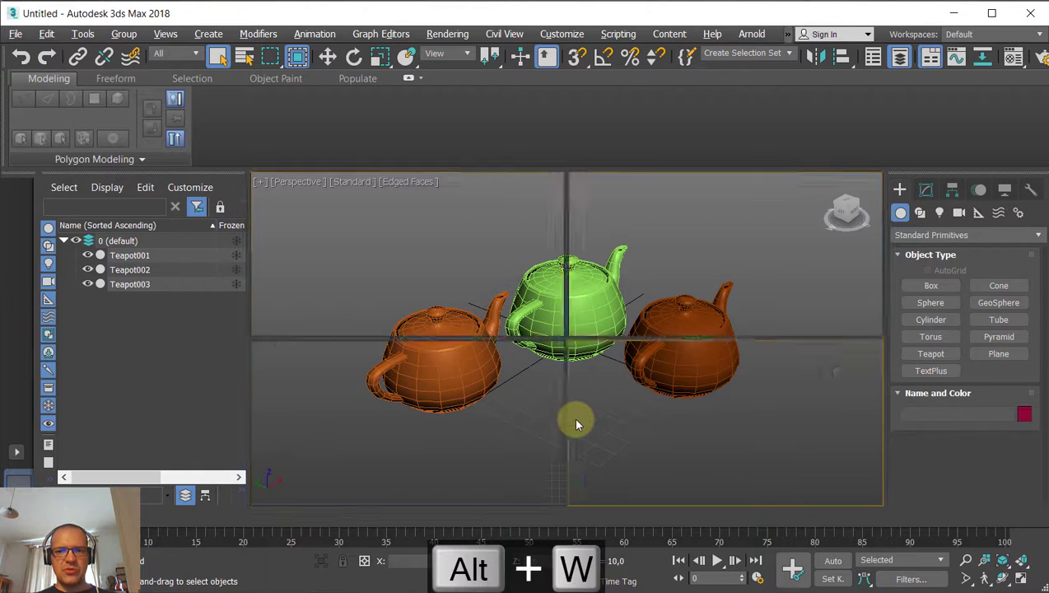
# Return to the four-viewport layout and rotate the Perspective view with the ViewCube and the Orbit tool, including vertically constrained.
pyautogui.hotkey('alt', 'w')
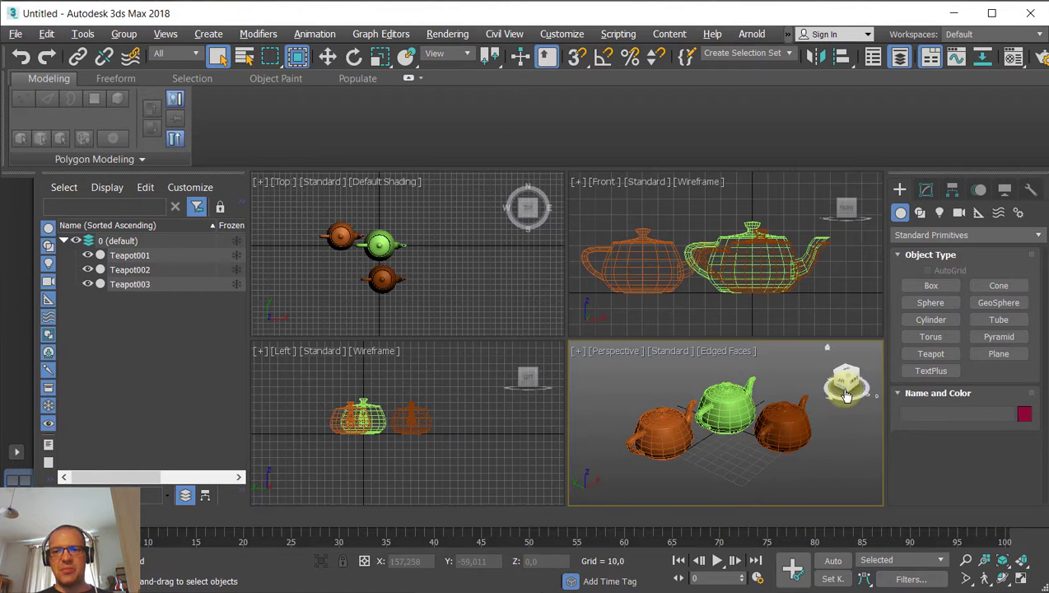
pyautogui.moveTo(848, 387); pyautogui.dragTo(838, 419)
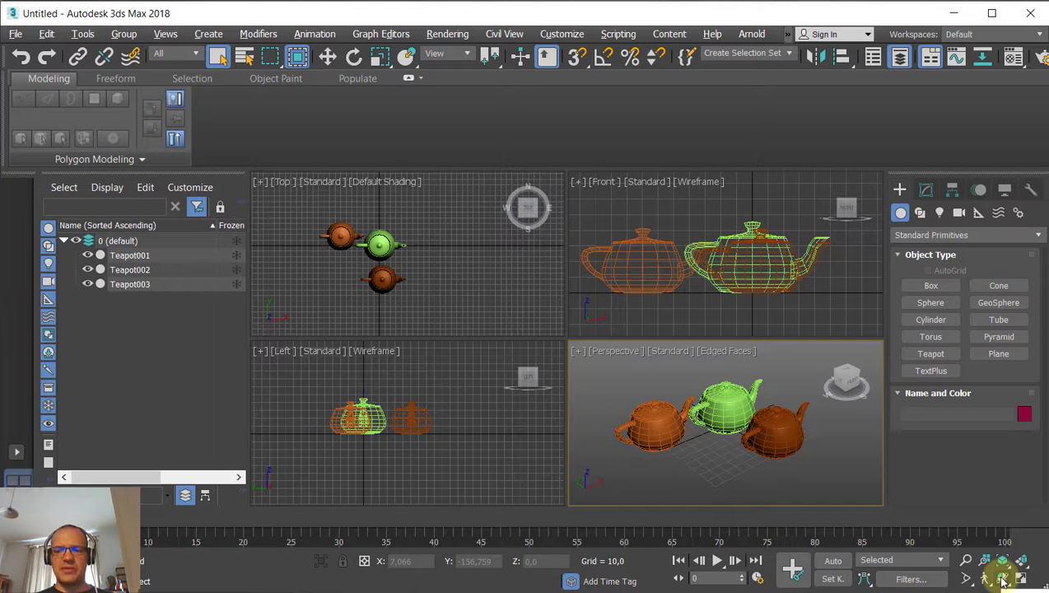
pyautogui.click(1003, 579)
pyautogui.moveTo(699, 441); pyautogui.dragTo(733, 414)
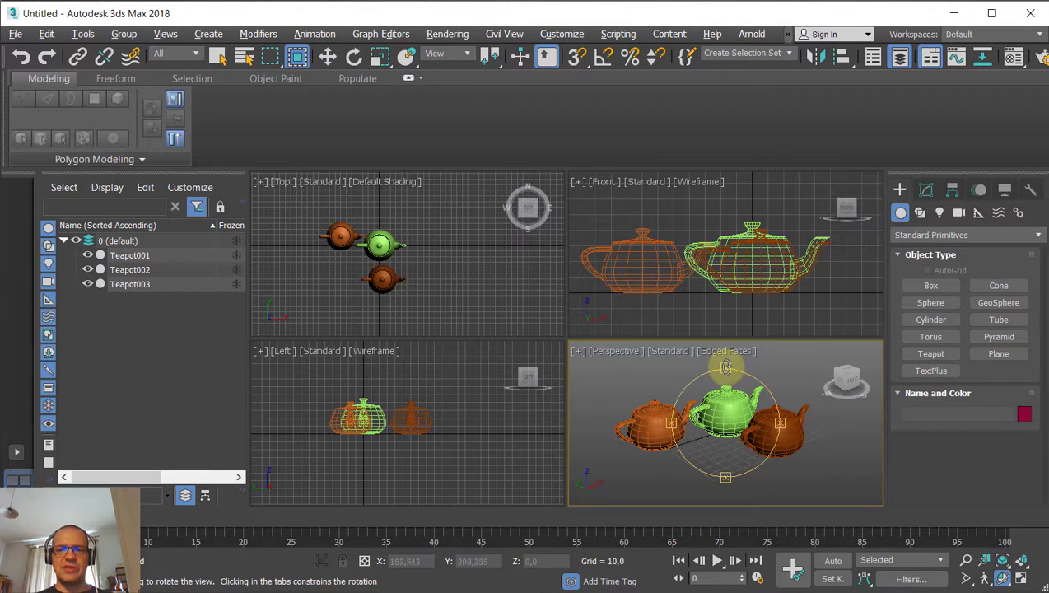
pyautogui.moveTo(725, 367); pyautogui.dragTo(722, 404)
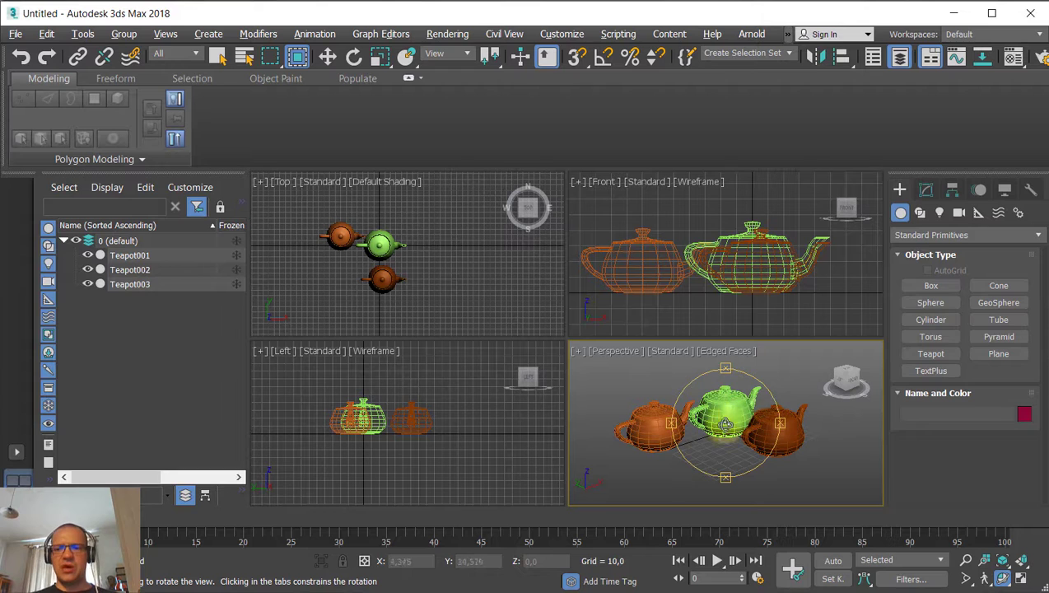
pyautogui.rightClick(730, 423)
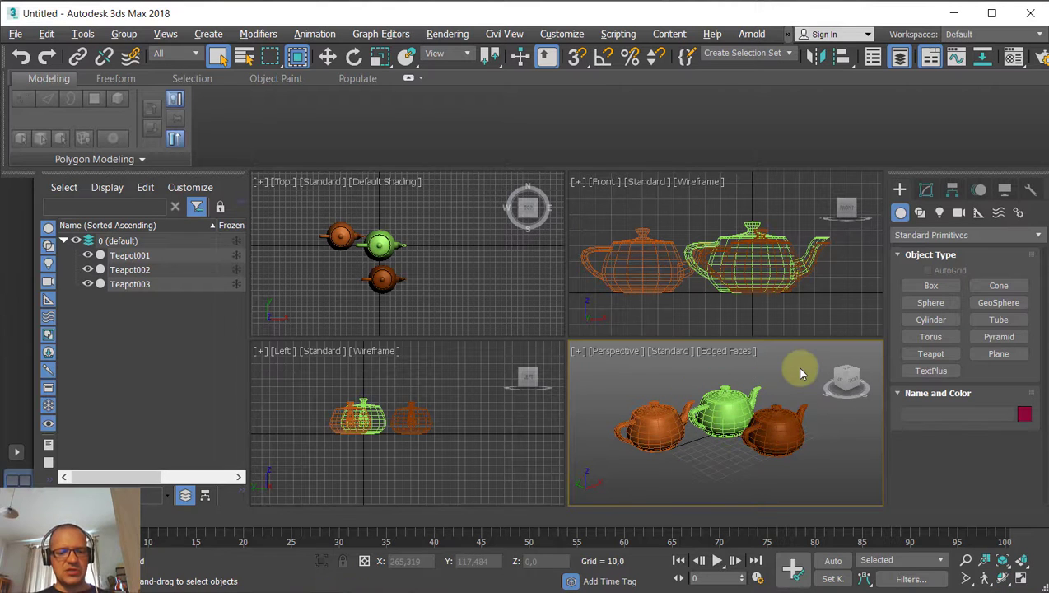
# Reactivate and leave the Orbit tool, then orbit the Perspective view directly and select the green teapot.
pyautogui.hotkey('ctrl', 'r')
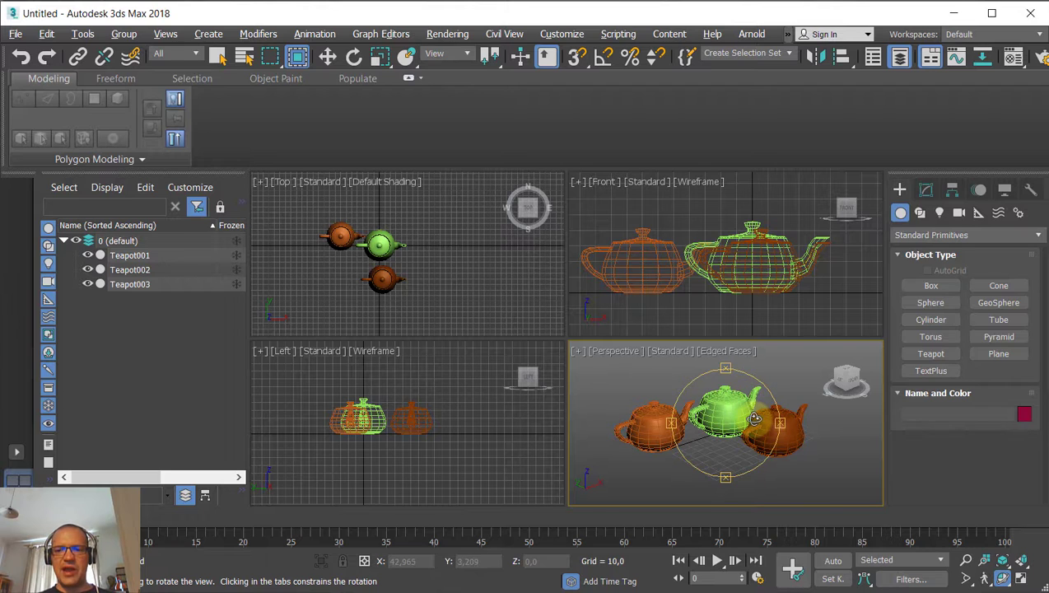
pyautogui.rightClick(754, 418)
pyautogui.keyDown('alt'); pyautogui.moveTo(733, 417); pyautogui.dragTo(687, 429, button='middle'); pyautogui.keyUp('alt')
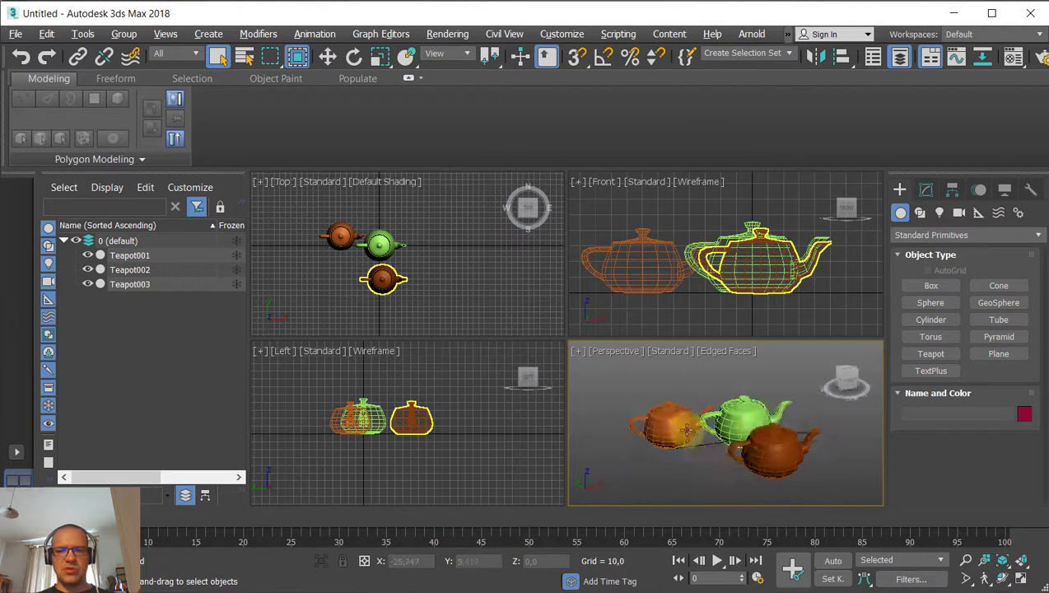
pyautogui.scroll(3, 716, 420)
pyautogui.click(727, 414)
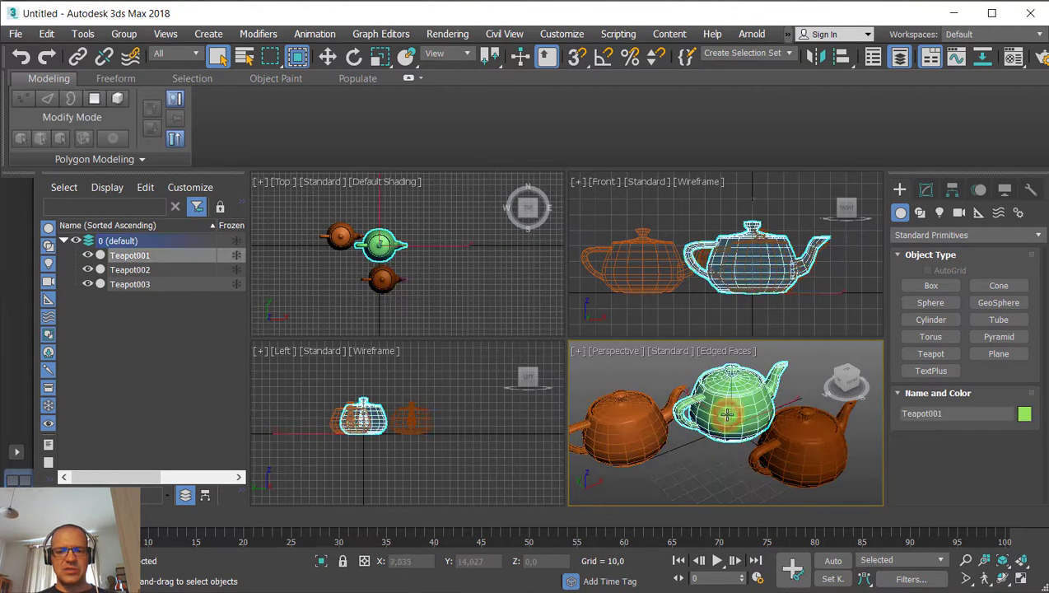
pyautogui.scroll(-4, 727, 414)
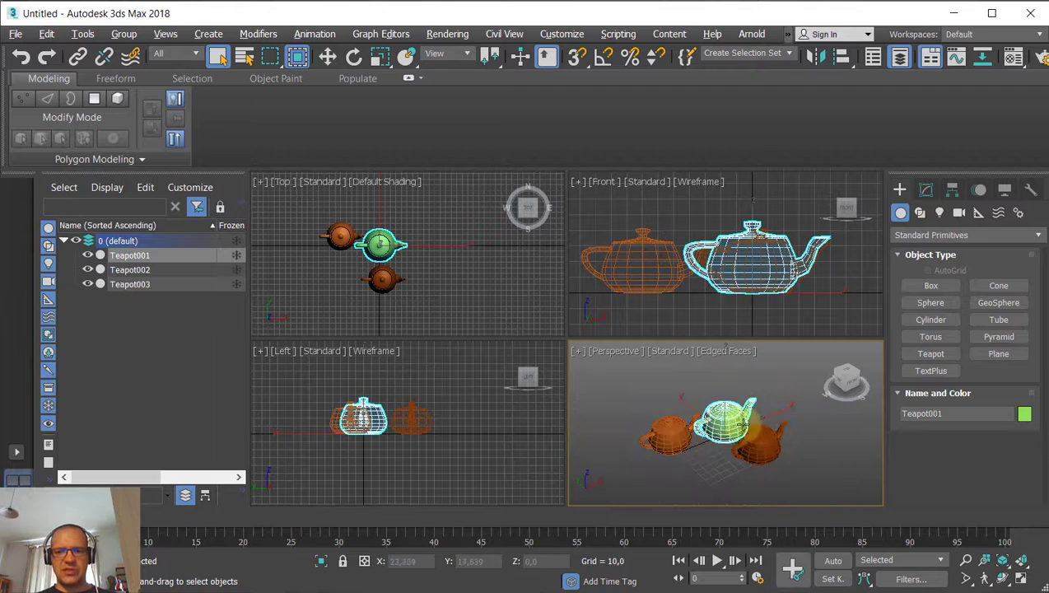
# Zoom the Perspective viewport with the Zoom tool, then zoom all four viewports together with Zoom All.
pyautogui.click(967, 562)
pyautogui.moveTo(772, 428); pyautogui.dragTo(718, 417)
pyautogui.rightClick(719, 420)
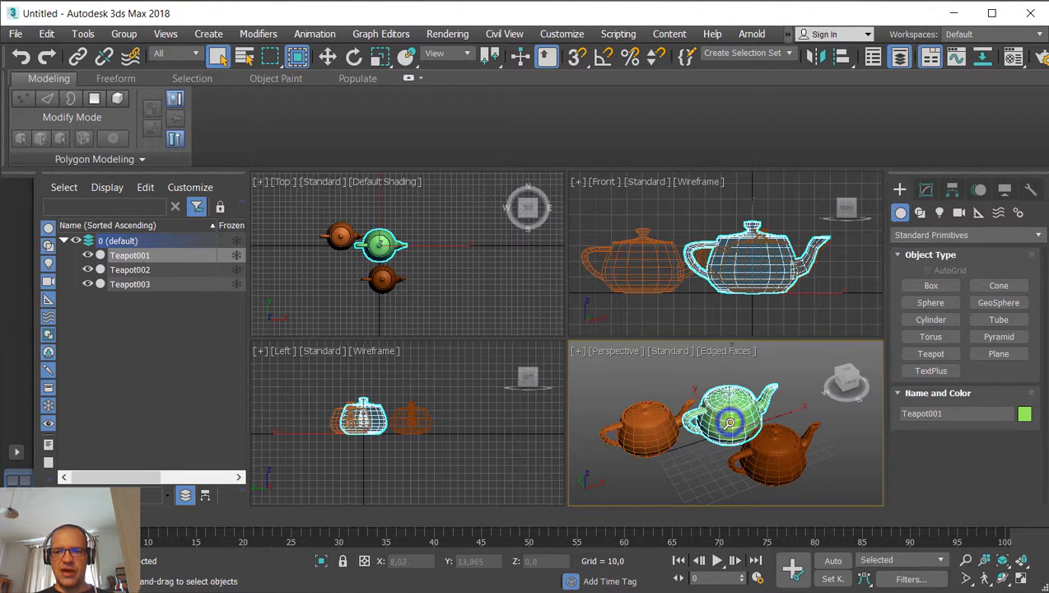
pyautogui.click(985, 563)
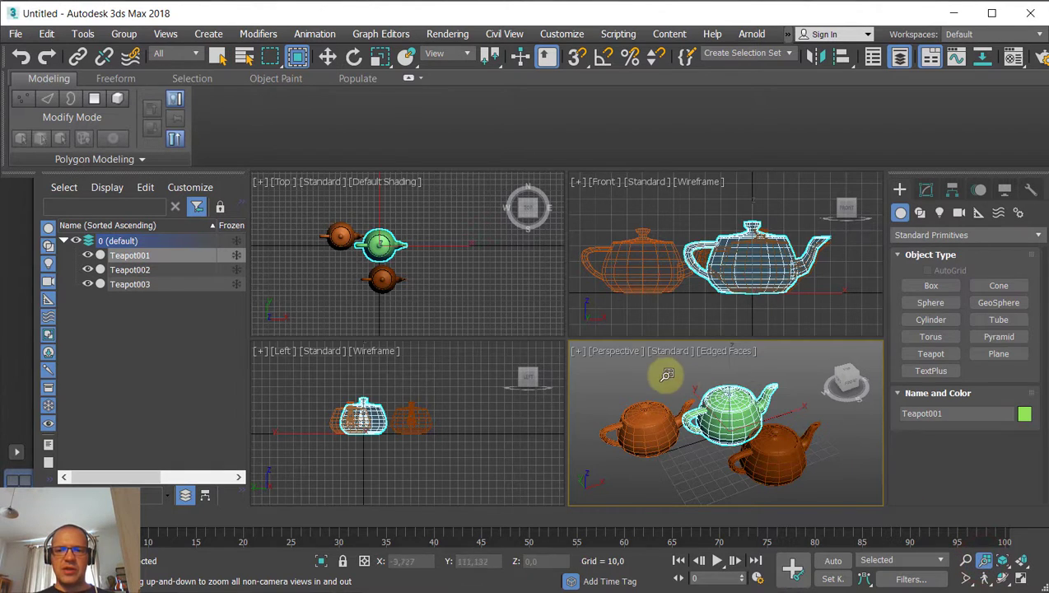
pyautogui.moveTo(663, 374); pyautogui.dragTo(677, 352)
pyautogui.click(629, 352)
pyautogui.click(597, 363)
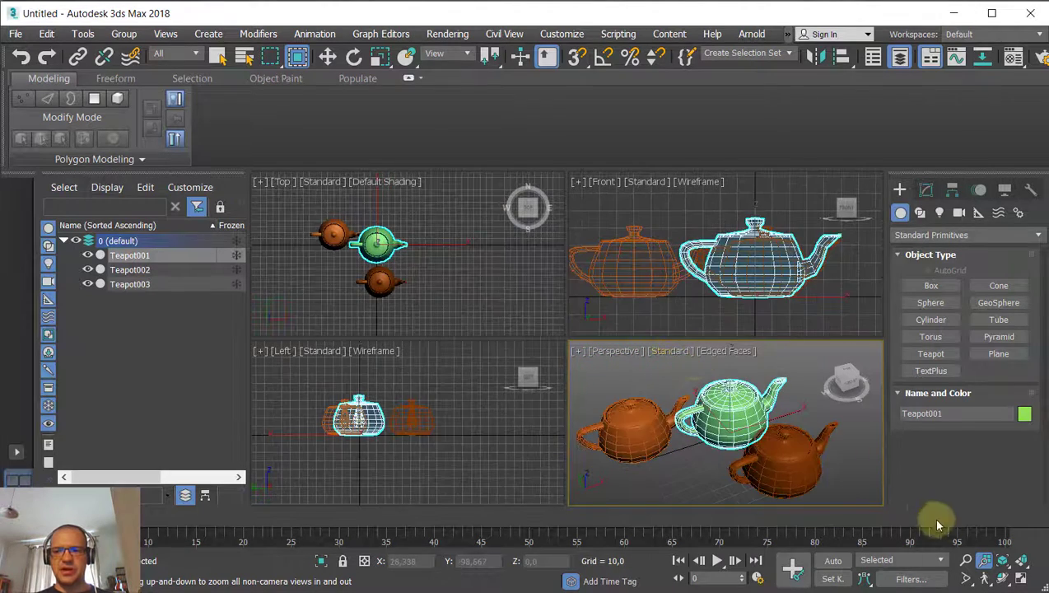
# Frame the selected green teapot in the Perspective viewport with Zoom Extents Selected, then repeat it after zooming out.
pyautogui.click(1002, 563)
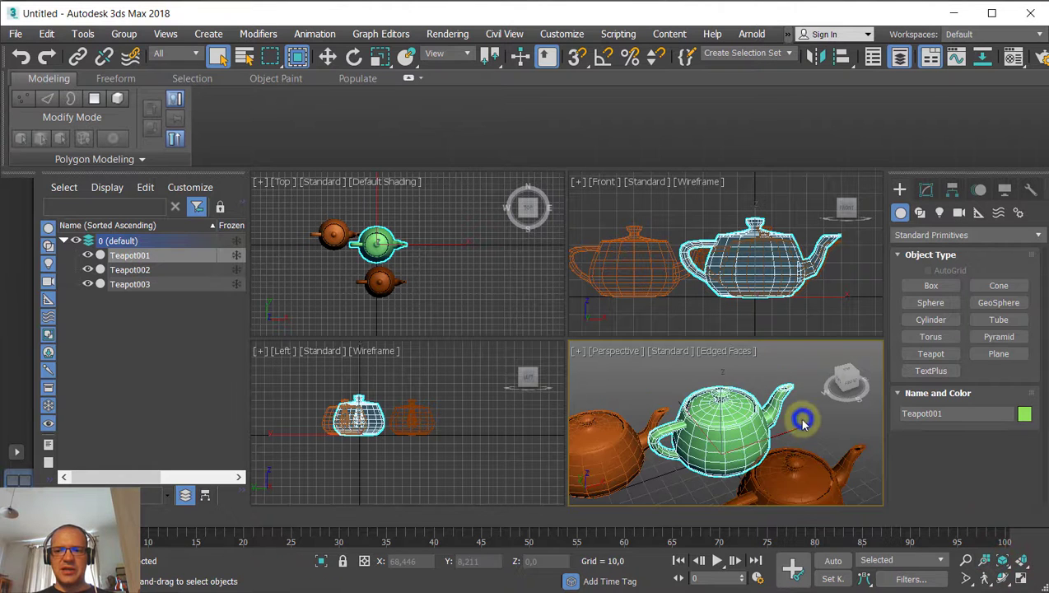
pyautogui.click(731, 432)
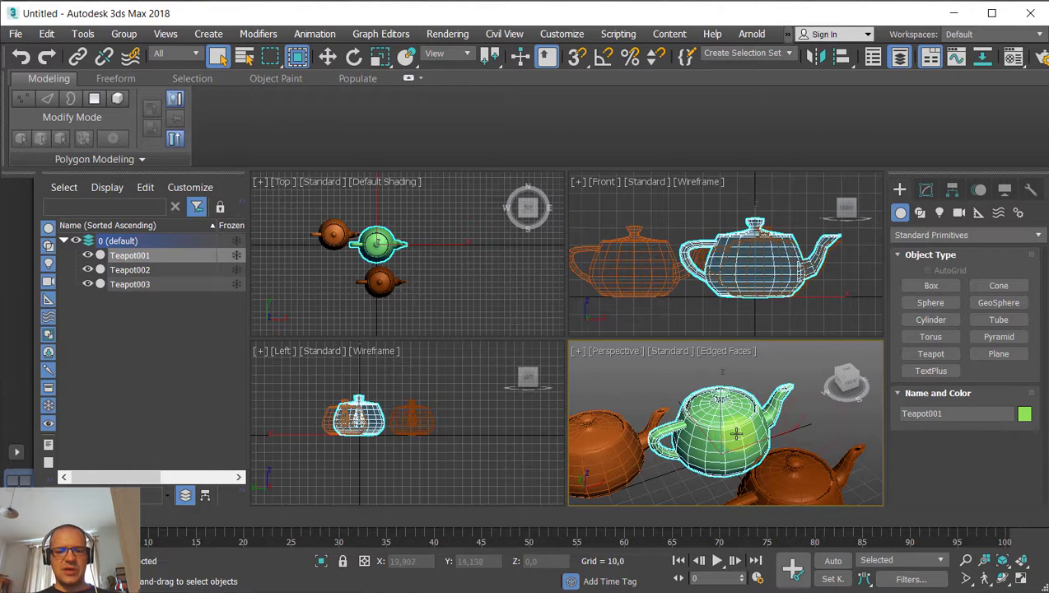
pyautogui.scroll(-5, 736, 433)
pyautogui.press('z')
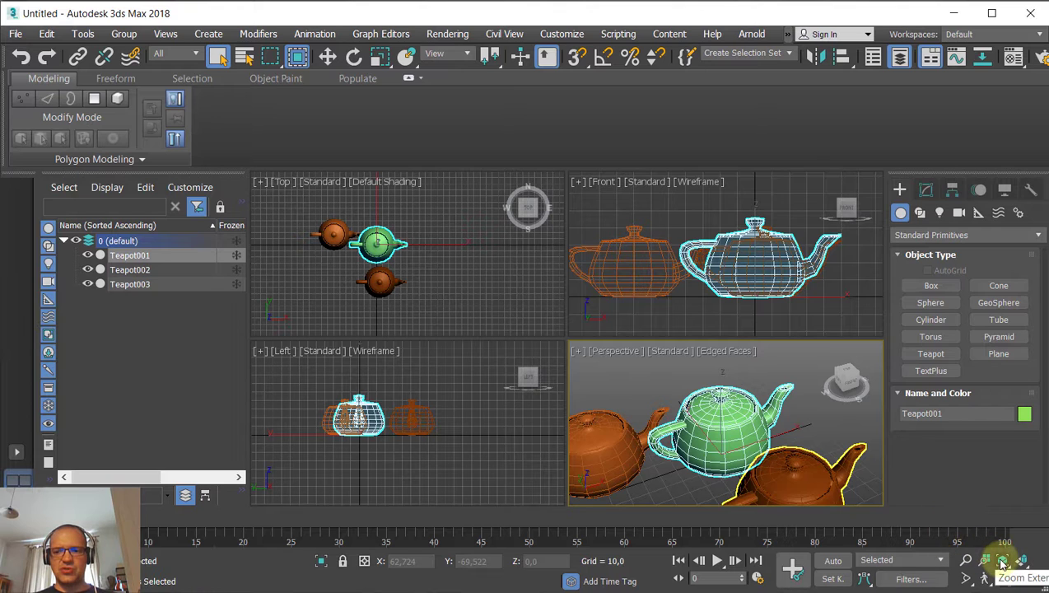
# Select the green teapot and Teapot003 together and frame both in the Perspective viewport, then in all viewports.
pyautogui.click(847, 416)
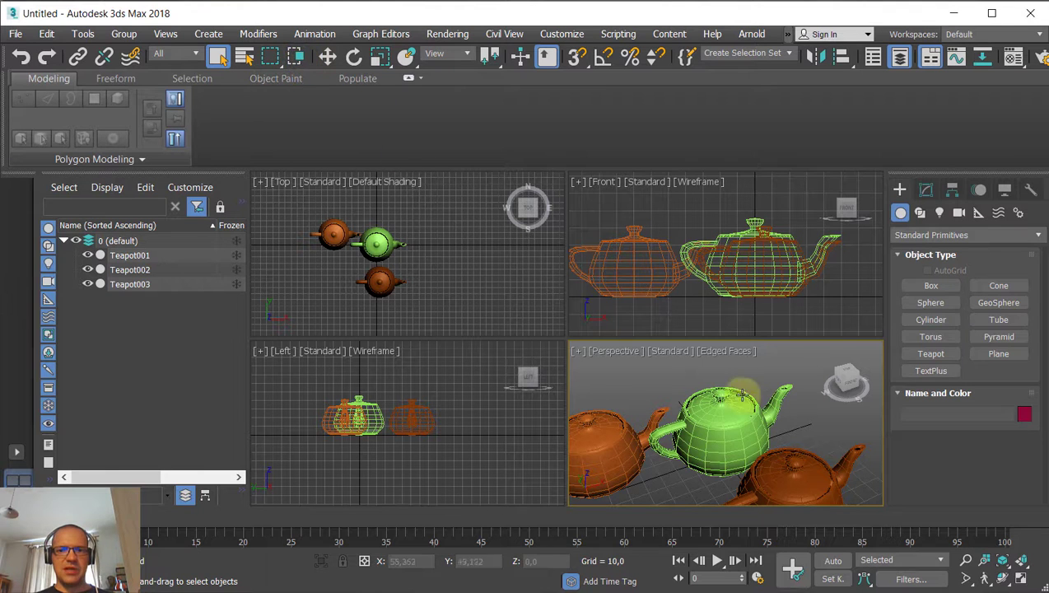
pyautogui.click(716, 407)
pyautogui.keyDown('ctrl'); pyautogui.click(576, 444); pyautogui.keyUp('ctrl')
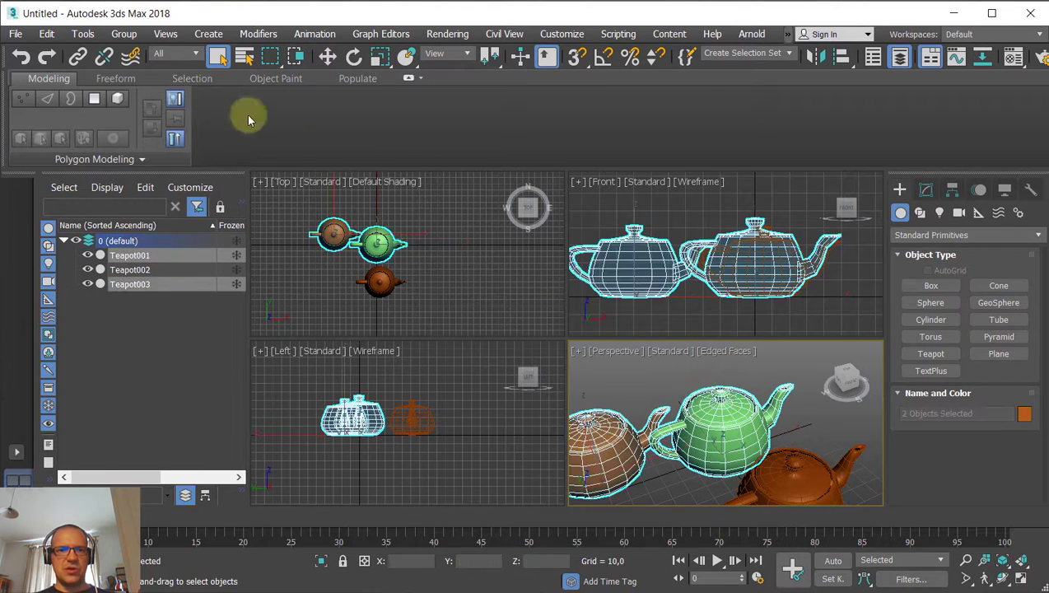
pyautogui.click(1002, 562)
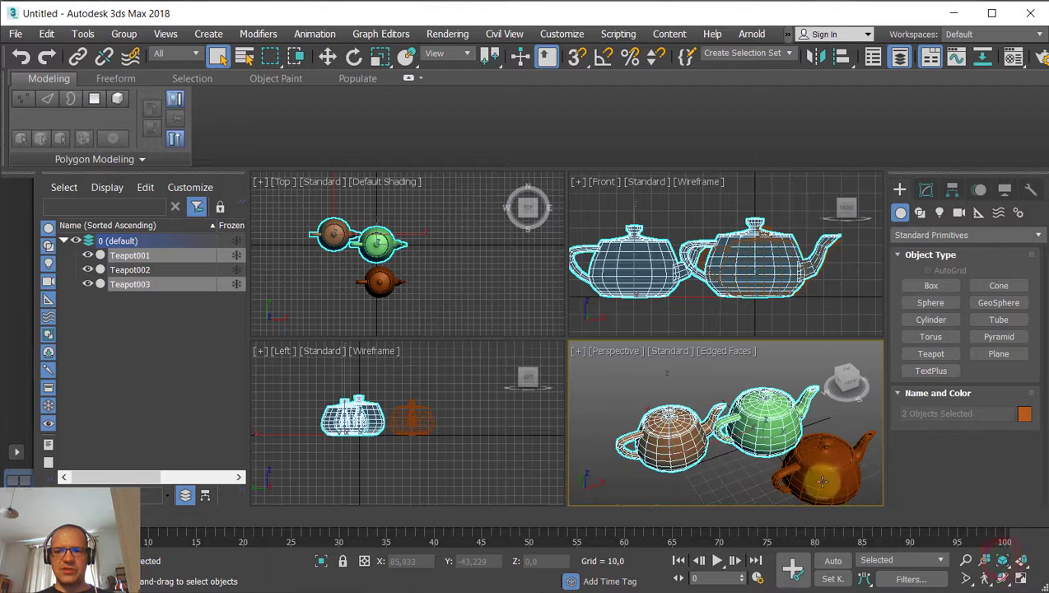
pyautogui.click(1023, 562)
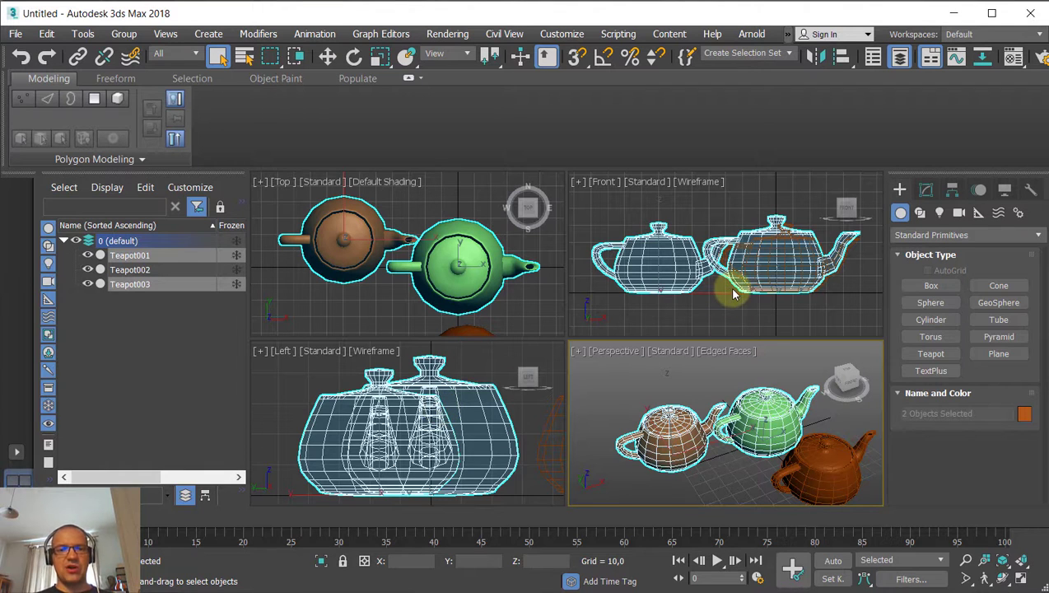
# Clear the selection, maximize the Perspective viewport with all three teapots in view, and select the green teapot.
pyautogui.click(649, 374)
pyautogui.scroll(5, 650, 374)
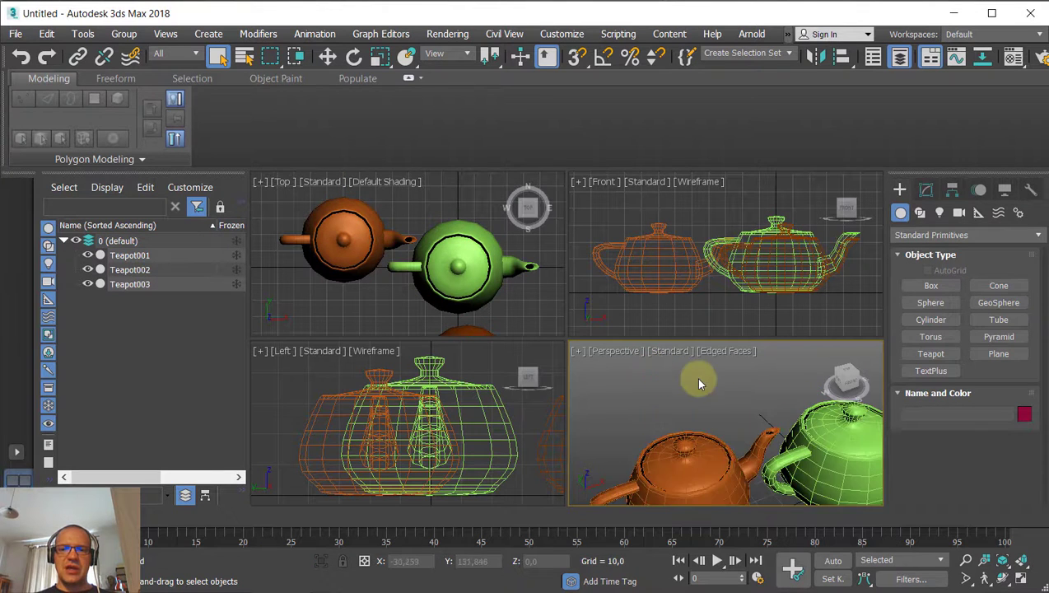
pyautogui.moveTo(698, 379); pyautogui.dragTo(658, 362, button='middle')
pyautogui.click(780, 416)
pyautogui.hotkey('alt', 'w')
pyautogui.scroll(-3, 690, 294)
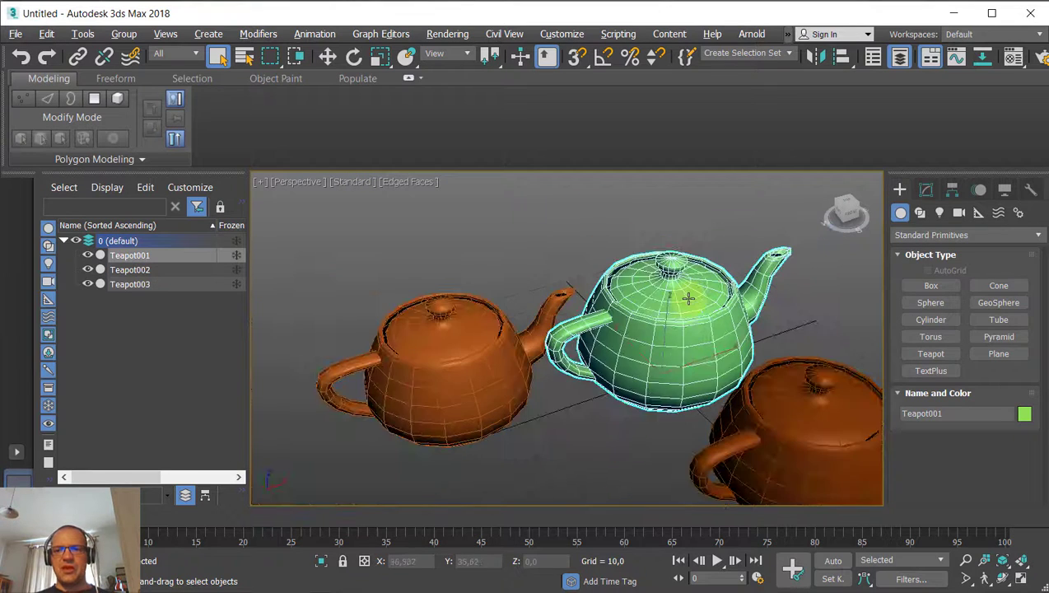
pyautogui.moveTo(690, 298); pyautogui.dragTo(626, 299, button='middle')
pyautogui.click(659, 216)
pyautogui.click(615, 301)
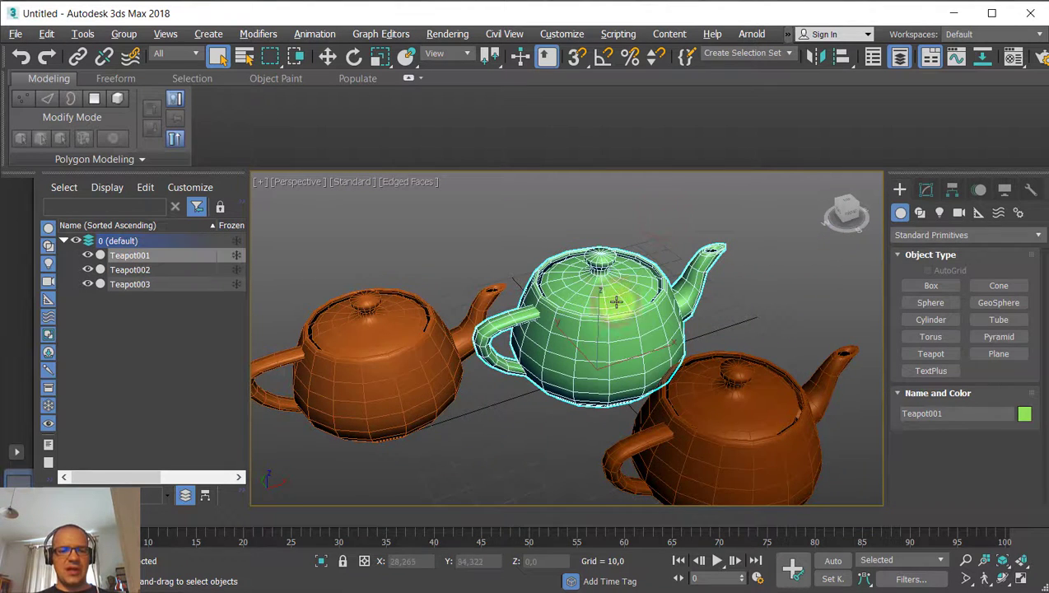
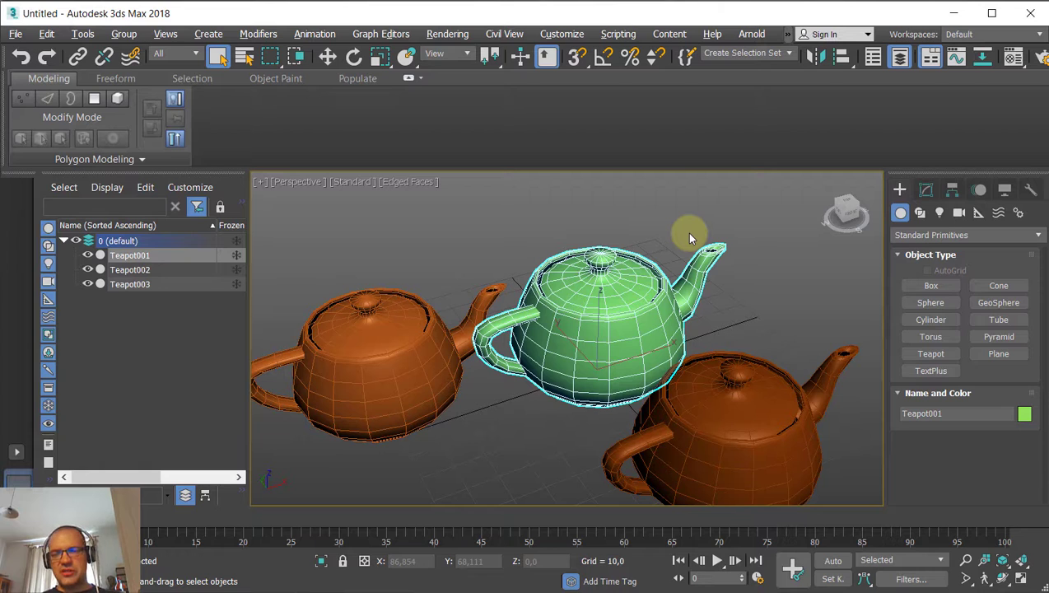
# Rename the green teapot, Teapot001, as MrBeansTea in the scene object list.
pyautogui.click(677, 232)
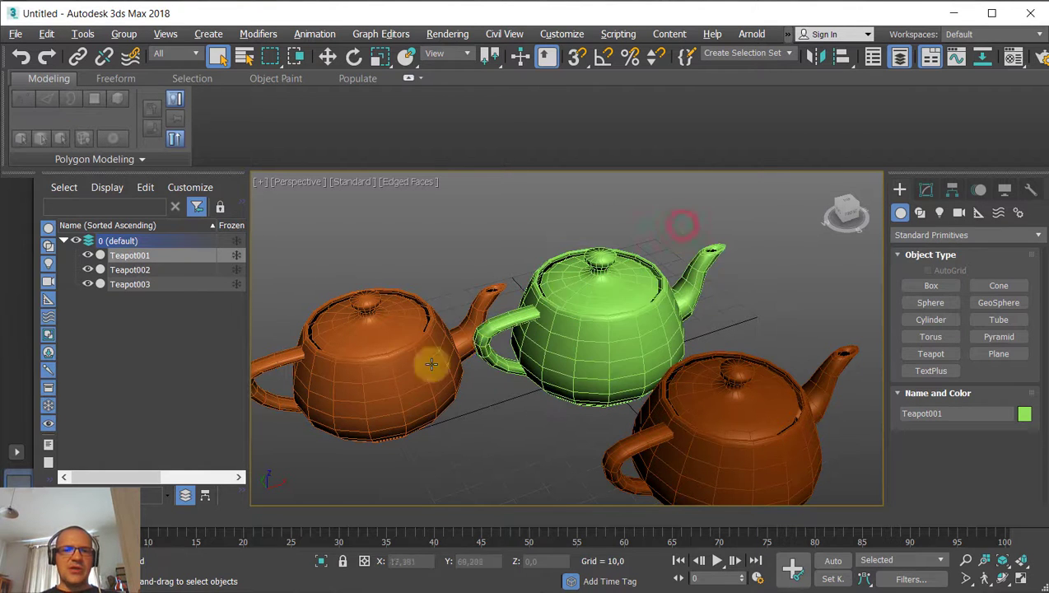
pyautogui.click(138, 256)
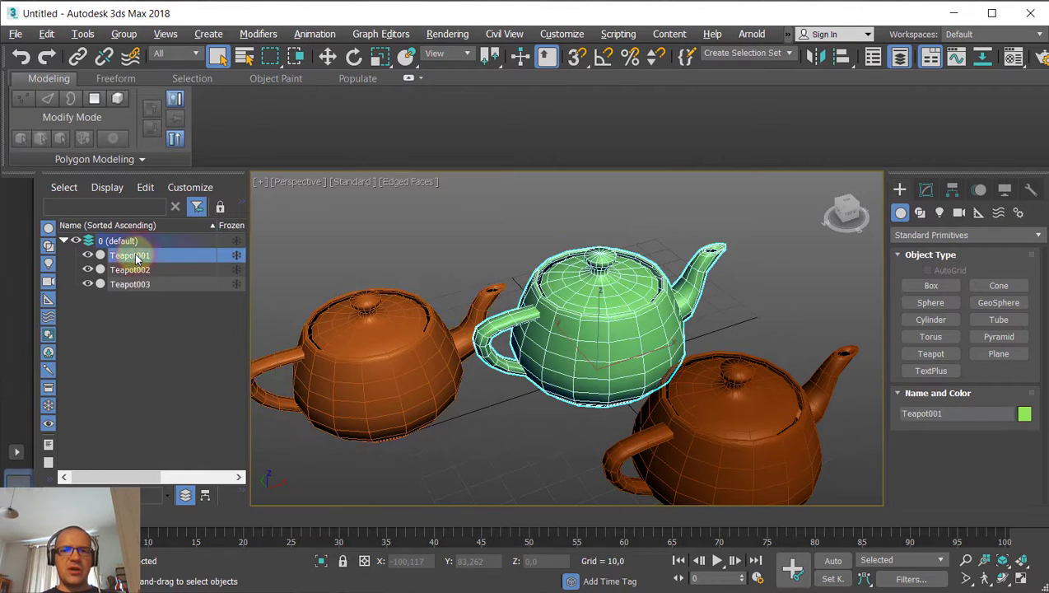
pyautogui.click(145, 257)
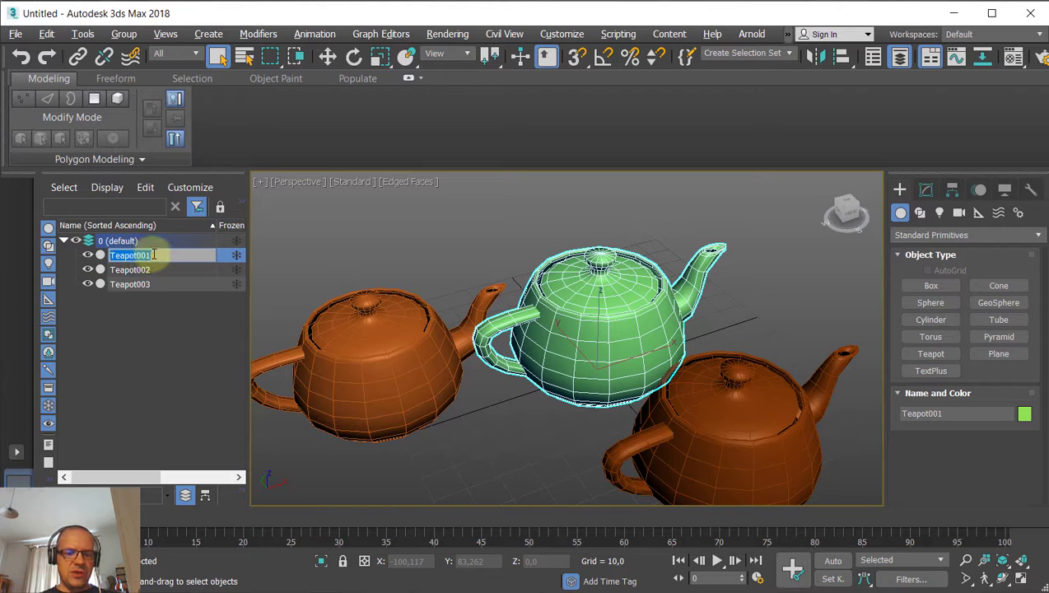
pyautogui.write('MrBea')
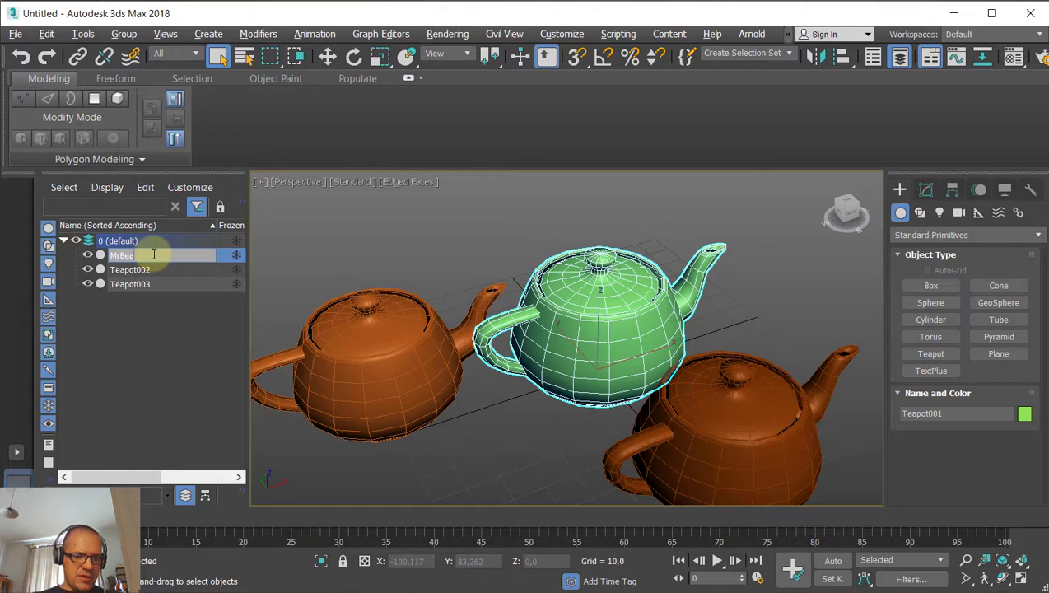
pyautogui.write('nsTea')
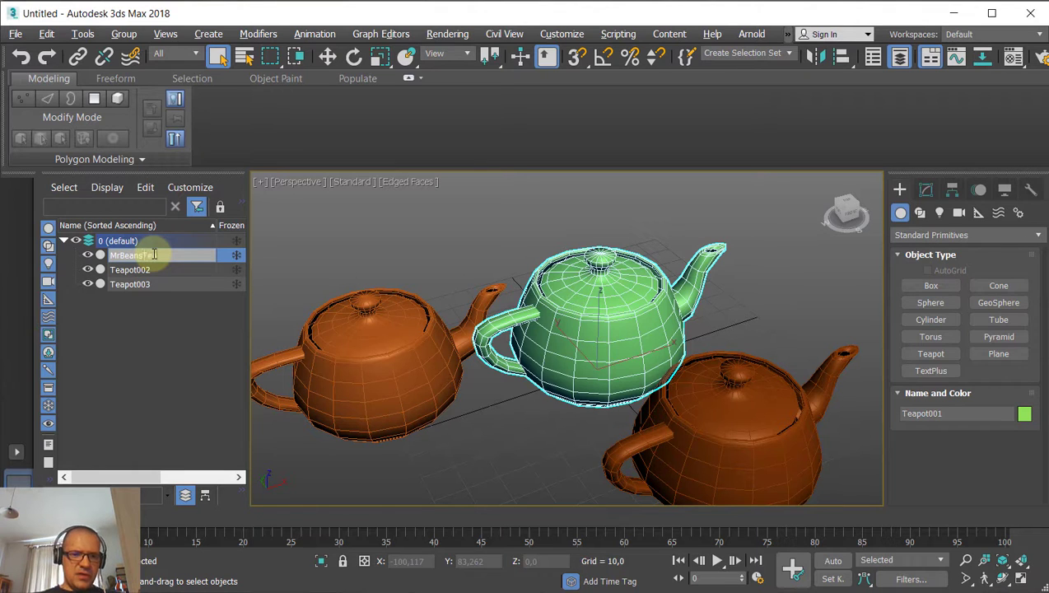
pyautogui.press('Return')
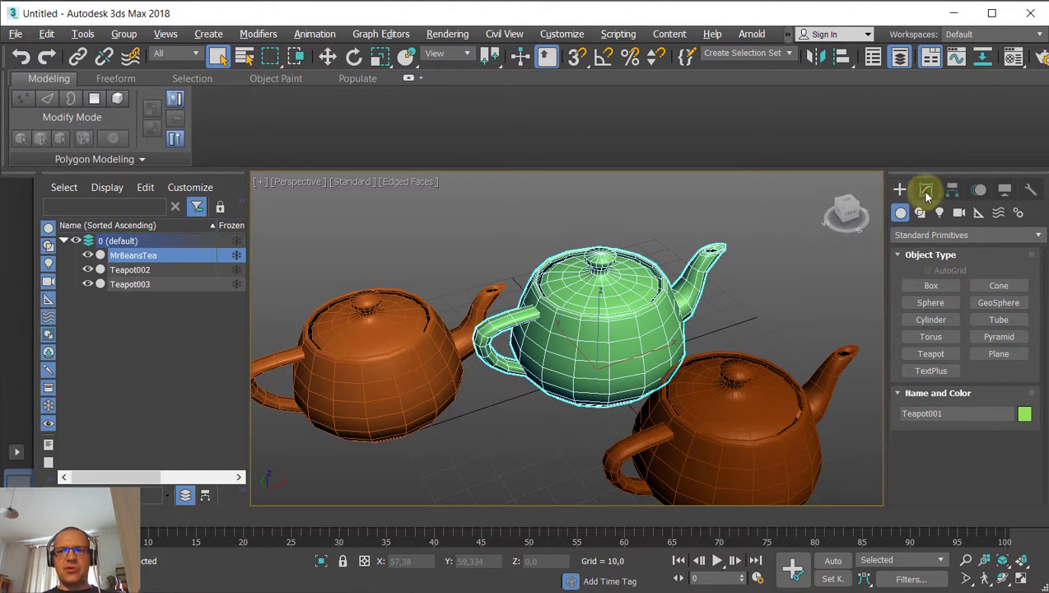
# Deselect everything, select each orange teapot in turn to check its name, and finish with the green teapot selected.
pyautogui.click(428, 251)
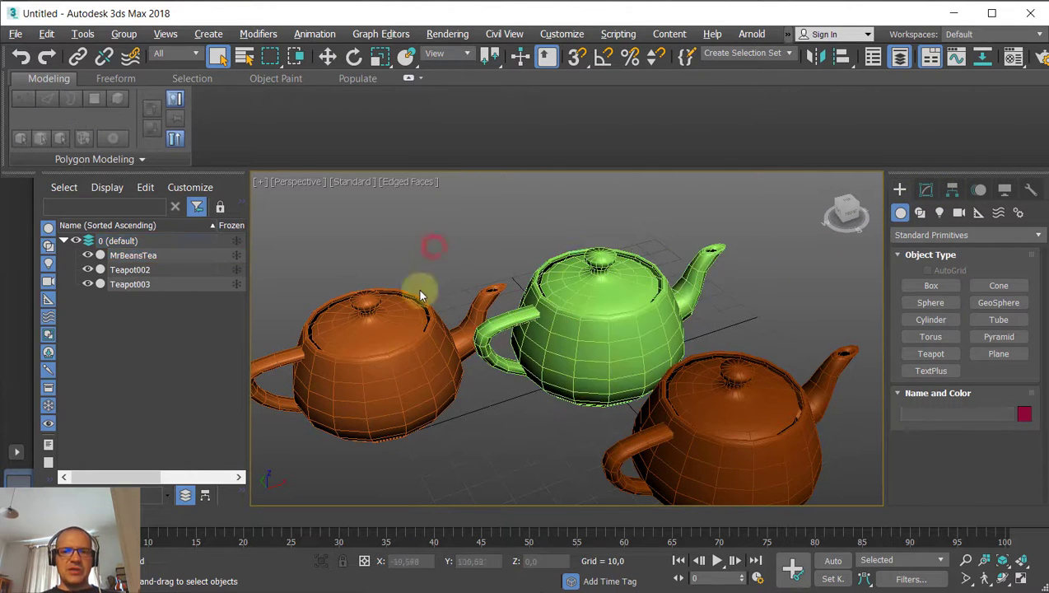
pyautogui.click(398, 329)
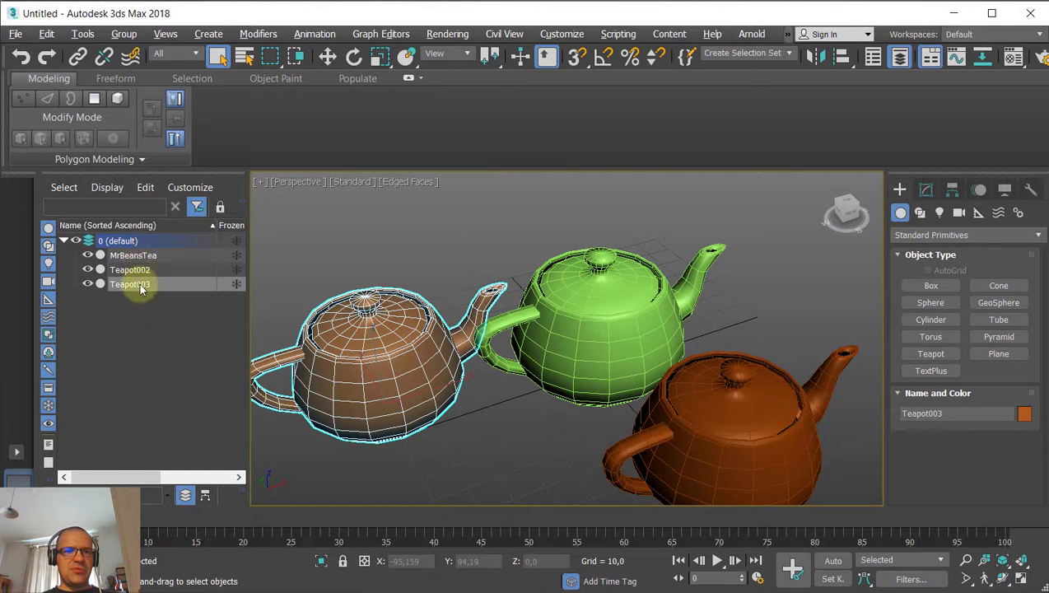
pyautogui.click(681, 434)
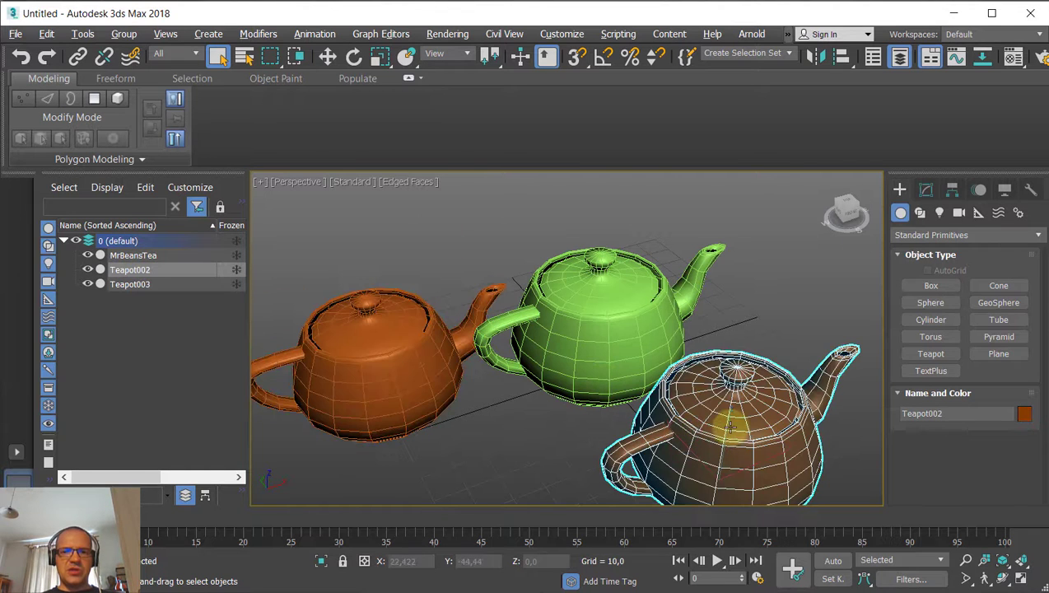
pyautogui.click(602, 321)
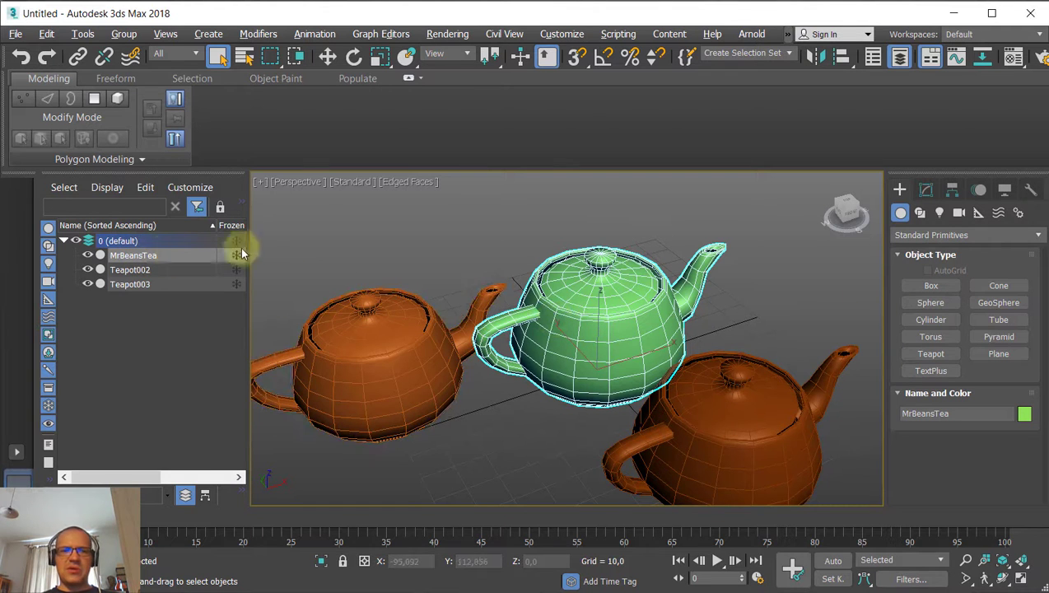
# Show the modify settings of the selected MrBeansTea teapot and rename it as MrBeansTeaX.
pyautogui.click(925, 190)
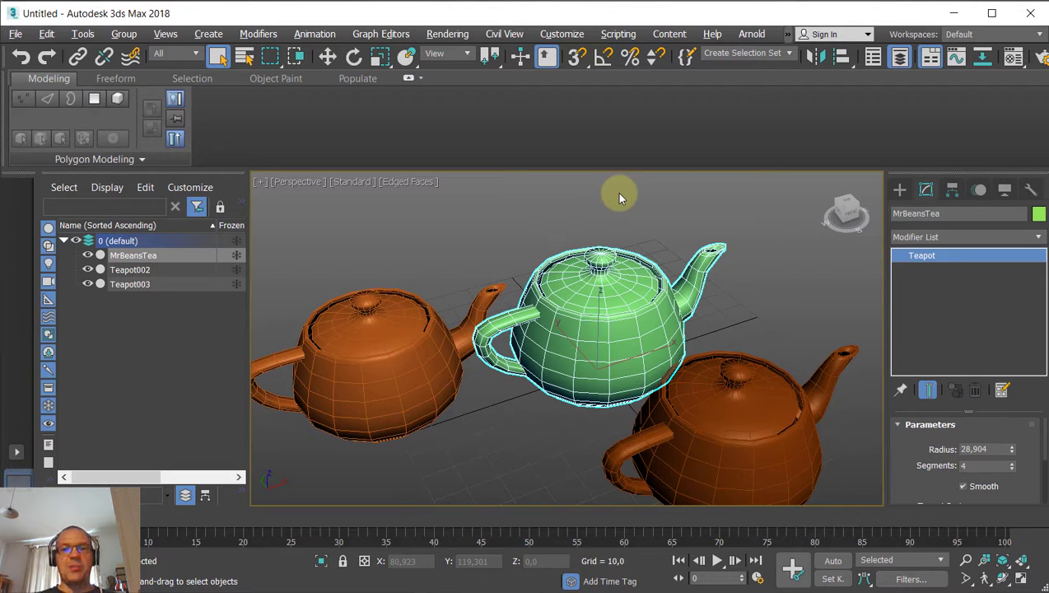
pyautogui.press('Return')
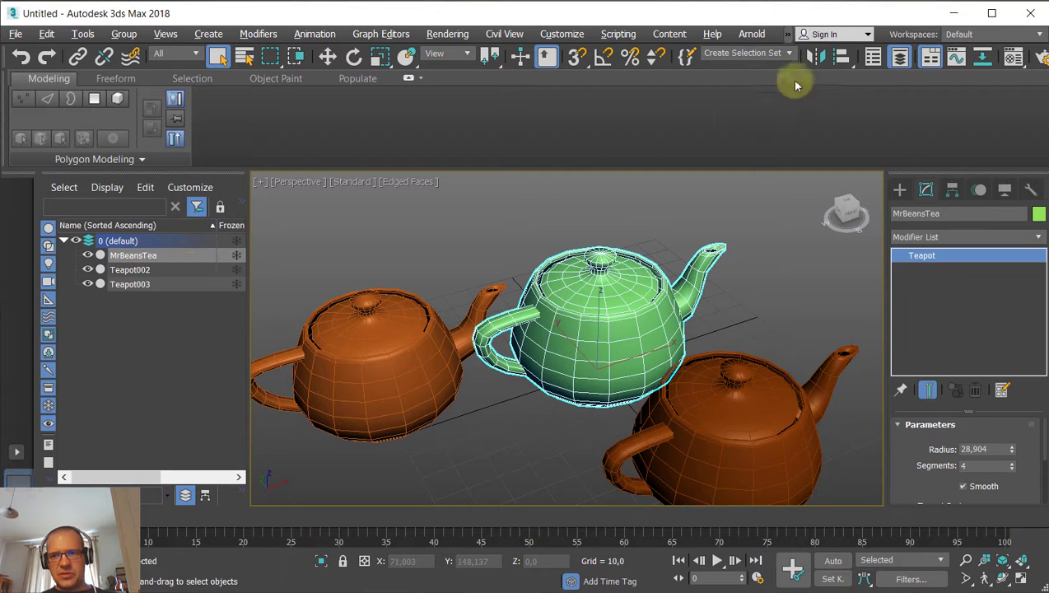
pyautogui.click(901, 59)
pyautogui.click(901, 59)
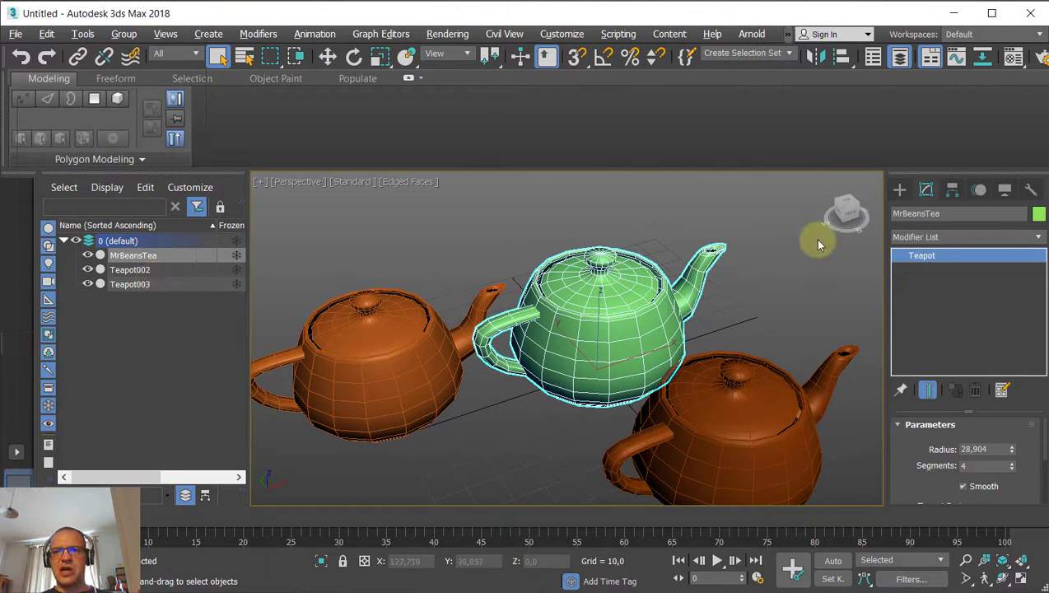
pyautogui.click(959, 214)
pyautogui.write('X')
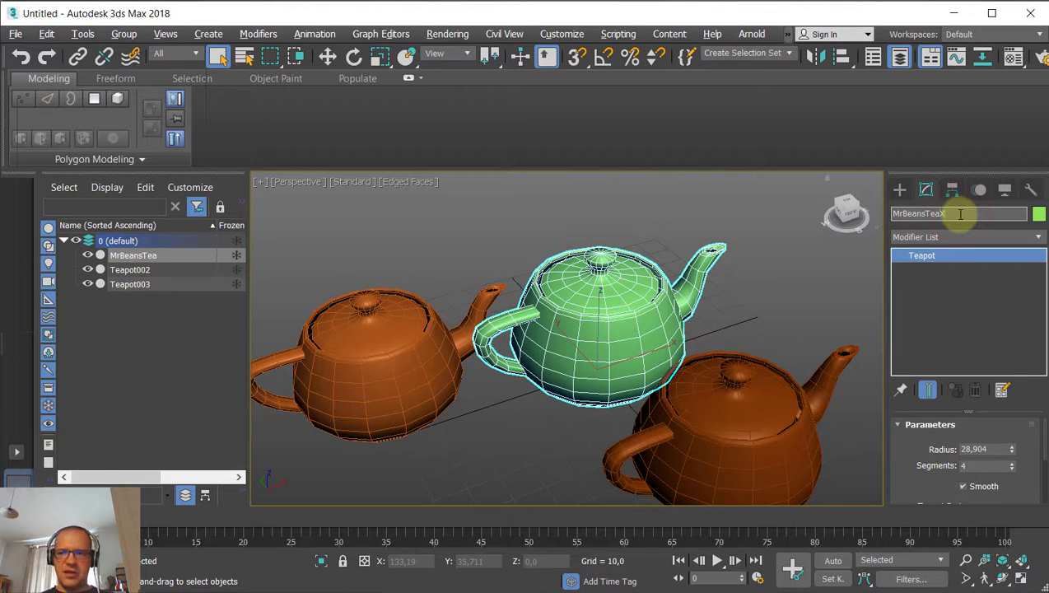
pyautogui.press('Return')
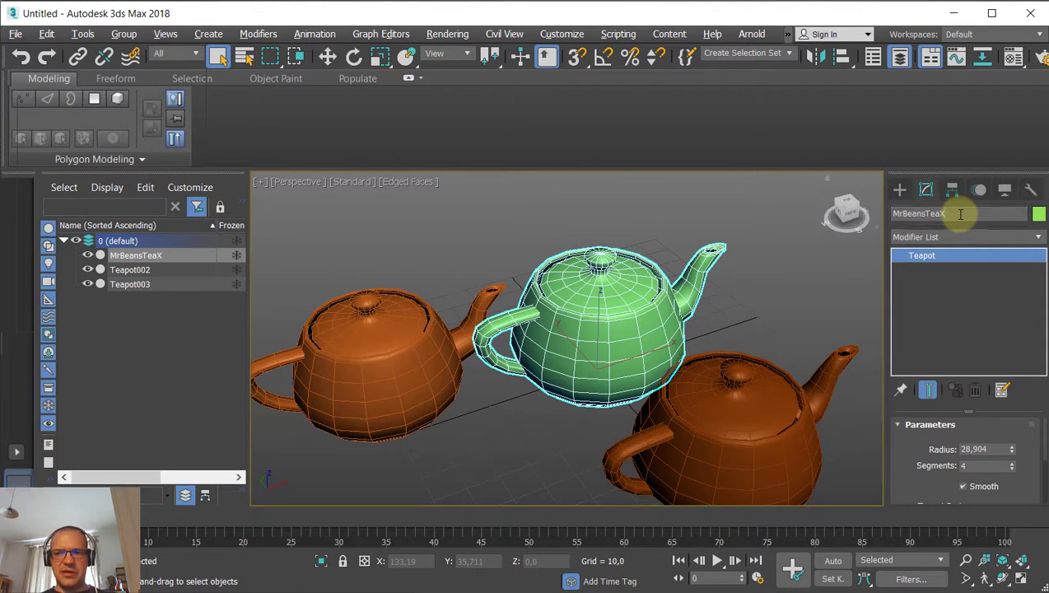
# Recolor the MrBeansTeaX teapot with a bright orange from the AutoCAD ACI palette.
pyautogui.click(1039, 214)
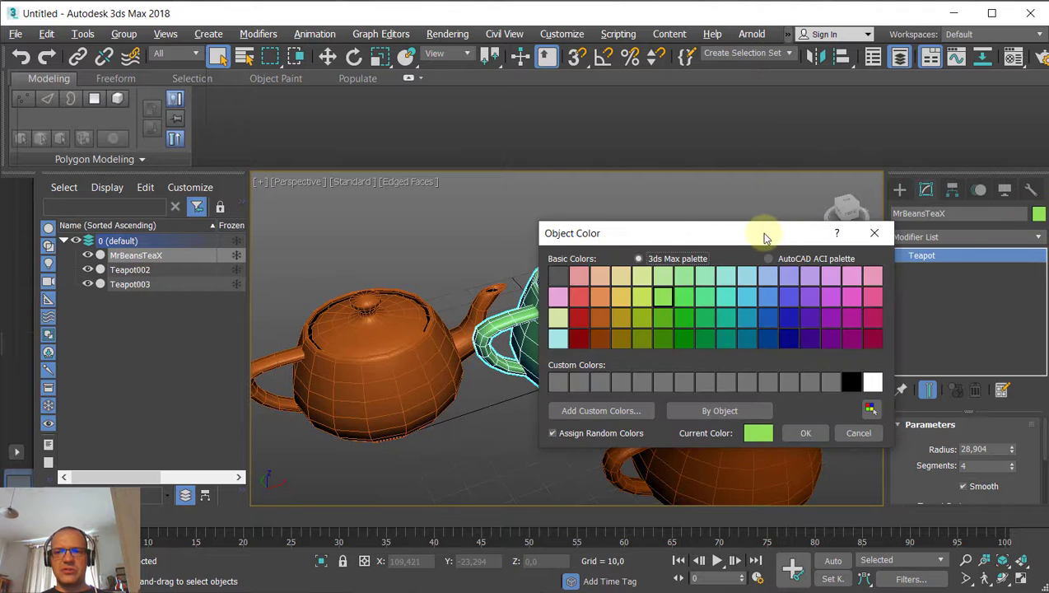
pyautogui.moveTo(760, 233); pyautogui.dragTo(658, 138)
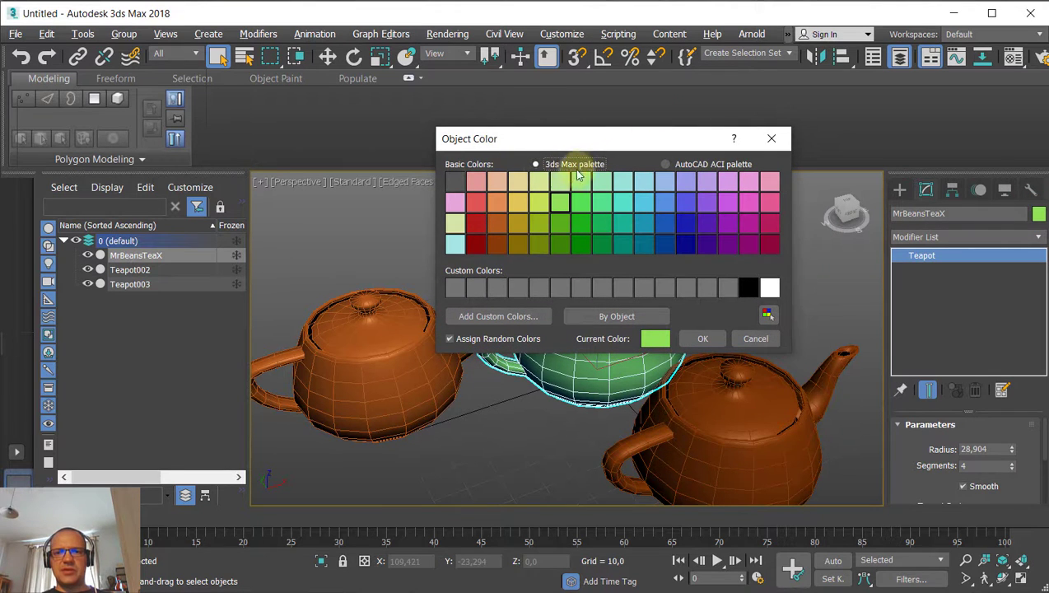
pyautogui.click(674, 165)
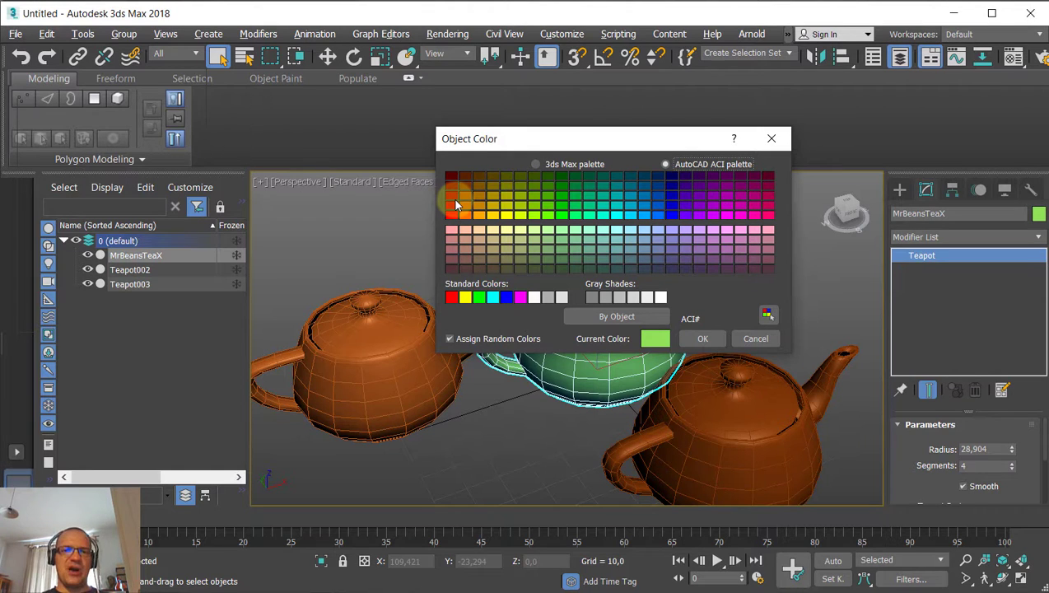
pyautogui.press('Return')
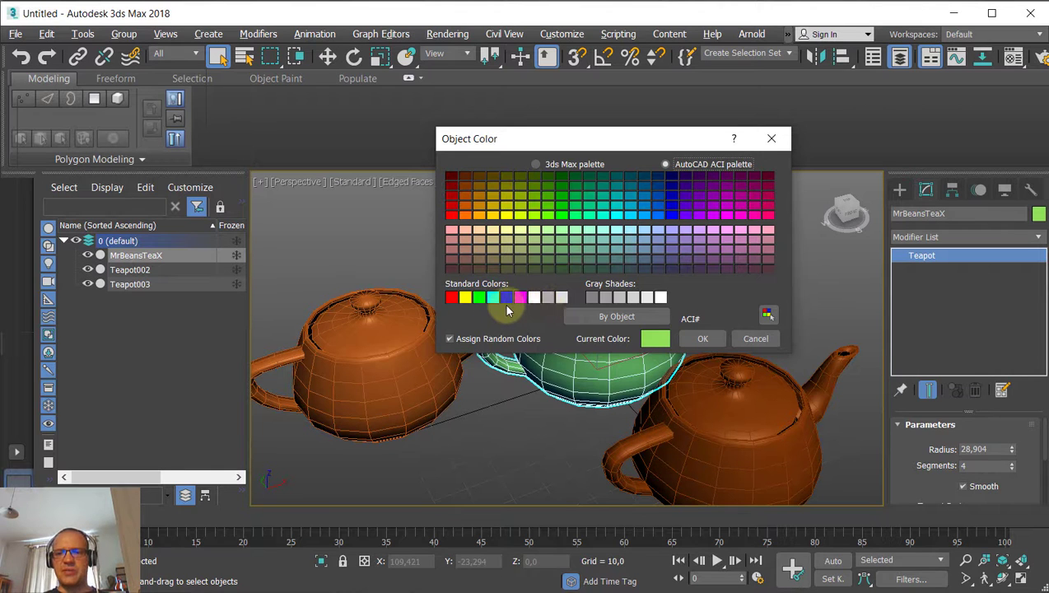
pyautogui.click(462, 213)
pyautogui.click(755, 338)
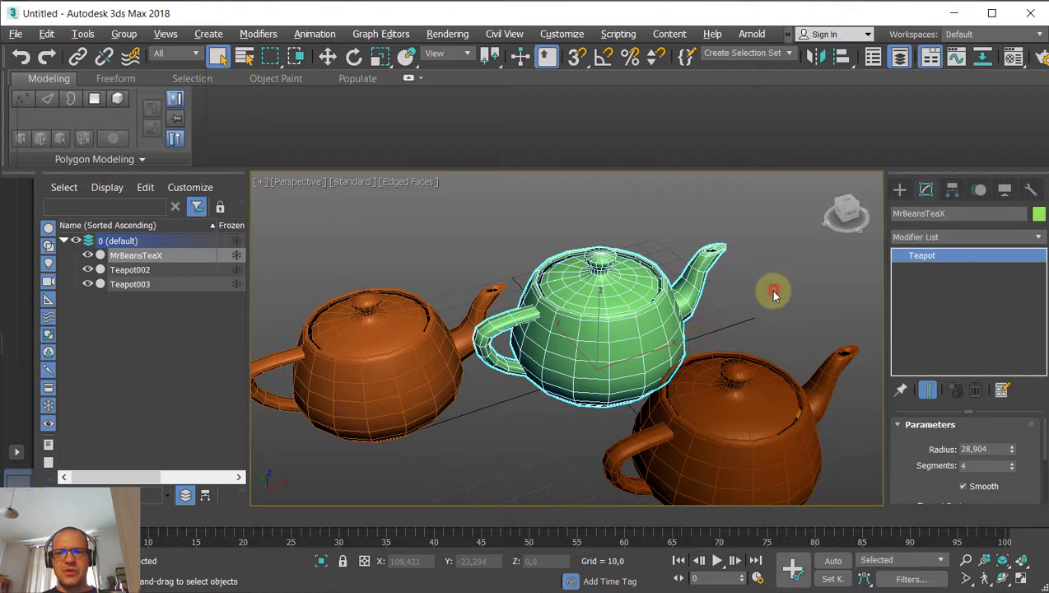
pyautogui.click(773, 291)
pyautogui.click(618, 309)
pyautogui.click(792, 302)
pyautogui.click(565, 317)
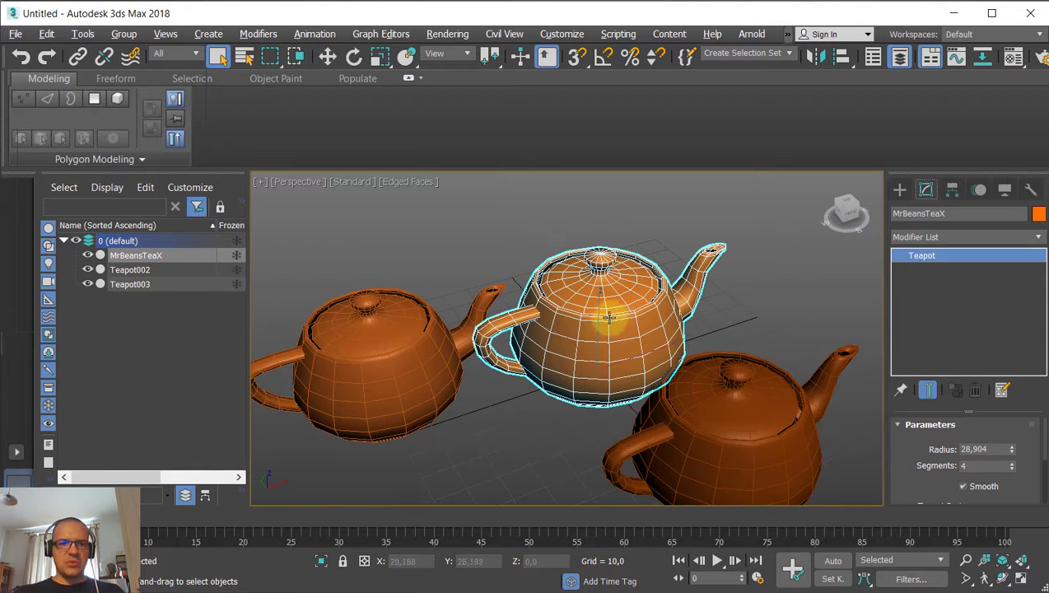
pyautogui.moveTo(627, 321); pyautogui.dragTo(730, 339, button='middle')
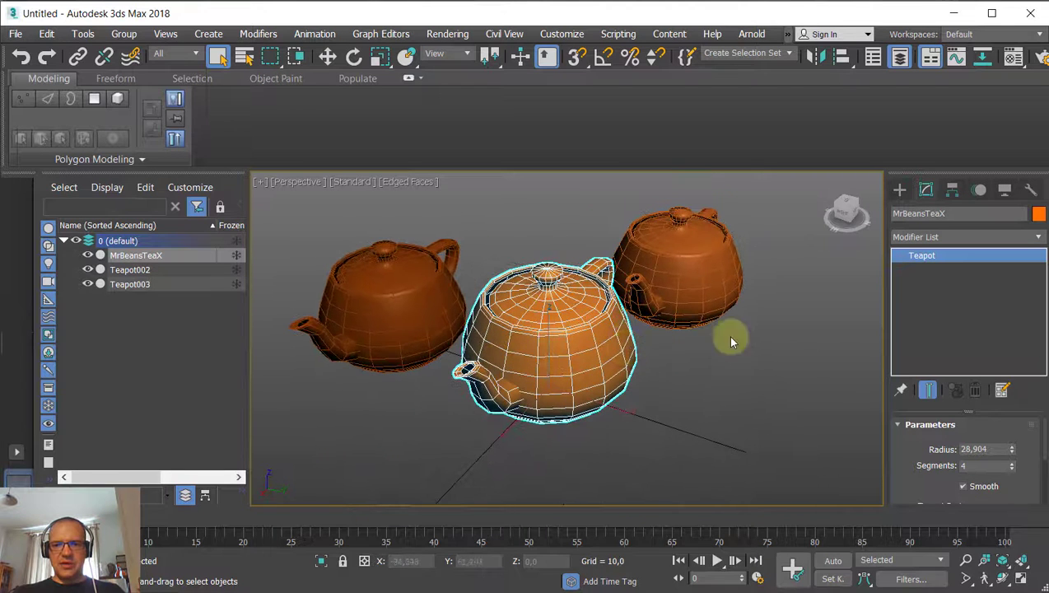
# Change the object color of MrBeansTeaX to the yellow-green ACI 60.
pyautogui.click(1037, 215)
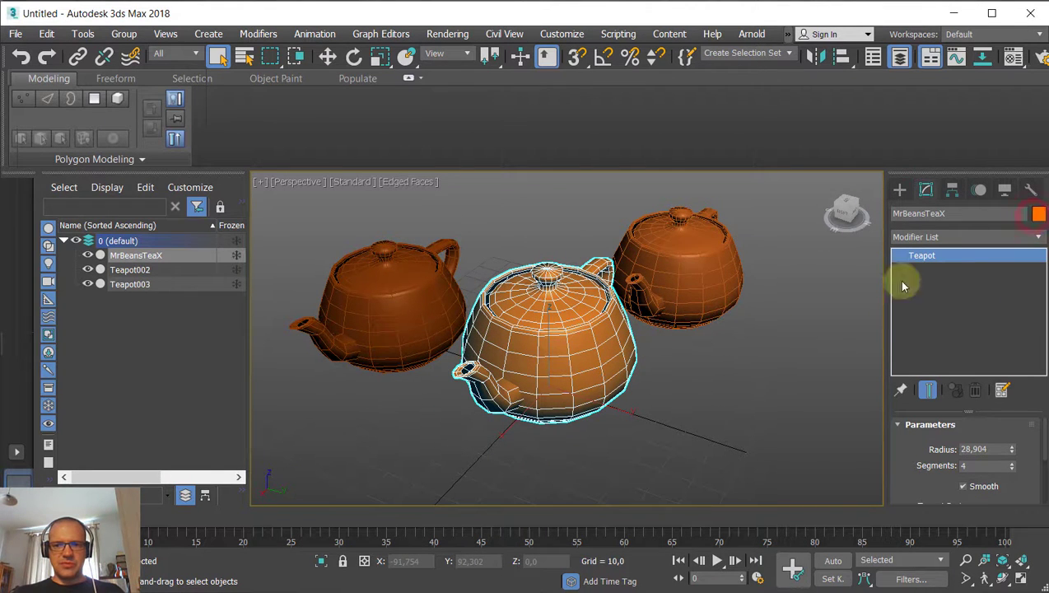
pyautogui.click(521, 217)
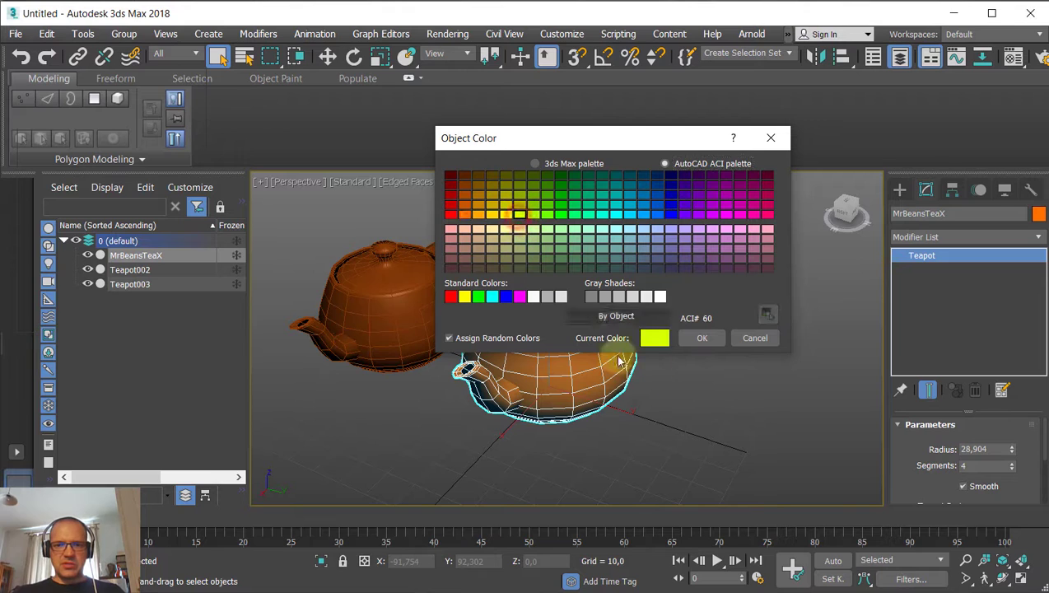
pyautogui.click(701, 337)
pyautogui.scroll(3, 702, 371)
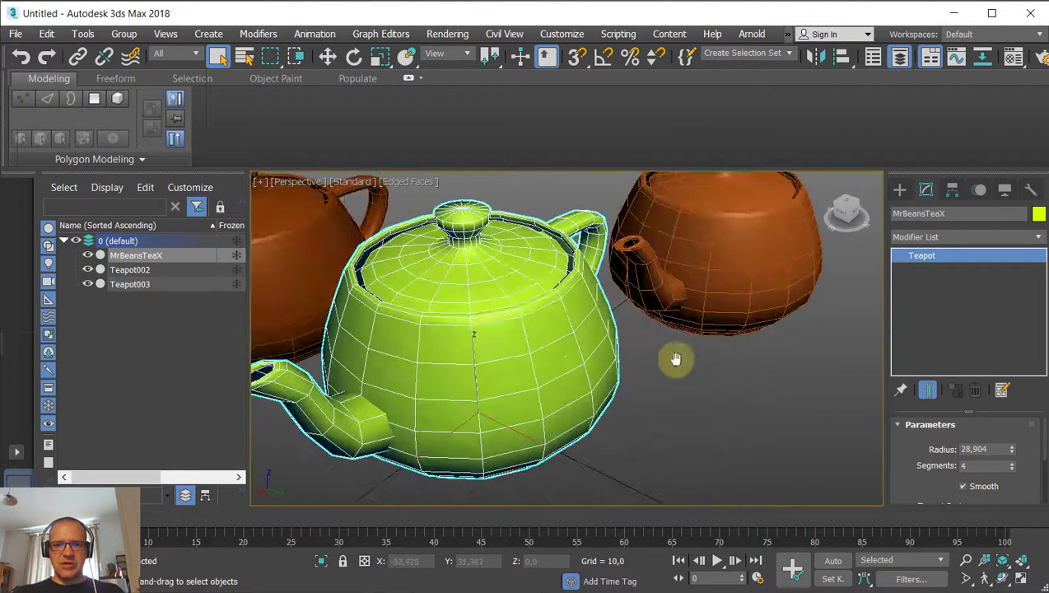
pyautogui.keyDown('alt'); pyautogui.moveTo(676, 361); pyautogui.dragTo(732, 380, button='middle'); pyautogui.keyUp('alt')
pyautogui.scroll(-4, 732, 380)
pyautogui.moveTo(637, 360); pyautogui.dragTo(508, 325, button='middle')
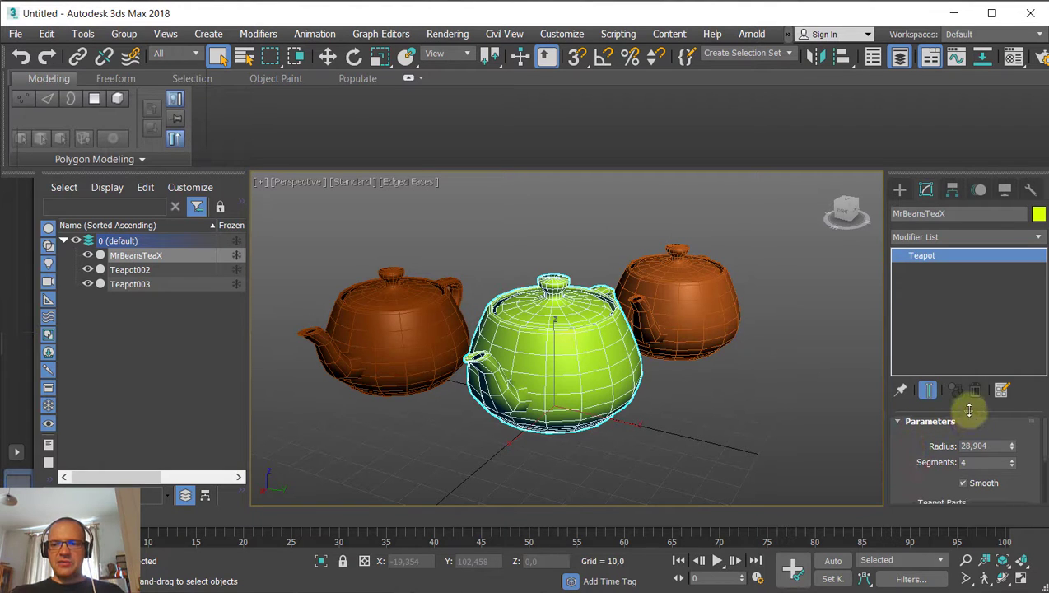
# Set the radius of MrBeansTeaX to 32,373 and its segments to 9.
pyautogui.moveTo(969, 410); pyautogui.dragTo(968, 341)
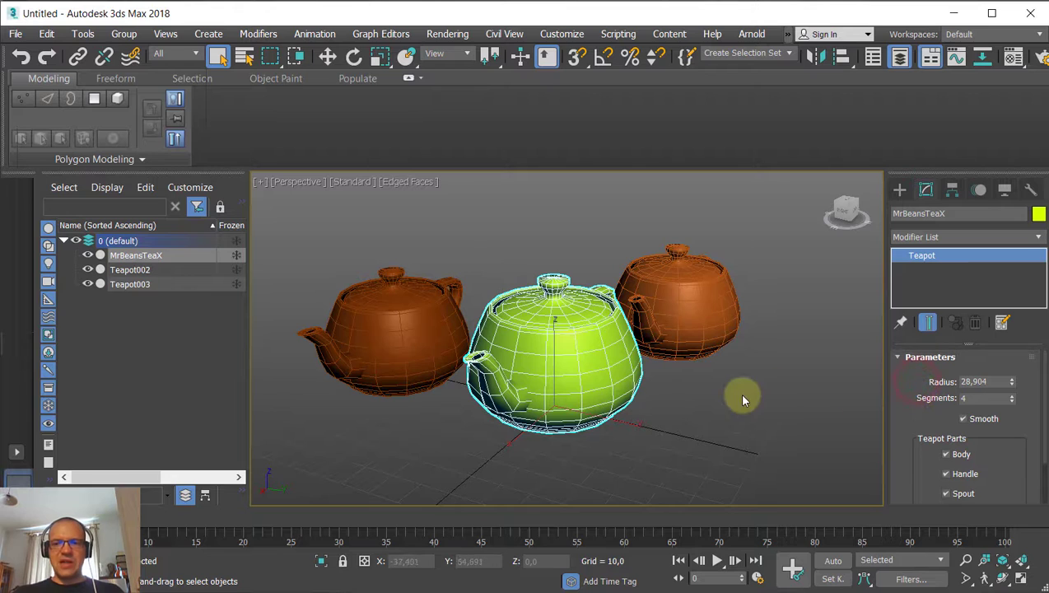
pyautogui.moveTo(740, 394)
pyautogui.keyDown('alt'); pyautogui.mouseDown(button='middle')
pyautogui.moveTo(704, 377)
pyautogui.moveTo(751, 374)
pyautogui.moveTo(753, 388)
pyautogui.mouseUp(button='middle'); pyautogui.keyUp('alt')
pyautogui.scroll(3, 681, 371)
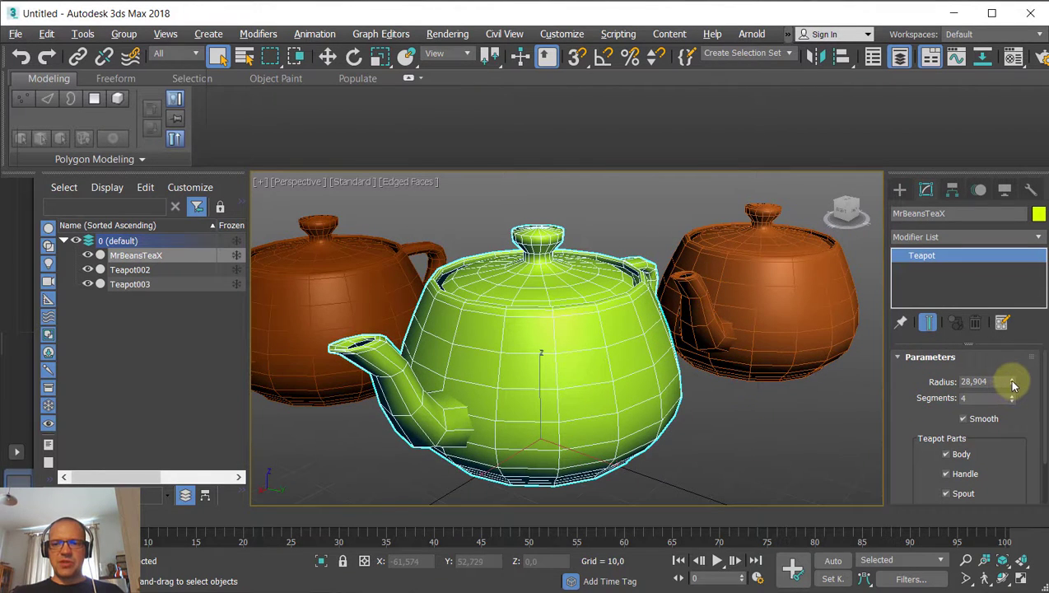
pyautogui.moveTo(1011, 382)
pyautogui.mouseDown()
pyautogui.moveTo(1009, 397)
pyautogui.moveTo(1012, 370)
pyautogui.moveTo(1007, 395)
pyautogui.mouseUp()
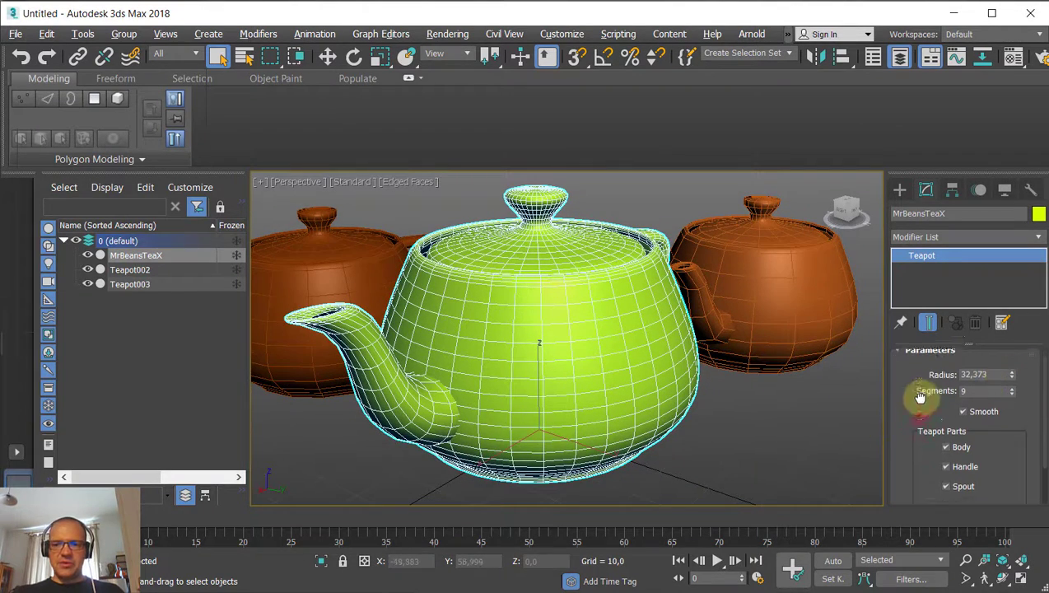
# Test the teapot parts of MrBeansTeaX by switching the body, handle, spout and lid off and back on.
pyautogui.scroll(-2, 947, 416)
pyautogui.click(947, 422)
pyautogui.click(946, 423)
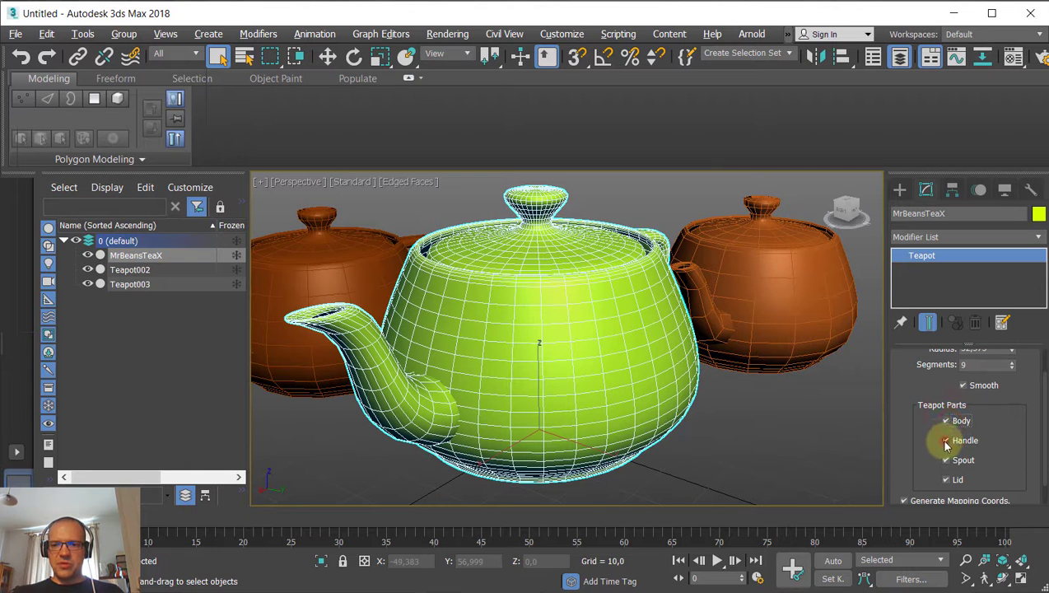
pyautogui.click(947, 442)
pyautogui.click(947, 442)
pyautogui.click(947, 461)
pyautogui.click(946, 480)
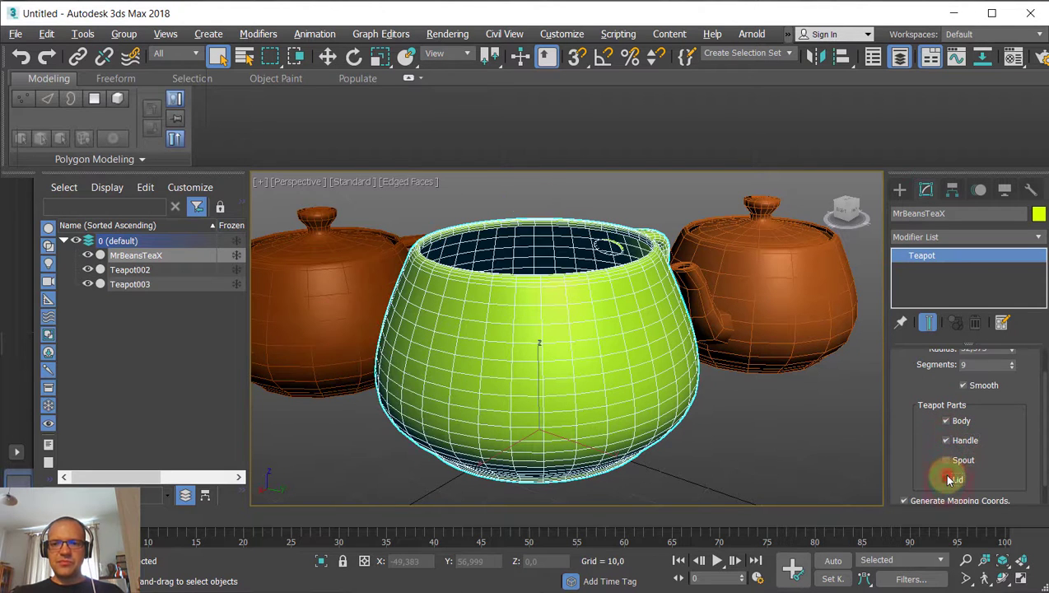
pyautogui.click(946, 479)
pyautogui.click(946, 460)
pyautogui.scroll(-2, 922, 428)
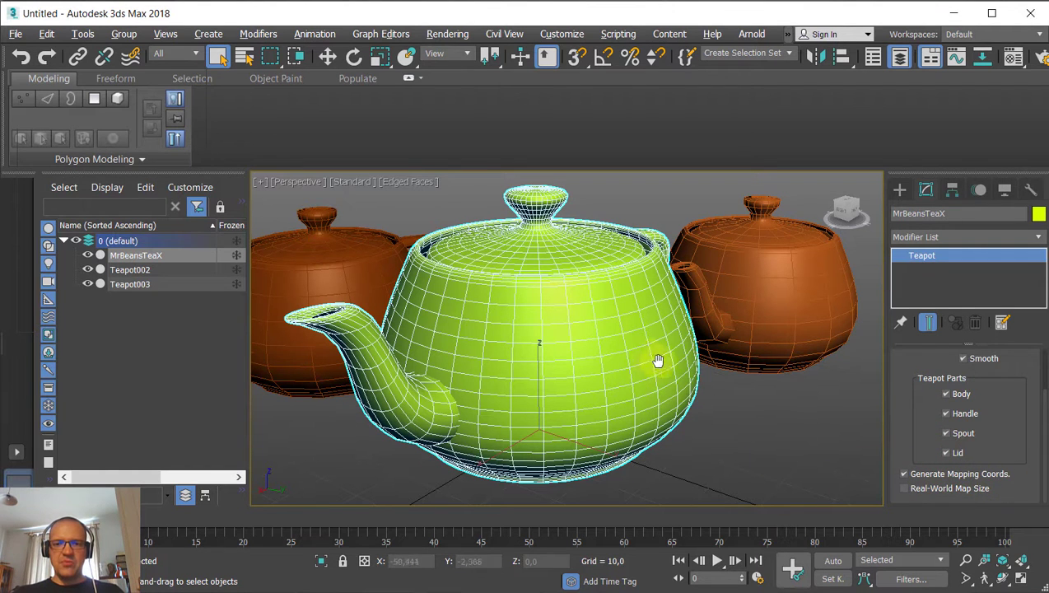
# Reduce the segments of MrBeansTeaX to 5.
pyautogui.moveTo(660, 363)
pyautogui.keyDown('alt'); pyautogui.mouseDown(button='middle')
pyautogui.moveTo(636, 364)
pyautogui.moveTo(643, 370)
pyautogui.mouseUp(button='middle'); pyautogui.keyUp('alt')
pyautogui.scroll(-3, 644, 370)
pyautogui.click(718, 412)
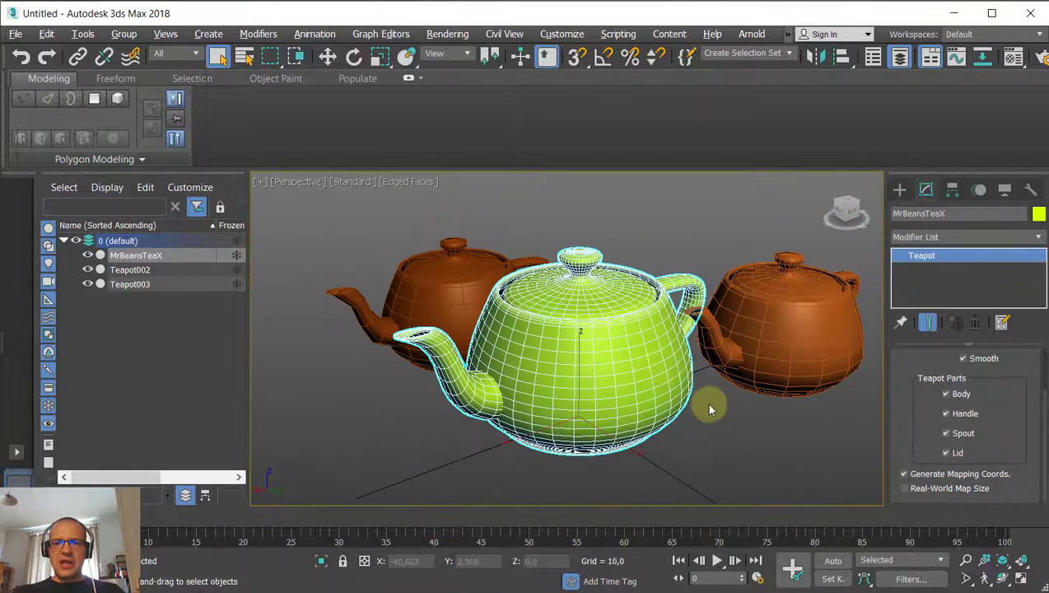
pyautogui.click(651, 371)
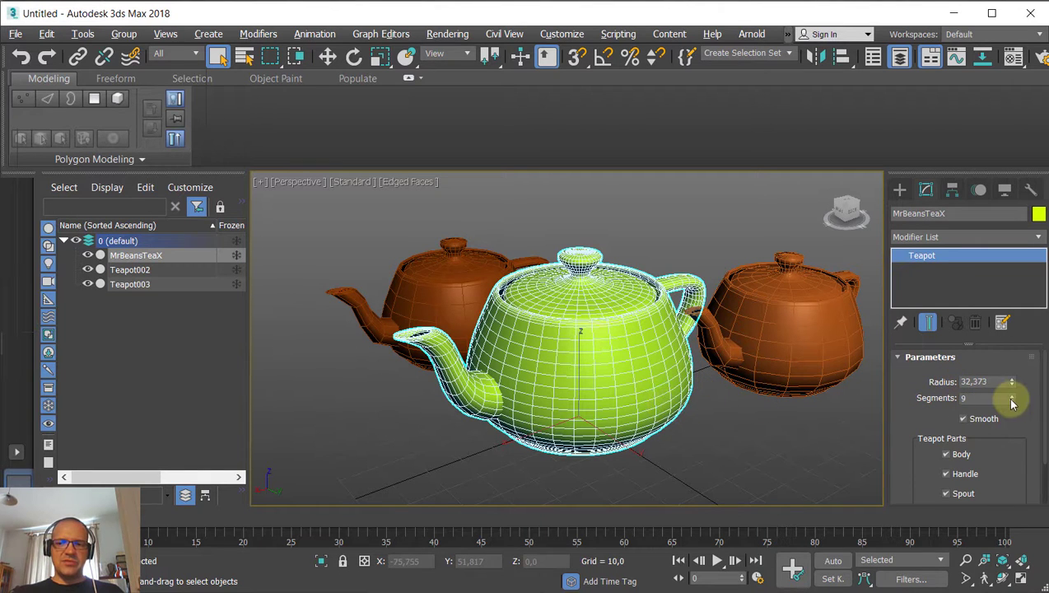
pyautogui.moveTo(1011, 400); pyautogui.dragTo(1013, 403)
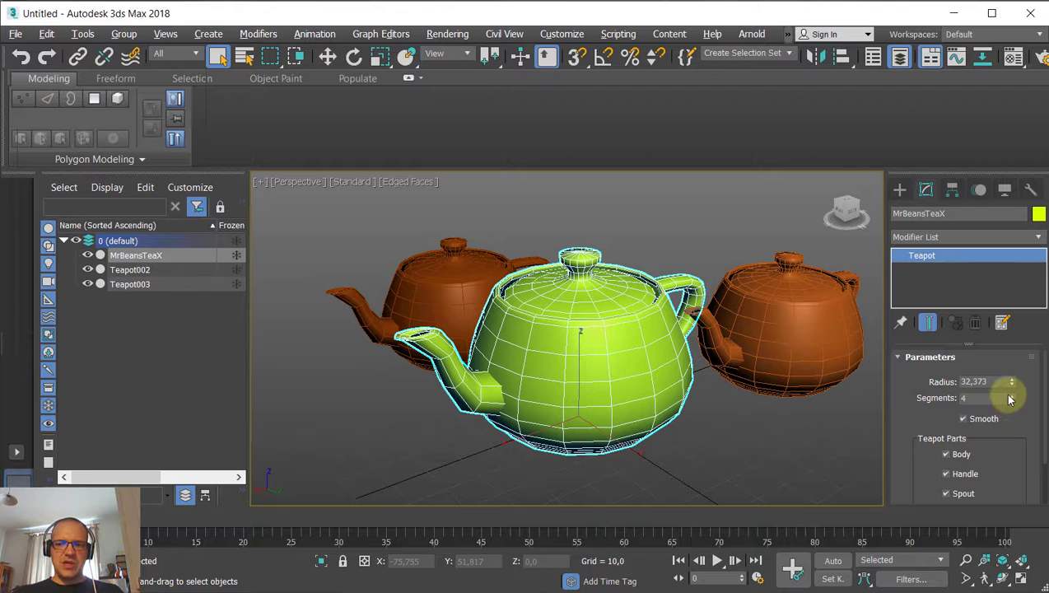
pyautogui.click(1010, 396)
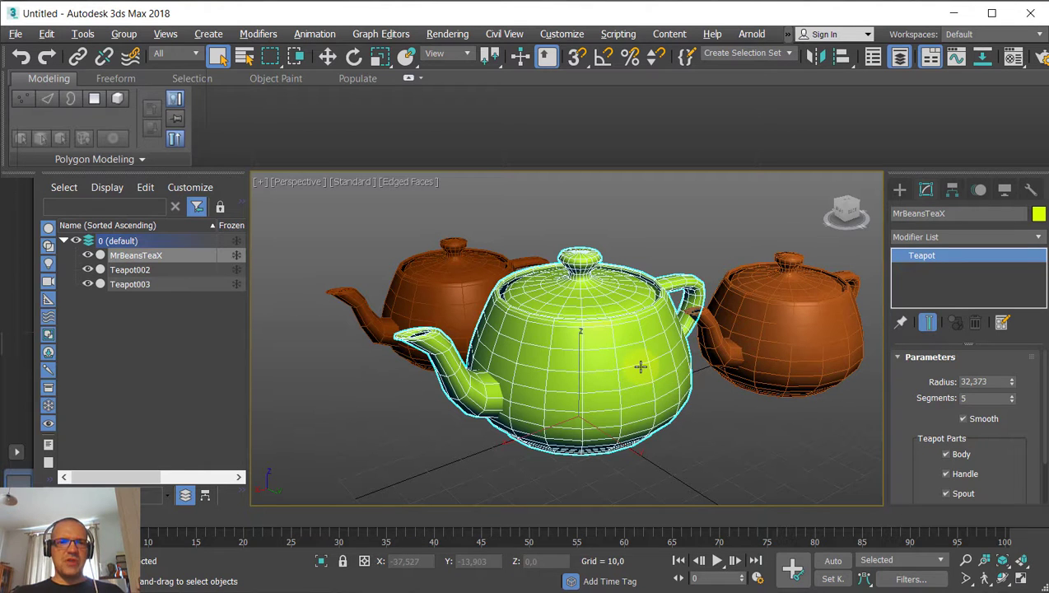
pyautogui.moveTo(616, 354)
pyautogui.mouseDown(button='middle')
pyautogui.moveTo(597, 346)
pyautogui.moveTo(608, 339)
pyautogui.mouseUp(button='middle')
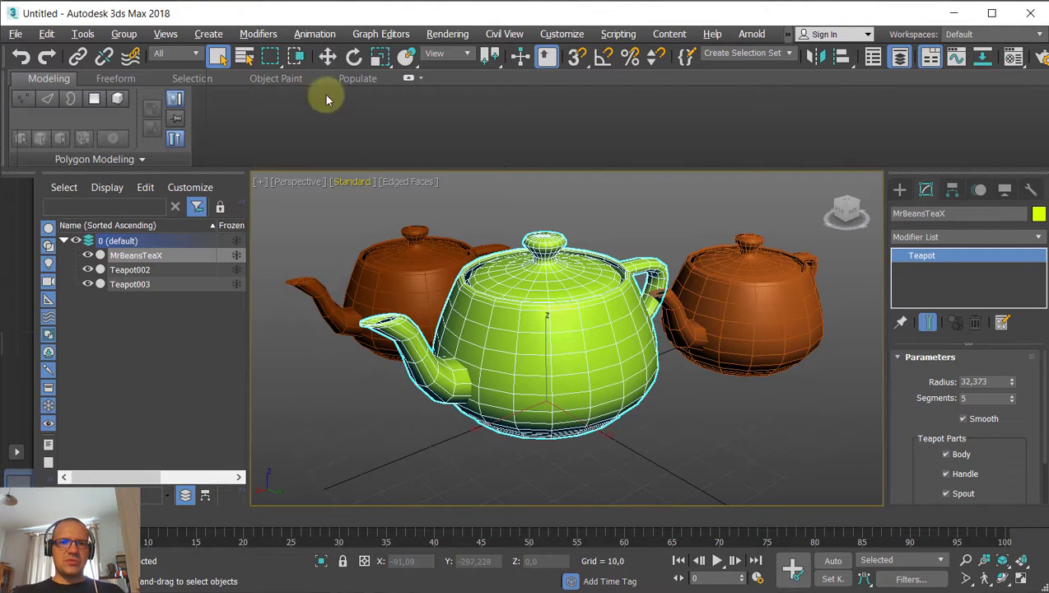
# Cycle twice through the Move, Rotate and Uniform Scale tools on MrBeansTeaX, leaving Uniform Scale active.
pyautogui.click(328, 56)
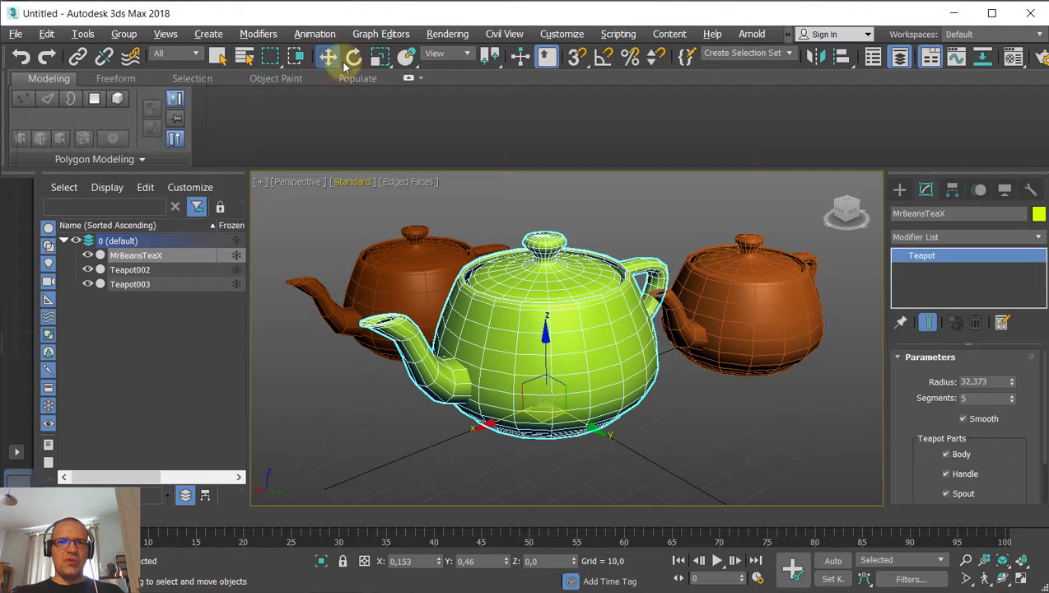
pyautogui.click(354, 60)
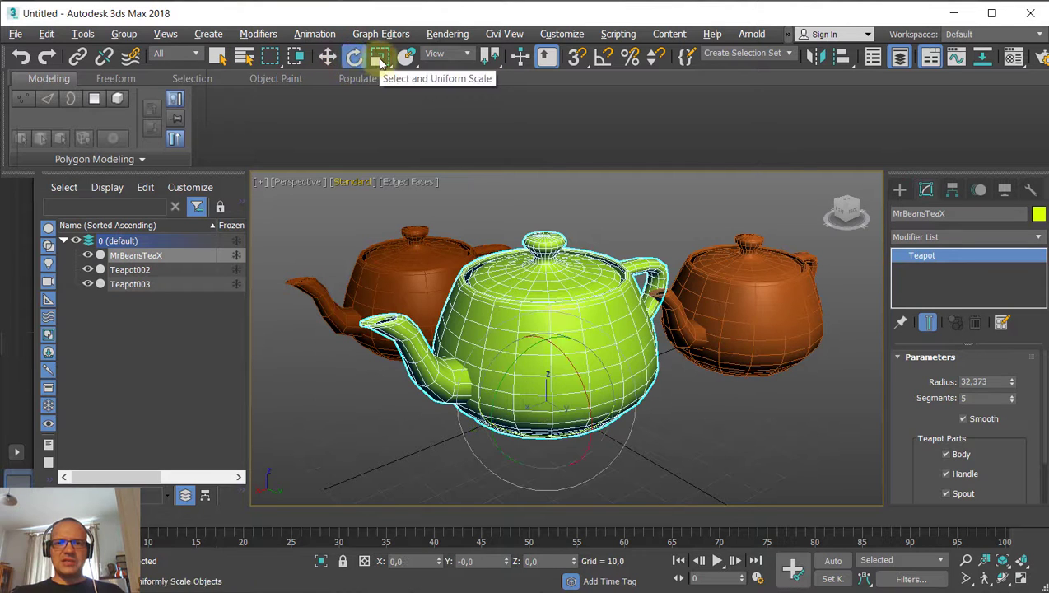
pyautogui.click(380, 57)
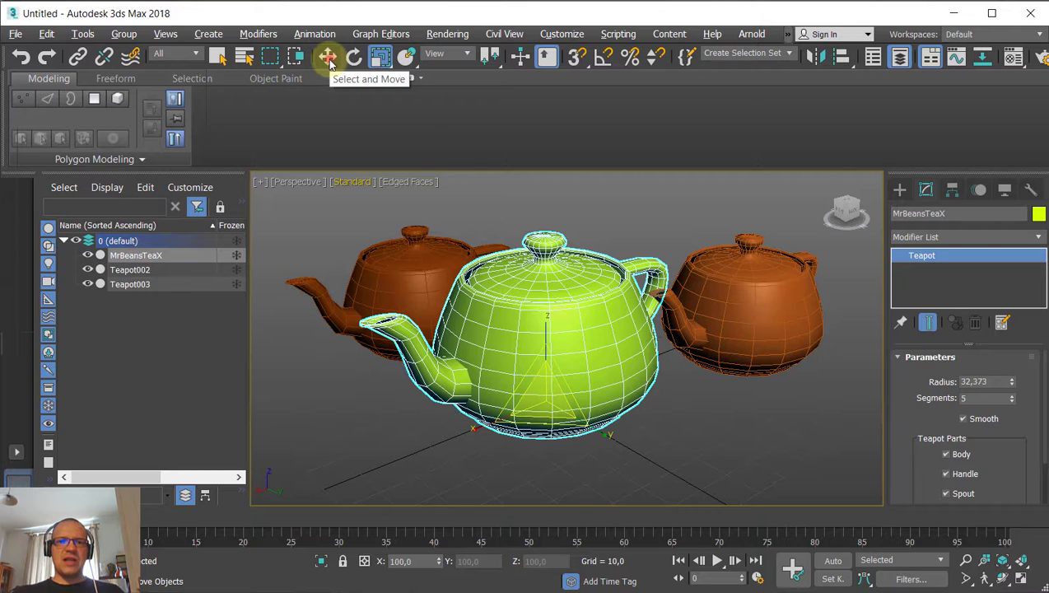
pyautogui.click(327, 59)
pyautogui.click(355, 59)
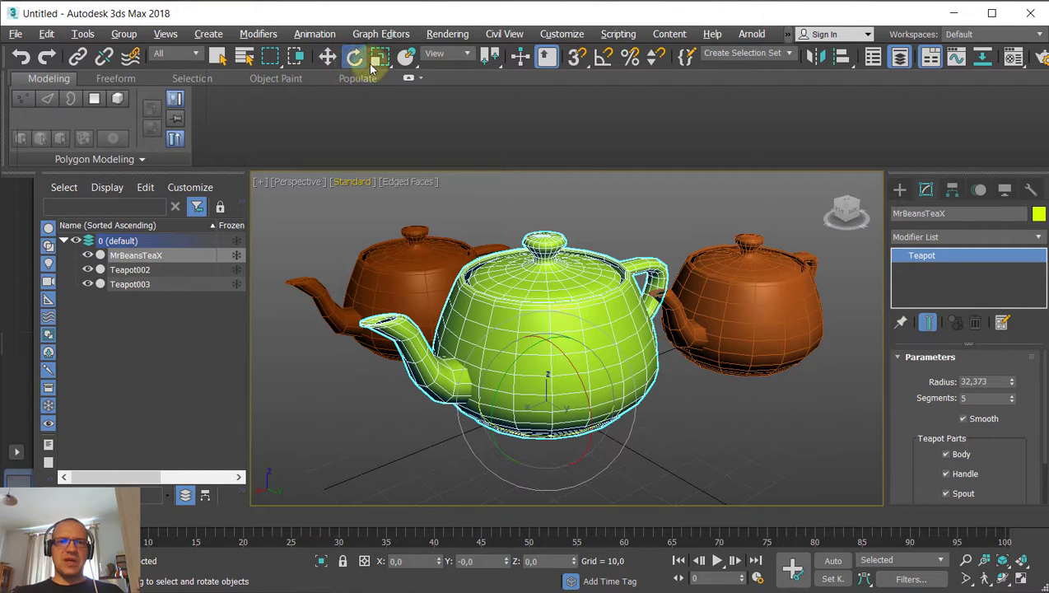
pyautogui.click(380, 58)
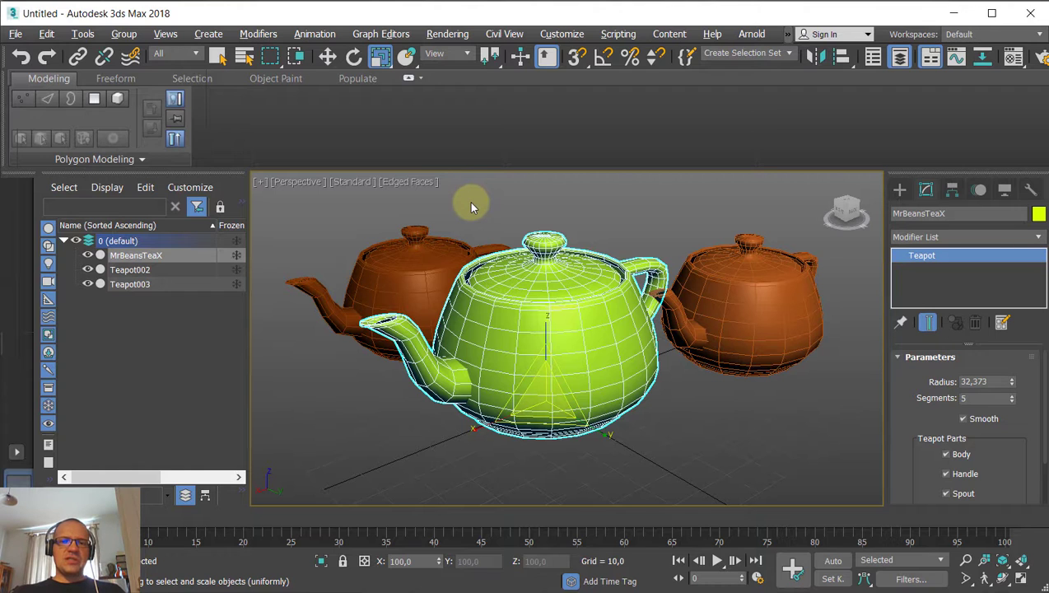
# Select the three teapots one after another with Uniform Scale active, ending with Teapot002 selected.
pyautogui.click(424, 261)
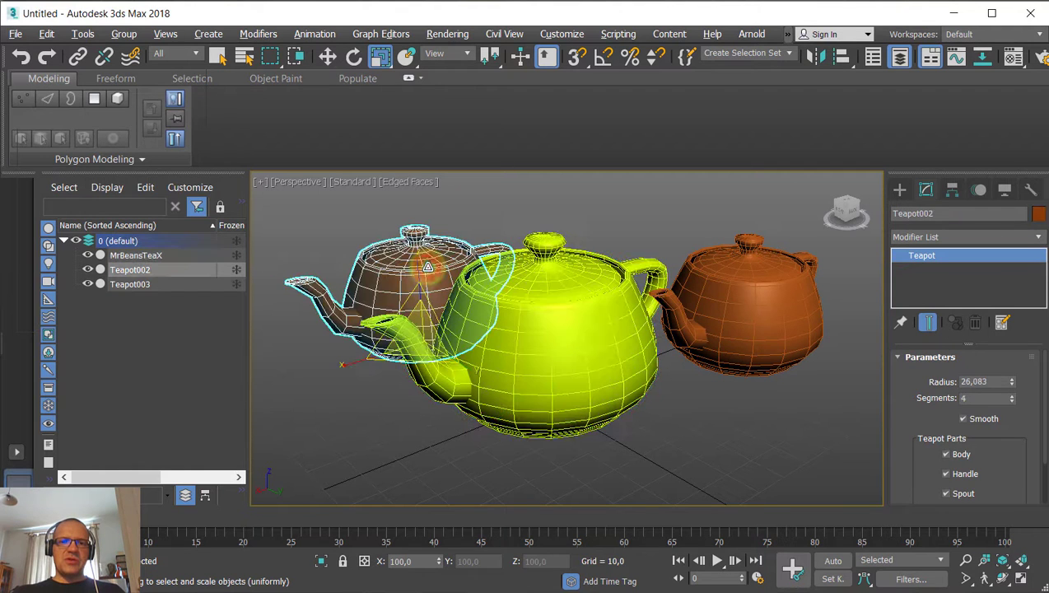
pyautogui.click(783, 282)
pyautogui.click(608, 335)
pyautogui.click(729, 326)
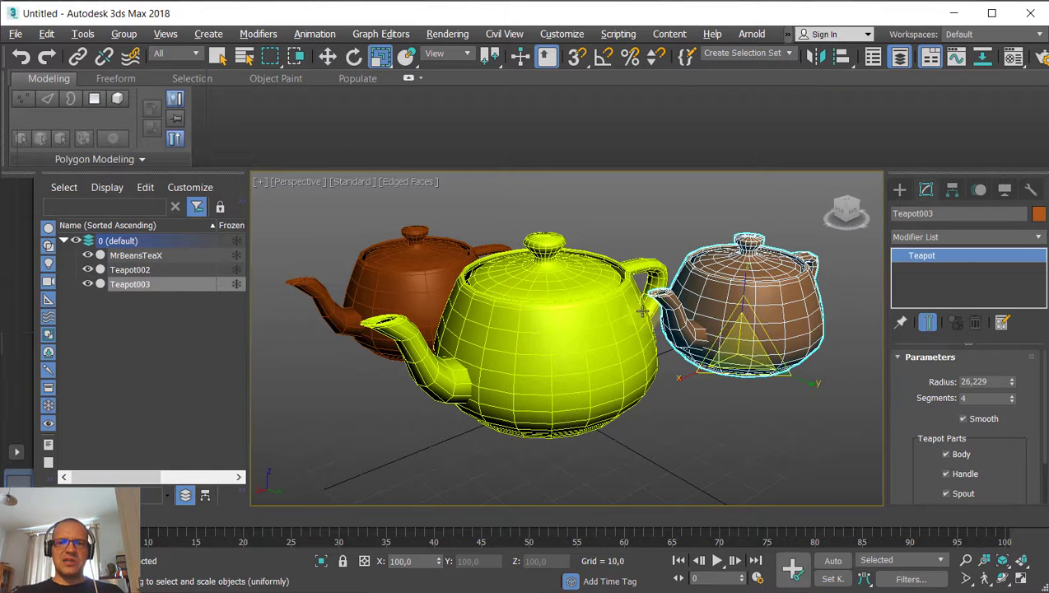
pyautogui.click(597, 323)
pyautogui.click(419, 282)
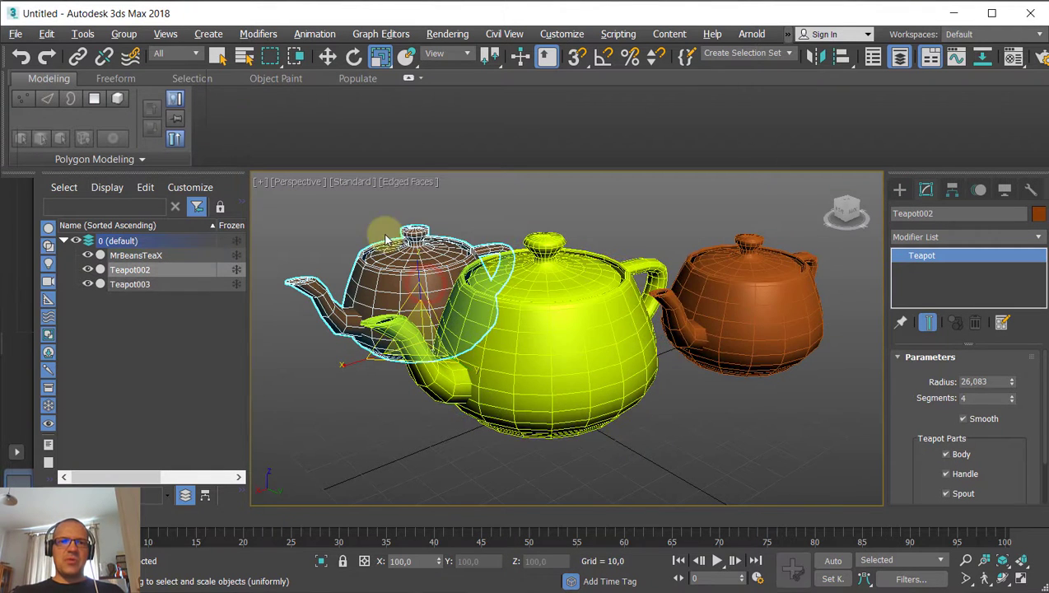
# Activate Select Object and select the three teapots in turn, ending with the green teapot MrBeansTeaX selected.
pyautogui.click(217, 56)
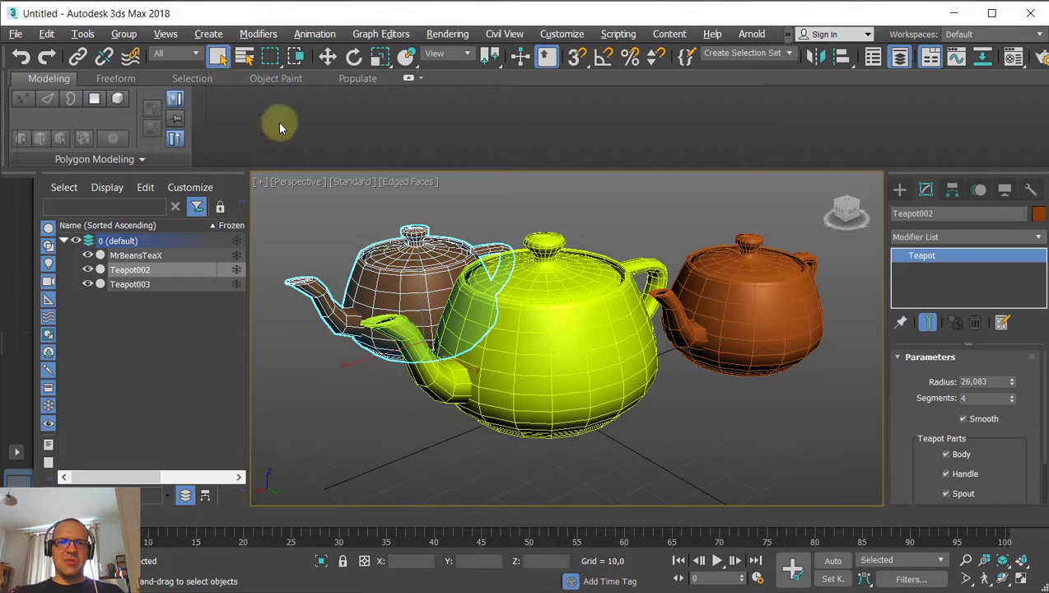
pyautogui.click(553, 299)
pyautogui.click(730, 288)
pyautogui.click(600, 320)
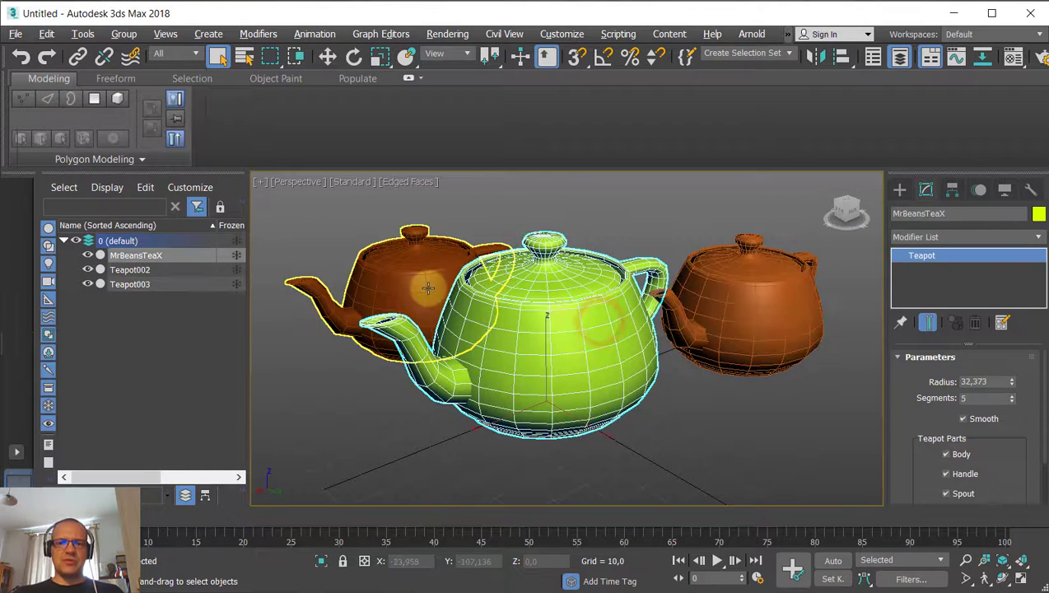
pyautogui.click(427, 287)
pyautogui.click(550, 330)
pyautogui.click(731, 321)
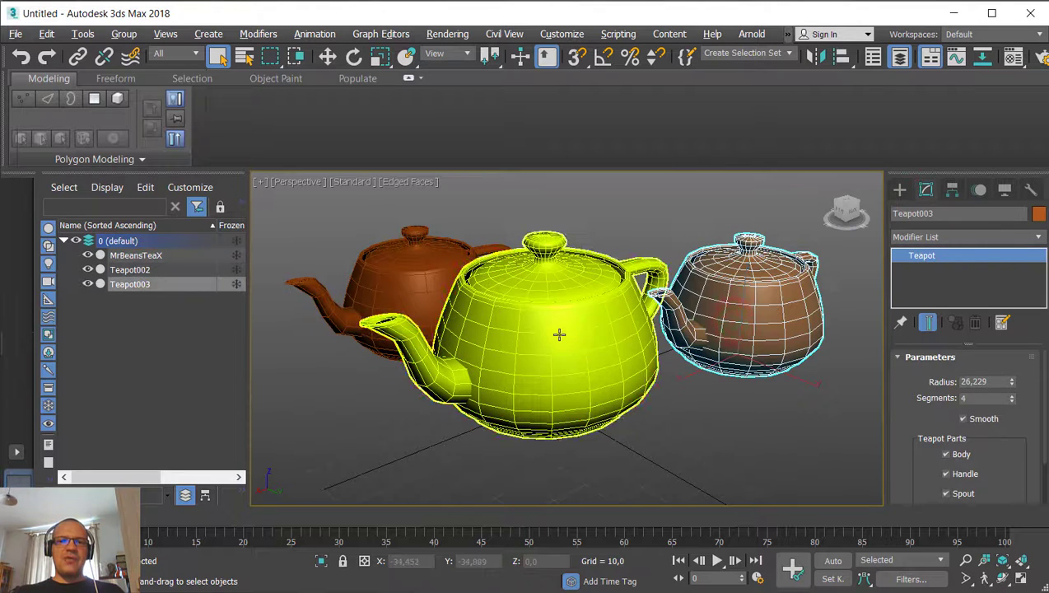
pyautogui.click(559, 333)
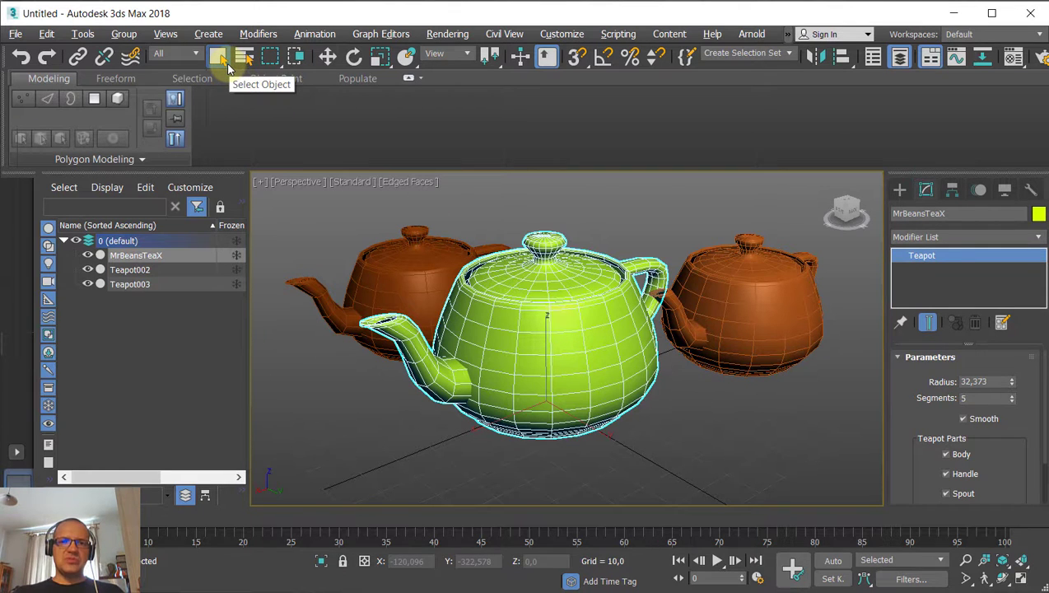
# Cycle the Select Object tool repeatedly through its selection region shapes, ending on the rectangular region.
pyautogui.press('q')
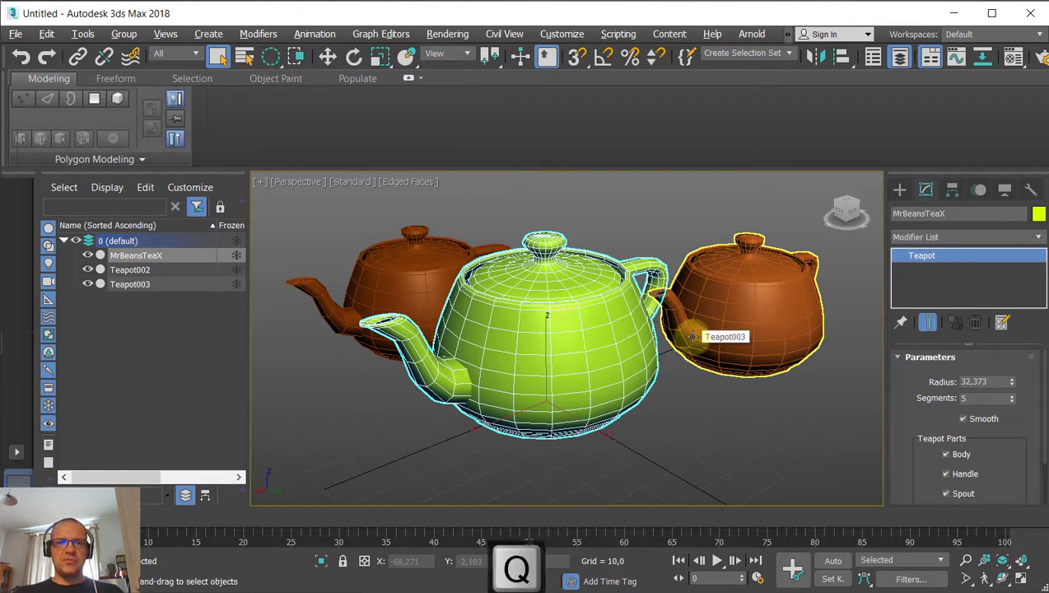
pyautogui.press('q')
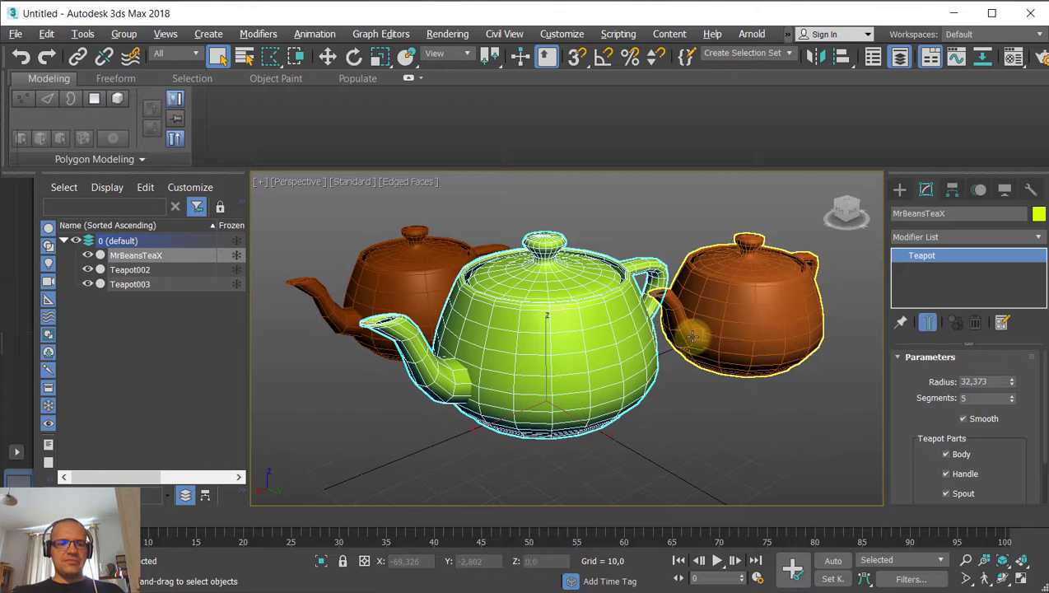
pyautogui.press('q')
pyautogui.press('q')
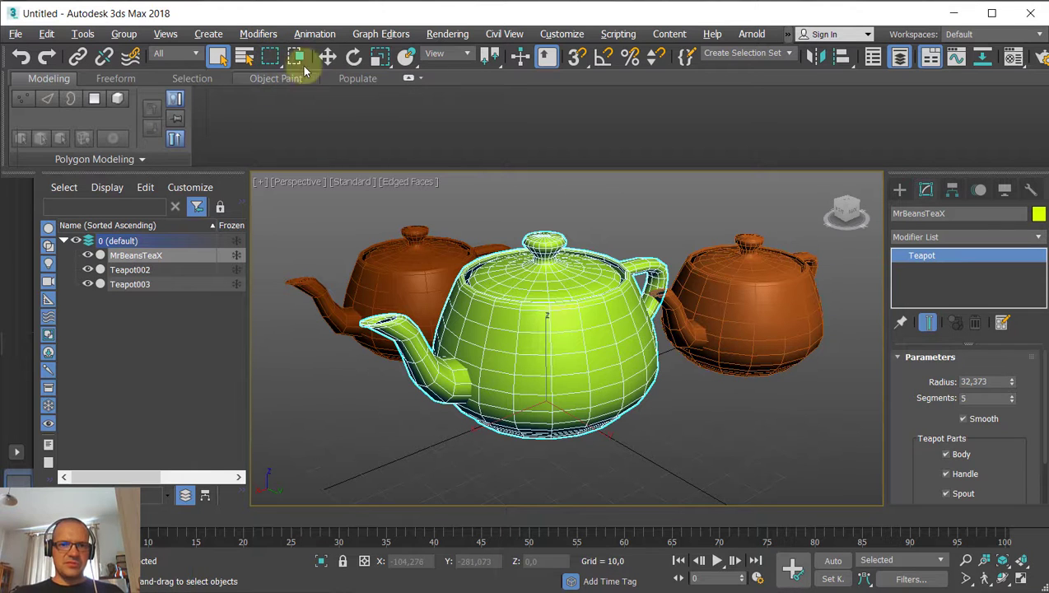
pyautogui.press('q')
pyautogui.press('q')
pyautogui.press('q')
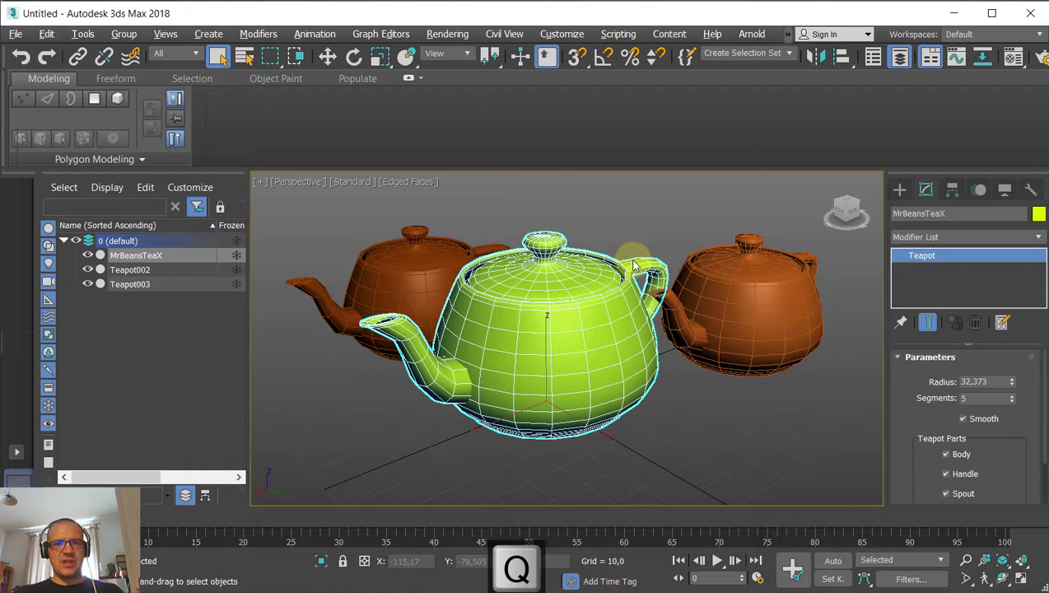
pyautogui.press('q')
pyautogui.press('q')
pyautogui.press('q')
pyautogui.press('q')
pyautogui.press('q')
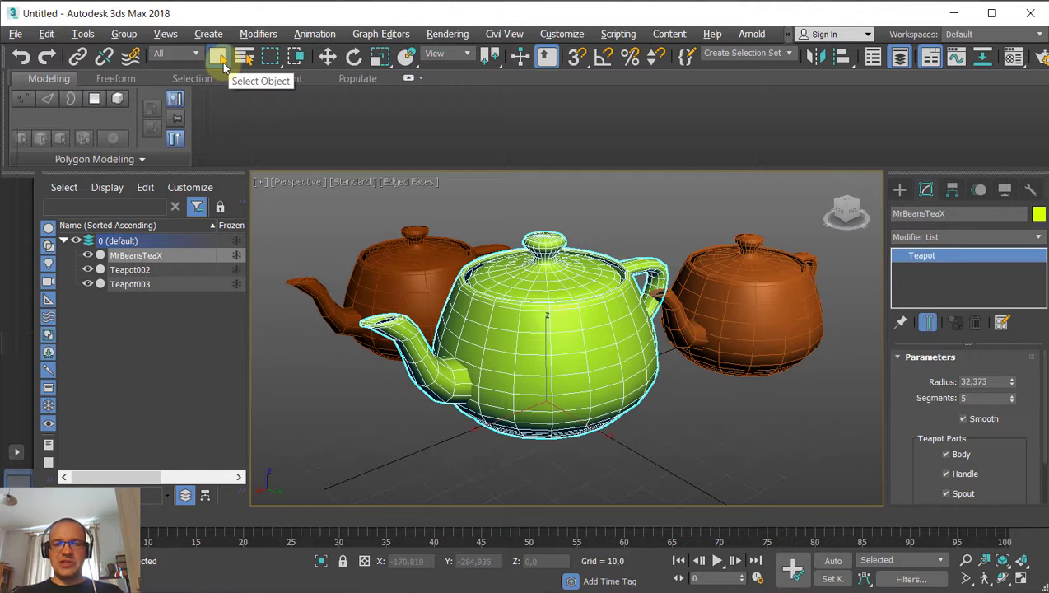
# Select Teapot003 and then reselect MrBeansTeaX with the Select Object tool.
pyautogui.click(604, 219)
pyautogui.click(772, 293)
pyautogui.click(534, 347)
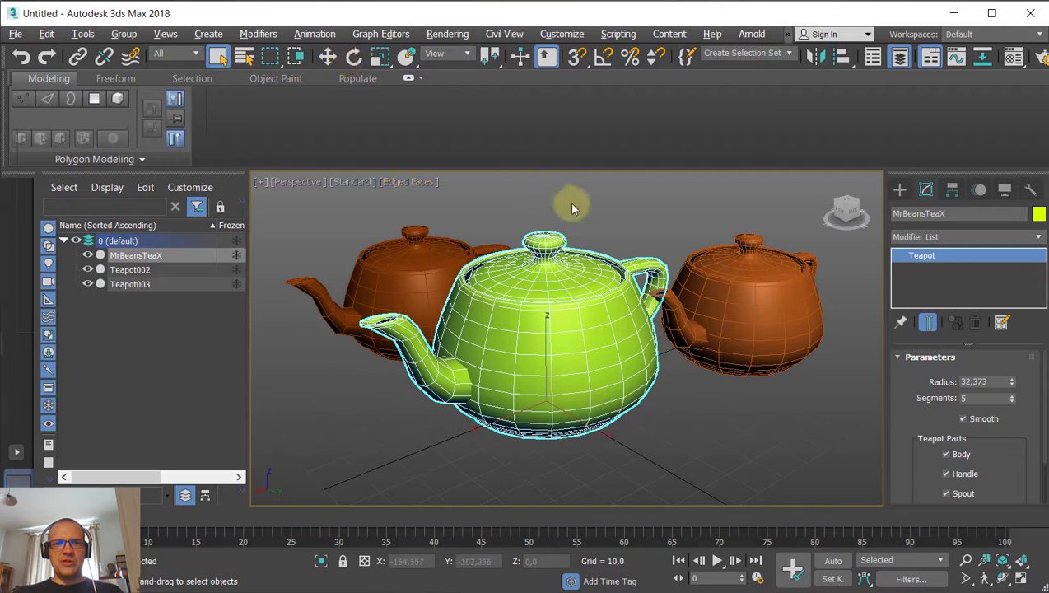
# Switch MrBeansTeaX through the Move, Rotate and Uniform Scale tools, returning to Move.
pyautogui.press('w')
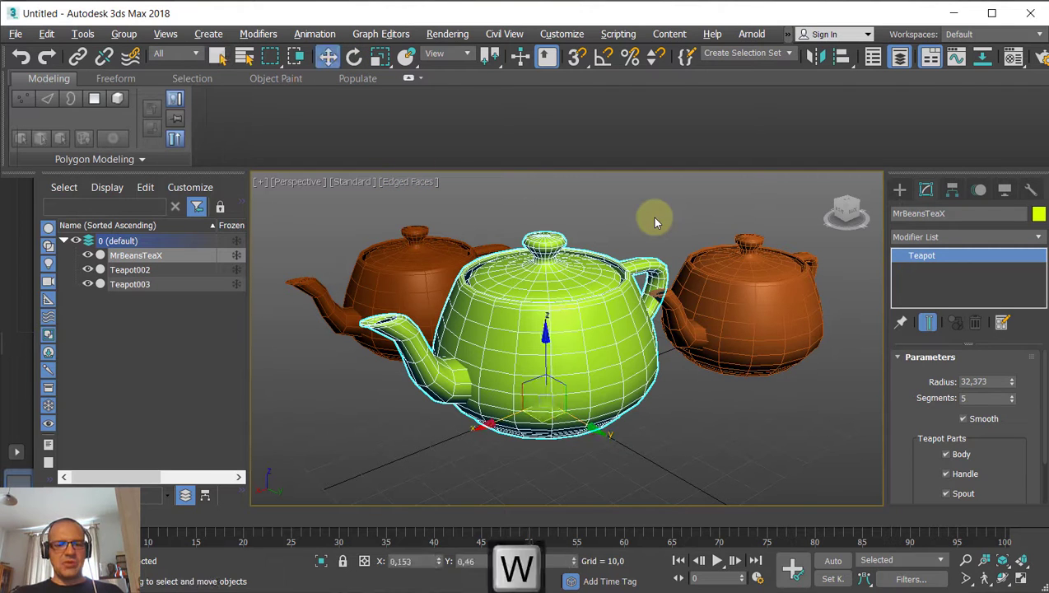
pyautogui.press('e')
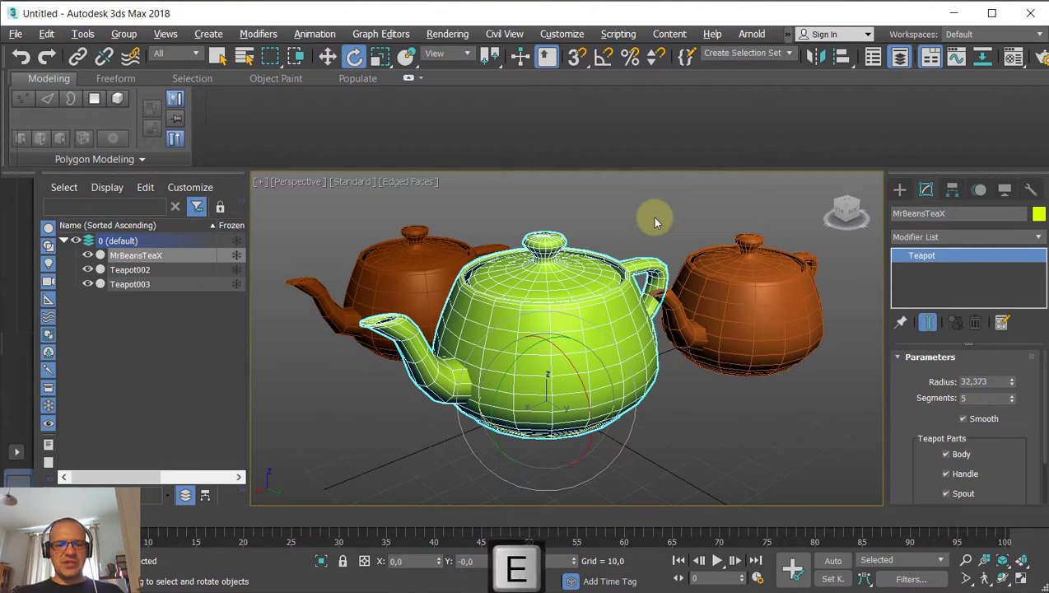
pyautogui.press('r')
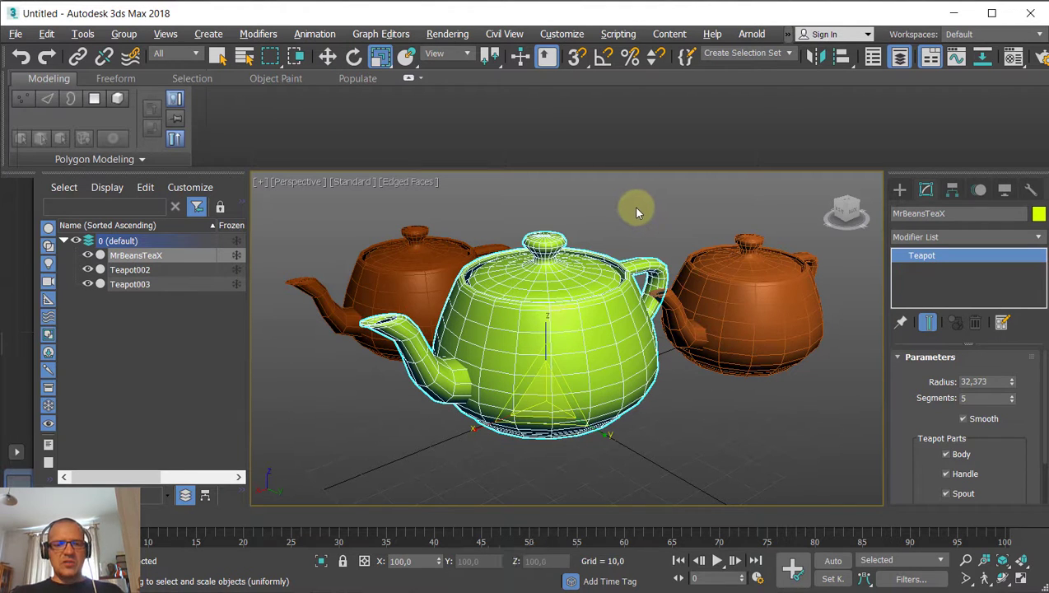
pyautogui.press('w')
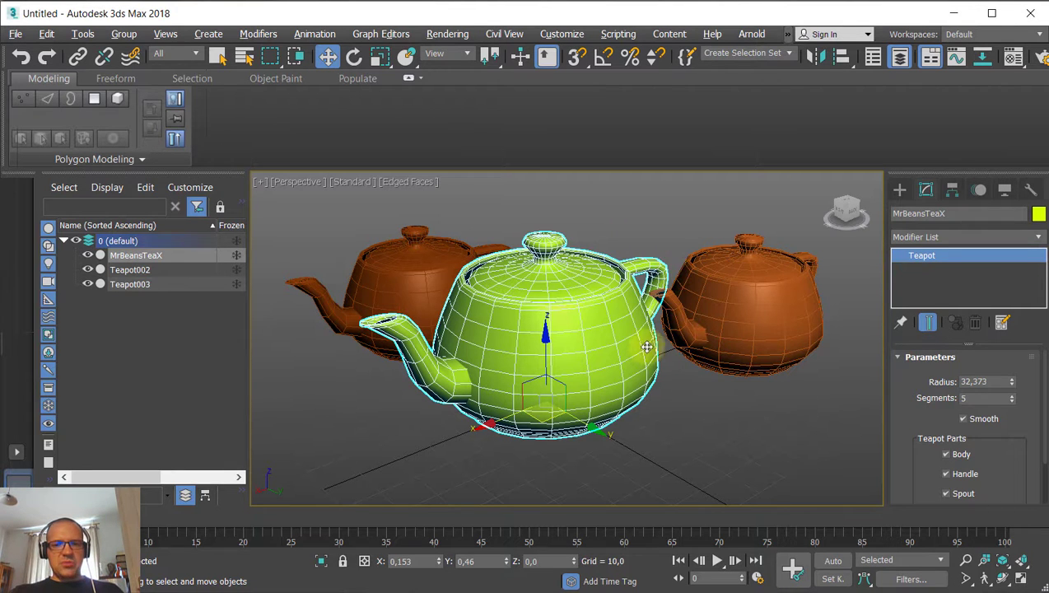
# Choose the Move transform for MrBeansTeaX from its viewport quad menu.
pyautogui.keyDown('alt'); pyautogui.moveTo(633, 392); pyautogui.dragTo(648, 403, button='middle'); pyautogui.keyUp('alt')
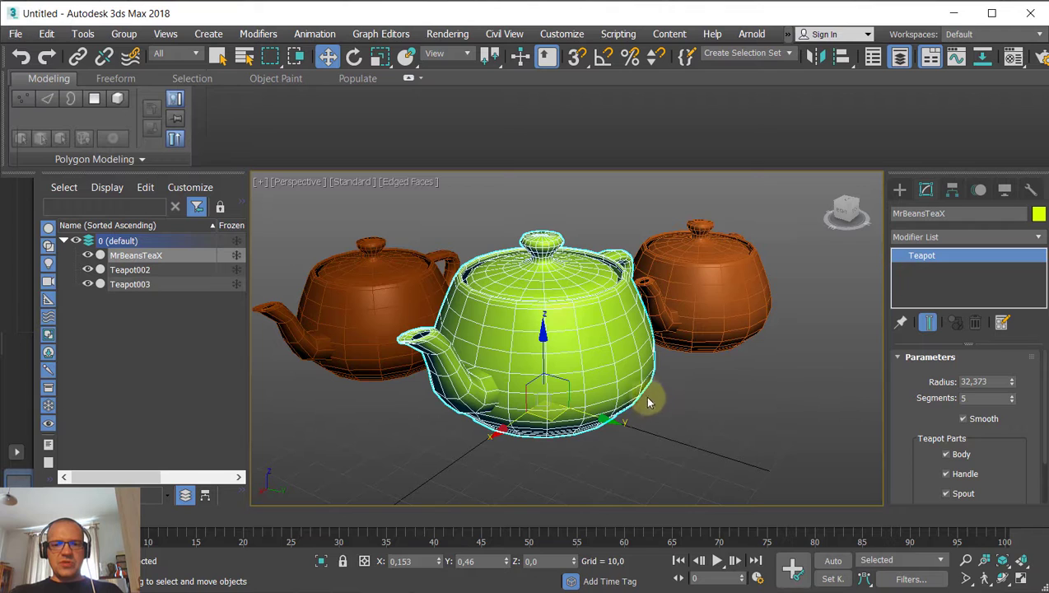
pyautogui.rightClick(592, 305)
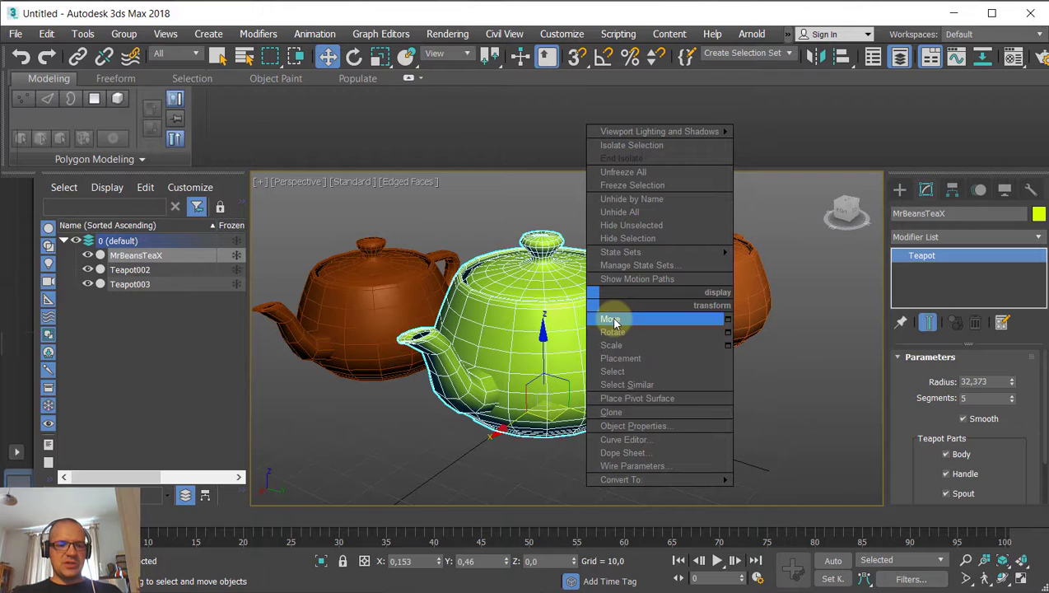
pyautogui.click(491, 197)
pyautogui.rightClick(581, 298)
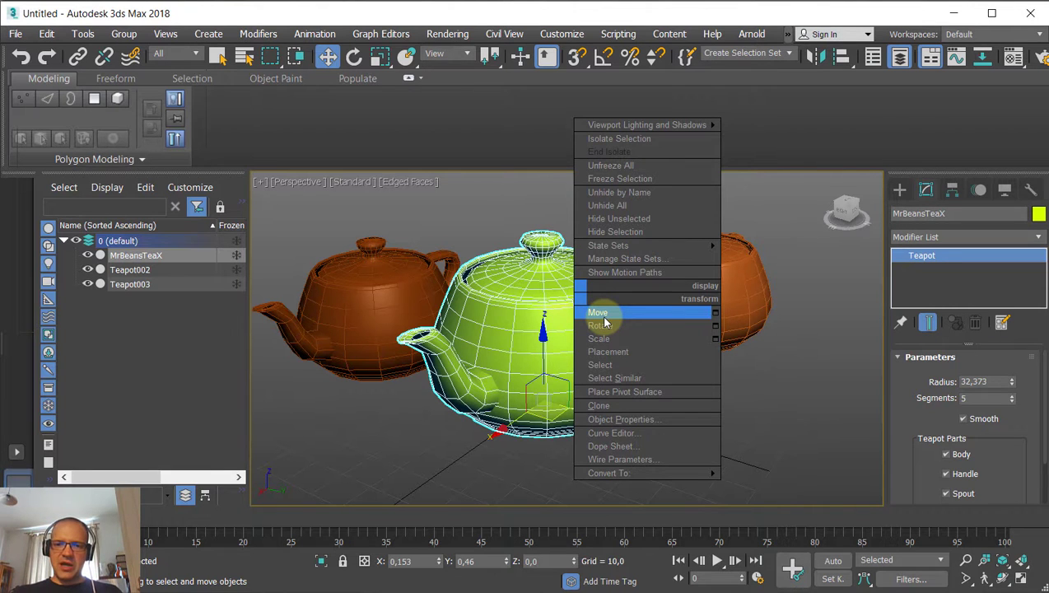
pyautogui.click(604, 318)
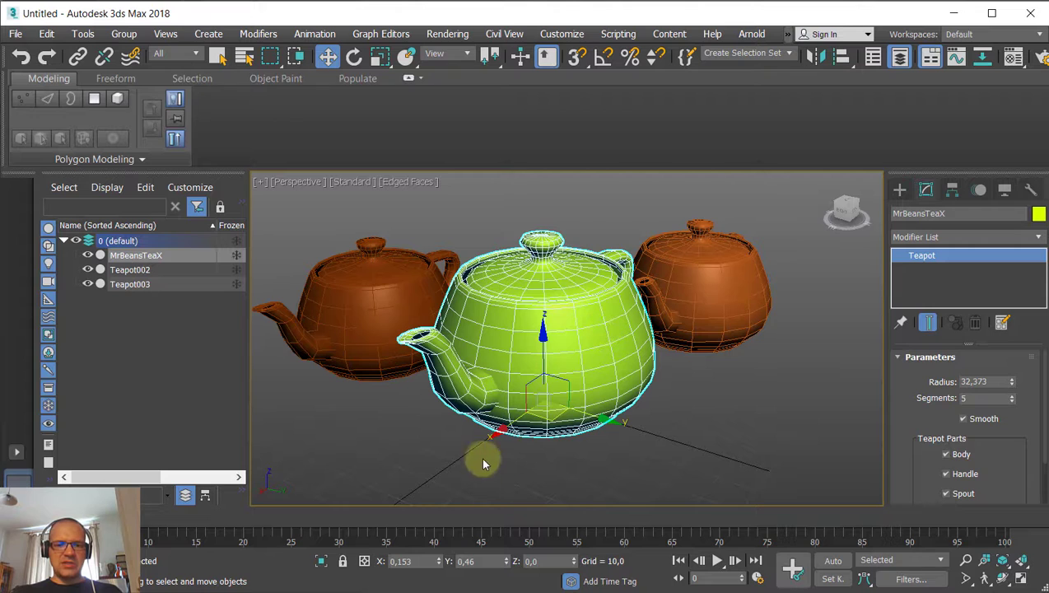
# Open the Move Transform Type-In for MrBeansTeaX, reposition its window over the viewport and close it without editing values.
pyautogui.rightClick(550, 313)
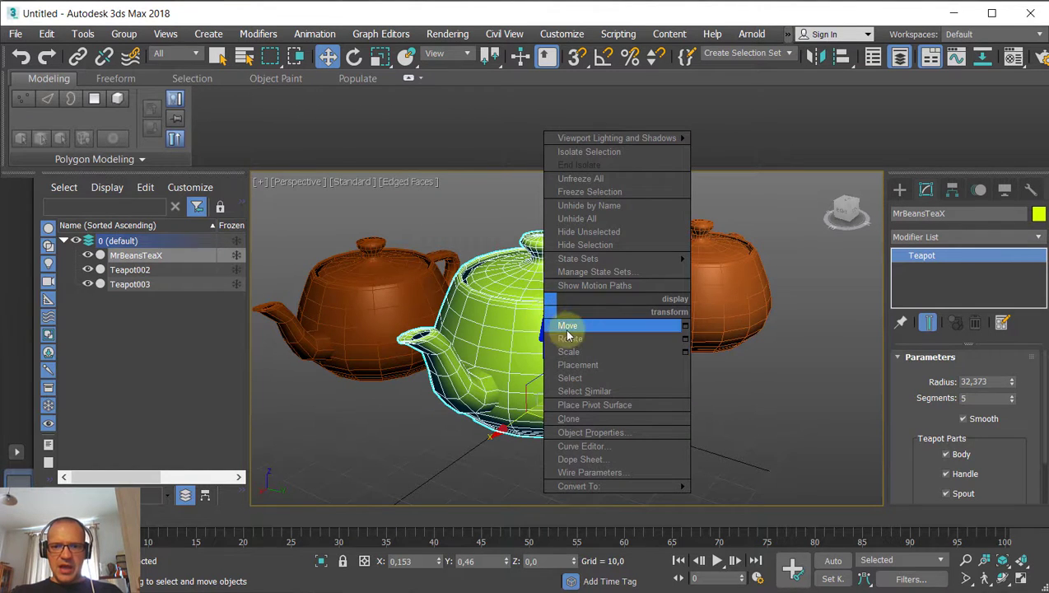
pyautogui.click(570, 328)
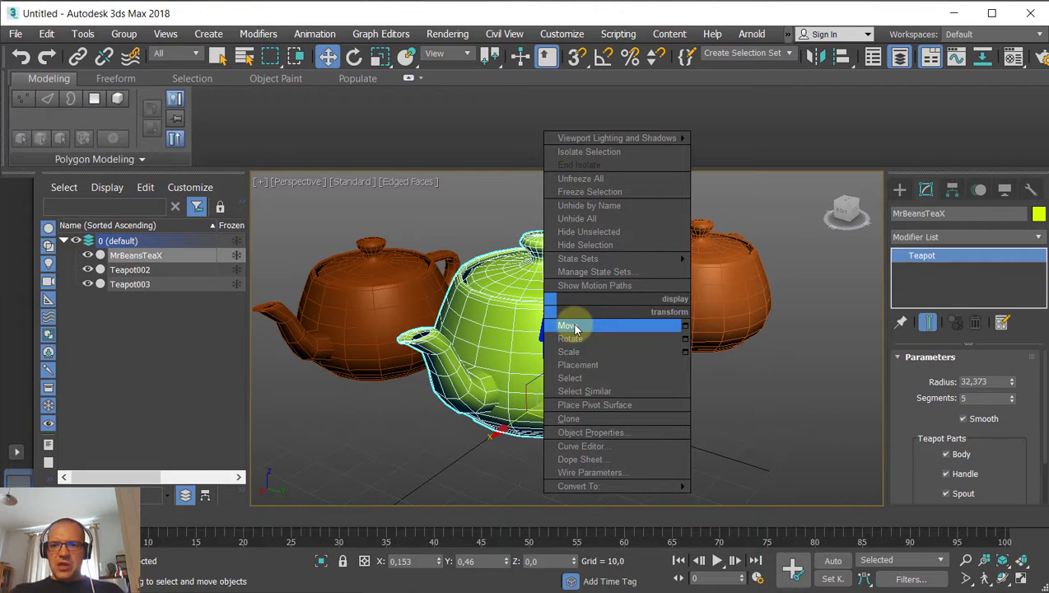
pyautogui.click(685, 330)
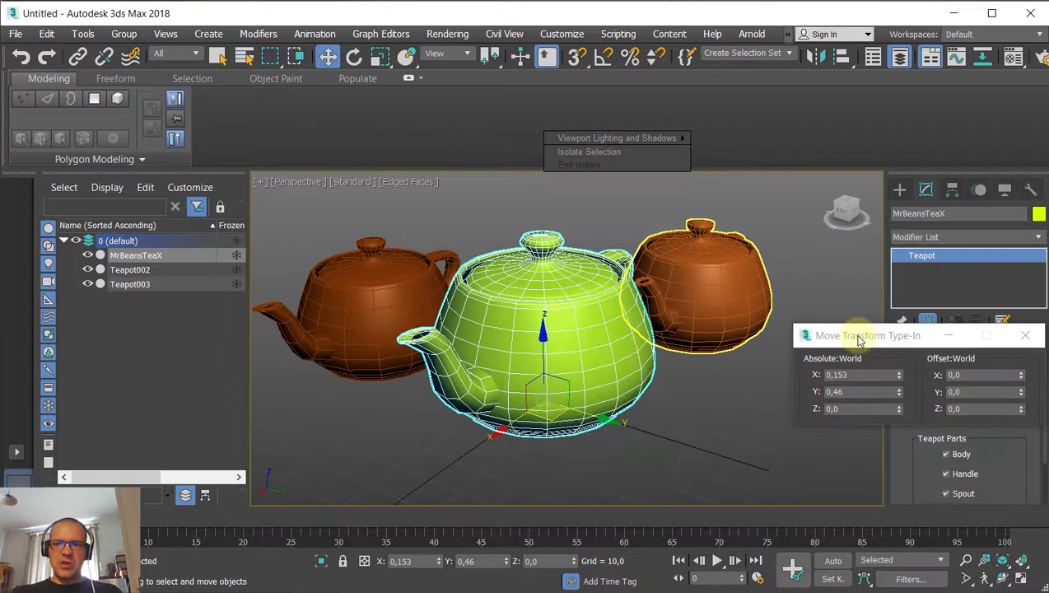
pyautogui.moveTo(860, 335); pyautogui.dragTo(696, 290)
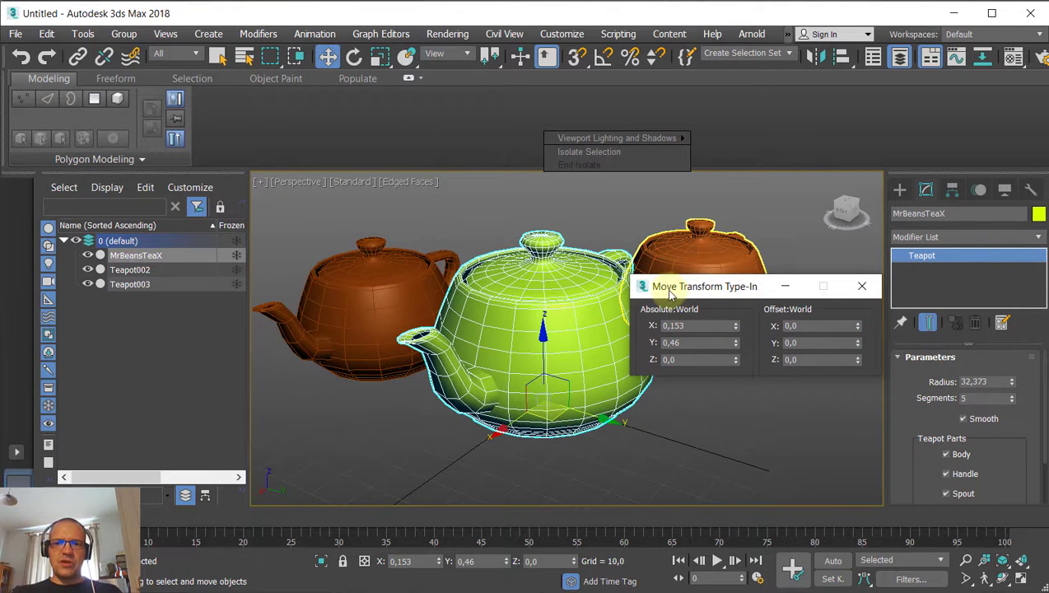
pyautogui.click(861, 286)
# Rotate MrBeansTeaX to an absolute world Z angle of 10 in the Rotate Transform Type-In, and close the window.
pyautogui.rightClick(595, 328)
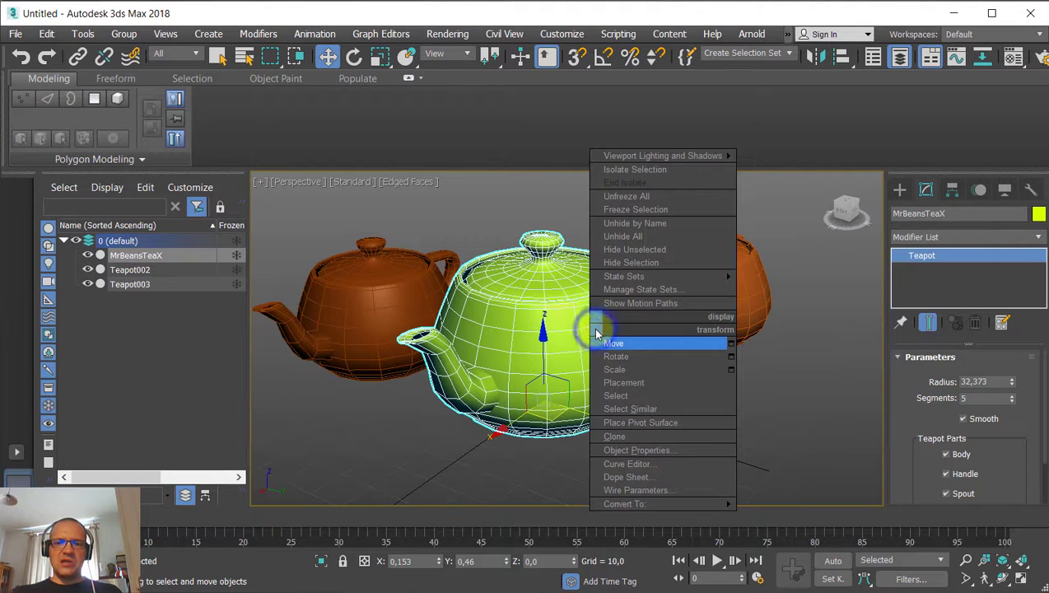
pyautogui.click(731, 359)
pyautogui.moveTo(668, 285); pyautogui.dragTo(635, 308)
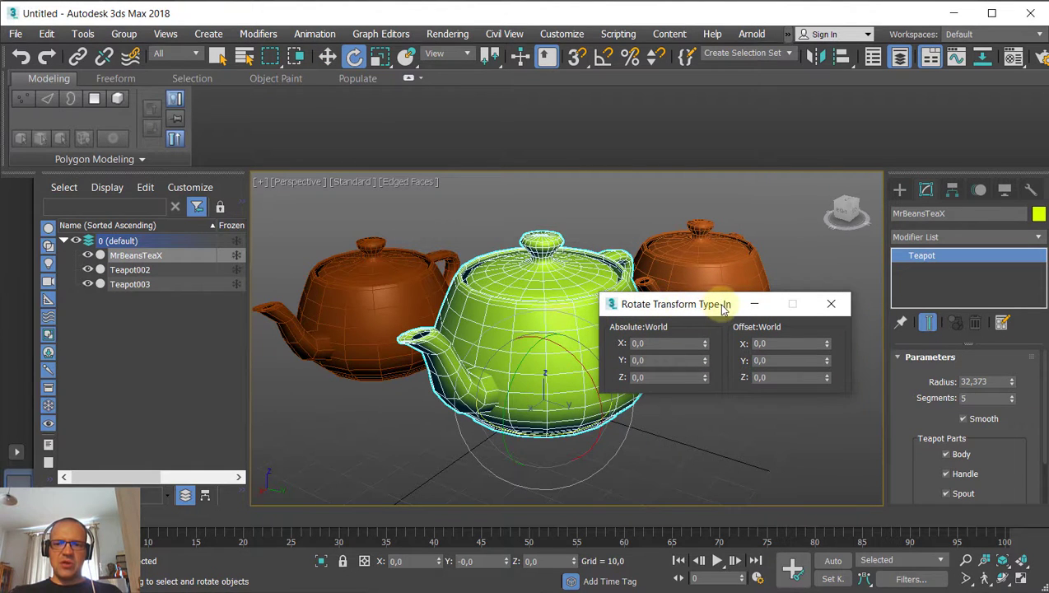
pyautogui.click(659, 344)
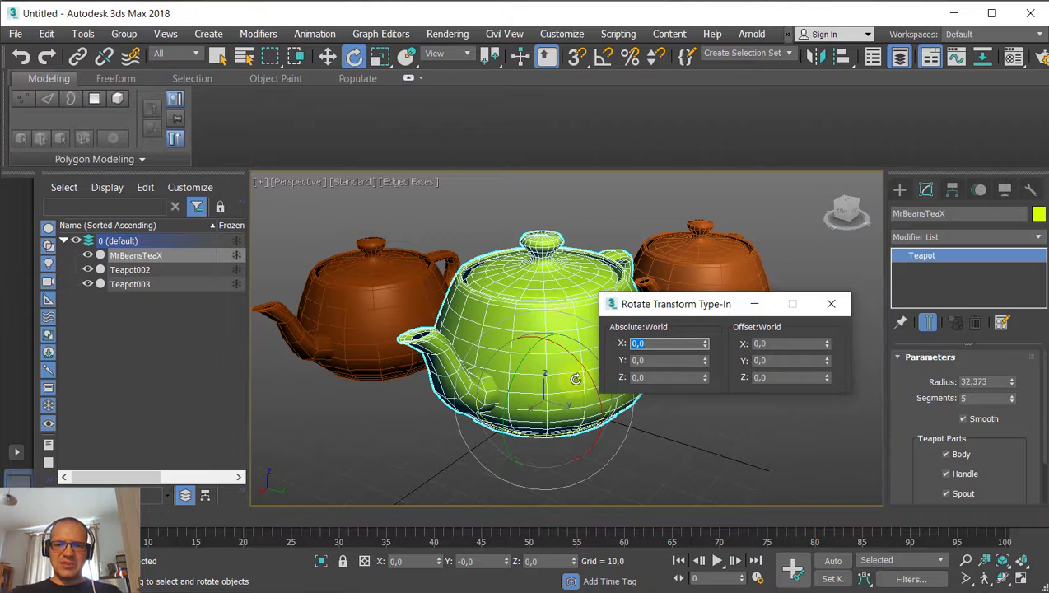
pyautogui.click(665, 377)
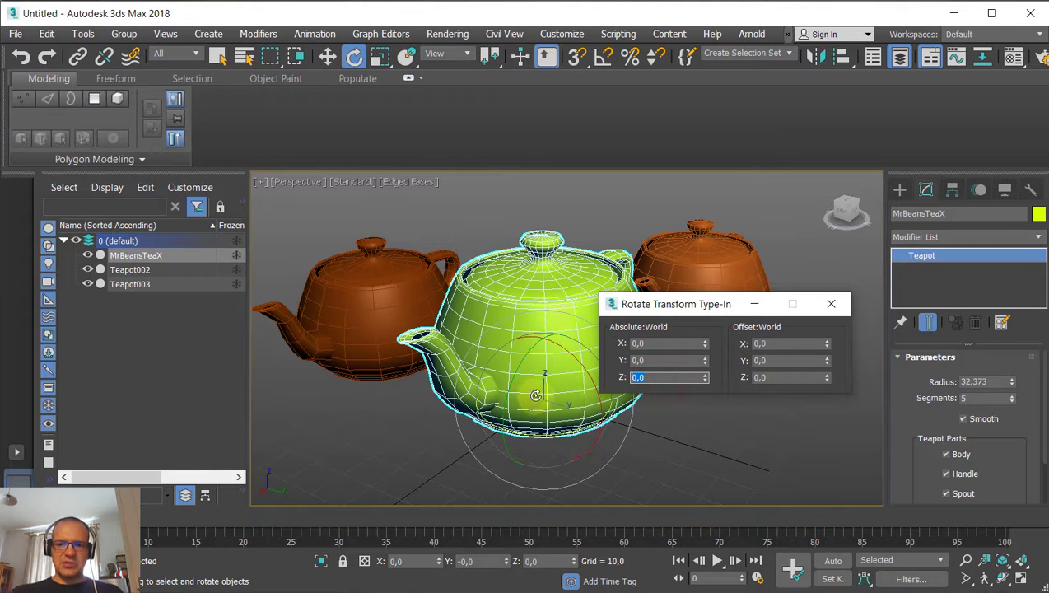
pyautogui.write('10')
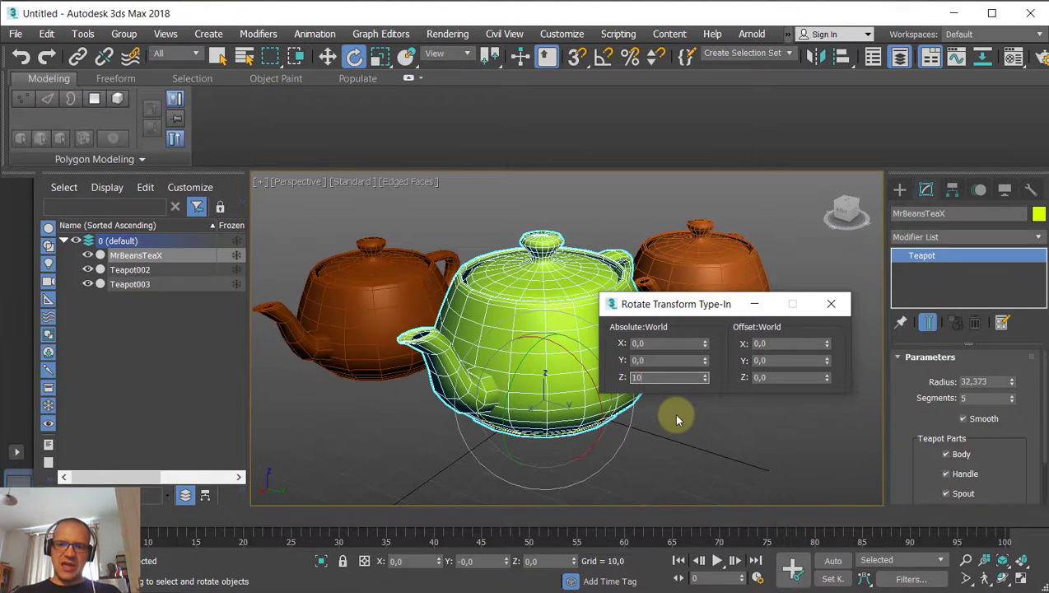
pyautogui.press('Return')
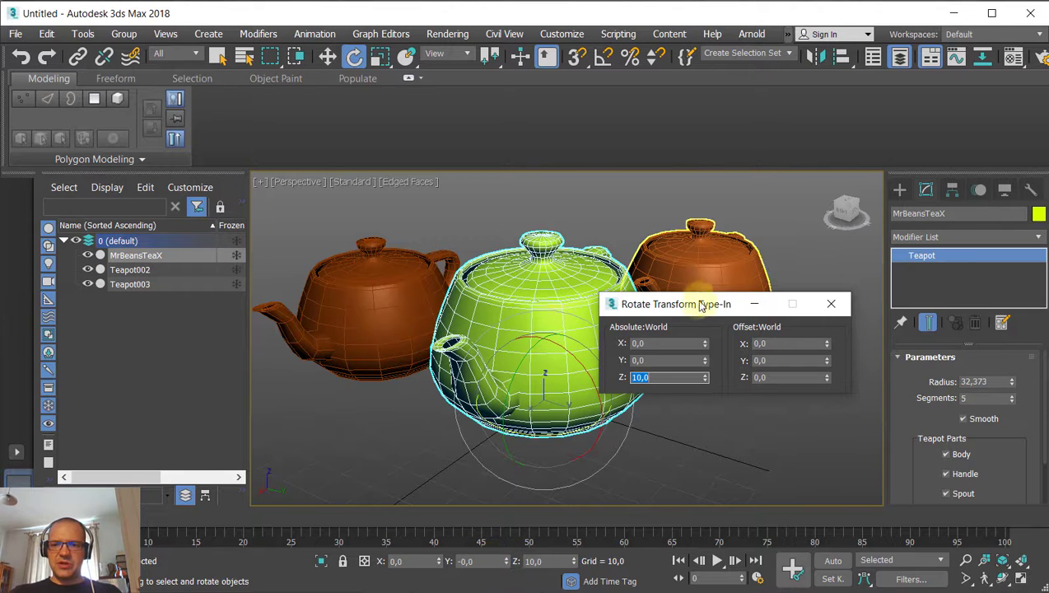
pyautogui.moveTo(701, 306); pyautogui.dragTo(679, 308)
pyautogui.click(810, 307)
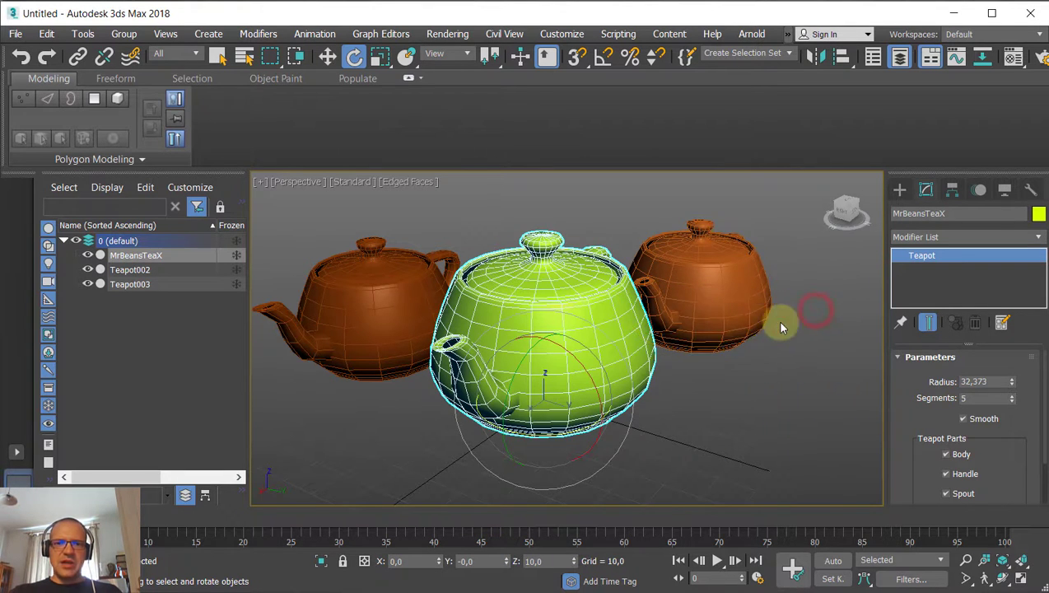
# Switch MrBeansTeaX back to the Move tool by opening the Move Transform Type-In, and close its window.
pyautogui.rightClick(565, 324)
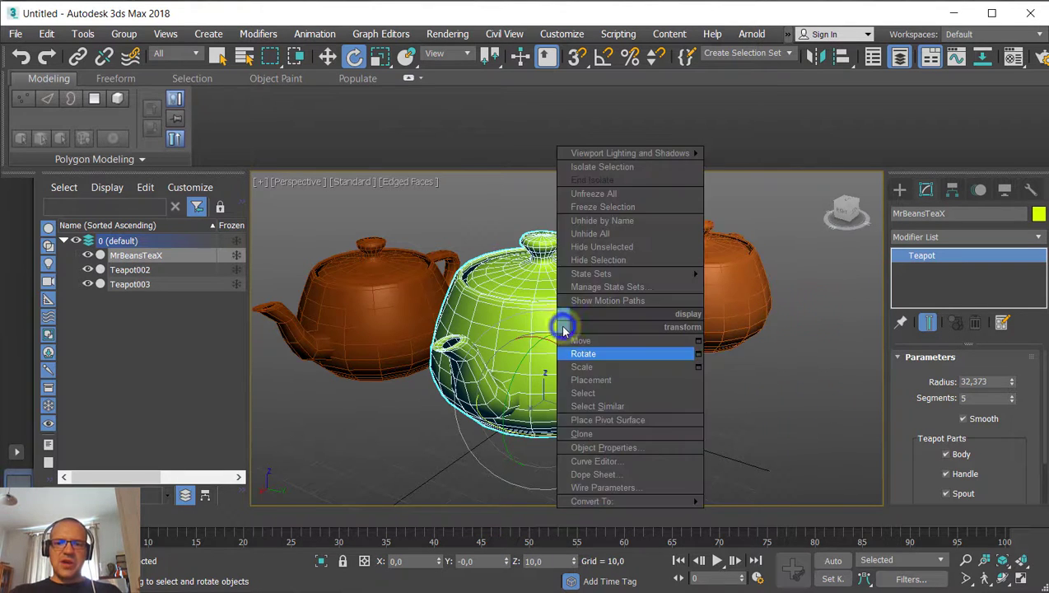
pyautogui.click(699, 342)
pyautogui.click(809, 307)
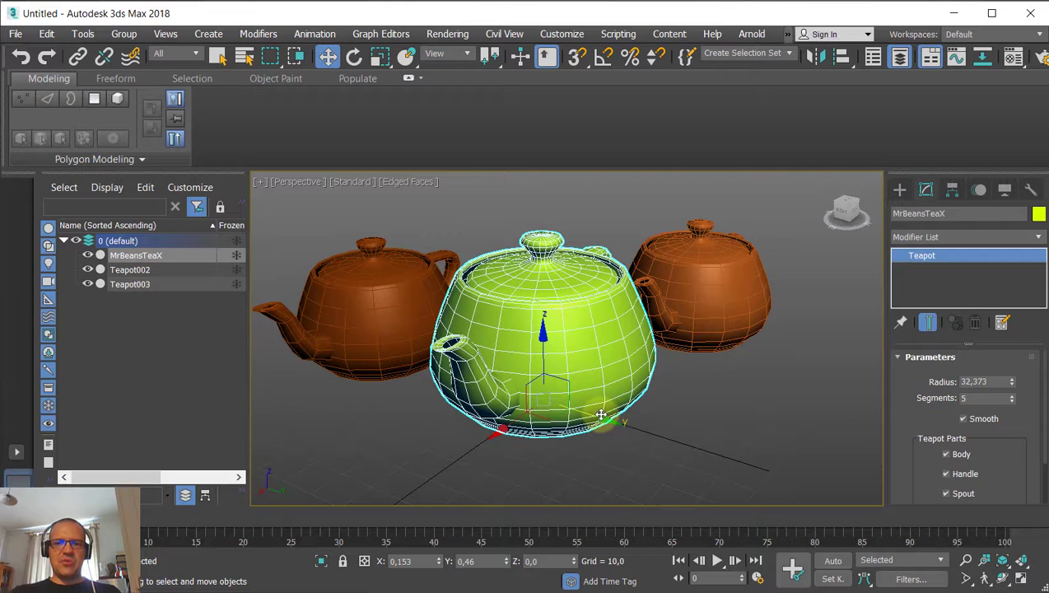
# Move MrBeansTeaX freehand along the Y and X axes and across the gizmo planes, to about X 12.2, Y 1.2, Z 6.1.
pyautogui.moveTo(600, 414); pyautogui.dragTo(607, 439)
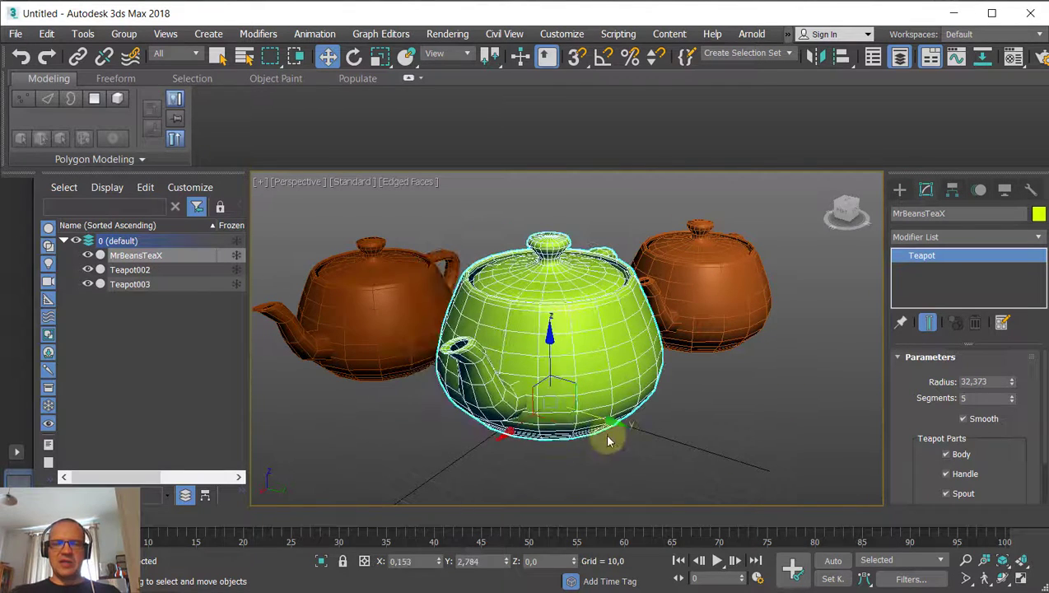
pyautogui.moveTo(514, 427)
pyautogui.mouseDown()
pyautogui.moveTo(524, 424)
pyautogui.moveTo(510, 430)
pyautogui.mouseUp()
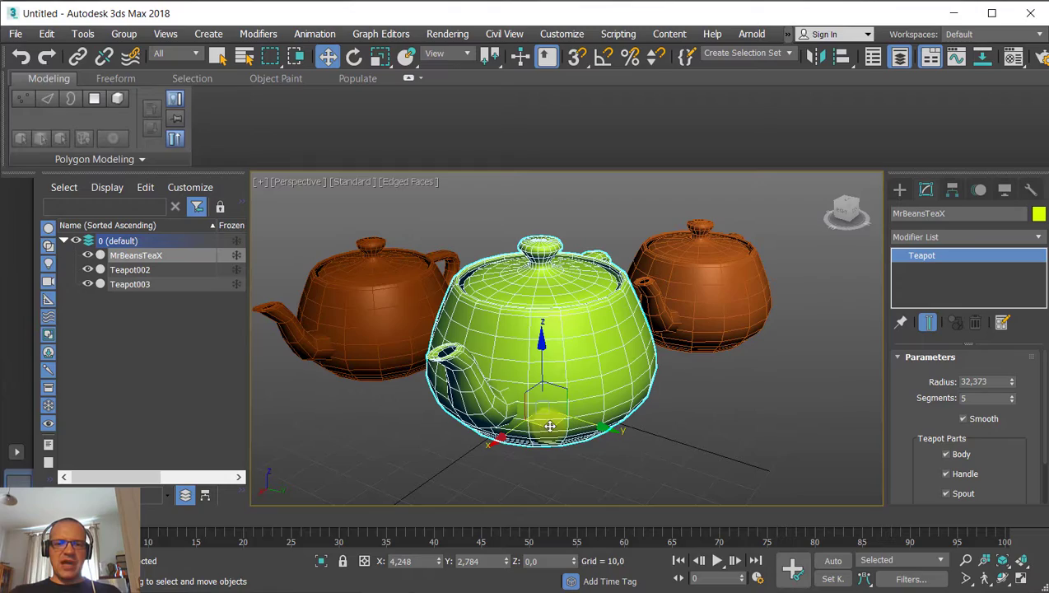
pyautogui.moveTo(547, 427)
pyautogui.mouseDown()
pyautogui.moveTo(508, 462)
pyautogui.moveTo(511, 369)
pyautogui.moveTo(645, 446)
pyautogui.moveTo(530, 367)
pyautogui.moveTo(630, 436)
pyautogui.moveTo(494, 373)
pyautogui.moveTo(560, 369)
pyautogui.moveTo(440, 417)
pyautogui.moveTo(562, 374)
pyautogui.moveTo(529, 421)
pyautogui.moveTo(544, 427)
pyautogui.mouseUp()
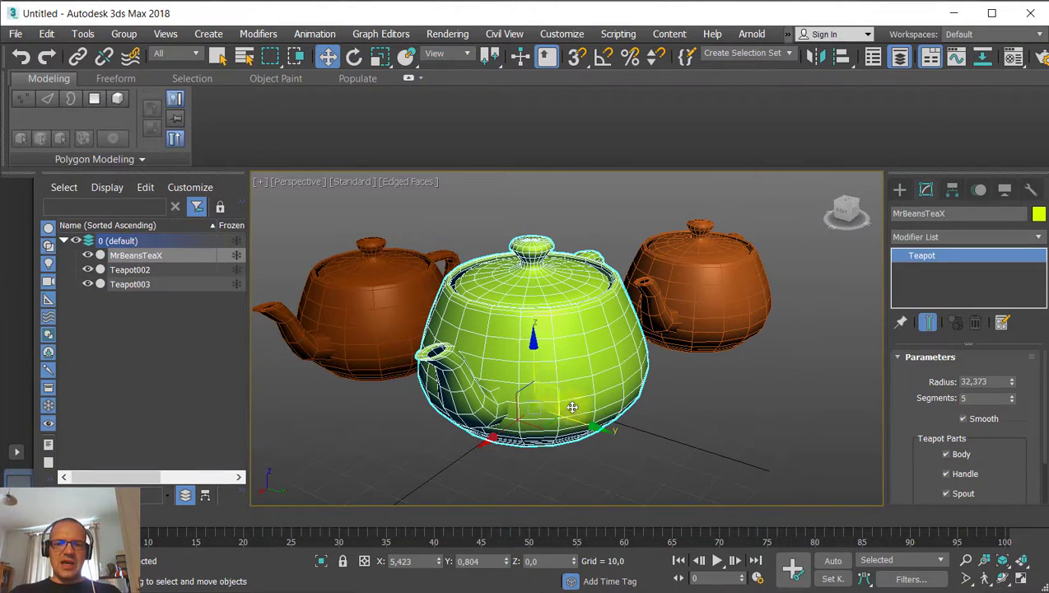
pyautogui.moveTo(559, 388); pyautogui.dragTo(504, 382)
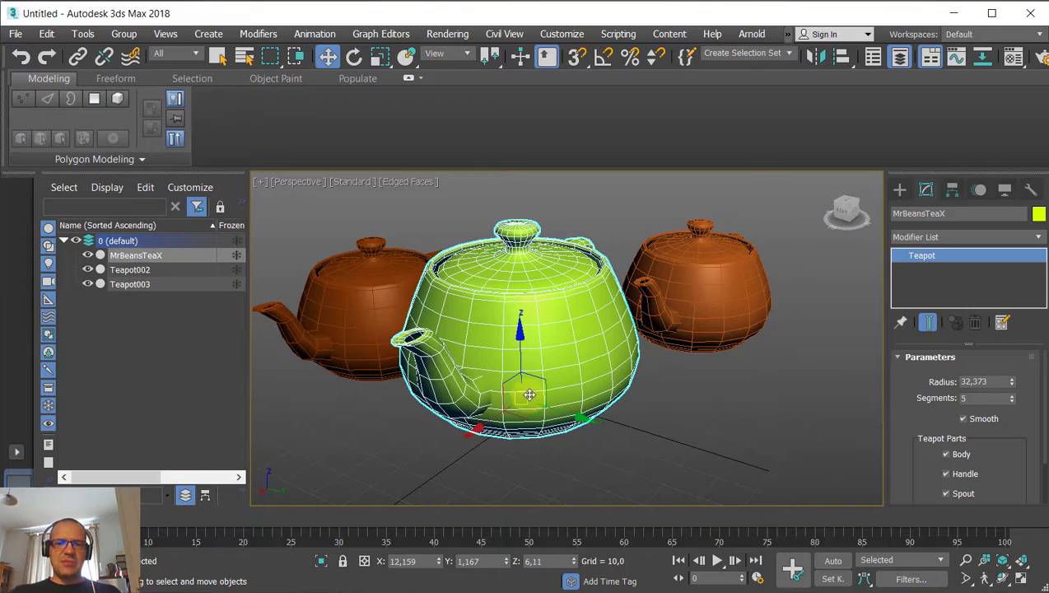
# Move MrBeansTeaX freehand across the gizmo planes, to about X 1.3, Y 5.5, Z 4.1.
pyautogui.moveTo(529, 395); pyautogui.dragTo(478, 429)
pyautogui.keyDown('alt'); pyautogui.moveTo(544, 391); pyautogui.dragTo(531, 363, button='middle'); pyautogui.keyUp('alt')
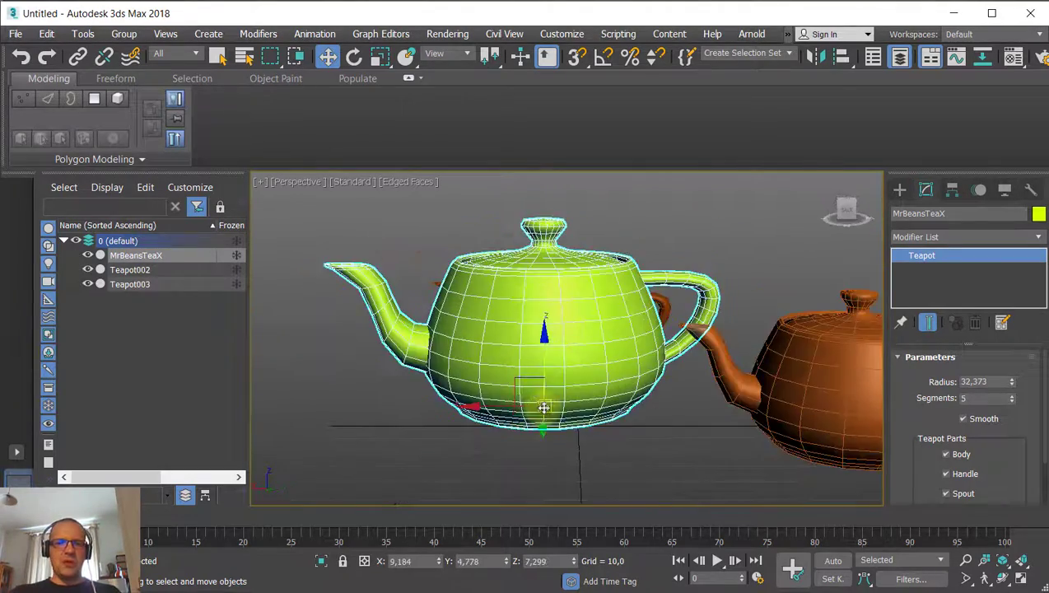
pyautogui.keyDown('alt'); pyautogui.moveTo(550, 403); pyautogui.dragTo(556, 373, button='middle'); pyautogui.keyUp('alt')
pyautogui.scroll(5, 564, 362)
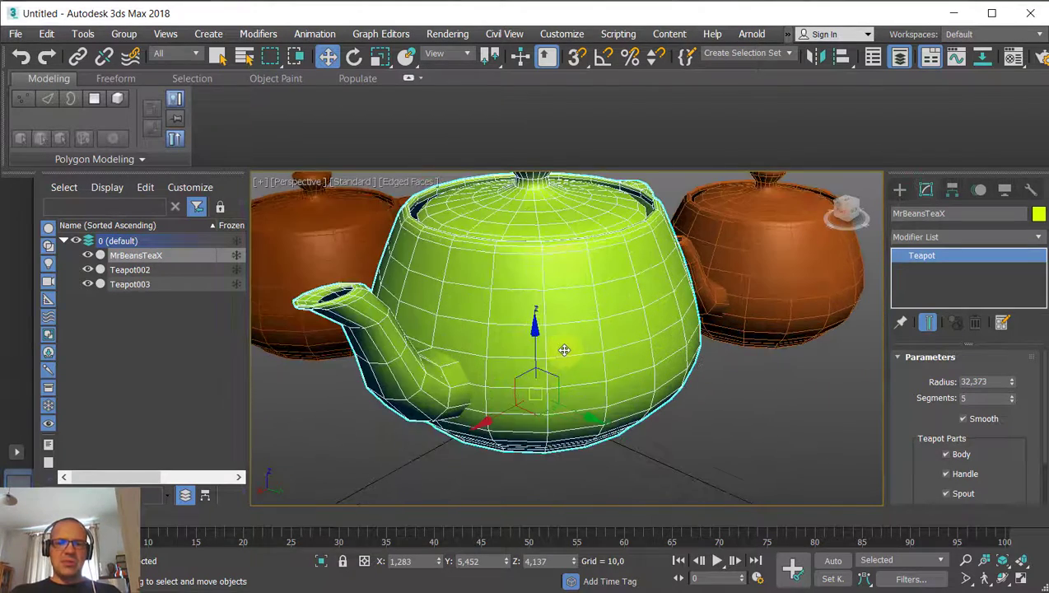
pyautogui.moveTo(583, 338); pyautogui.dragTo(562, 341, button='middle')
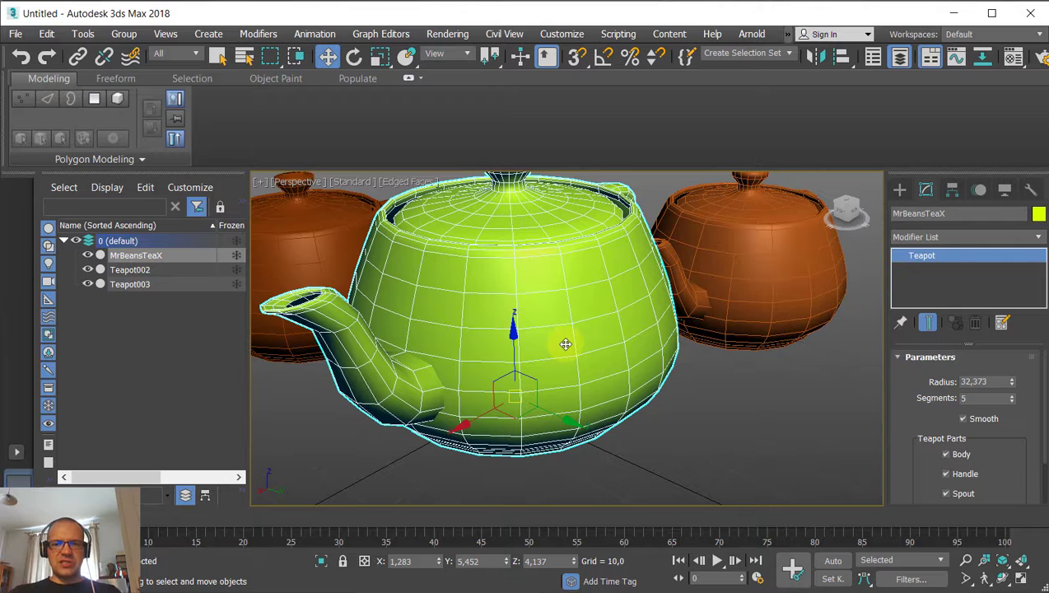
# Switch to the Rotate tool, try a free rotation of MrBeansTeaX and undo it.
pyautogui.press('e')
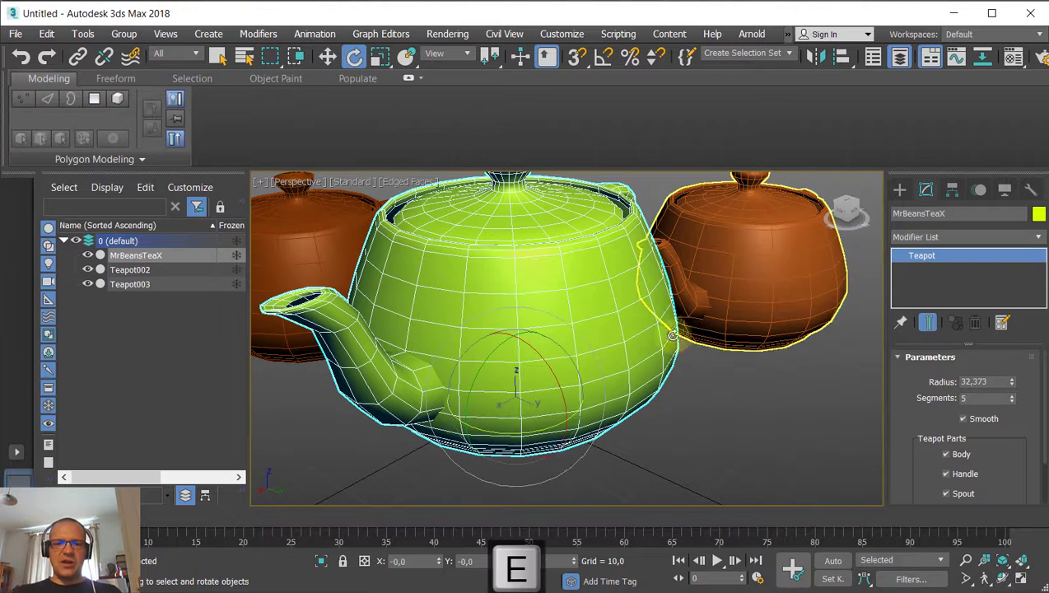
pyautogui.scroll(-3, 522, 311)
pyautogui.keyDown('alt'); pyautogui.moveTo(581, 340); pyautogui.dragTo(573, 344, button='middle'); pyautogui.keyUp('alt')
pyautogui.moveTo(554, 355); pyautogui.dragTo(490, 345)
pyautogui.hotkey('ctrl', 'z')
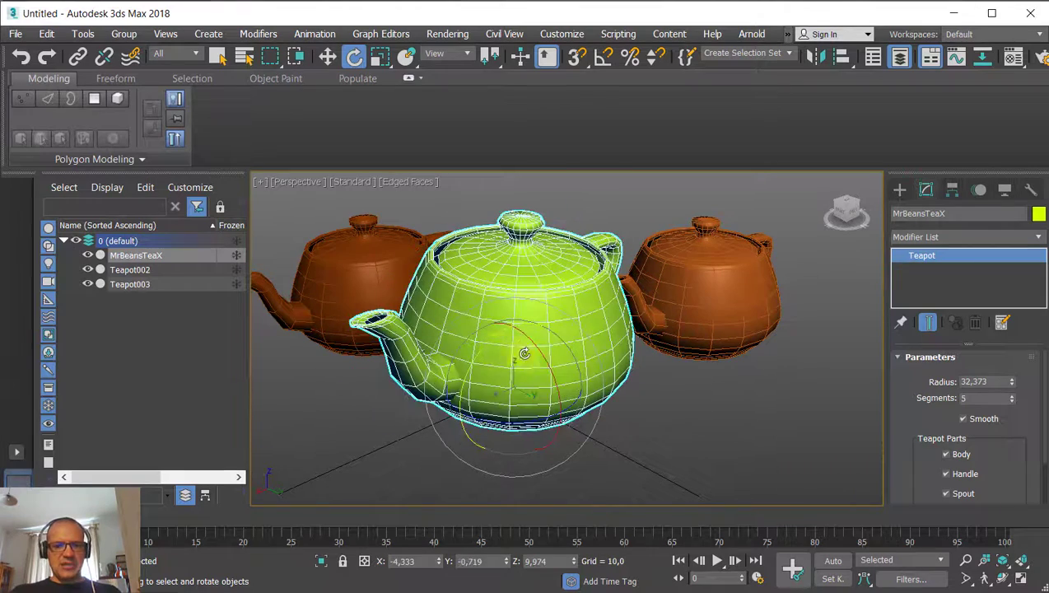
pyautogui.hotkey('ctrl', 'z')
# Rotate MrBeansTeaX freehand about the Z axis, to about 9.6 degrees.
pyautogui.moveTo(493, 425); pyautogui.dragTo(557, 434)
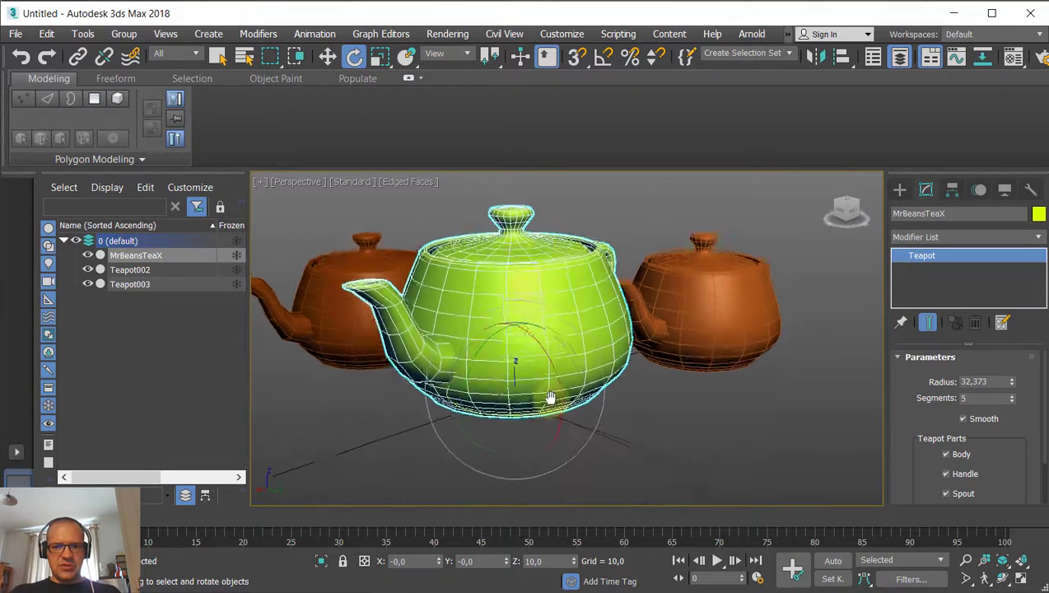
pyautogui.keyDown('alt'); pyautogui.moveTo(546, 422); pyautogui.dragTo(508, 461, button='middle'); pyautogui.keyUp('alt')
pyautogui.moveTo(529, 409)
pyautogui.mouseDown()
pyautogui.moveTo(577, 423)
pyautogui.moveTo(482, 414)
pyautogui.moveTo(534, 415)
pyautogui.moveTo(524, 415)
pyautogui.mouseUp()
pyautogui.keyDown('alt'); pyautogui.moveTo(668, 374); pyautogui.dragTo(686, 343, button='middle'); pyautogui.keyUp('alt')
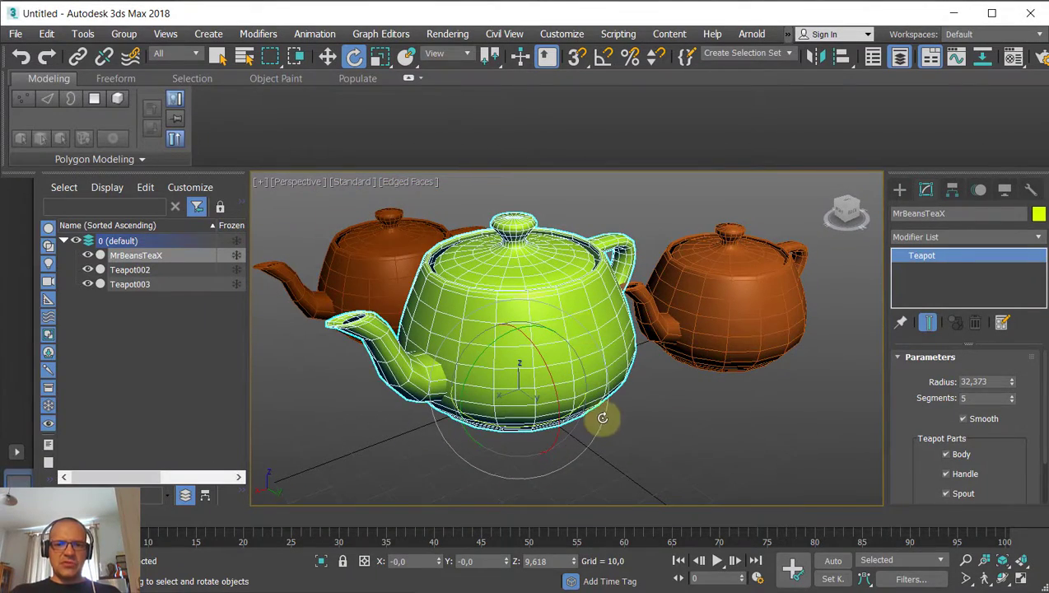
# Rotate MrBeansTeaX in the screen plane from several view angles, to about X -8.6, Y -29.2, Z 4.4 degrees.
pyautogui.moveTo(602, 417)
pyautogui.mouseDown()
pyautogui.moveTo(597, 444)
pyautogui.moveTo(602, 368)
pyautogui.moveTo(609, 403)
pyautogui.mouseUp()
pyautogui.keyDown('alt'); pyautogui.moveTo(680, 423); pyautogui.dragTo(586, 390, button='middle'); pyautogui.keyUp('alt')
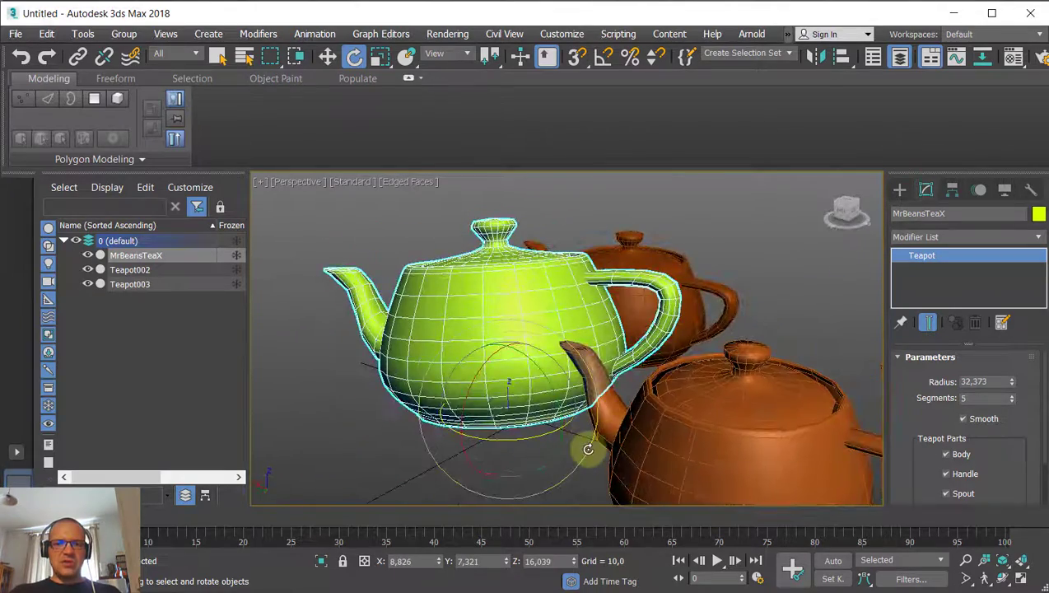
pyautogui.moveTo(585, 444); pyautogui.dragTo(595, 492)
pyautogui.scroll(-3, 410, 370)
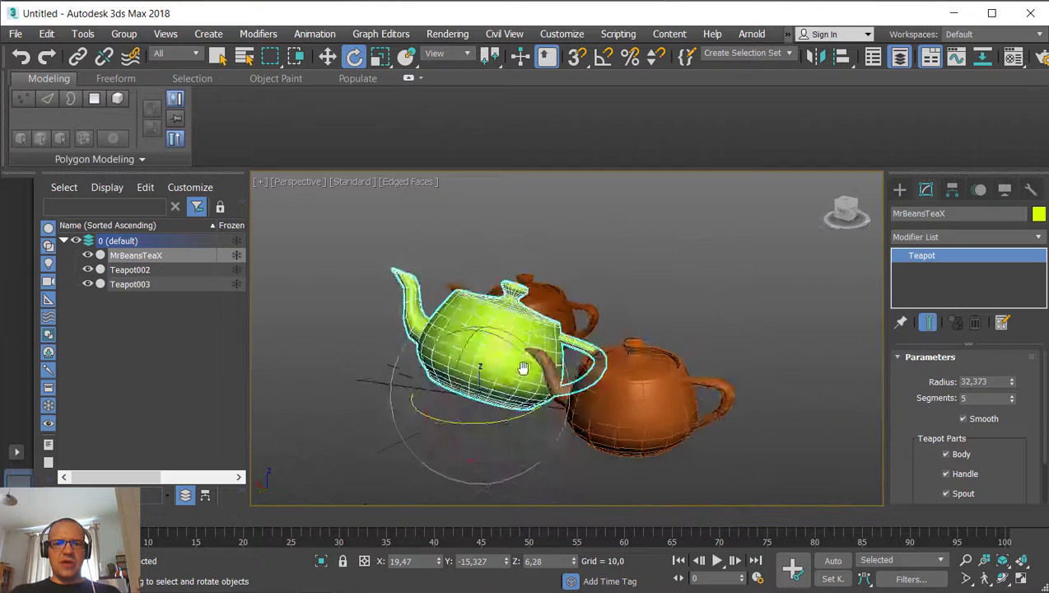
pyautogui.keyDown('alt'); pyautogui.moveTo(522, 367); pyautogui.dragTo(548, 369, button='middle'); pyautogui.keyUp('alt')
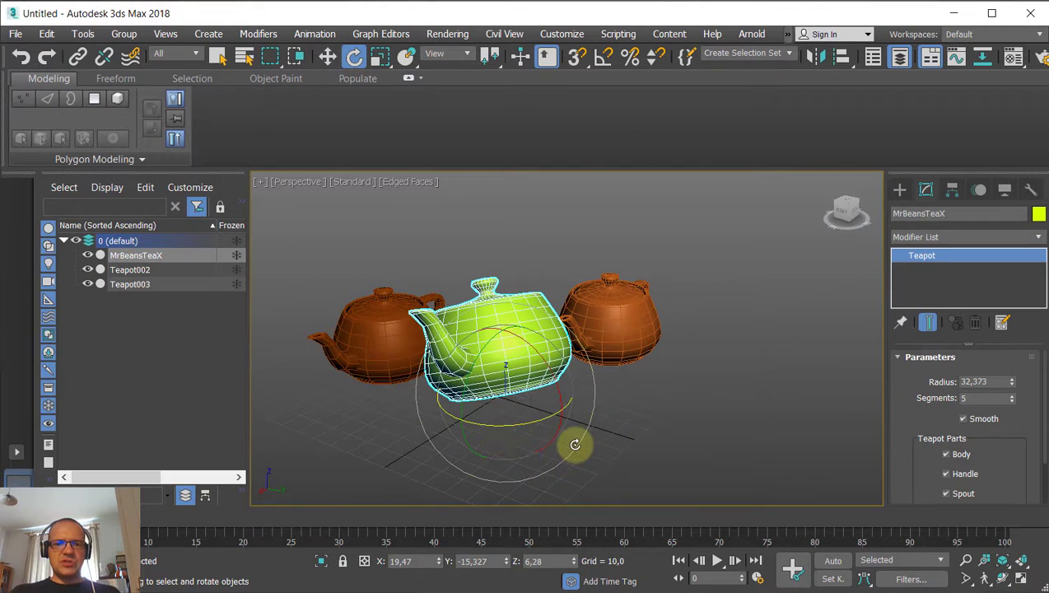
pyautogui.moveTo(574, 444); pyautogui.dragTo(572, 469)
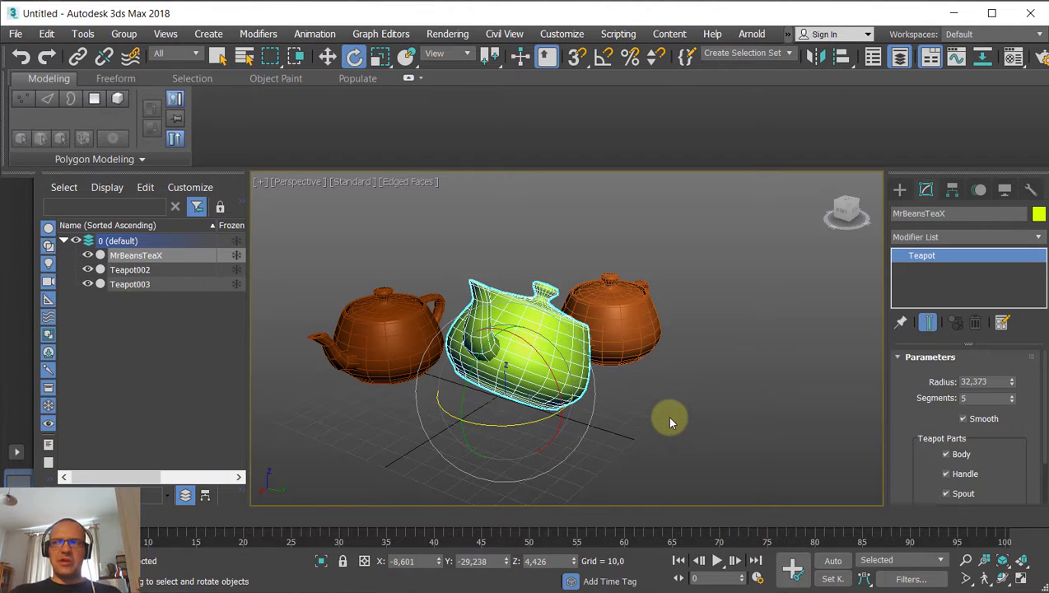
# Undo the screen-plane rotations of MrBeansTeaX.
pyautogui.hotkey('ctrl', 'z')
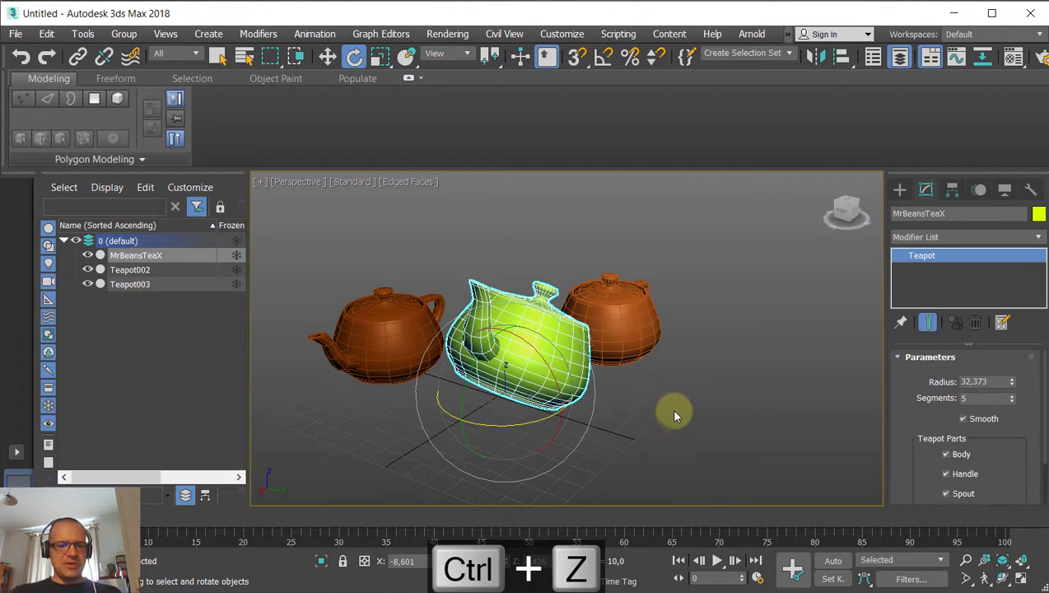
pyautogui.hotkey('ctrl', 'z')
pyautogui.hotkey('ctrl', 'z')
pyautogui.hotkey('ctrl', 'z')
pyautogui.hotkey('ctrl', 'z')
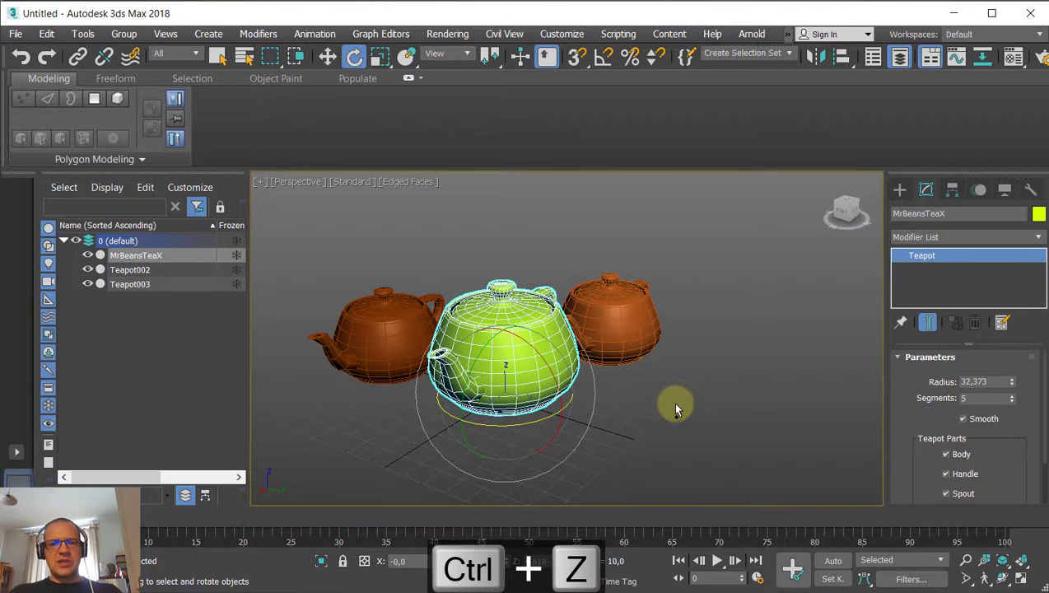
pyautogui.keyDown('alt'); pyautogui.moveTo(675, 405); pyautogui.dragTo(635, 363, button='middle'); pyautogui.keyUp('alt')
pyautogui.scroll(3, 634, 363)
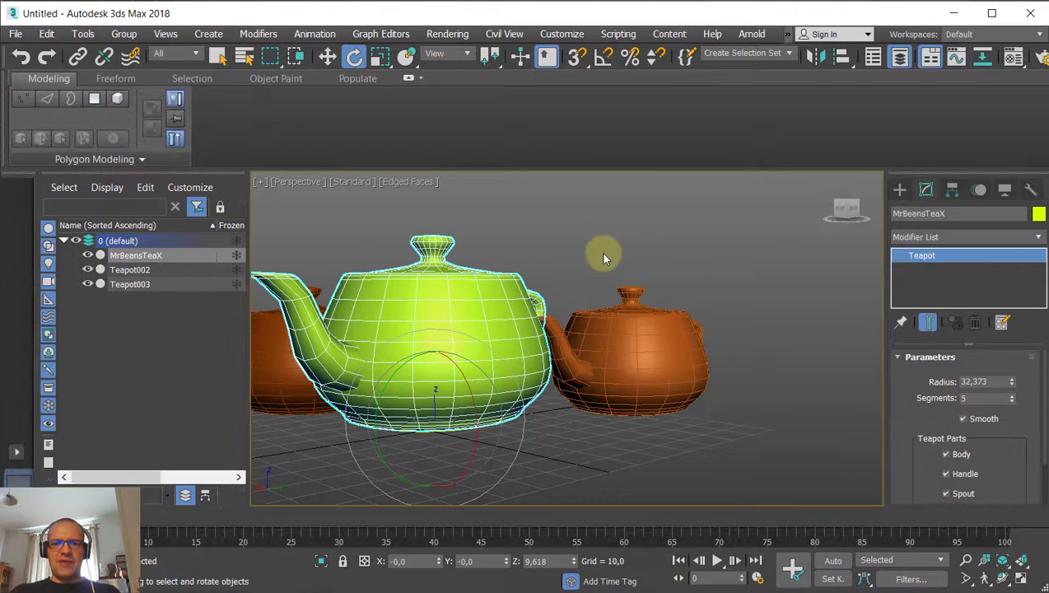
pyautogui.keyDown('alt'); pyautogui.moveTo(602, 259); pyautogui.dragTo(702, 253, button='middle'); pyautogui.keyUp('alt')
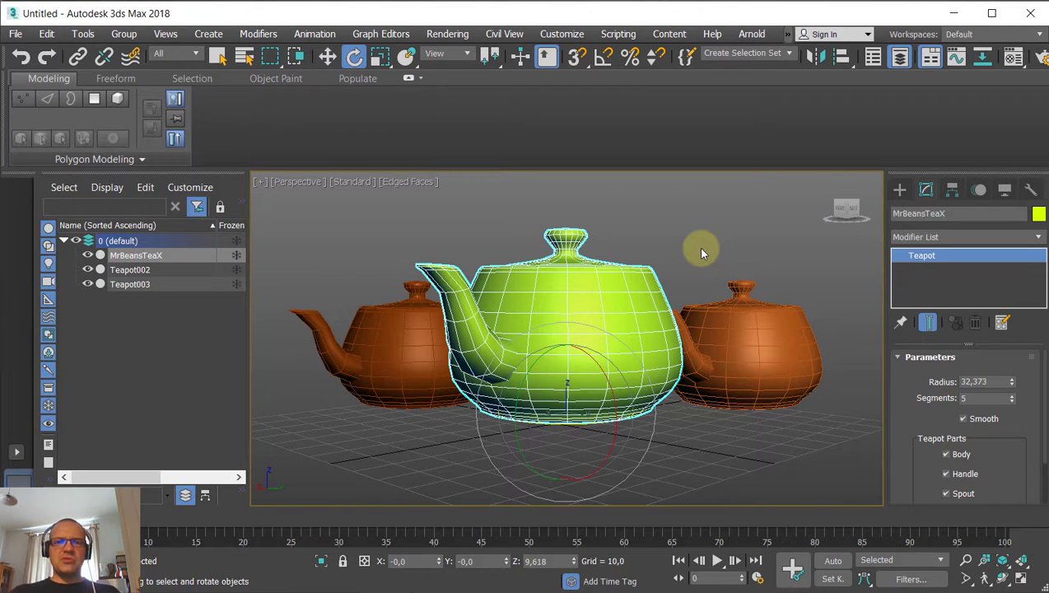
pyautogui.hotkey('ctrl', 'z')
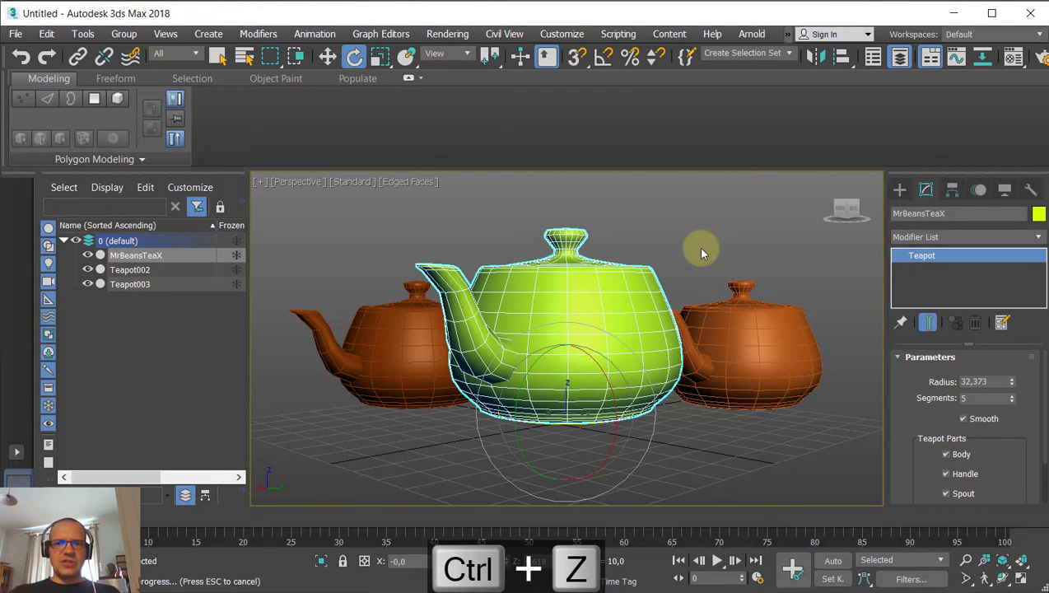
# Review the Scene Undo levels and Auto Backup options in the preferences, cancel the dialog, and look at the recent files list.
pyautogui.click(555, 38)
pyautogui.click(572, 274)
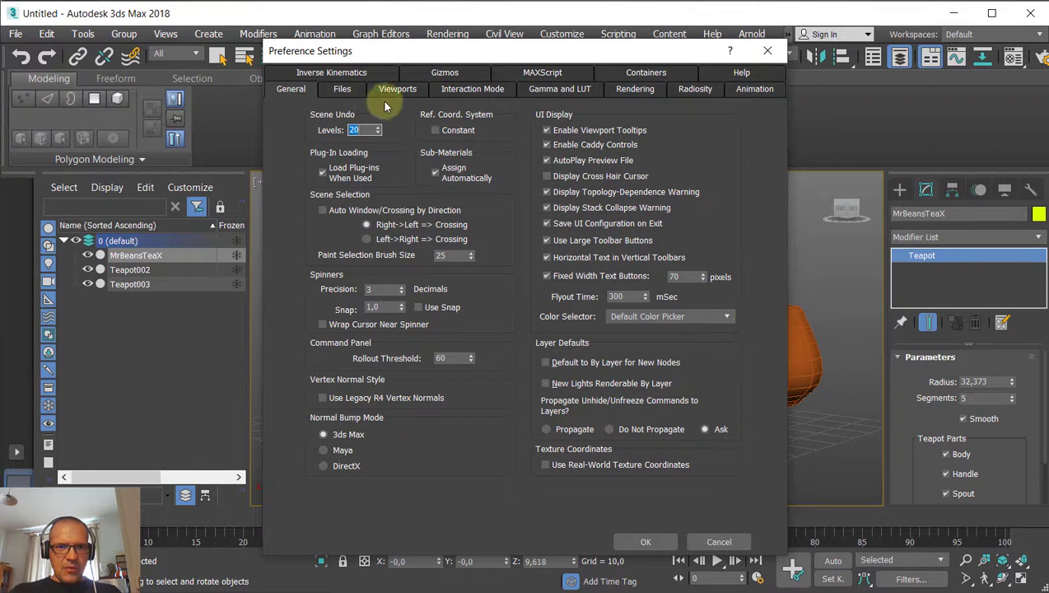
pyautogui.click(342, 91)
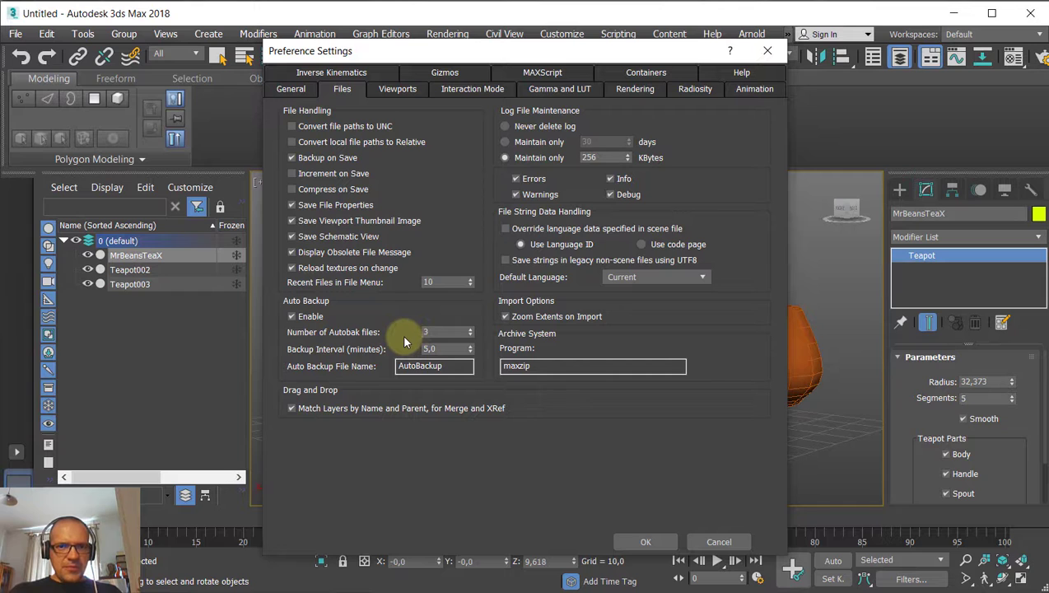
pyautogui.click(292, 89)
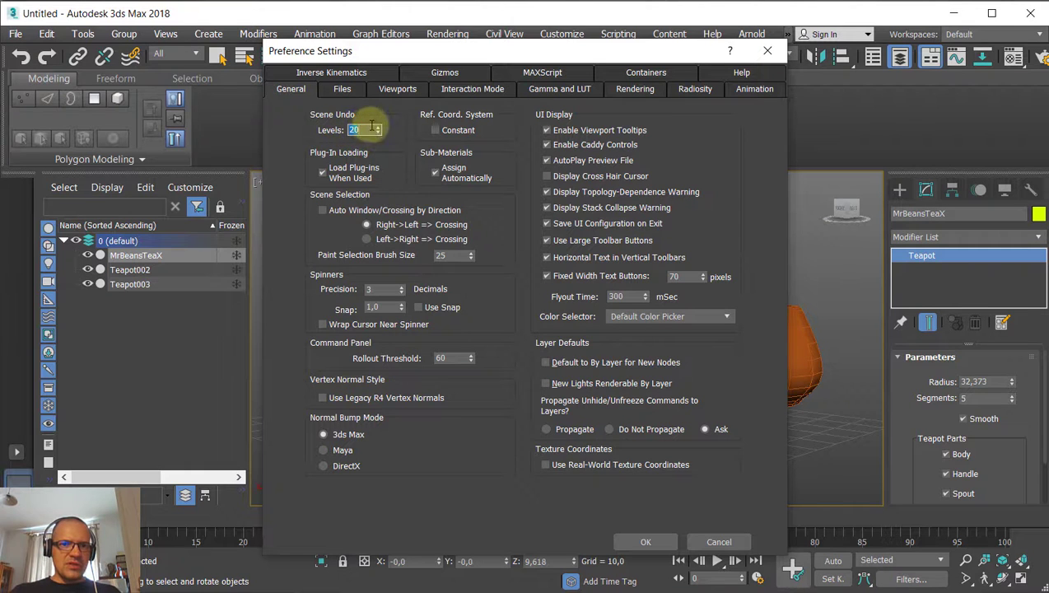
pyautogui.click(342, 90)
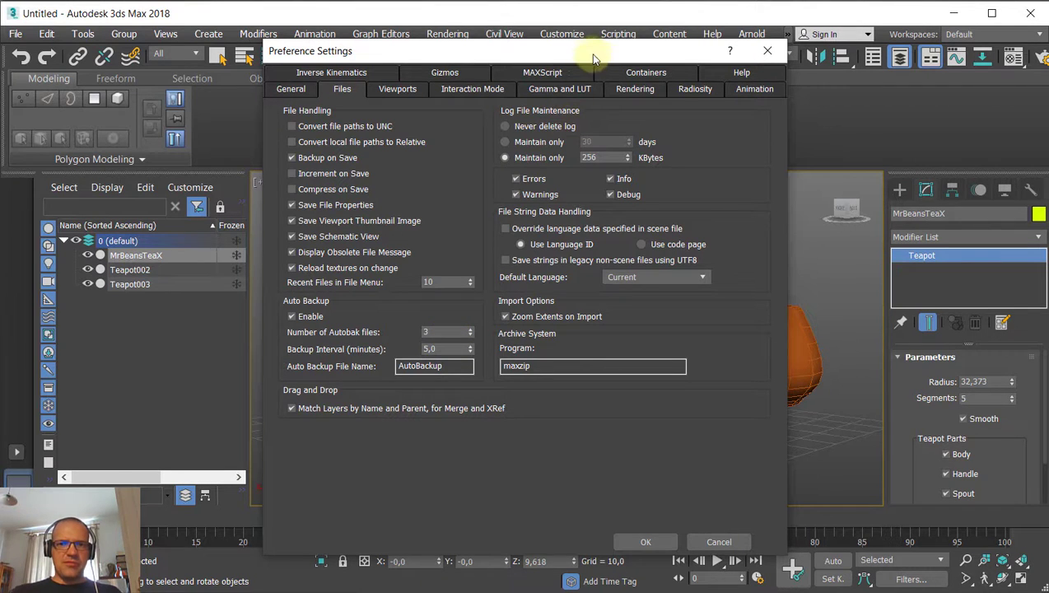
pyautogui.moveTo(597, 54); pyautogui.dragTo(569, 62)
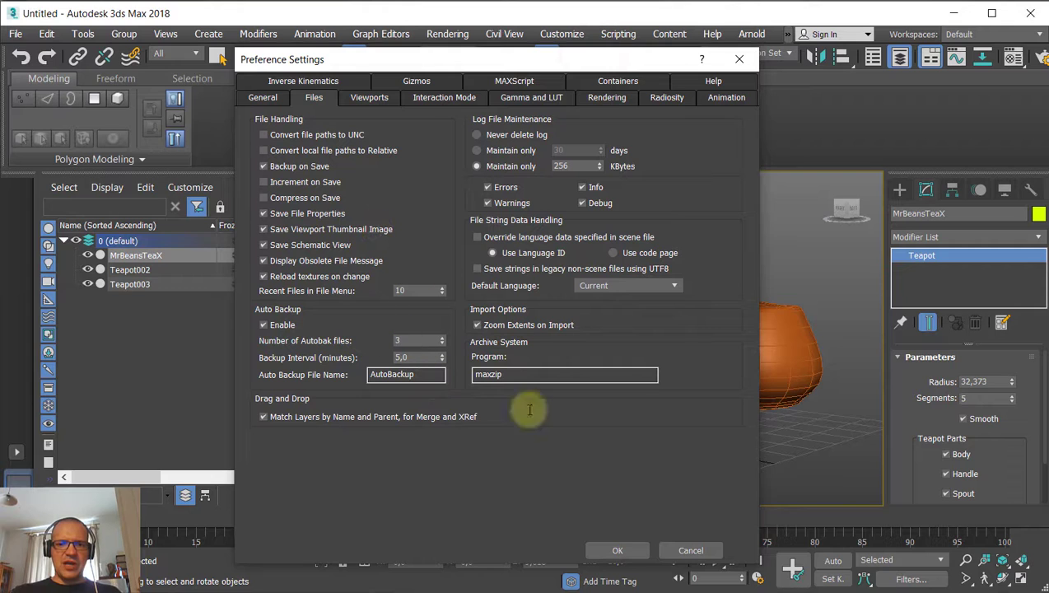
pyautogui.click(697, 551)
pyautogui.click(15, 34)
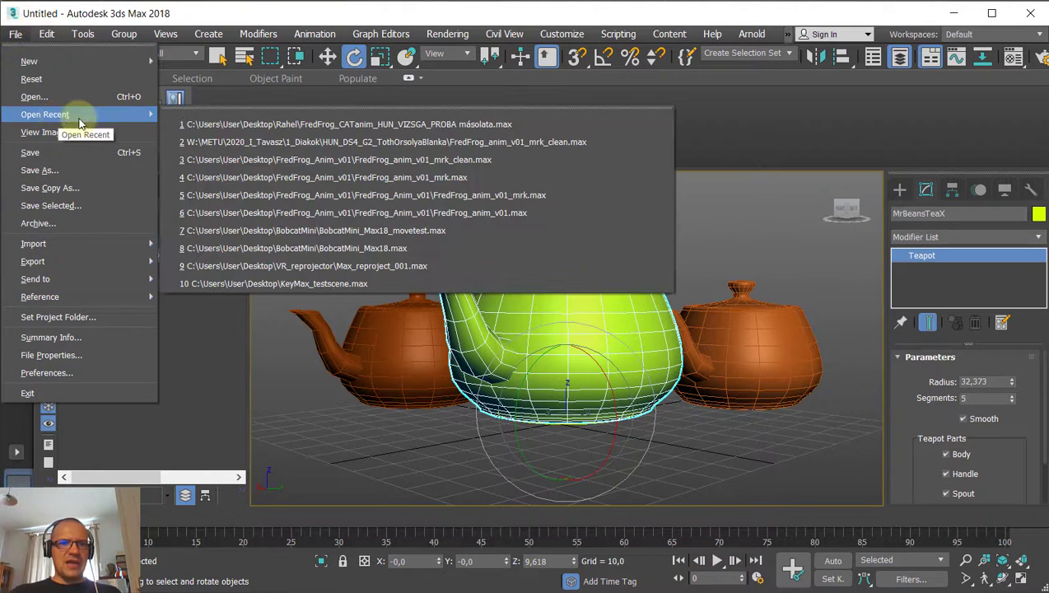
pyautogui.click(792, 442)
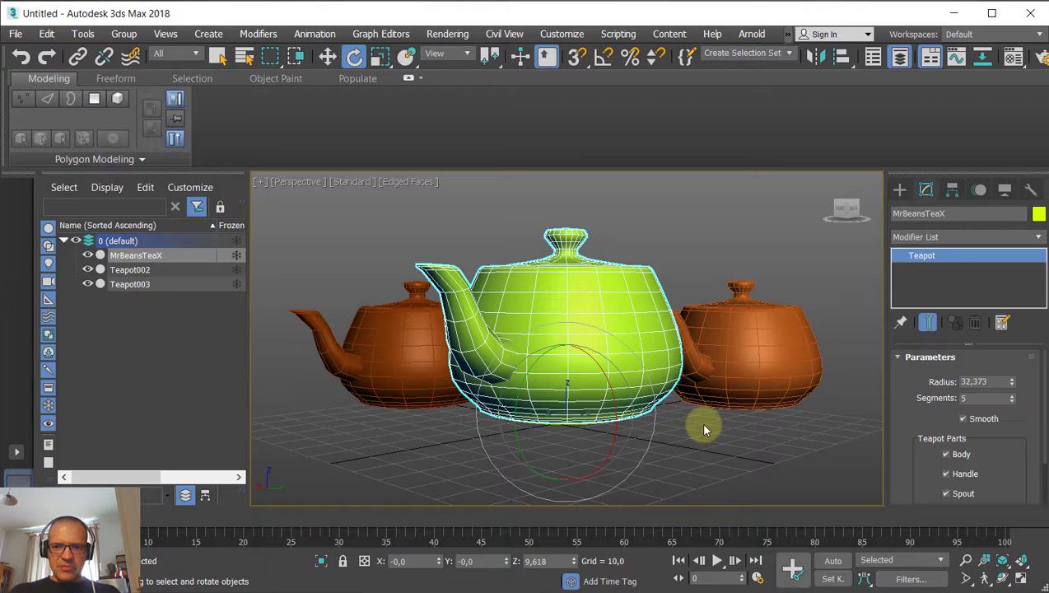
# Toggle Angle Snap on and off several times, leaving it enabled.
pyautogui.keyDown('alt'); pyautogui.moveTo(695, 415); pyautogui.dragTo(673, 421, button='middle'); pyautogui.keyUp('alt')
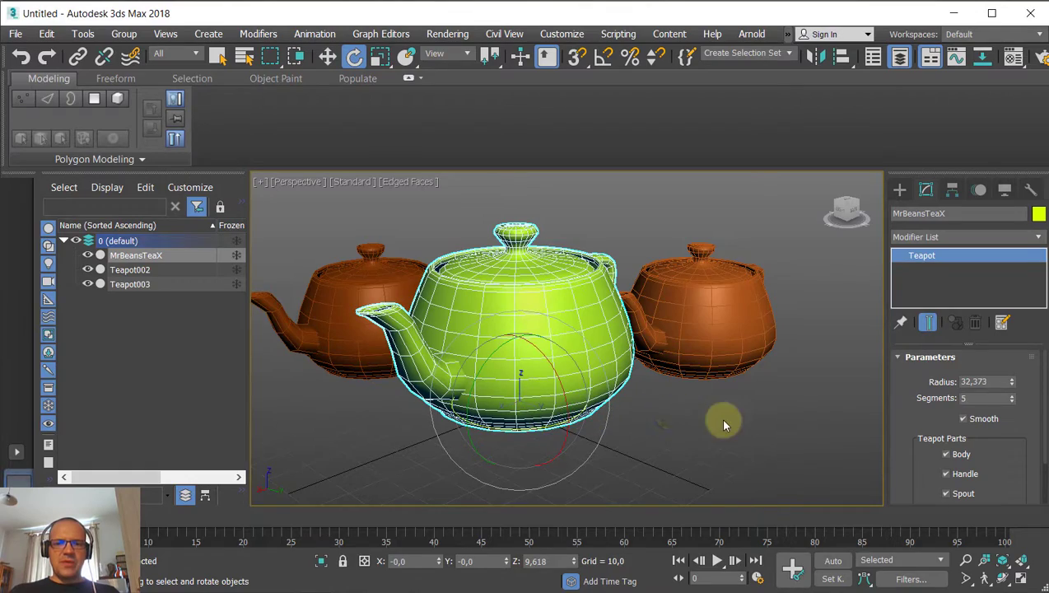
pyautogui.moveTo(723, 421)
pyautogui.keyDown('alt'); pyautogui.mouseDown(button='middle')
pyautogui.moveTo(679, 389)
pyautogui.moveTo(621, 399)
pyautogui.moveTo(668, 400)
pyautogui.moveTo(727, 432)
pyautogui.mouseUp(button='middle'); pyautogui.keyUp('alt')
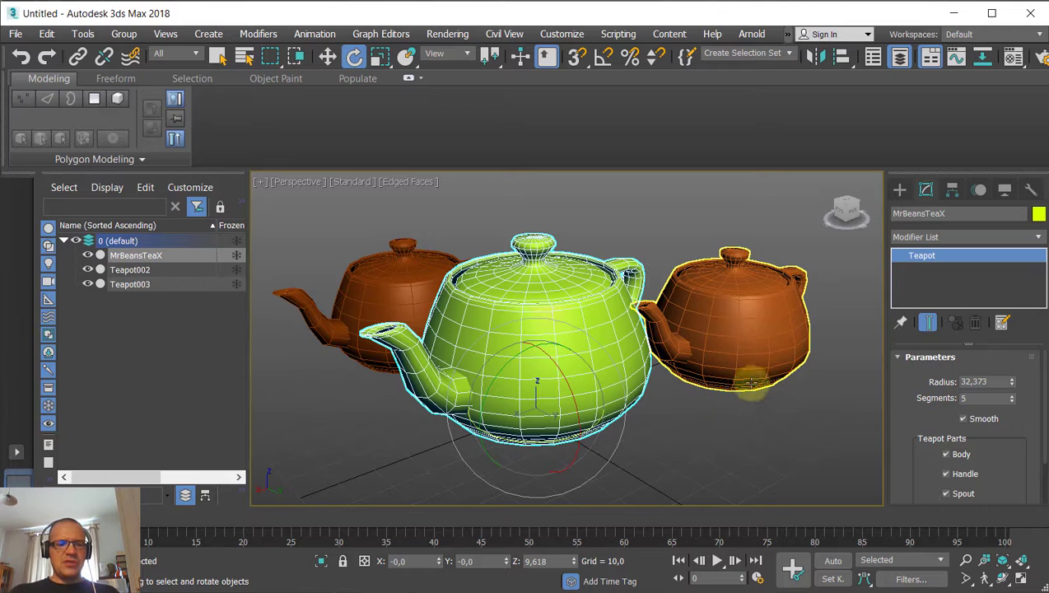
pyautogui.press('a')
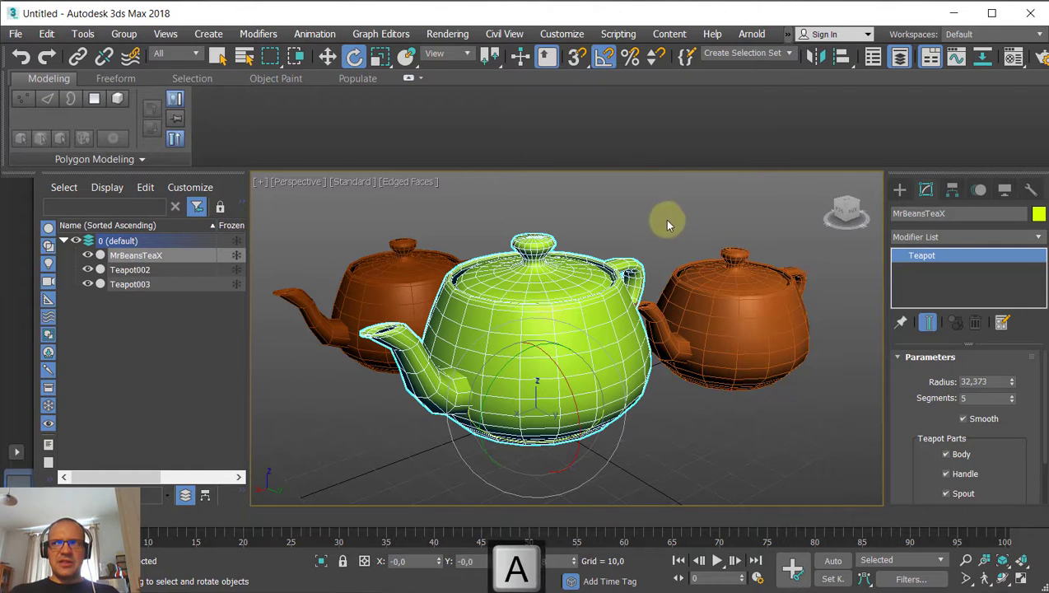
pyautogui.click(605, 59)
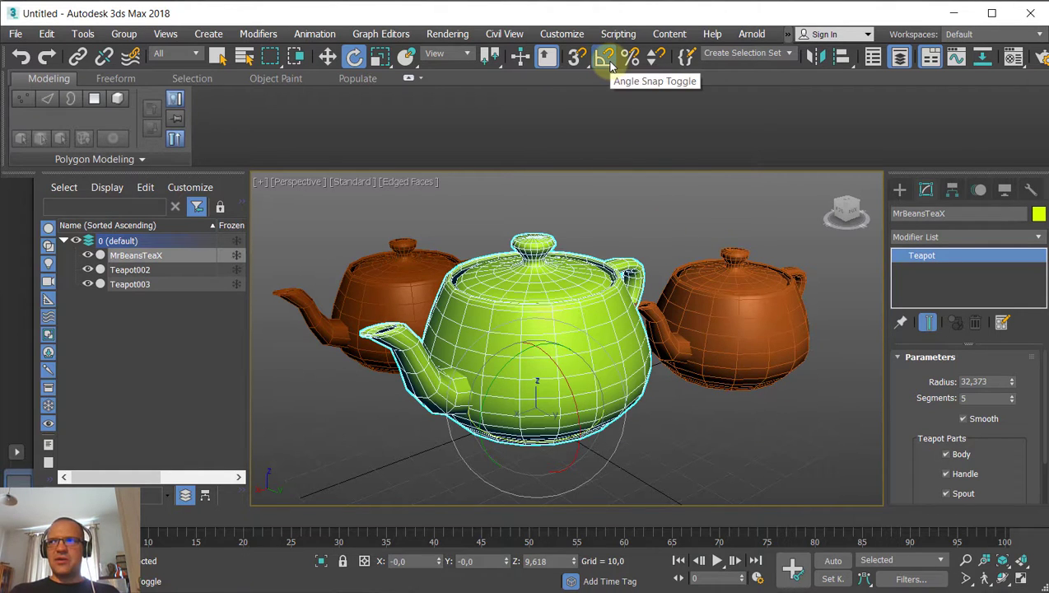
pyautogui.press('a')
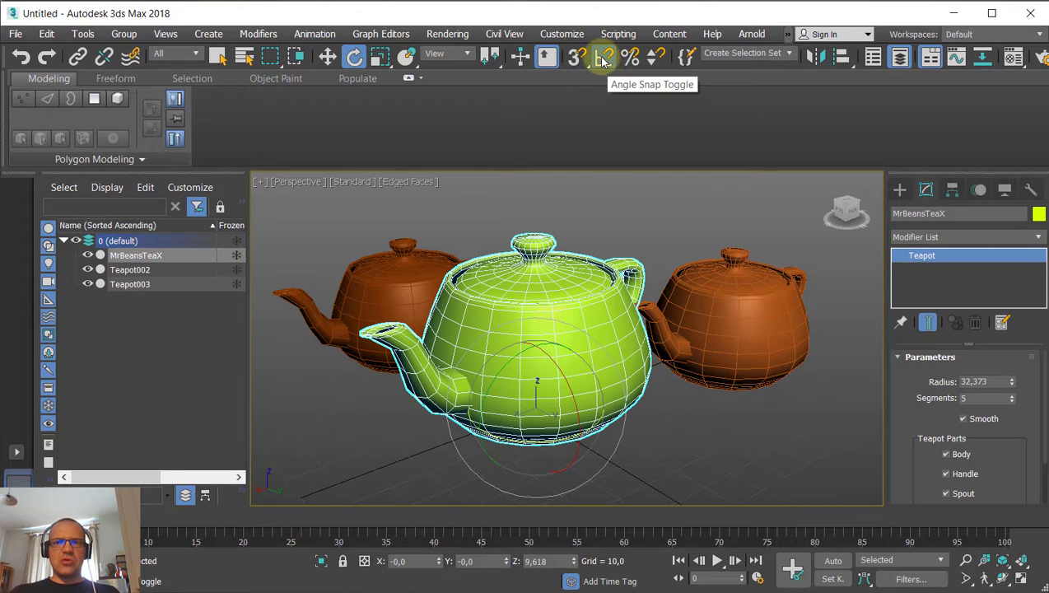
pyautogui.click(605, 61)
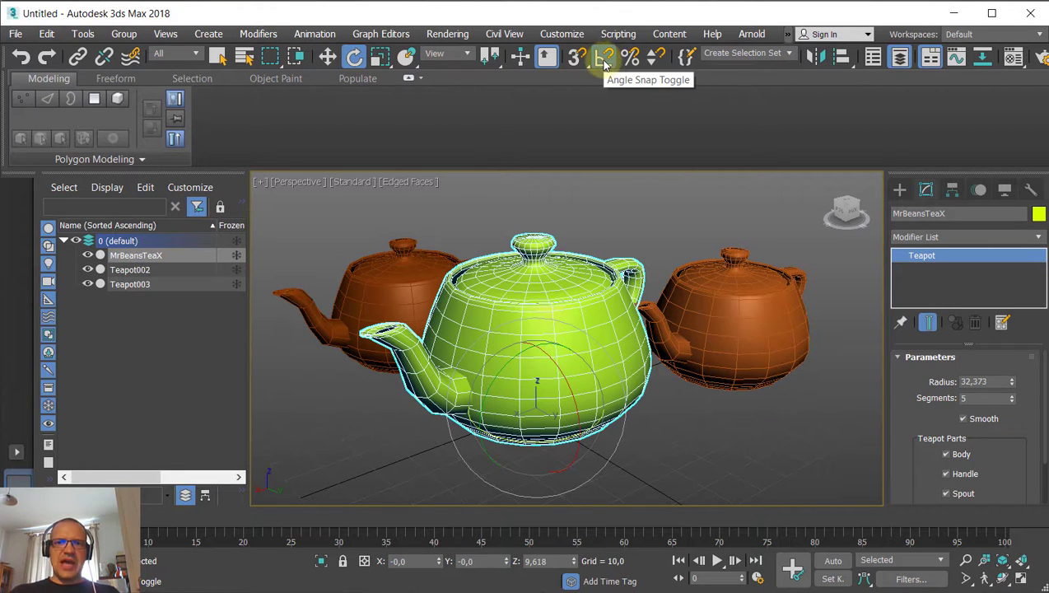
# Rotate MrBeansTeaX about Z in snapped increments, to about 54.6 and back to 24.6 degrees, and turn Angle Snap off.
pyautogui.moveTo(697, 424)
pyautogui.mouseDown(button='middle')
pyautogui.moveTo(702, 382)
pyautogui.moveTo(701, 403)
pyautogui.mouseUp(button='middle')
pyautogui.moveTo(531, 400); pyautogui.dragTo(555, 400)
pyautogui.moveTo(554, 397); pyautogui.dragTo(504, 386, button='middle')
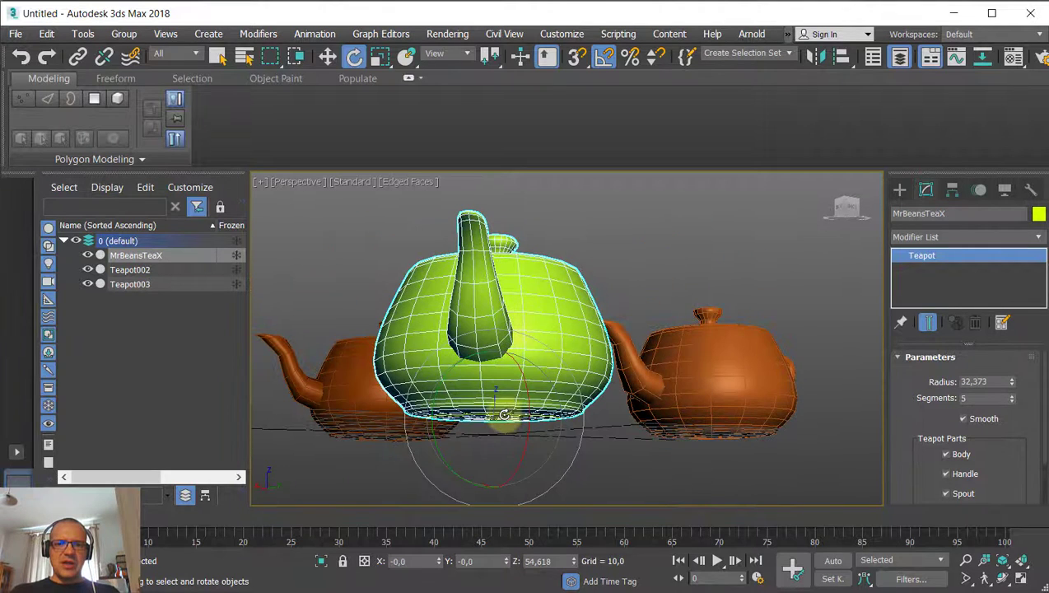
pyautogui.scroll(-3, 503, 415)
pyautogui.scroll(-2, 503, 414)
pyautogui.moveTo(503, 409); pyautogui.dragTo(486, 410)
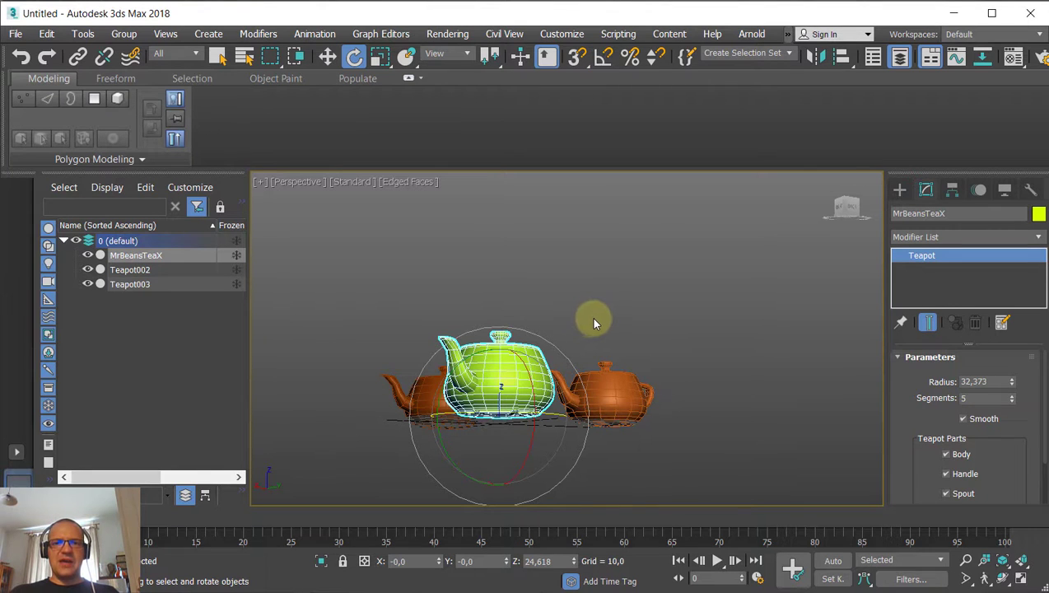
# Rotate MrBeansTeaX freehand about the Z axis without snapping, to about 24.0 degrees.
pyautogui.keyDown('alt'); pyautogui.moveTo(596, 317); pyautogui.dragTo(511, 387, button='middle'); pyautogui.keyUp('alt')
pyautogui.moveTo(511, 387); pyautogui.dragTo(533, 377)
pyautogui.keyDown('alt'); pyautogui.moveTo(518, 352); pyautogui.dragTo(518, 406, button='middle'); pyautogui.keyUp('alt')
pyautogui.scroll(3, 531, 359)
pyautogui.scroll(2, 508, 374)
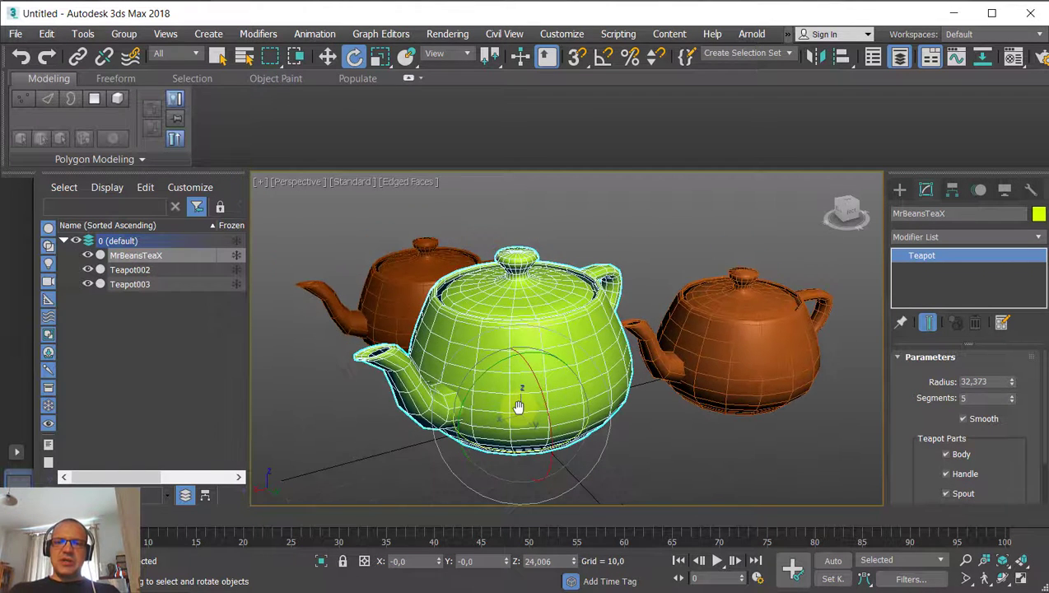
pyautogui.scroll(-4, 519, 406)
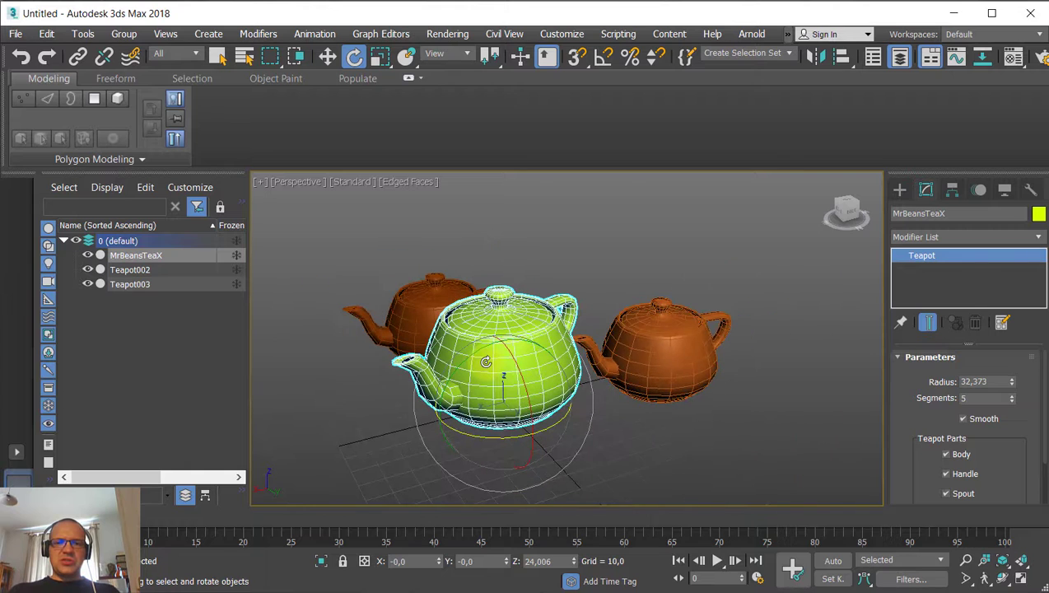
# Try scaling MrBeansTeaX along its Y axis with the Scale gizmo and undo the change.
pyautogui.press('r')
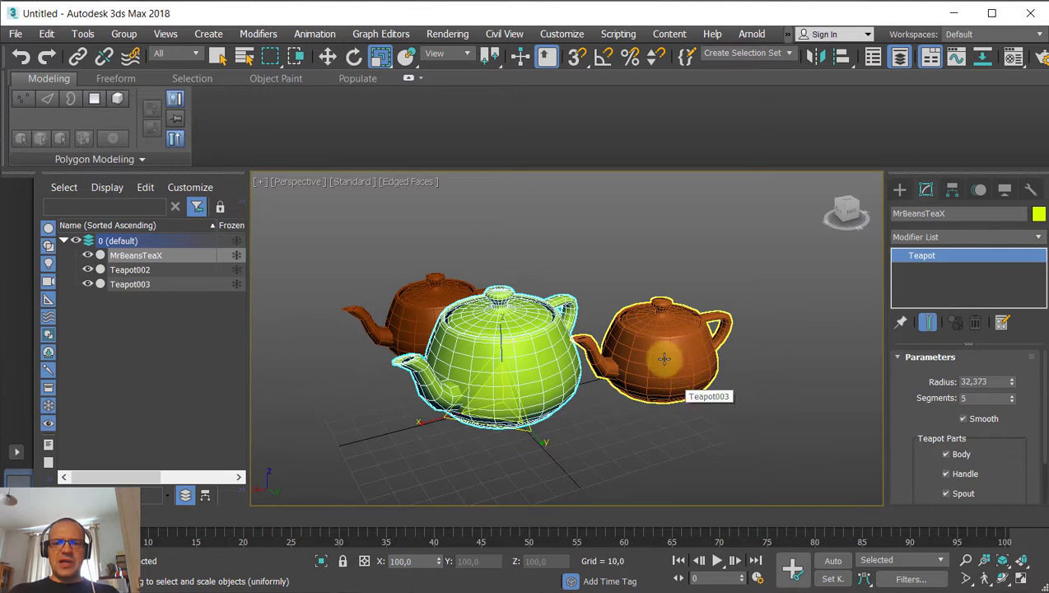
pyautogui.keyDown('alt'); pyautogui.moveTo(541, 398); pyautogui.dragTo(566, 408, button='middle'); pyautogui.keyUp('alt')
pyautogui.scroll(4, 566, 409)
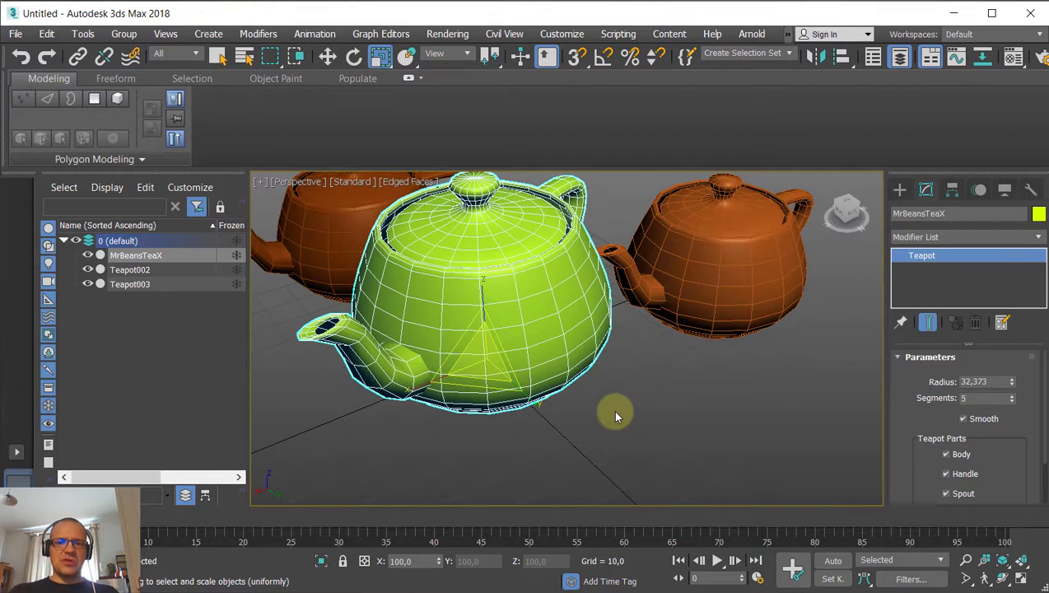
pyautogui.keyDown('alt'); pyautogui.moveTo(597, 412); pyautogui.dragTo(616, 416, button='middle'); pyautogui.keyUp('alt')
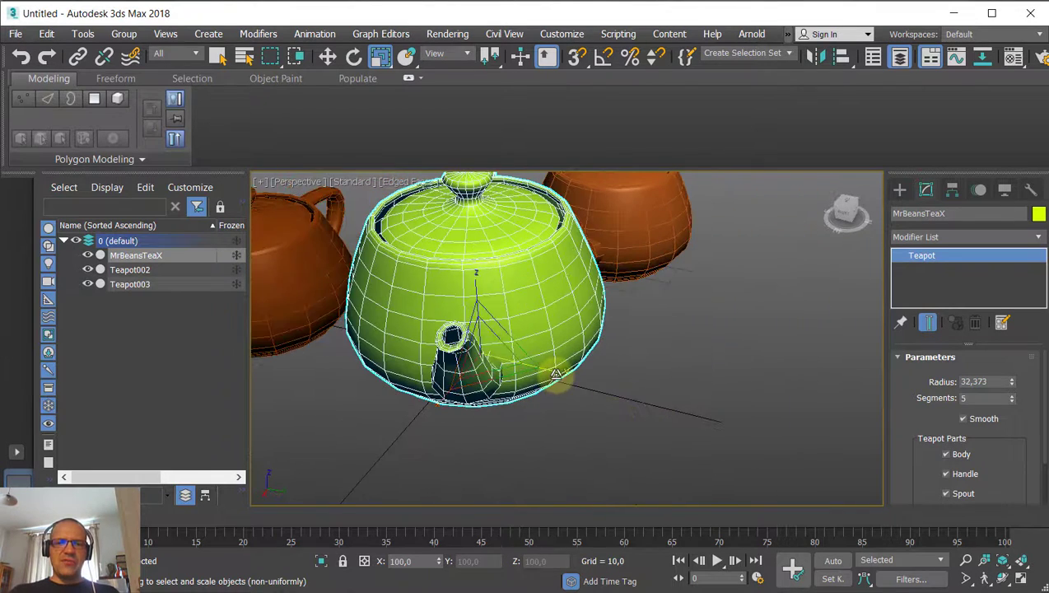
pyautogui.moveTo(555, 375); pyautogui.dragTo(673, 393)
pyautogui.hotkey('ctrl', 'z')
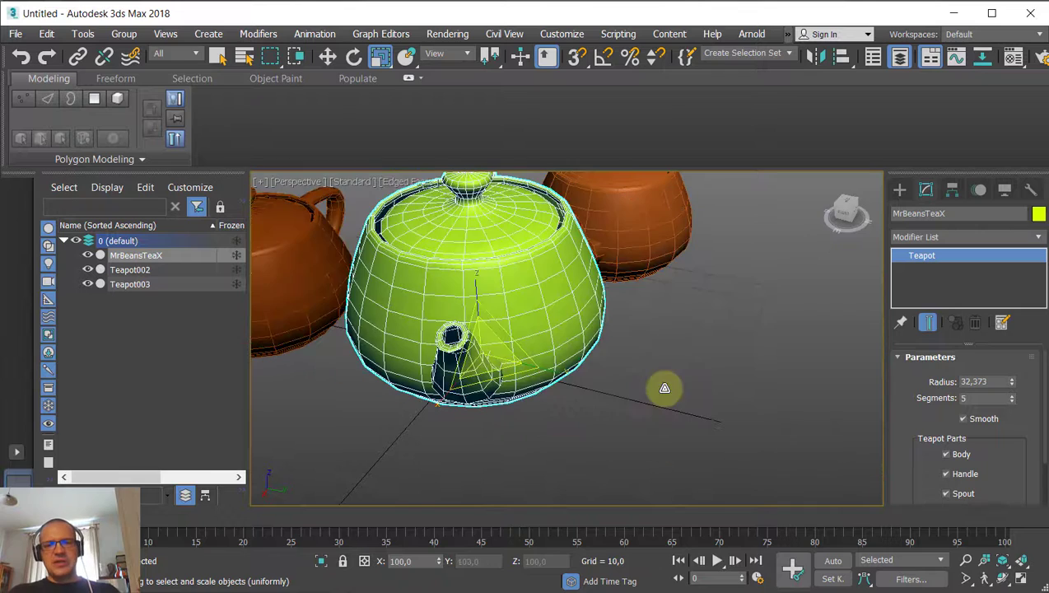
# Try scaling MrBeansTeaX in the YZ plane to about 54.5 percent, and undo the scaling.
pyautogui.keyDown('alt'); pyautogui.moveTo(629, 391); pyautogui.dragTo(550, 385, button='middle'); pyautogui.keyUp('alt')
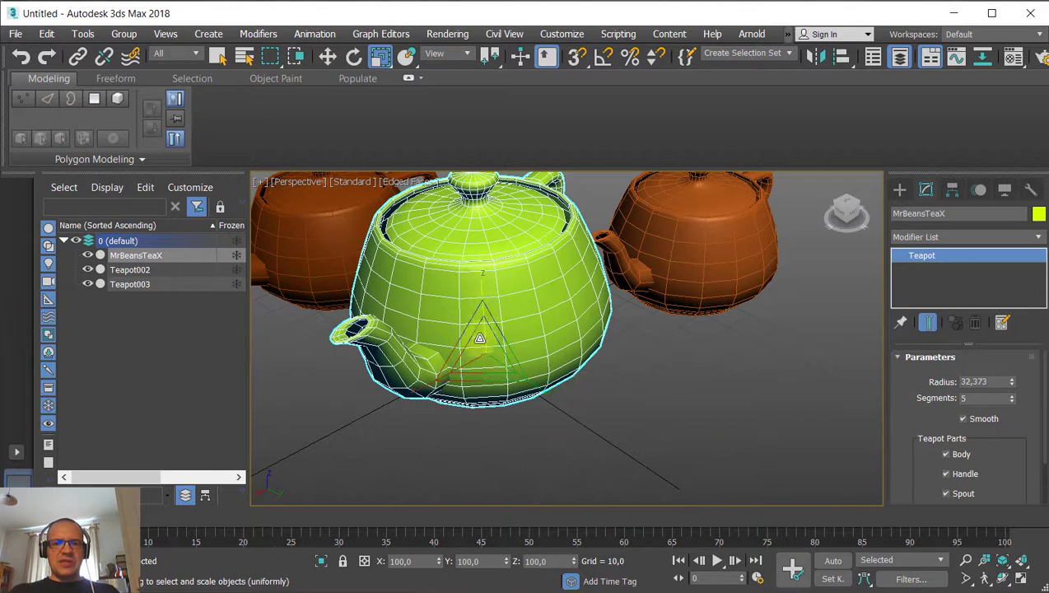
pyautogui.keyDown('alt'); pyautogui.moveTo(484, 360); pyautogui.dragTo(473, 423, button='middle'); pyautogui.keyUp('alt')
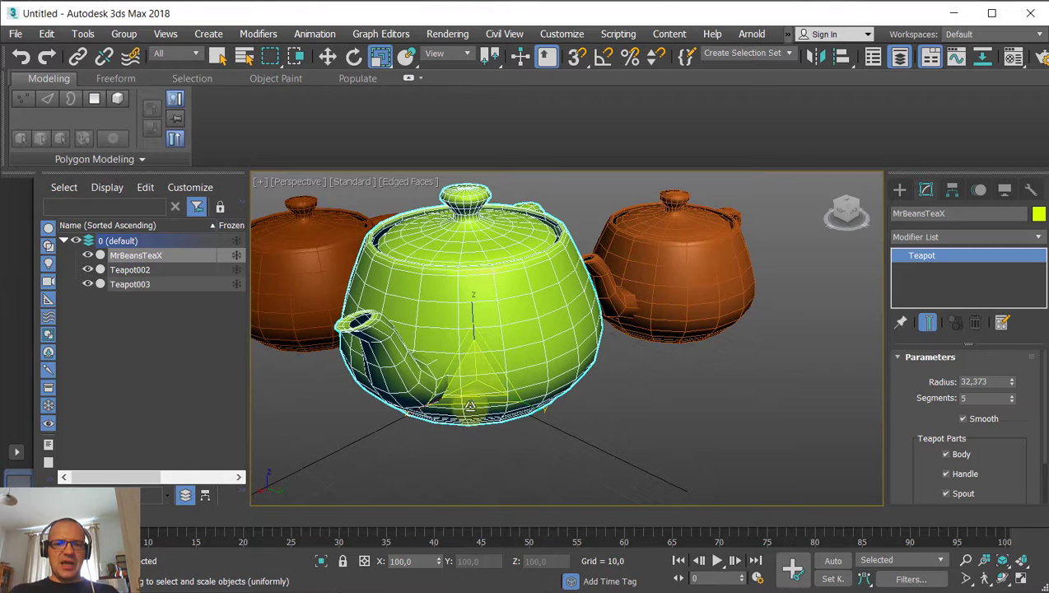
pyautogui.moveTo(479, 400); pyautogui.dragTo(480, 407)
pyautogui.moveTo(487, 425); pyautogui.dragTo(463, 377)
pyautogui.hotkey('ctrl', 'z')
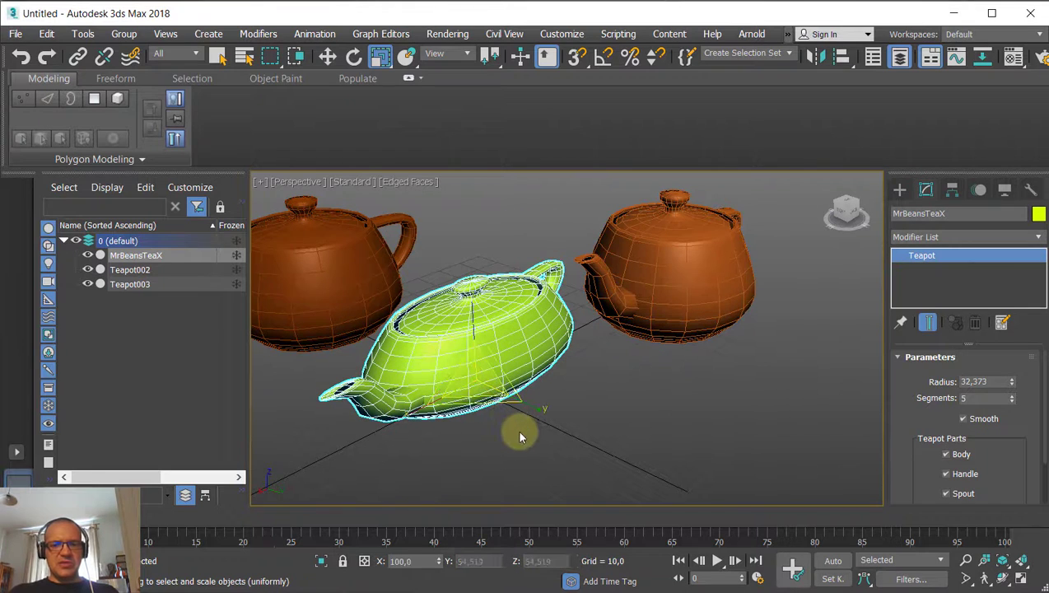
pyautogui.hotkey('ctrl', 'z')
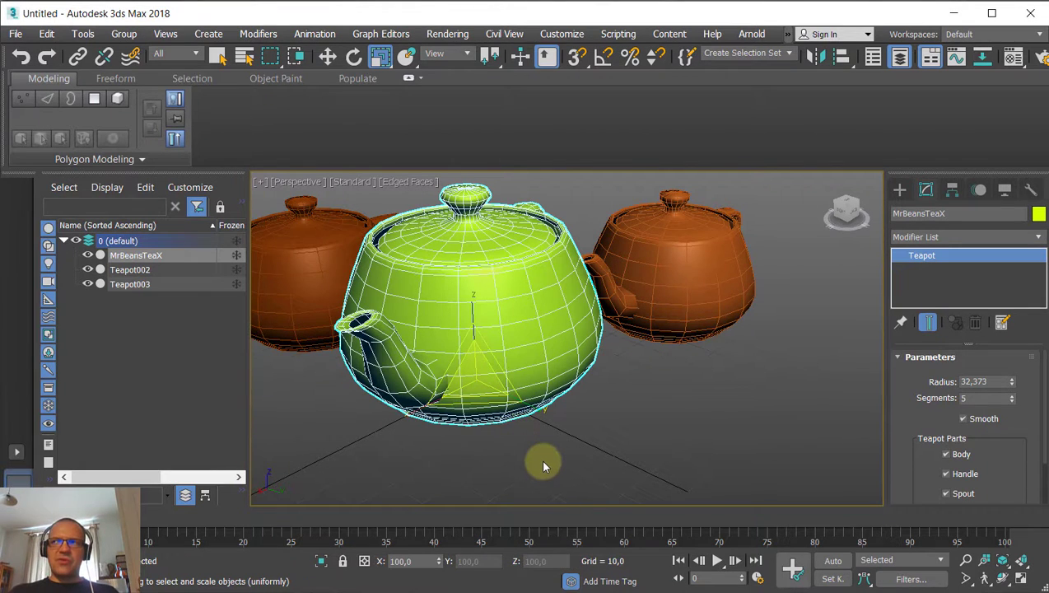
# Scale MrBeansTeaX down uniformly from the centre of the gizmo, to about 67.8 and further to about 57.3 percent.
pyautogui.keyDown('alt'); pyautogui.moveTo(623, 445); pyautogui.dragTo(673, 399, button='middle'); pyautogui.keyUp('alt')
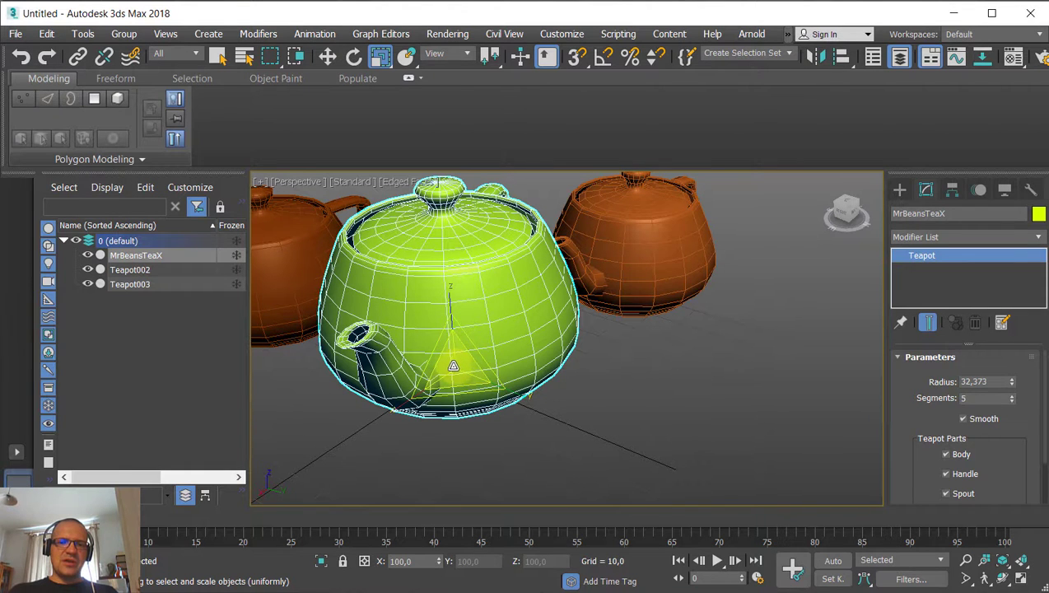
pyautogui.keyDown('alt'); pyautogui.moveTo(463, 375); pyautogui.dragTo(440, 379, button='middle'); pyautogui.keyUp('alt')
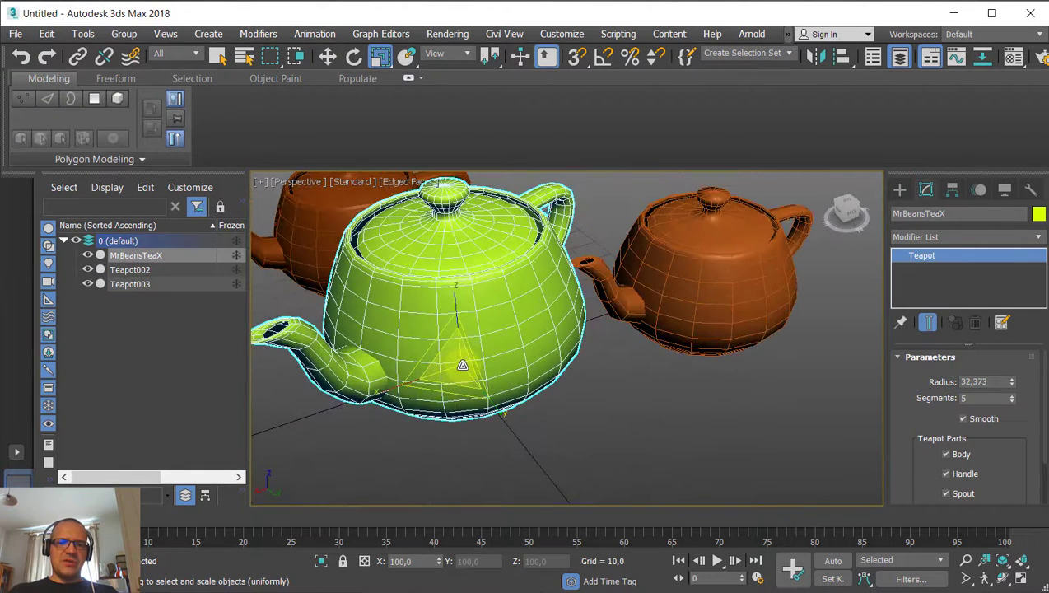
pyautogui.moveTo(459, 366); pyautogui.dragTo(484, 403)
pyautogui.keyDown('alt'); pyautogui.moveTo(498, 399); pyautogui.dragTo(457, 451, button='middle'); pyautogui.keyUp('alt')
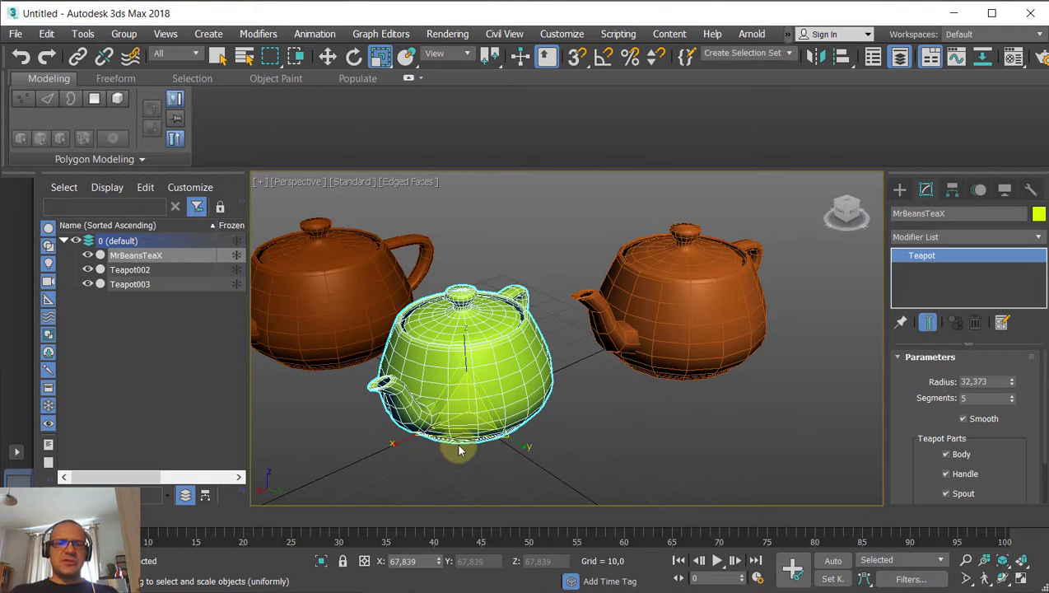
pyautogui.scroll(4, 458, 451)
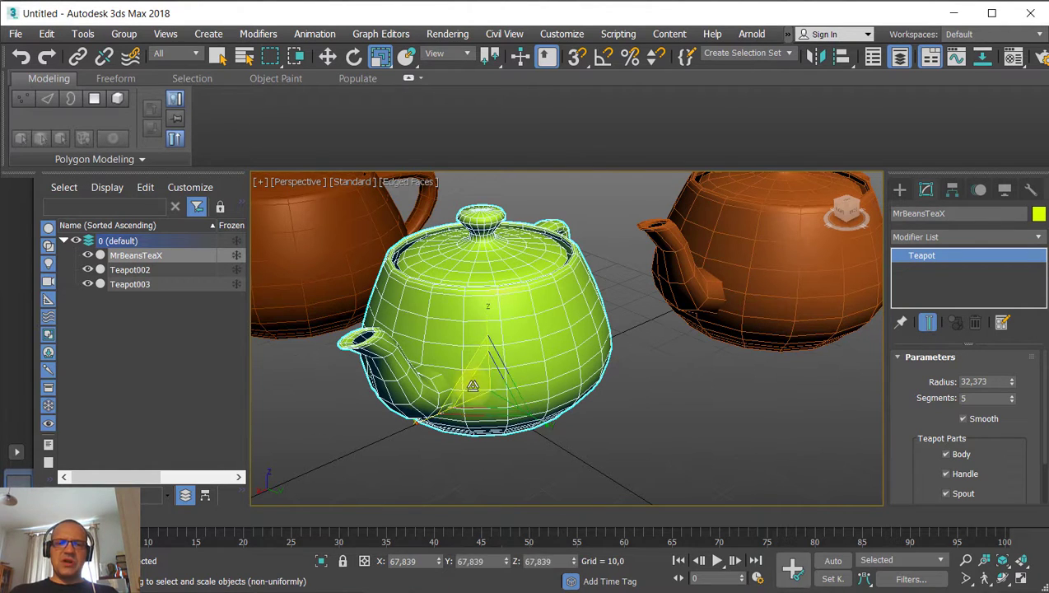
pyautogui.moveTo(471, 382); pyautogui.dragTo(492, 402)
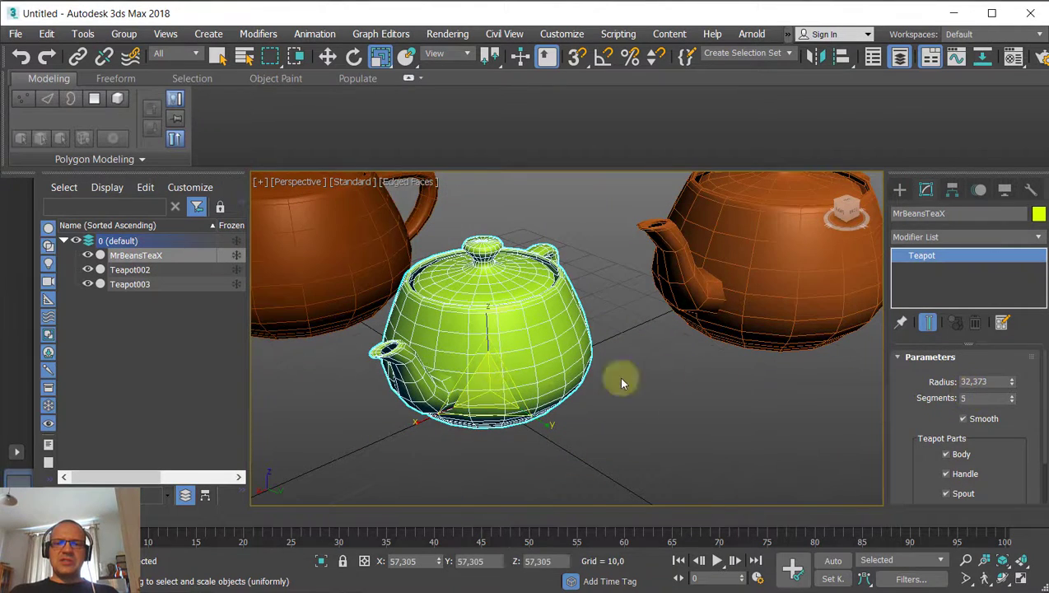
# Adjust MrBeansTeaX's radius to about 39.5 and on to 38.7, and scale it uniformly to about 54.7 and finally 59.9 percent.
pyautogui.moveTo(1013, 383); pyautogui.dragTo(1002, 361)
pyautogui.moveTo(522, 395); pyautogui.dragTo(498, 393)
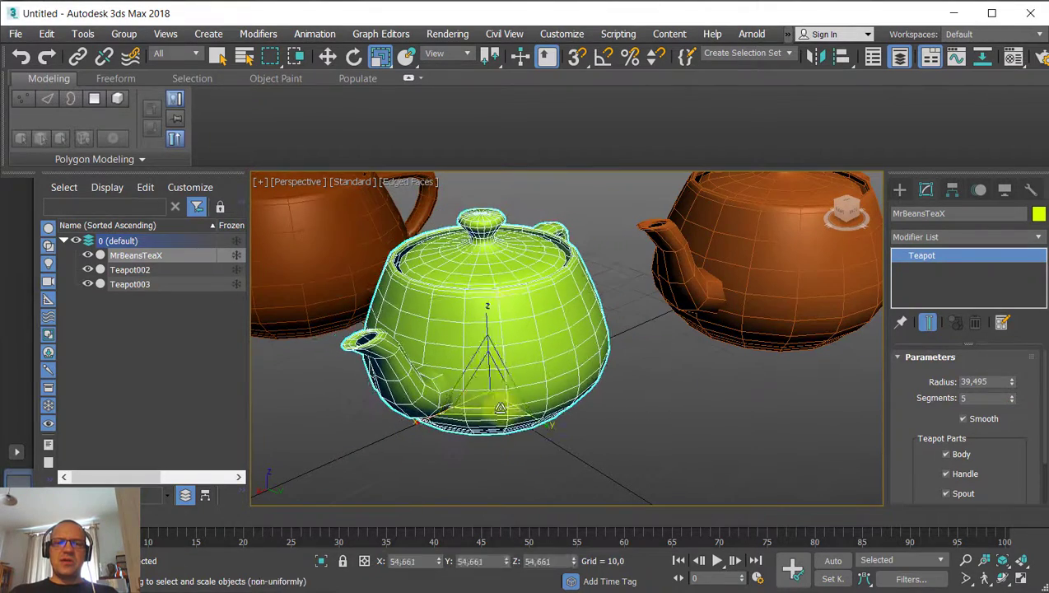
pyautogui.moveTo(1004, 381); pyautogui.dragTo(1006, 381)
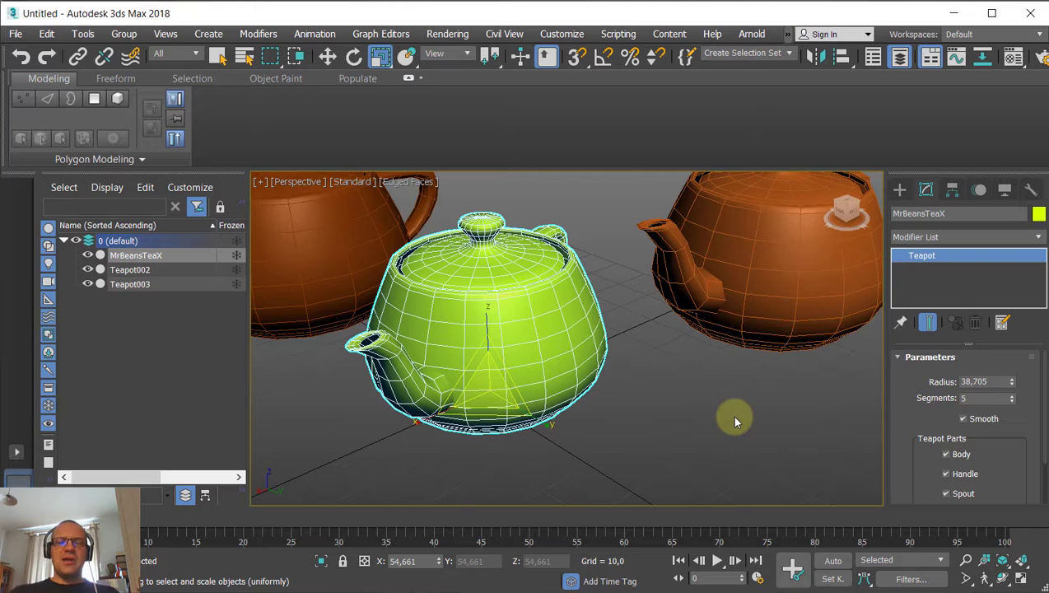
pyautogui.moveTo(495, 386); pyautogui.dragTo(644, 409)
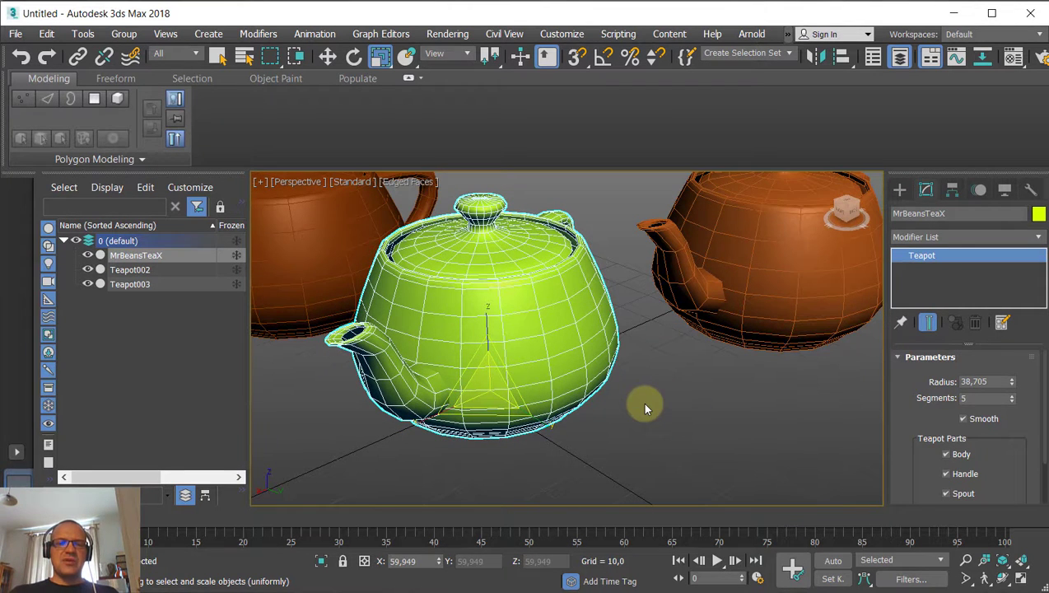
# Switch to the Move tool and create a physical camera from the Perspective view framing the three teapots.
pyautogui.moveTo(652, 402); pyautogui.dragTo(569, 391, button='middle')
pyautogui.scroll(-4, 641, 401)
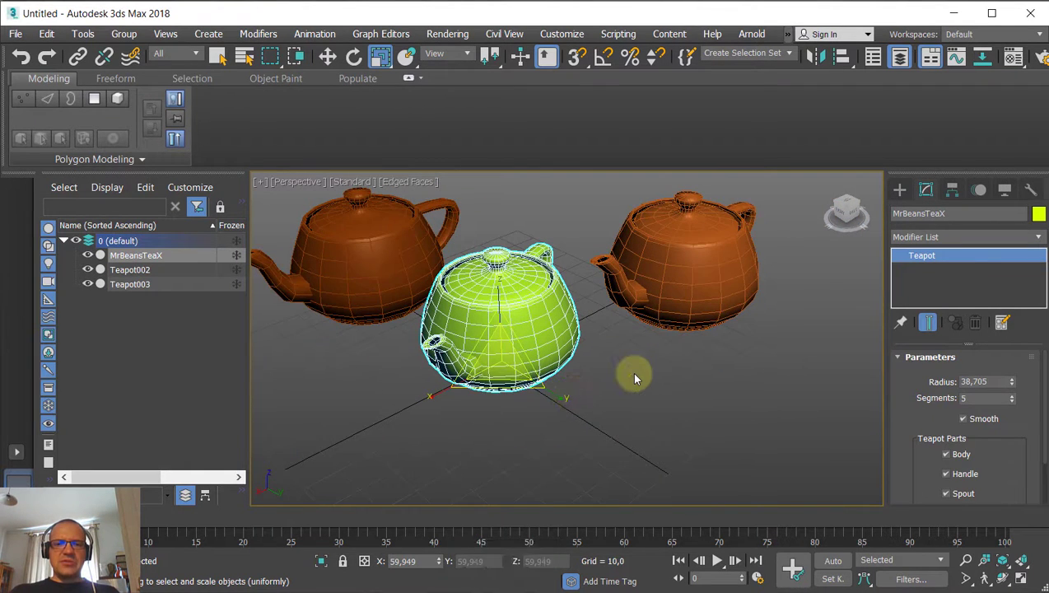
pyautogui.moveTo(631, 371)
pyautogui.keyDown('alt'); pyautogui.mouseDown(button='middle')
pyautogui.moveTo(640, 363)
pyautogui.moveTo(607, 383)
pyautogui.moveTo(633, 381)
pyautogui.mouseUp(button='middle'); pyautogui.keyUp('alt')
pyautogui.scroll(-3, 641, 360)
pyautogui.press('w')
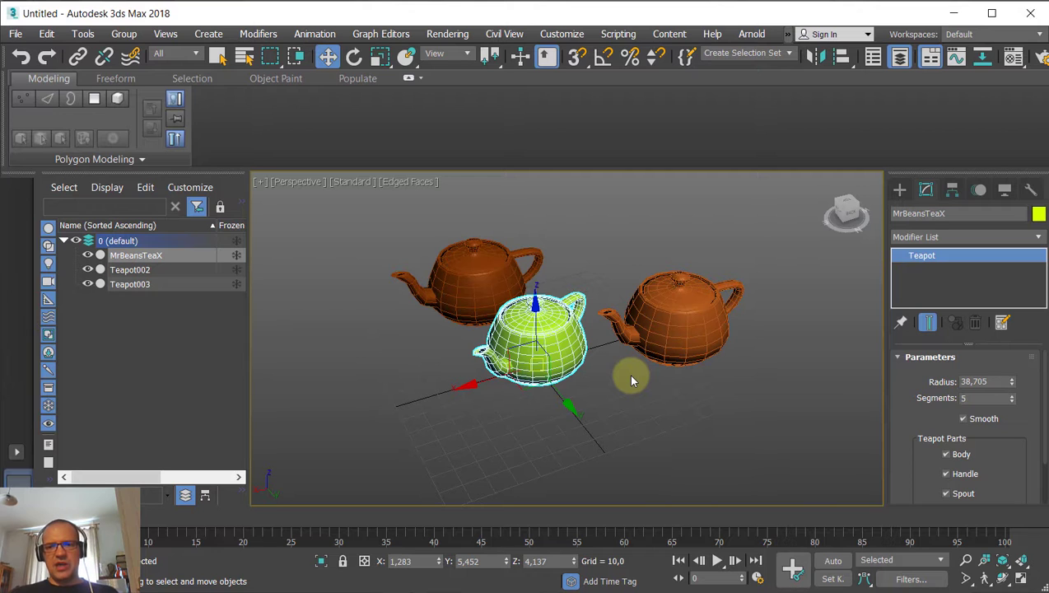
pyautogui.keyDown('alt'); pyautogui.moveTo(665, 375); pyautogui.dragTo(610, 393, button='middle'); pyautogui.keyUp('alt')
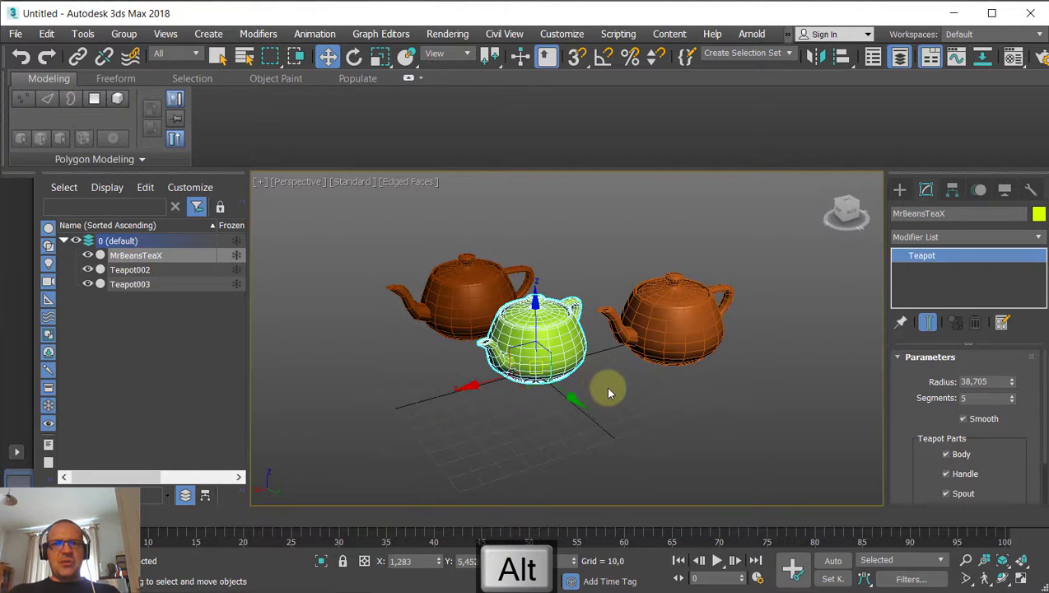
pyautogui.moveTo(547, 325)
pyautogui.keyDown('alt'); pyautogui.mouseDown(button='middle')
pyautogui.moveTo(534, 342)
pyautogui.moveTo(549, 323)
pyautogui.moveTo(540, 329)
pyautogui.mouseUp(button='middle'); pyautogui.keyUp('alt')
pyautogui.scroll(3, 534, 342)
pyautogui.moveTo(468, 395); pyautogui.dragTo(494, 387, button='middle')
pyautogui.scroll(-3, 495, 388)
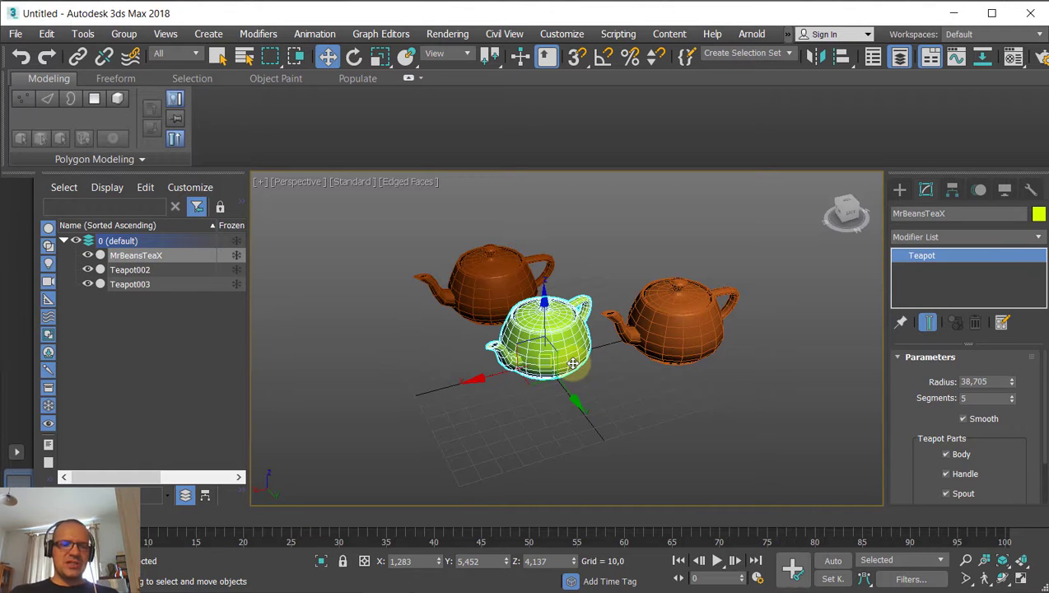
pyautogui.hotkey('ctrl', 'c')
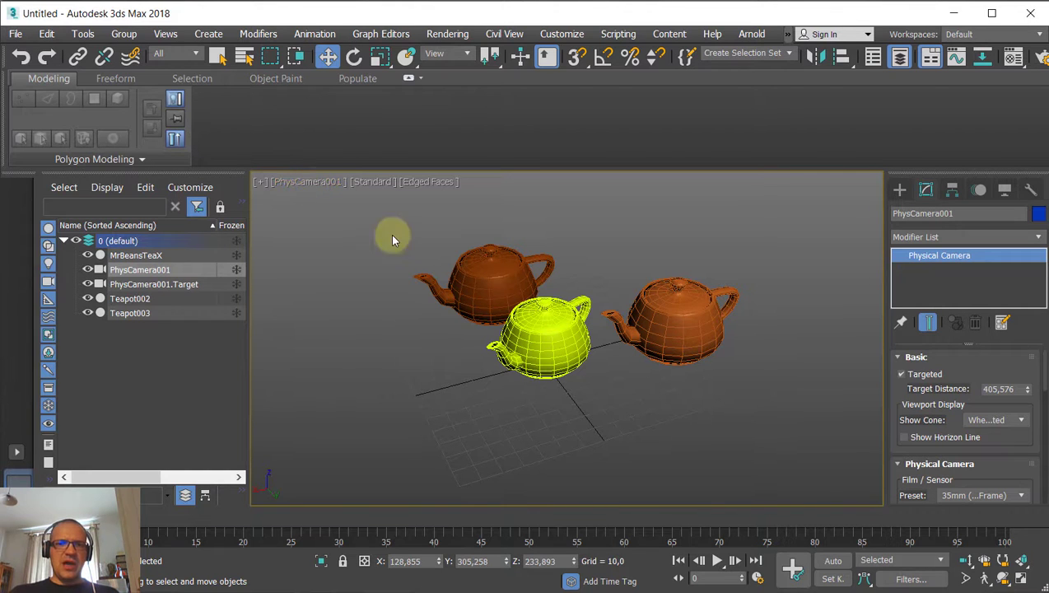
# Reframe the teapots through PhysCamera001 and move MrBeansTeaX to about X 16.3, Y -0.5, Z 2.7.
pyautogui.click(616, 395)
pyautogui.moveTo(616, 395); pyautogui.dragTo(559, 289, button='middle')
pyautogui.click(600, 351)
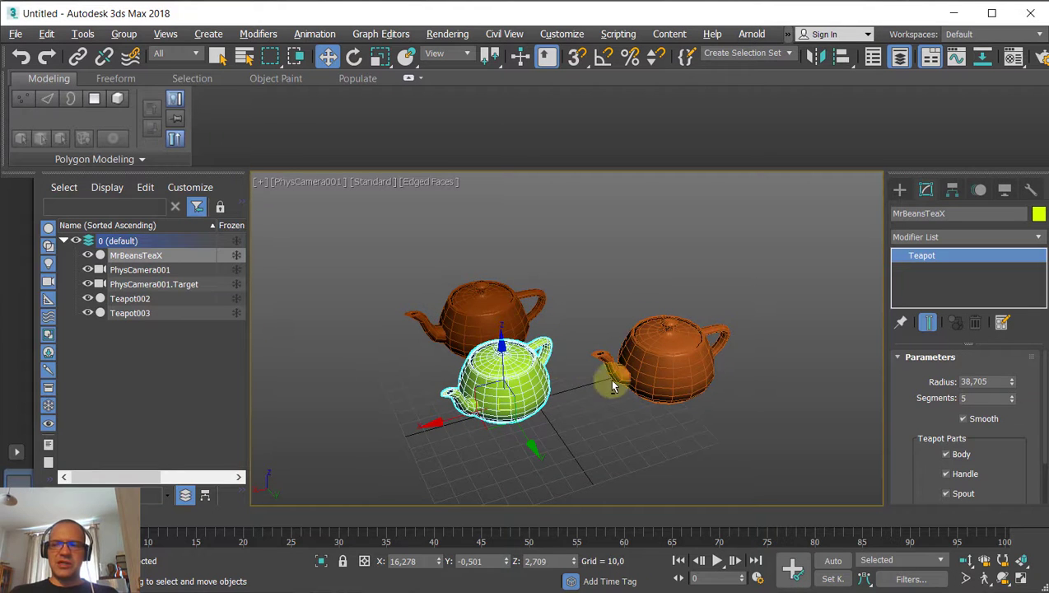
pyautogui.keyDown('alt'); pyautogui.moveTo(597, 393); pyautogui.dragTo(572, 337, button='middle'); pyautogui.keyUp('alt')
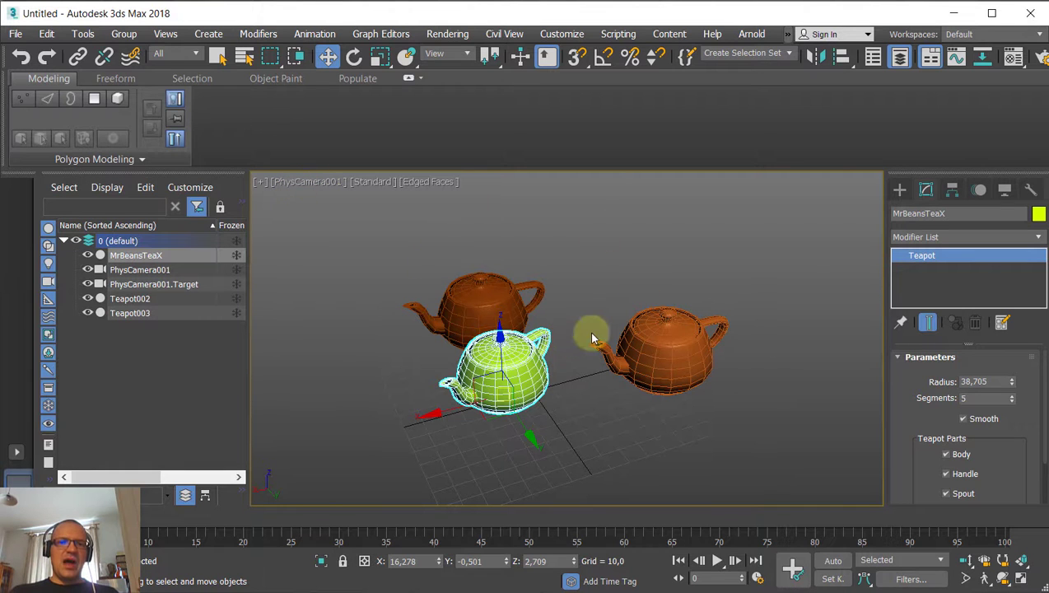
pyautogui.moveTo(567, 350); pyautogui.dragTo(563, 297, button='middle')
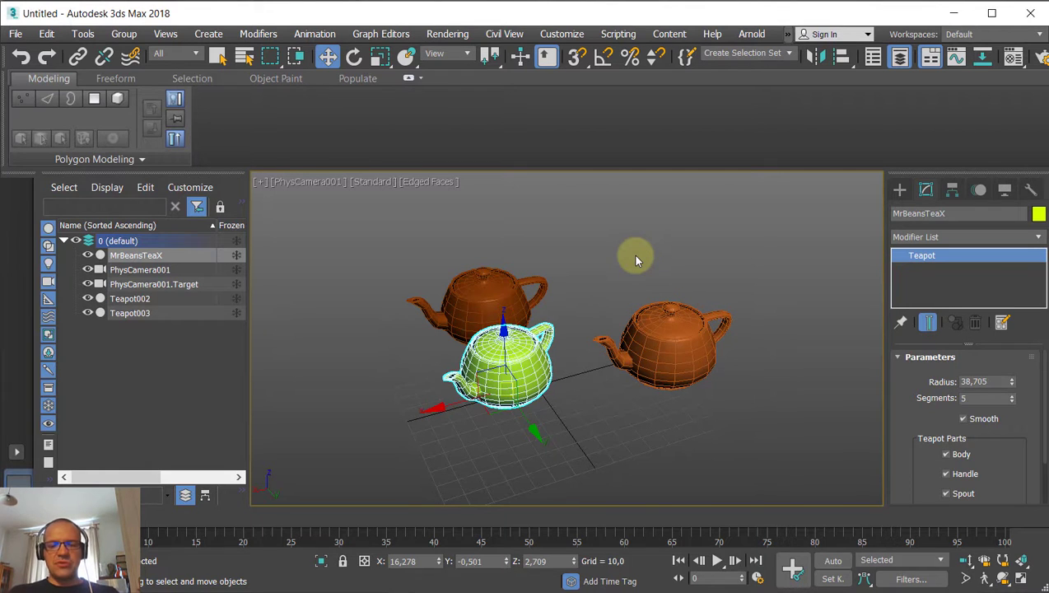
# Switch the viewport to Perspective and examine the physical camera and its target line relative to the teapots.
pyautogui.press('p')
pyautogui.keyDown('alt'); pyautogui.moveTo(634, 261); pyautogui.dragTo(601, 328, button='middle'); pyautogui.keyUp('alt')
pyautogui.moveTo(602, 328); pyautogui.dragTo(535, 377, button='middle')
pyautogui.scroll(3, 605, 285)
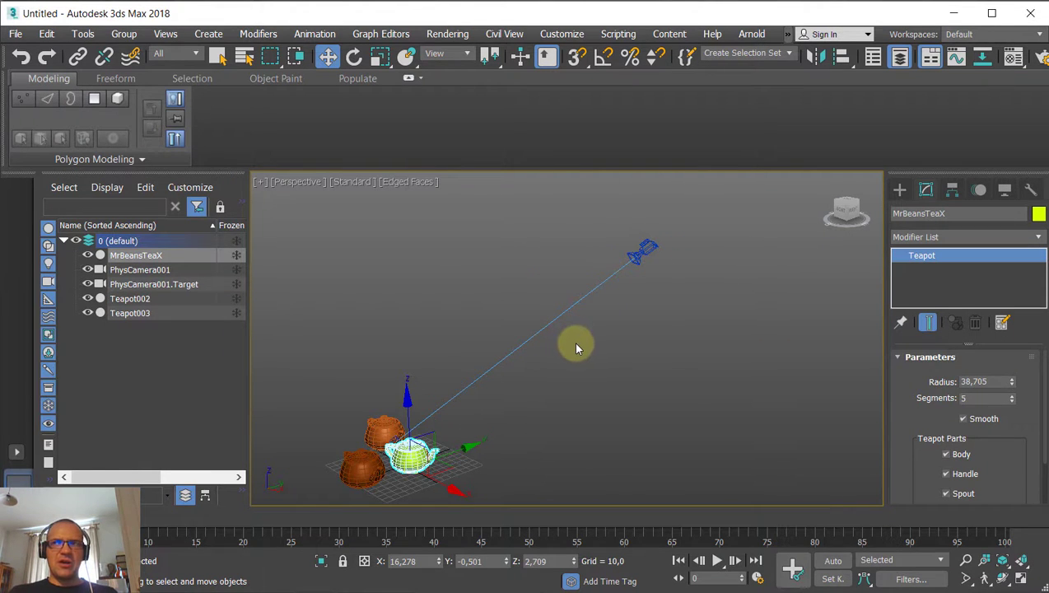
pyautogui.keyDown('alt'); pyautogui.moveTo(571, 358); pyautogui.dragTo(599, 329, button='middle'); pyautogui.keyUp('alt')
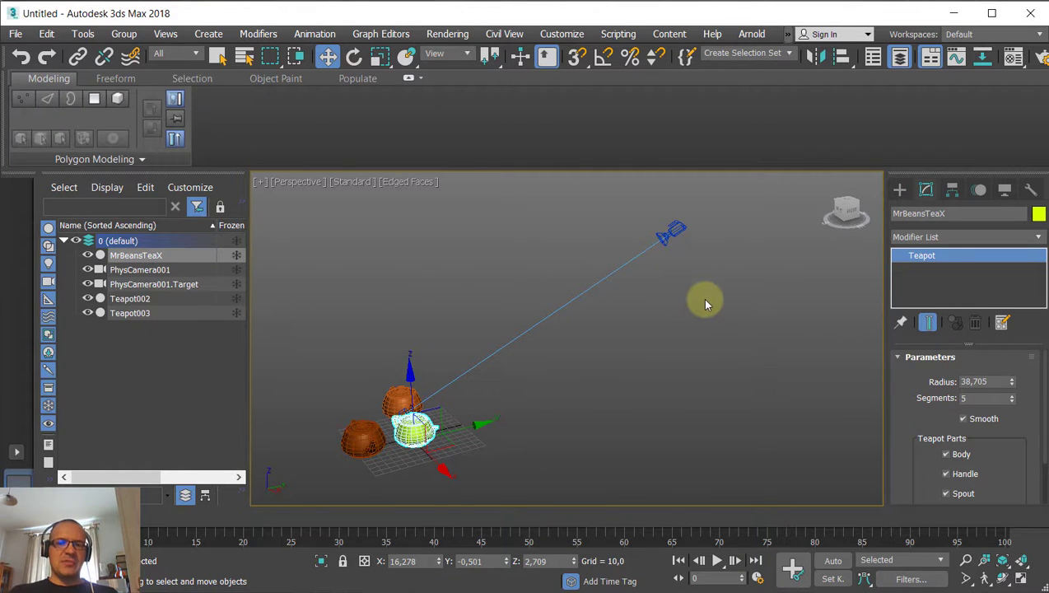
# Return to the PhysCamera001 view and try switching to the Top, Perspective, Left and Bottom views.
pyautogui.press('c')
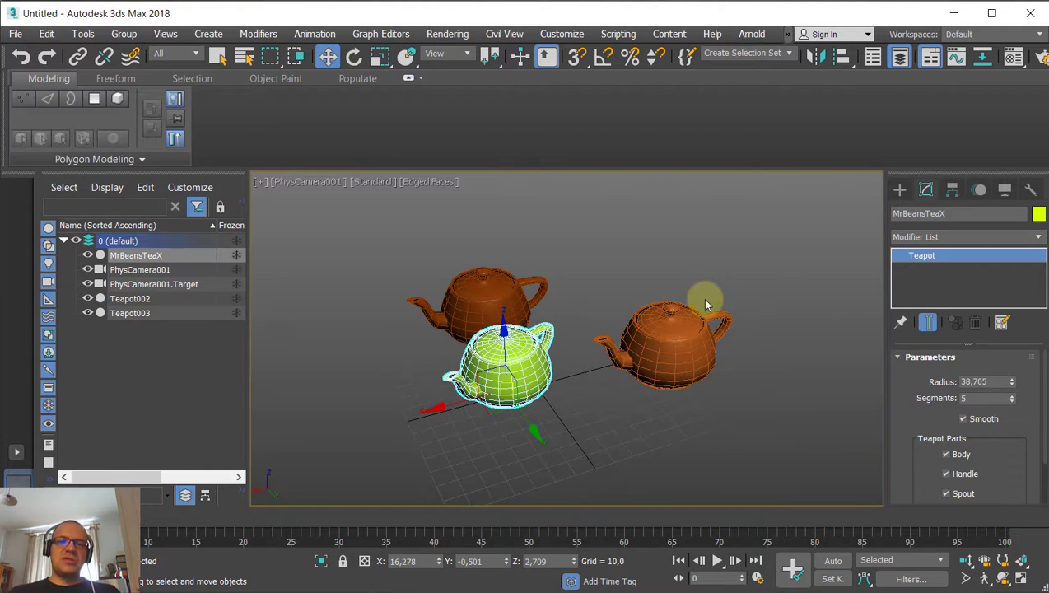
pyautogui.press('t')
pyautogui.press('p')
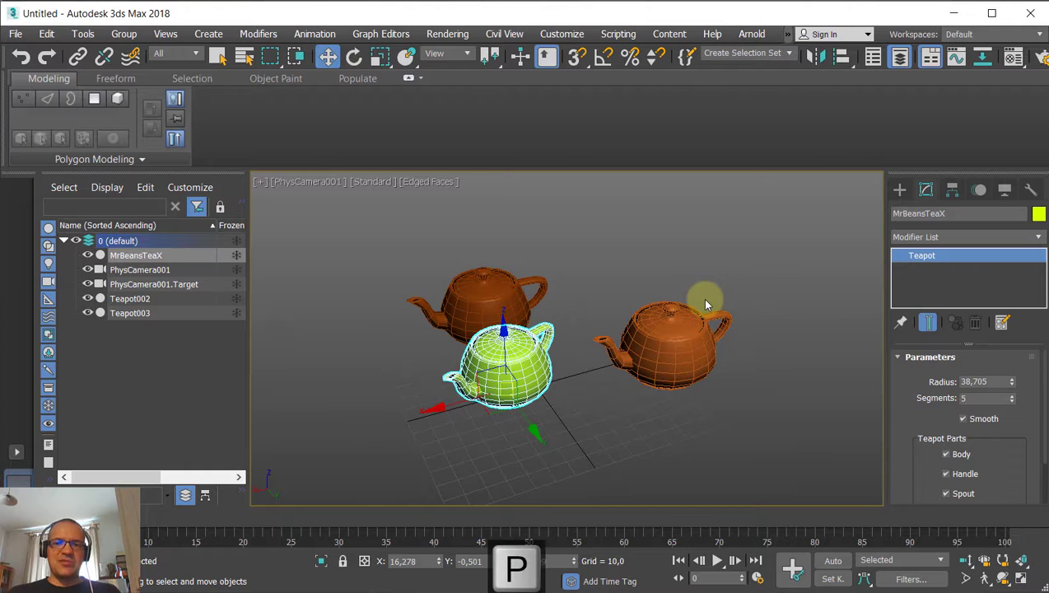
pyautogui.press('l')
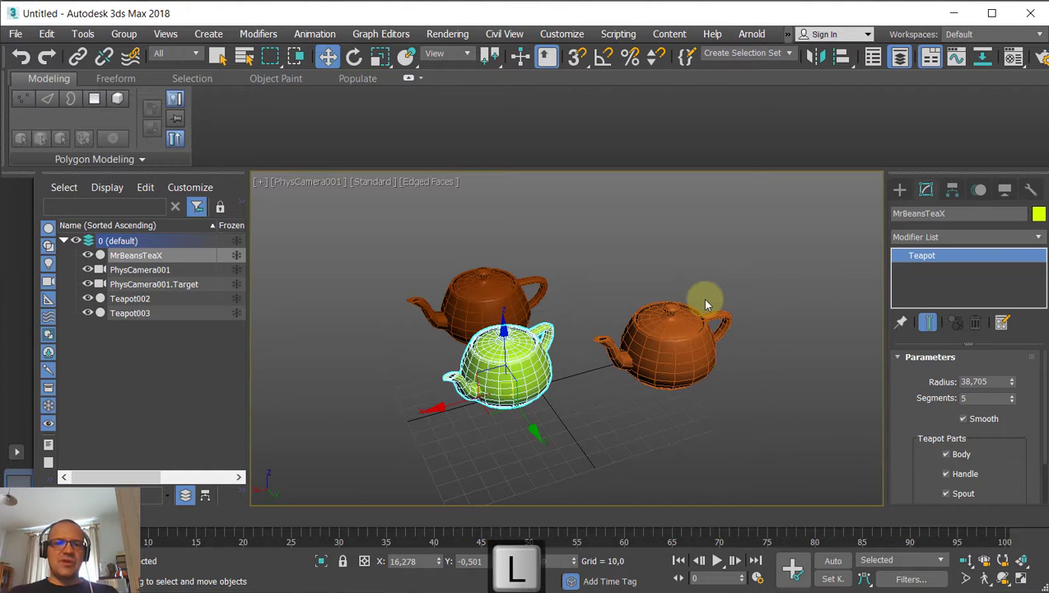
pyautogui.press('b')
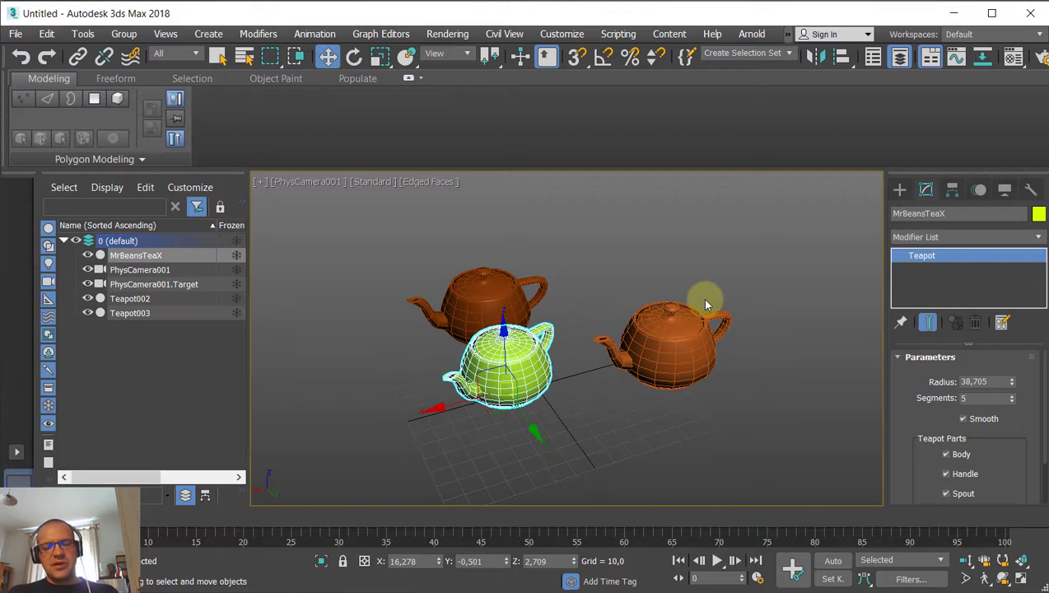
# Return the viewport to Perspective, select PhysCamera001 above the teapots and delete it.
pyautogui.press('p')
pyautogui.keyDown('alt'); pyautogui.moveTo(607, 301); pyautogui.dragTo(522, 392, button='middle'); pyautogui.keyUp('alt')
pyautogui.scroll(-3, 544, 307)
pyautogui.scroll(-3, 560, 367)
pyautogui.moveTo(522, 392)
pyautogui.keyDown('alt'); pyautogui.mouseDown(button='middle')
pyautogui.moveTo(543, 416)
pyautogui.moveTo(539, 401)
pyautogui.mouseUp(button='middle'); pyautogui.keyUp('alt')
pyautogui.scroll(3, 541, 415)
pyautogui.moveTo(539, 401); pyautogui.dragTo(493, 414, button='middle')
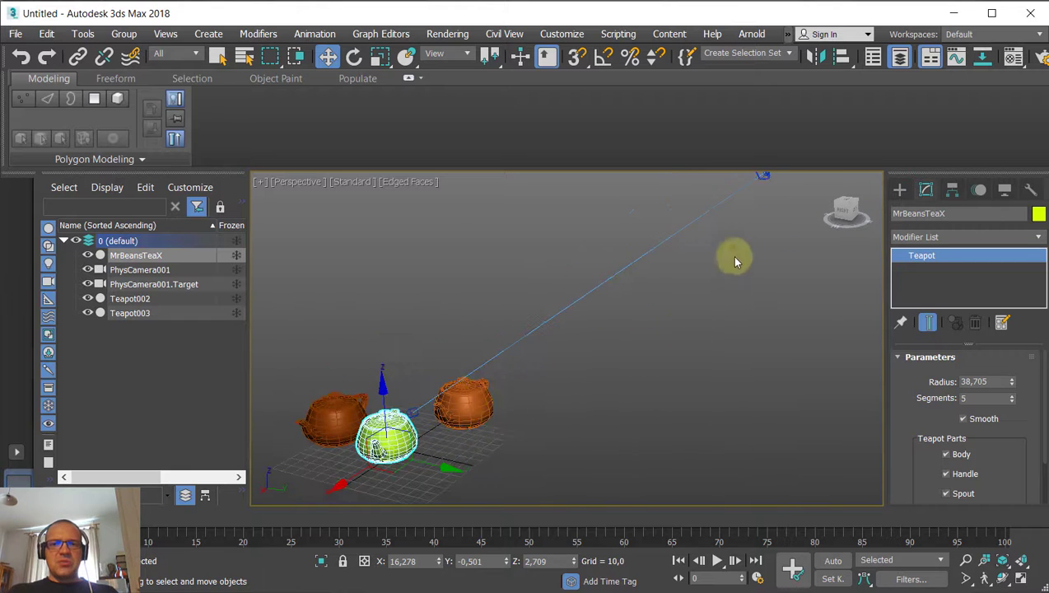
pyautogui.scroll(-3, 727, 222)
pyautogui.click(738, 200)
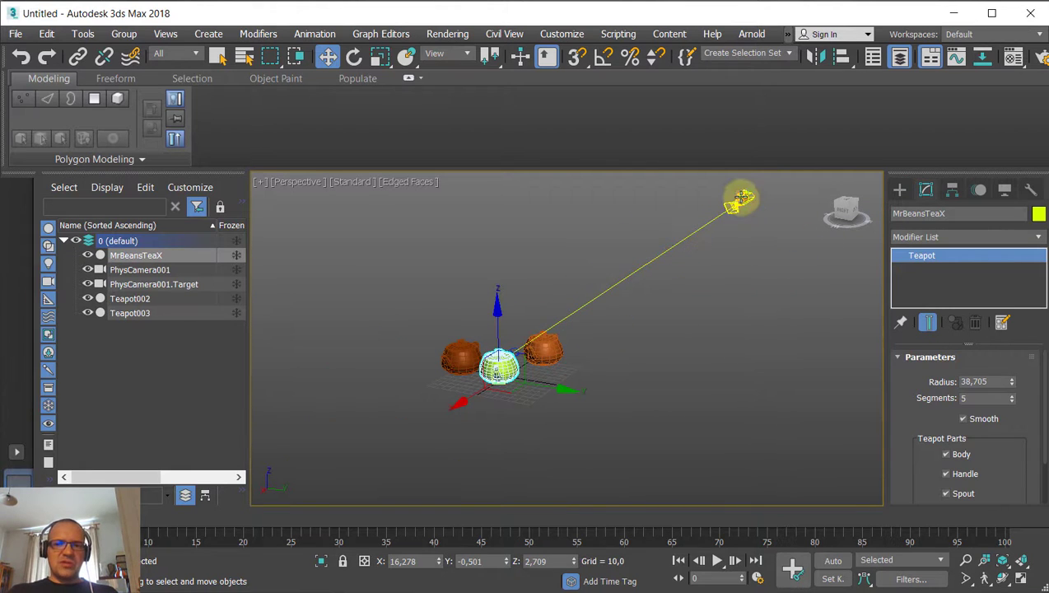
pyautogui.click(763, 317)
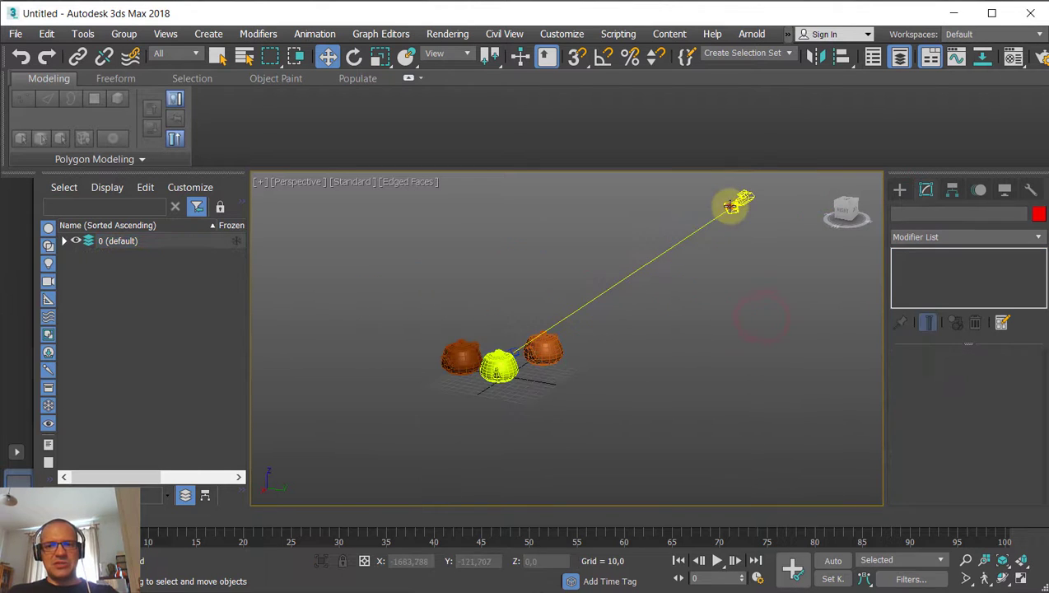
pyautogui.click(730, 205)
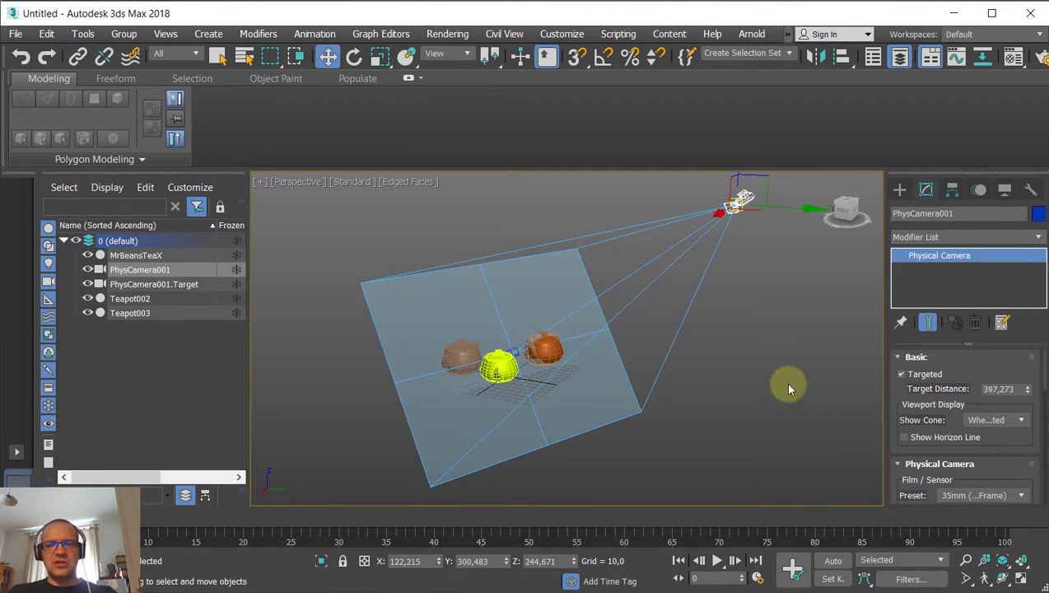
pyautogui.press('Delete')
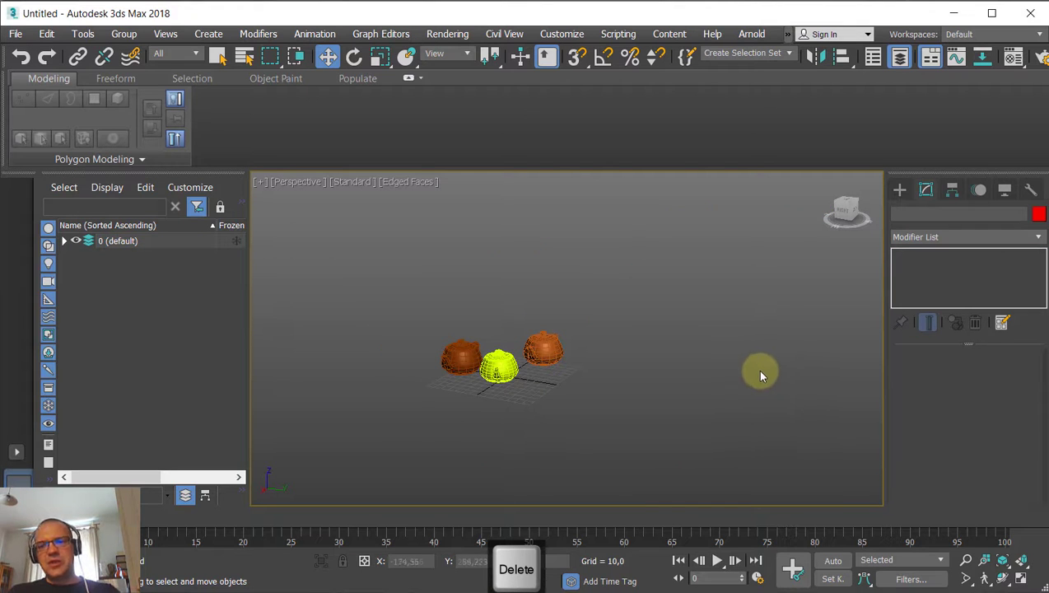
# Select MrBeansTeaX and view it from its spout side with the two brown teapots around it.
pyautogui.scroll(6, 721, 354)
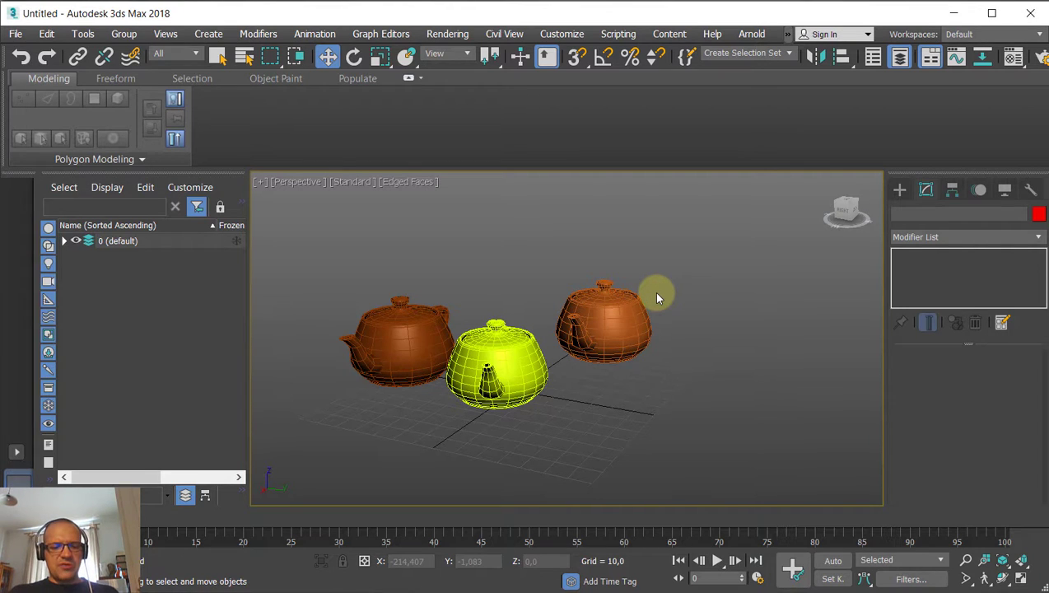
pyautogui.press('v')
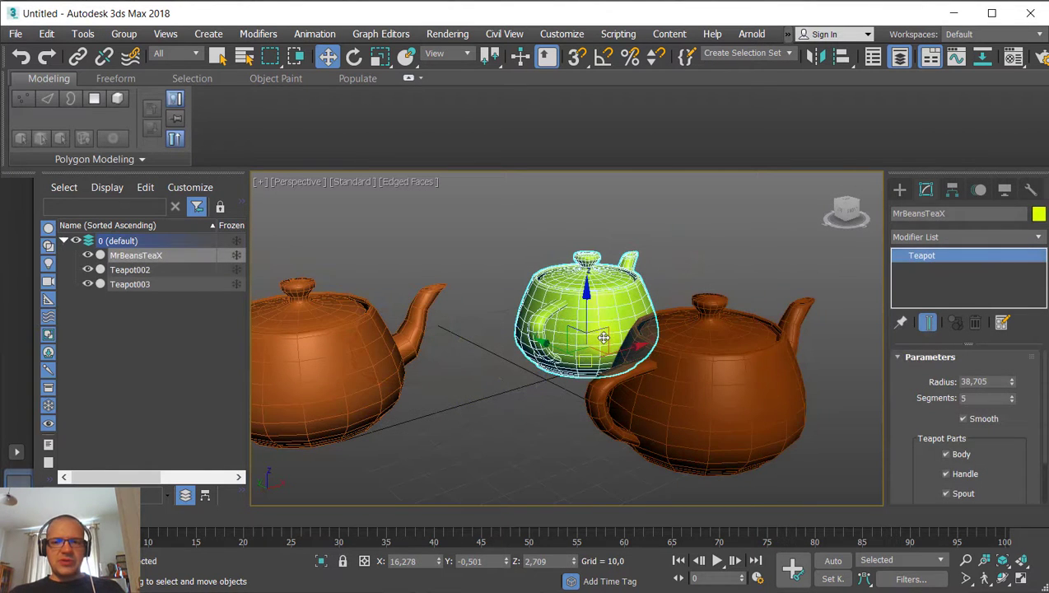
pyautogui.keyDown('alt'); pyautogui.moveTo(604, 337); pyautogui.dragTo(470, 378, button='middle'); pyautogui.keyUp('alt')
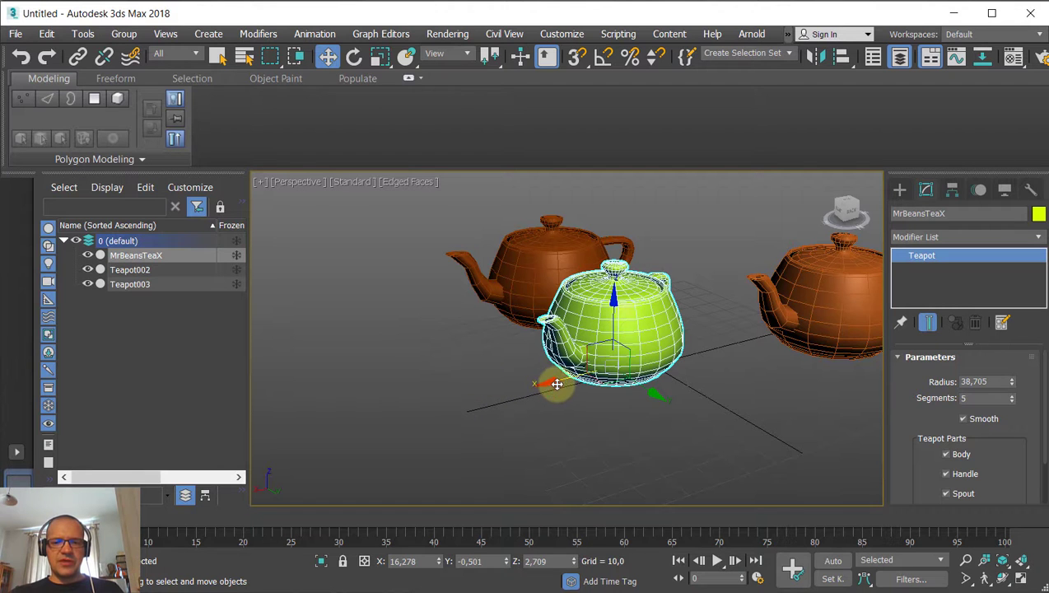
pyautogui.keyDown('shift'); pyautogui.moveTo(552, 382); pyautogui.dragTo(326, 419); pyautogui.keyUp('shift')
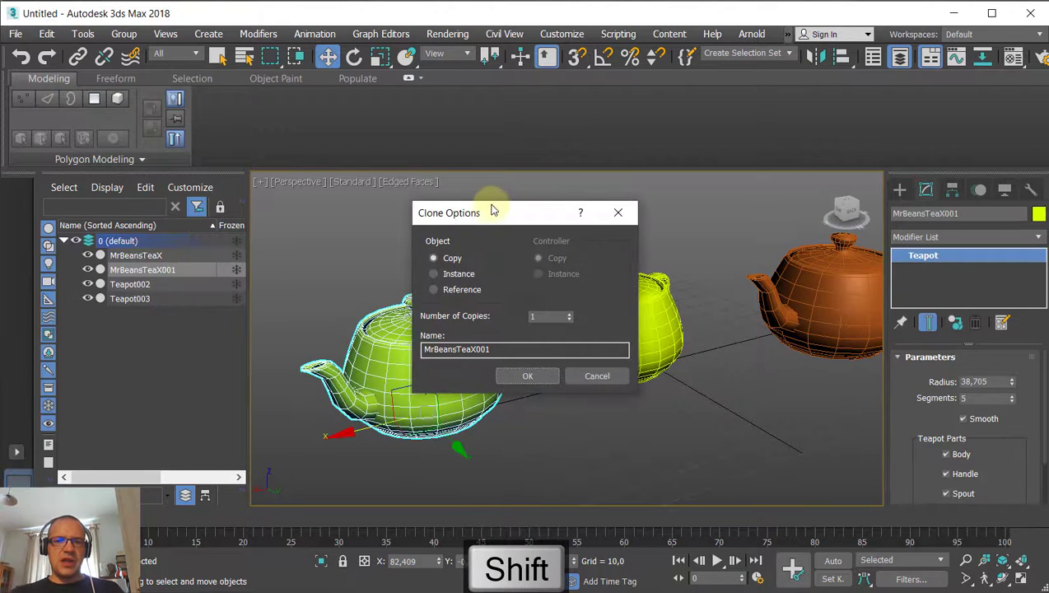
pyautogui.moveTo(492, 213)
pyautogui.mouseDown()
pyautogui.moveTo(580, 204)
pyautogui.moveTo(612, 182)
pyautogui.mouseUp()
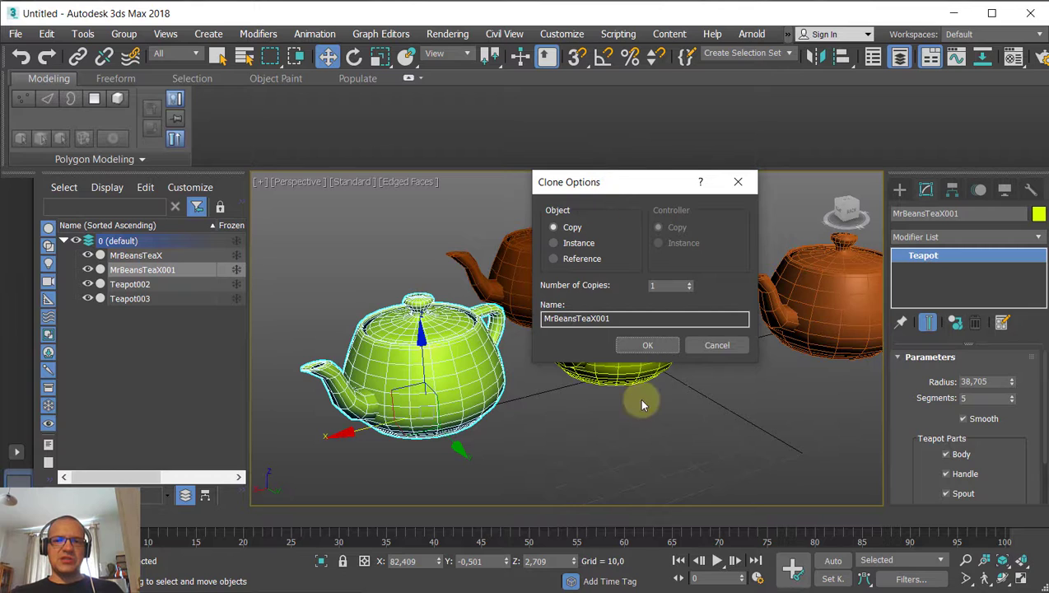
pyautogui.click(704, 346)
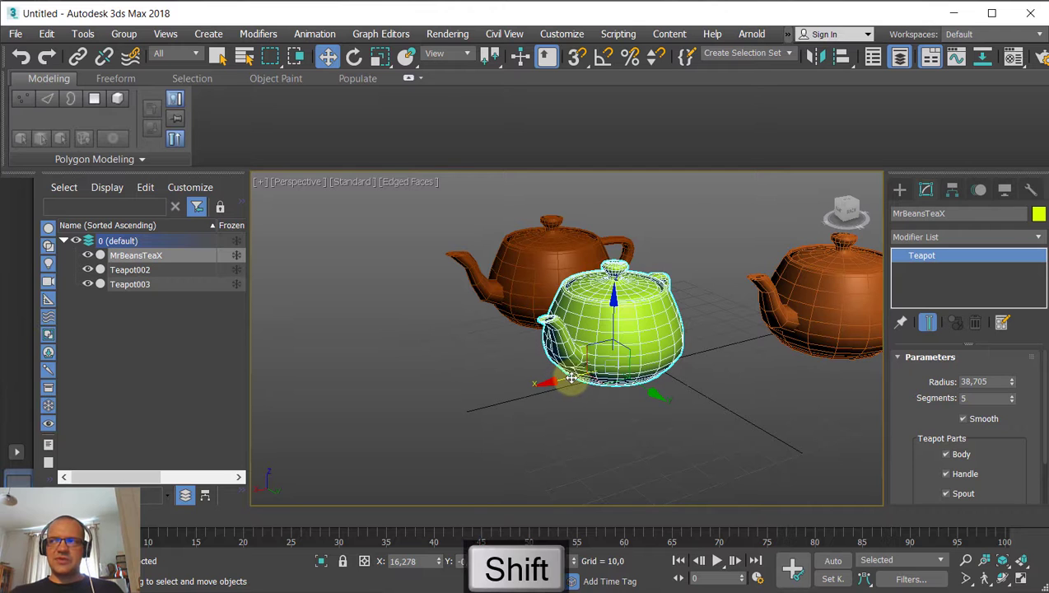
# Clone MrBeansTeaX along the X axis to about X 90.9 as an Instance named MrBeansTeaX_Plus.
pyautogui.keyDown('shift'); pyautogui.moveTo(570, 377); pyautogui.dragTo(359, 434); pyautogui.keyUp('shift')
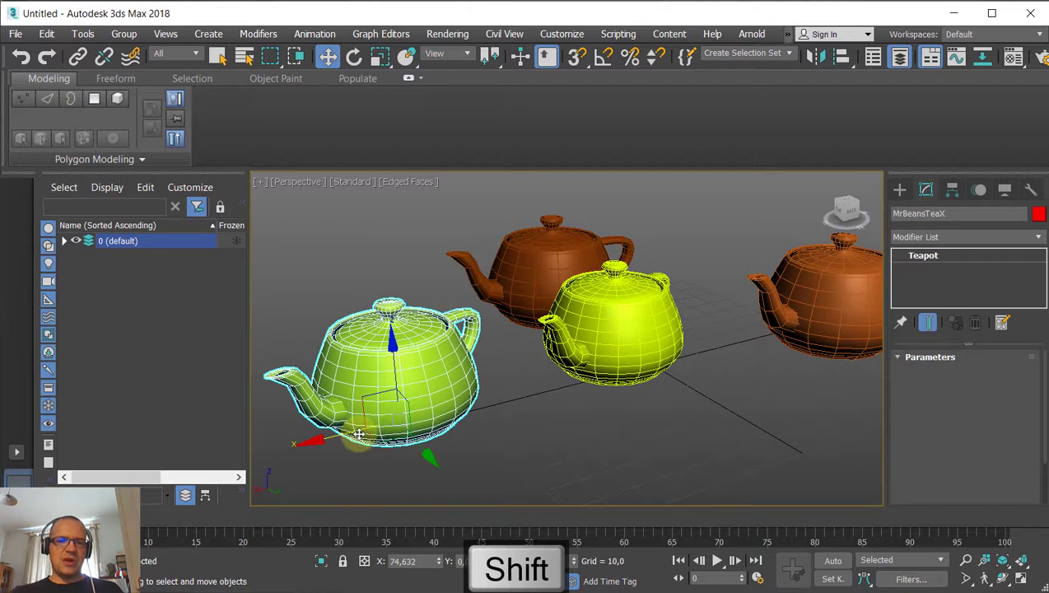
pyautogui.keyDown('shift'); pyautogui.moveTo(359, 433); pyautogui.dragTo(359, 434); pyautogui.keyUp('shift')
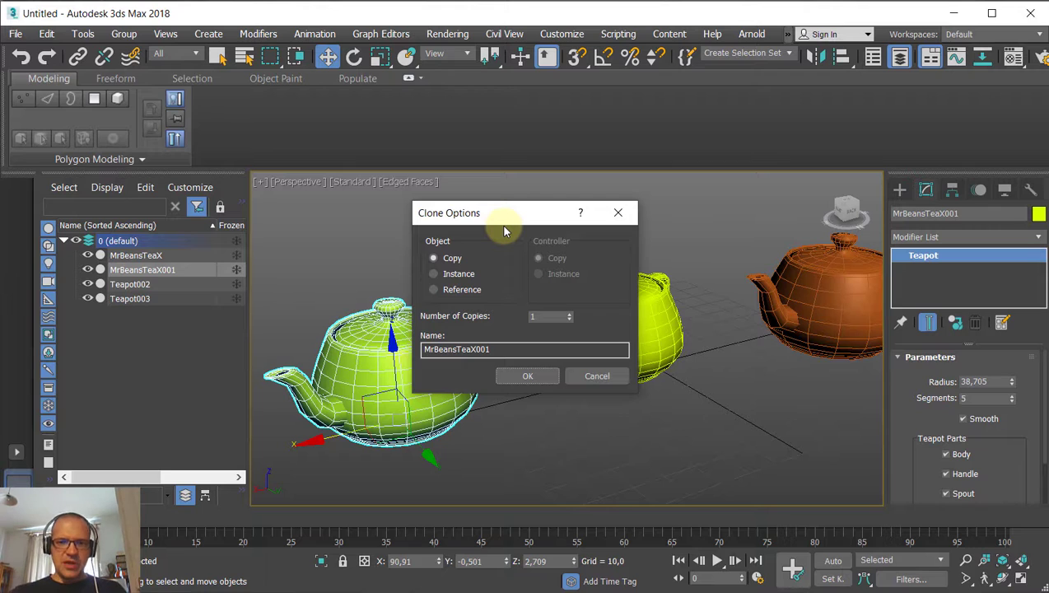
pyautogui.click(490, 350)
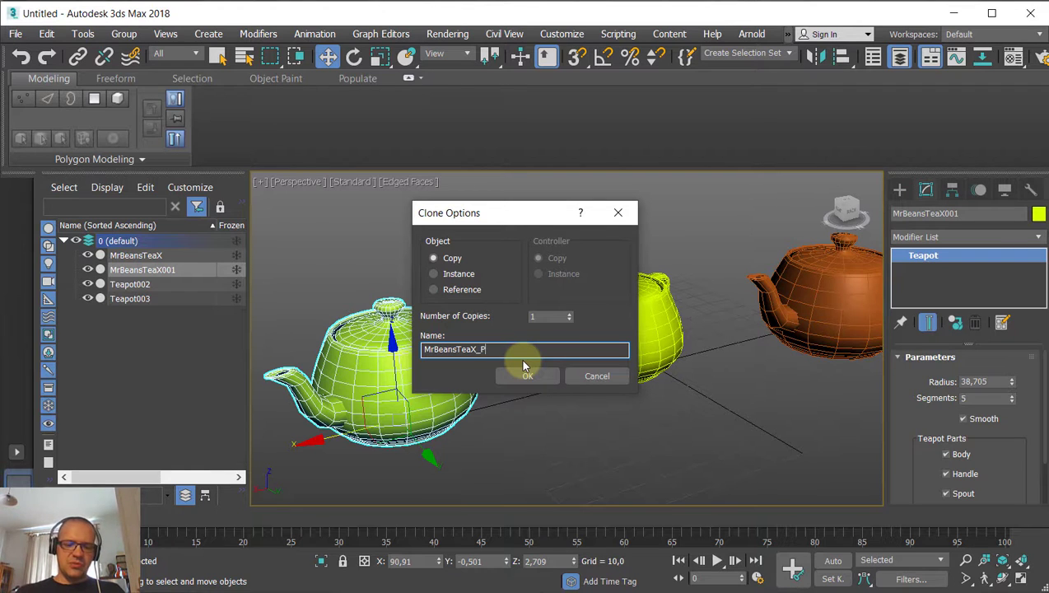
pyautogui.press('Delete')
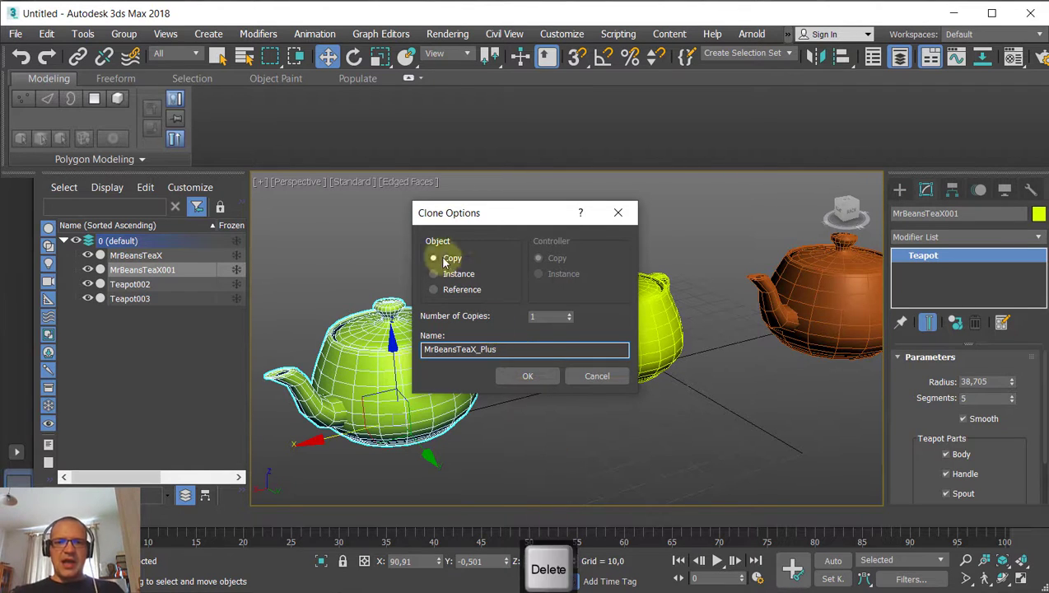
pyautogui.moveTo(485, 216); pyautogui.dragTo(584, 211)
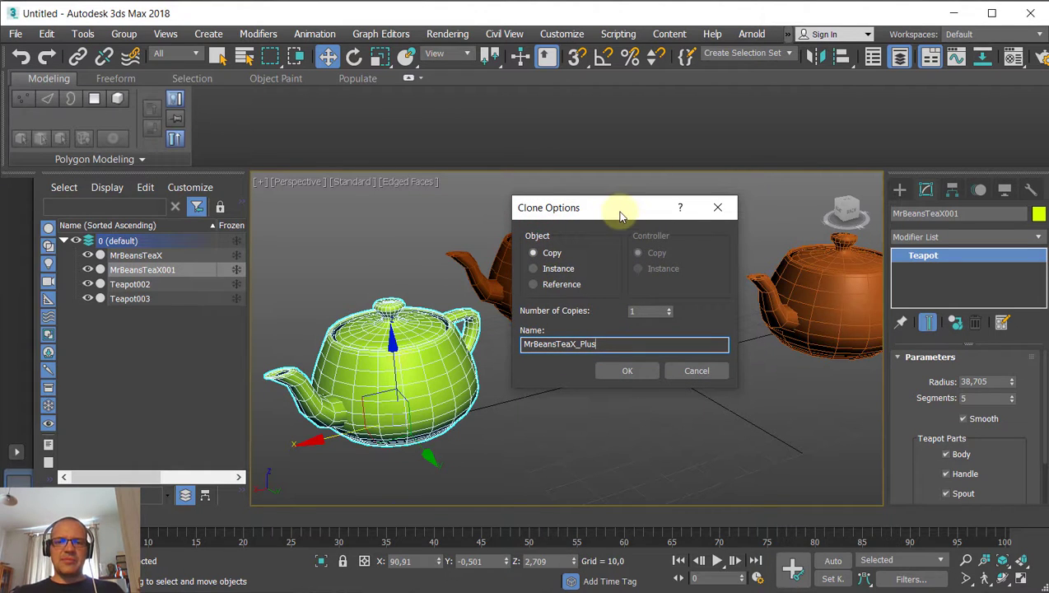
pyautogui.moveTo(597, 204); pyautogui.dragTo(819, 326)
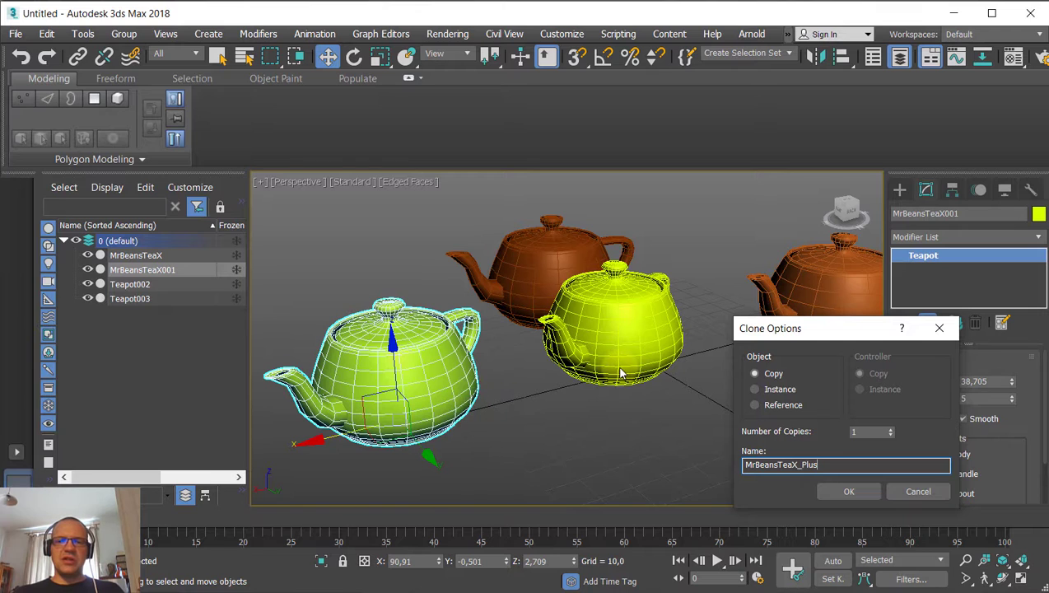
pyautogui.moveTo(800, 336); pyautogui.dragTo(754, 248)
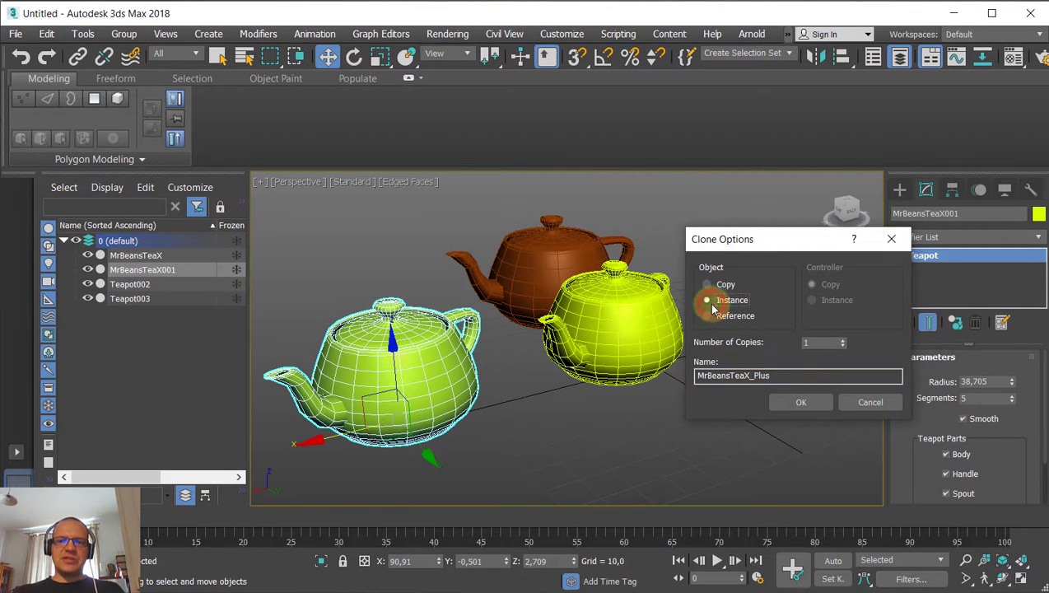
pyautogui.click(803, 404)
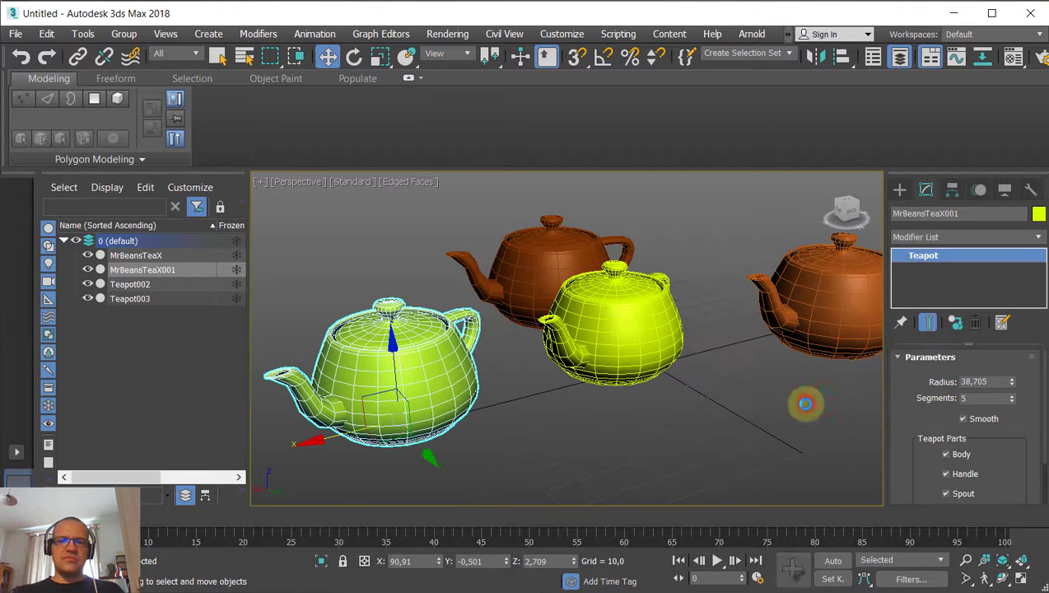
# Select MrBeansTeaX, MrBeansTeaX_Plus and Teapot003 in turn and check whether Make unique is available for each.
pyautogui.click(738, 414)
pyautogui.click(657, 354)
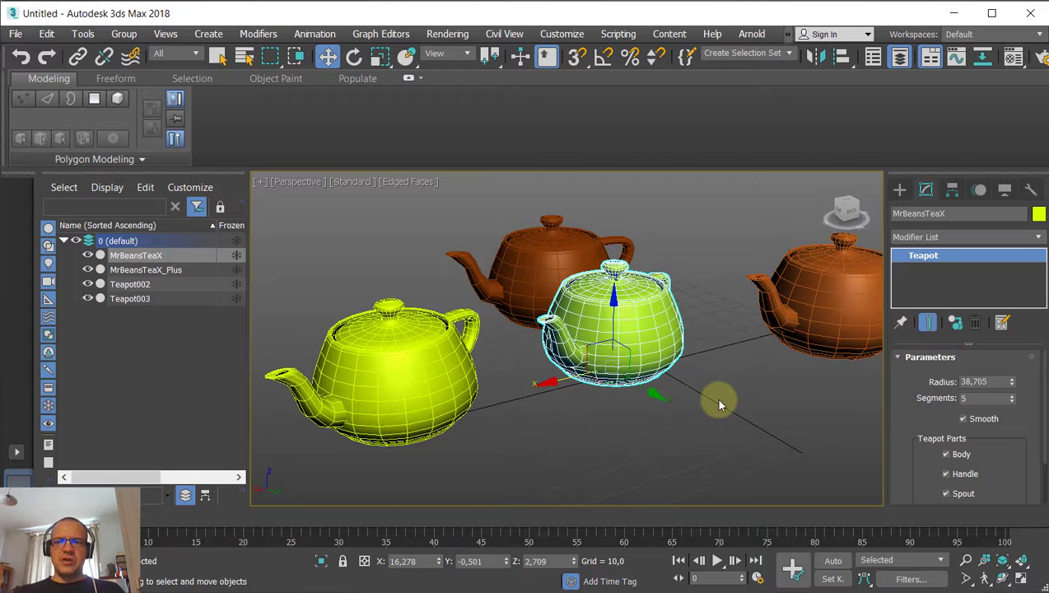
pyautogui.click(434, 392)
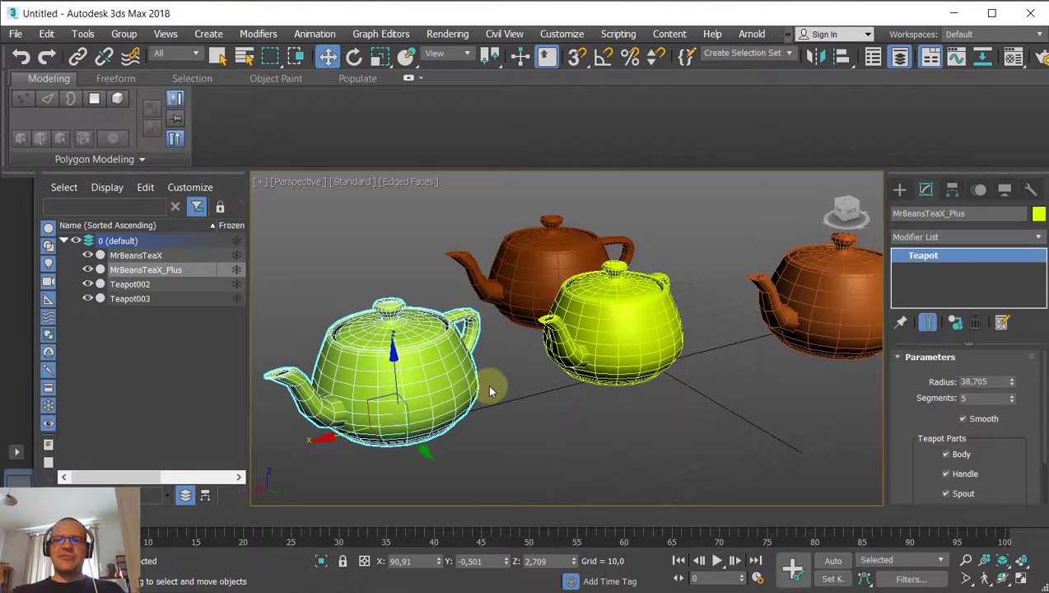
pyautogui.click(669, 411)
pyautogui.click(624, 308)
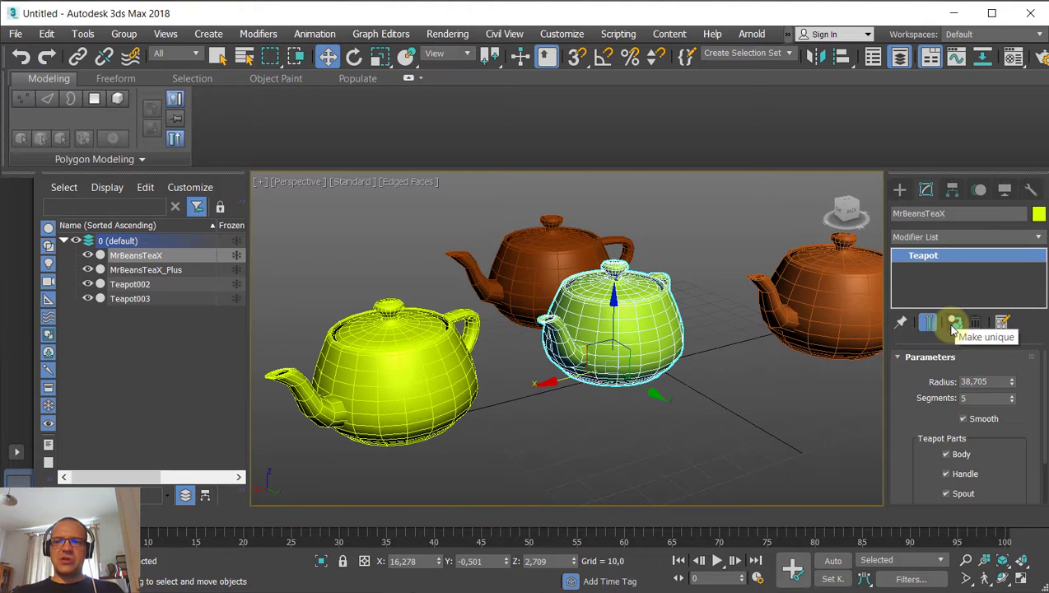
pyautogui.click(858, 322)
pyautogui.moveTo(828, 344); pyautogui.dragTo(762, 344, button='middle')
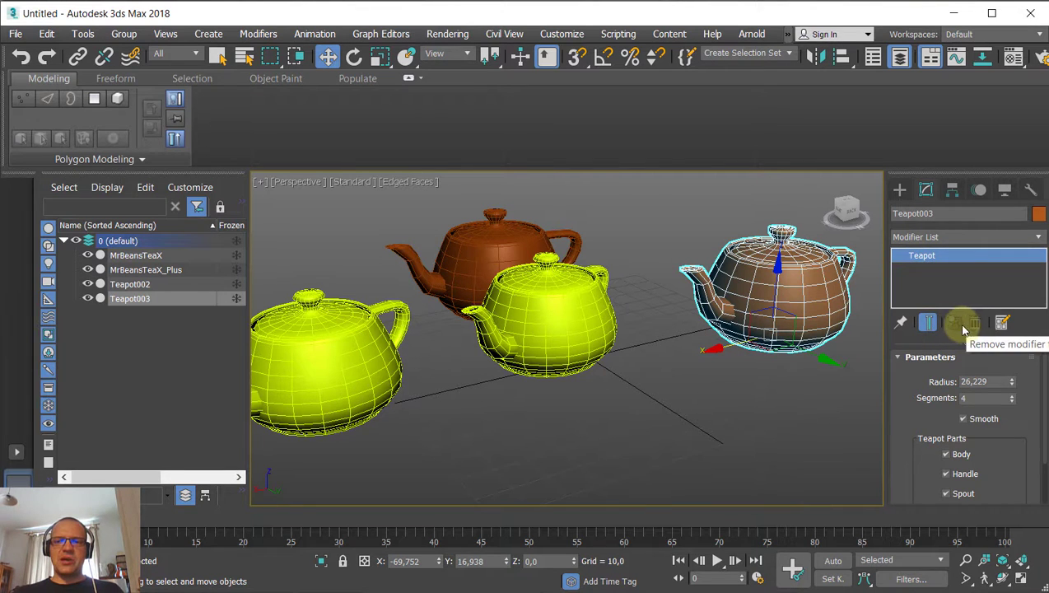
pyautogui.click(616, 363)
pyautogui.click(577, 328)
pyautogui.moveTo(584, 323); pyautogui.dragTo(605, 315, button='middle')
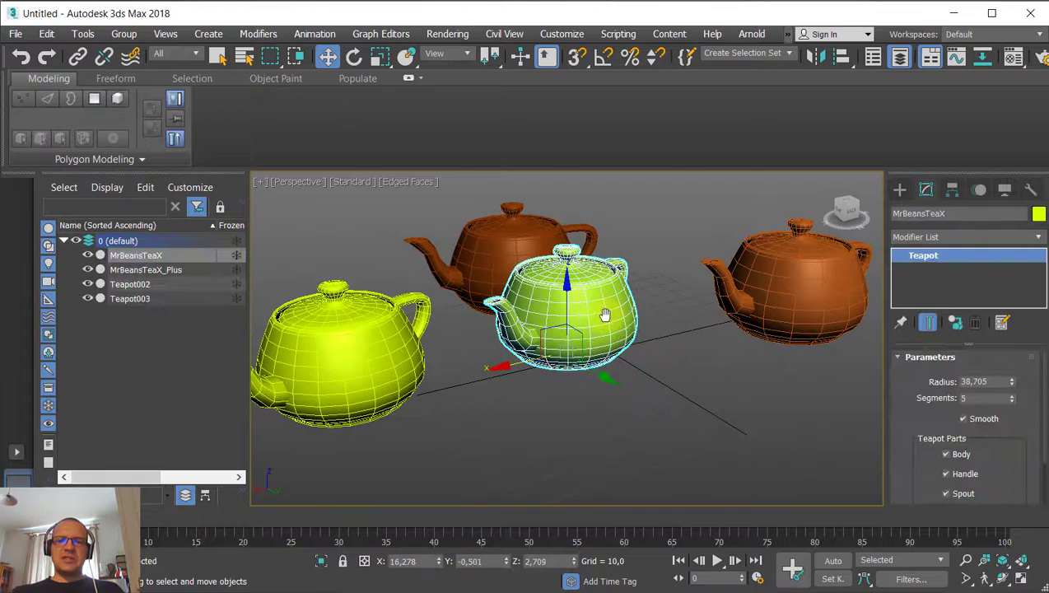
pyautogui.click(382, 351)
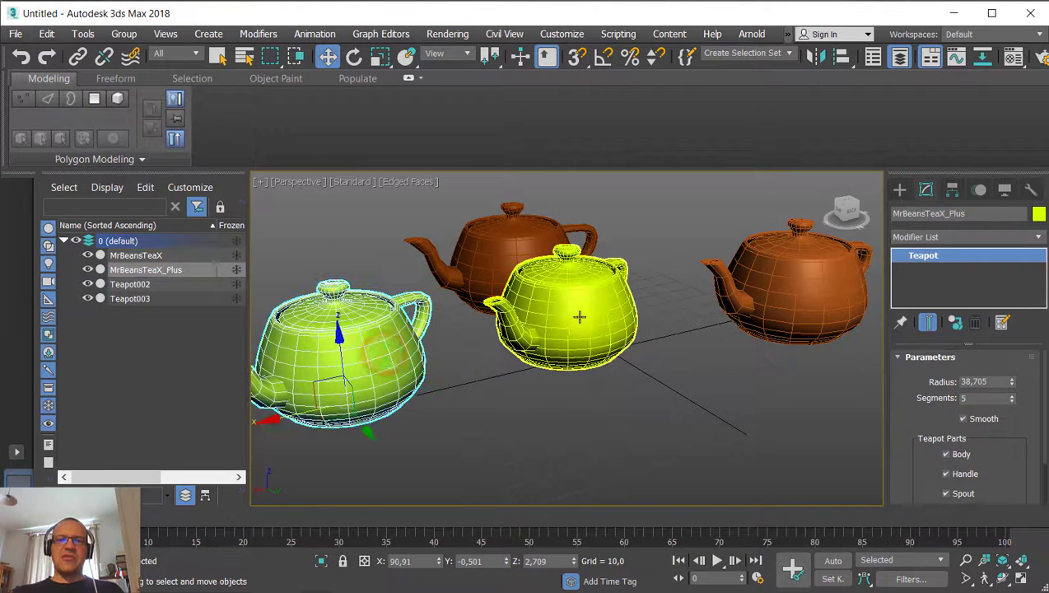
# Set MrBeansTeaX's radius to about 49.155 and its segments to 4.
pyautogui.click(580, 316)
pyautogui.moveTo(1012, 377); pyautogui.dragTo(1011, 363)
pyautogui.click(1012, 401)
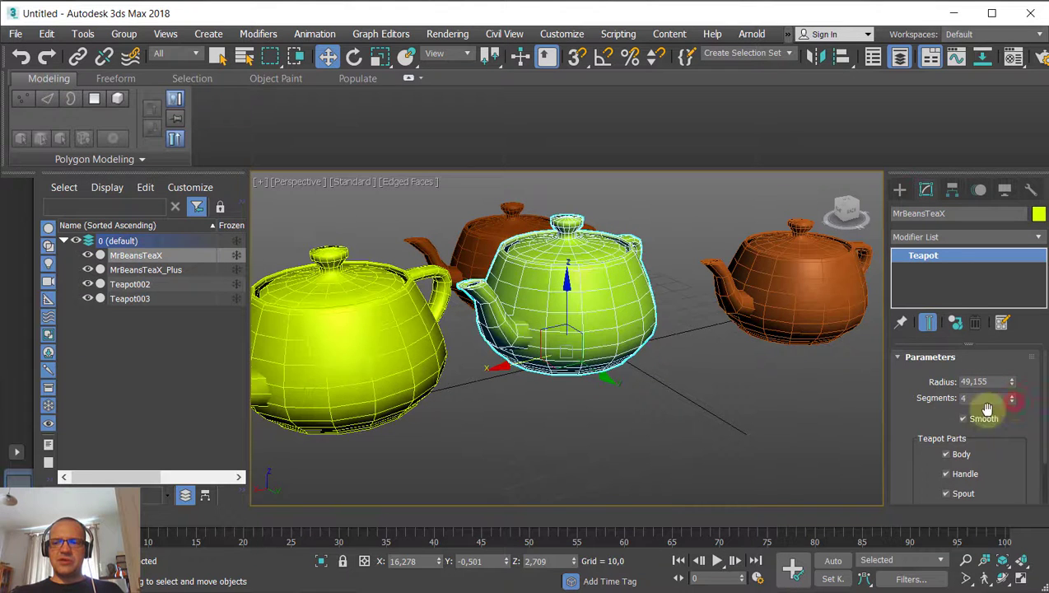
# Try turning MrBeansTeaX's Handle part off and on again to test the linked instance.
pyautogui.moveTo(986, 409); pyautogui.dragTo(910, 353)
pyautogui.moveTo(901, 411); pyautogui.dragTo(907, 389)
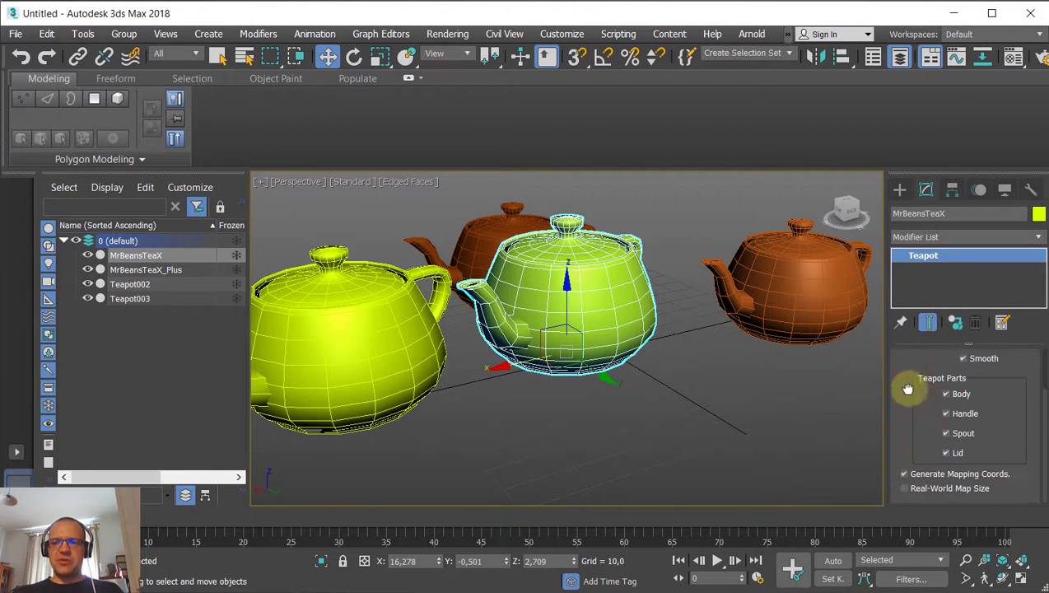
pyautogui.click(946, 414)
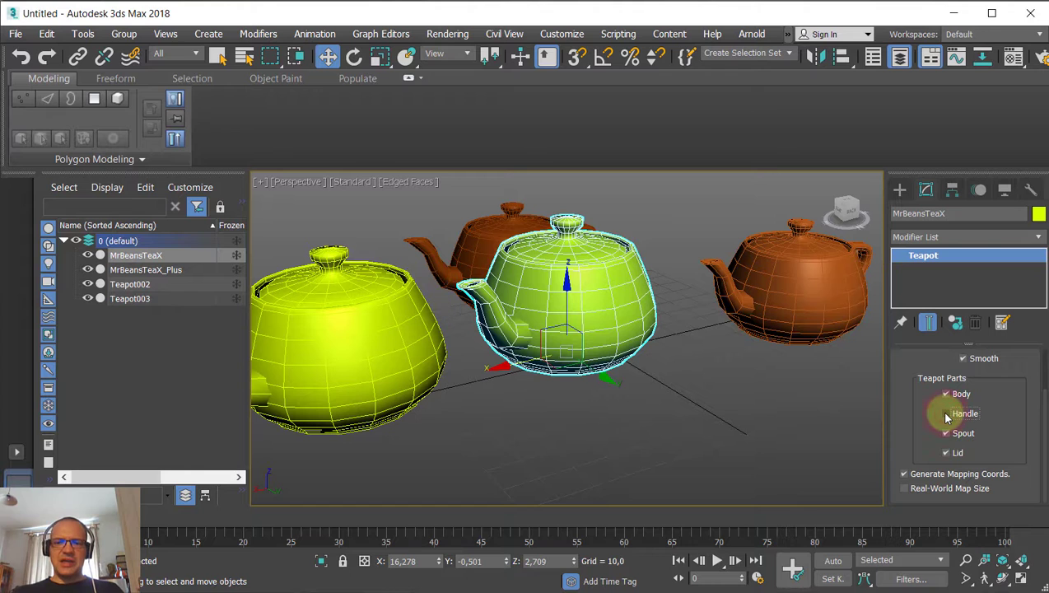
pyautogui.click(946, 414)
pyautogui.keyDown('alt'); pyautogui.moveTo(862, 396); pyautogui.dragTo(685, 401, button='middle'); pyautogui.keyUp('alt')
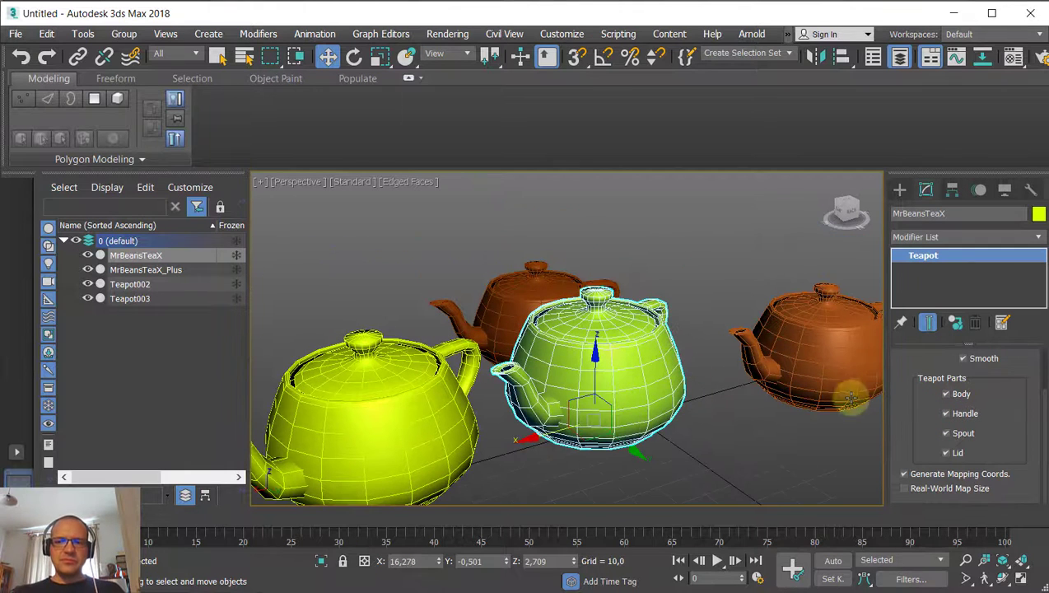
pyautogui.moveTo(905, 367); pyautogui.dragTo(891, 411)
pyautogui.moveTo(618, 350); pyautogui.dragTo(627, 335, button='middle')
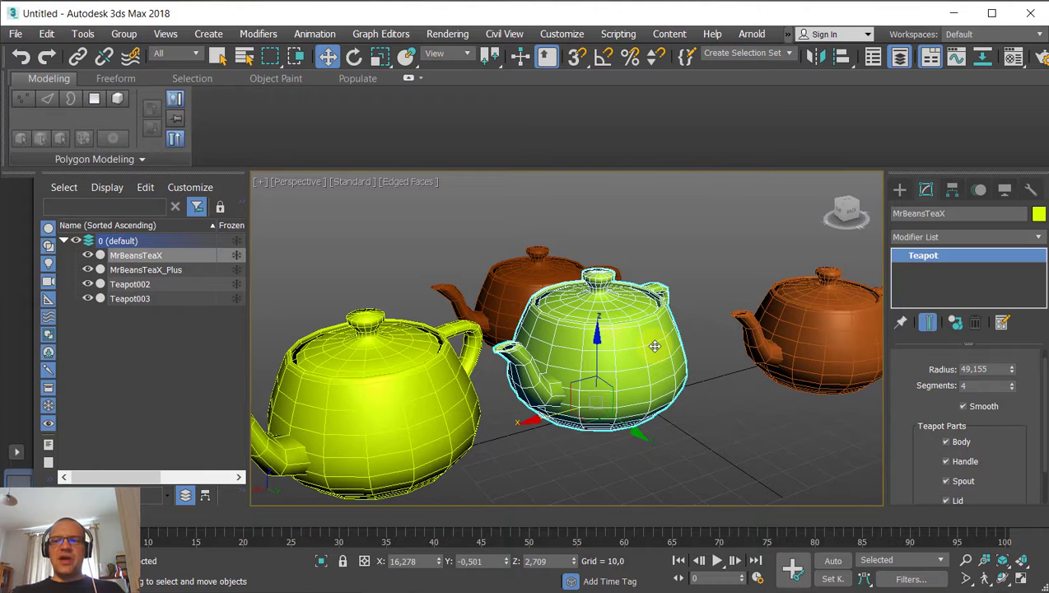
# Delete the instanced teapot MrBeansTeaX_Plus.
pyautogui.scroll(-4, 585, 369)
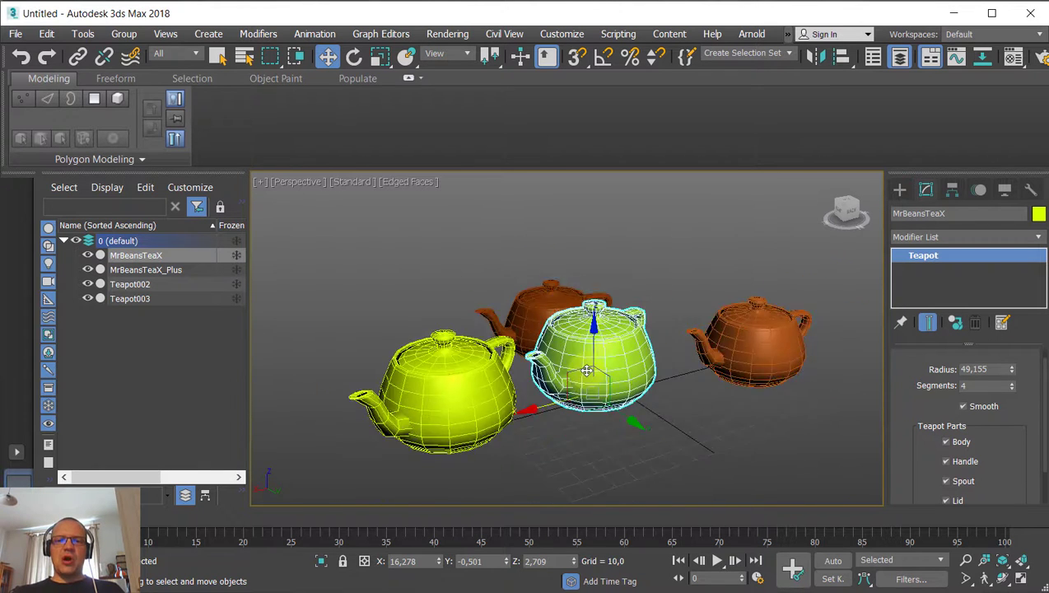
pyautogui.click(505, 384)
pyautogui.press('Delete')
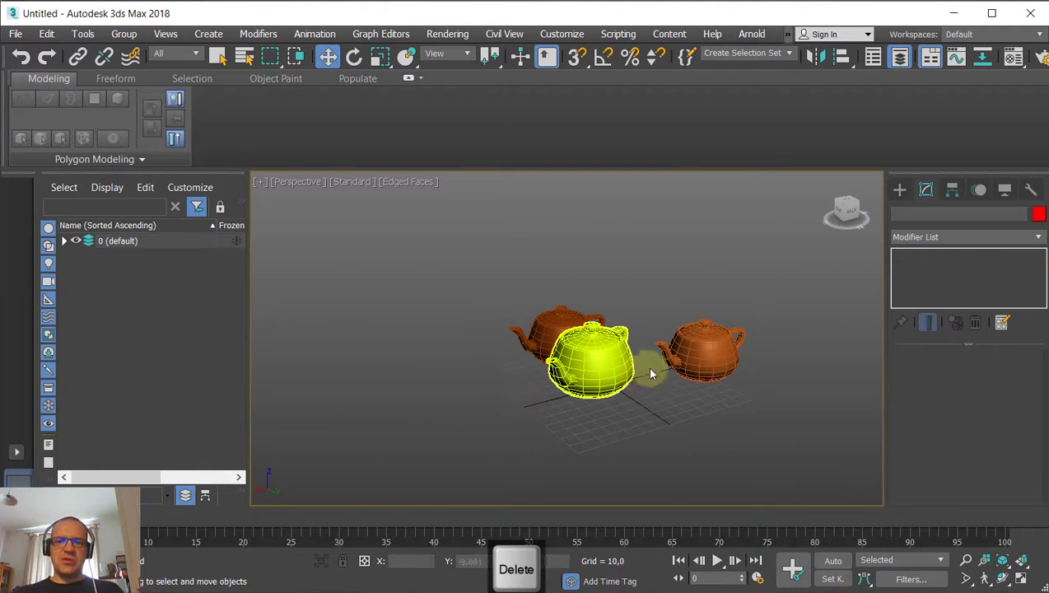
# Clone MrBeansTeaX along the X axis as 10 instances in a row, the first at about X 91.6, and frame the last one.
pyautogui.click(604, 367)
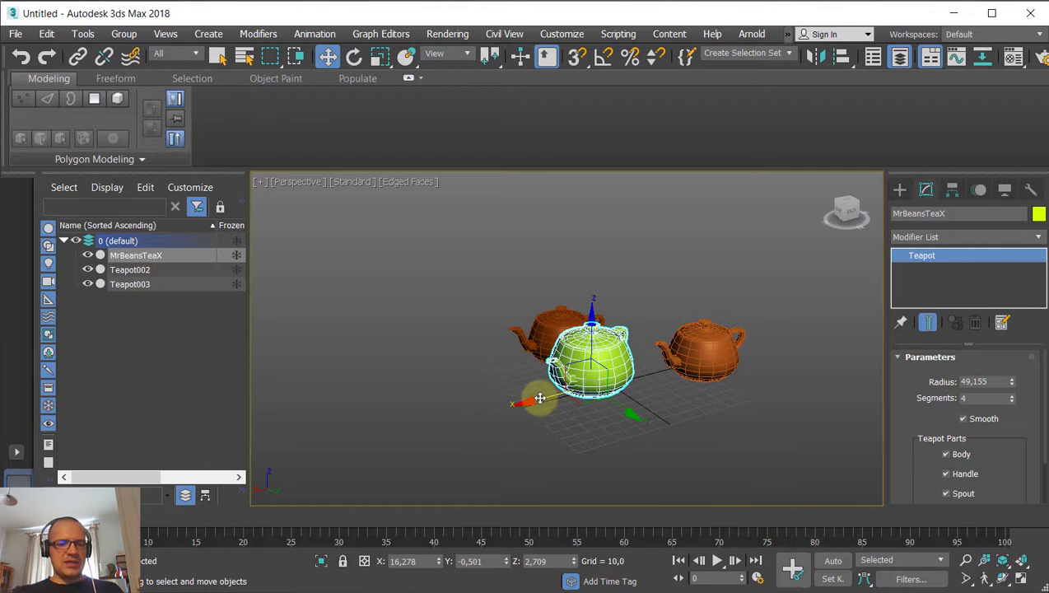
pyautogui.moveTo(539, 399)
pyautogui.keyDown('shift'); pyautogui.mouseDown()
pyautogui.moveTo(438, 428)
pyautogui.moveTo(445, 443)
pyautogui.mouseUp(); pyautogui.keyUp('shift')
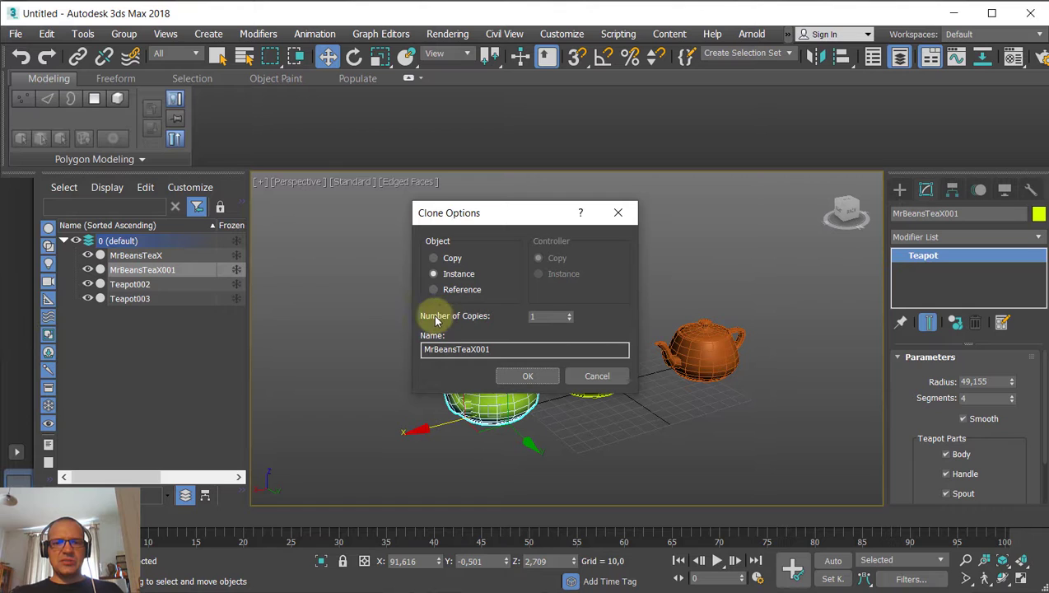
pyautogui.click(570, 315)
pyautogui.moveTo(527, 215); pyautogui.dragTo(584, 191)
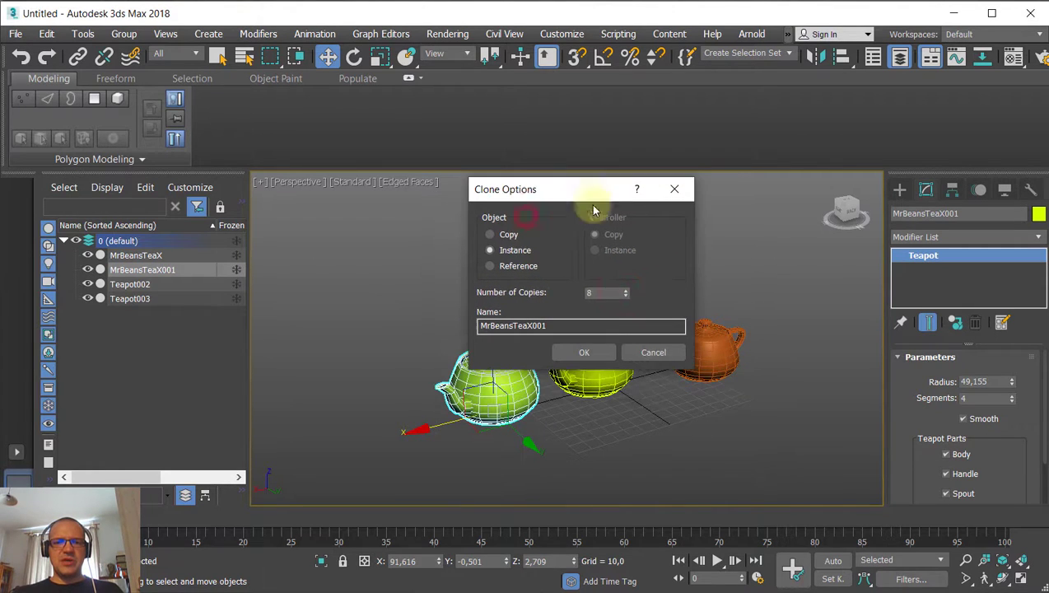
pyautogui.moveTo(601, 292); pyautogui.dragTo(534, 288)
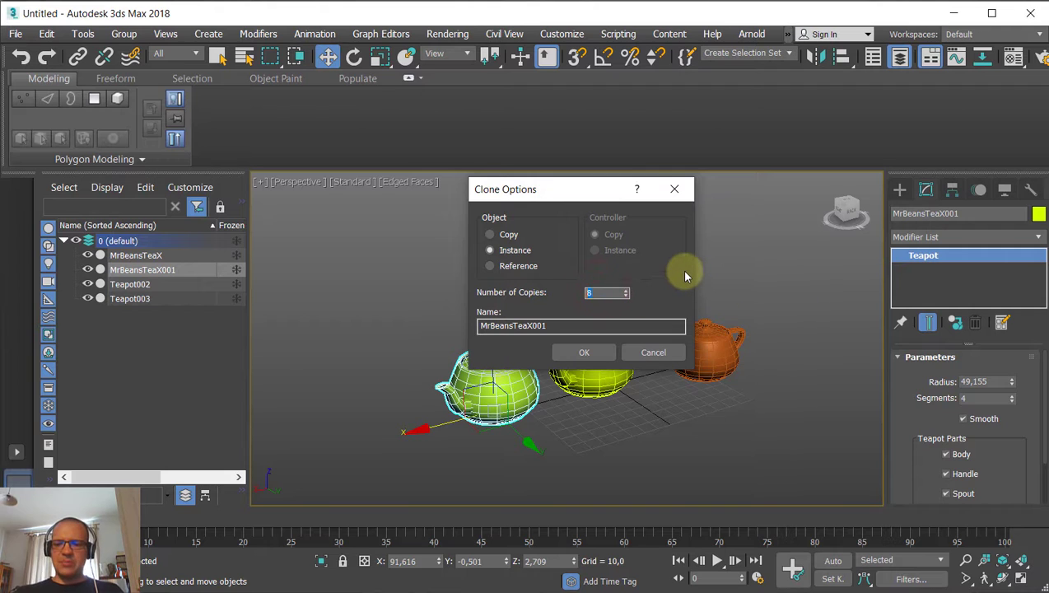
pyautogui.write('10')
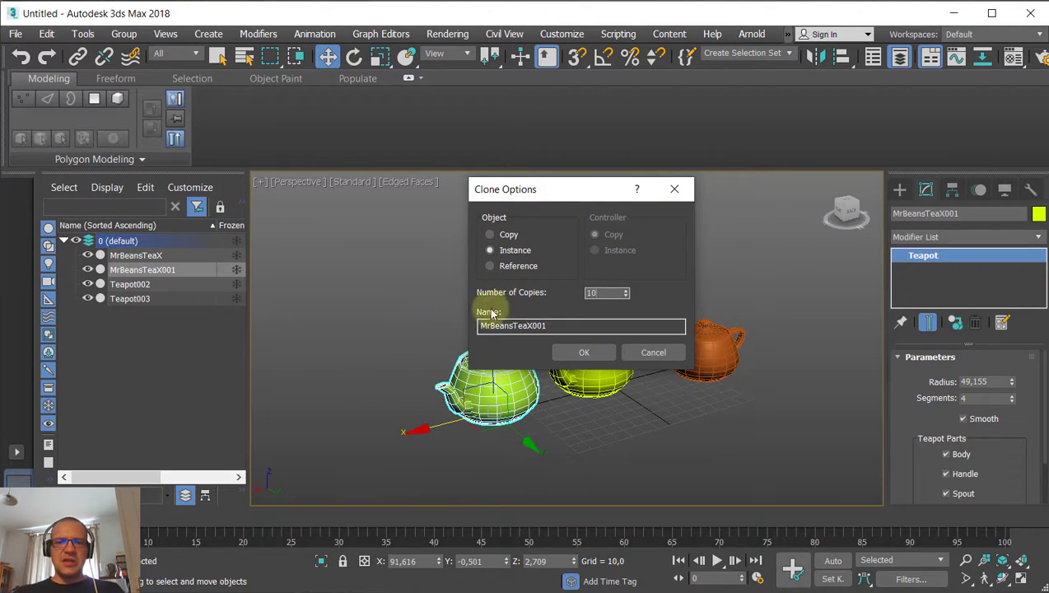
pyautogui.click(582, 353)
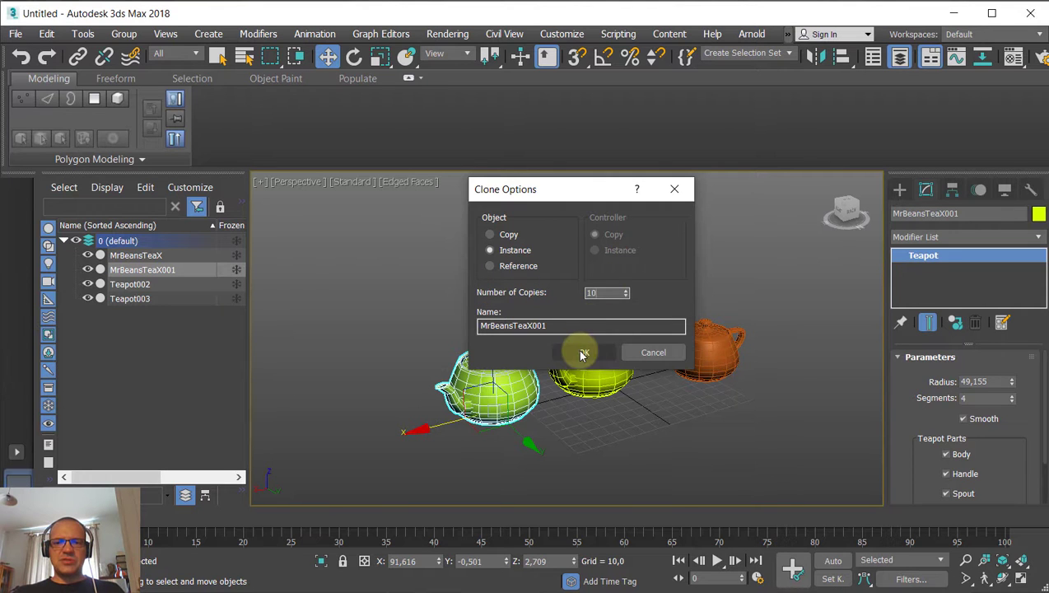
pyautogui.click(581, 355)
pyautogui.moveTo(590, 365); pyautogui.dragTo(673, 302, button='middle')
pyautogui.scroll(-3, 672, 301)
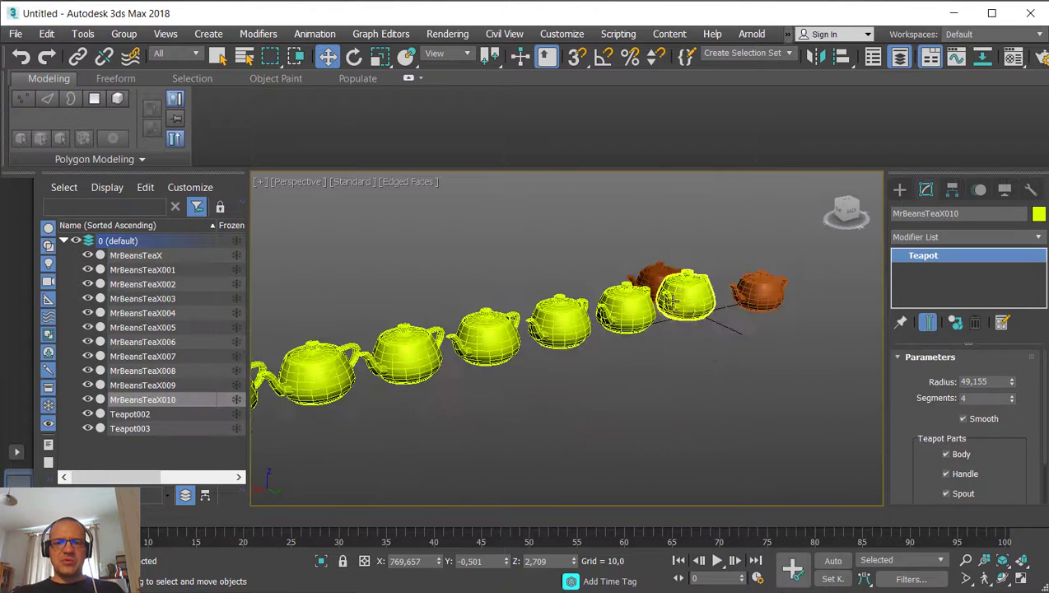
pyautogui.press('z')
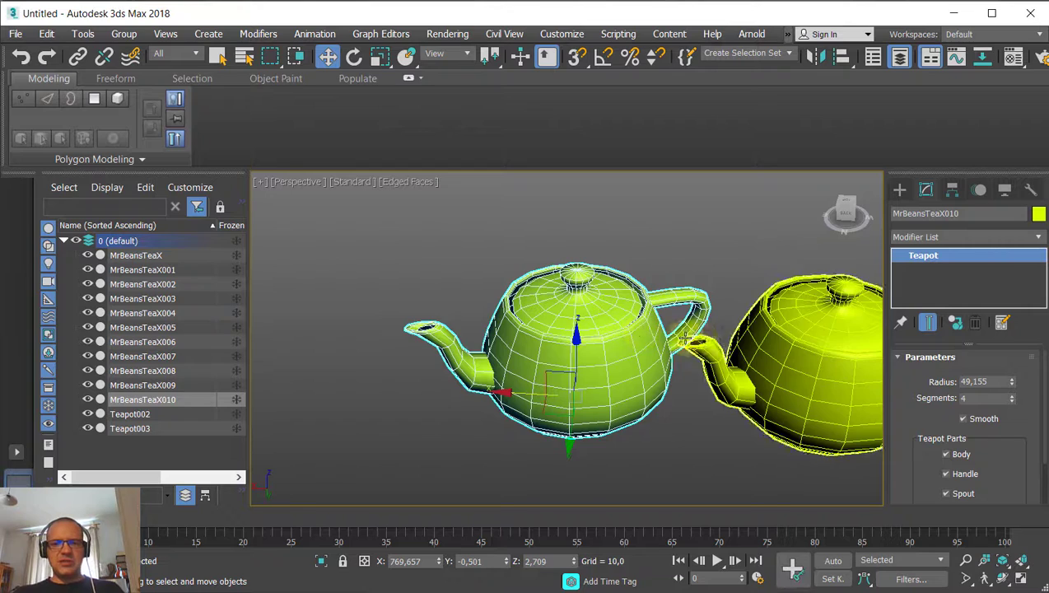
# Select the instanced teapot MrBeansTeaX004 in the row and set its radius to about 46.206.
pyautogui.scroll(-6, 685, 337)
pyautogui.scroll(3, 592, 329)
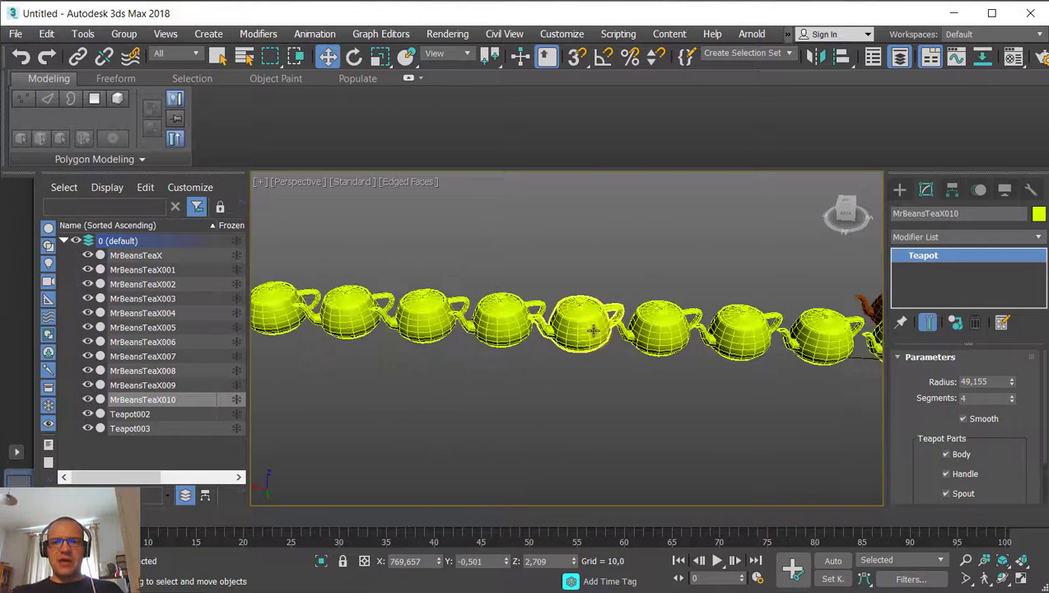
pyautogui.click(592, 329)
pyautogui.keyDown('alt'); pyautogui.moveTo(597, 359); pyautogui.dragTo(608, 342, button='middle'); pyautogui.keyUp('alt')
pyautogui.scroll(4, 608, 342)
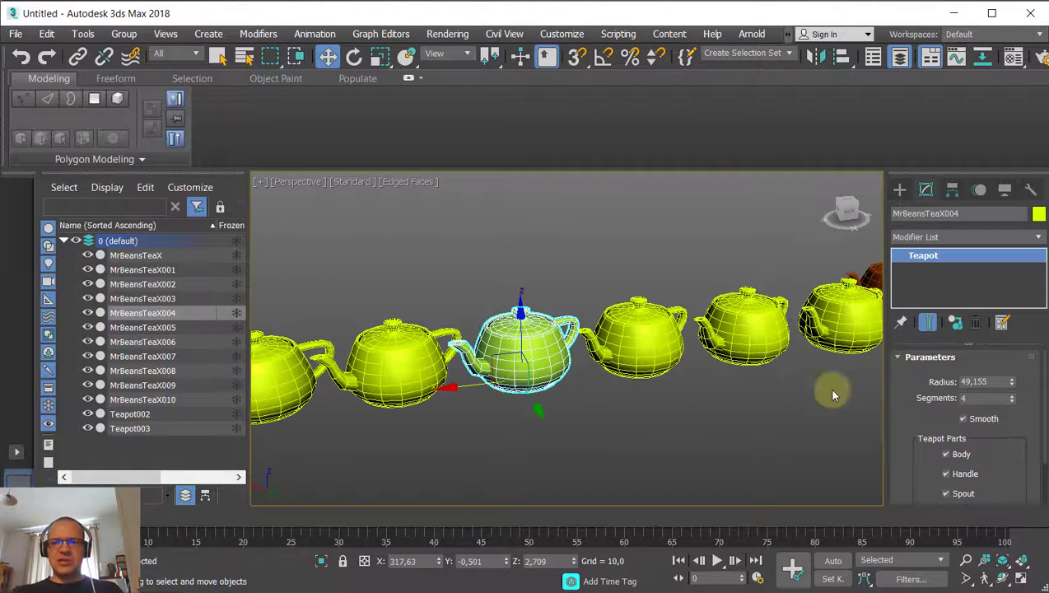
pyautogui.moveTo(1012, 387); pyautogui.dragTo(1008, 385)
pyautogui.moveTo(599, 428); pyautogui.dragTo(553, 390, button='middle')
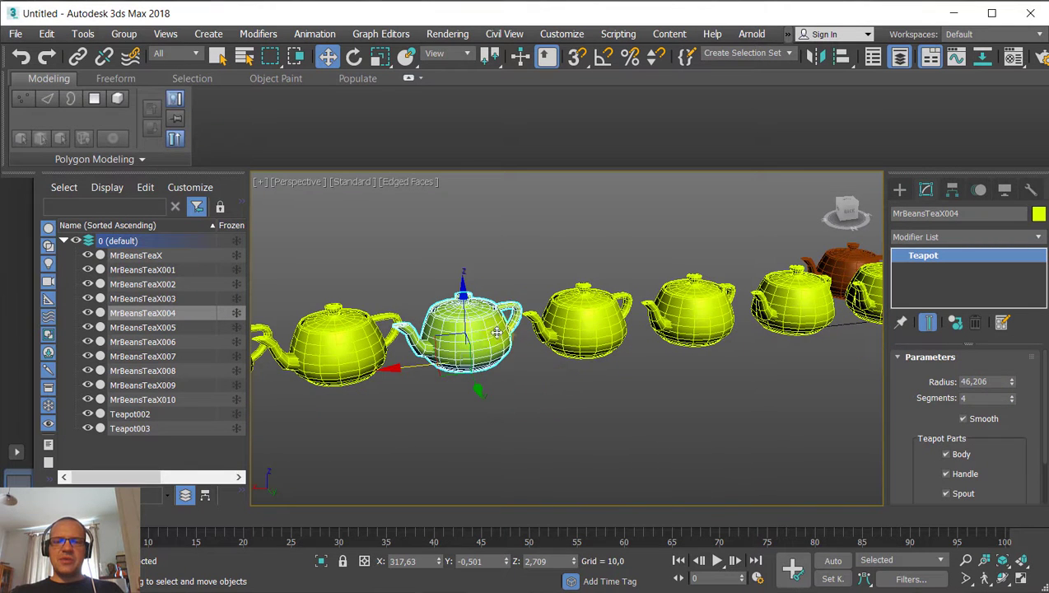
# Reset MrBeansTeaX004's radius to 0, testing all linked instances, and set it to about 45.262.
pyautogui.moveTo(517, 360); pyautogui.dragTo(533, 370, button='middle')
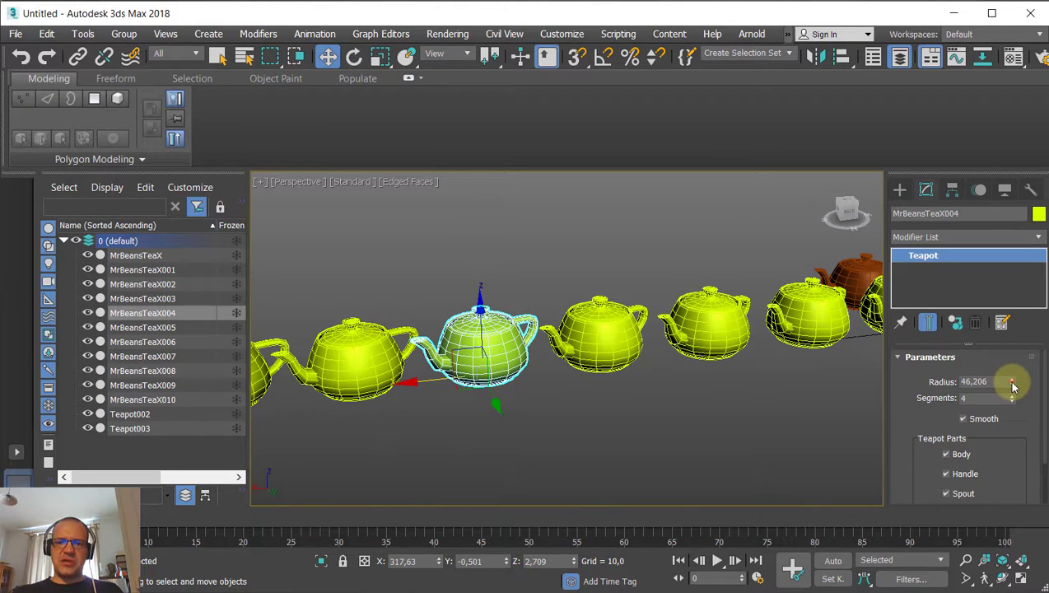
pyautogui.moveTo(1013, 386)
pyautogui.mouseDown()
pyautogui.moveTo(1009, 362)
pyautogui.moveTo(1012, 395)
pyautogui.moveTo(1011, 377)
pyautogui.moveTo(1010, 387)
pyautogui.mouseUp()
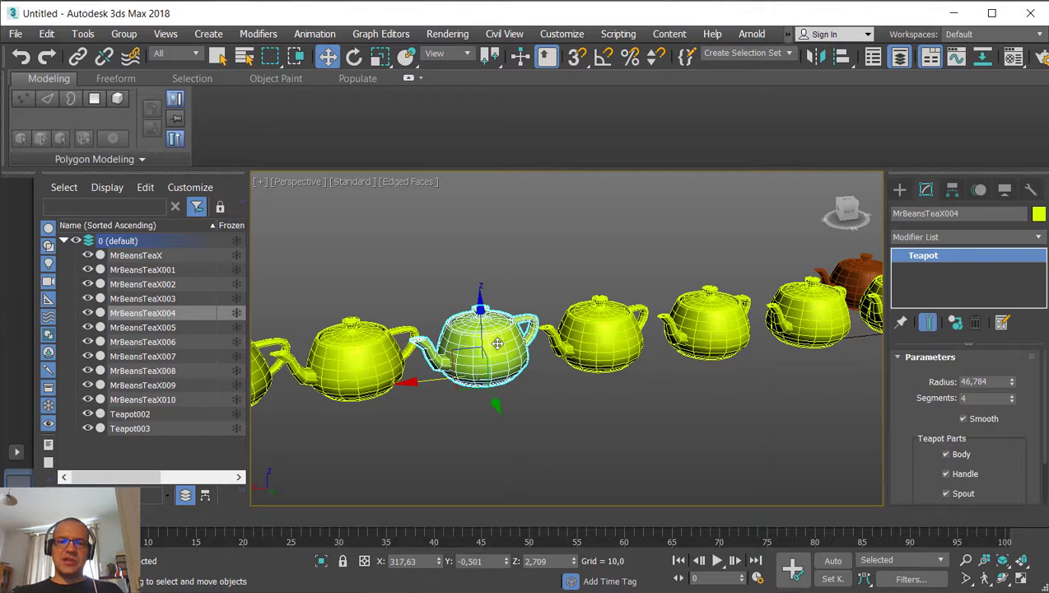
pyautogui.rightClick(1012, 384)
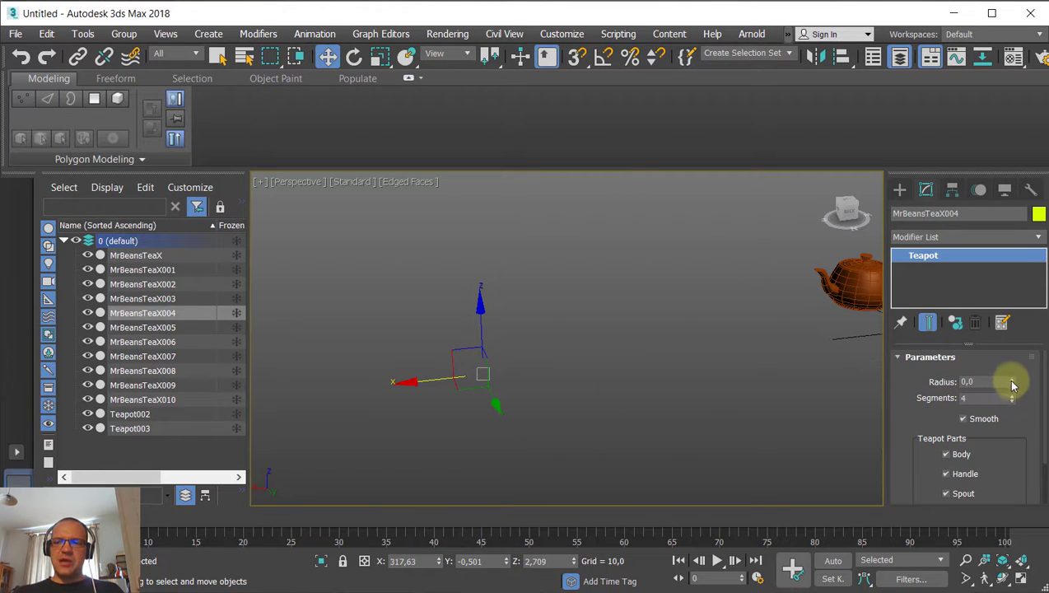
pyautogui.moveTo(1011, 382); pyautogui.dragTo(900, 290)
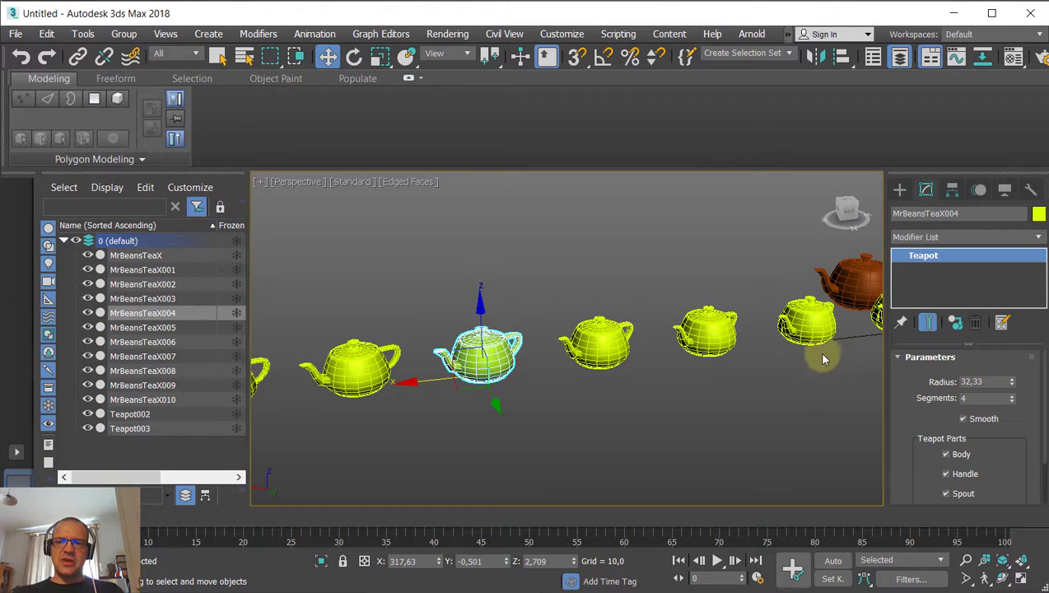
pyautogui.moveTo(1011, 381); pyautogui.dragTo(978, 395)
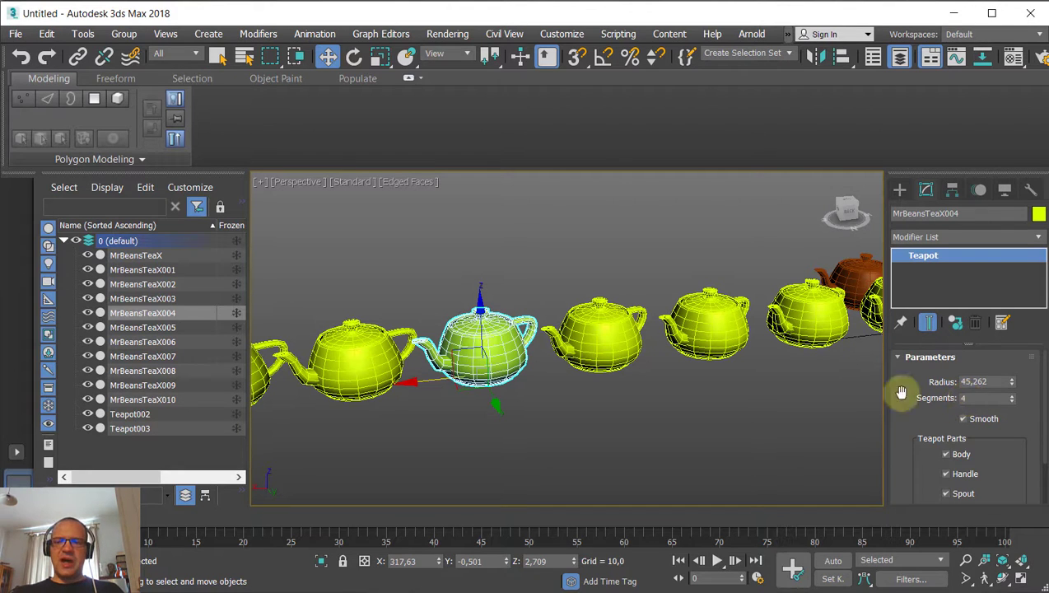
# Raise MrBeansTeaX004's segments one at a time up to 10.
pyautogui.scroll(4, 652, 349)
pyautogui.scroll(-6, 653, 349)
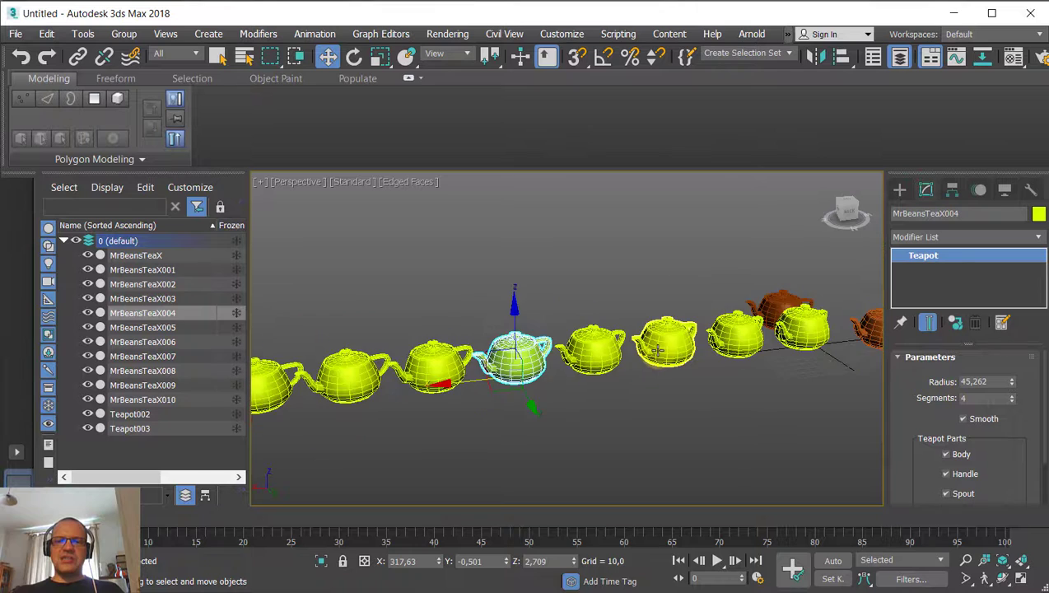
pyautogui.scroll(5, 399, 386)
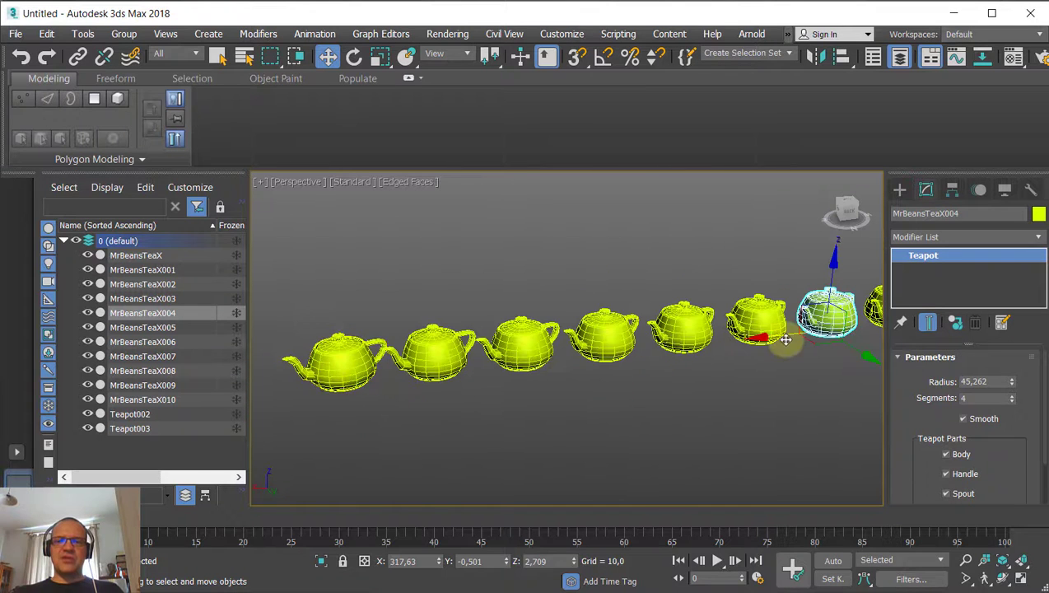
pyautogui.moveTo(784, 339); pyautogui.dragTo(507, 363, button='middle')
pyautogui.scroll(4, 474, 362)
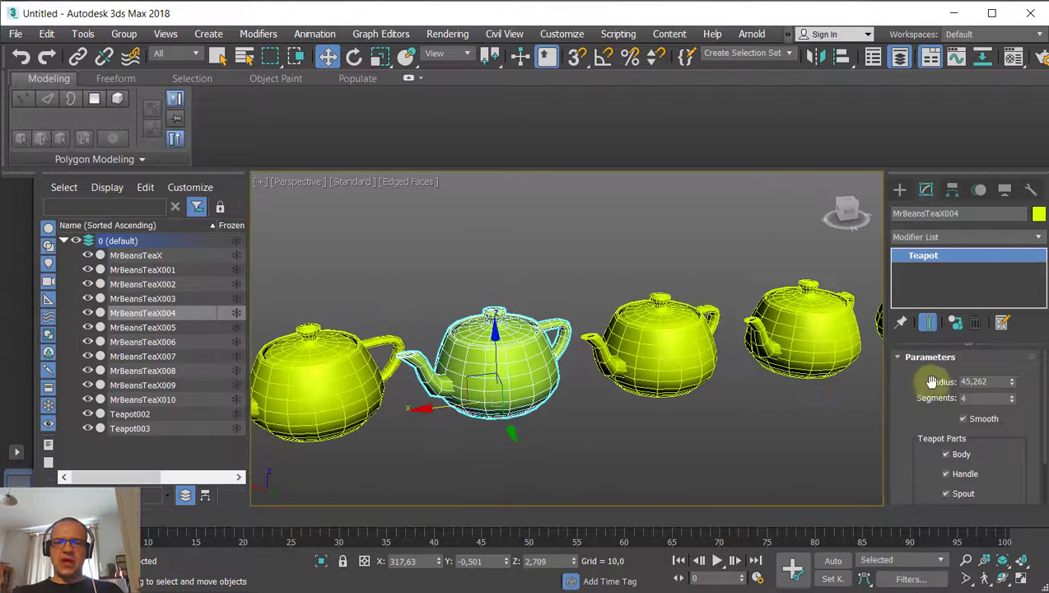
pyautogui.click(1012, 396)
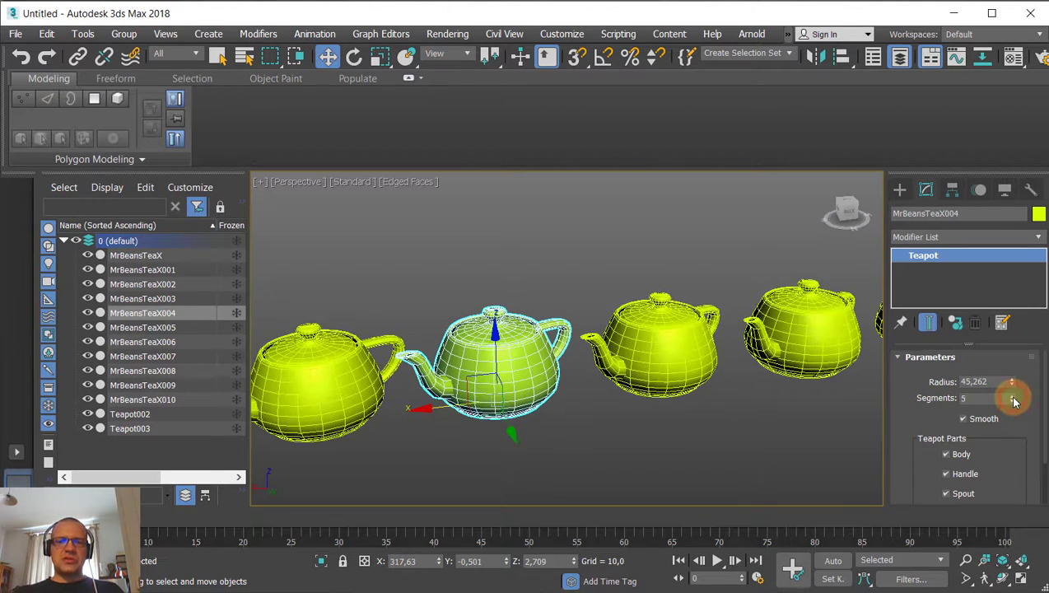
pyautogui.click(1012, 396)
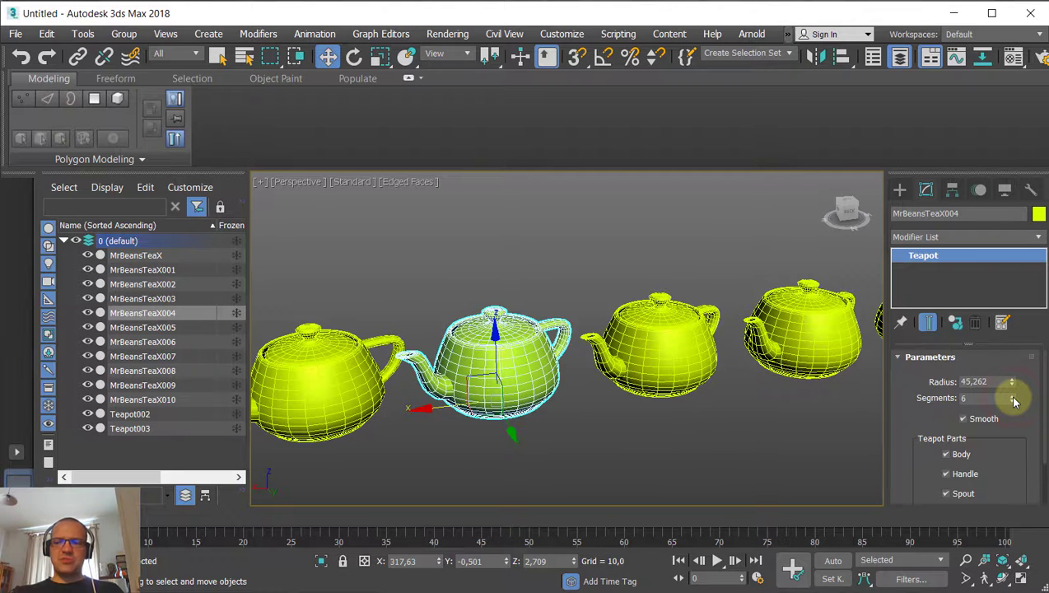
pyautogui.click(1012, 396)
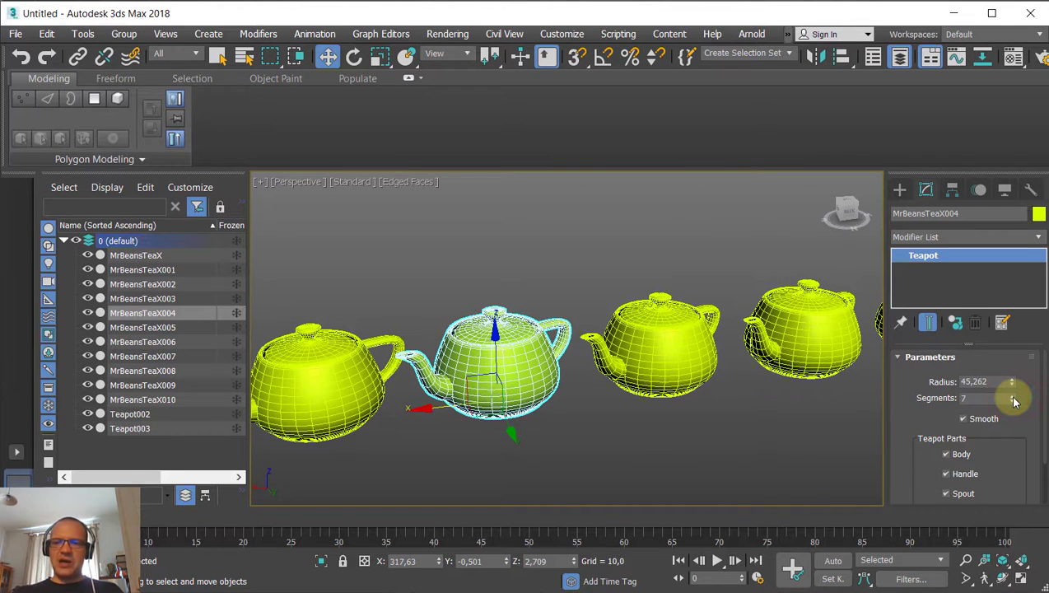
pyautogui.click(1012, 398)
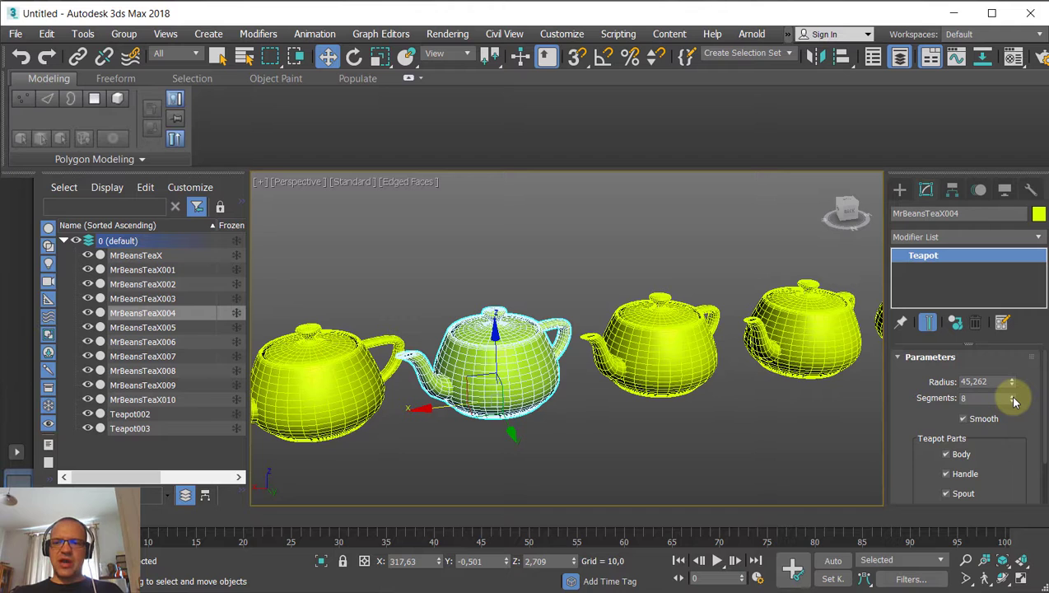
pyautogui.click(1011, 398)
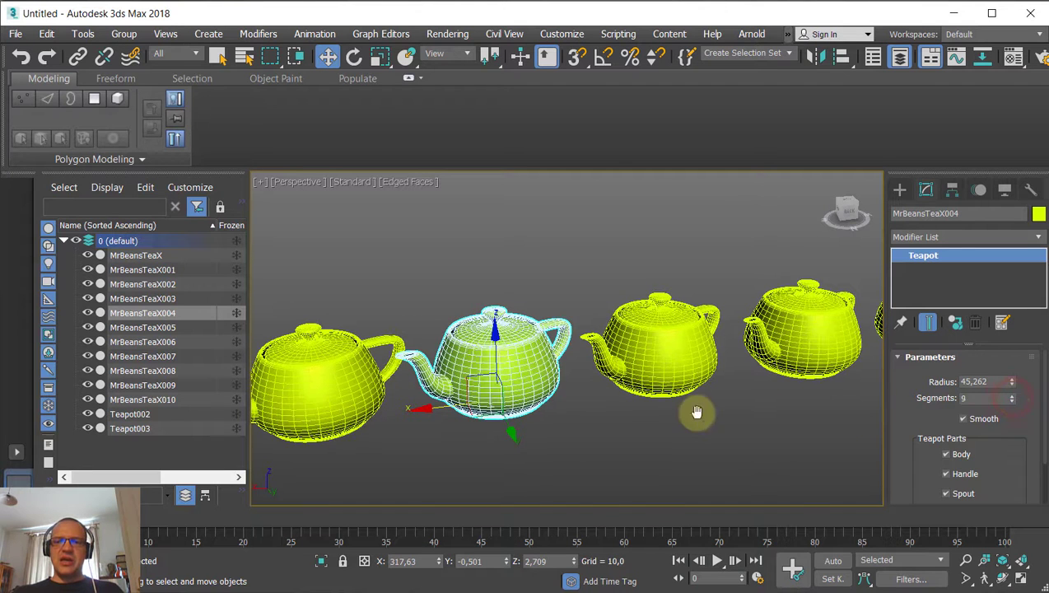
pyautogui.scroll(-5, 683, 407)
pyautogui.scroll(8, 628, 386)
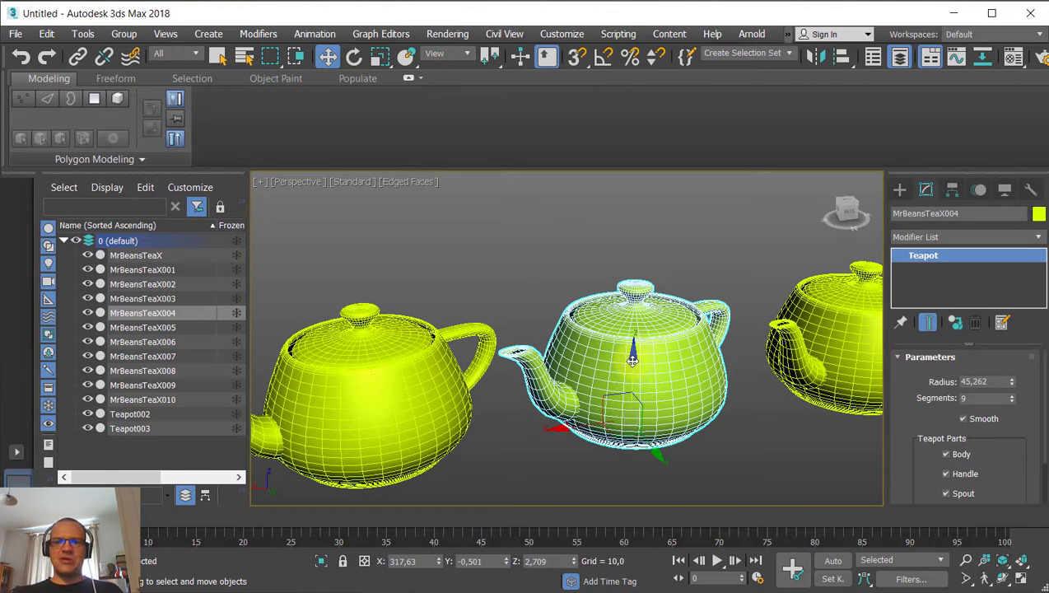
pyautogui.click(1011, 396)
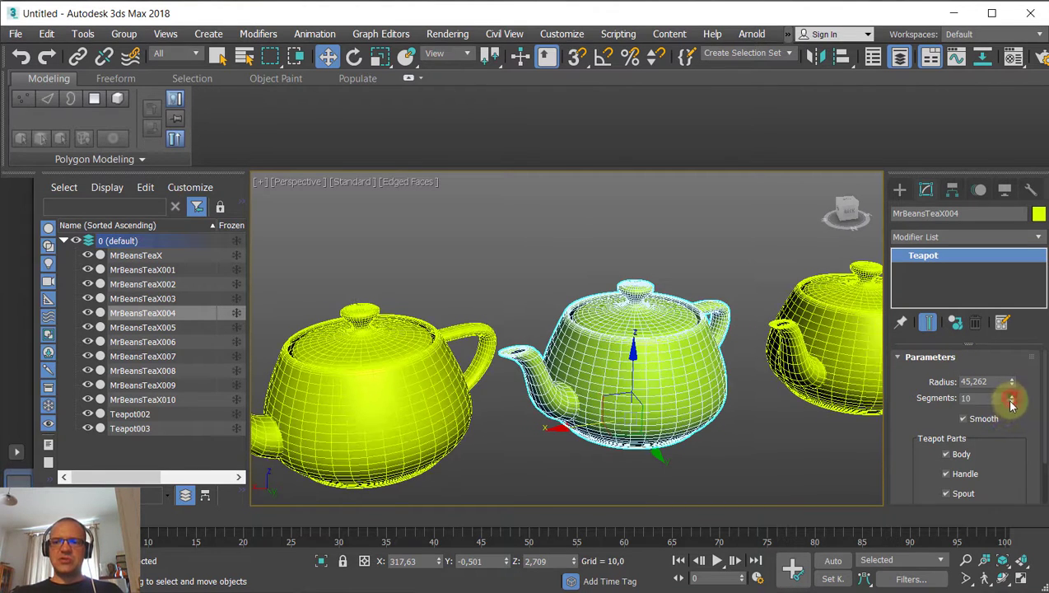
# Reset MrBeansTeaX004's segments to the minimum and raise them to 7.
pyautogui.rightClick(1010, 401)
pyautogui.click(1012, 395)
pyautogui.click(1011, 395)
pyautogui.click(1011, 395)
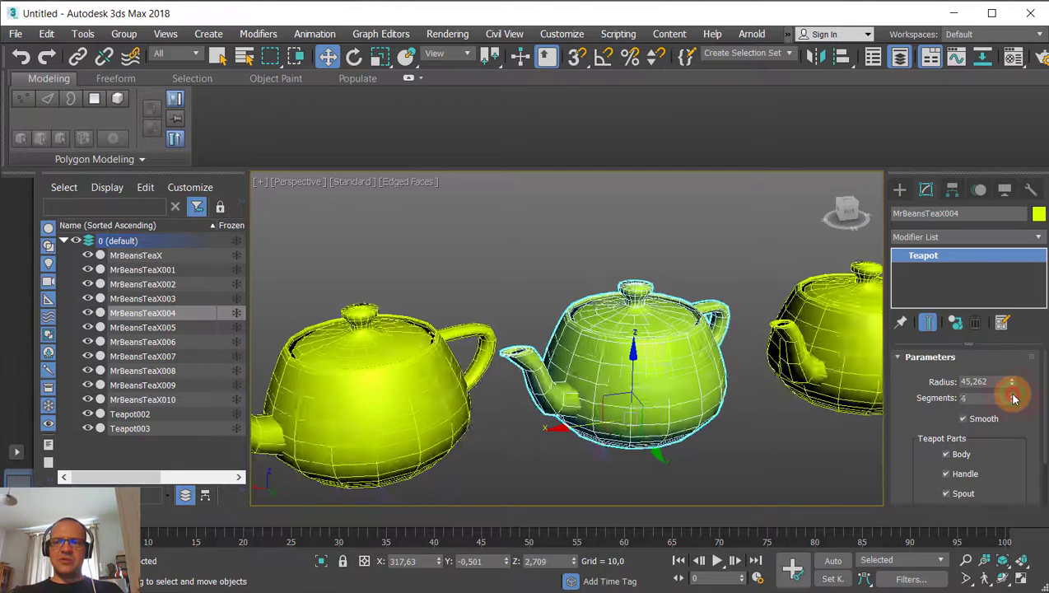
pyautogui.click(1013, 396)
pyautogui.click(1012, 396)
pyautogui.click(1013, 396)
pyautogui.moveTo(717, 367); pyautogui.dragTo(615, 343, button='middle')
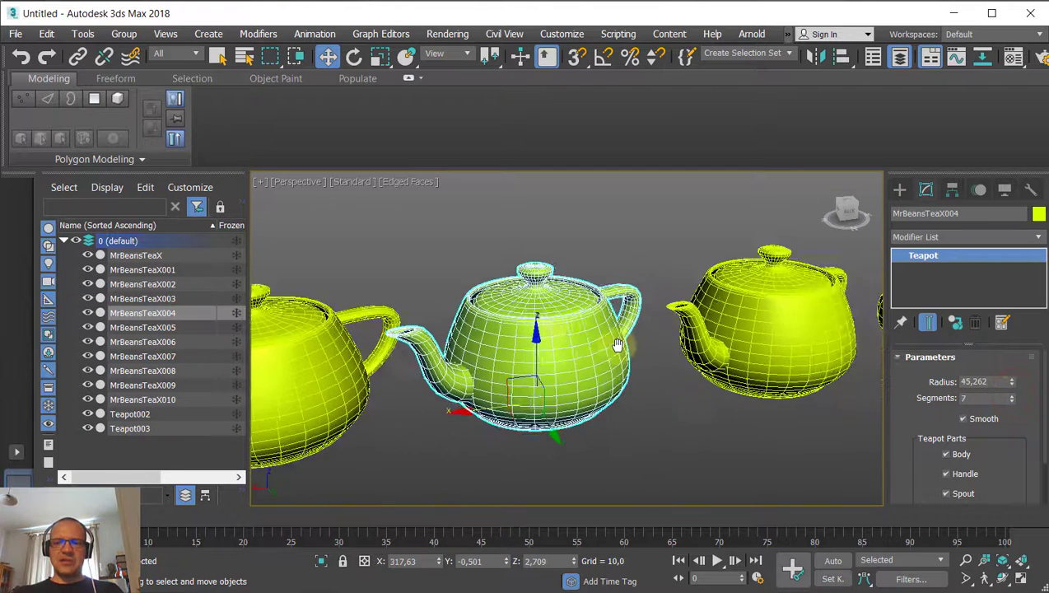
# Delete the ten instanced teapots MrBeansTeaX001 to MrBeansTeaX010, keeping the original MrBeansTeaX.
pyautogui.scroll(-4, 616, 343)
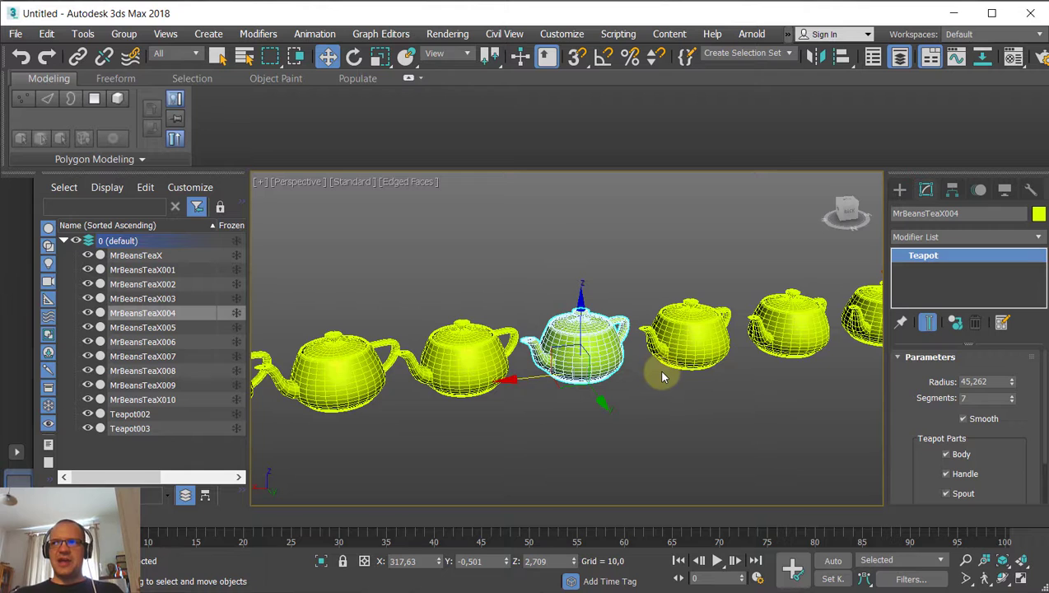
pyautogui.scroll(-4, 658, 369)
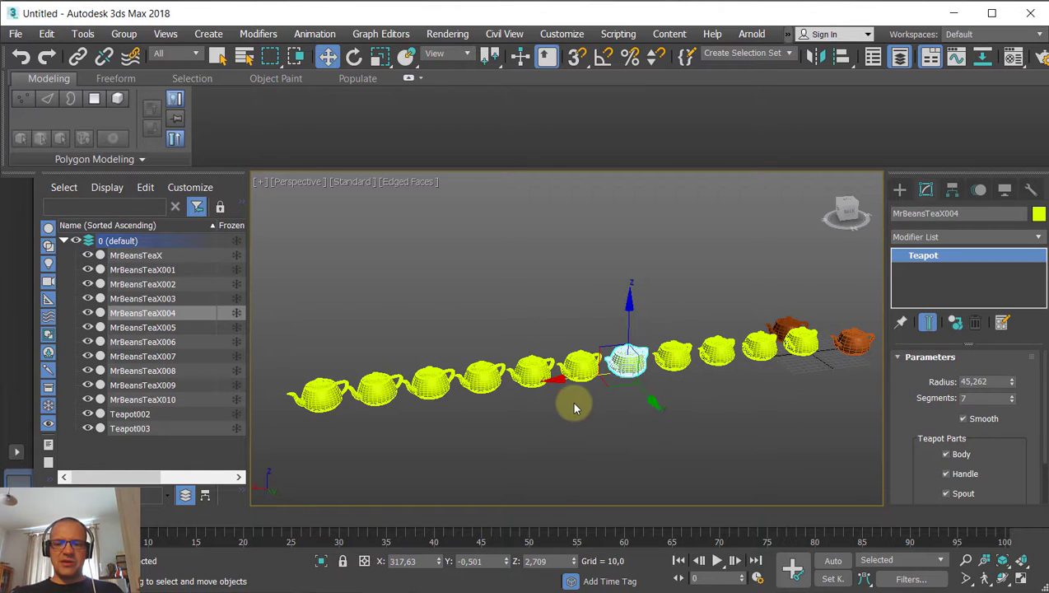
pyautogui.keyDown('alt'); pyautogui.moveTo(575, 407); pyautogui.dragTo(644, 374, button='middle'); pyautogui.keyUp('alt')
pyautogui.scroll(2, 603, 382)
pyautogui.moveTo(319, 285); pyautogui.dragTo(680, 414)
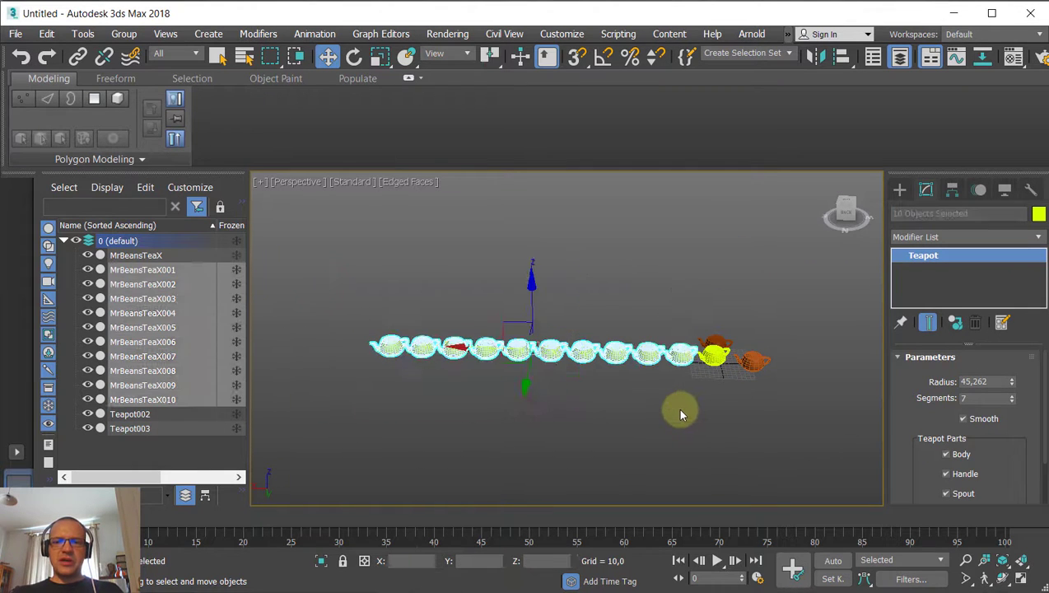
pyautogui.press('Delete')
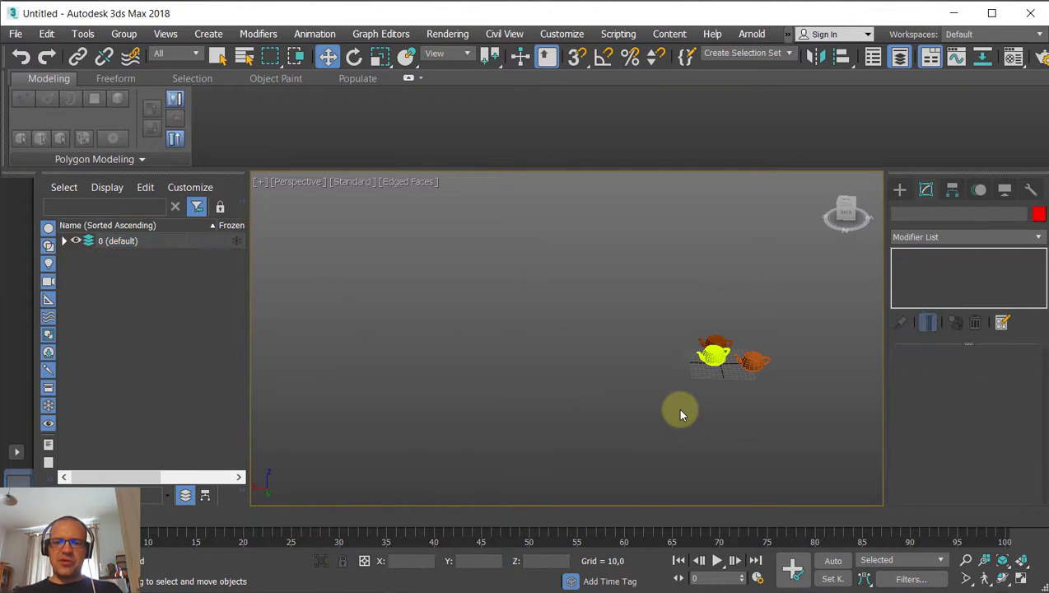
# Frame MrBeansTeaX and clone it as one independent Copy rotated about 42.58° around the Z axis.
pyautogui.click(722, 365)
pyautogui.press('z')
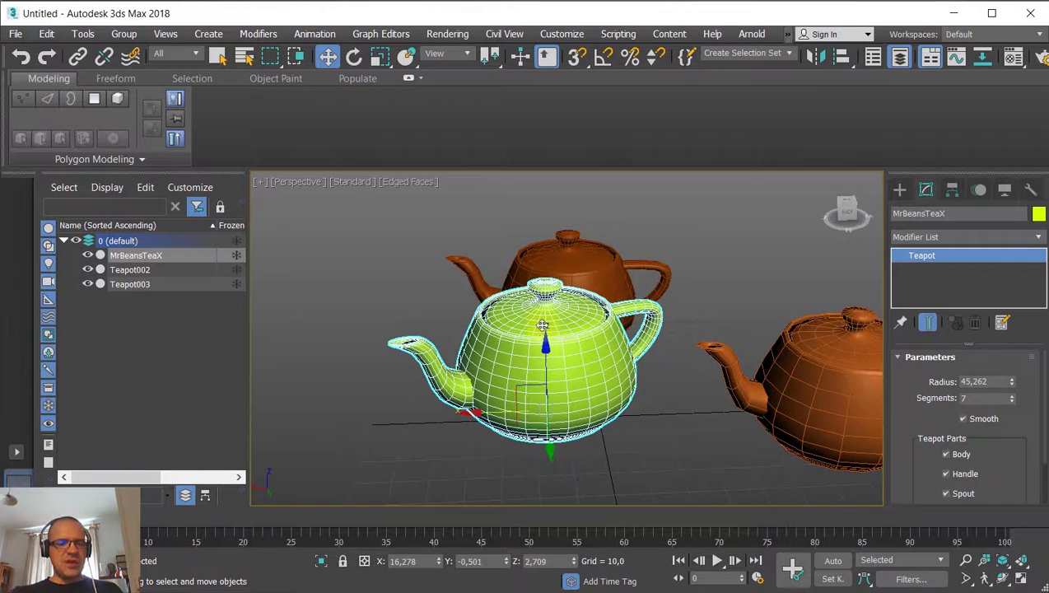
pyautogui.press('e')
pyautogui.keyDown('alt'); pyautogui.moveTo(499, 399); pyautogui.dragTo(549, 368, button='middle'); pyautogui.keyUp('alt')
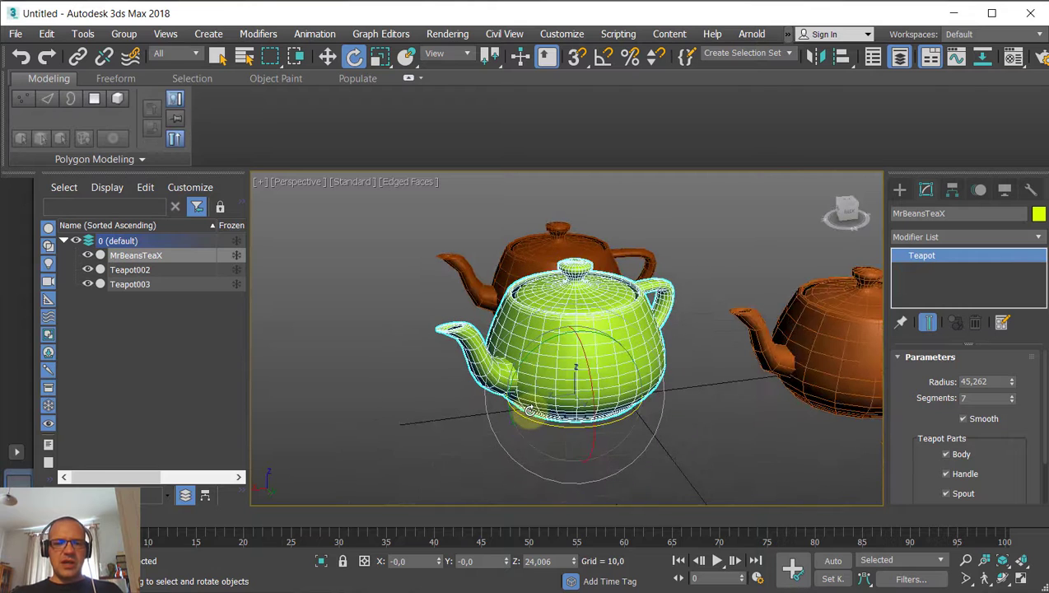
pyautogui.moveTo(560, 429)
pyautogui.keyDown('shift'); pyautogui.mouseDown()
pyautogui.moveTo(620, 433)
pyautogui.moveTo(628, 448)
pyautogui.mouseUp(); pyautogui.keyUp('shift')
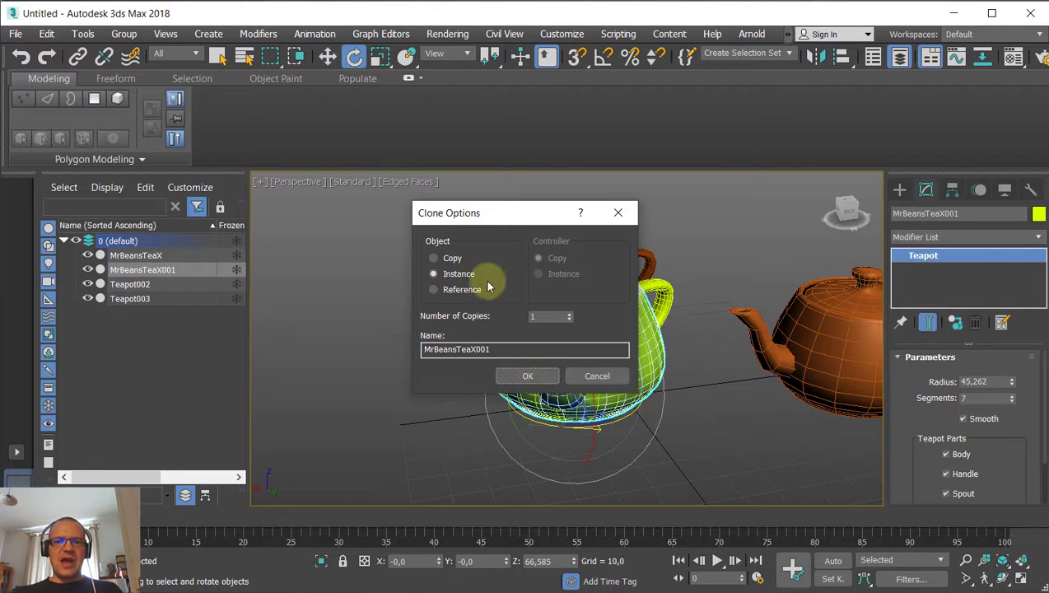
pyautogui.click(452, 260)
pyautogui.click(526, 375)
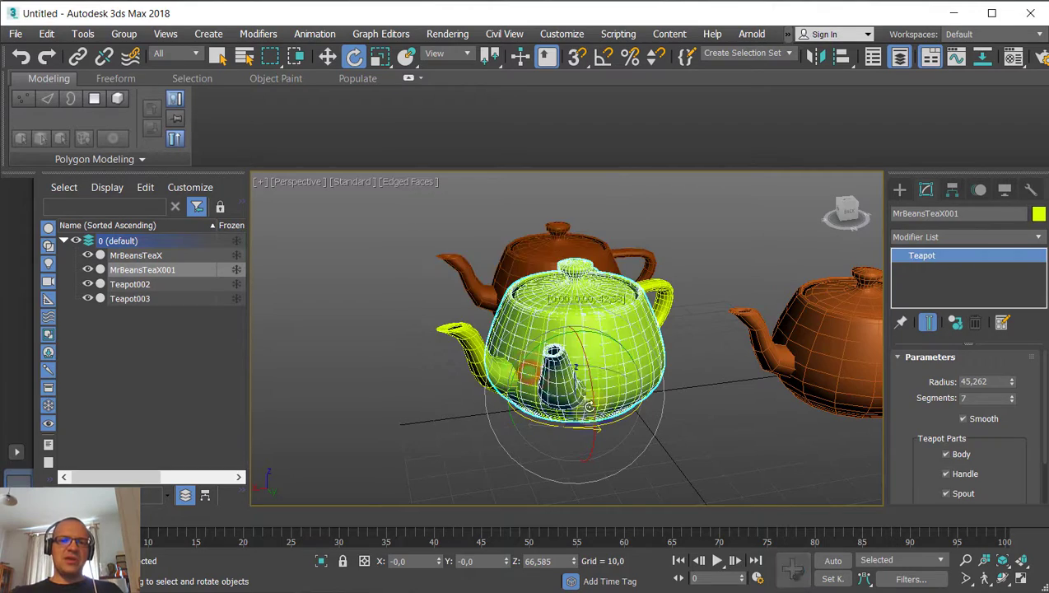
# Move the rotated copy MrBeansTeaX001 along the Y axis until it stands clear of the original teapot.
pyautogui.moveTo(527, 375)
pyautogui.keyDown('alt'); pyautogui.mouseDown(button='middle')
pyautogui.moveTo(614, 466)
pyautogui.moveTo(649, 440)
pyautogui.moveTo(671, 451)
pyautogui.moveTo(610, 416)
pyautogui.mouseUp(button='middle'); pyautogui.keyUp('alt')
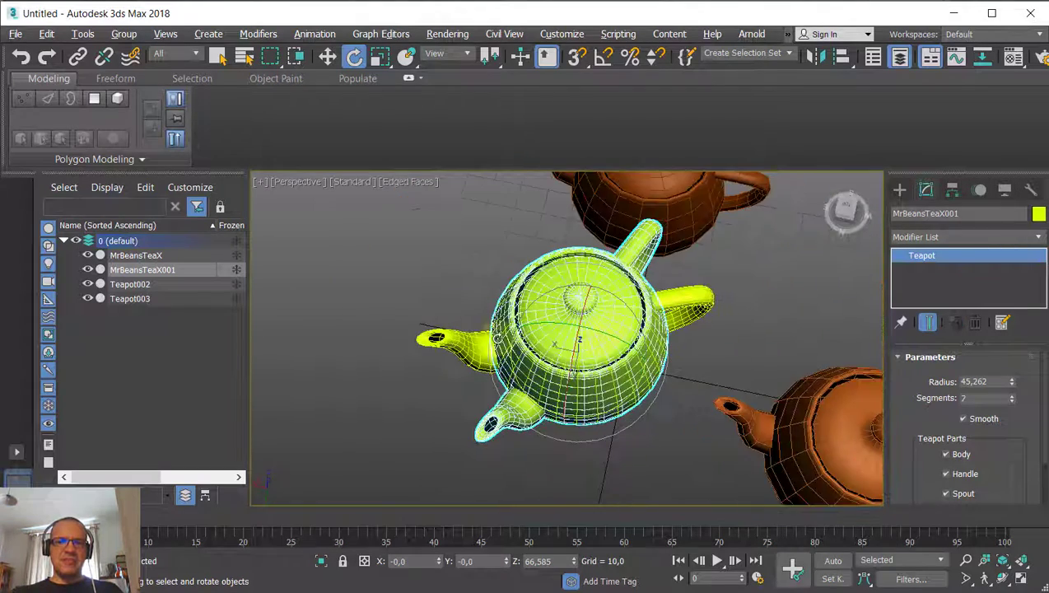
pyautogui.scroll(-3, 556, 342)
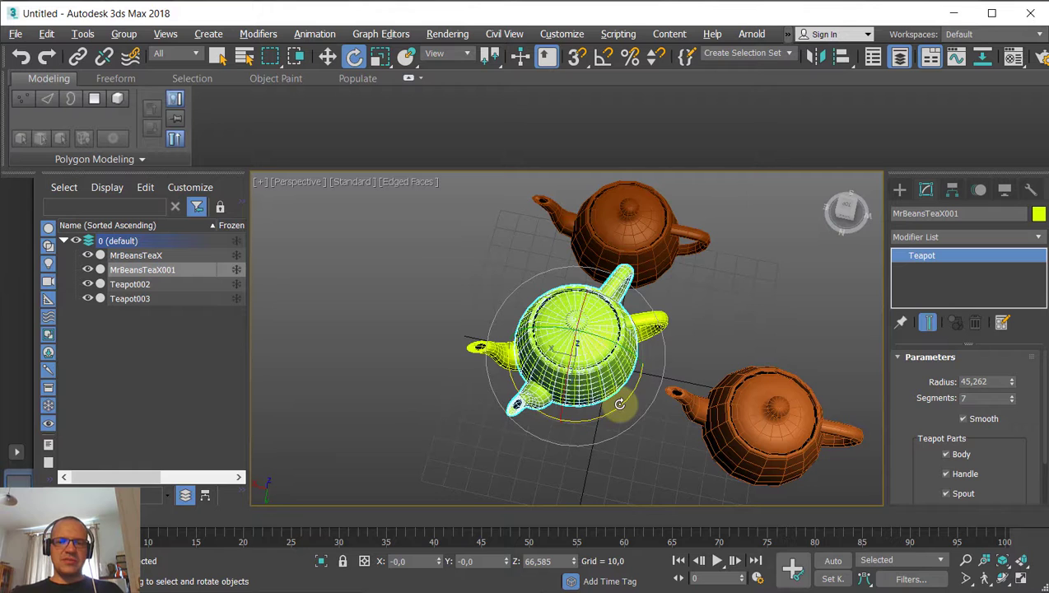
pyautogui.press('w')
pyautogui.keyDown('alt'); pyautogui.moveTo(621, 402); pyautogui.dragTo(613, 405, button='middle'); pyautogui.keyUp('alt')
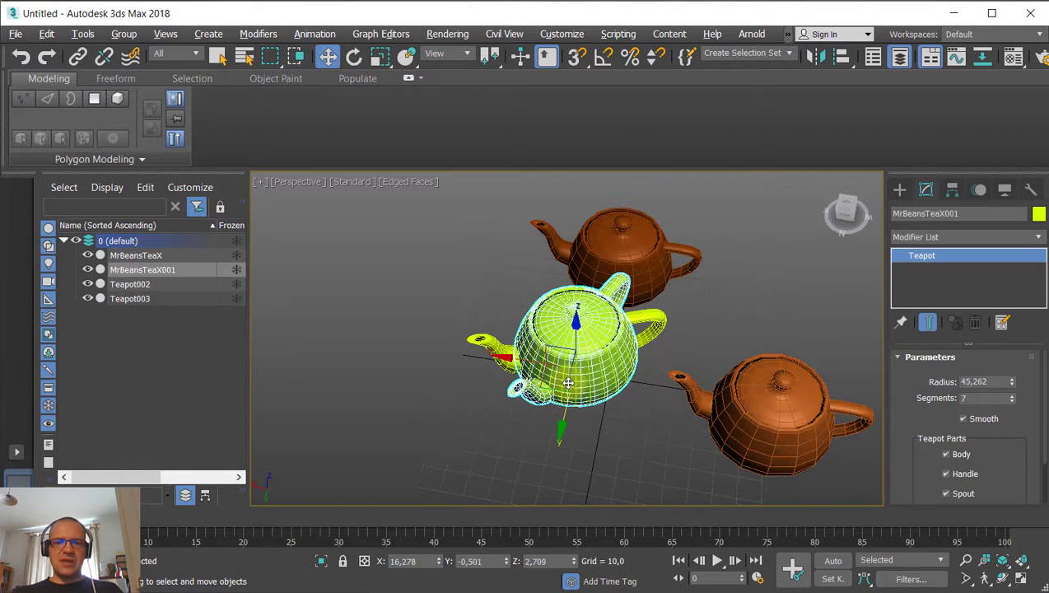
pyautogui.moveTo(562, 424); pyautogui.dragTo(535, 524)
pyautogui.keyDown('alt'); pyautogui.moveTo(494, 461); pyautogui.dragTo(550, 450, button='middle'); pyautogui.keyUp('alt')
pyautogui.click(568, 464)
pyautogui.click(533, 442)
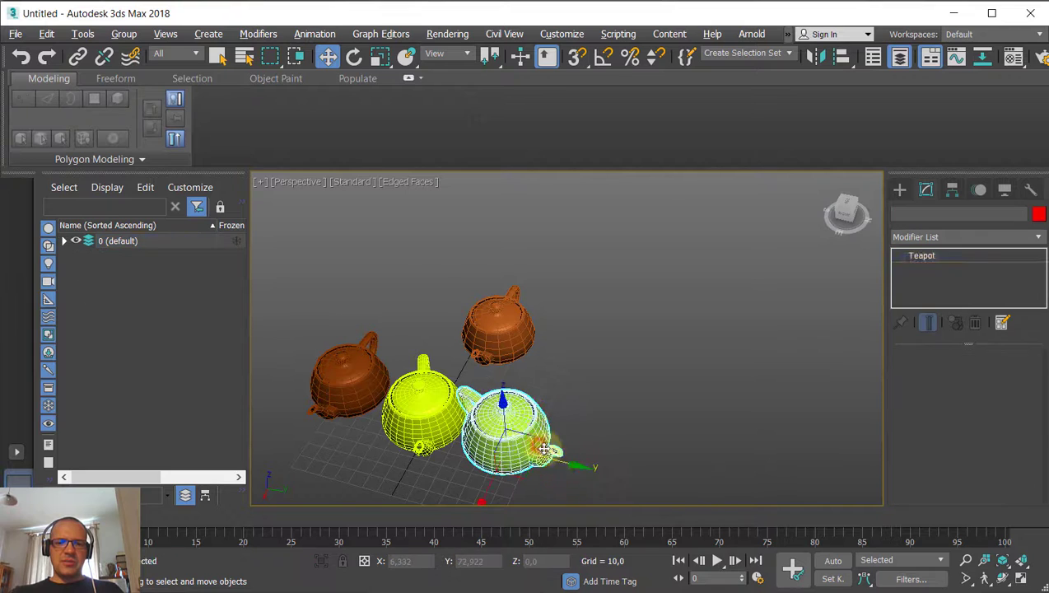
pyautogui.moveTo(552, 458); pyautogui.dragTo(613, 456)
# Clone the original MrBeansTeaX by scaling it along one horizontal axis into a stretched teapot.
pyautogui.scroll(-3, 589, 414)
pyautogui.keyDown('alt'); pyautogui.moveTo(590, 414); pyautogui.dragTo(532, 391, button='middle'); pyautogui.keyUp('alt')
pyautogui.scroll(5, 555, 403)
pyautogui.keyDown('alt'); pyautogui.moveTo(697, 410); pyautogui.dragTo(395, 300, button='middle'); pyautogui.keyUp('alt')
pyautogui.click(410, 298)
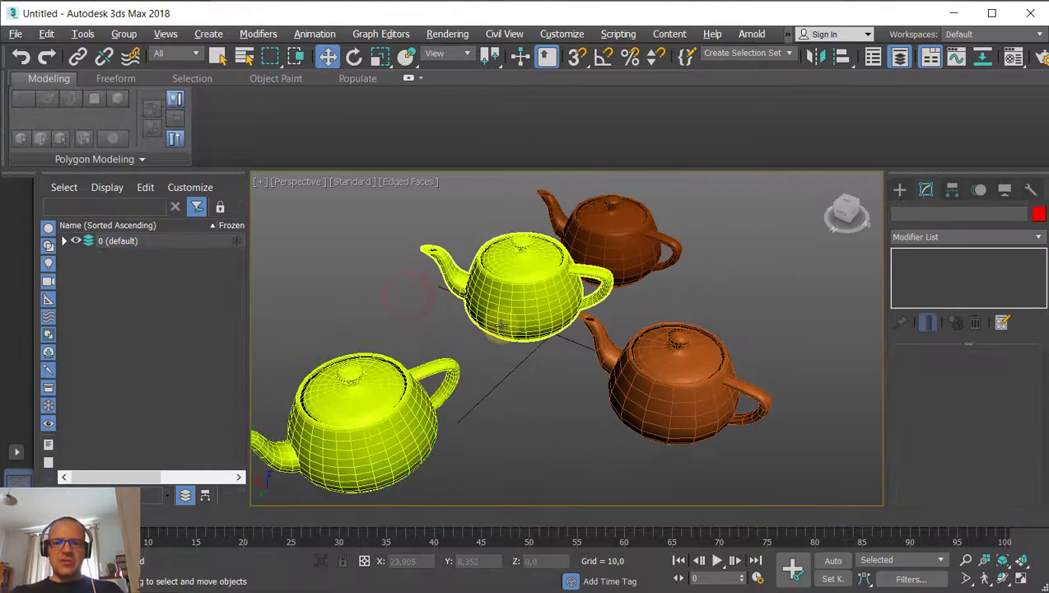
pyautogui.click(516, 309)
pyautogui.scroll(5, 516, 310)
pyautogui.moveTo(514, 321); pyautogui.dragTo(539, 401, button='middle')
pyautogui.press('r')
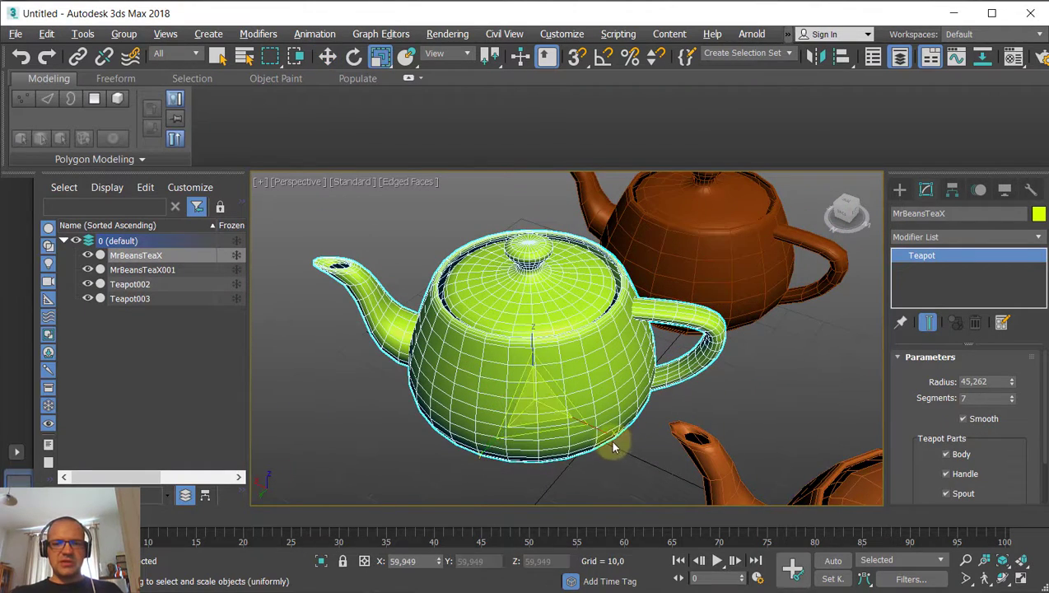
pyautogui.keyDown('shift'); pyautogui.moveTo(605, 433); pyautogui.dragTo(630, 445); pyautogui.keyUp('shift')
pyautogui.click(531, 376)
pyautogui.scroll(-8, 537, 370)
pyautogui.press('w')
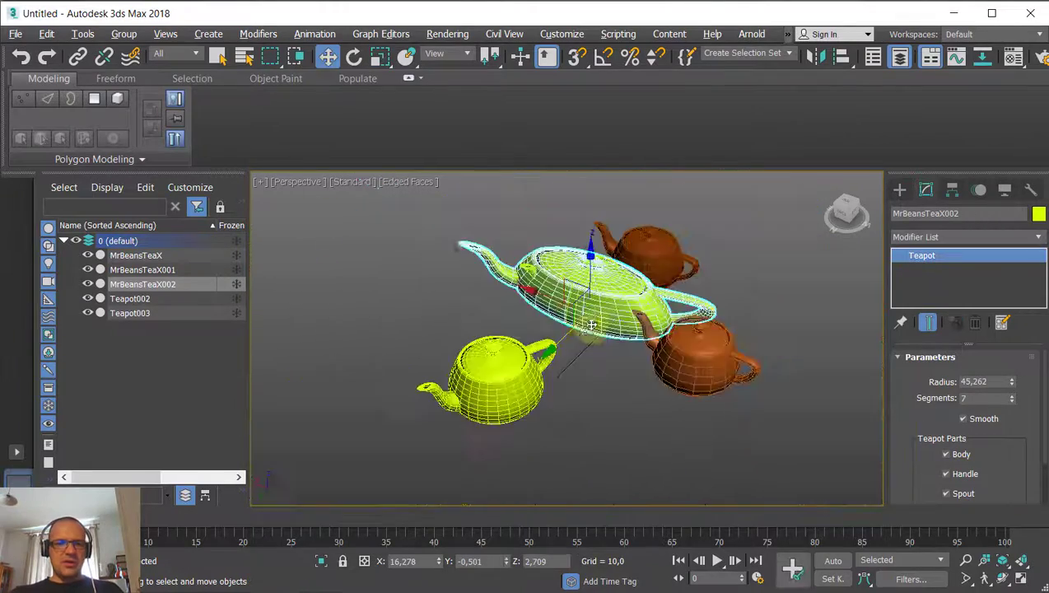
# Move the stretched teapot MrBeansTeaX002 along the Y axis to about Y 184, clear of the other teapots.
pyautogui.moveTo(543, 339); pyautogui.dragTo(339, 449)
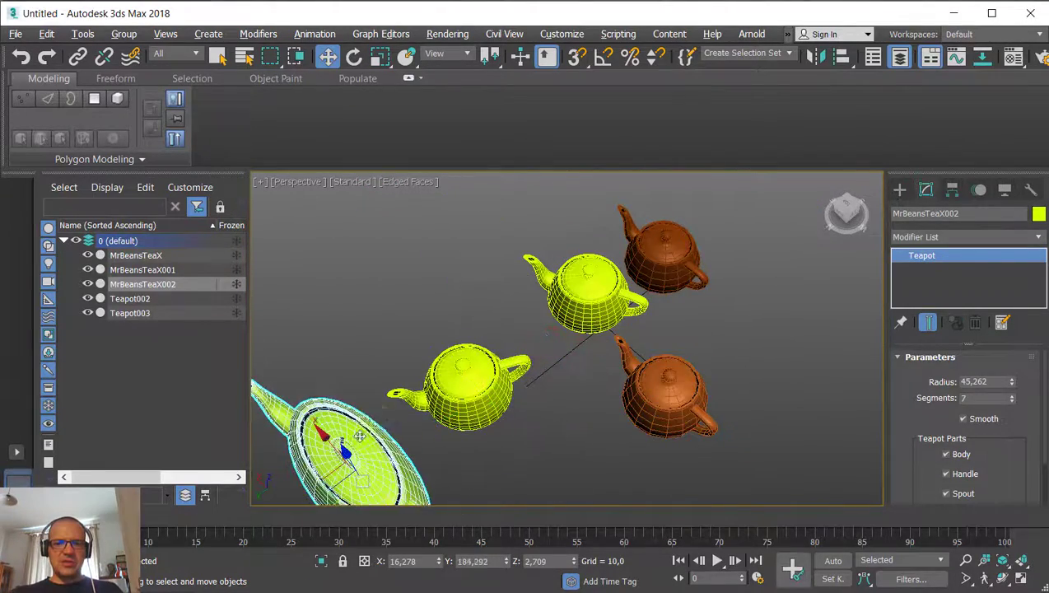
pyautogui.scroll(-4, 387, 401)
pyautogui.keyDown('alt'); pyautogui.moveTo(387, 401); pyautogui.dragTo(578, 350, button='middle'); pyautogui.keyUp('alt')
pyautogui.scroll(4, 402, 400)
pyautogui.scroll(3, 472, 371)
pyautogui.moveTo(472, 374); pyautogui.dragTo(491, 438, button='middle')
# Clone the original MrBeansTeaX in place as an Instance named MrBeansTea_OTHER.
pyautogui.click(427, 313)
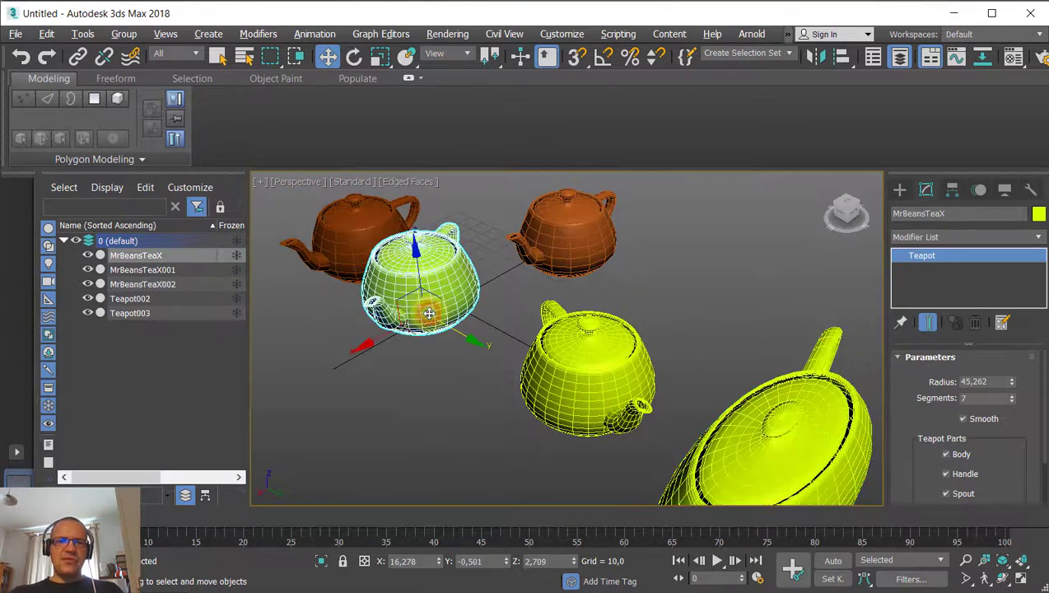
pyautogui.moveTo(430, 313); pyautogui.dragTo(537, 375, button='middle')
pyautogui.scroll(3, 537, 374)
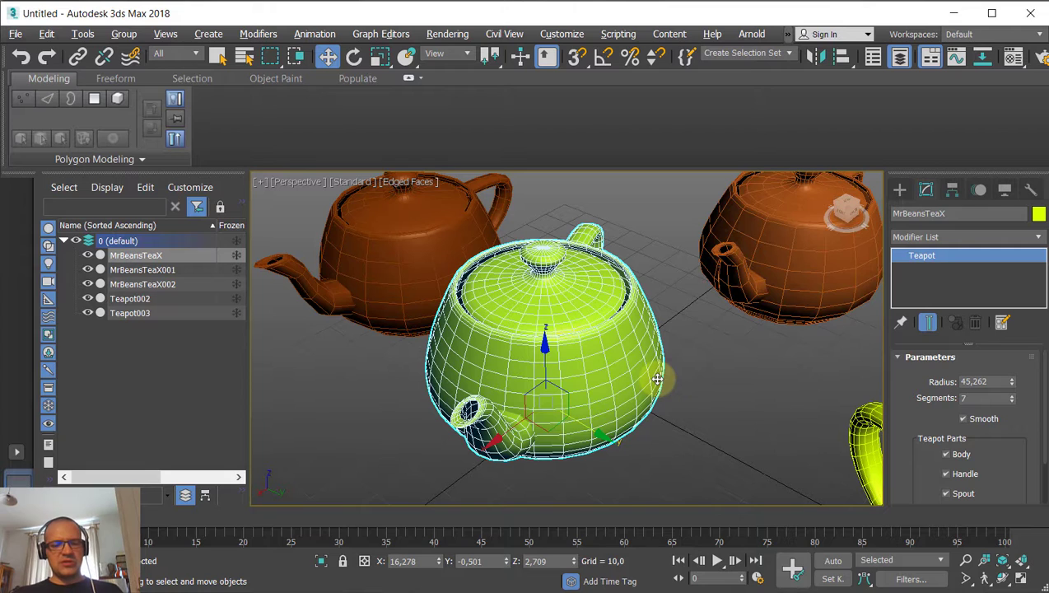
pyautogui.hotkey('ctrl', 'v')
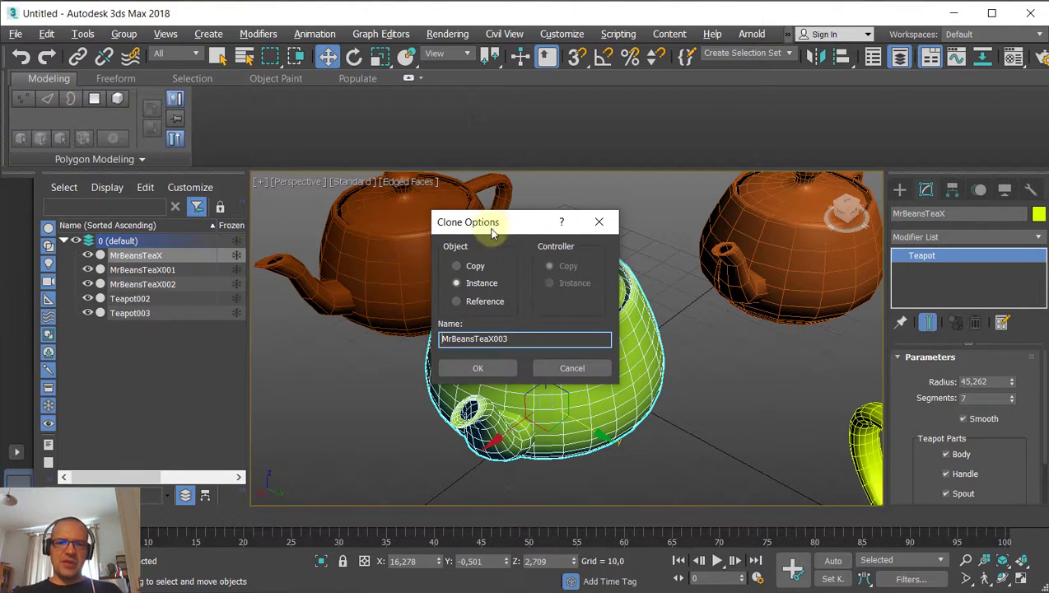
pyautogui.moveTo(485, 219); pyautogui.dragTo(543, 222)
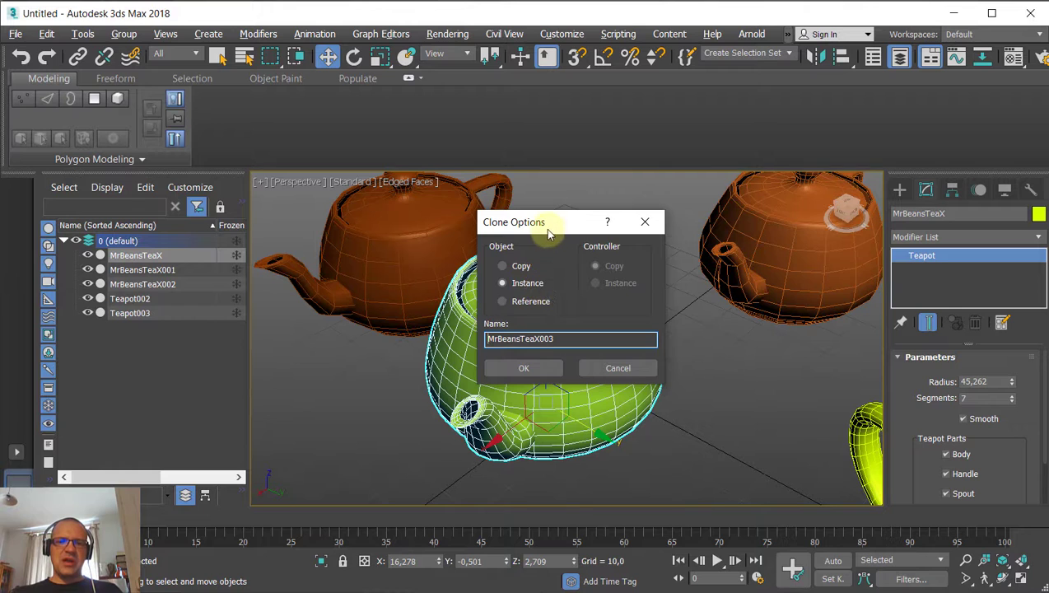
pyautogui.moveTo(545, 228); pyautogui.dragTo(689, 232)
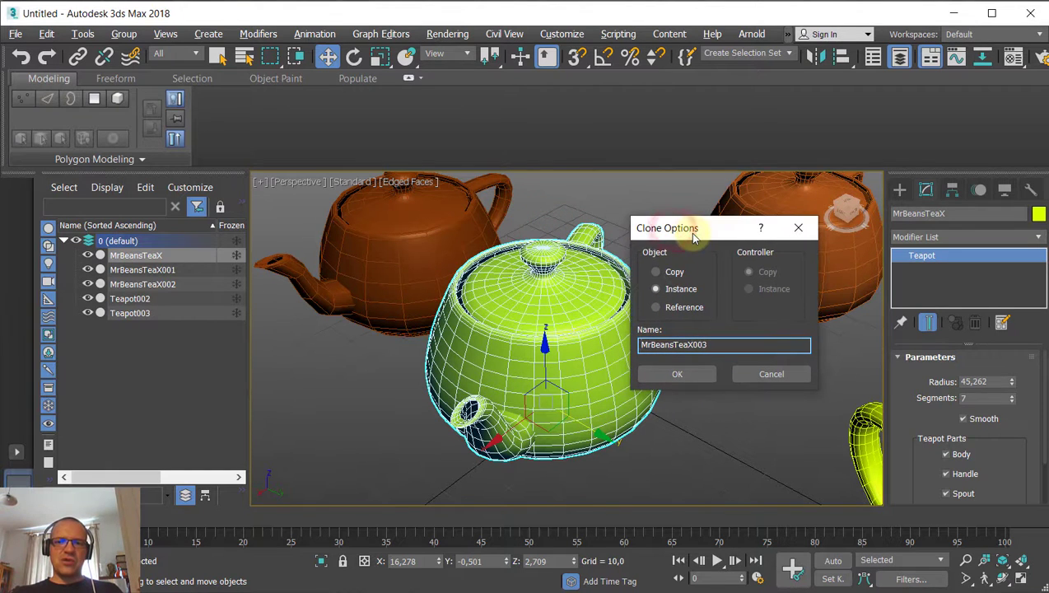
pyautogui.click(728, 346)
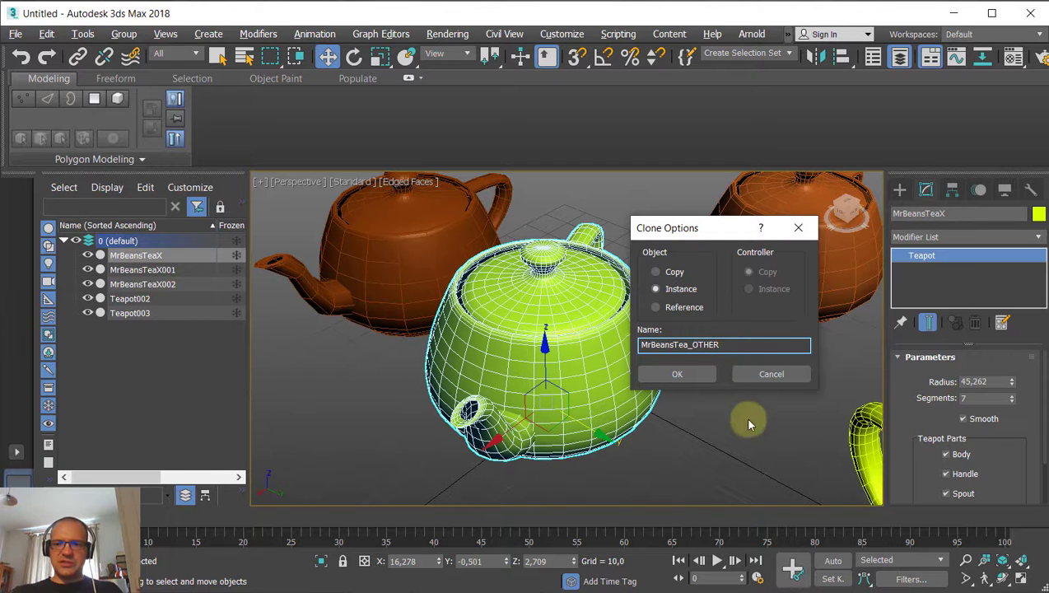
pyautogui.click(673, 373)
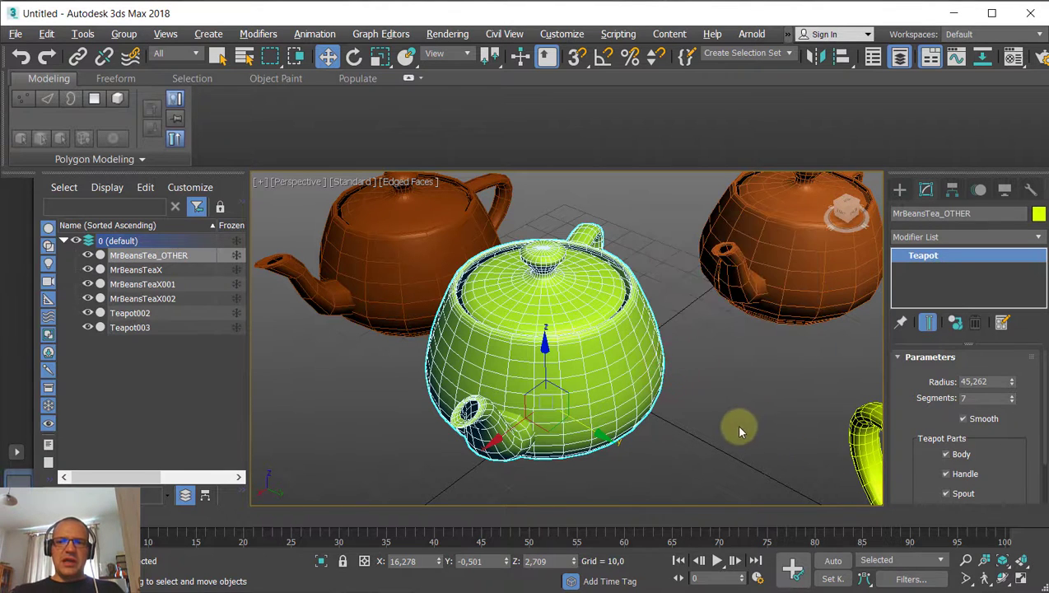
# Deselect and reselect the overlapping teapots in the viewport, and try to delete MrBeansTea_OTHER.
pyautogui.click(708, 382)
pyautogui.click(627, 363)
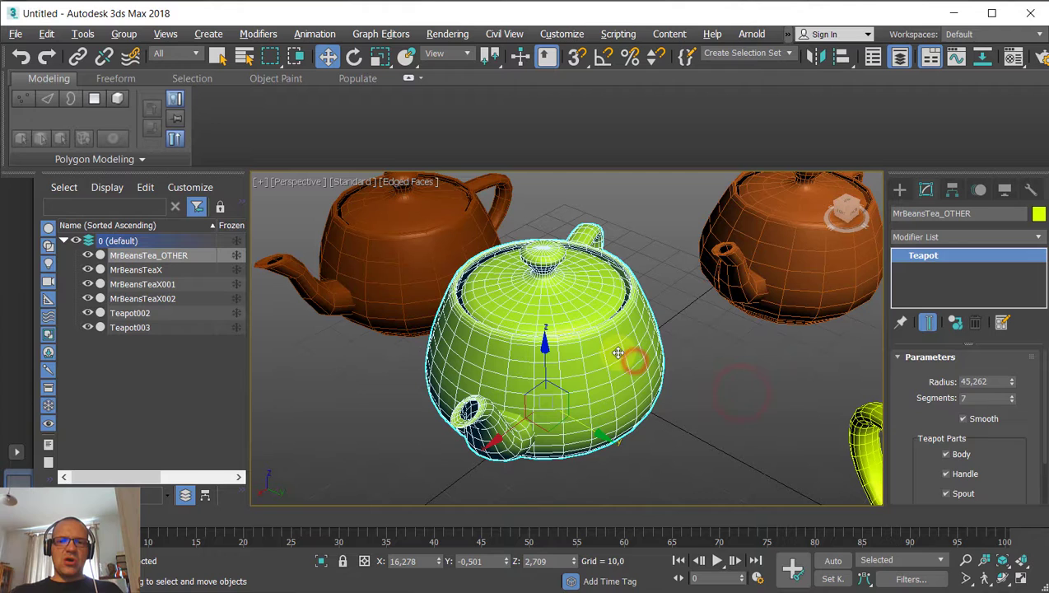
pyautogui.click(574, 321)
pyautogui.click(583, 296)
pyautogui.click(760, 381)
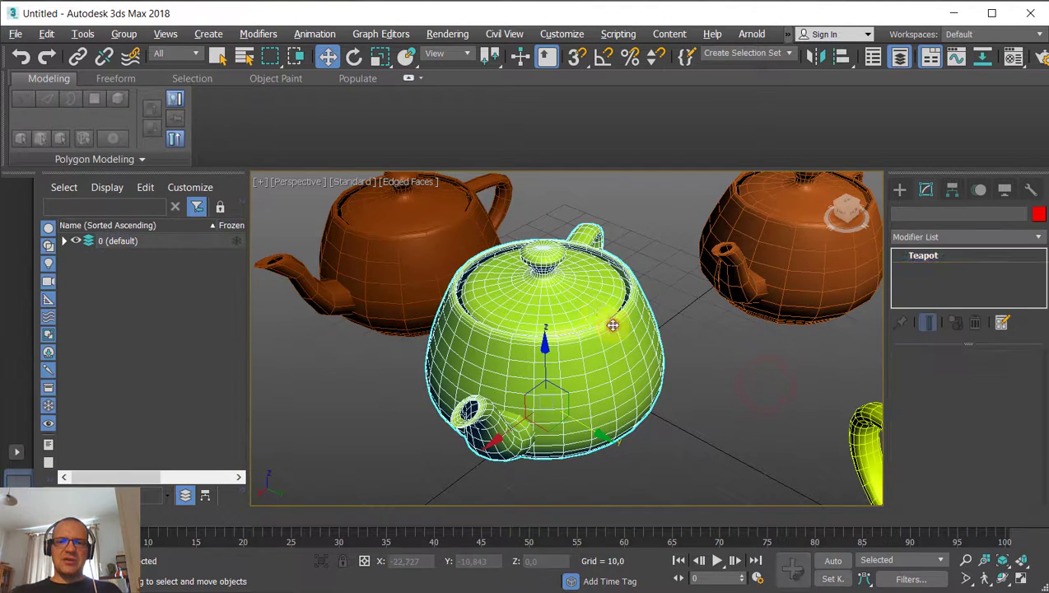
pyautogui.click(600, 312)
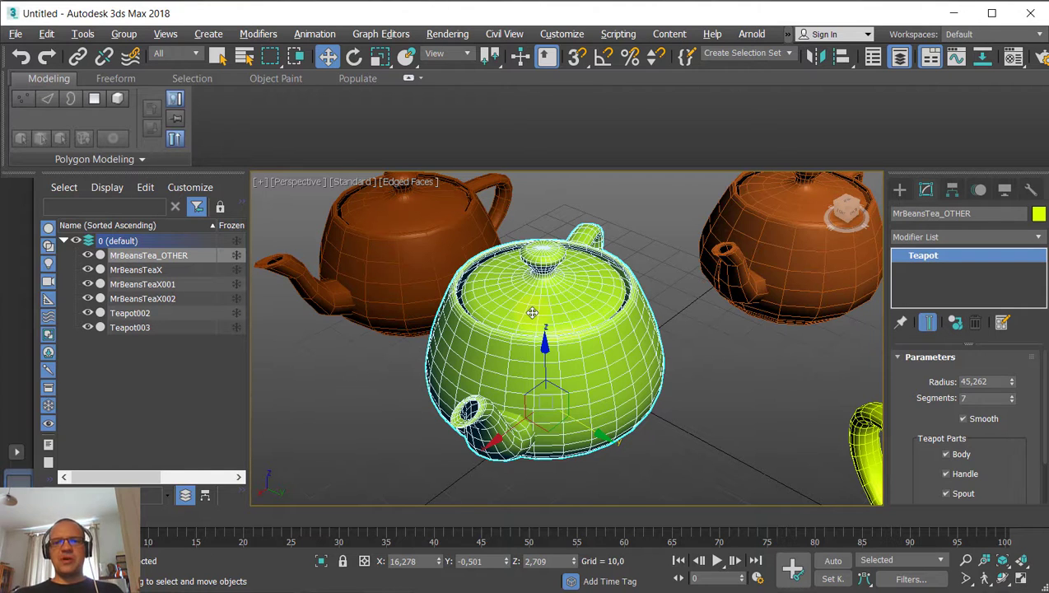
pyautogui.press('Delete')
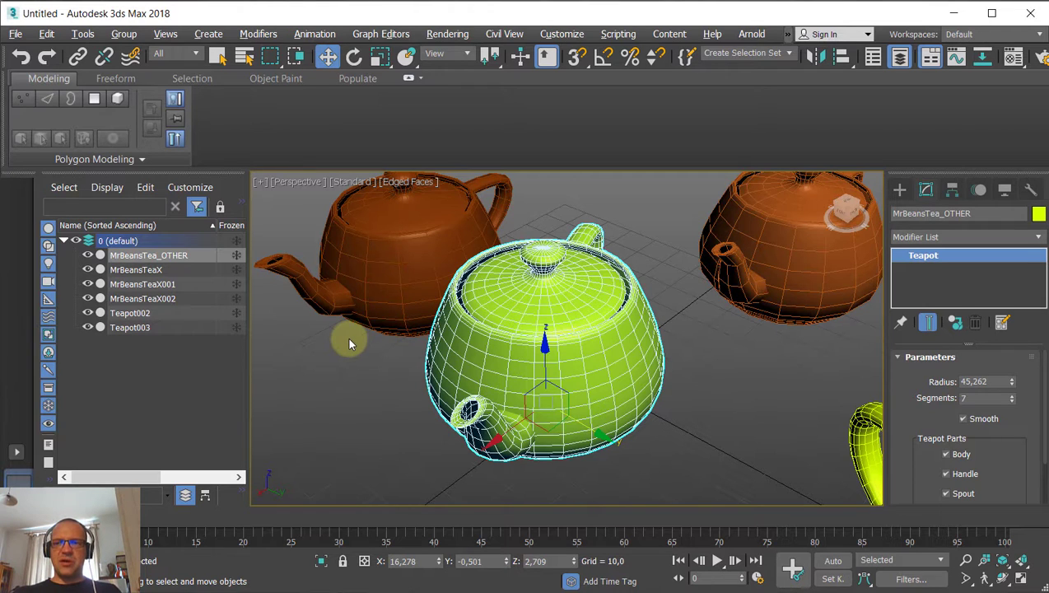
# Select MrBeansTeaX in the object list, and switch the selection to MrBeansTea_OTHER by name with Select From Scene.
pyautogui.click(145, 271)
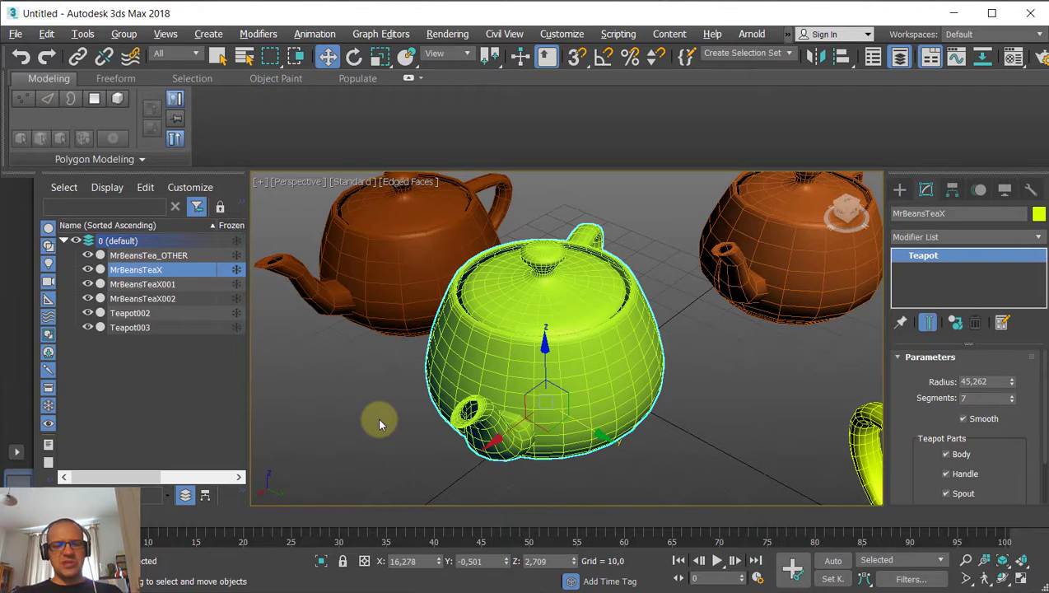
pyautogui.press('h')
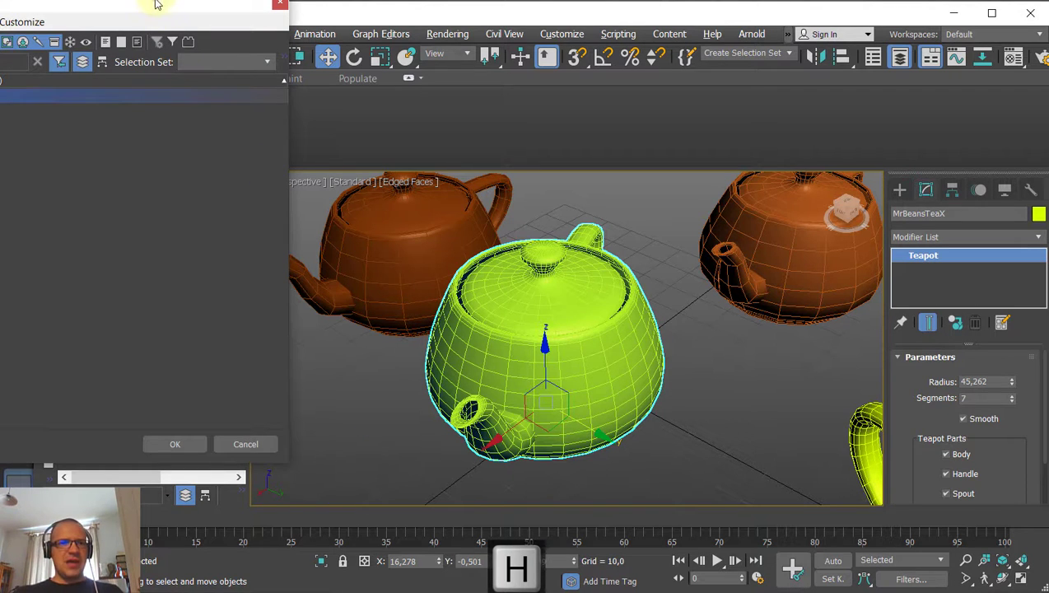
pyautogui.moveTo(157, 5); pyautogui.dragTo(389, 89)
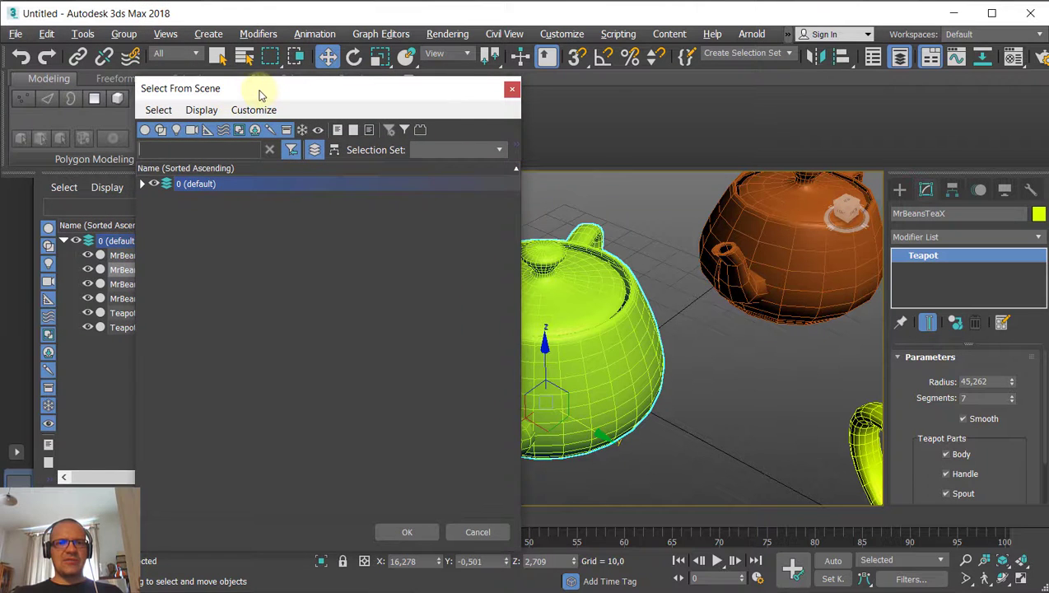
pyautogui.moveTo(260, 95); pyautogui.dragTo(306, 92)
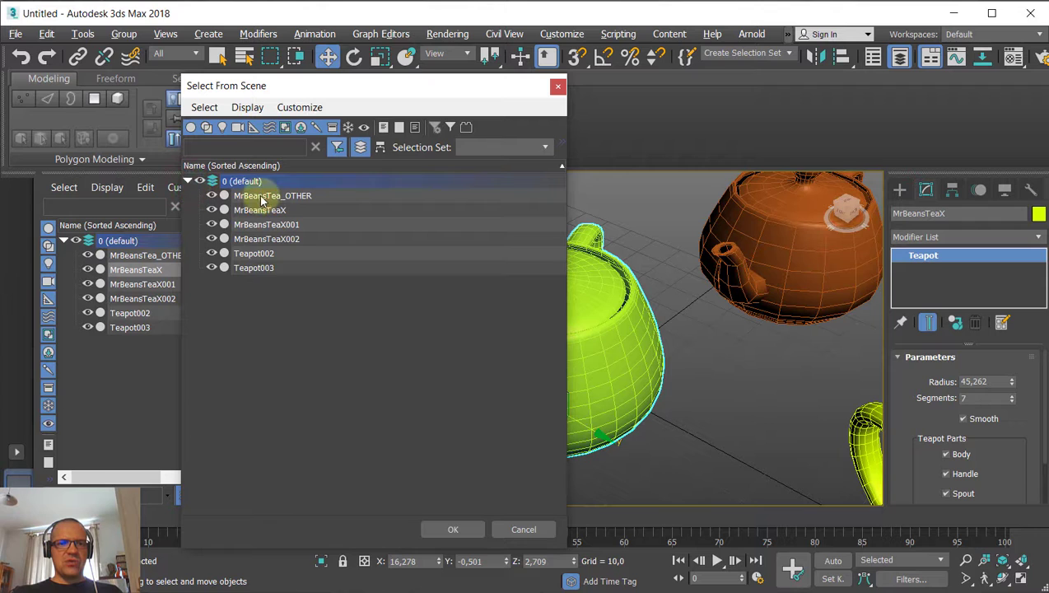
pyautogui.click(189, 181)
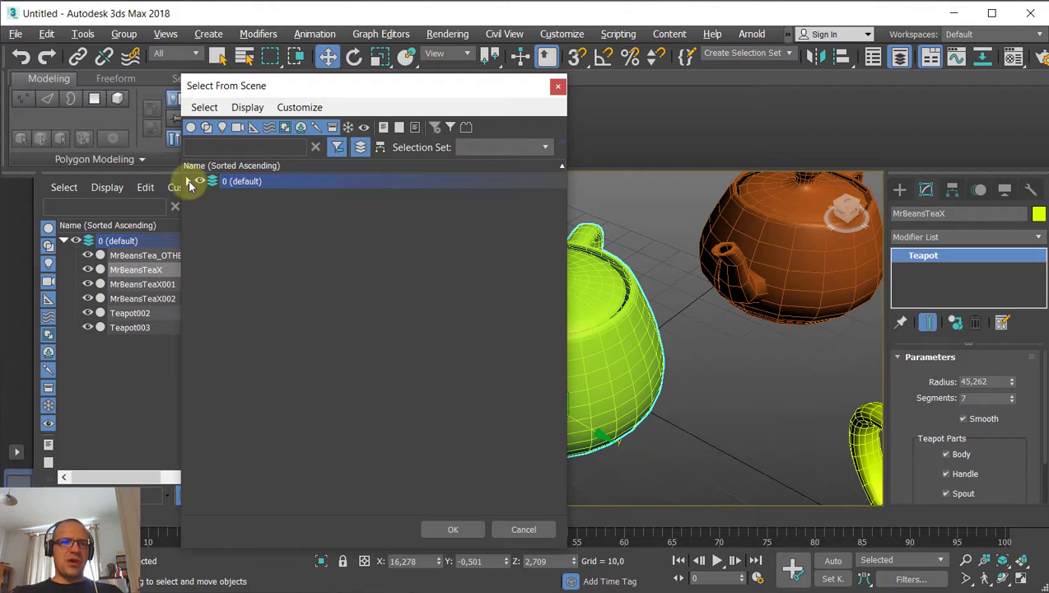
pyautogui.click(188, 181)
pyautogui.click(188, 181)
pyautogui.click(189, 181)
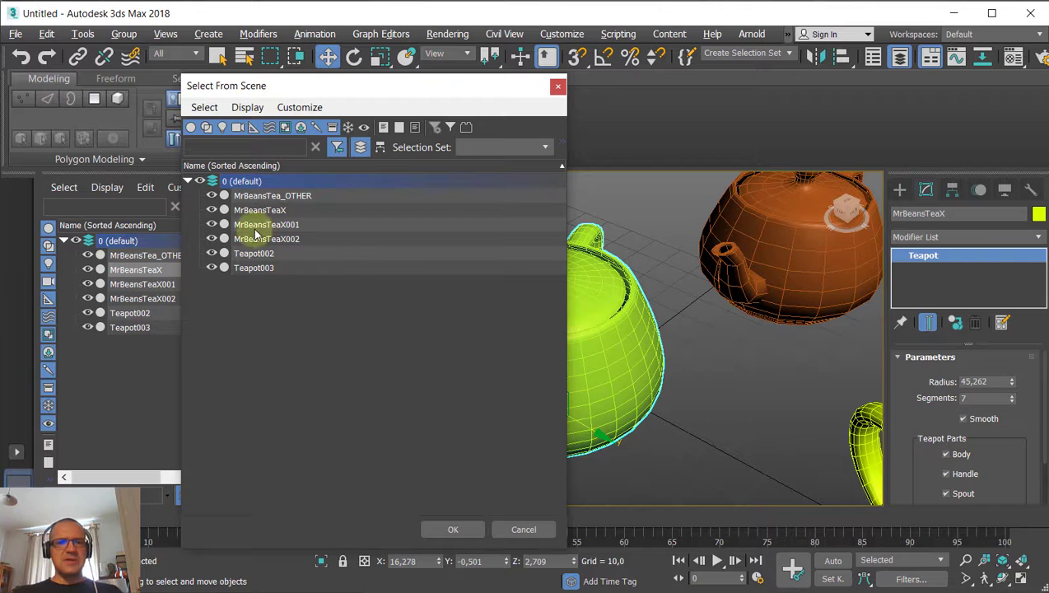
pyautogui.click(263, 196)
pyautogui.click(452, 529)
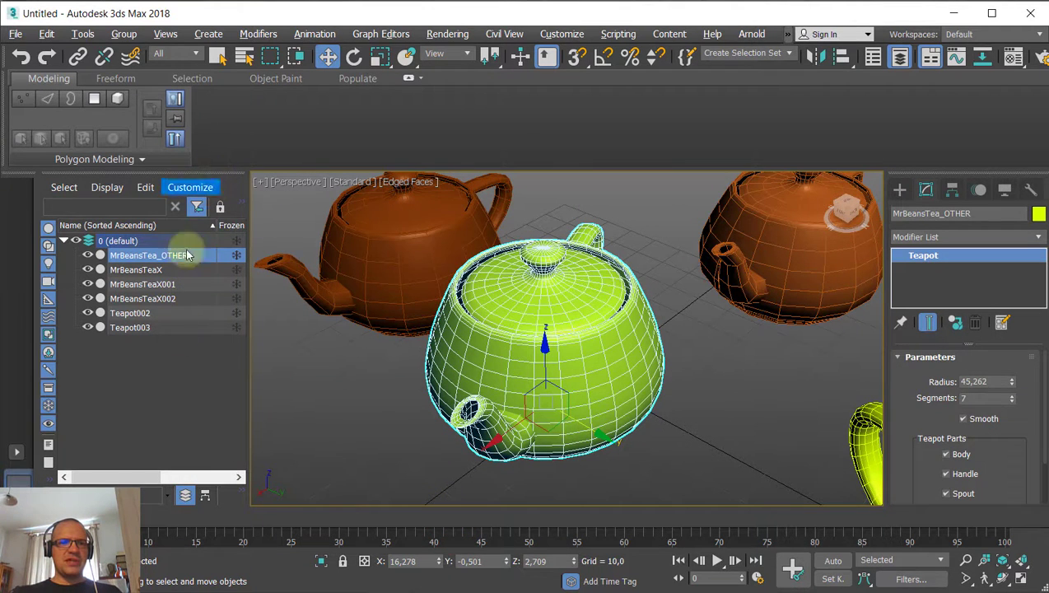
# Widen the docked Scene Explorer, and open Select From Scene and close it without choosing an object.
pyautogui.moveTo(250, 407); pyautogui.dragTo(288, 394)
pyautogui.press('h')
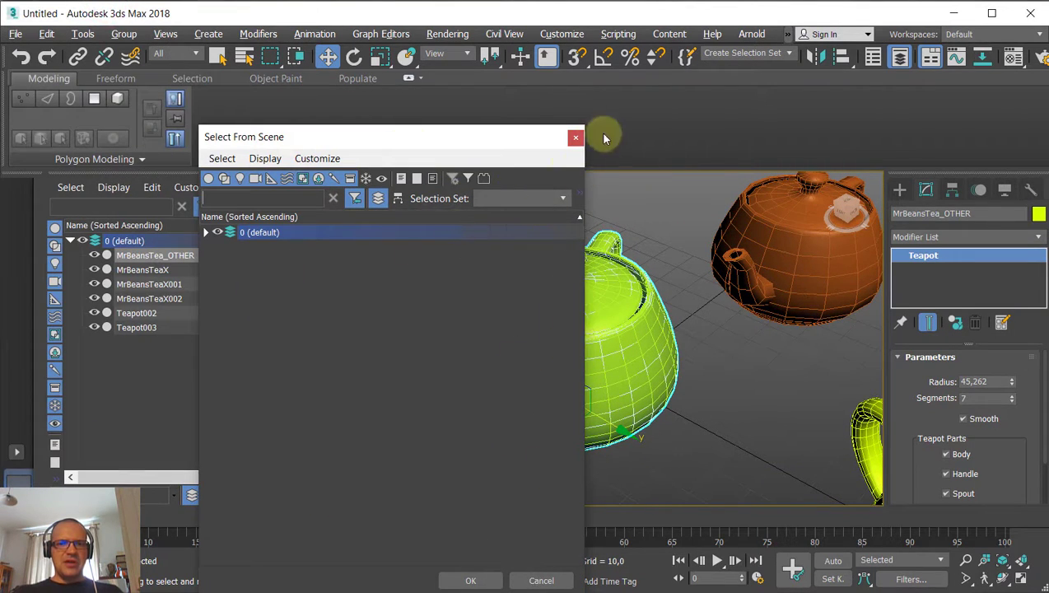
pyautogui.click(575, 137)
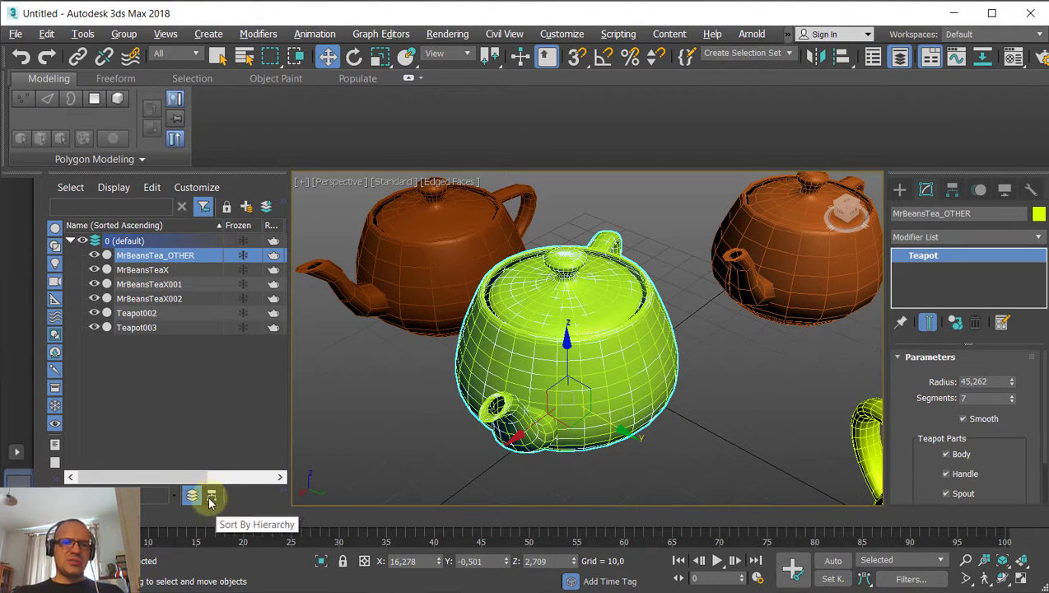
# Open a second Scene Explorer to compare hierarchy and layer sorting, and close it, narrowing the remaining explorer.
pyautogui.click(871, 54)
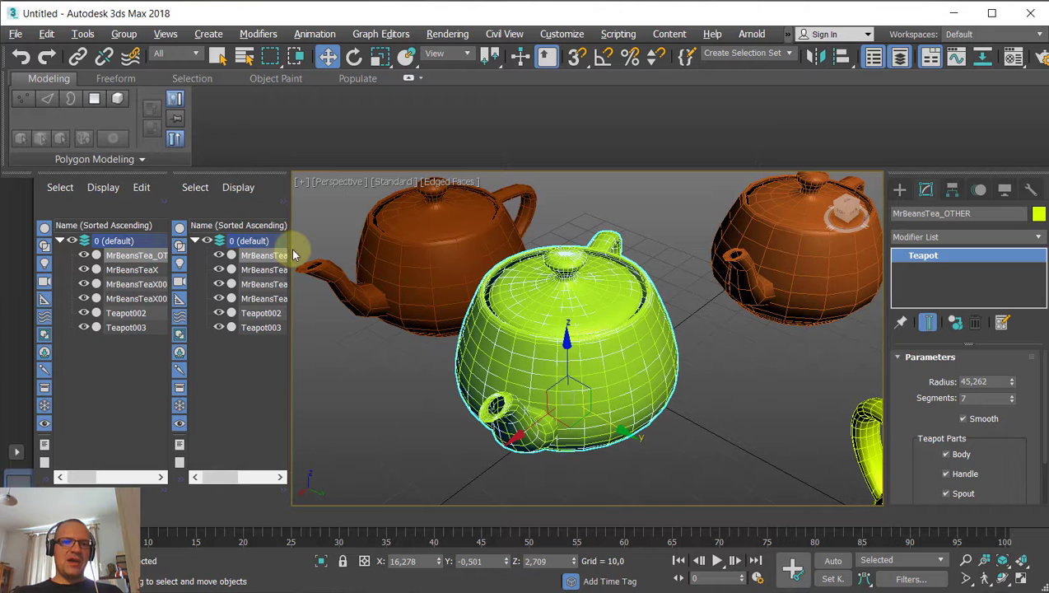
pyautogui.moveTo(291, 249); pyautogui.dragTo(426, 244)
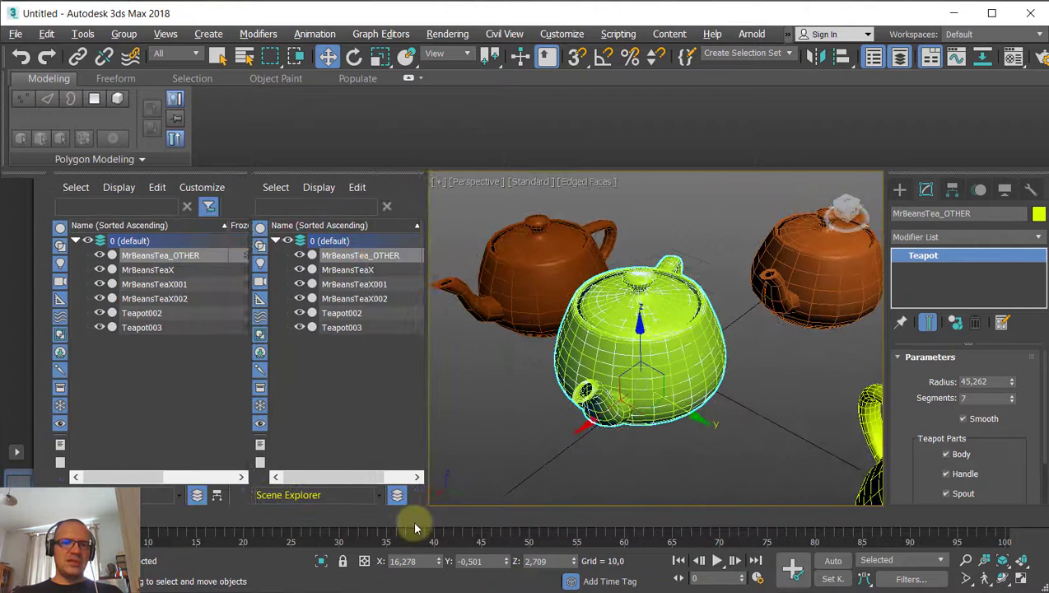
pyautogui.moveTo(426, 461); pyautogui.dragTo(492, 459)
pyautogui.click(457, 496)
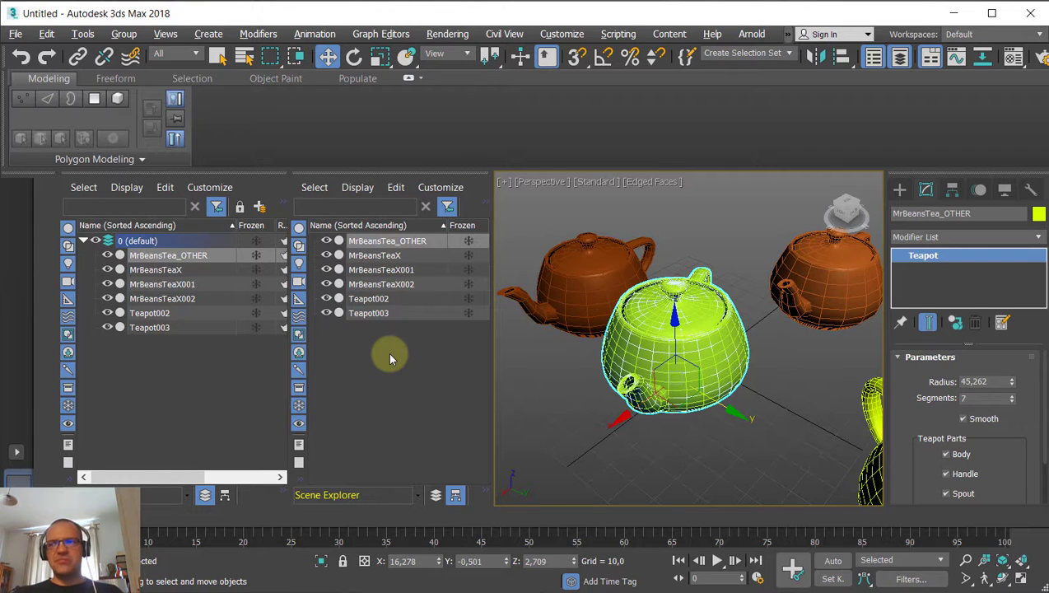
pyautogui.click(436, 497)
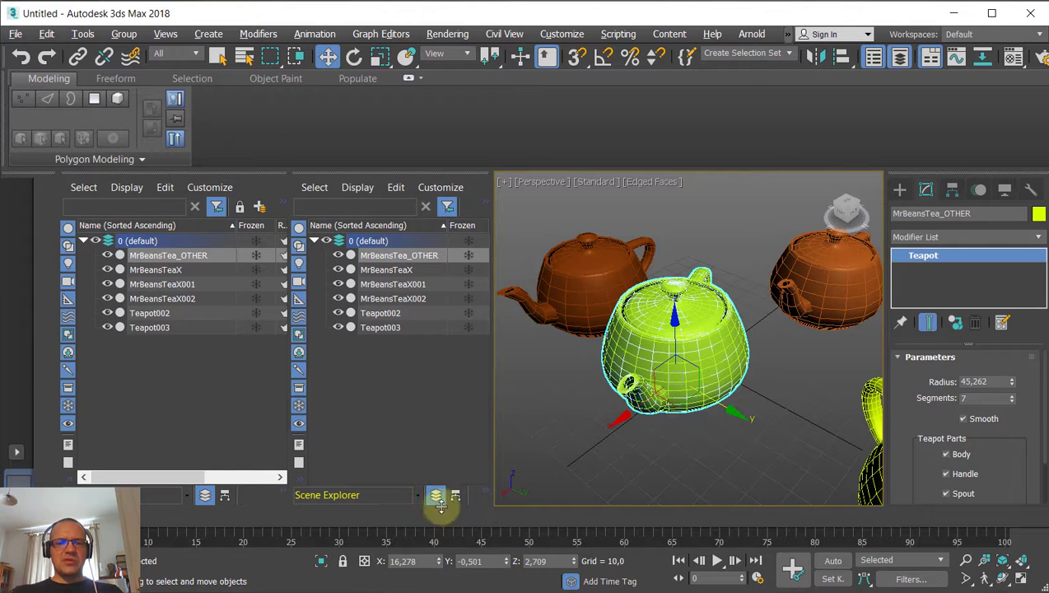
pyautogui.moveTo(461, 171); pyautogui.dragTo(555, 242)
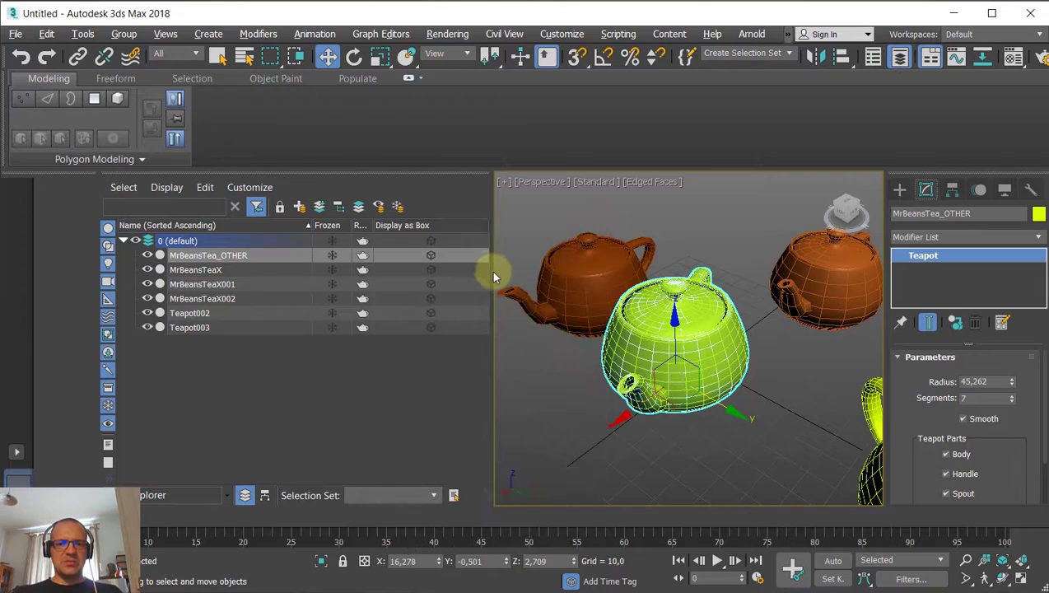
pyautogui.moveTo(493, 278); pyautogui.dragTo(183, 274)
# Delete the lime clones, including the rotated and the stretched teapot, keeping only the original MrBeansTeaX and the two brown teapots.
pyautogui.scroll(-5, 660, 304)
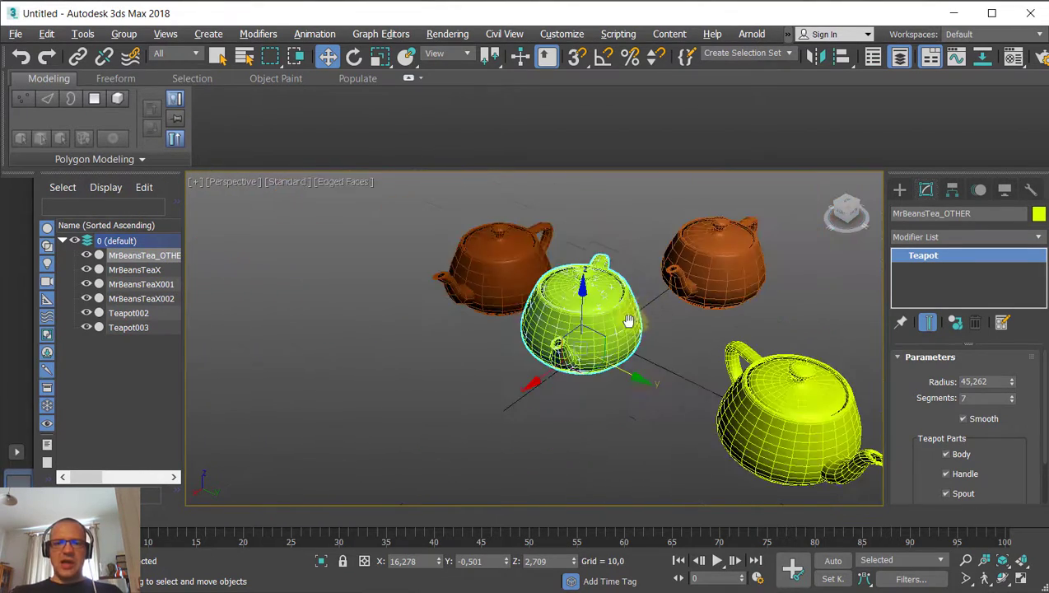
pyautogui.moveTo(628, 321); pyautogui.dragTo(604, 367, button='middle')
pyautogui.click(604, 368)
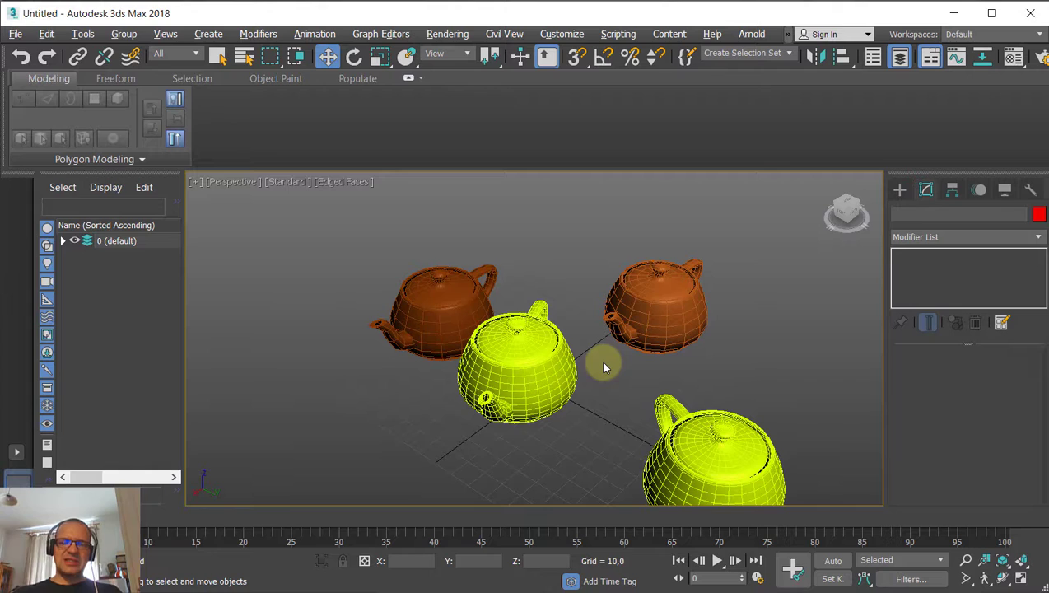
pyautogui.moveTo(553, 344); pyautogui.dragTo(480, 370, button='middle')
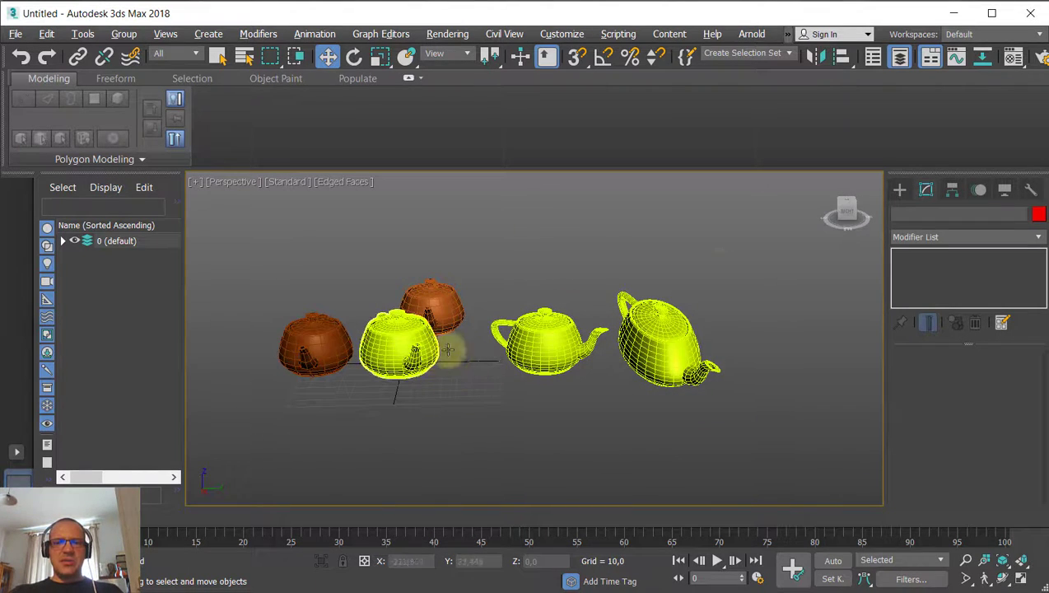
pyautogui.moveTo(702, 281); pyautogui.dragTo(536, 418)
pyautogui.press('Delete')
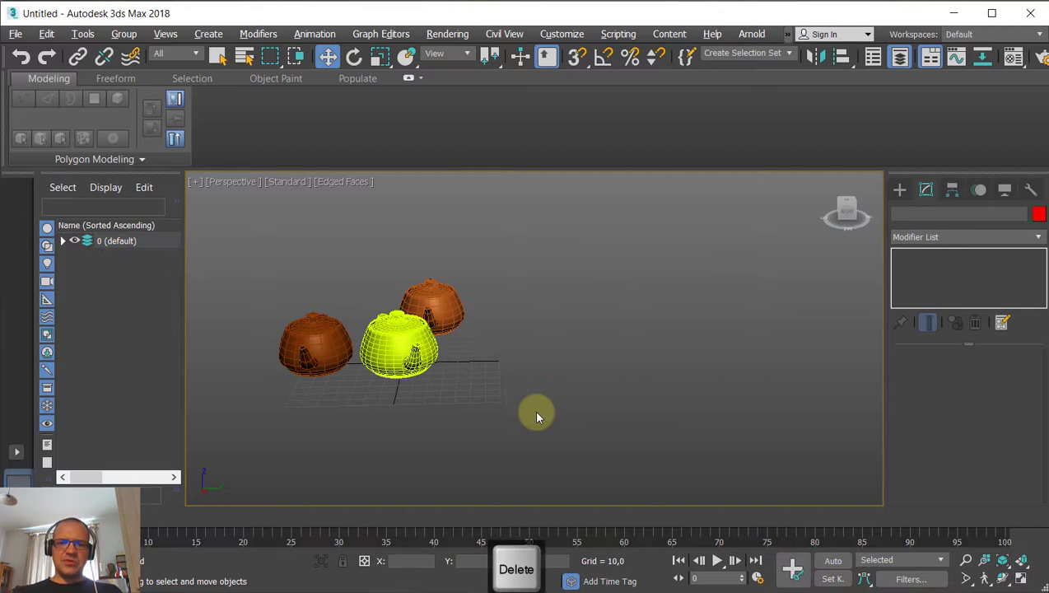
# Select the remaining lime teapot MrBeansTeaX and examine it next to the two brown teapots.
pyautogui.click(408, 362)
pyautogui.scroll(2, 407, 362)
pyautogui.keyDown('alt'); pyautogui.moveTo(408, 363); pyautogui.dragTo(475, 400, button='middle'); pyautogui.keyUp('alt')
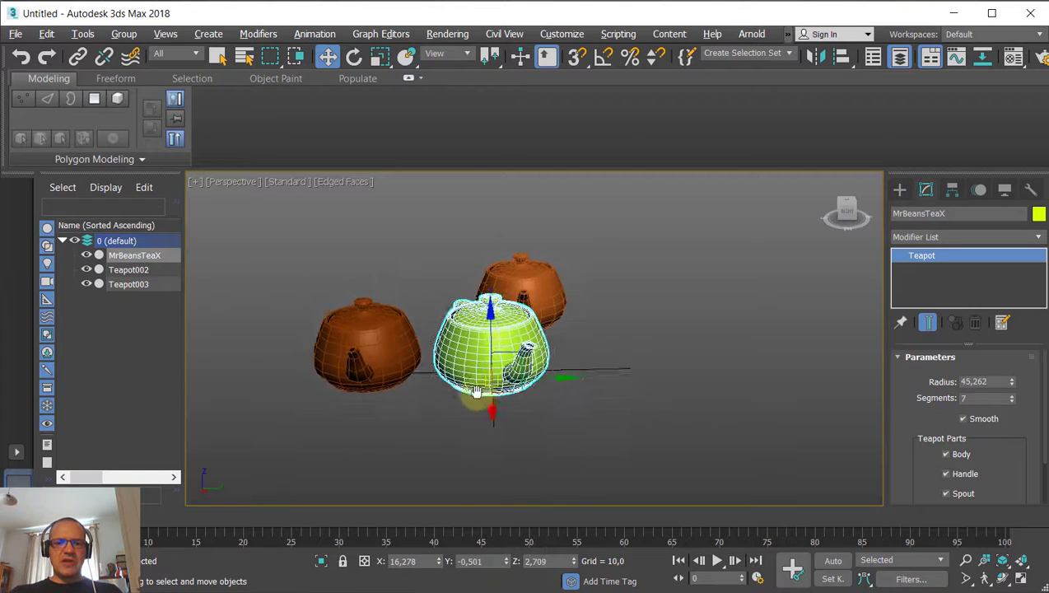
pyautogui.scroll(5, 475, 403)
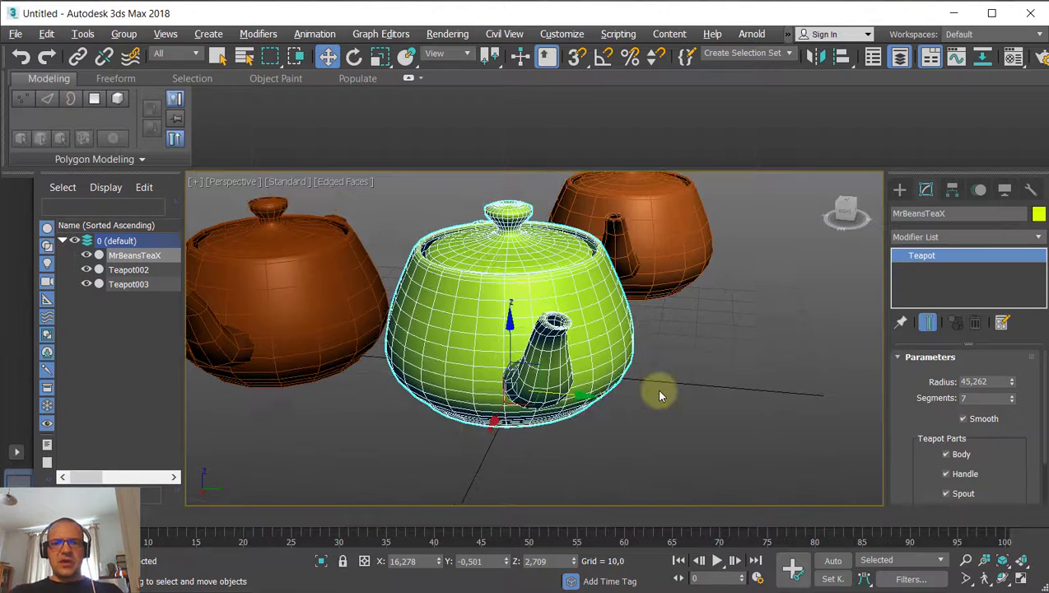
pyautogui.scroll(-5, 659, 395)
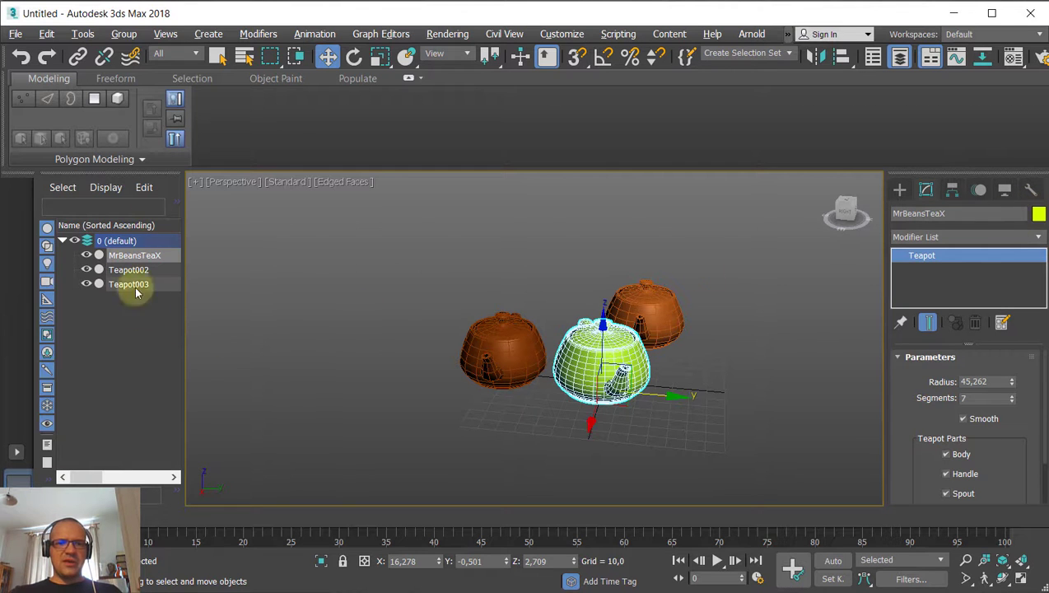
pyautogui.keyDown('alt'); pyautogui.moveTo(406, 327); pyautogui.dragTo(416, 306, button='middle'); pyautogui.keyUp('alt')
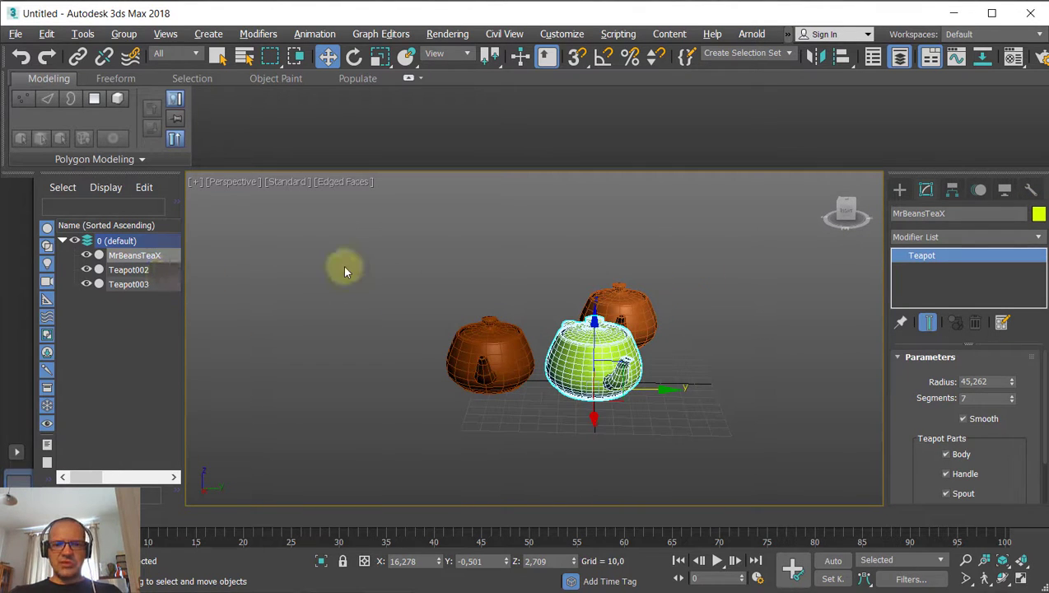
pyautogui.scroll(-4, 437, 354)
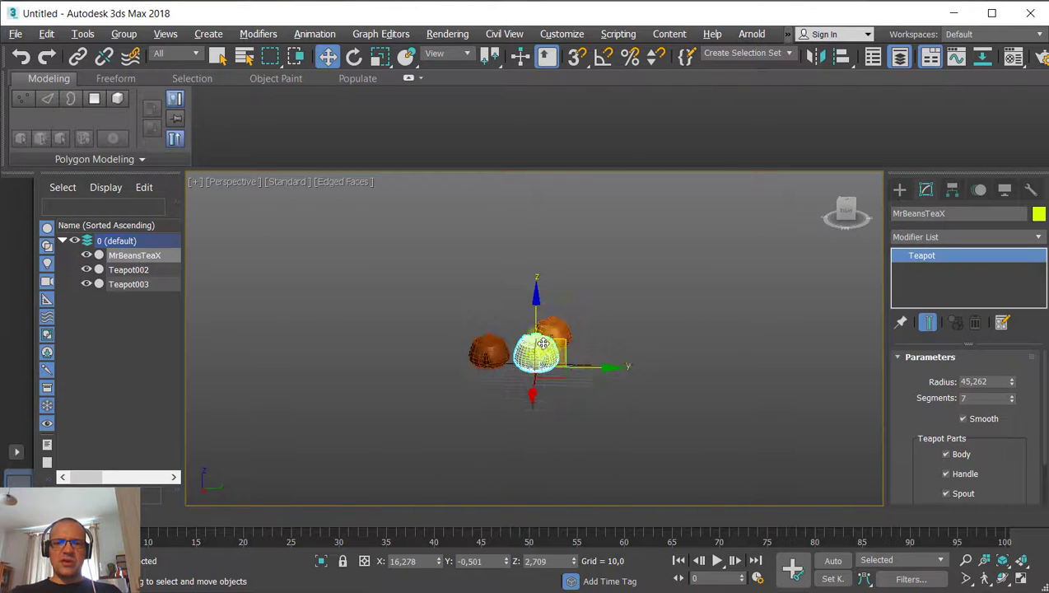
# Examine the lime teapot MrBeansTeaX up close among the brown teapots in the perspective view.
pyautogui.scroll(5, 522, 363)
pyautogui.scroll(-4, 520, 361)
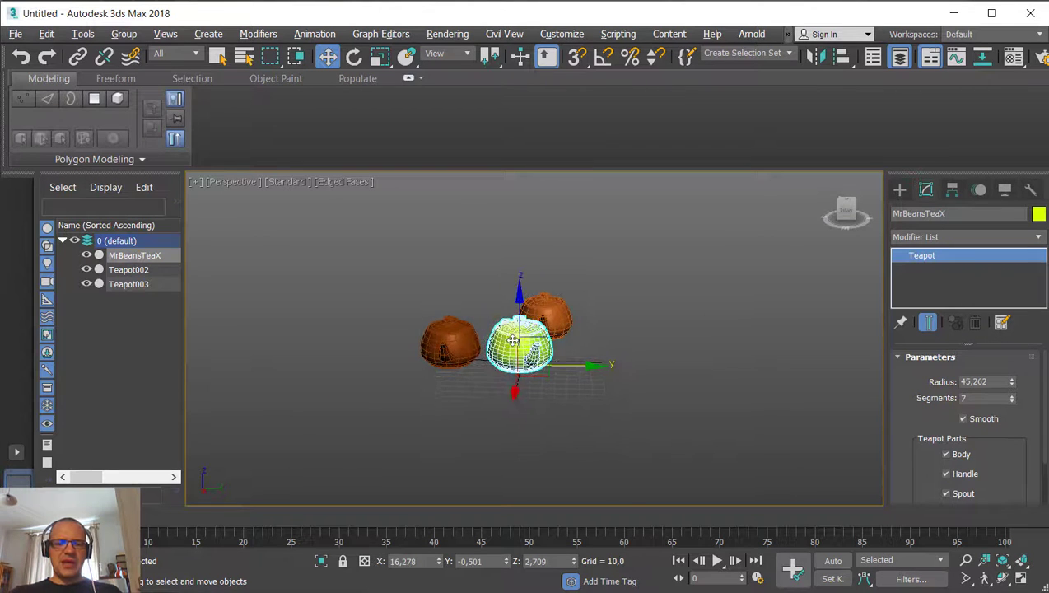
pyautogui.keyDown('alt'); pyautogui.moveTo(528, 352); pyautogui.dragTo(473, 349, button='middle'); pyautogui.keyUp('alt')
pyautogui.scroll(5, 482, 340)
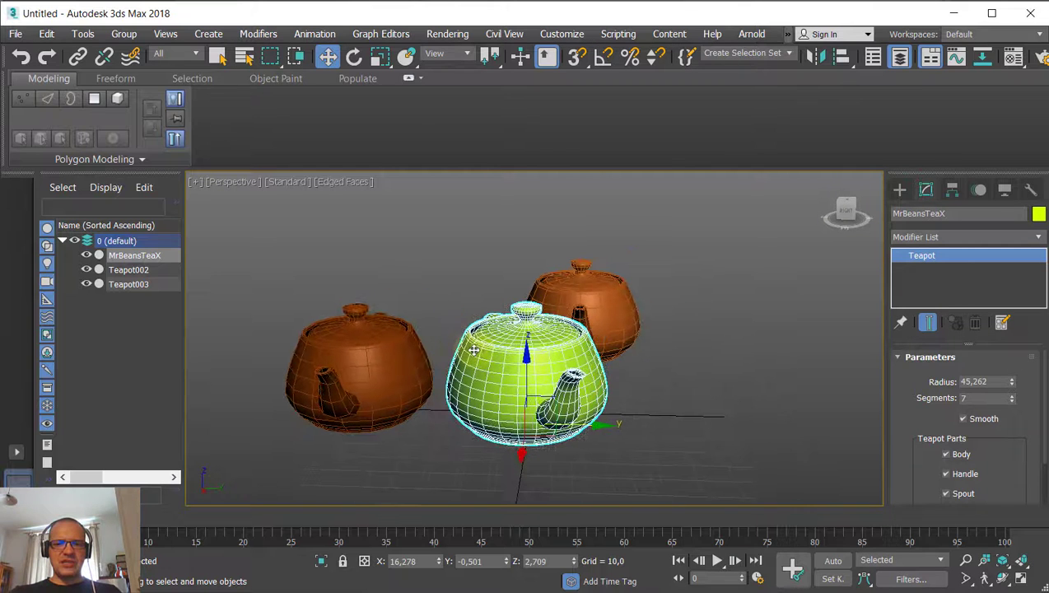
pyautogui.scroll(3, 712, 380)
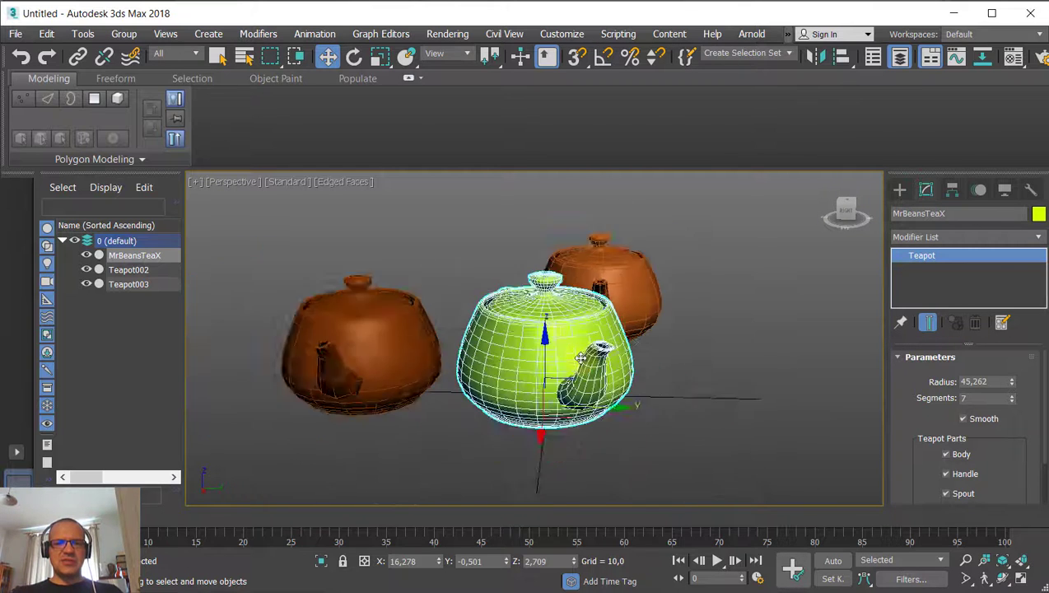
pyautogui.scroll(-4, 538, 365)
pyautogui.scroll(4, 537, 365)
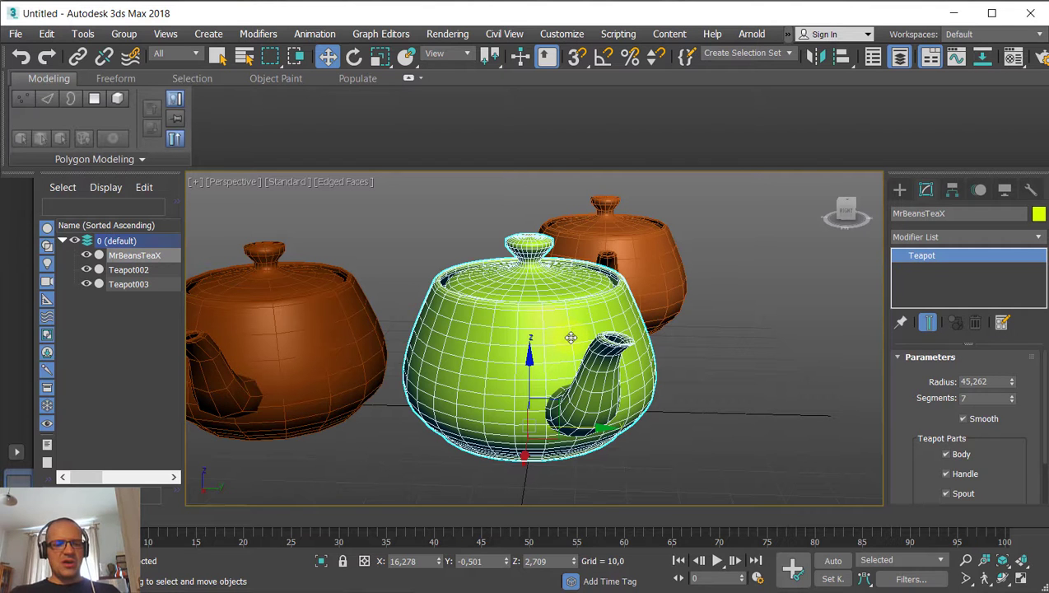
# Switch between the four-viewport layout and the maximized Perspective view several times, and maximize the Front viewport.
pyautogui.hotkey('alt', 'w')
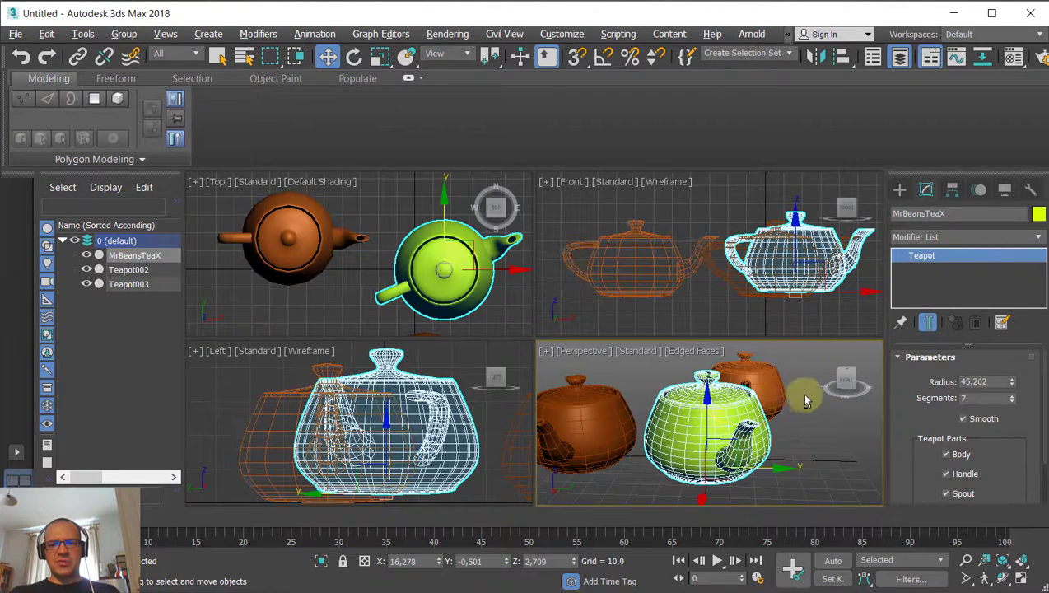
pyautogui.hotkey('alt', 'w')
pyautogui.hotkey('alt', 'w')
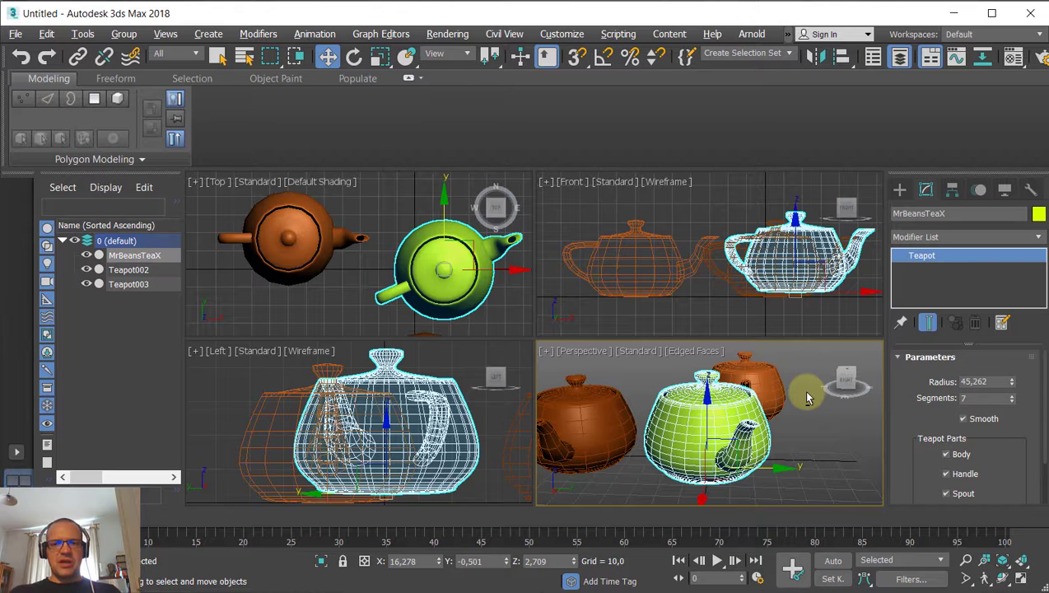
pyautogui.hotkey('alt', 'w')
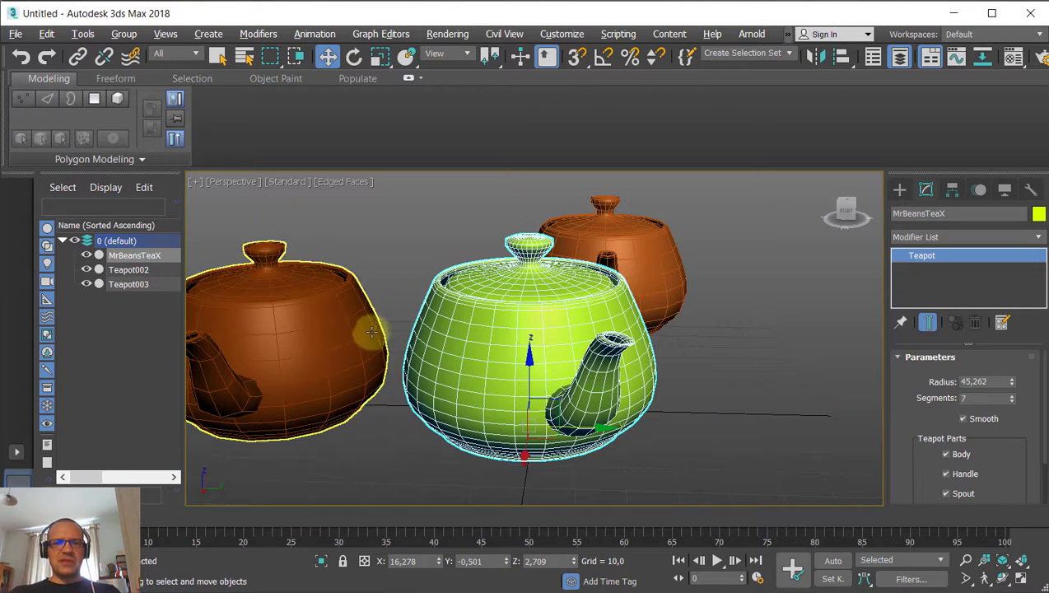
pyautogui.hotkey('alt', 'w')
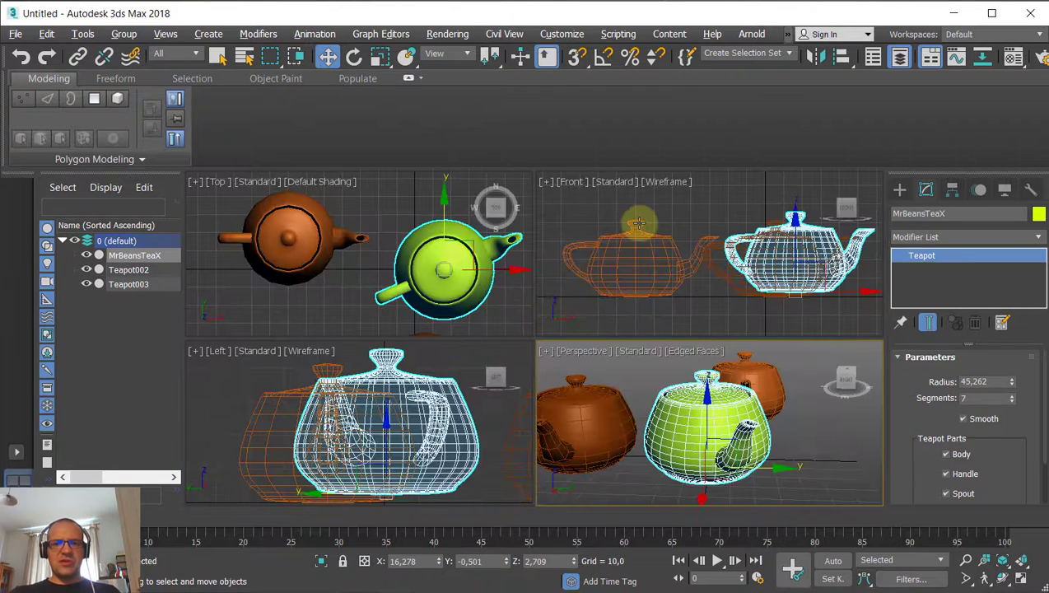
pyautogui.hotkey('alt', 'w')
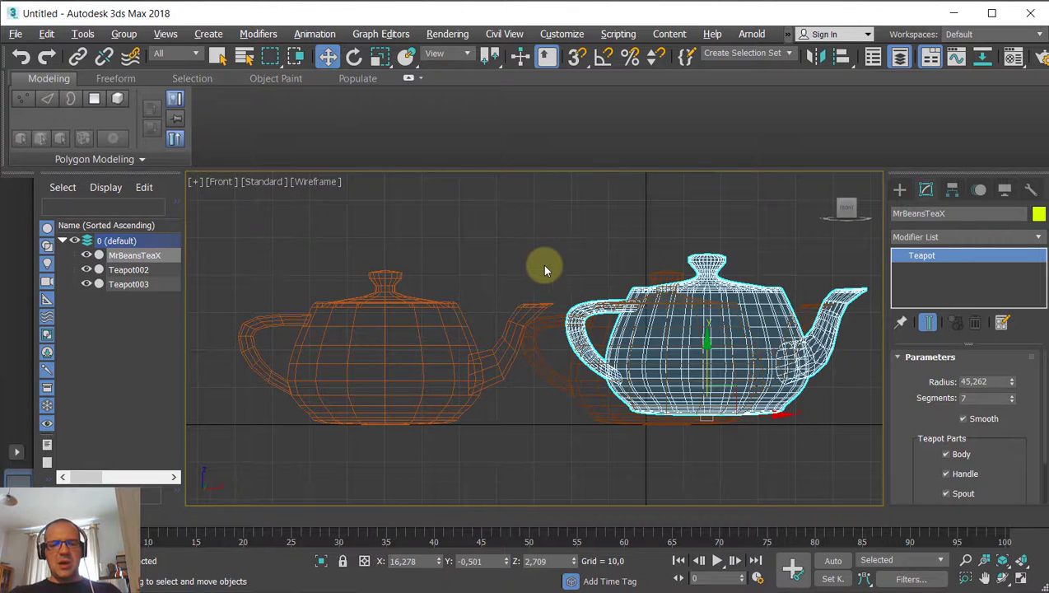
# Change the maximized viewport to the Top view, the Bottom view and back to Perspective.
pyautogui.press('p')
pyautogui.press('t')
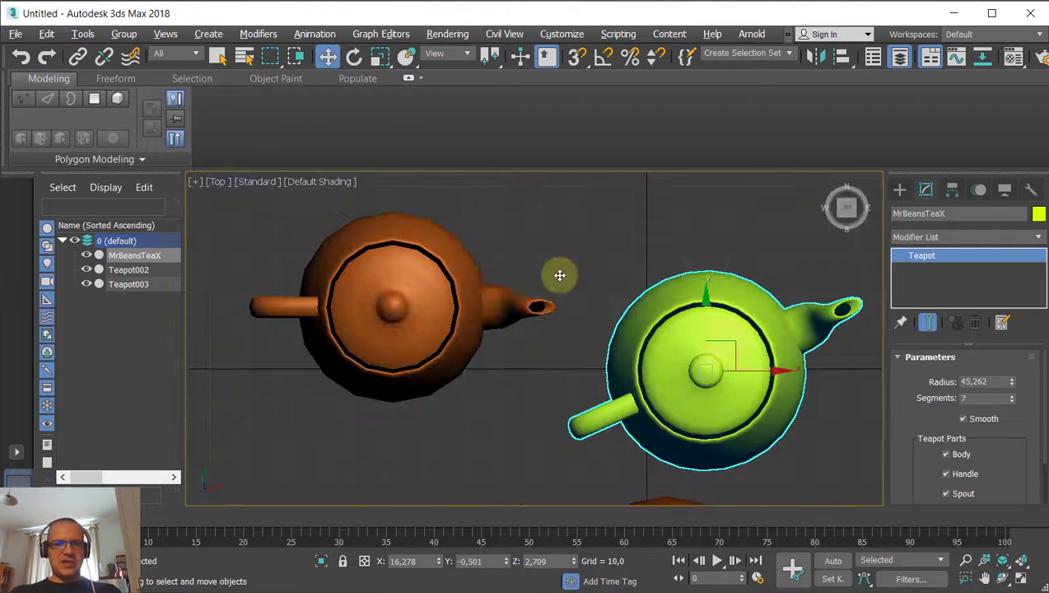
pyautogui.press('b')
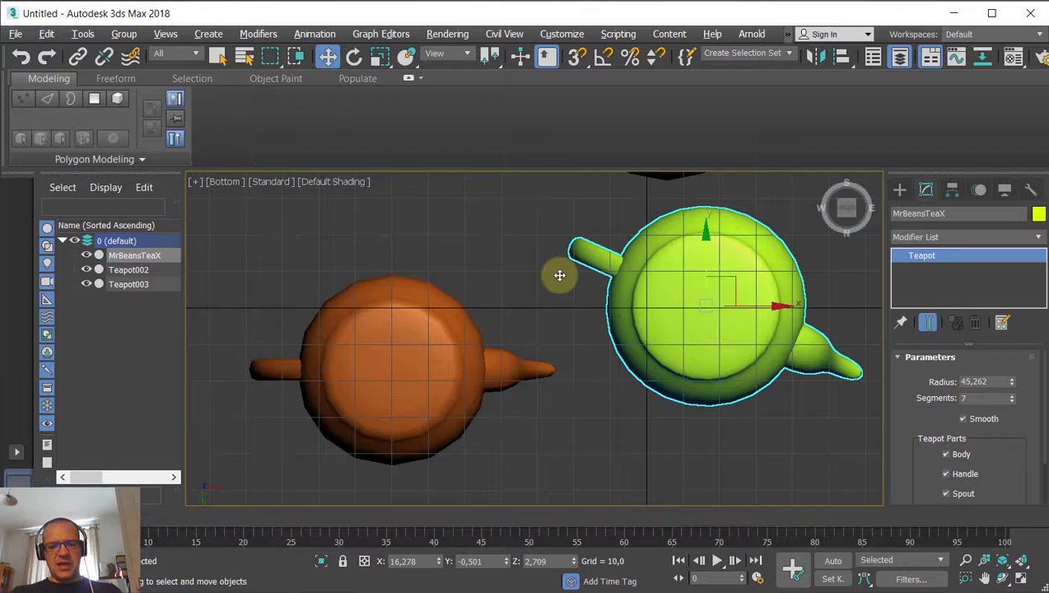
pyautogui.press('p')
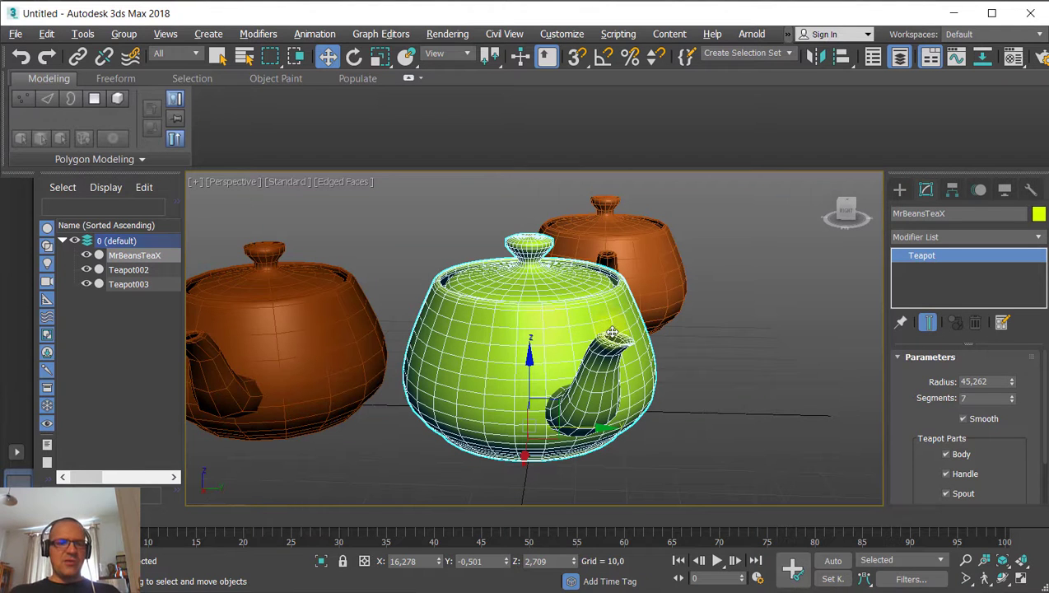
# Toggle the Edged Faces display of the teapots off and on repeatedly, leaving it on.
pyautogui.press('F4')
pyautogui.press('F4')
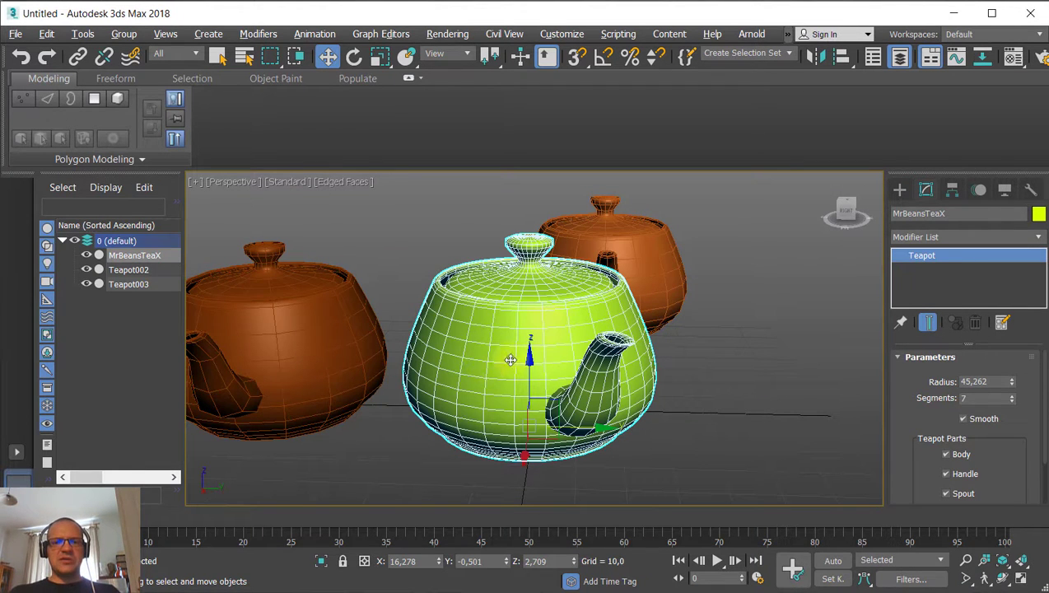
pyautogui.press('F4')
pyautogui.press('F4')
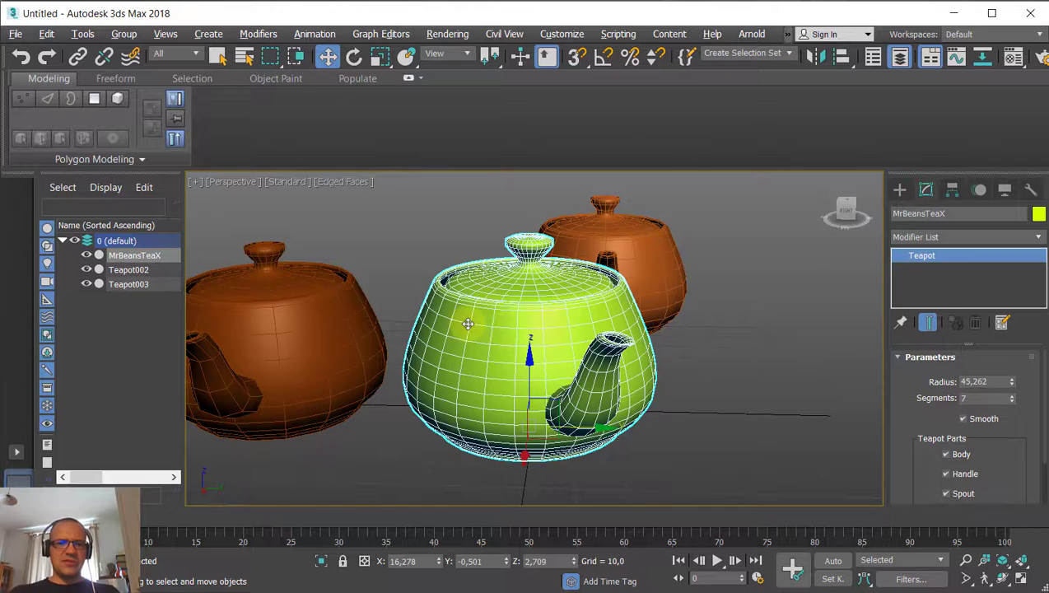
pyautogui.scroll(-3, 467, 323)
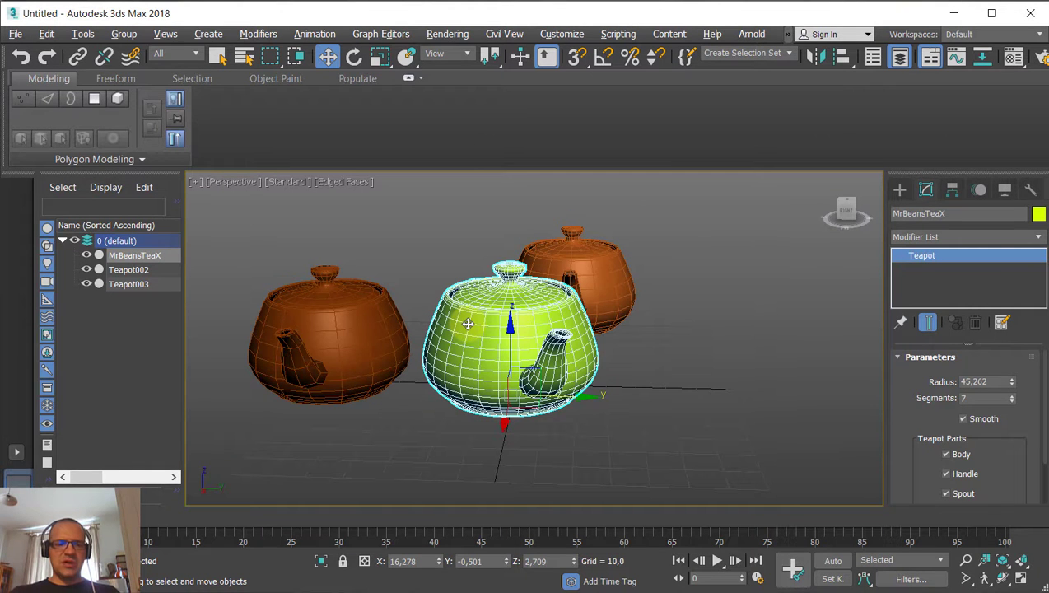
pyautogui.press('F4')
pyautogui.press('F4')
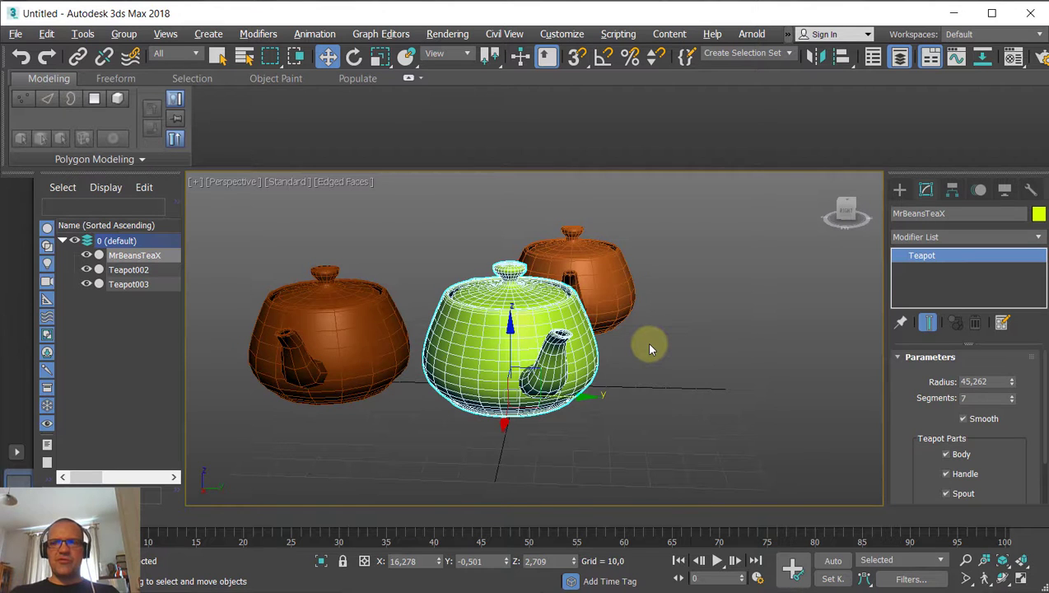
# Toggle the perspective view between wireframe and shaded display, and return it to shading with edged faces.
pyautogui.press('F3')
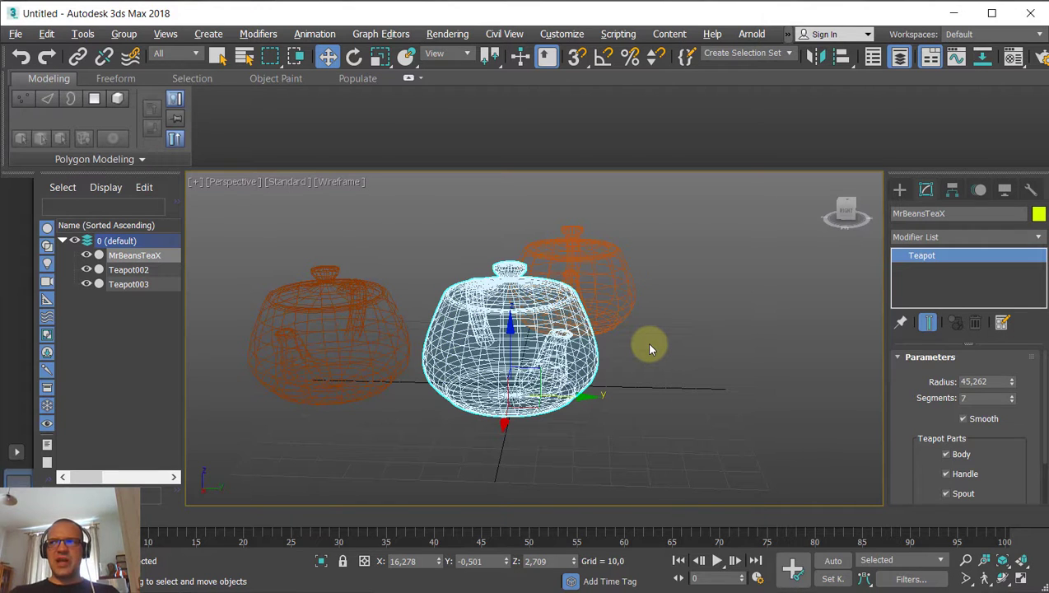
pyautogui.press('F3')
pyautogui.press('F3')
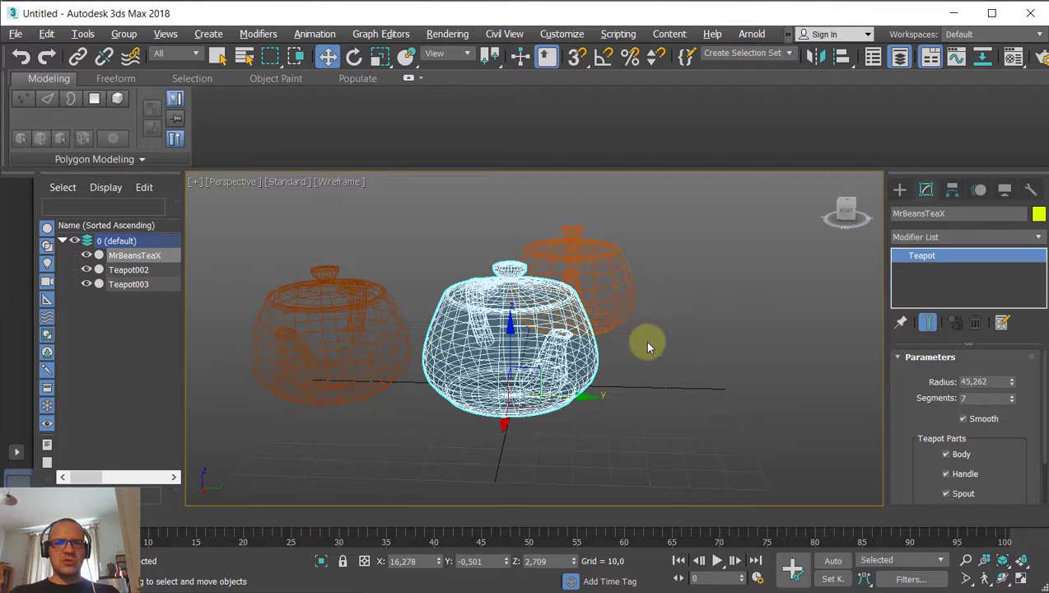
pyautogui.press('F3')
# Activate the Select Object tool and cycle through the selection region shapes back to the rectangular one.
pyautogui.keyDown('alt'); pyautogui.moveTo(517, 326); pyautogui.dragTo(578, 322, button='middle'); pyautogui.keyUp('alt')
pyautogui.scroll(3, 537, 336)
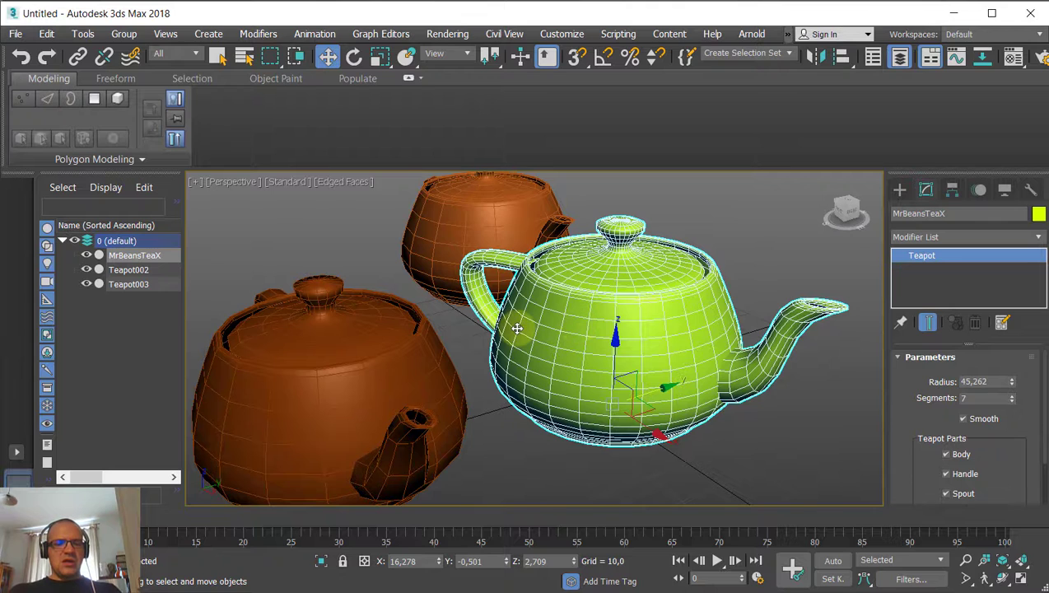
pyautogui.click(217, 56)
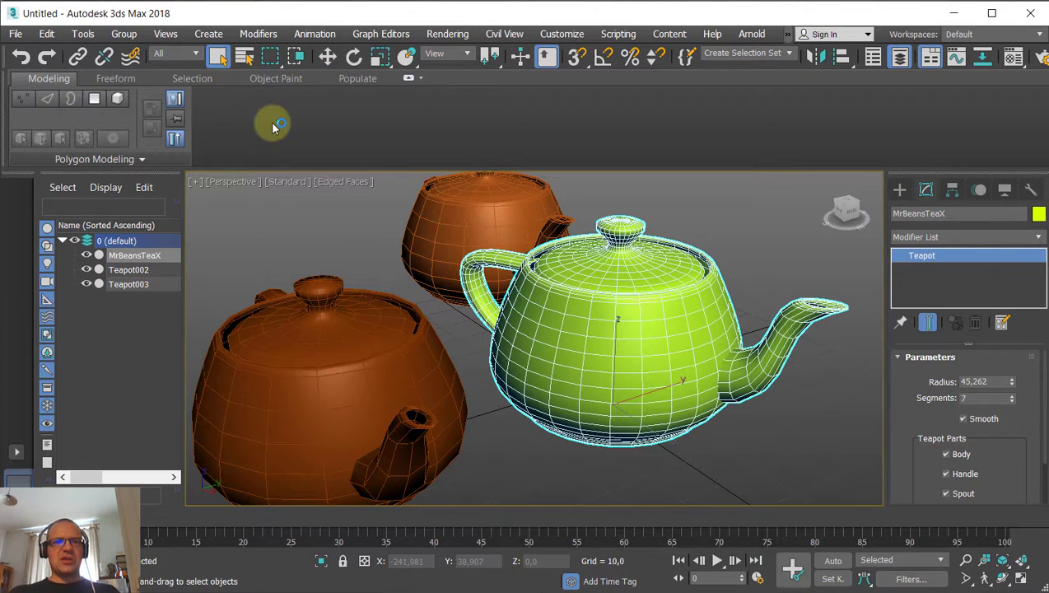
pyautogui.press('q')
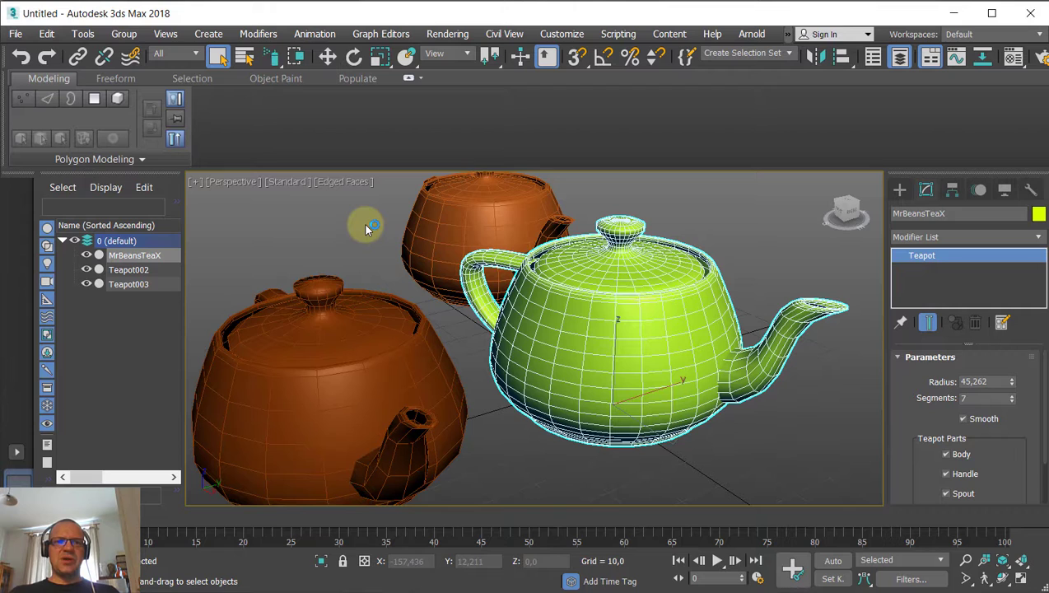
pyautogui.press('q')
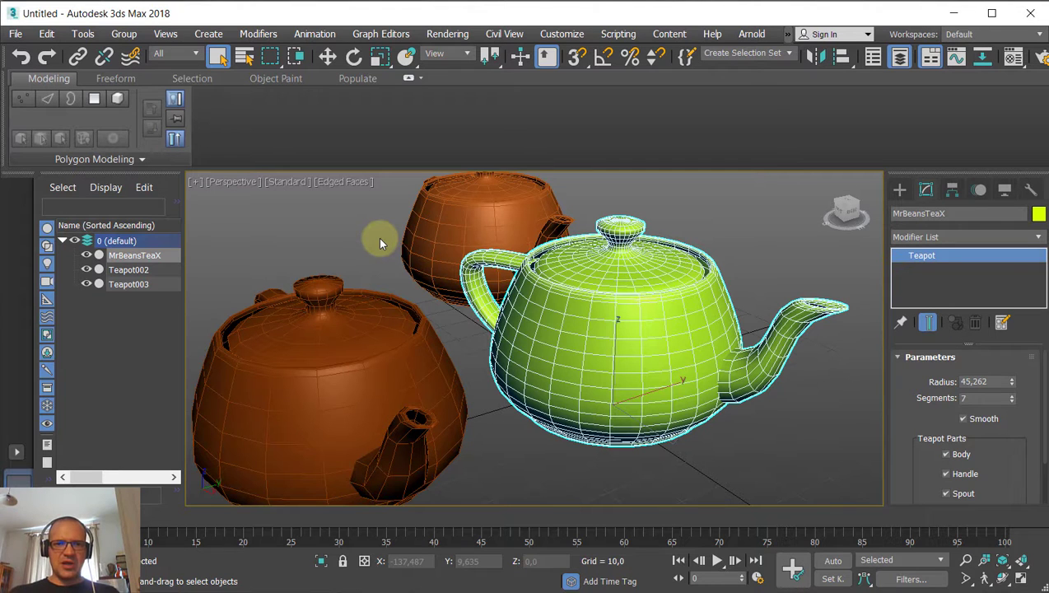
# Switch through the Move and Rotate tools to Select and Uniform Scale for the lime teapot.
pyautogui.press('w')
pyautogui.click(353, 55)
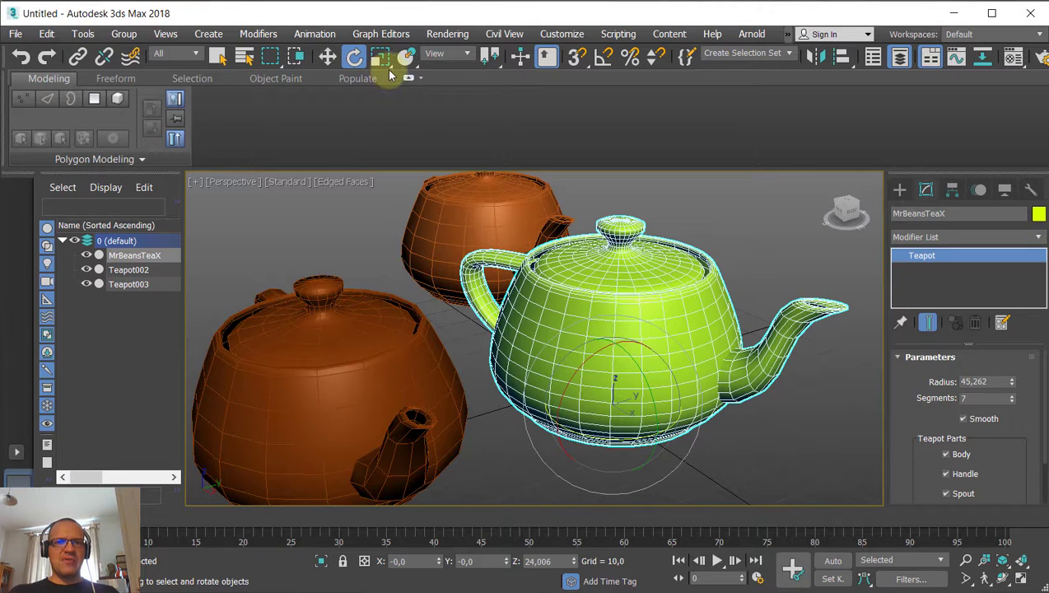
pyautogui.click(380, 56)
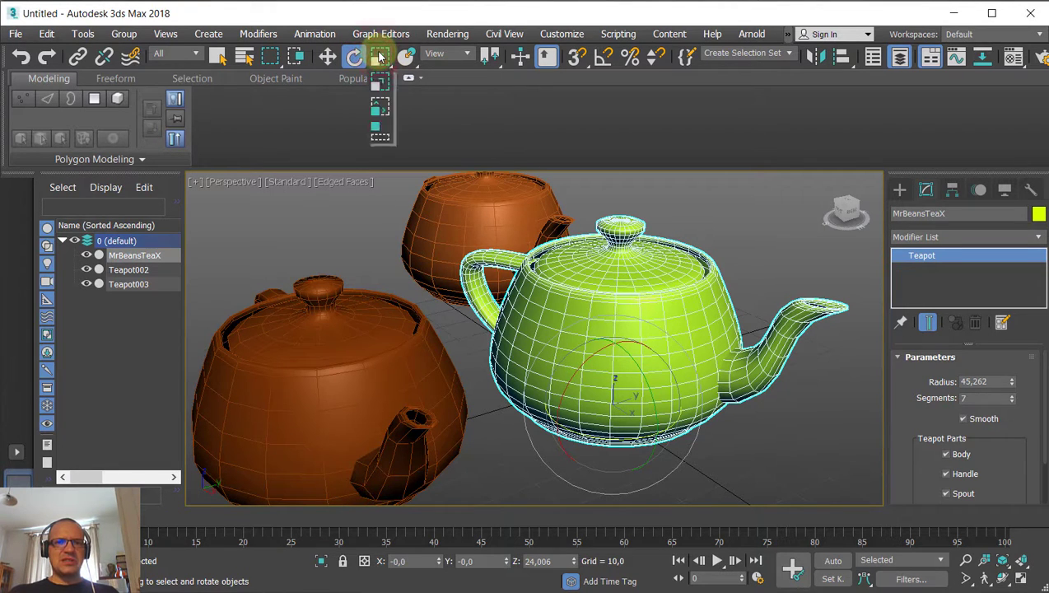
pyautogui.moveTo(380, 56)
pyautogui.mouseDown()
pyautogui.moveTo(380, 116)
pyautogui.moveTo(385, 64)
pyautogui.mouseUp()
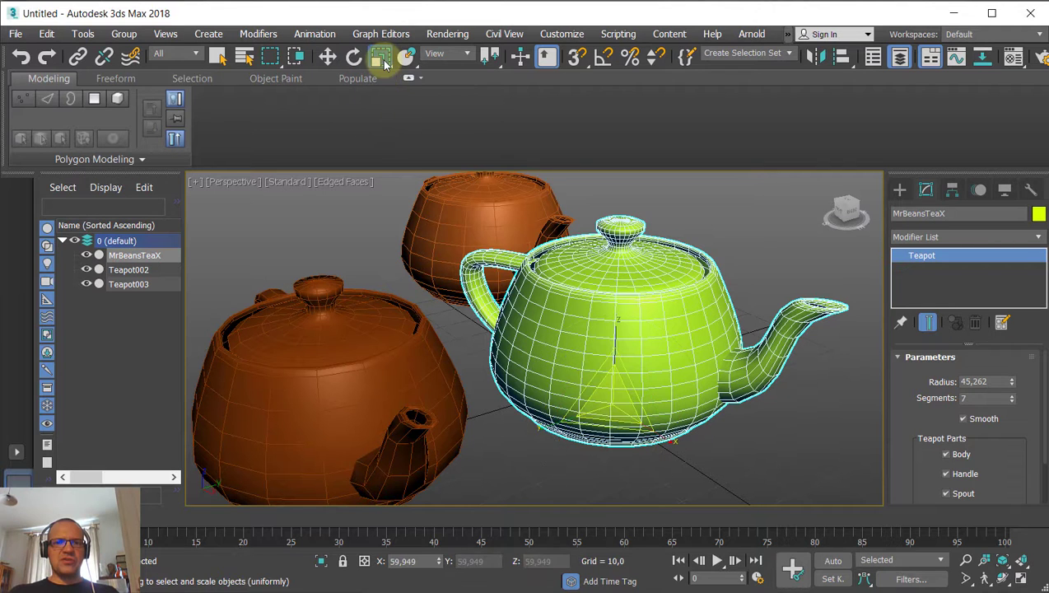
# Cycle the Scale tool through non-uniform scale and squash, ending on uniform scale.
pyautogui.press('r')
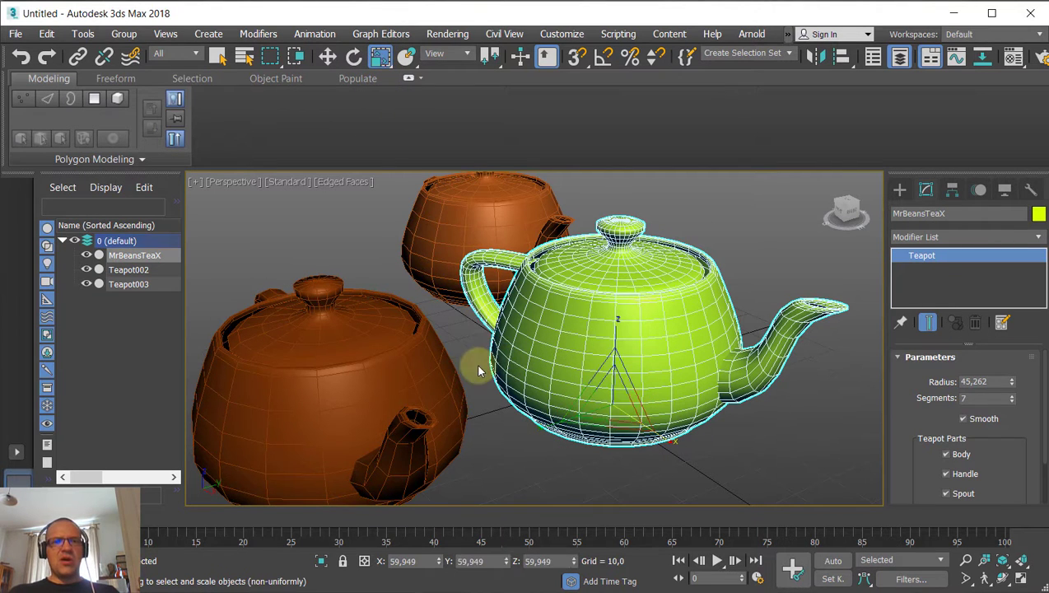
pyautogui.press('r')
pyautogui.press('r')
pyautogui.press('r')
pyautogui.press('r')
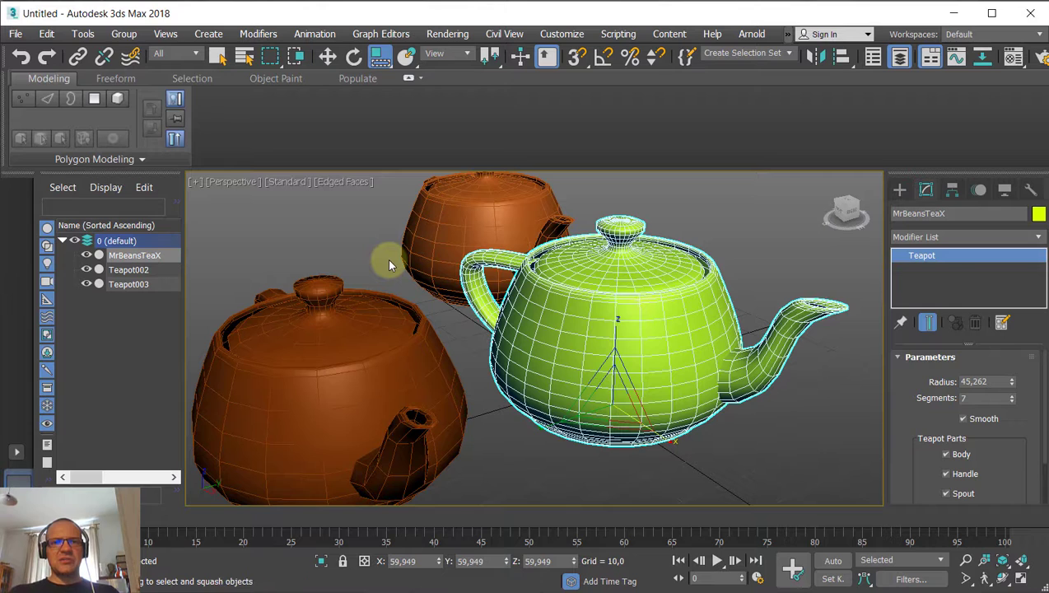
pyautogui.press('r')
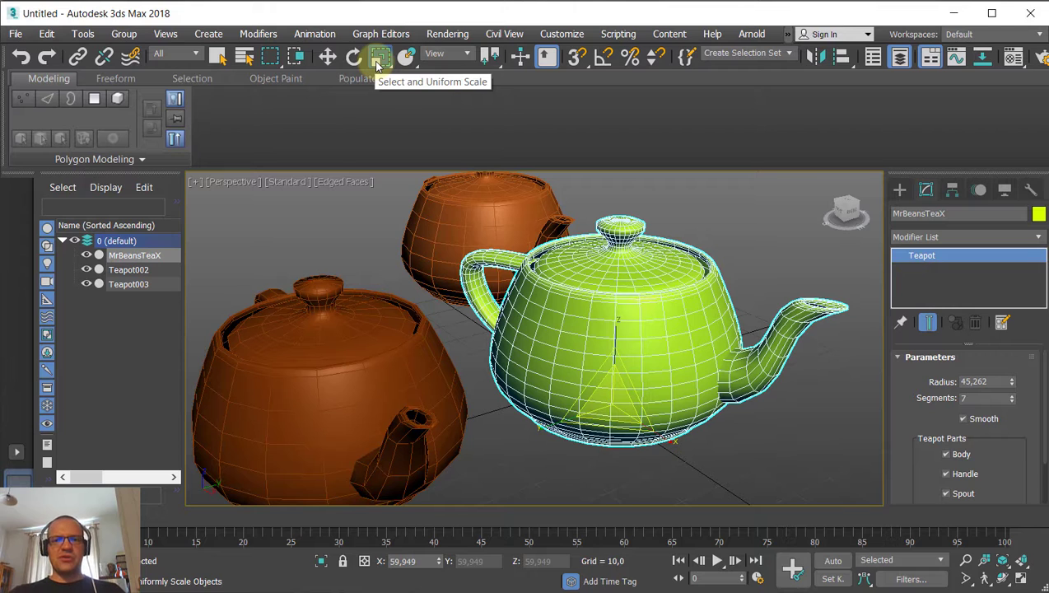
pyautogui.press('r')
pyautogui.press('r')
pyautogui.press('r')
pyautogui.press('r')
pyautogui.press('r')
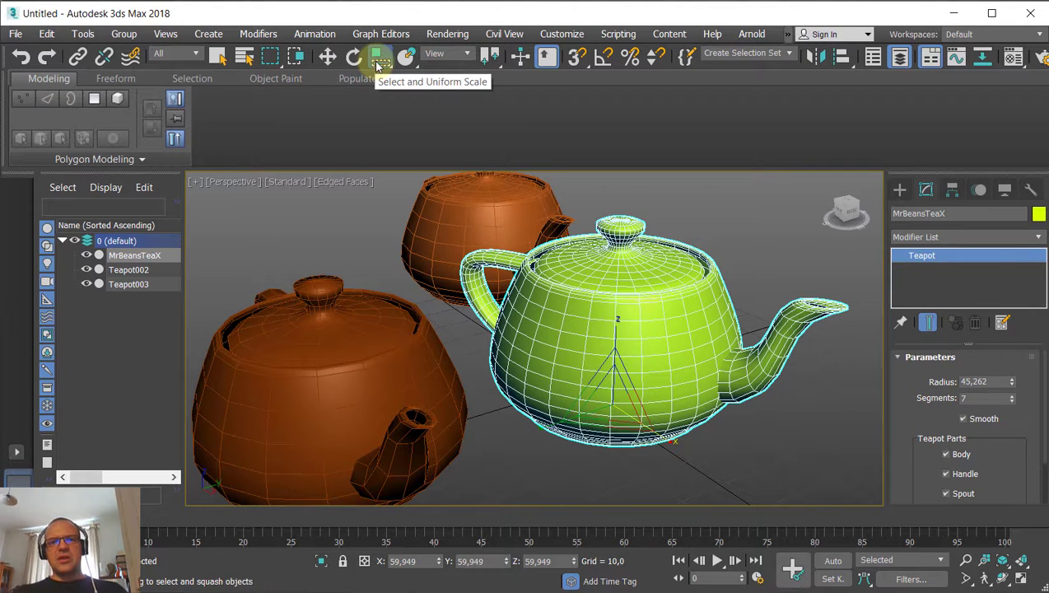
pyautogui.press('r')
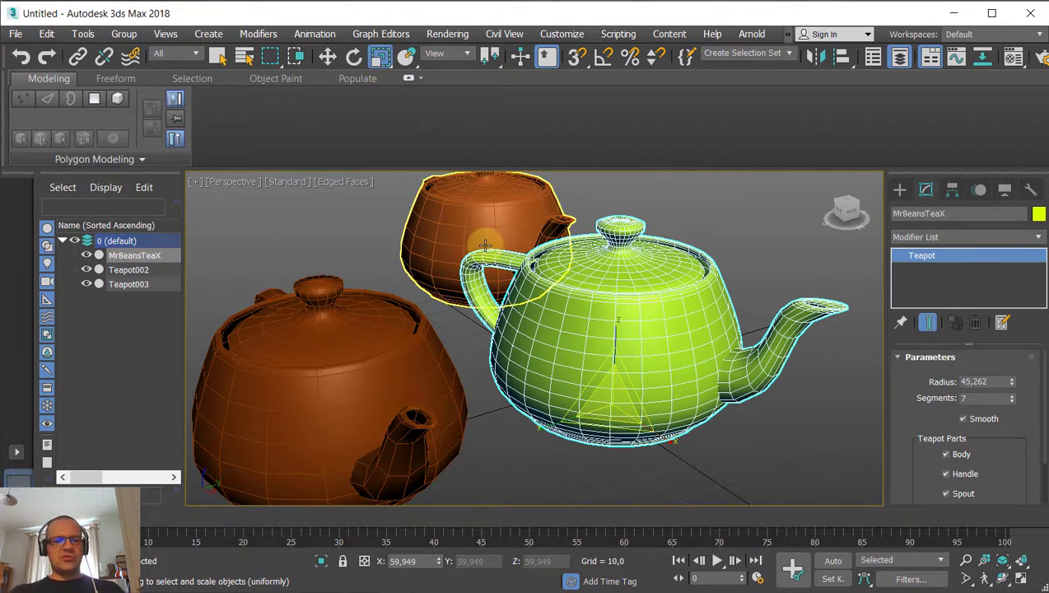
# Select the rear brown teapot Teapot003, try to clone it by moving along Y, and cancel the Clone Options.
pyautogui.click(485, 245)
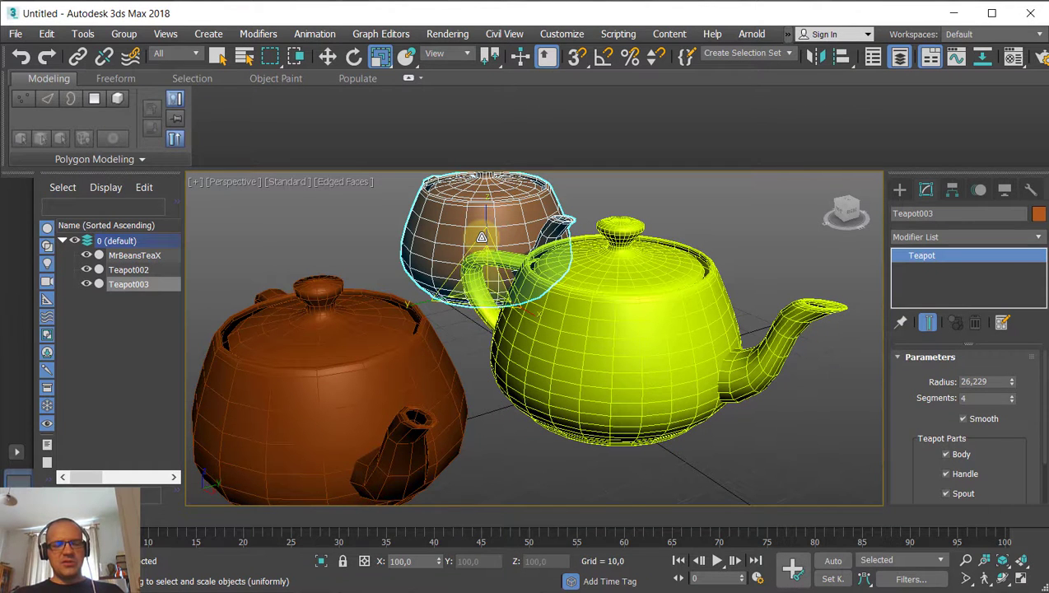
pyautogui.press('w')
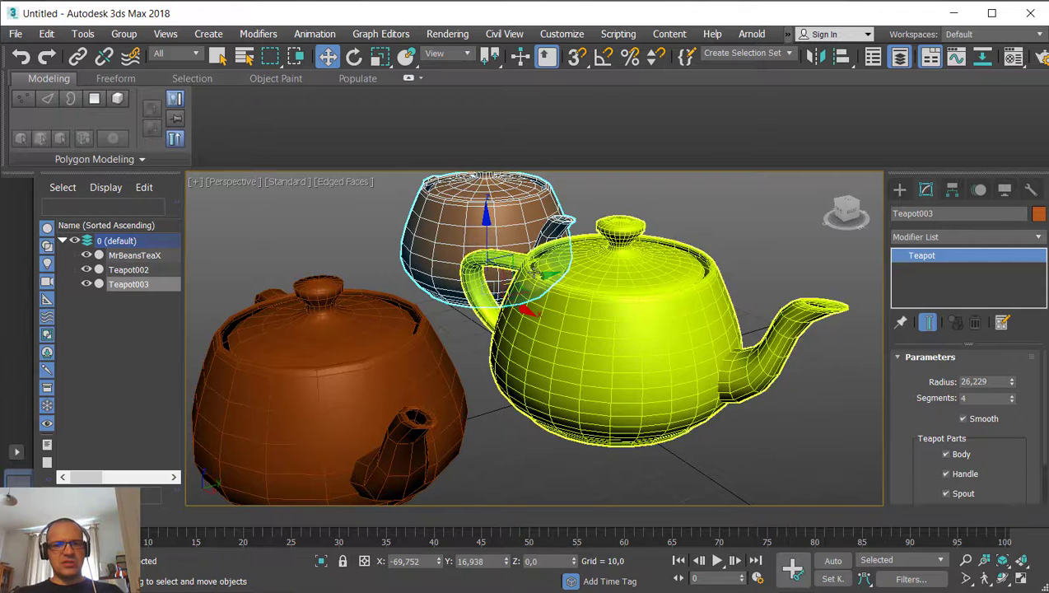
pyautogui.keyDown('shift'); pyautogui.moveTo(539, 276); pyautogui.dragTo(563, 273); pyautogui.keyUp('shift')
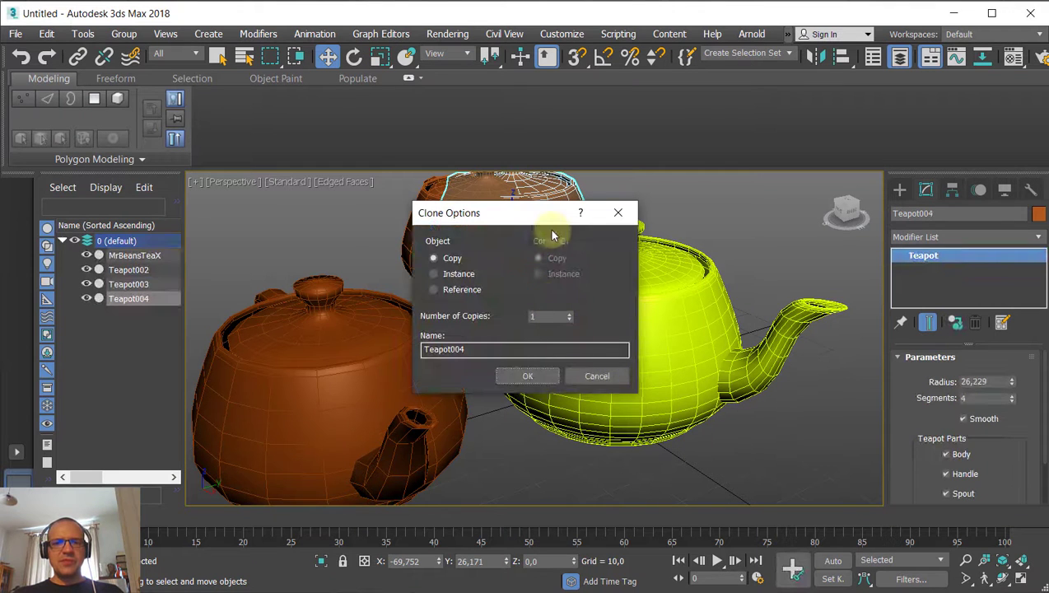
pyautogui.moveTo(534, 223); pyautogui.dragTo(624, 224)
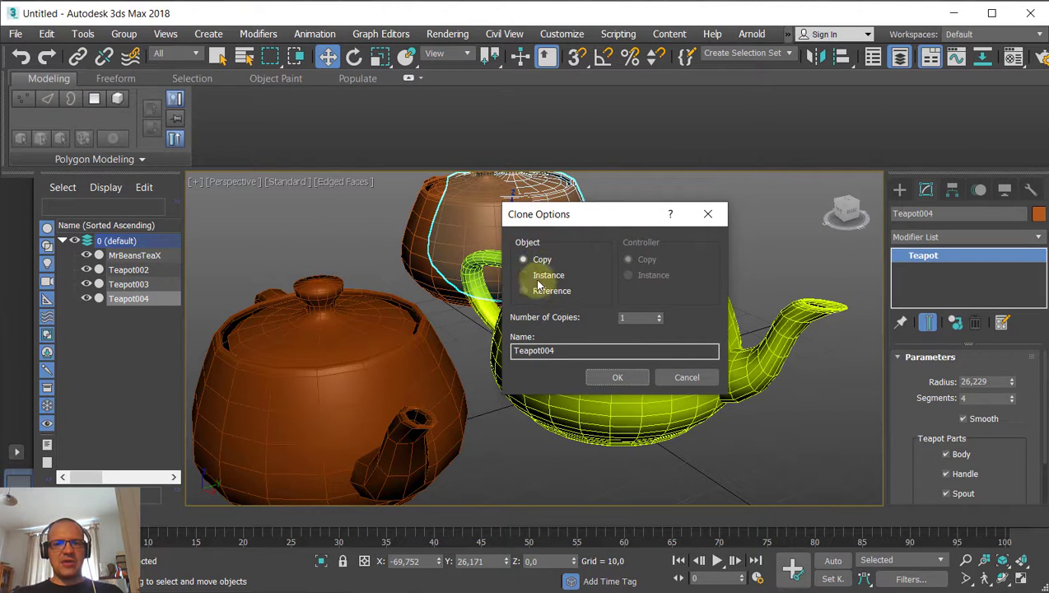
pyautogui.click(692, 375)
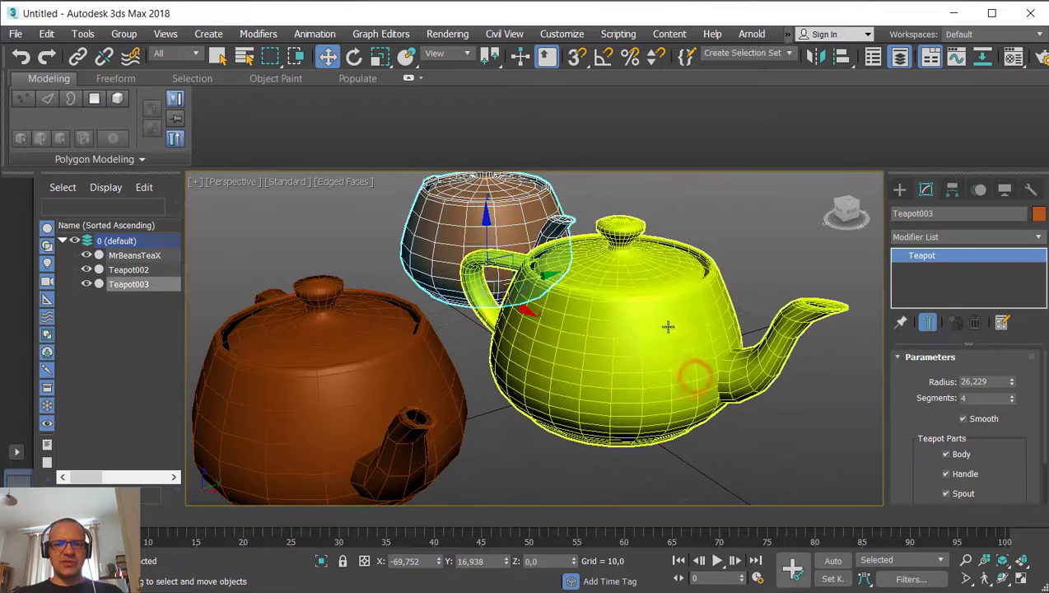
# Show the Standard Primitives object types for creation and select the lime teapot MrBeansTeaX.
pyautogui.keyDown('alt'); pyautogui.moveTo(683, 235); pyautogui.dragTo(717, 286, button='middle'); pyautogui.keyUp('alt')
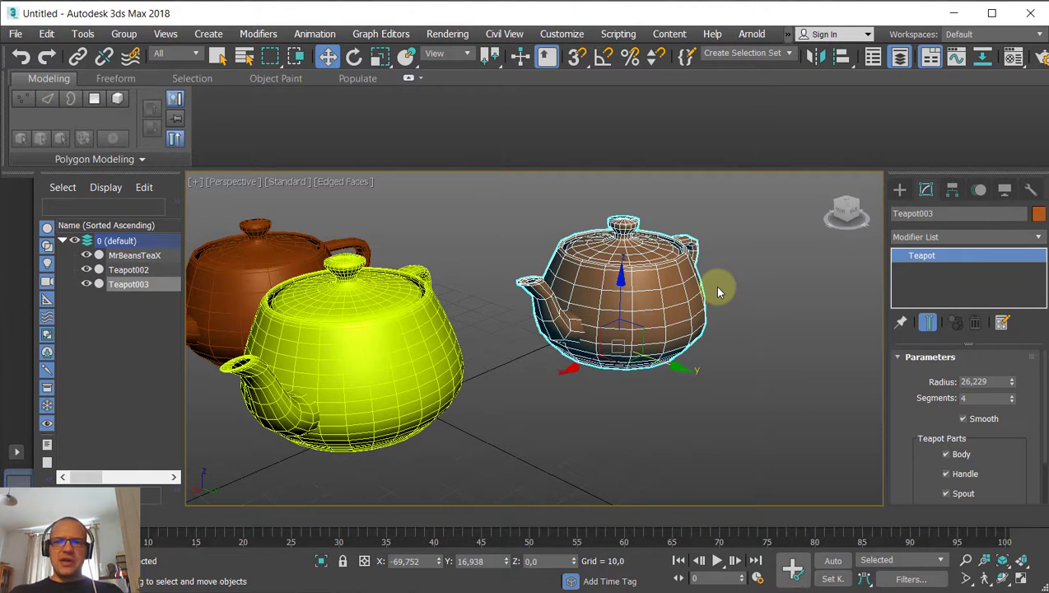
pyautogui.click(899, 190)
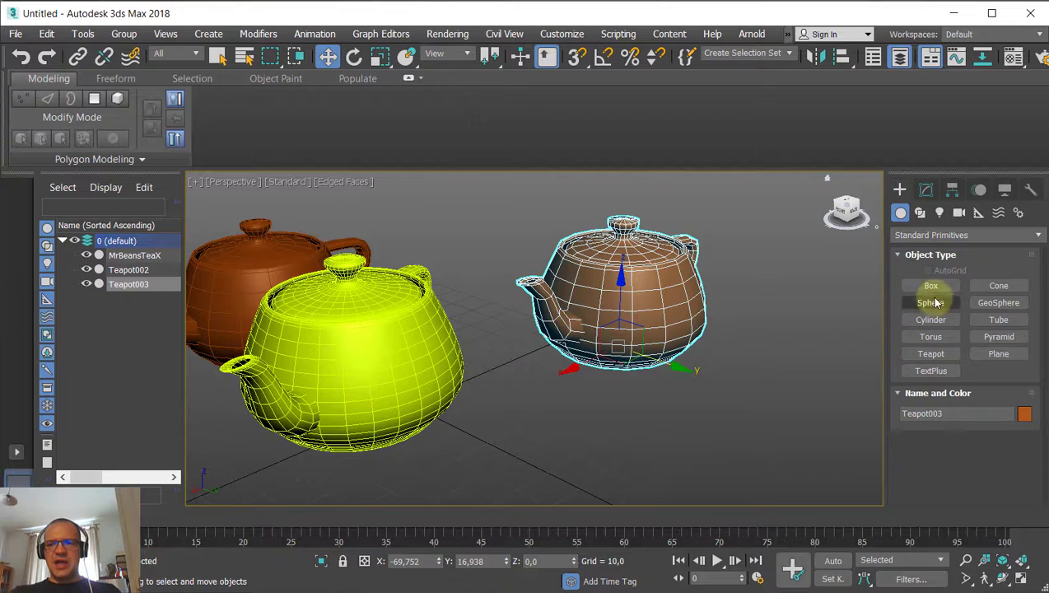
pyautogui.moveTo(685, 345)
pyautogui.keyDown('alt'); pyautogui.mouseDown(button='middle')
pyautogui.moveTo(693, 333)
pyautogui.moveTo(649, 327)
pyautogui.moveTo(630, 374)
pyautogui.moveTo(605, 356)
pyautogui.moveTo(669, 337)
pyautogui.mouseUp(button='middle'); pyautogui.keyUp('alt')
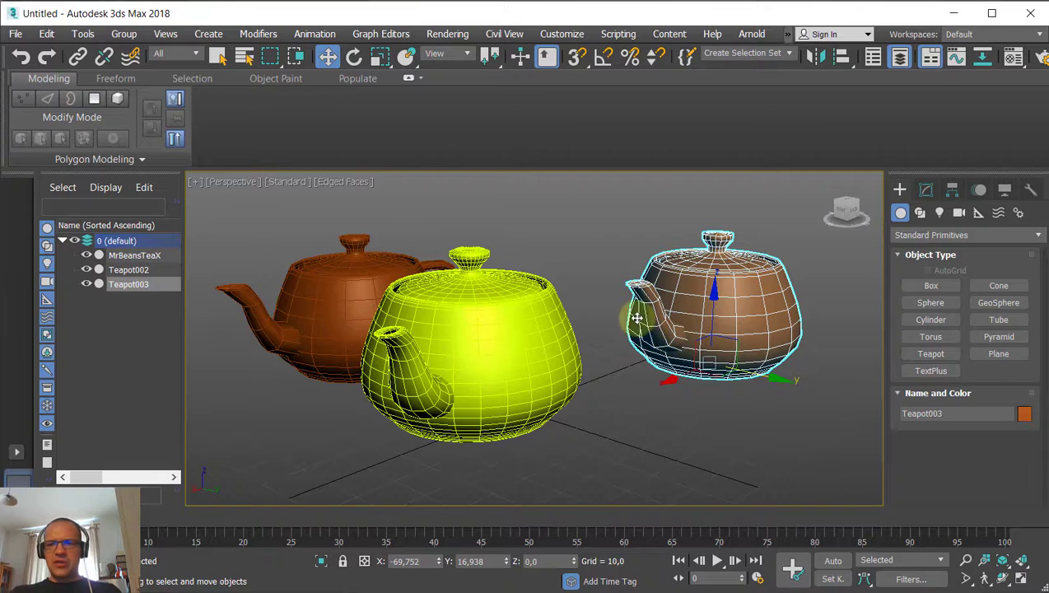
pyautogui.keyDown('alt'); pyautogui.moveTo(636, 317); pyautogui.dragTo(537, 316, button='middle'); pyautogui.keyUp('alt')
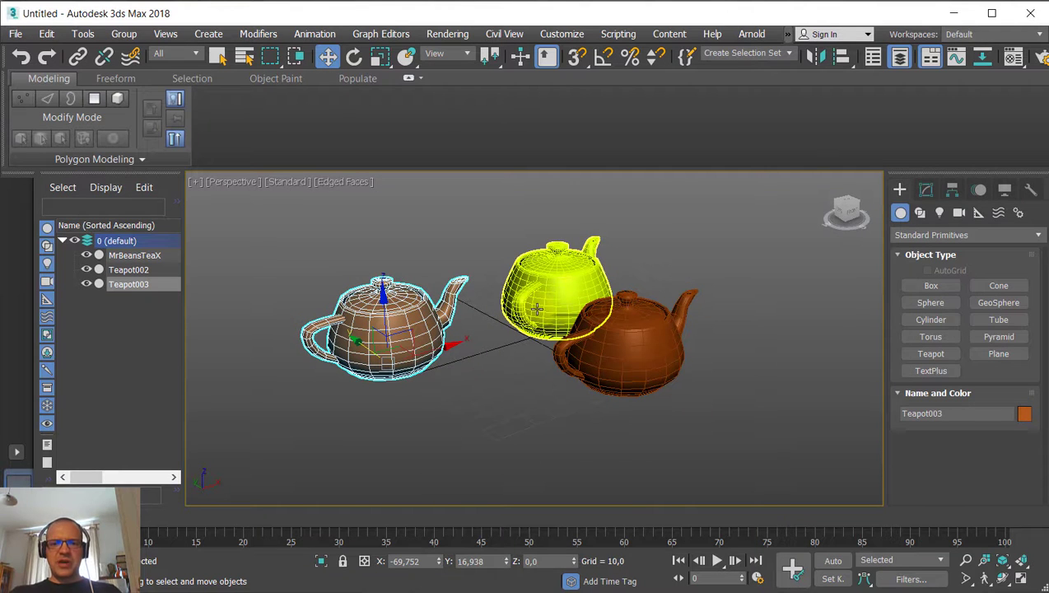
pyautogui.click(537, 309)
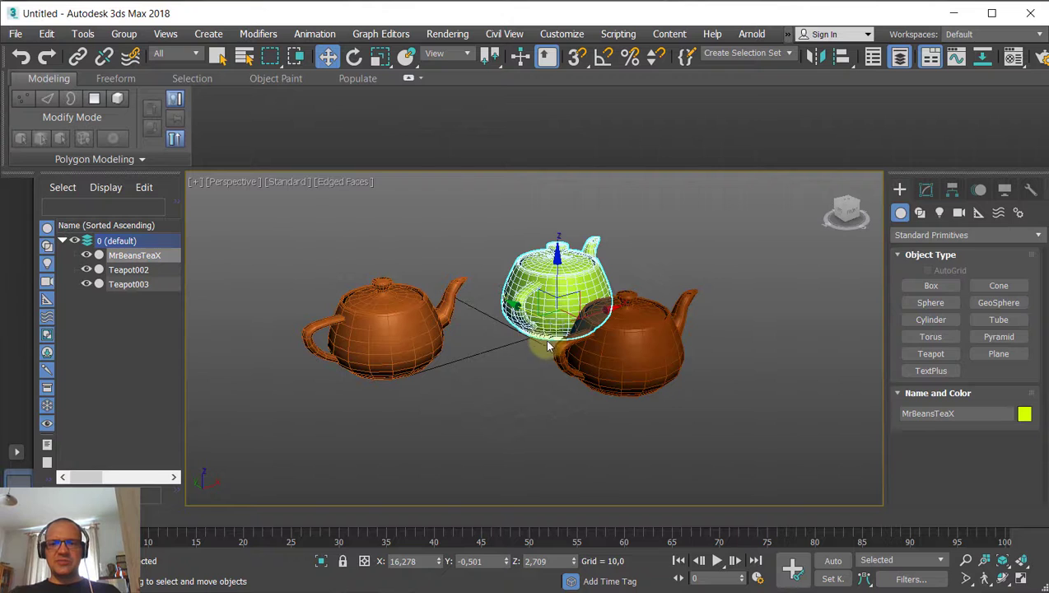
pyautogui.click(930, 285)
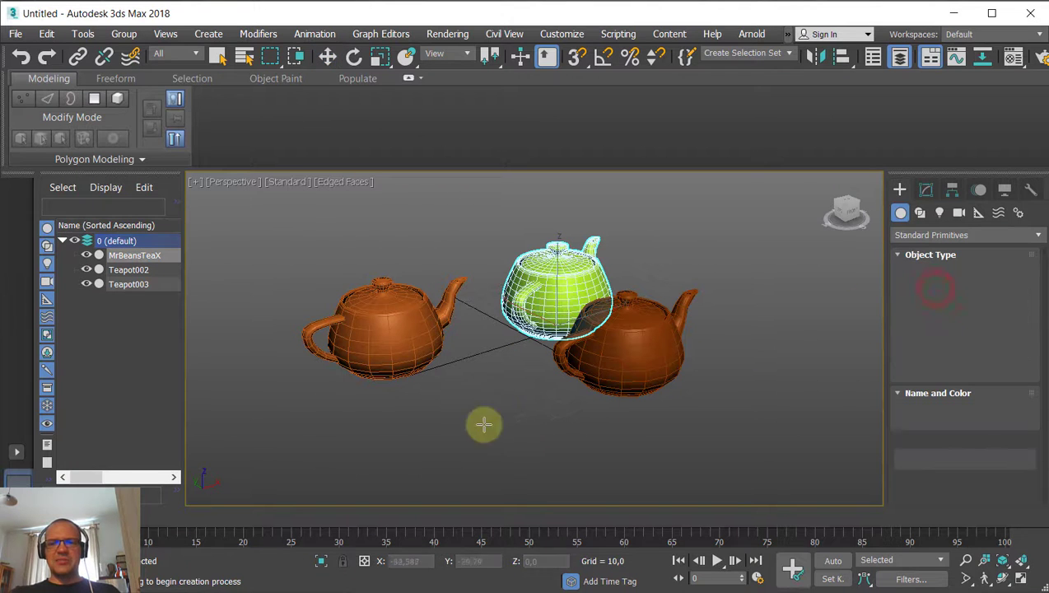
pyautogui.rightClick(695, 409)
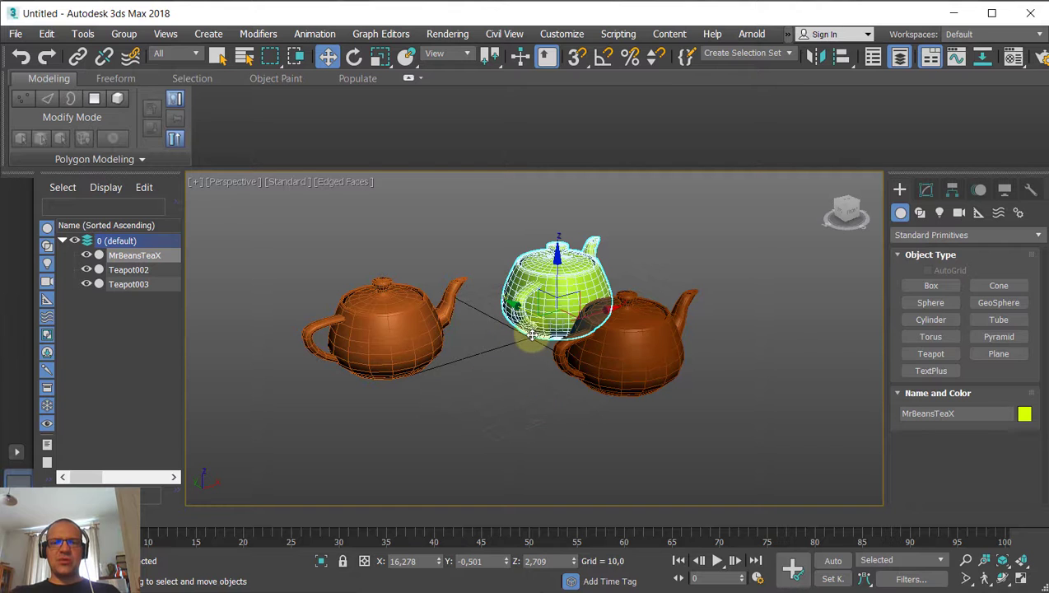
pyautogui.keyDown('alt'); pyautogui.moveTo(644, 376); pyautogui.dragTo(531, 400, button='middle'); pyautogui.keyUp('alt')
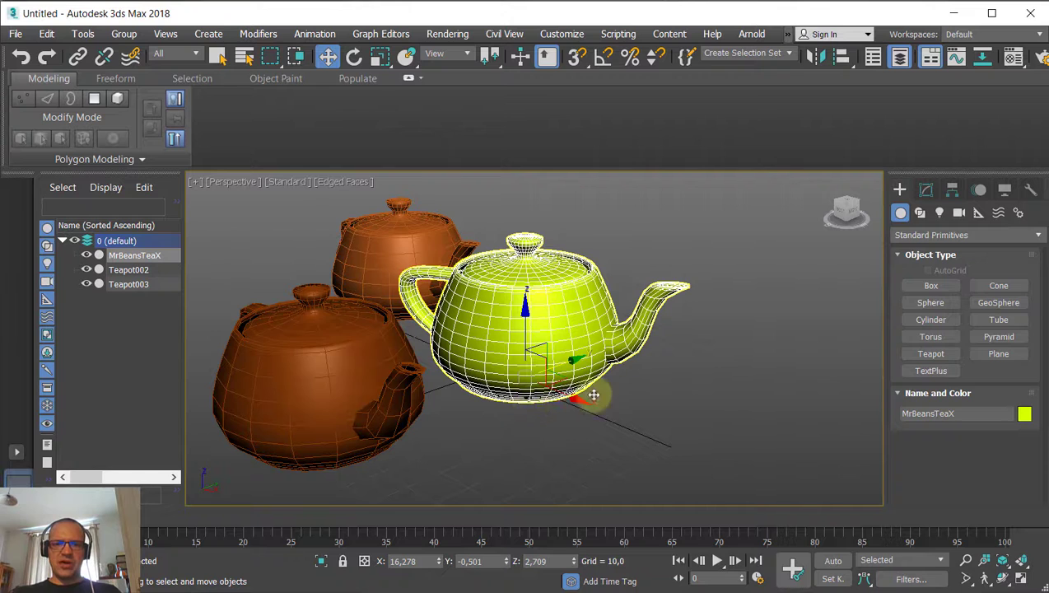
pyautogui.keyDown('alt'); pyautogui.moveTo(592, 393); pyautogui.dragTo(520, 388, button='middle'); pyautogui.keyUp('alt')
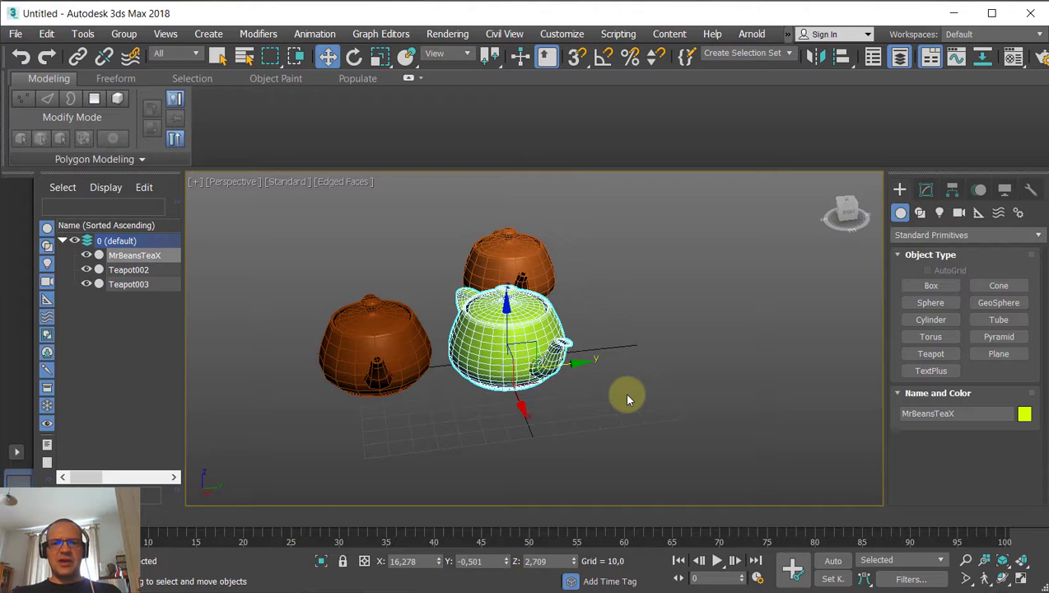
pyautogui.keyDown('alt'); pyautogui.moveTo(627, 396); pyautogui.dragTo(602, 401, button='middle'); pyautogui.keyUp('alt')
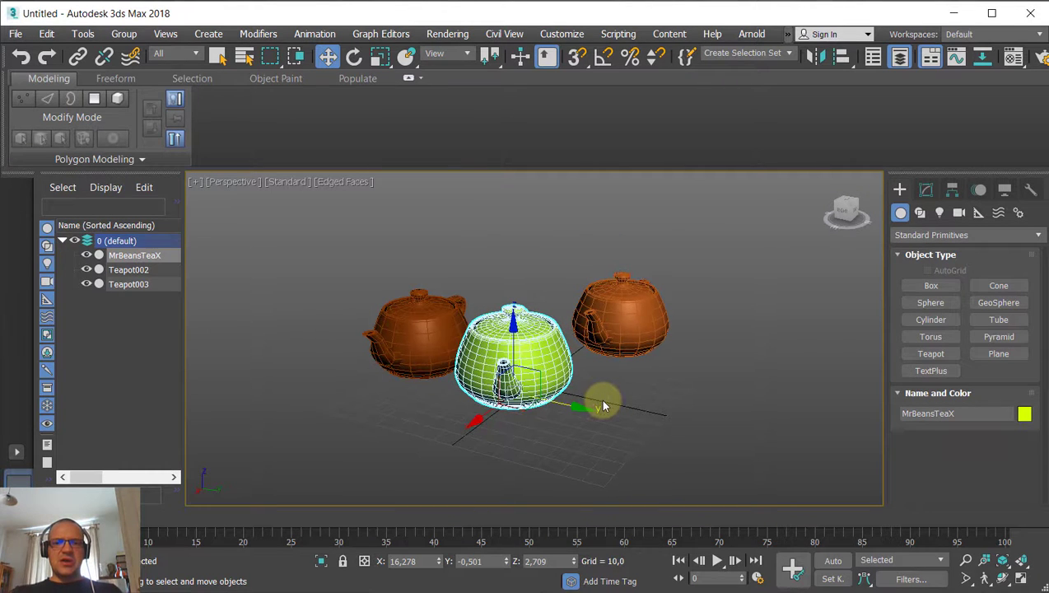